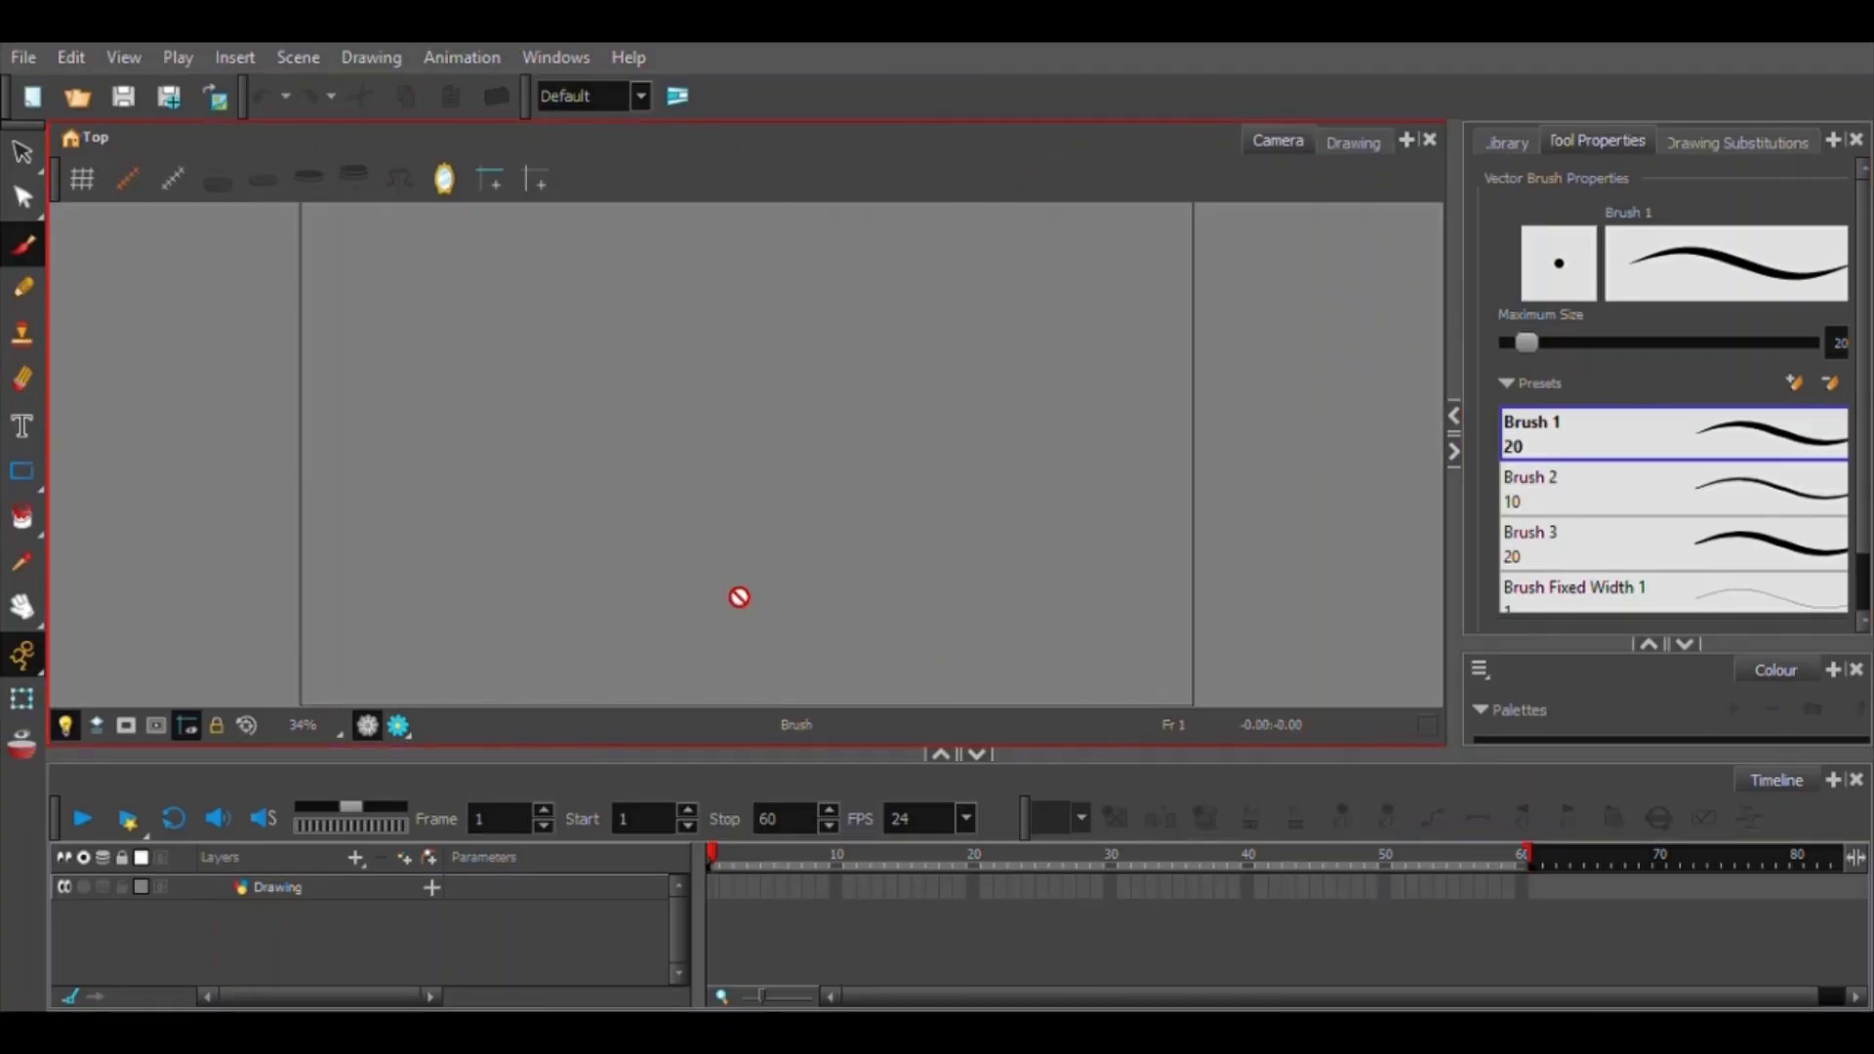
{"action": "left_click", "coordinate": [712, 885]}
{"action": "left_click_drag", "start_coordinate": [639, 376], "coordinate": [676, 569]}
{"action": "key", "text": "ctrl+z"}
{"action": "mouse_move", "coordinate": [767, 305]}
{"action": "left_mouse_down"}
{"action": "mouse_move", "coordinate": [824, 358]}
{"action": "mouse_move", "coordinate": [751, 291]}
{"action": "mouse_move", "coordinate": [743, 306]}
{"action": "left_mouse_up"}
{"action": "key", "text": "ctrl+z"}
{"action": "left_click_drag", "start_coordinate": [751, 325], "coordinate": [789, 474]}
{"action": "left_click_drag", "start_coordinate": [711, 423], "coordinate": [820, 390]}
{"action": "left_click_drag", "start_coordinate": [786, 392], "coordinate": [765, 399]}
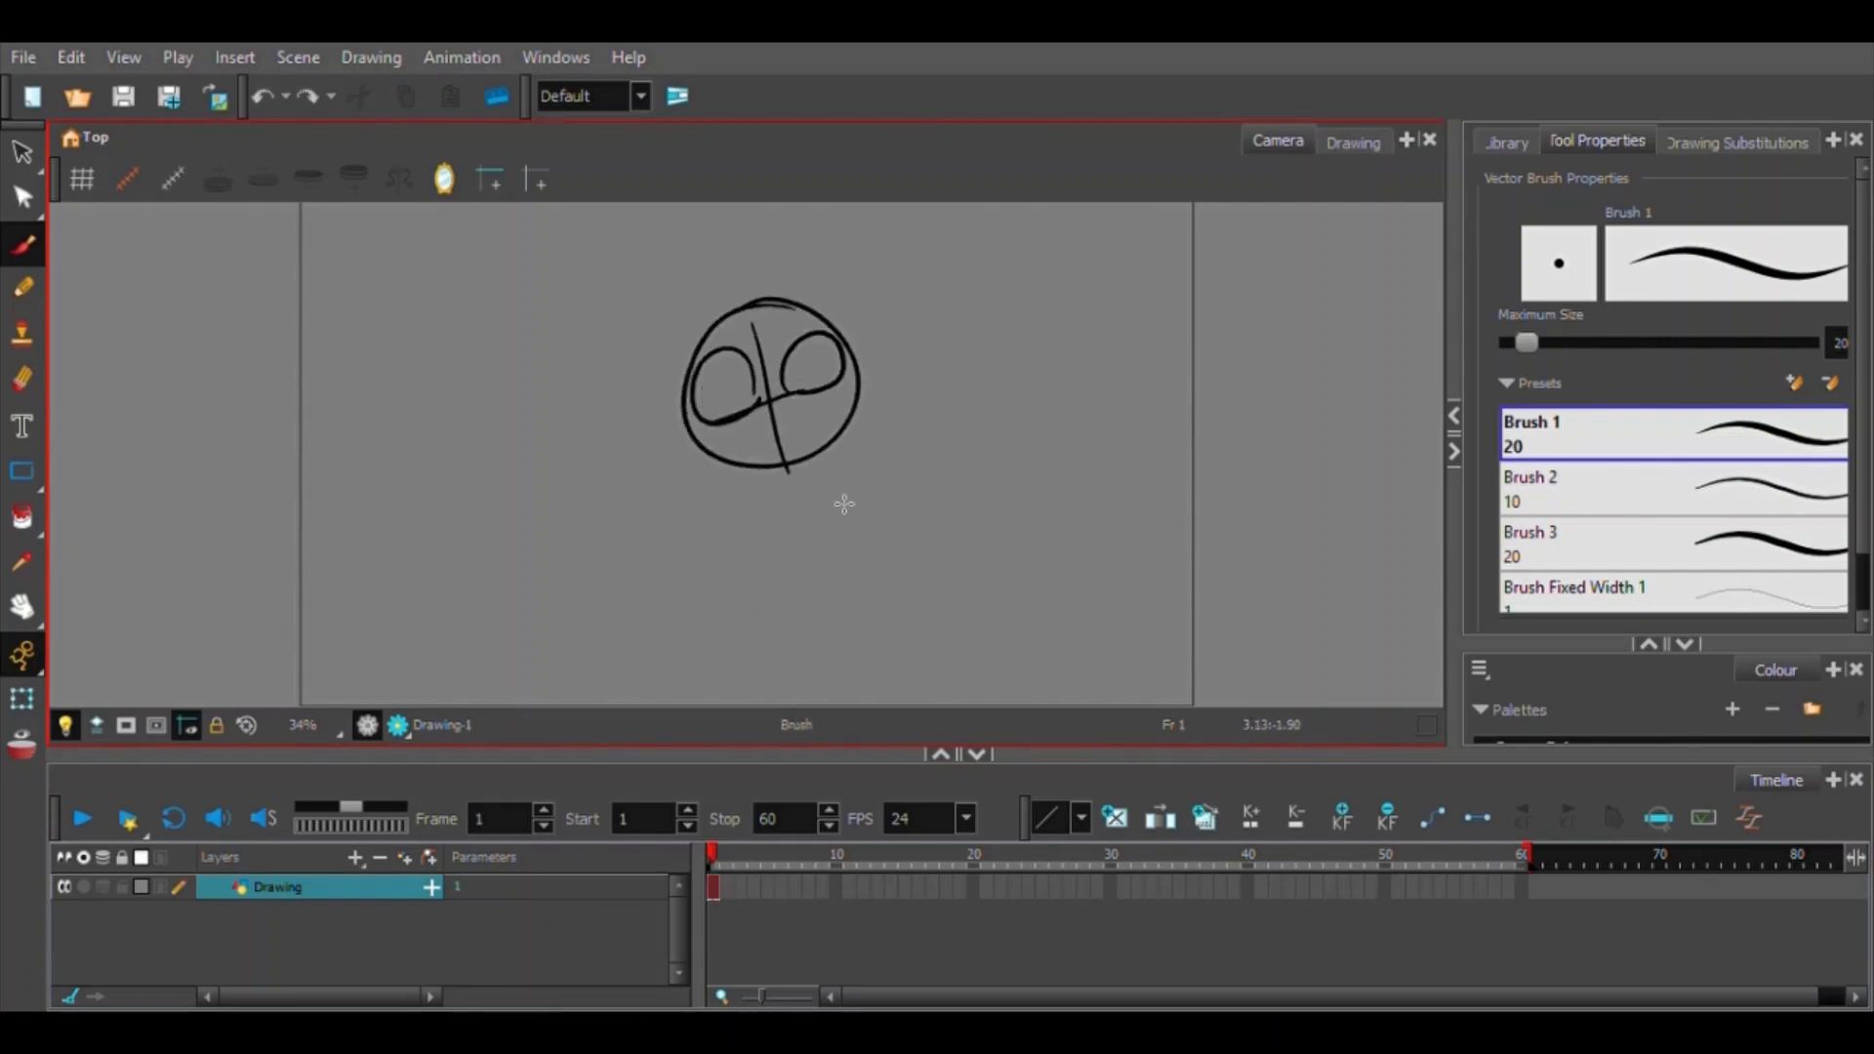
{"action": "left_click_drag", "start_coordinate": [757, 468], "coordinate": [740, 511]}
{"action": "left_click_drag", "start_coordinate": [787, 472], "coordinate": [847, 472]}
{"action": "left_click_drag", "start_coordinate": [718, 280], "coordinate": [794, 390]}
{"action": "left_click_drag", "start_coordinate": [668, 390], "coordinate": [724, 341]}
{"action": "mouse_move", "coordinate": [705, 243]}
{"action": "left_mouse_down"}
{"action": "mouse_move", "coordinate": [677, 512]}
{"action": "mouse_move", "coordinate": [896, 244]}
{"action": "left_mouse_up"}
{"action": "left_click_drag", "start_coordinate": [899, 230], "coordinate": [910, 475]}
{"action": "key", "text": "ctrl+z"}
{"action": "key", "text": "ctrl+z"}
{"action": "key", "text": "ctrl+z"}
{"action": "key", "text": "ctrl+z"}
{"action": "key", "text": "ctrl+z"}
{"action": "key", "text": "ctrl+z"}
{"action": "key", "text": "ctrl+z"}
{"action": "key", "text": "ctrl+z"}
{"action": "key", "text": "ctrl+z"}
{"action": "key", "text": "ctrl+z"}
{"action": "key", "text": "ctrl+z"}
{"action": "key", "text": "ctrl+z"}
{"action": "key", "text": "ctrl+z"}
{"action": "key", "text": "ctrl+z"}
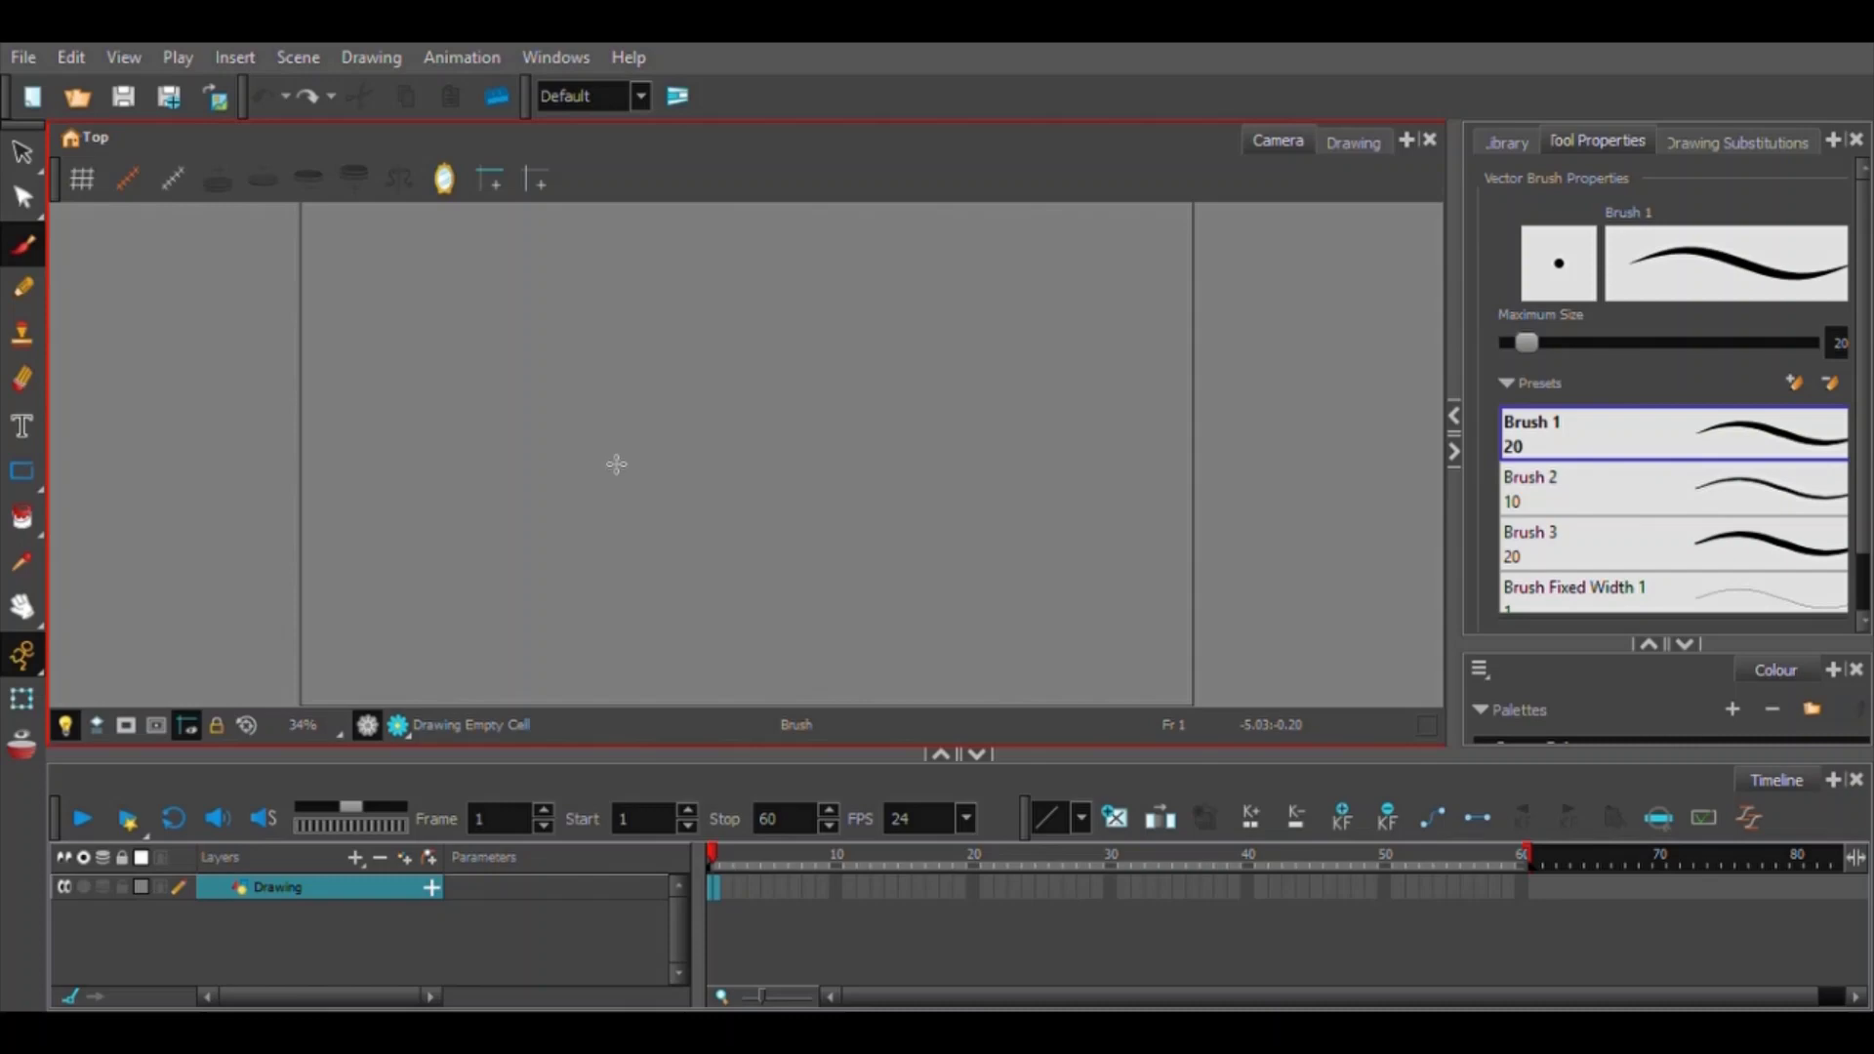
Sketch the character's face, ear and curly hair, the collar and shoulder, and a long tabletop line on frame 1.
{"action": "left_click_drag", "start_coordinate": [659, 369], "coordinate": [789, 414]}
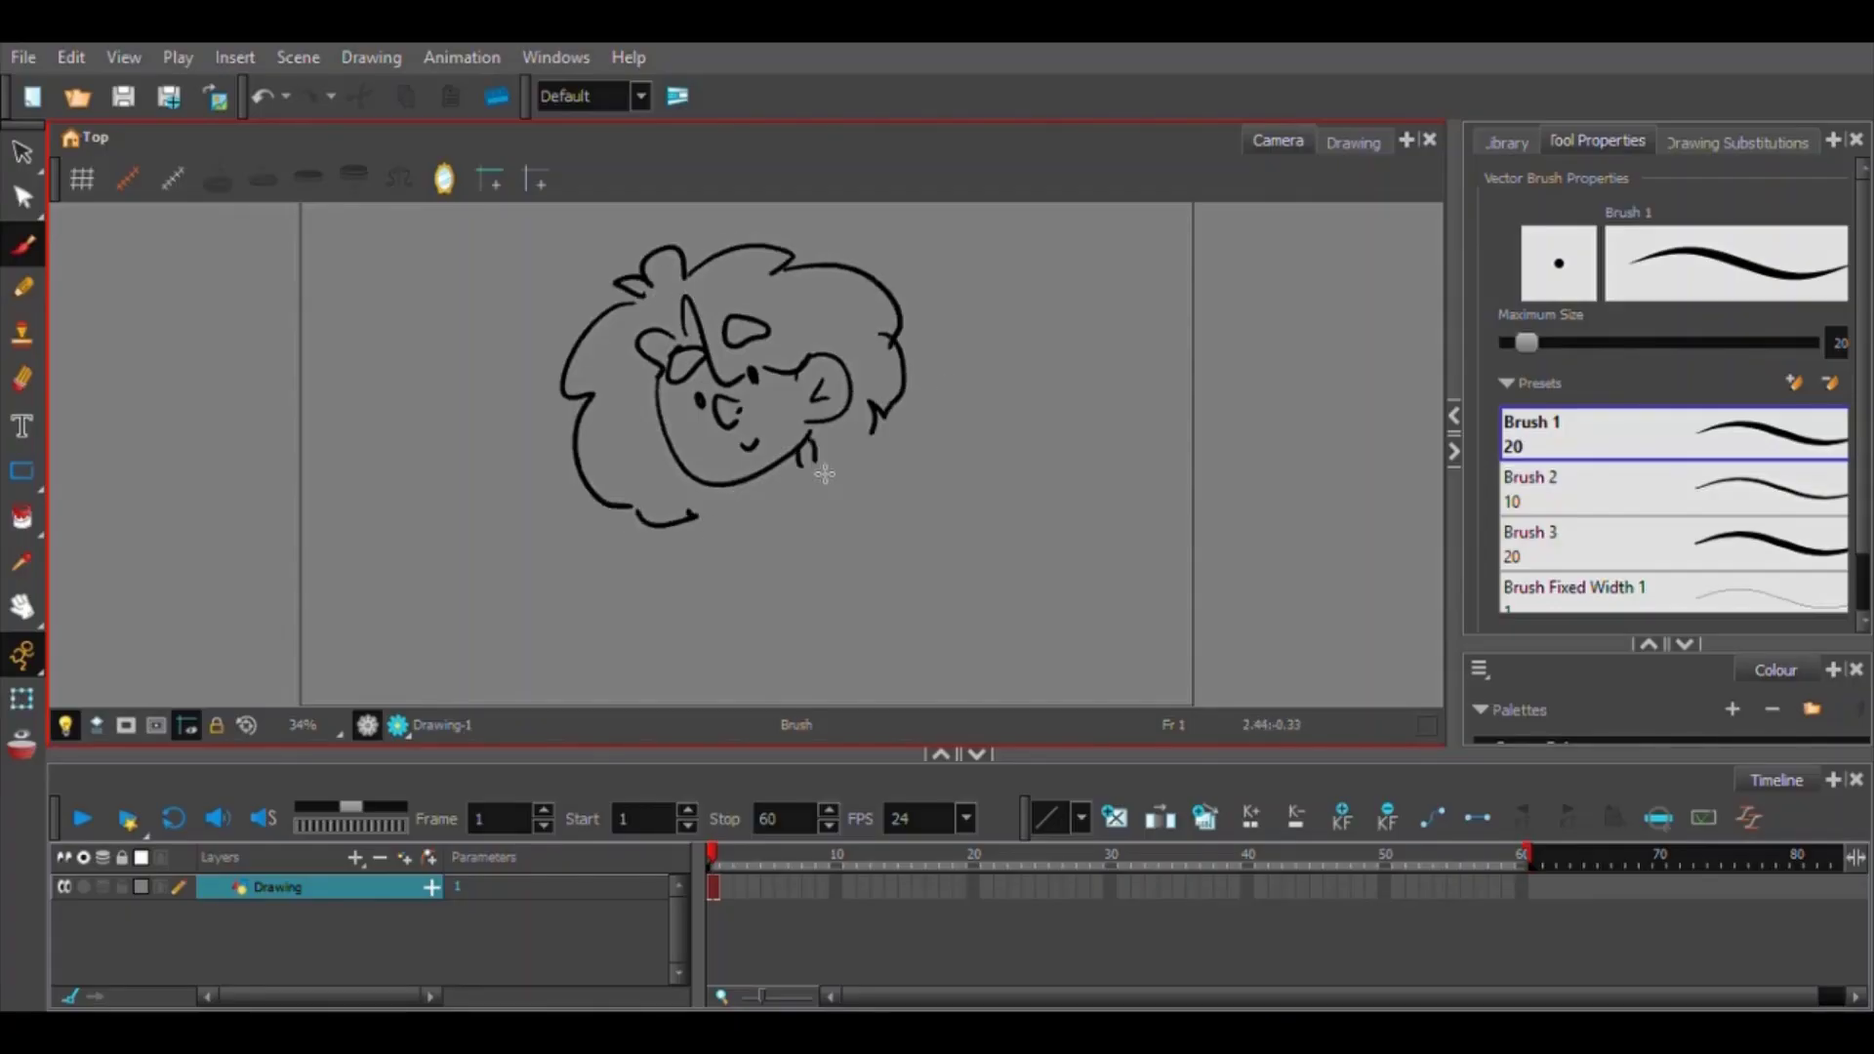
{"action": "key", "text": "ctrl+z"}
{"action": "left_click_drag", "start_coordinate": [767, 476], "coordinate": [796, 488]}
{"action": "left_click_drag", "start_coordinate": [810, 437], "coordinate": [920, 495]}
{"action": "left_click_drag", "start_coordinate": [573, 582], "coordinate": [987, 535]}
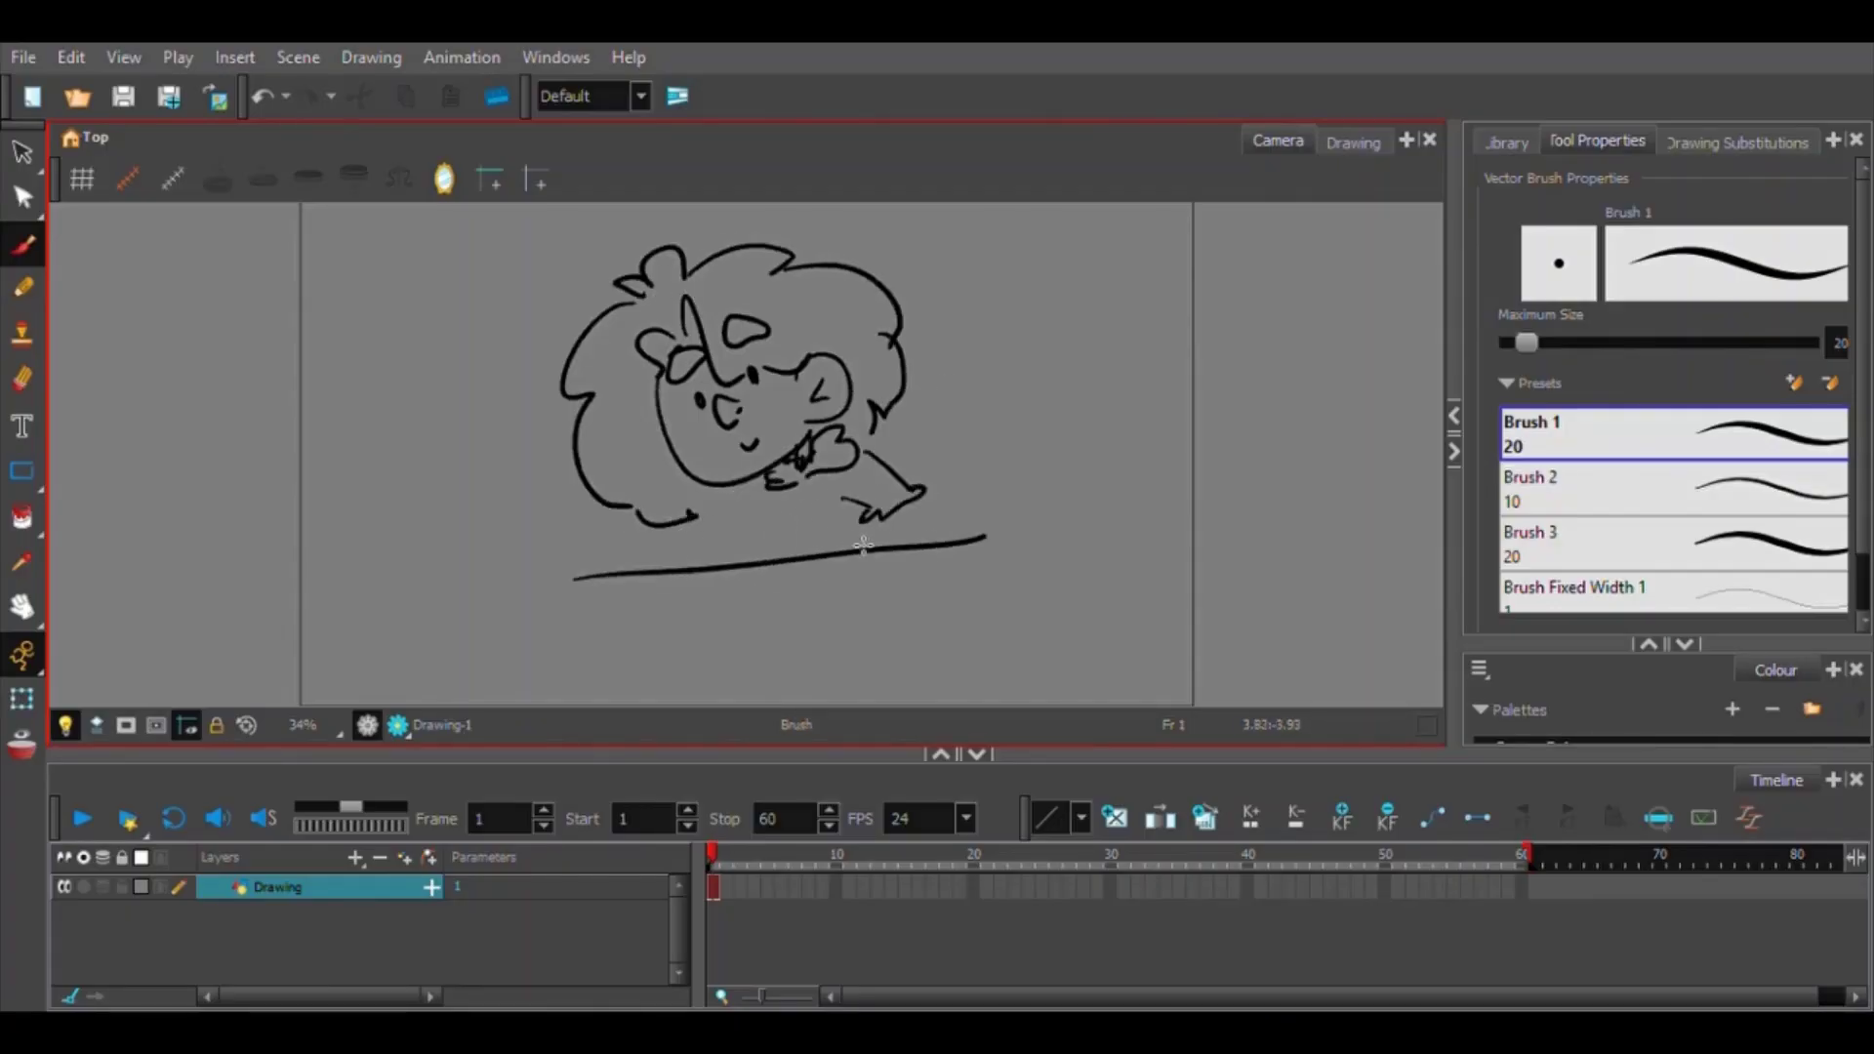
Sketch both of the character's arms and the hands resting on the tabletop.
{"action": "left_click_drag", "start_coordinate": [855, 522], "coordinate": [786, 575]}
{"action": "left_click_drag", "start_coordinate": [922, 496], "coordinate": [885, 578]}
{"action": "scroll", "coordinate": [918, 564], "scroll_direction": "up", "scroll_amount": 8}
{"action": "scroll", "coordinate": [1030, 444], "scroll_direction": "down", "scroll_amount": 5}
{"action": "left_click_drag", "start_coordinate": [1021, 459], "coordinate": [1006, 551]}
{"action": "mouse_move", "coordinate": [822, 473]}
{"action": "left_mouse_down"}
{"action": "mouse_move", "coordinate": [749, 565]}
{"action": "mouse_move", "coordinate": [816, 540]}
{"action": "left_mouse_up"}
{"action": "left_click_drag", "start_coordinate": [828, 544], "coordinate": [868, 554]}
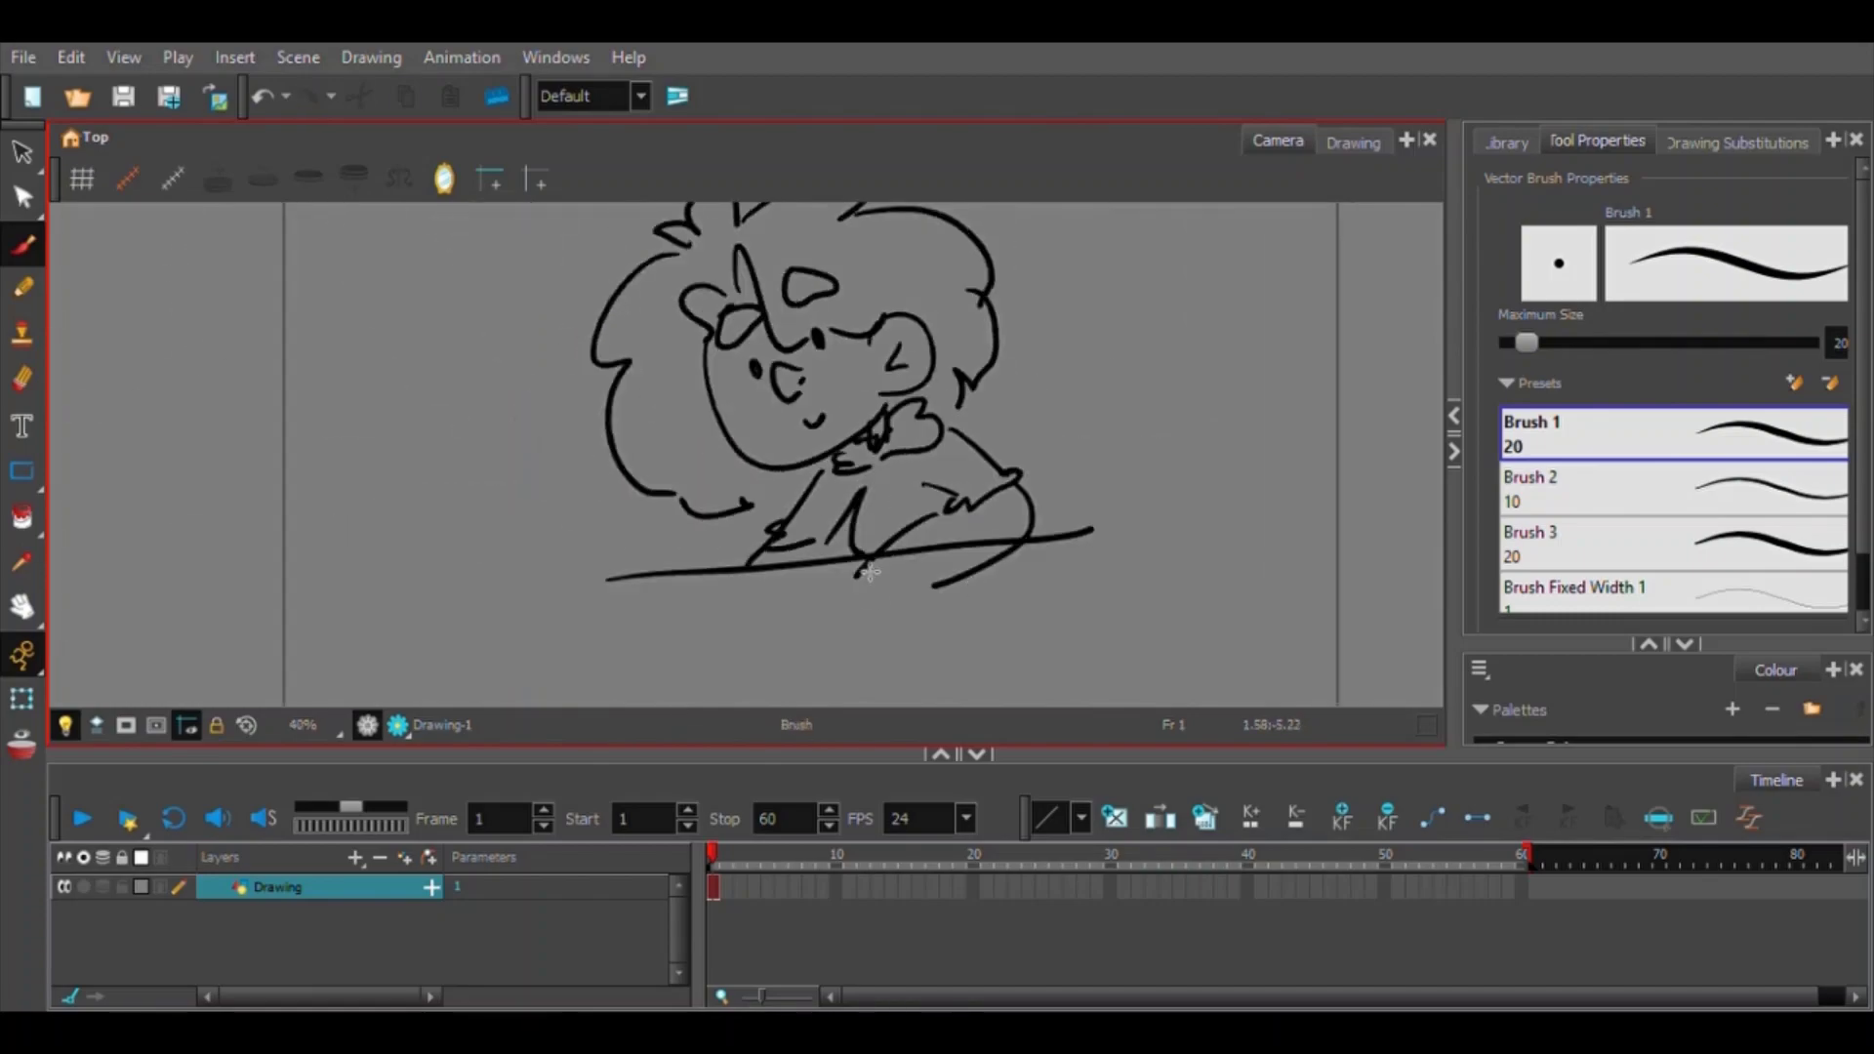
{"action": "key", "text": "ctrl+z"}
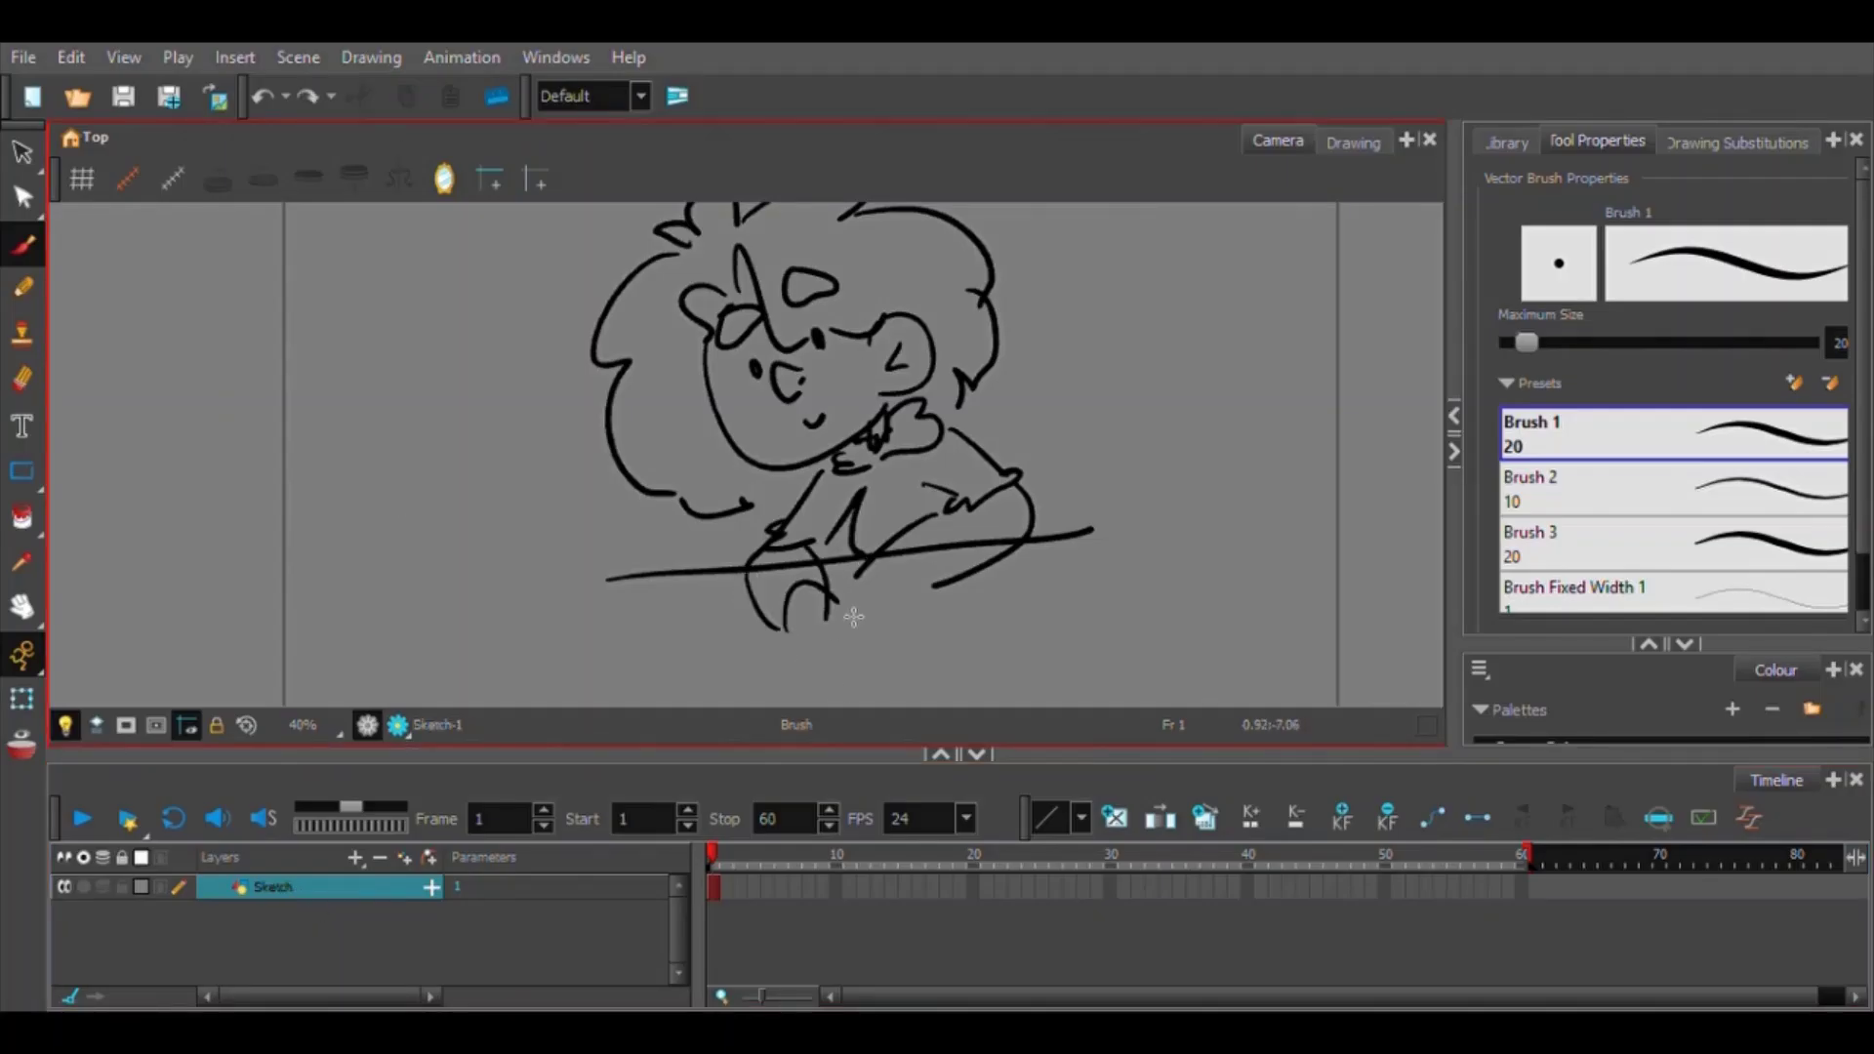
{"action": "left_click_drag", "start_coordinate": [824, 642], "coordinate": [809, 667]}
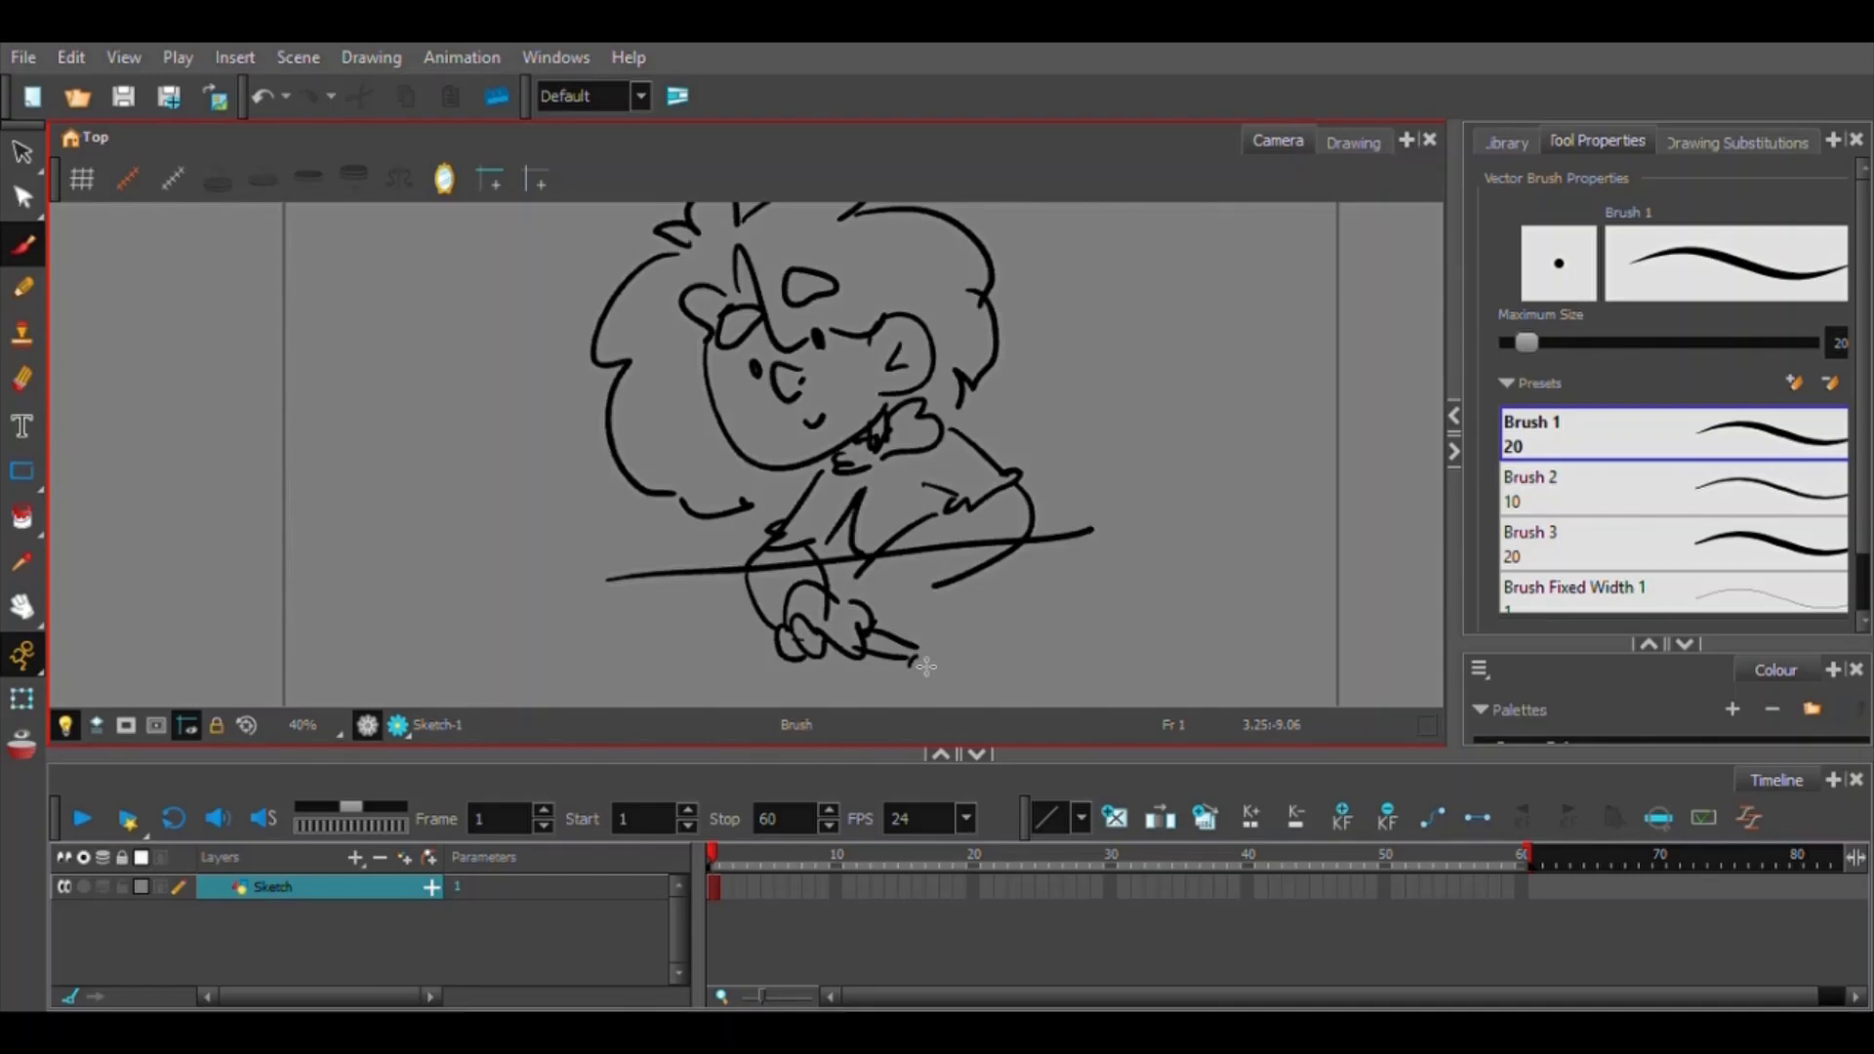
{"action": "key", "text": "ctrl+z"}
Sketch slanted sides and a front edge for the desk below the character.
{"action": "scroll", "coordinate": [1112, 577], "scroll_direction": "down", "scroll_amount": 2}
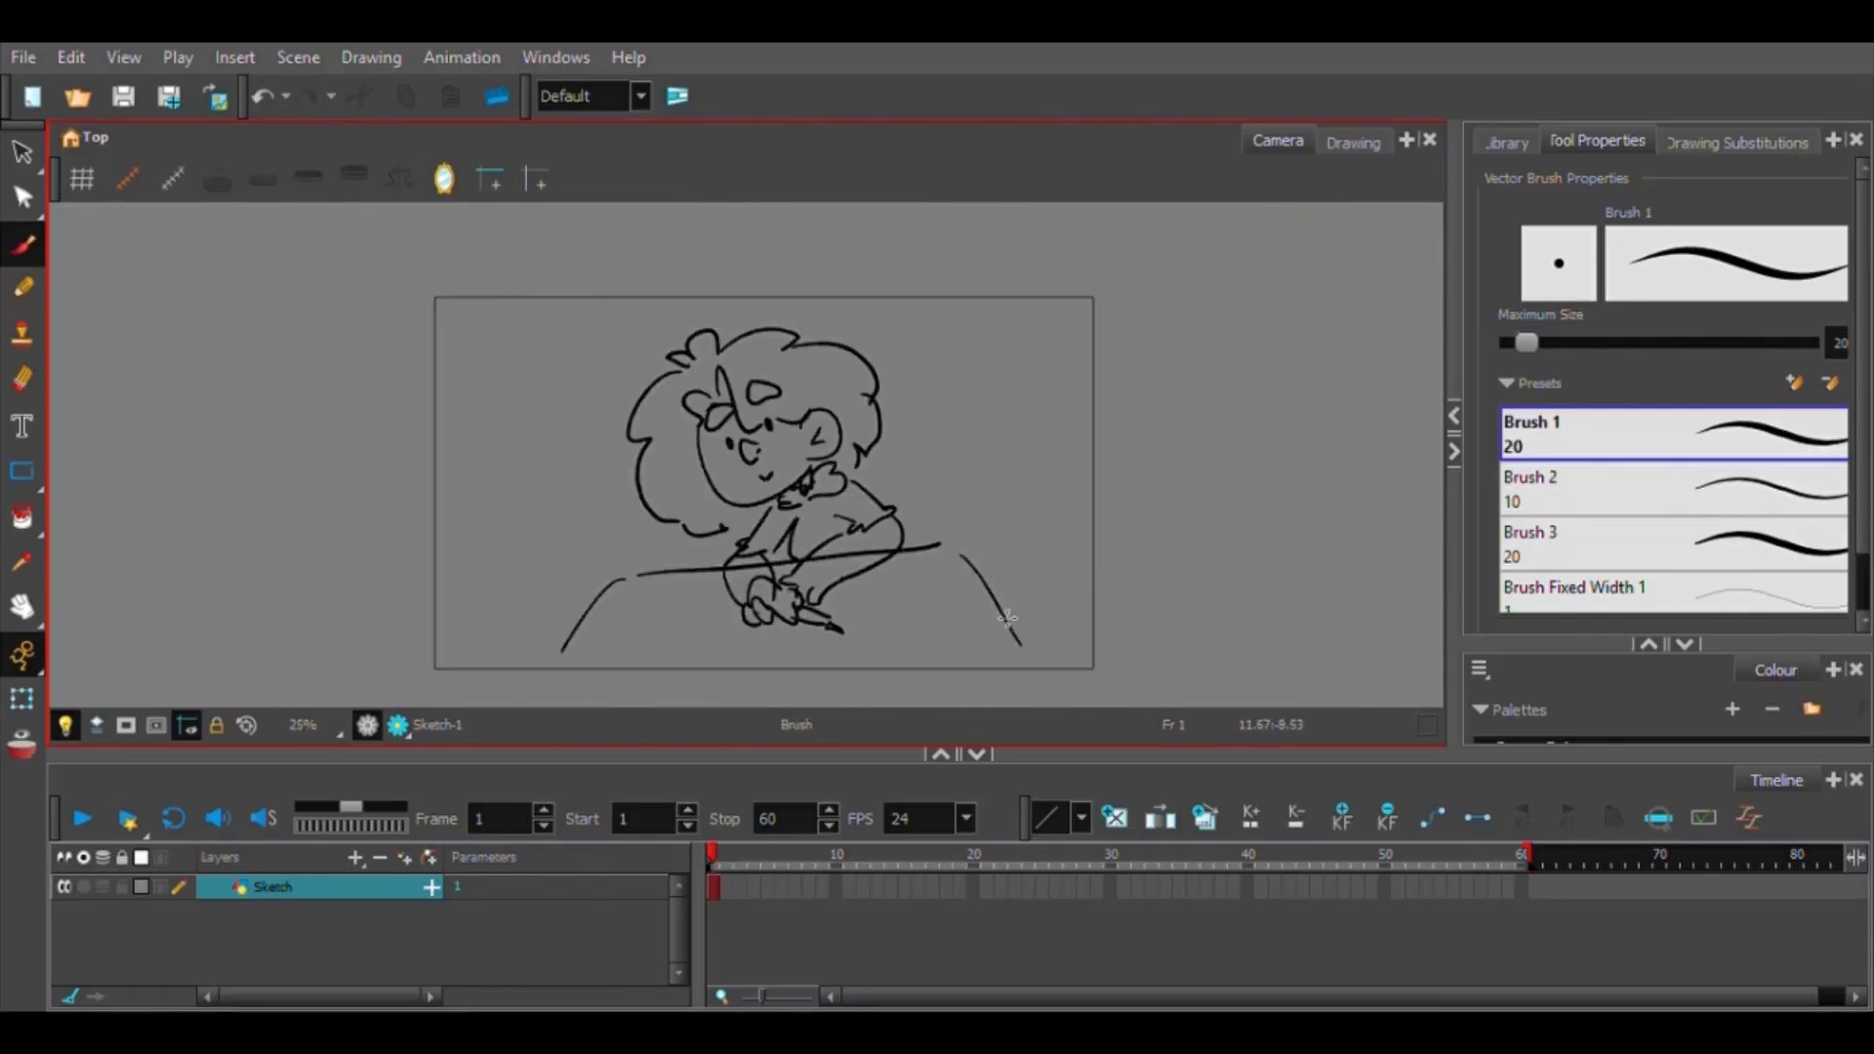
{"action": "left_click_drag", "start_coordinate": [1007, 617], "coordinate": [988, 637]}
{"action": "left_click_drag", "start_coordinate": [588, 504], "coordinate": [537, 553]}
{"action": "key", "text": "ctrl+z"}
{"action": "scroll", "coordinate": [593, 518], "scroll_direction": "up", "scroll_amount": 3}
{"action": "scroll", "coordinate": [913, 412], "scroll_direction": "down", "scroll_amount": 4}
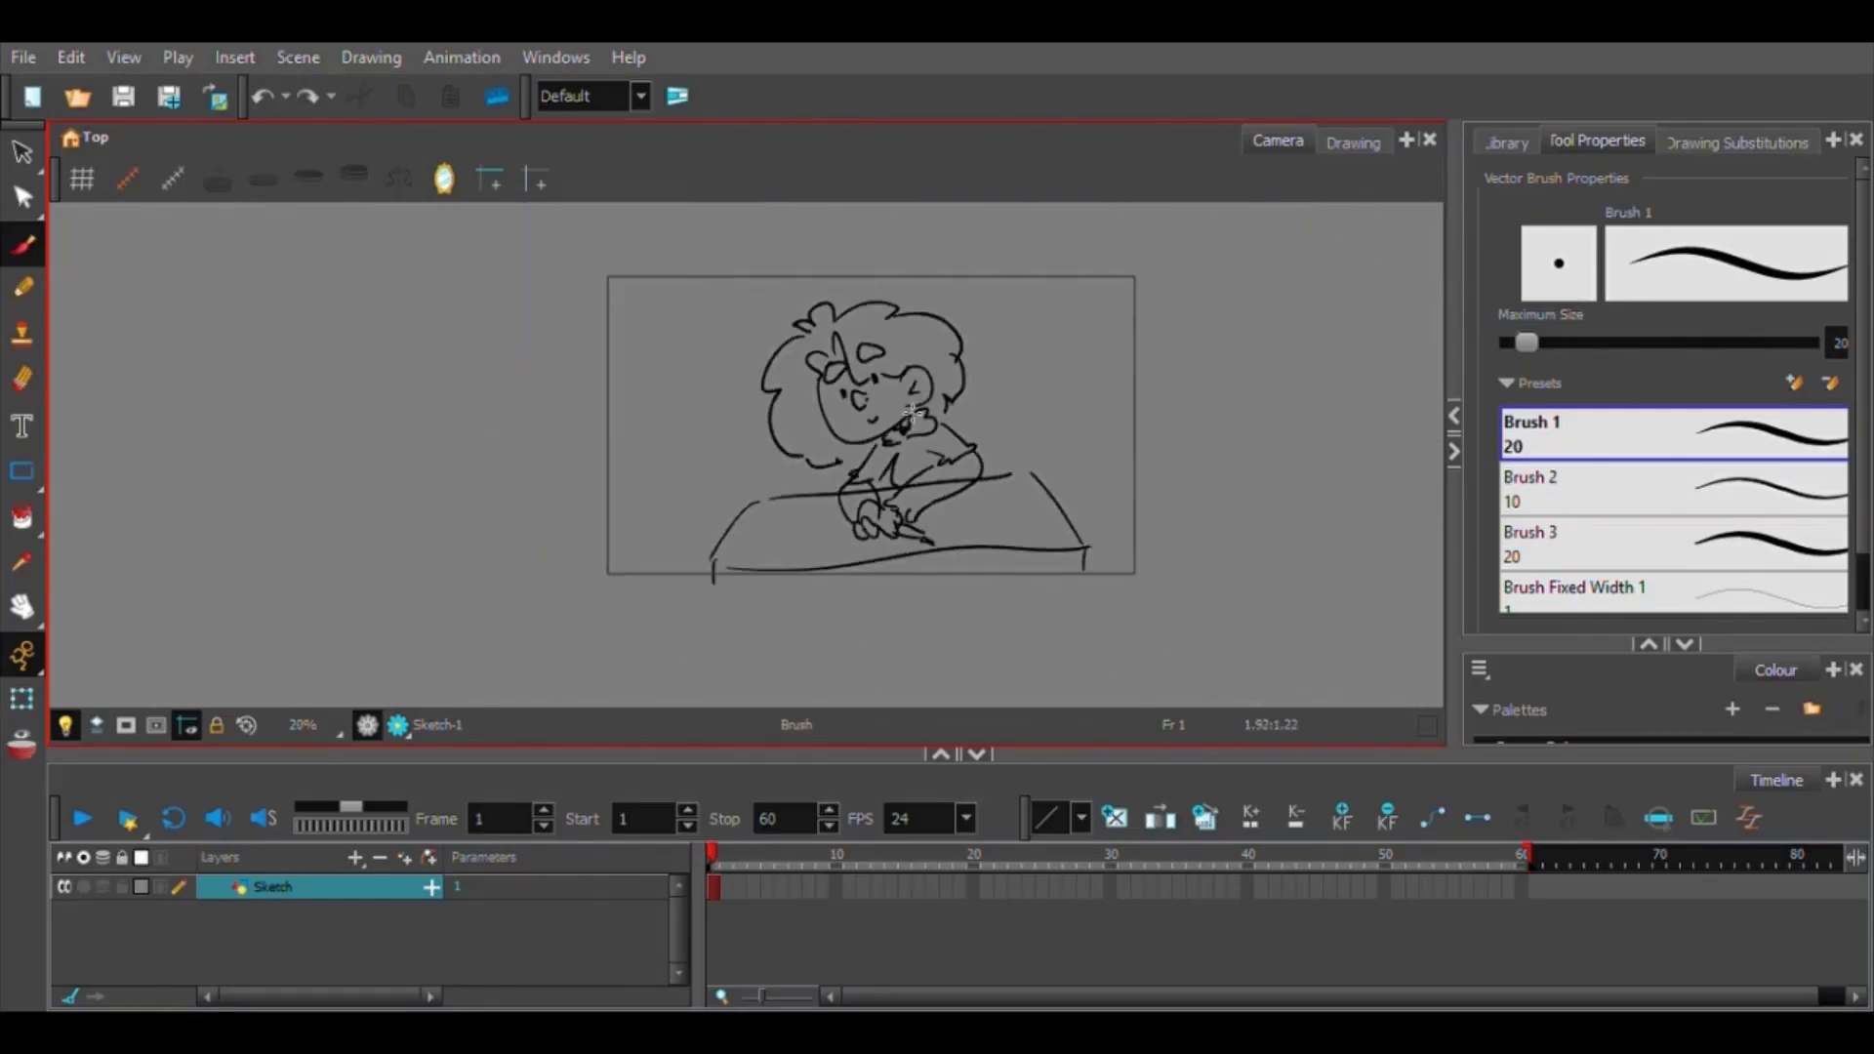
Erase the desk's sides and front edge, extend the tabletop line across the scene, and draw a sheet of paper under the hands.
{"action": "left_click_drag", "start_coordinate": [1013, 477], "coordinate": [1149, 475]}
{"action": "left_click", "coordinate": [22, 379]}
{"action": "mouse_move", "coordinate": [750, 513]}
{"action": "left_mouse_down"}
{"action": "mouse_move", "coordinate": [846, 573]}
{"action": "mouse_move", "coordinate": [1008, 557]}
{"action": "mouse_move", "coordinate": [1043, 487]}
{"action": "left_mouse_up"}
{"action": "left_click", "coordinate": [22, 244]}
{"action": "scroll", "coordinate": [796, 560], "scroll_direction": "up", "scroll_amount": 3}
{"action": "left_click_drag", "start_coordinate": [823, 576], "coordinate": [1150, 561]}
Erase the rough hands and redraw the drawing hand gripping an upright pencil.
{"action": "left_click", "coordinate": [23, 379]}
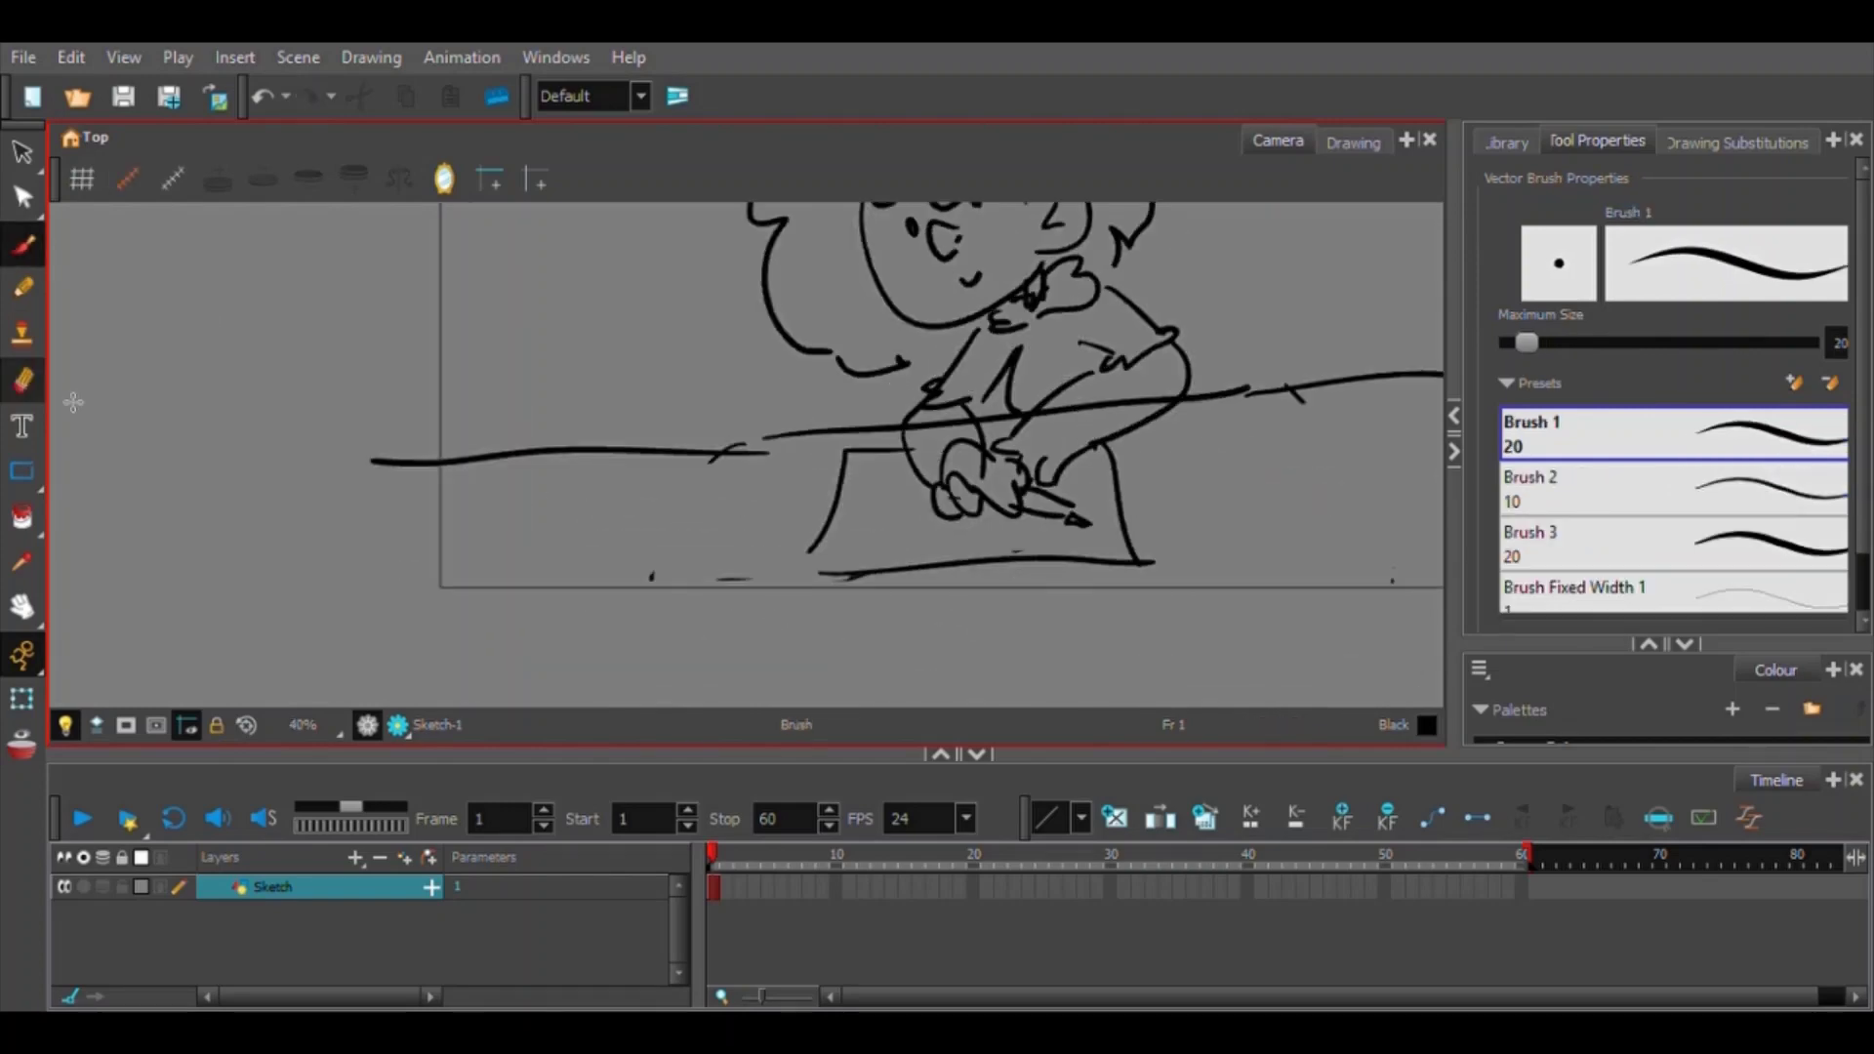
{"action": "scroll", "coordinate": [1114, 571], "scroll_direction": "up", "scroll_amount": 4}
{"action": "left_click_drag", "start_coordinate": [673, 391], "coordinate": [1054, 430]}
{"action": "left_click", "coordinate": [23, 244]}
{"action": "key", "text": "ctrl+z"}
{"action": "left_click_drag", "start_coordinate": [617, 259], "coordinate": [615, 470]}
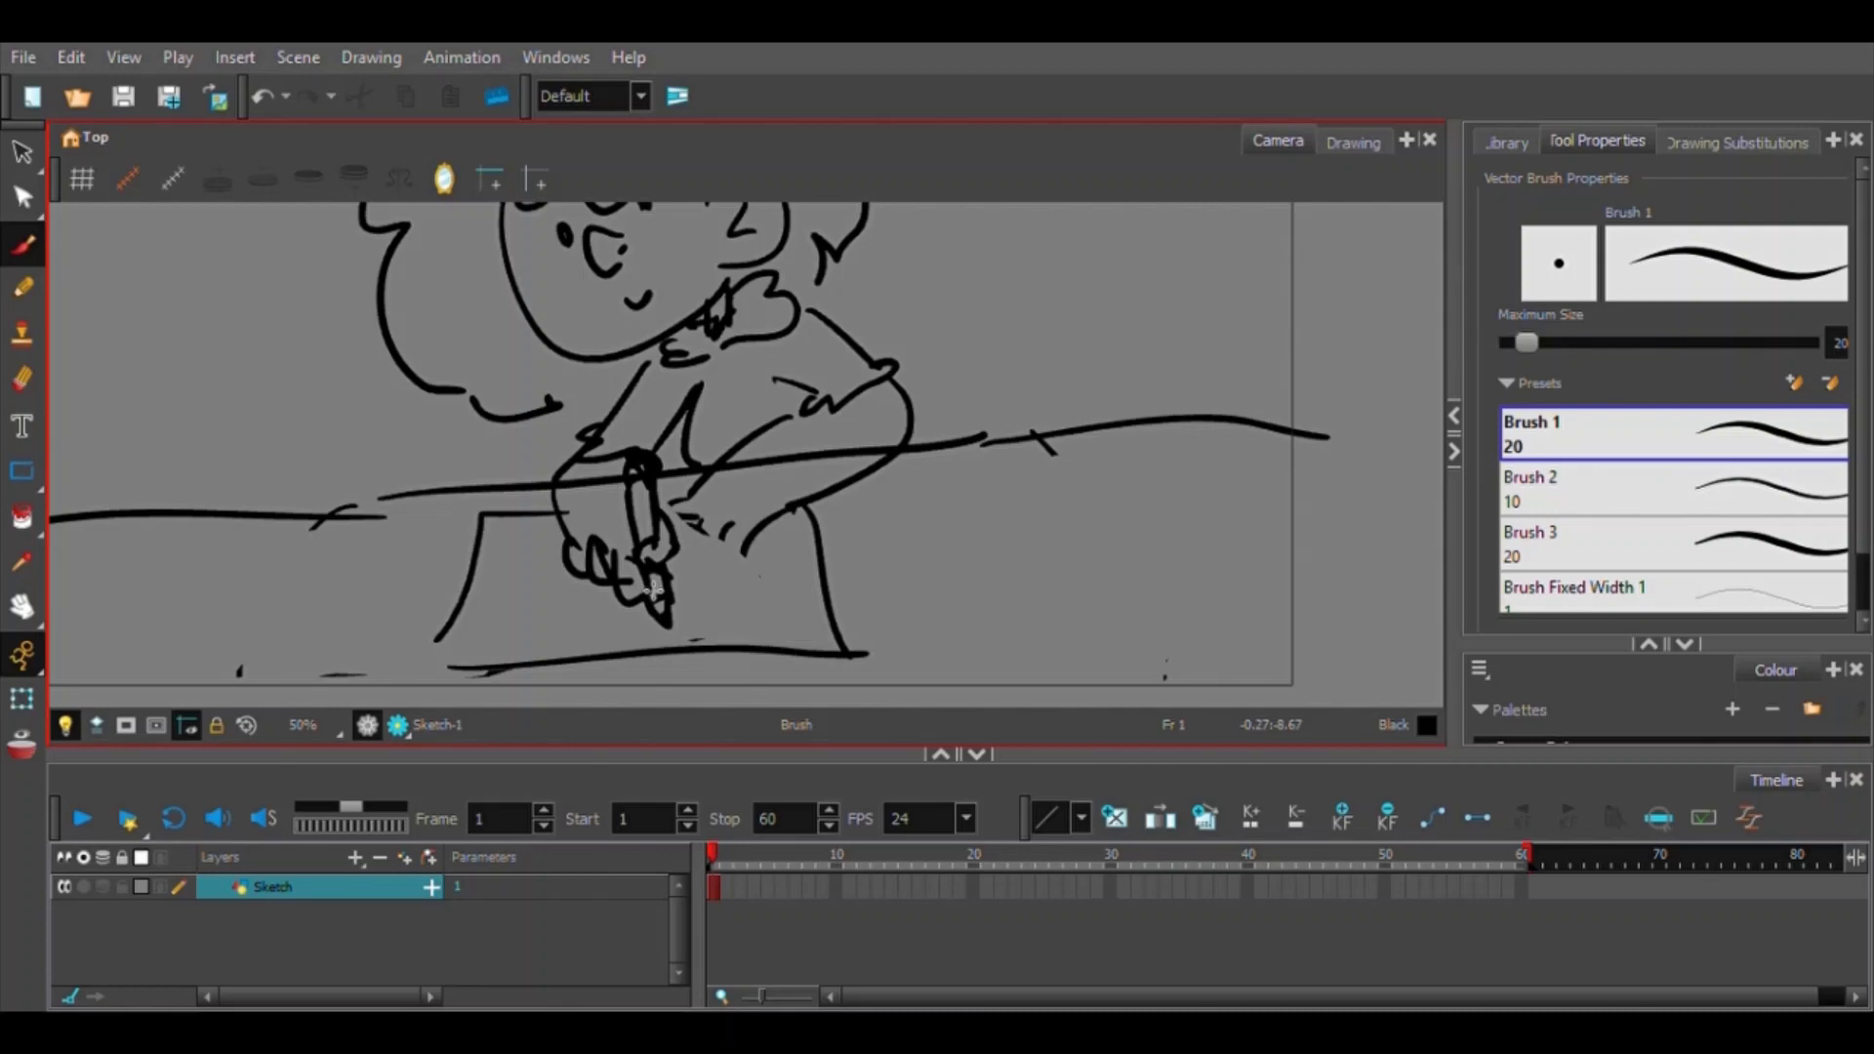
Clean up the lines around the drawing hand and sketch the other hand's fingers on the paper.
{"action": "scroll", "coordinate": [720, 613], "scroll_direction": "up", "scroll_amount": 3}
{"action": "left_click", "coordinate": [23, 381]}
{"action": "mouse_move", "coordinate": [488, 473]}
{"action": "left_mouse_down"}
{"action": "mouse_move", "coordinate": [614, 478]}
{"action": "mouse_move", "coordinate": [569, 472]}
{"action": "mouse_move", "coordinate": [607, 488]}
{"action": "left_mouse_up"}
{"action": "scroll", "coordinate": [767, 425], "scroll_direction": "down", "scroll_amount": 5}
{"action": "left_click", "coordinate": [23, 244]}
{"action": "mouse_move", "coordinate": [744, 469]}
{"action": "left_mouse_down"}
{"action": "mouse_move", "coordinate": [712, 556]}
{"action": "mouse_move", "coordinate": [732, 527]}
{"action": "left_mouse_up"}
{"action": "left_click_drag", "start_coordinate": [762, 527], "coordinate": [811, 567]}
Turn on onion skin and start a new drawing on frame 10 of the Sketch layer.
{"action": "left_click", "coordinate": [717, 849]}
{"action": "left_click", "coordinate": [754, 889]}
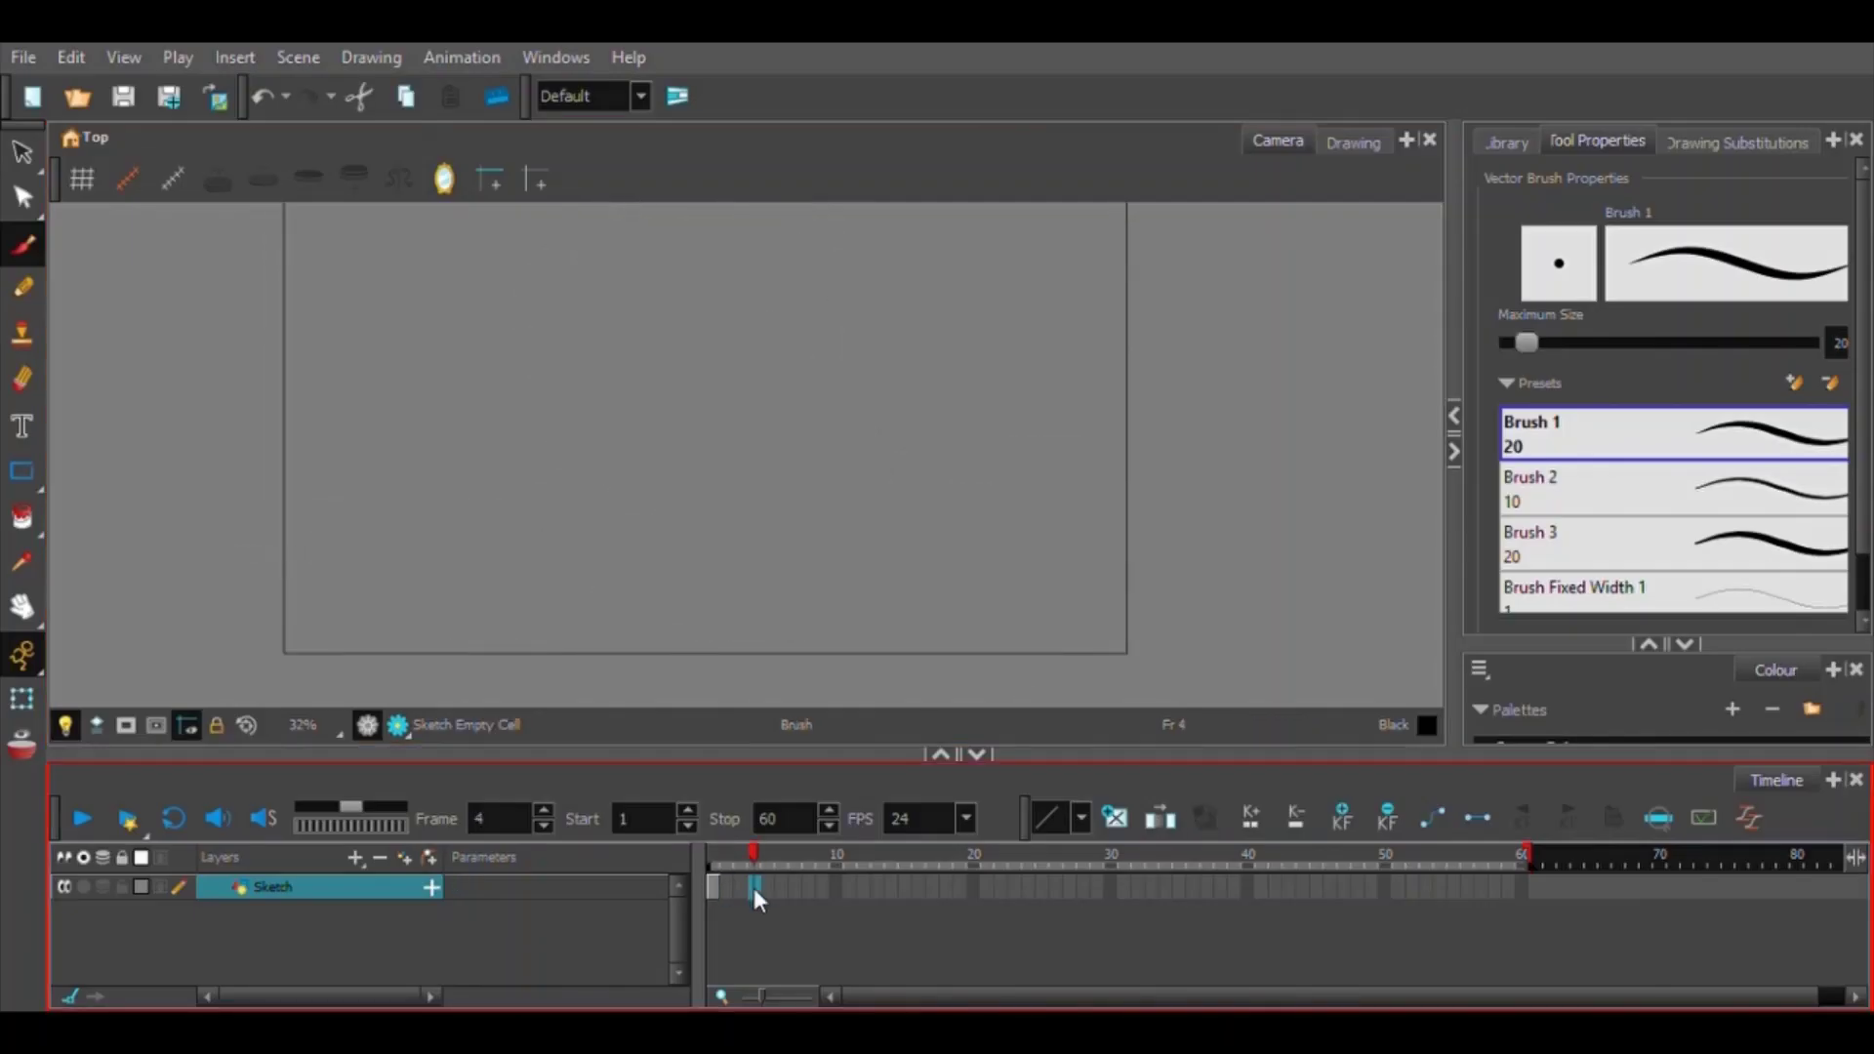
{"action": "left_click", "coordinate": [714, 888]}
{"action": "left_click", "coordinate": [23, 748]}
{"action": "left_click", "coordinate": [837, 885]}
{"action": "left_click_drag", "start_coordinate": [503, 420], "coordinate": [555, 502]}
{"action": "left_click", "coordinate": [23, 381]}
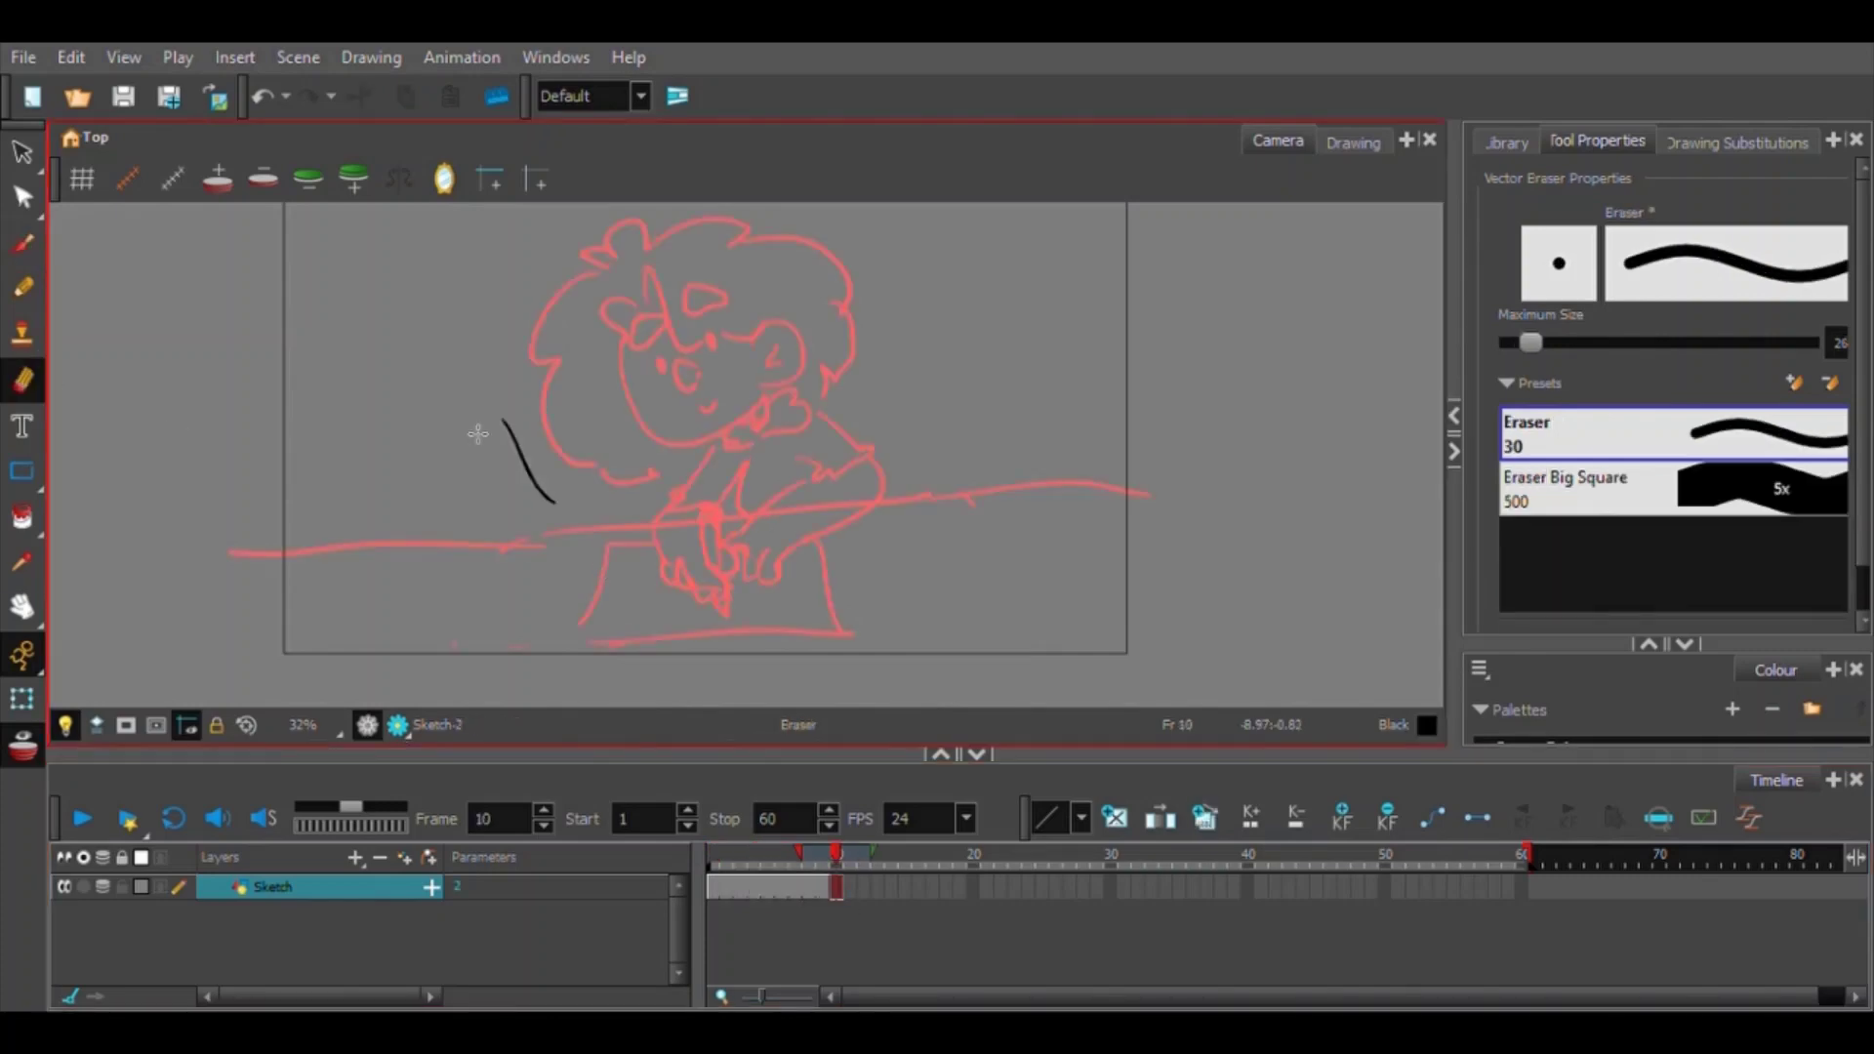
{"action": "left_click", "coordinate": [23, 253]}
On frame 10, draw the drawing hand slightly raised over the onion skin, with its fingers and pencil.
{"action": "scroll", "coordinate": [771, 439], "scroll_direction": "up", "scroll_amount": 3}
{"action": "scroll", "coordinate": [786, 477], "scroll_direction": "down", "scroll_amount": 2}
{"action": "scroll", "coordinate": [761, 547], "scroll_direction": "up", "scroll_amount": 1}
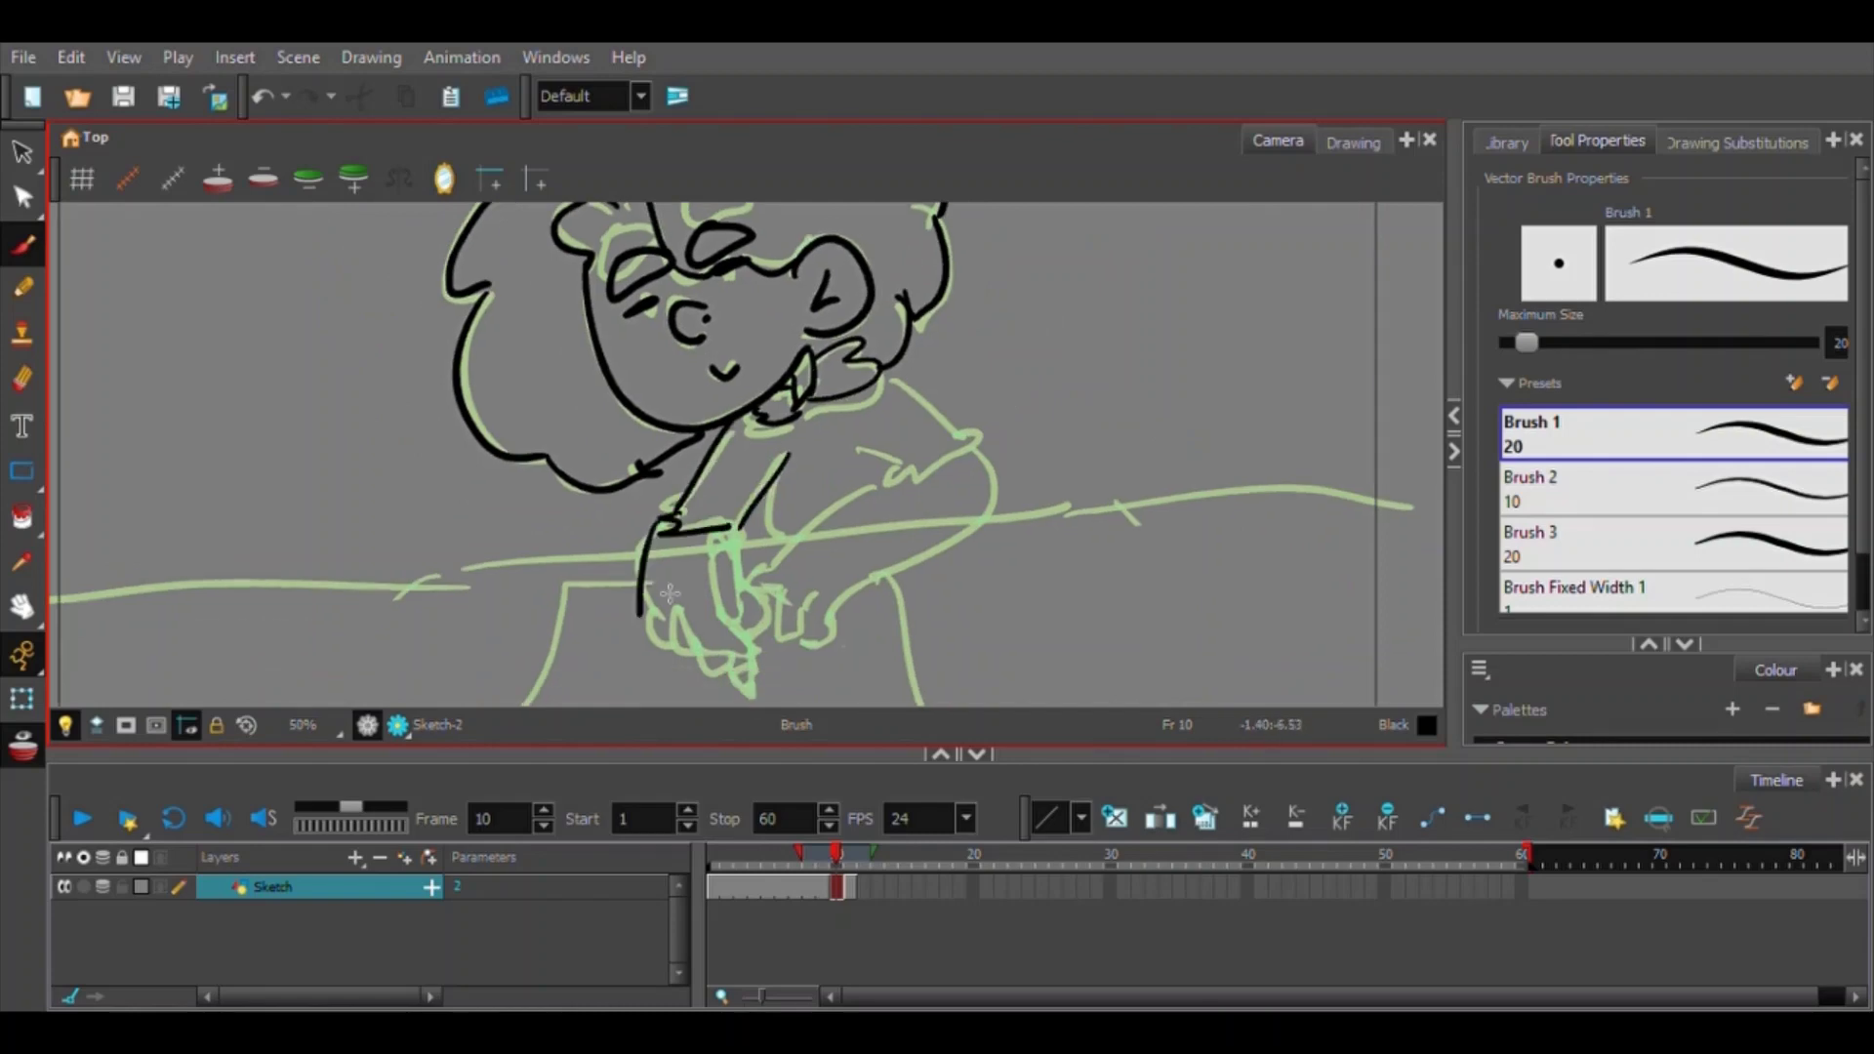
{"action": "scroll", "coordinate": [747, 539], "scroll_direction": "up", "scroll_amount": 4}
{"action": "left_click_drag", "start_coordinate": [529, 539], "coordinate": [583, 605]}
{"action": "left_click_drag", "start_coordinate": [612, 546], "coordinate": [675, 609]}
{"action": "left_click_drag", "start_coordinate": [677, 439], "coordinate": [672, 557]}
{"action": "left_click_drag", "start_coordinate": [718, 386], "coordinate": [705, 581]}
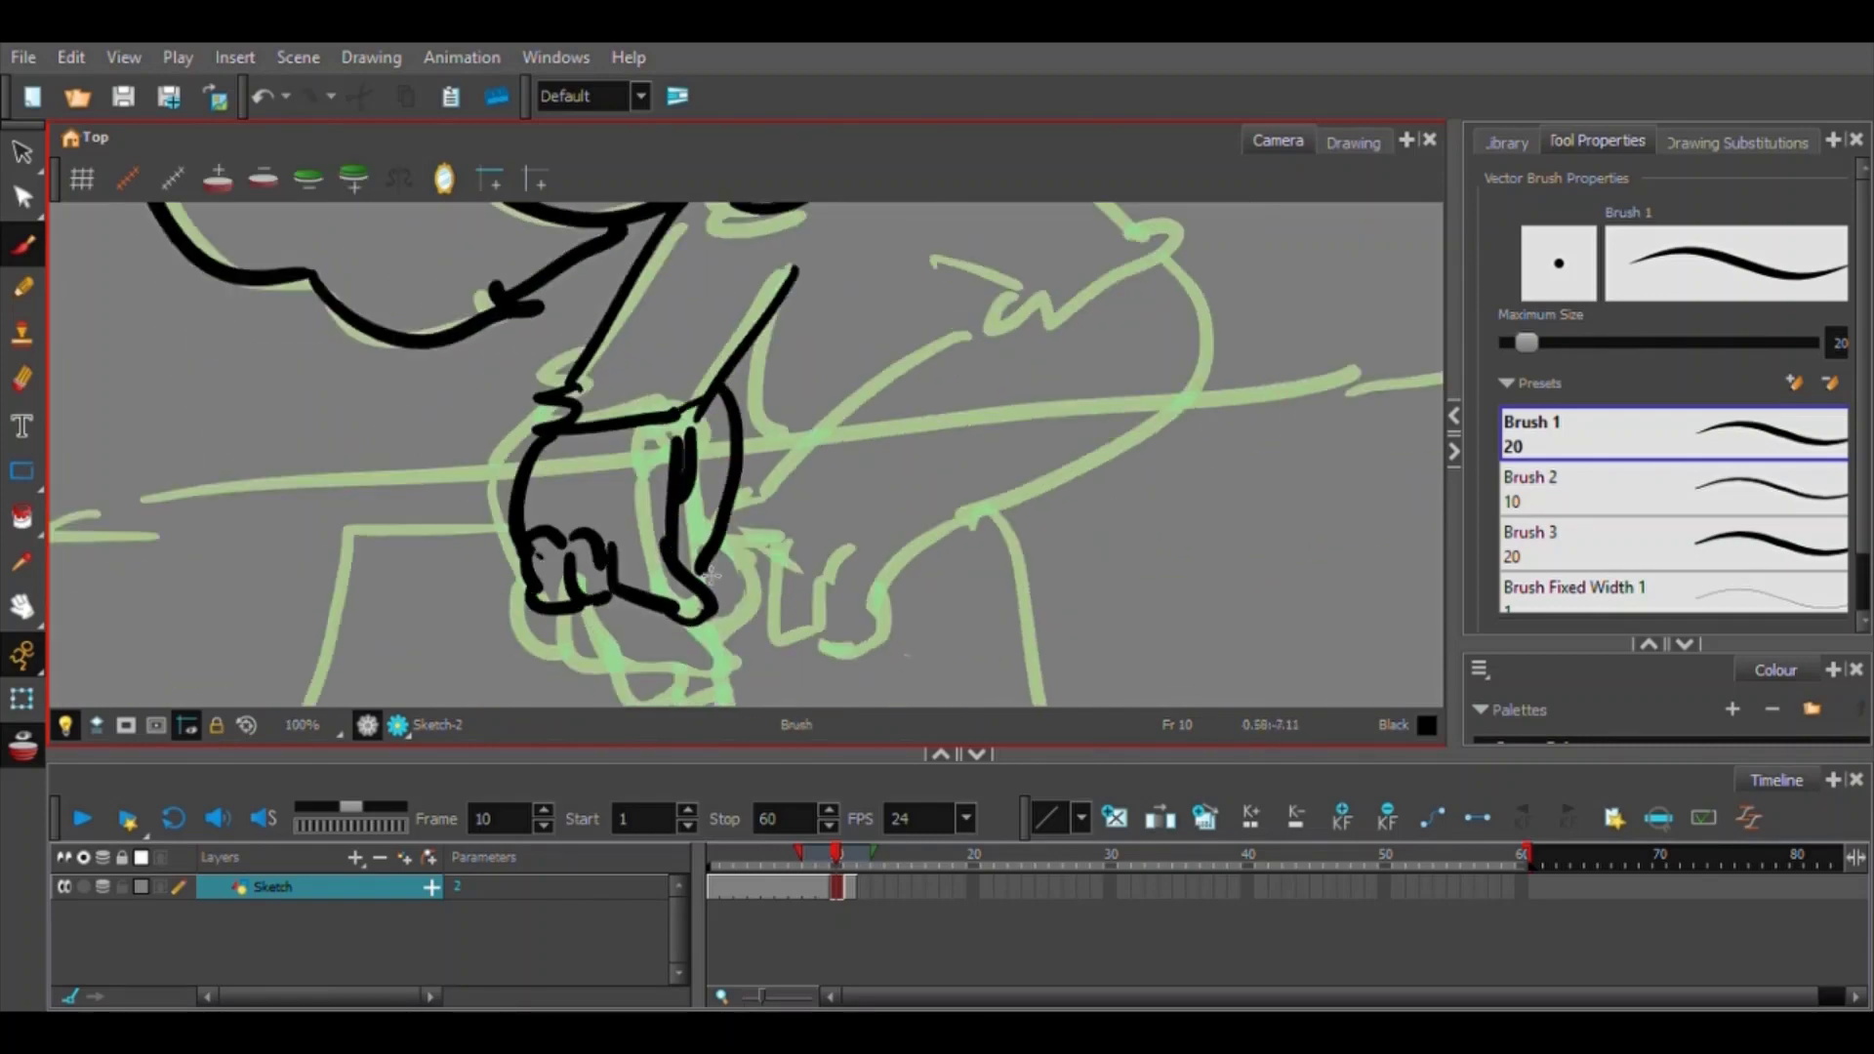
{"action": "left_click_drag", "start_coordinate": [744, 478], "coordinate": [722, 577]}
{"action": "left_click_drag", "start_coordinate": [671, 624], "coordinate": [669, 696]}
{"action": "mouse_move", "coordinate": [699, 625]}
{"action": "left_mouse_down"}
{"action": "mouse_move", "coordinate": [692, 695]}
{"action": "mouse_move", "coordinate": [699, 681]}
{"action": "left_mouse_up"}
{"action": "key", "text": "ctrl+z"}
Draw the character's other arm with its elbow and sleeve on frame 10.
{"action": "key", "text": "1"}
{"action": "key", "text": "1"}
{"action": "key", "text": "1"}
{"action": "left_click_drag", "start_coordinate": [941, 439], "coordinate": [935, 503]}
{"action": "left_click_drag", "start_coordinate": [735, 468], "coordinate": [756, 507]}
{"action": "left_click_drag", "start_coordinate": [848, 419], "coordinate": [882, 445]}
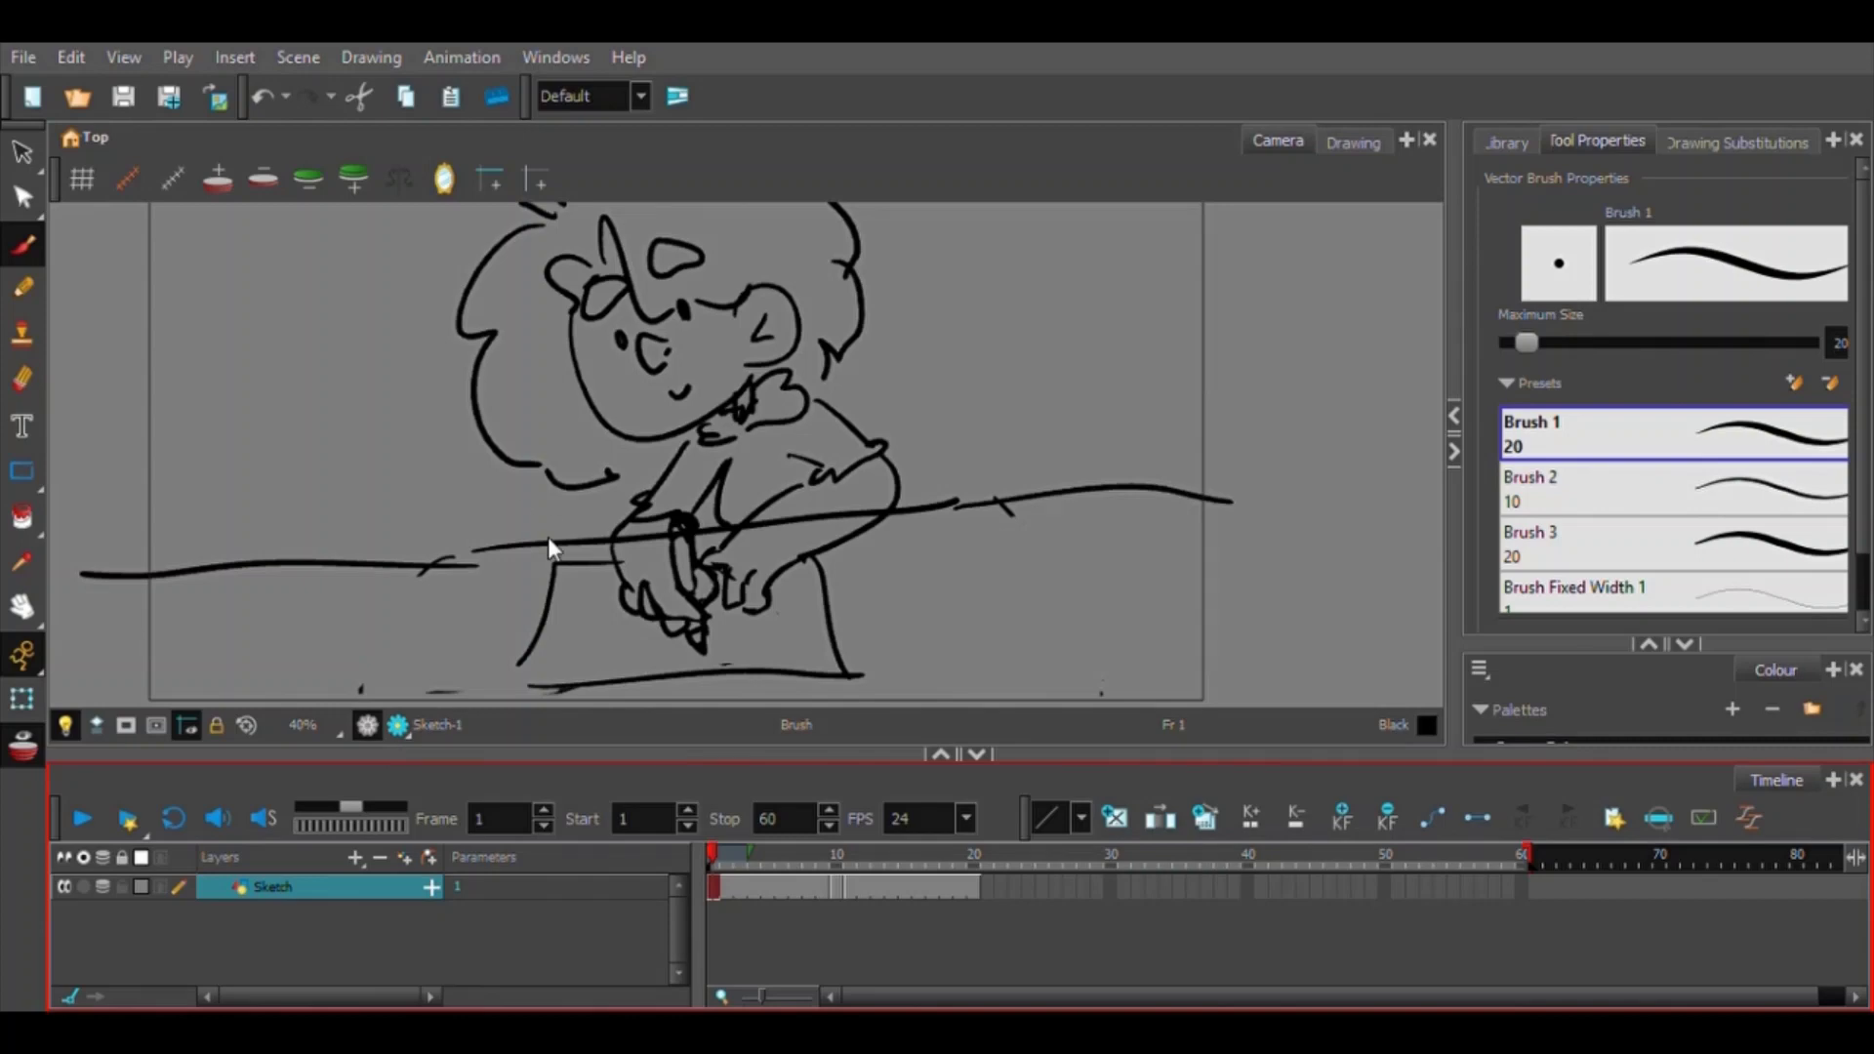
Erase the tabletop line crossing the arms on frame 1 and fill the eyebrows with black, including those on frame 10.
{"action": "key", "text": "alt+e"}
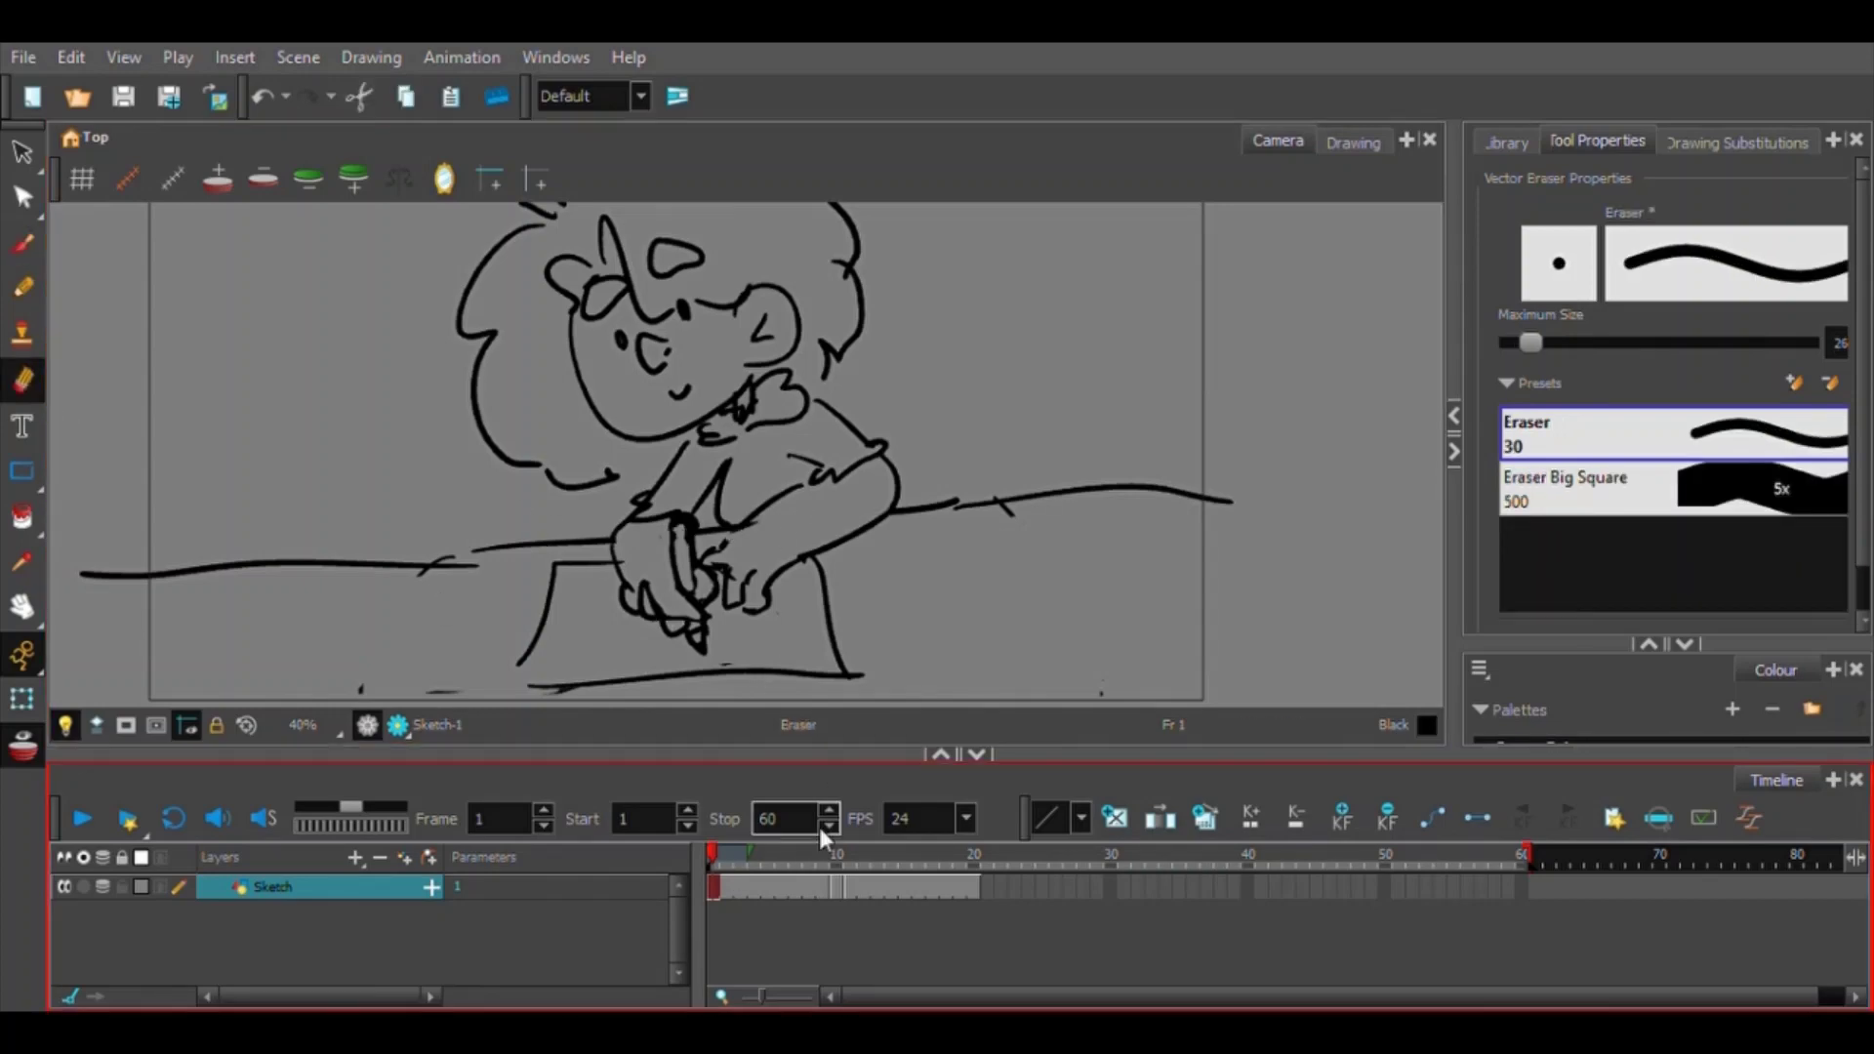
{"action": "left_click", "coordinate": [836, 884]}
{"action": "key", "text": "alt+i"}
{"action": "left_click", "coordinate": [614, 314]}
{"action": "left_click", "coordinate": [676, 292]}
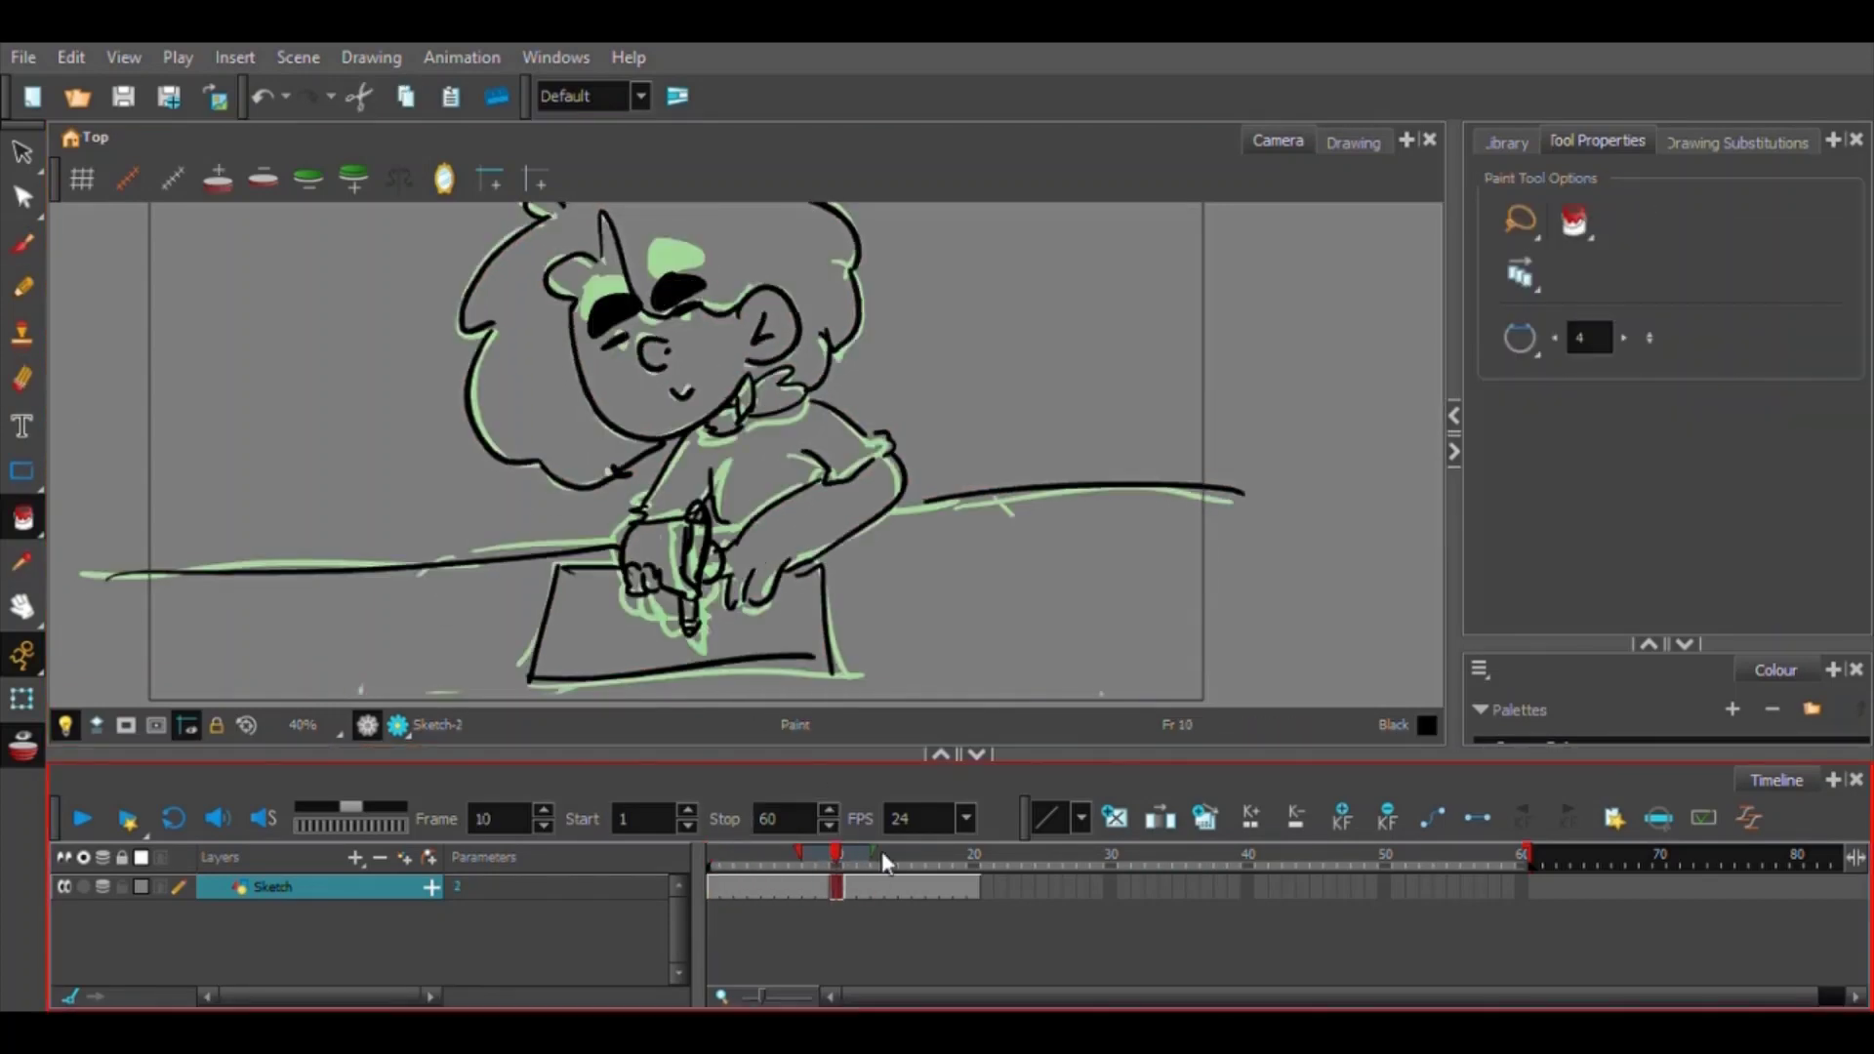
Duplicate the Sketch layer by copying and pasting it.
{"action": "left_click_drag", "start_coordinate": [838, 858], "coordinate": [369, 923]}
{"action": "key", "text": "ctrl+c"}
{"action": "key", "text": "ctrl+v"}
On frame 1 of the Sketch_1 layer, erase everything except the drawing hand and pencil, enlarging the eraser to 94.
{"action": "key", "text": "alt+e"}
{"action": "left_click", "coordinate": [745, 890]}
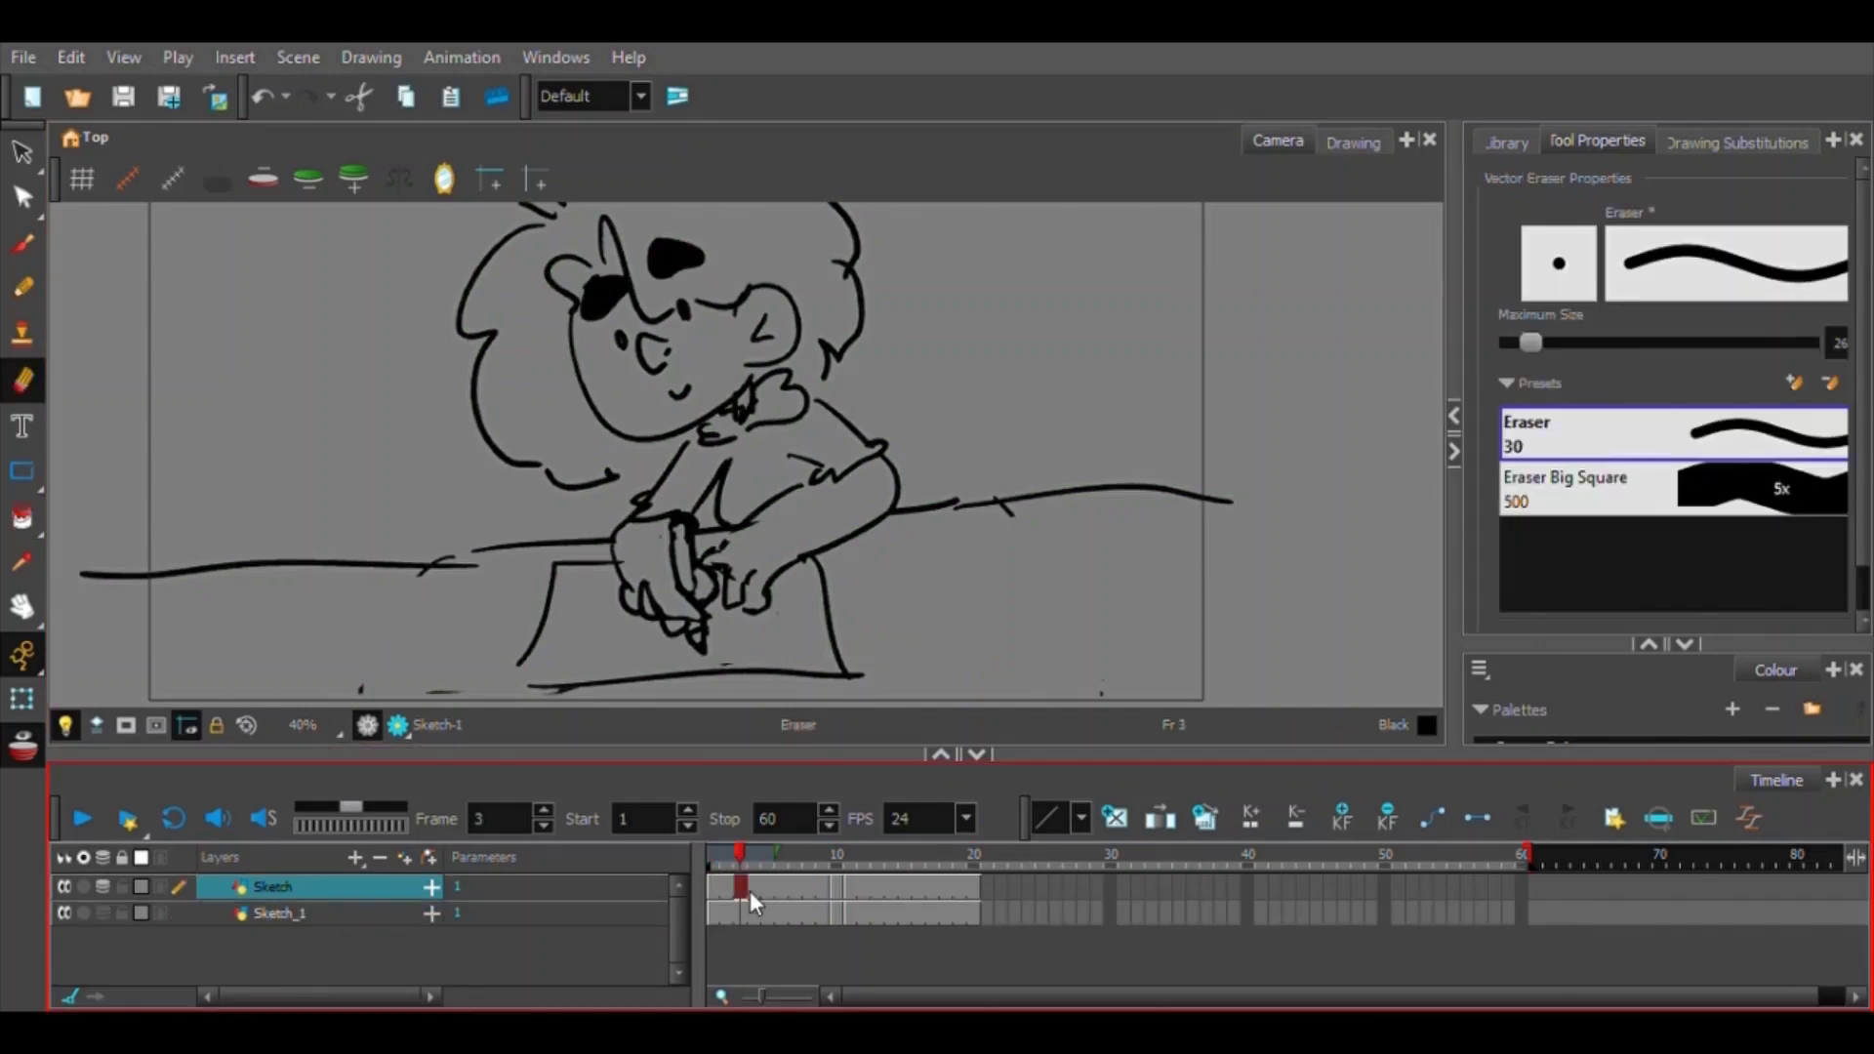
{"action": "left_click", "coordinate": [715, 912]}
{"action": "mouse_move", "coordinate": [686, 469]}
{"action": "left_mouse_down"}
{"action": "mouse_move", "coordinate": [666, 488]}
{"action": "mouse_move", "coordinate": [686, 447]}
{"action": "left_mouse_up"}
{"action": "left_click_drag", "start_coordinate": [700, 430], "coordinate": [720, 548]}
{"action": "left_click_drag", "start_coordinate": [606, 563], "coordinate": [563, 564]}
{"action": "left_click_drag", "start_coordinate": [1531, 343], "coordinate": [1582, 342]}
{"action": "left_click_drag", "start_coordinate": [559, 585], "coordinate": [98, 576]}
{"action": "mouse_move", "coordinate": [304, 691]}
{"action": "left_mouse_down"}
{"action": "mouse_move", "coordinate": [736, 489]}
{"action": "mouse_move", "coordinate": [1205, 507]}
{"action": "left_mouse_up"}
{"action": "mouse_move", "coordinate": [771, 402]}
{"action": "left_mouse_down"}
{"action": "mouse_move", "coordinate": [625, 486]}
{"action": "mouse_move", "coordinate": [522, 234]}
{"action": "left_mouse_up"}
Delete the Sketch_1 layer's exposure after frame 1.
{"action": "key", "text": "g"}
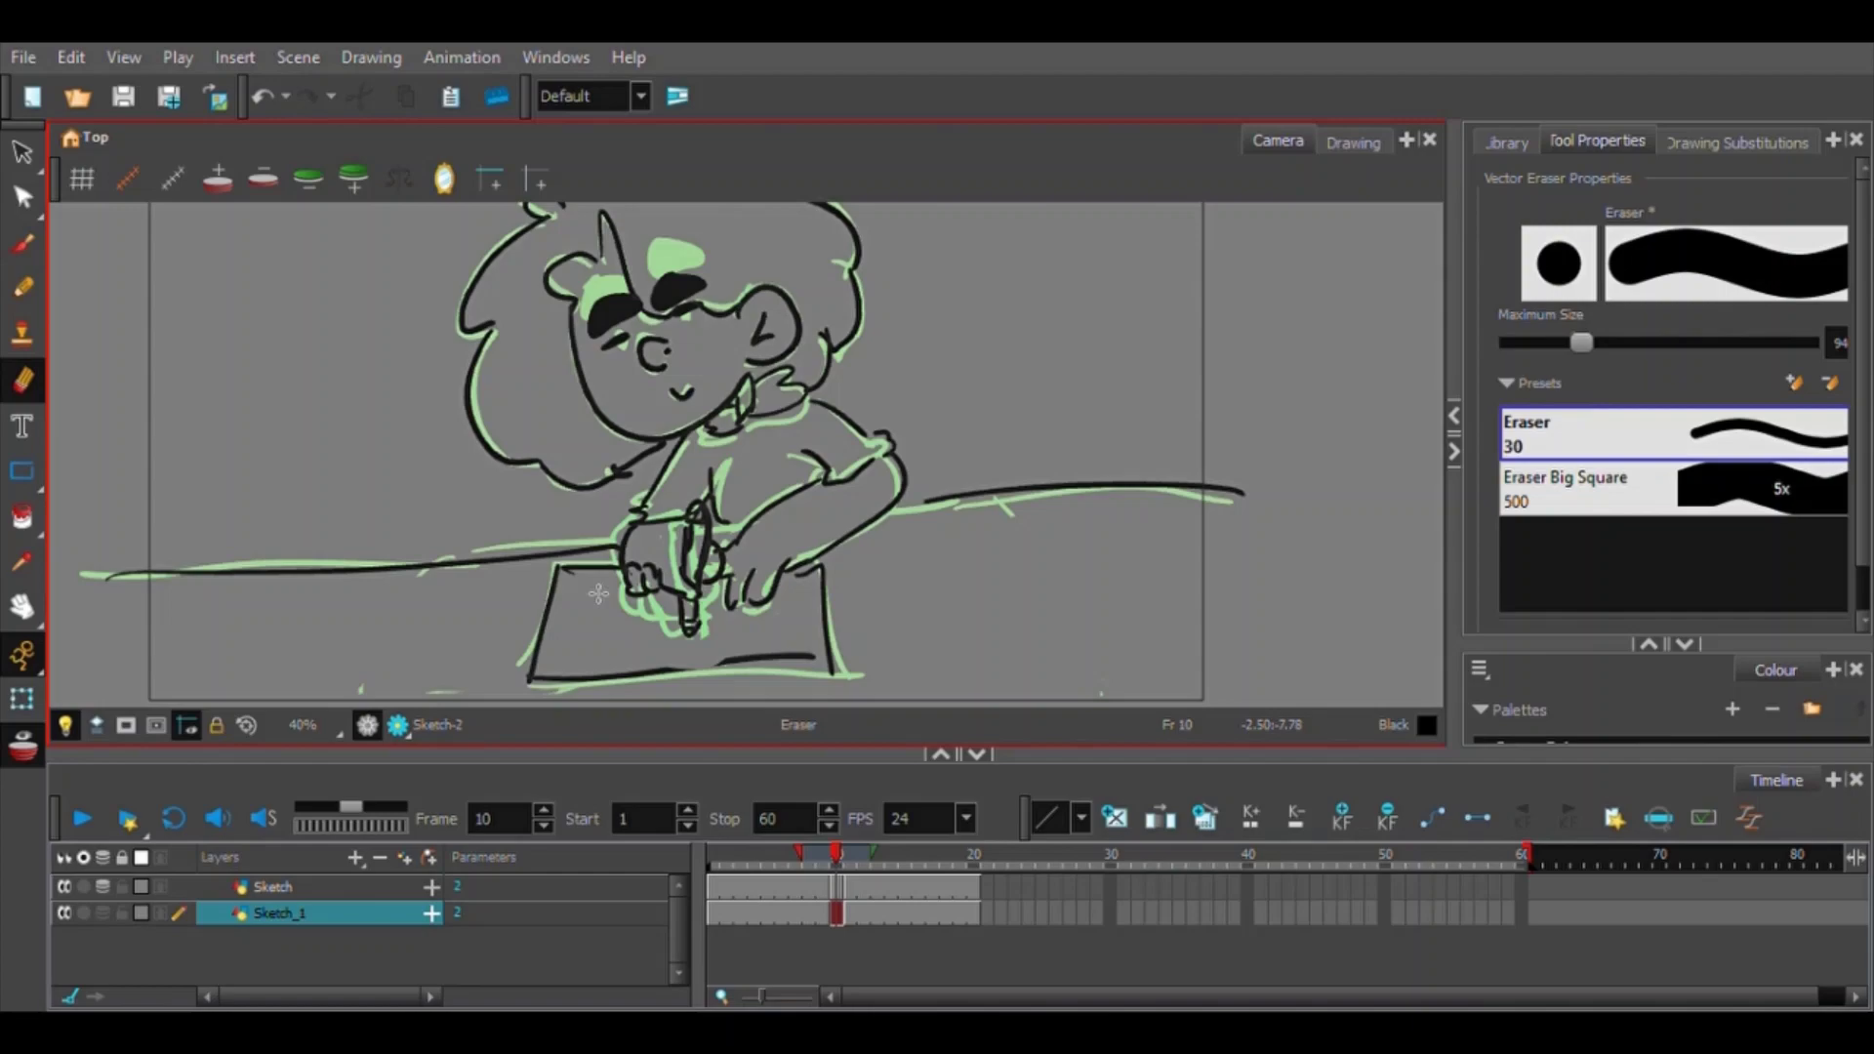
{"action": "left_click_drag", "start_coordinate": [988, 913], "coordinate": [726, 911]}
{"action": "key", "text": "Delete"}
Erase the drawing hand and pencil from both drawings on the Sketch layer.
{"action": "left_click", "coordinate": [794, 886]}
{"action": "left_click_drag", "start_coordinate": [698, 598], "coordinate": [635, 538]}
{"action": "key", "text": "g"}
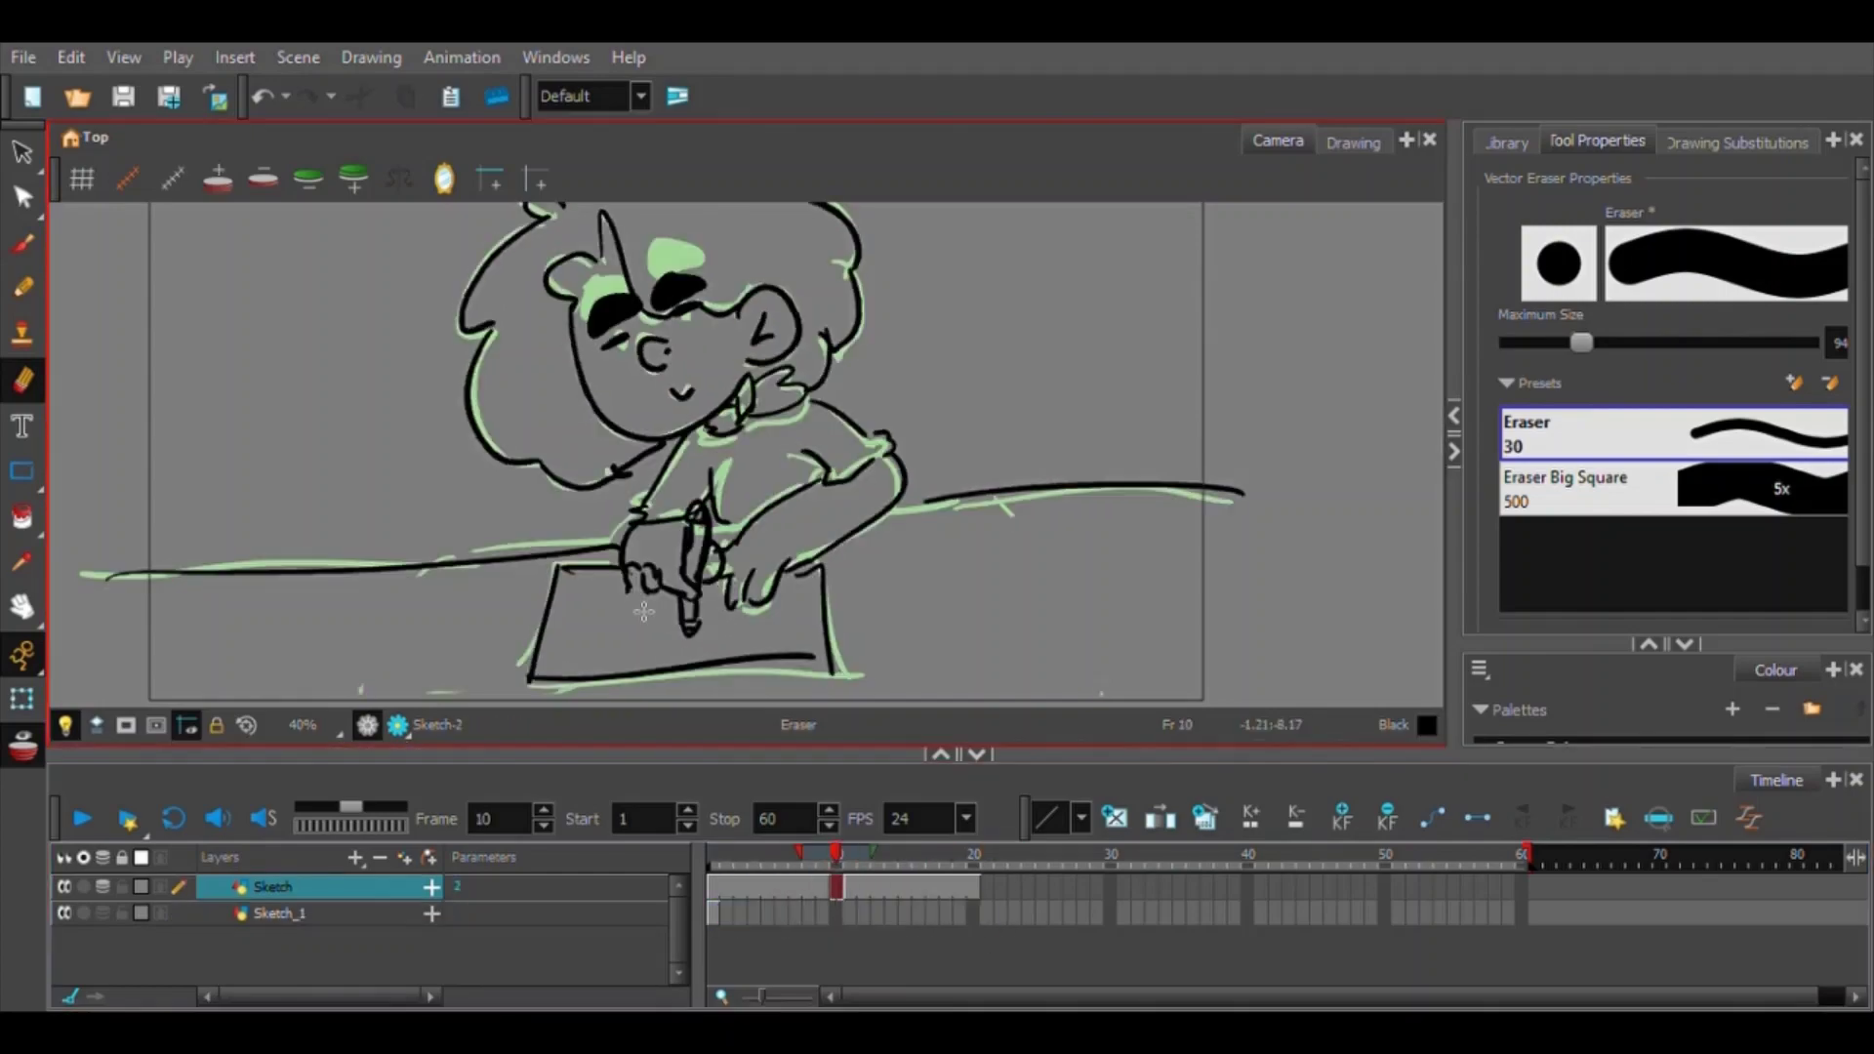
{"action": "left_click_drag", "start_coordinate": [642, 609], "coordinate": [687, 546]}
{"action": "left_click", "coordinate": [878, 886]}
{"action": "left_click", "coordinate": [715, 855]}
{"action": "left_click", "coordinate": [714, 912]}
{"action": "left_click", "coordinate": [729, 867]}
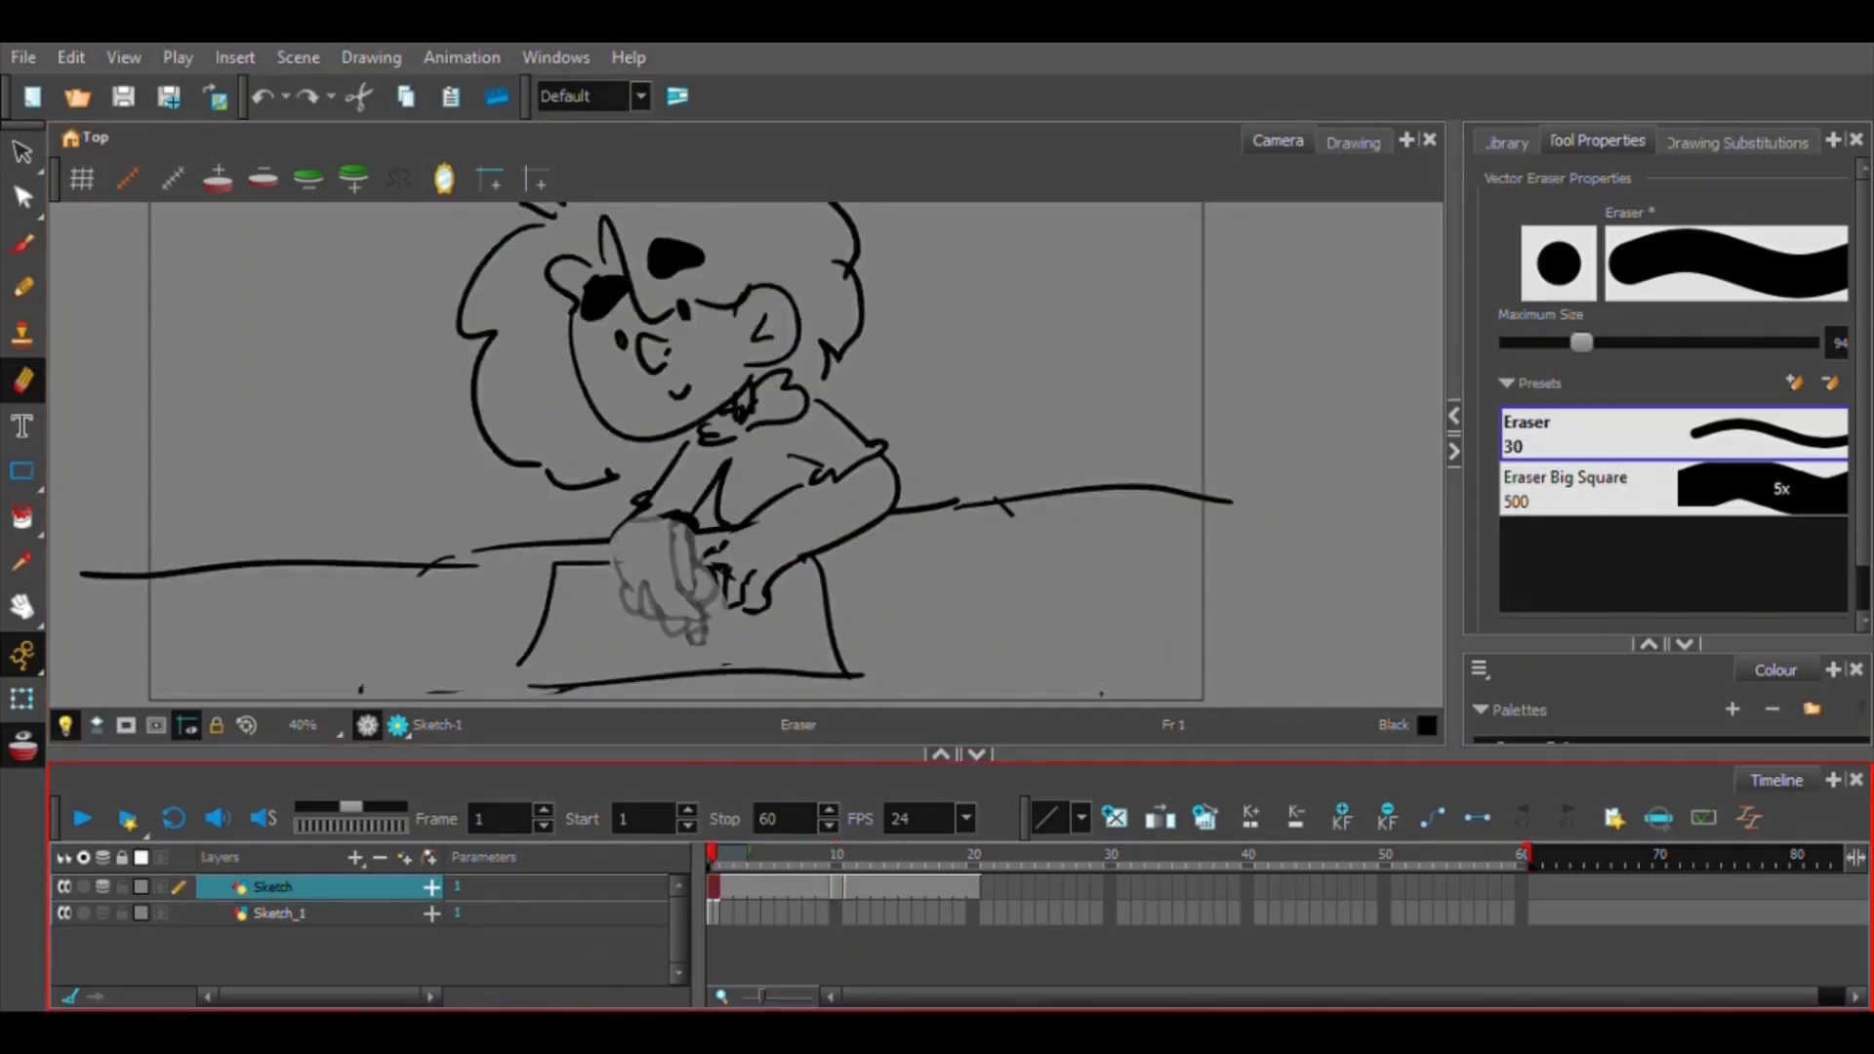
Draw the hand in a lower position, with its fingers and pencil, on frame 5 of the Sketch_1 layer.
{"action": "left_click", "coordinate": [769, 913]}
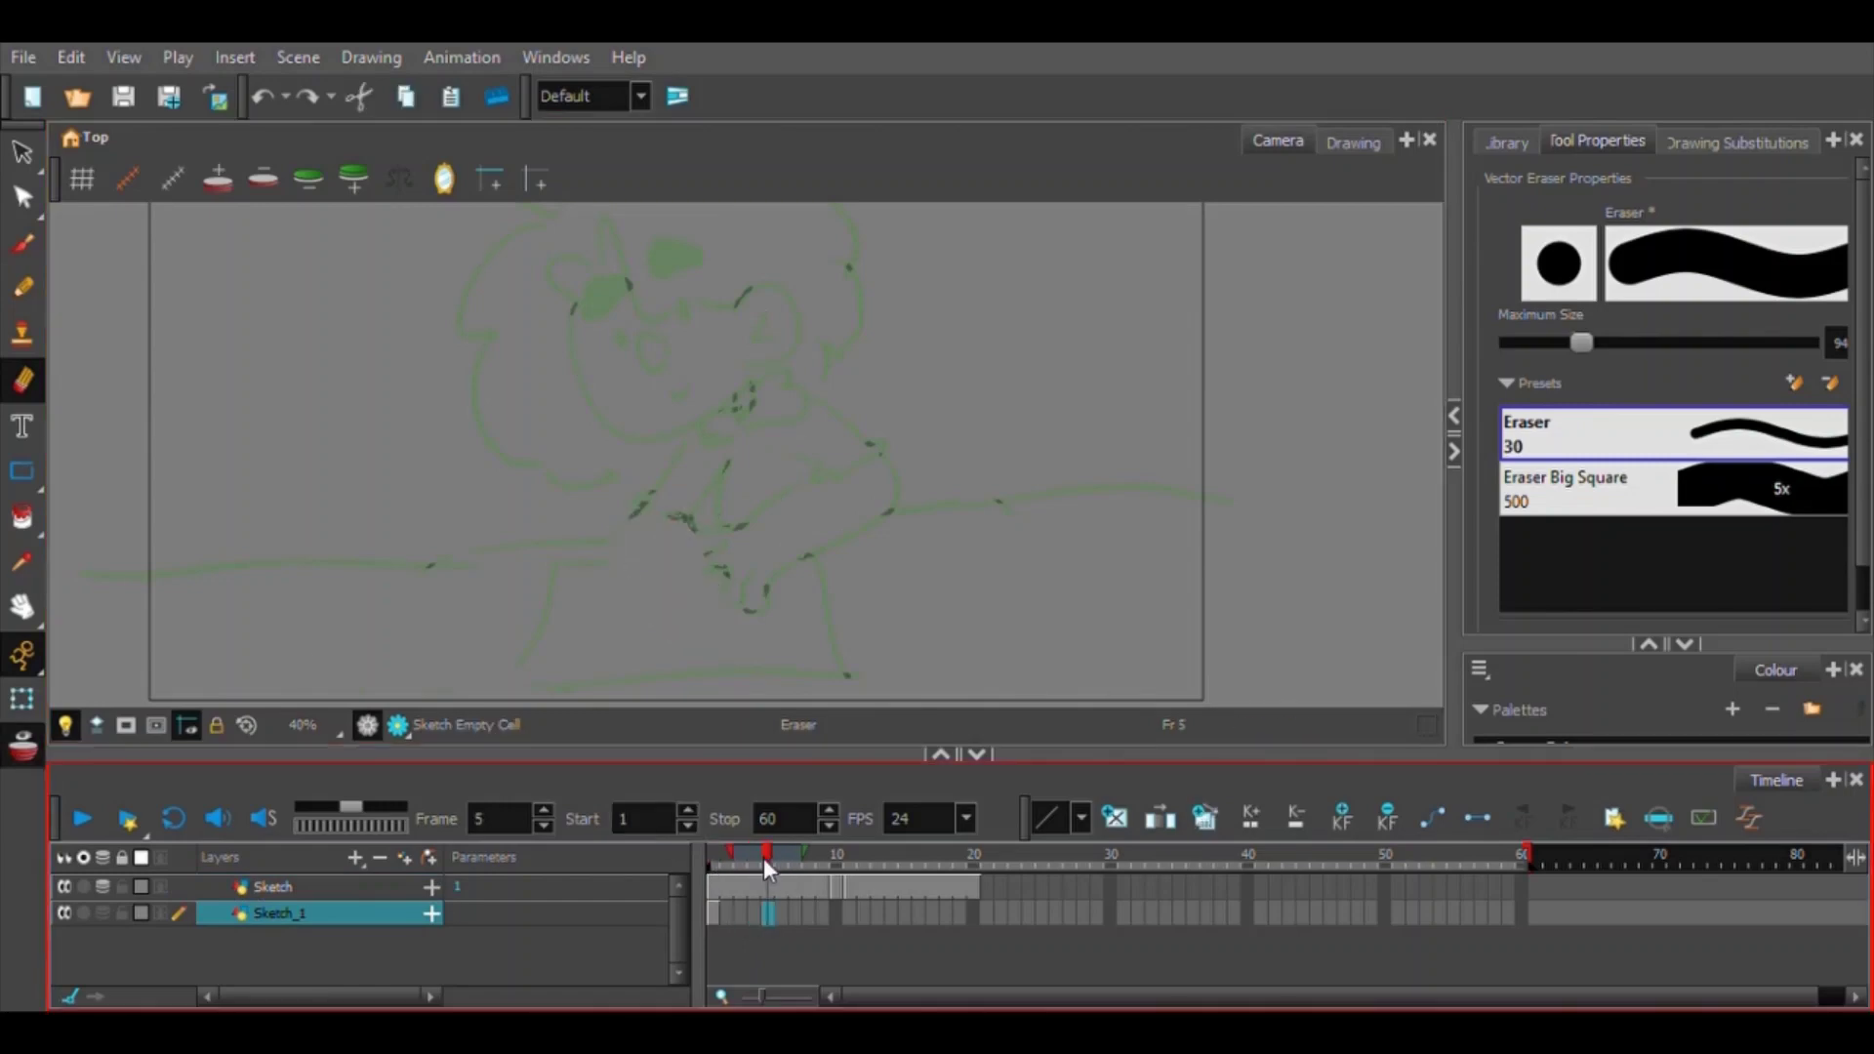
{"action": "left_click_drag", "start_coordinate": [730, 853], "coordinate": [712, 853]}
{"action": "key", "text": "2"}
{"action": "key", "text": "alt+b"}
{"action": "mouse_move", "coordinate": [535, 325]}
{"action": "left_mouse_down"}
{"action": "mouse_move", "coordinate": [556, 530]}
{"action": "mouse_move", "coordinate": [670, 586]}
{"action": "mouse_move", "coordinate": [705, 430]}
{"action": "left_mouse_up"}
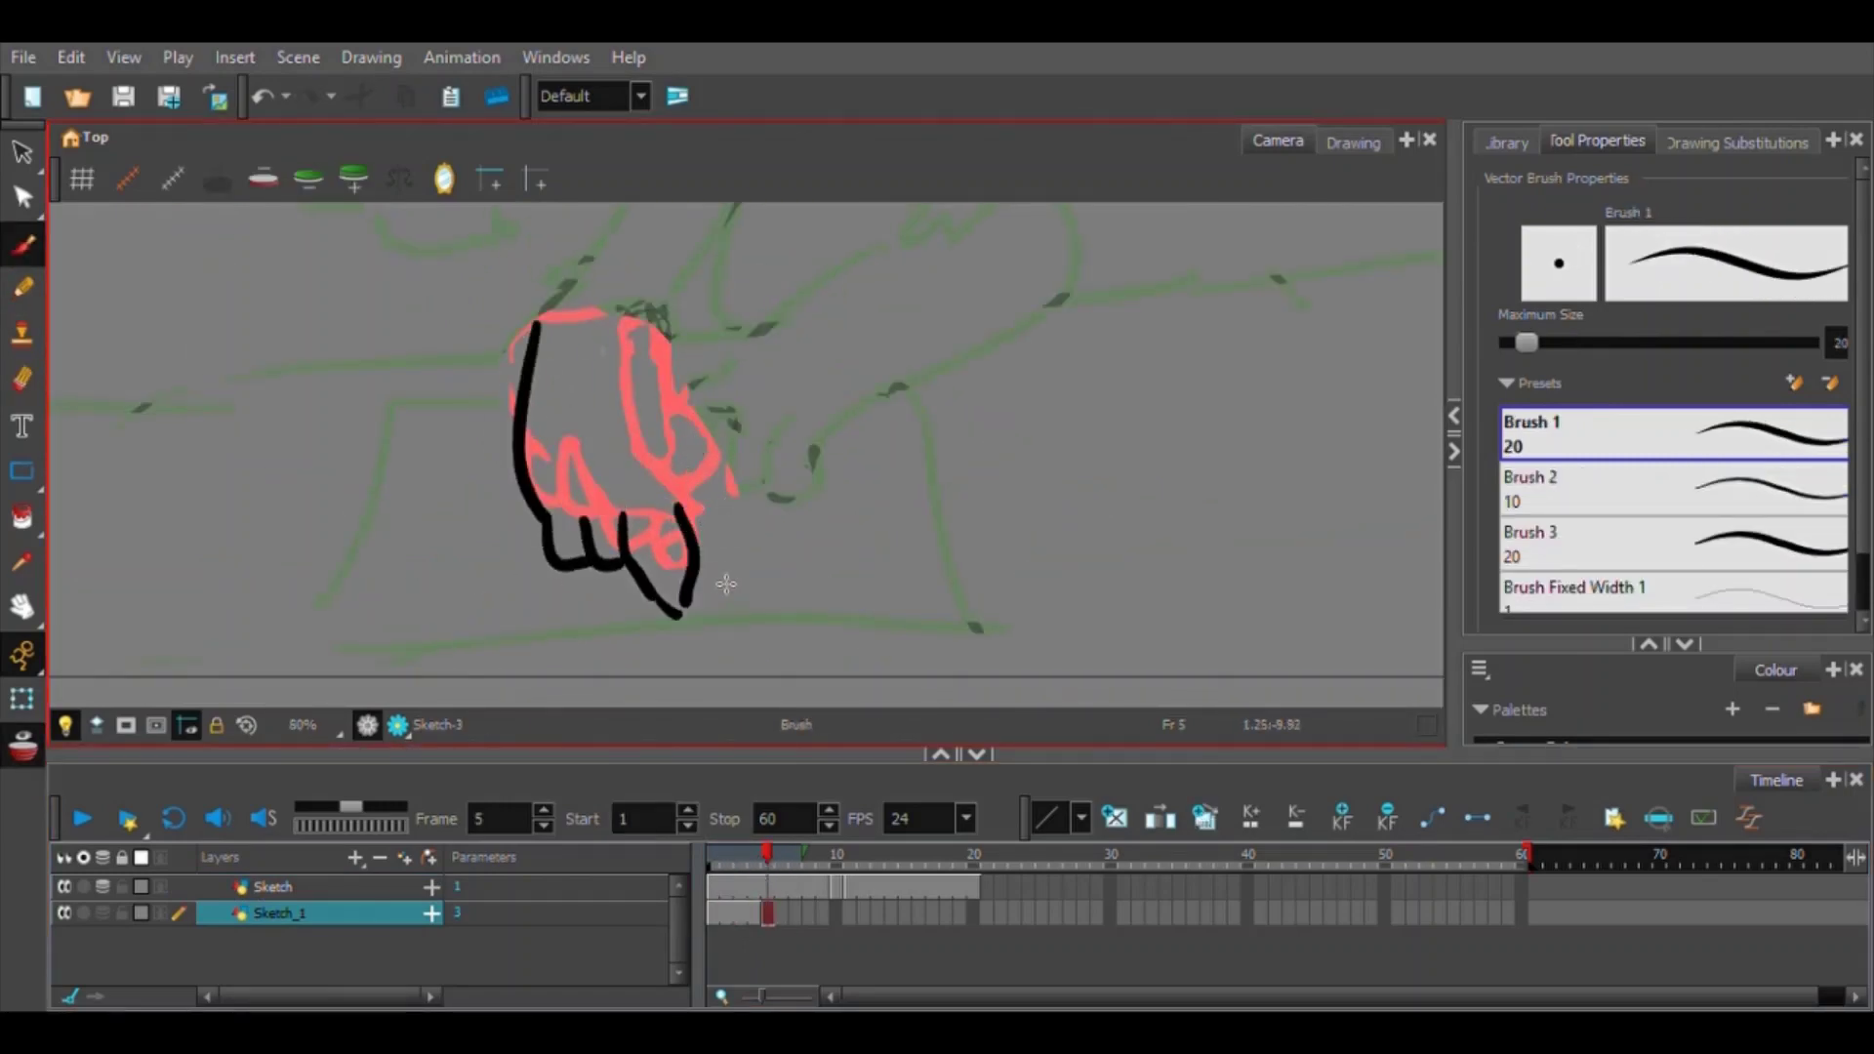
{"action": "mouse_move", "coordinate": [705, 582]}
{"action": "left_mouse_down"}
{"action": "mouse_move", "coordinate": [683, 395]}
{"action": "mouse_move", "coordinate": [713, 599]}
{"action": "left_mouse_up"}
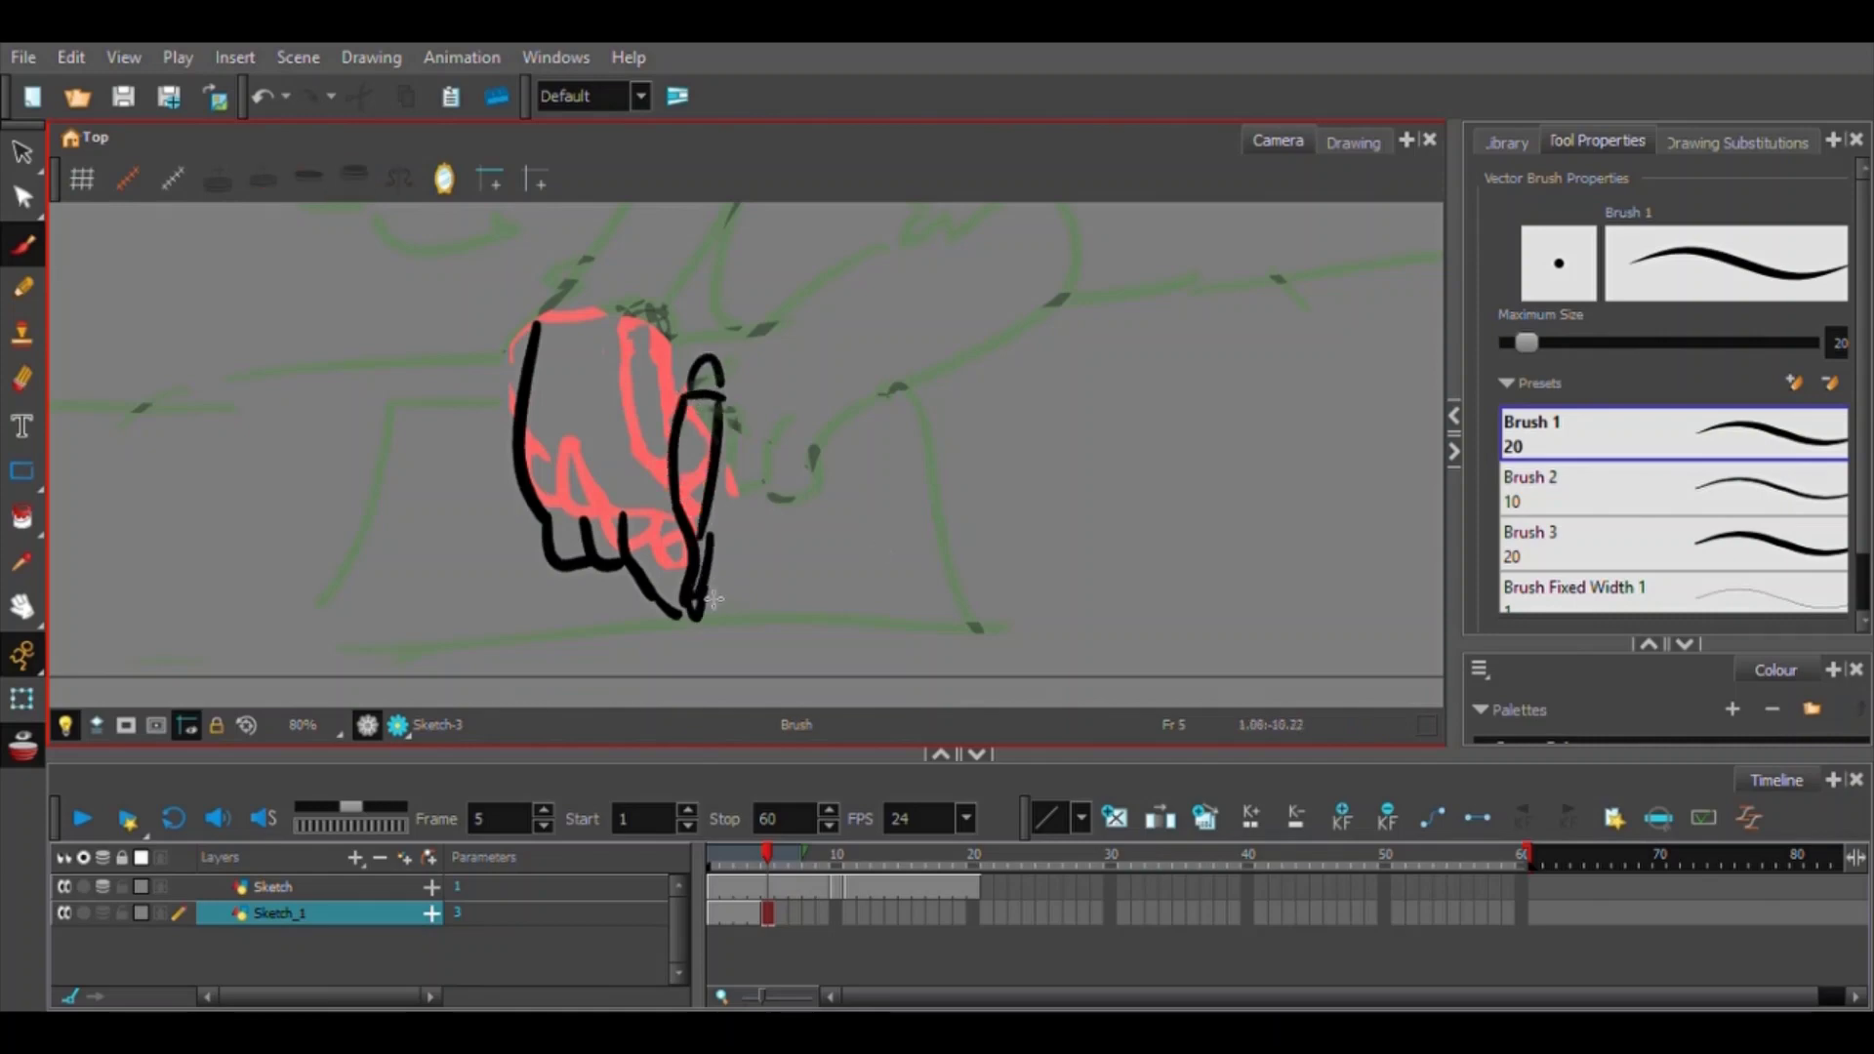
Erase the old hand drawing from frame 1 of Sketch_1 and compare it with frame 5.
{"action": "left_click", "coordinate": [748, 913]}
{"action": "left_click", "coordinate": [714, 913]}
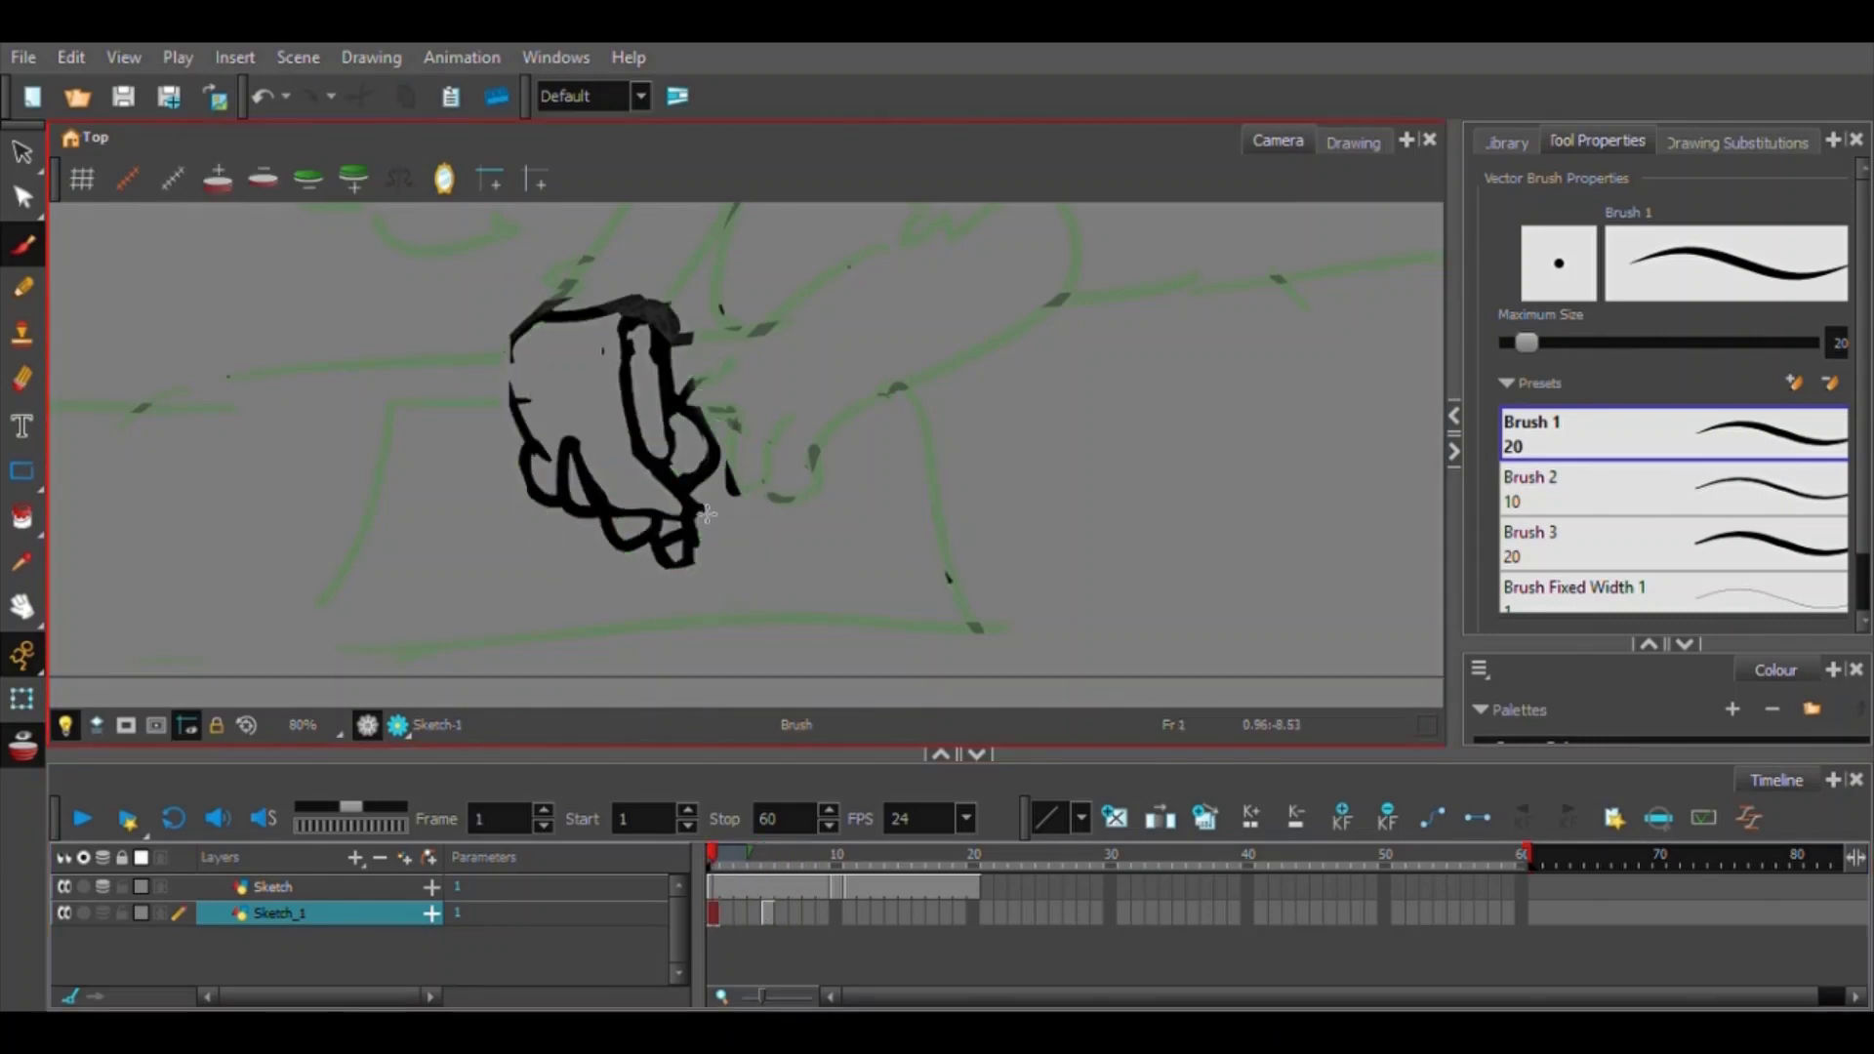
{"action": "key", "text": "alt+e"}
{"action": "left_click_drag", "start_coordinate": [532, 439], "coordinate": [674, 336]}
{"action": "left_click", "coordinate": [766, 912]}
{"action": "left_click", "coordinate": [765, 857]}
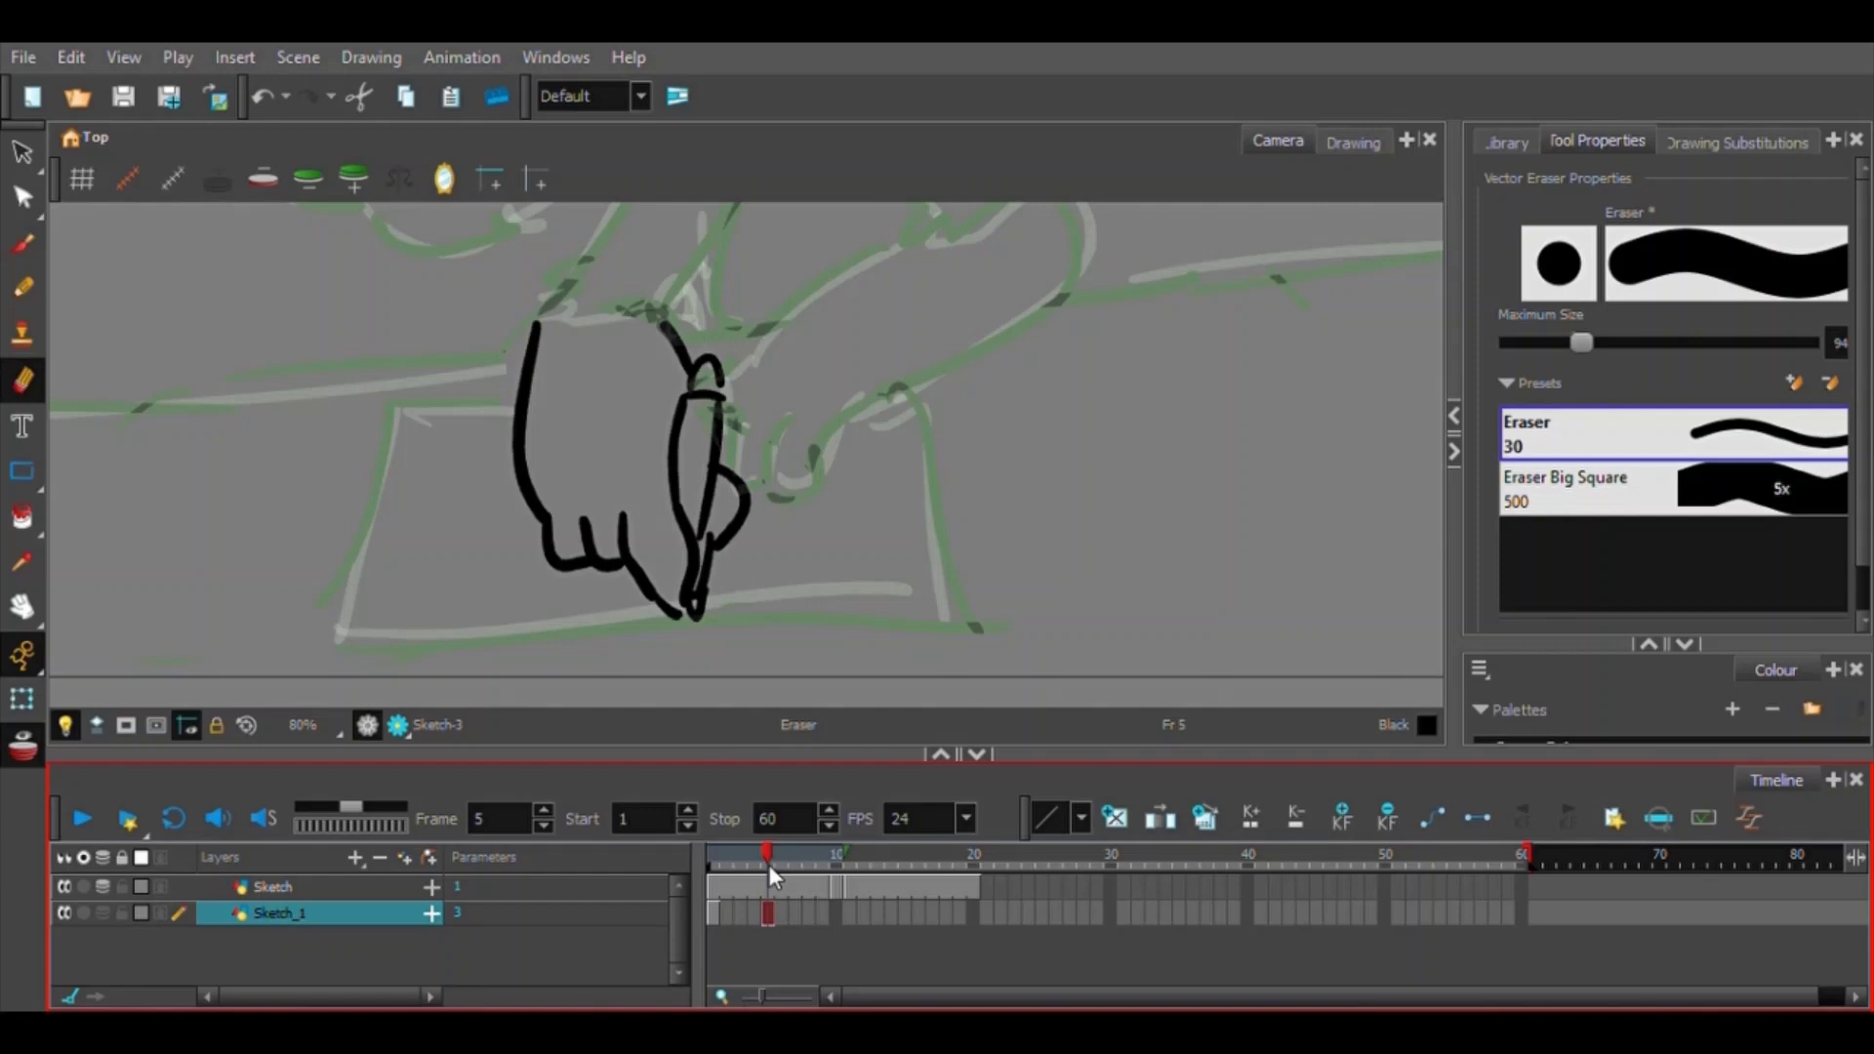
Redraw the back of the hand and its curled fingers on frame 1 of Sketch_1.
{"action": "left_click", "coordinate": [714, 859]}
{"action": "key", "text": "alt+b"}
{"action": "mouse_move", "coordinate": [542, 305]}
{"action": "left_mouse_down"}
{"action": "mouse_move", "coordinate": [523, 417]}
{"action": "mouse_move", "coordinate": [602, 434]}
{"action": "left_mouse_up"}
{"action": "key", "text": "ctrl+z"}
{"action": "left_click_drag", "start_coordinate": [659, 313], "coordinate": [695, 398]}
{"action": "left_click_drag", "start_coordinate": [592, 440], "coordinate": [643, 477]}
{"action": "left_click_drag", "start_coordinate": [635, 429], "coordinate": [652, 470]}
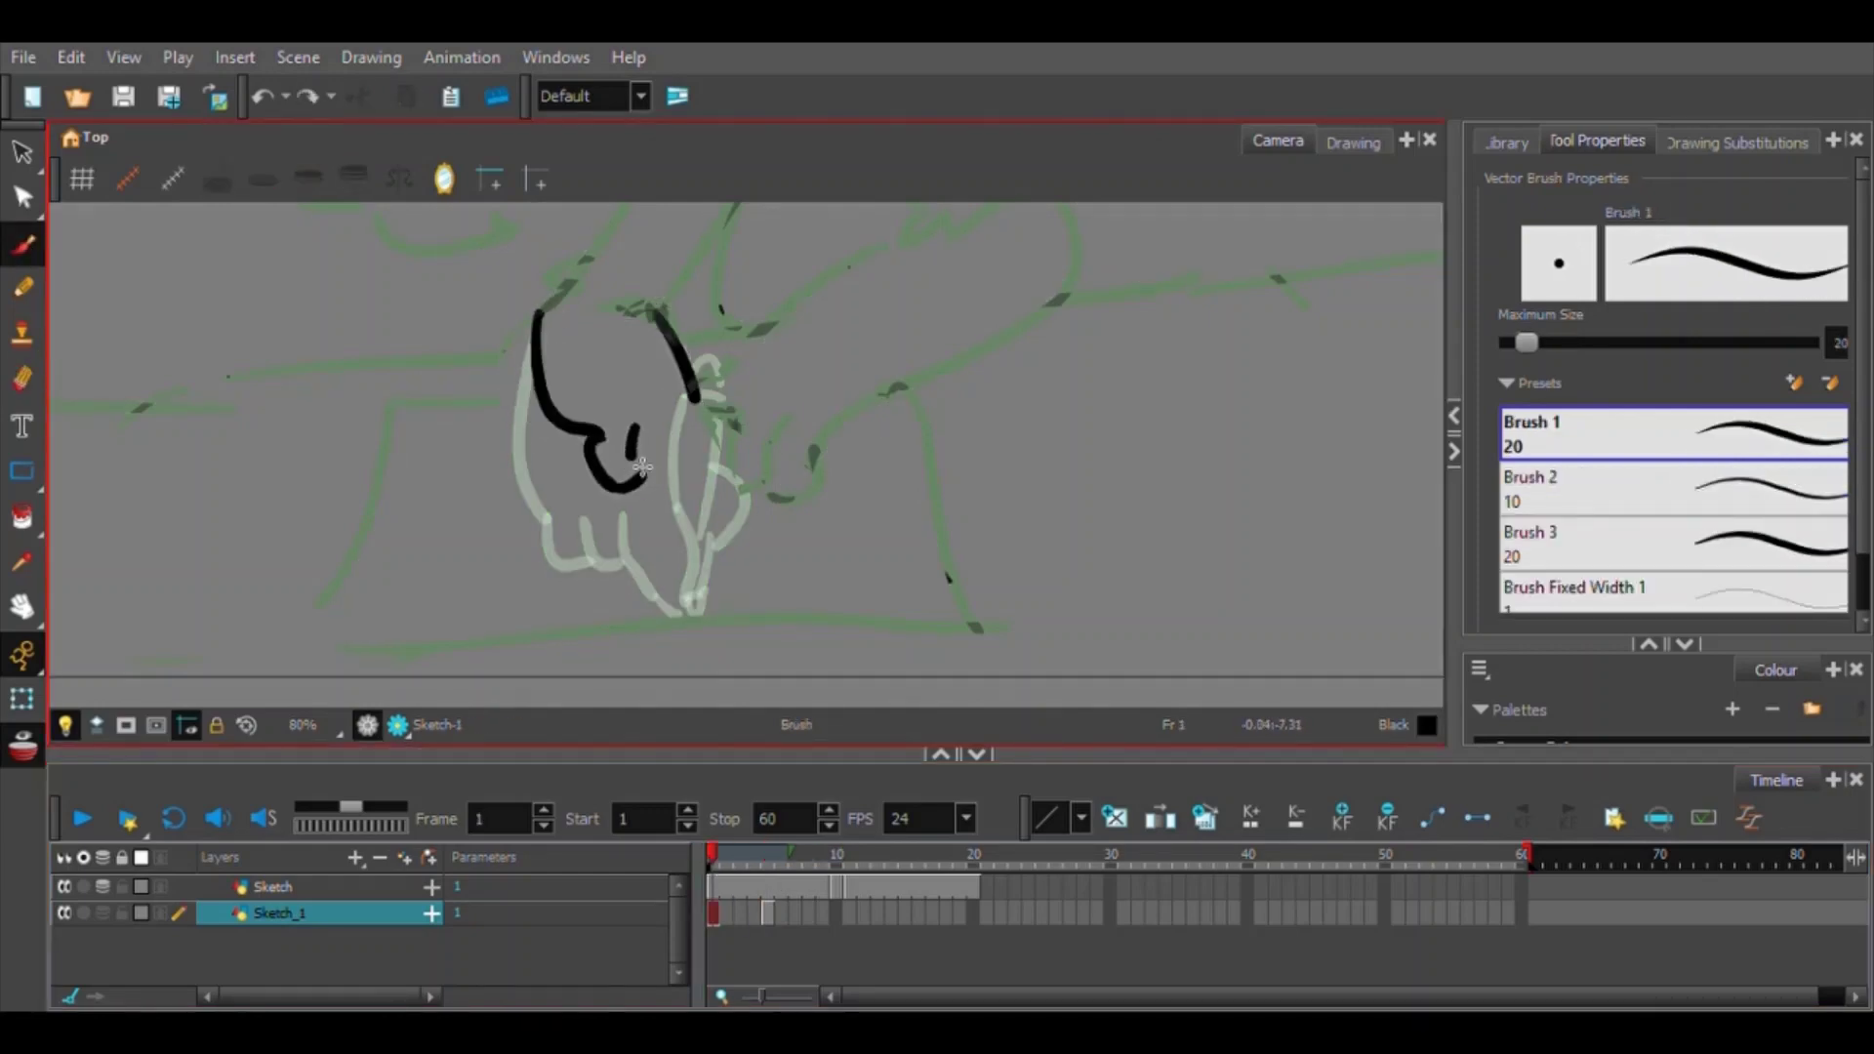
Add the thumb and a tall pencil to the hand on frame 1 of Sketch_1.
{"action": "left_click_drag", "start_coordinate": [721, 408], "coordinate": [731, 455]}
{"action": "left_click_drag", "start_coordinate": [667, 426], "coordinate": [744, 511]}
{"action": "key", "text": "ctrl+z"}
{"action": "left_click_drag", "start_coordinate": [732, 453], "coordinate": [746, 506]}
{"action": "mouse_move", "coordinate": [706, 300]}
{"action": "left_mouse_down"}
{"action": "mouse_move", "coordinate": [712, 403]}
{"action": "mouse_move", "coordinate": [750, 318]}
{"action": "left_mouse_up"}
{"action": "left_click_drag", "start_coordinate": [711, 312], "coordinate": [753, 321]}
{"action": "left_click_drag", "start_coordinate": [747, 323], "coordinate": [736, 425]}
{"action": "left_click_drag", "start_coordinate": [751, 392], "coordinate": [738, 501]}
Add the rounded index finger to the hand on frame 5 and compare the pose with frame 1.
{"action": "left_click", "coordinate": [765, 914]}
{"action": "left_click_drag", "start_coordinate": [627, 519], "coordinate": [699, 586]}
{"action": "left_click", "coordinate": [715, 857]}
{"action": "left_click", "coordinate": [764, 855]}
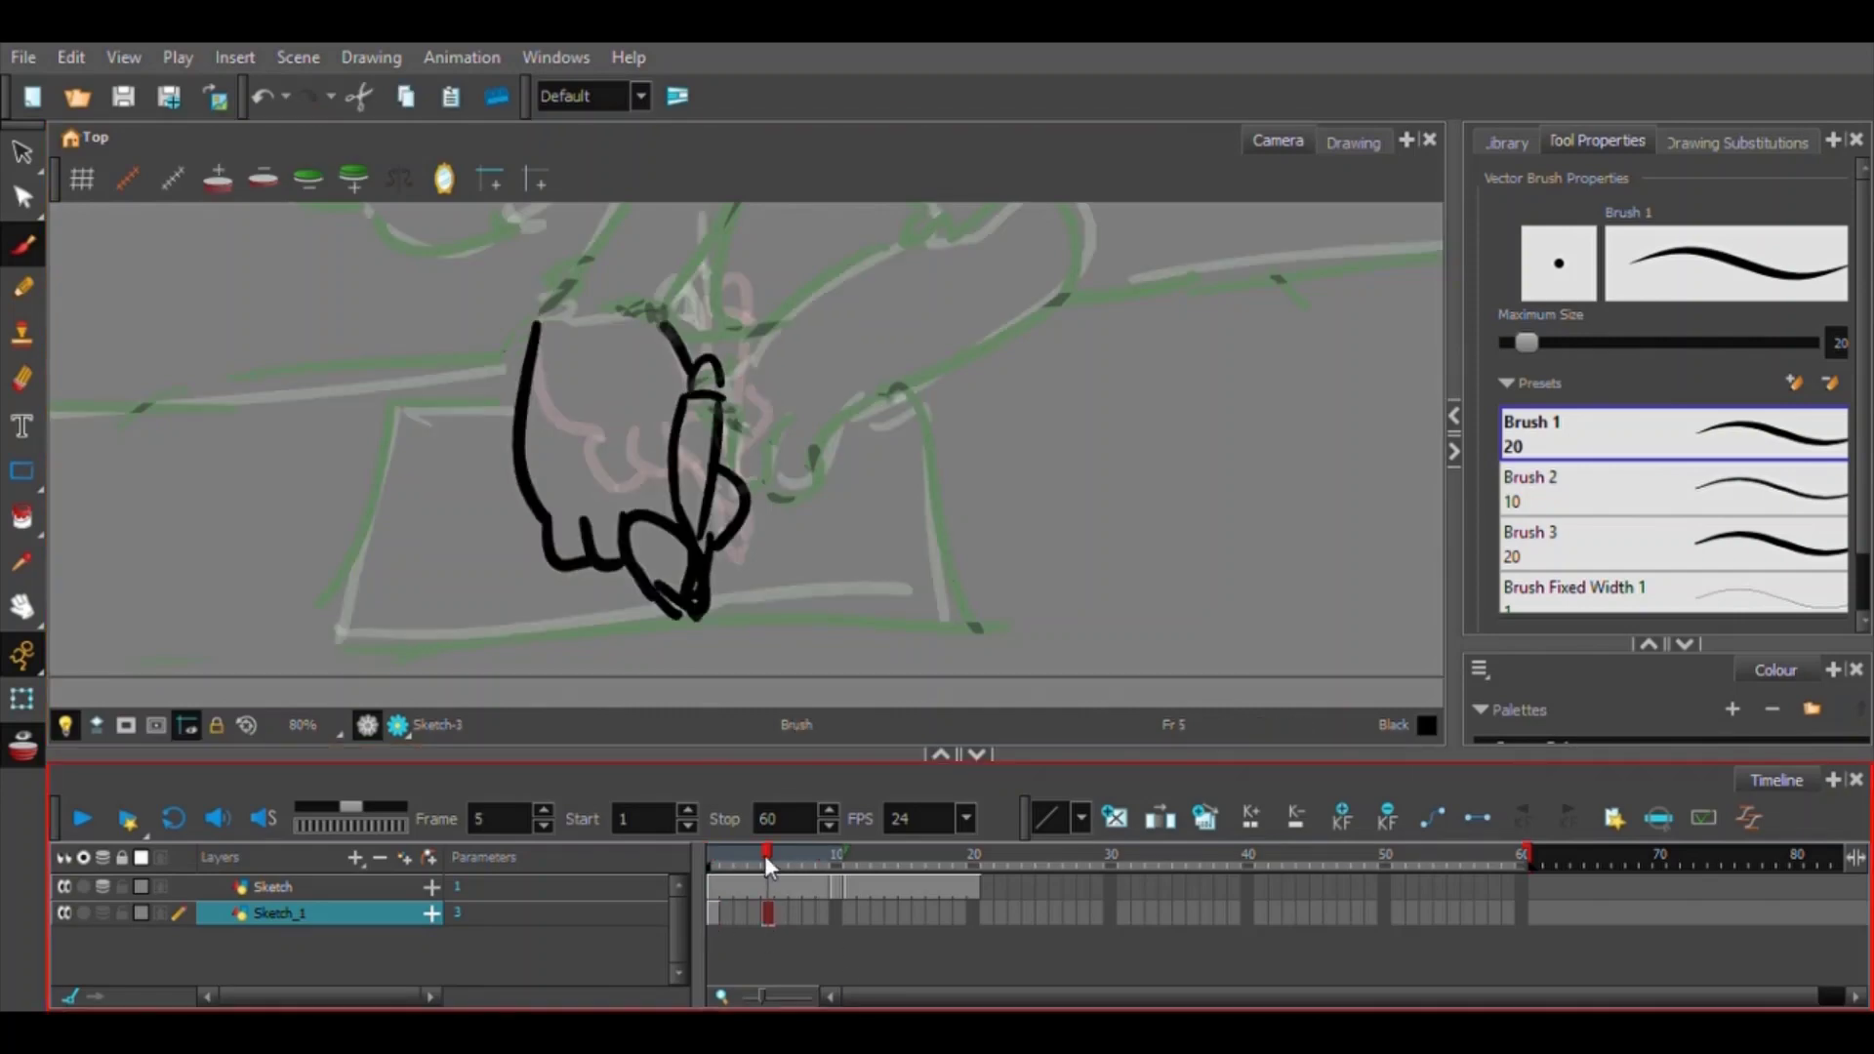
Copy the frame 1 hand drawing to frame 9 of the Sketch_1 layer.
{"action": "left_click", "coordinate": [715, 914]}
{"action": "left_click", "coordinate": [837, 914]}
{"action": "left_click", "coordinate": [822, 914]}
{"action": "key", "text": "ctrl+v"}
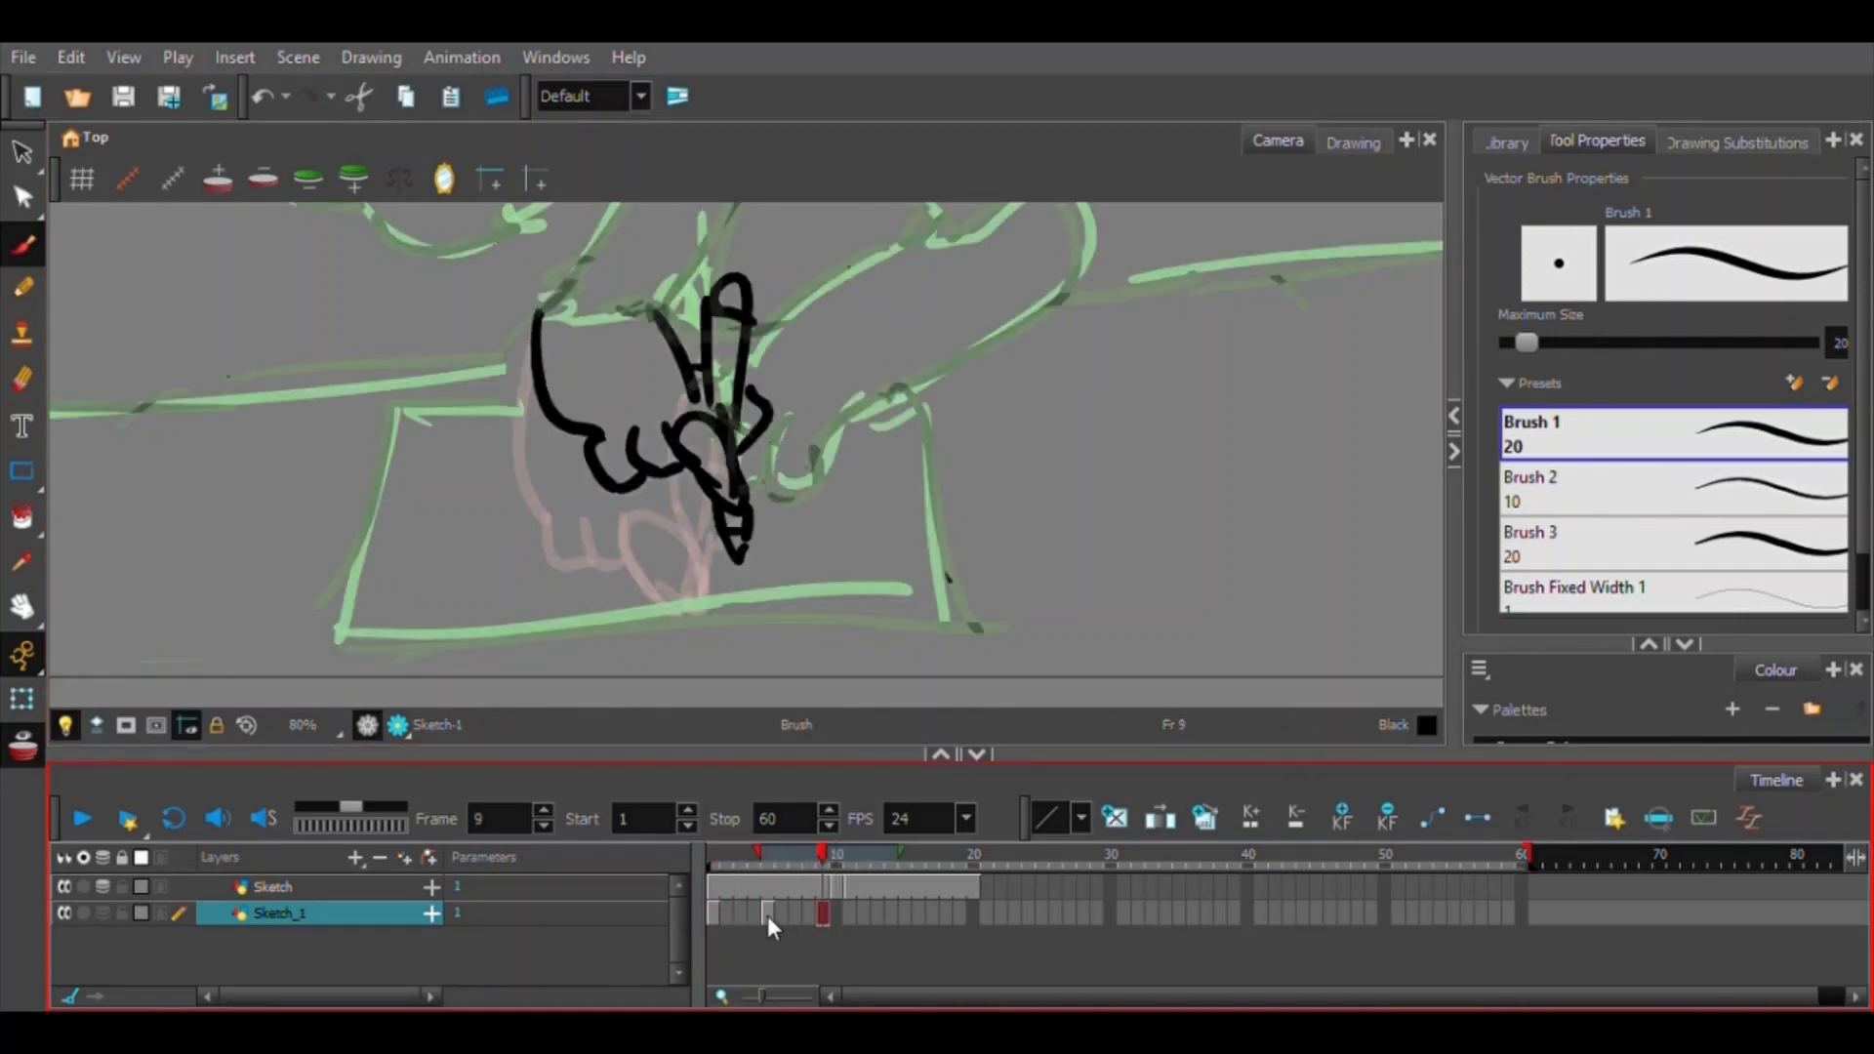
Copy the frame 5 hand to frame 13 and the frame 9 hand to frames 17 and 21 of Sketch_1.
{"action": "left_click", "coordinate": [768, 915]}
{"action": "key", "text": "ctrl+c"}
{"action": "left_click", "coordinate": [878, 915]}
{"action": "key", "text": "ctrl+v"}
{"action": "left_click", "coordinate": [823, 914]}
{"action": "left_click", "coordinate": [919, 914]}
{"action": "left_click", "coordinate": [932, 913]}
{"action": "key", "text": "ctrl+v"}
{"action": "left_click", "coordinate": [973, 915]}
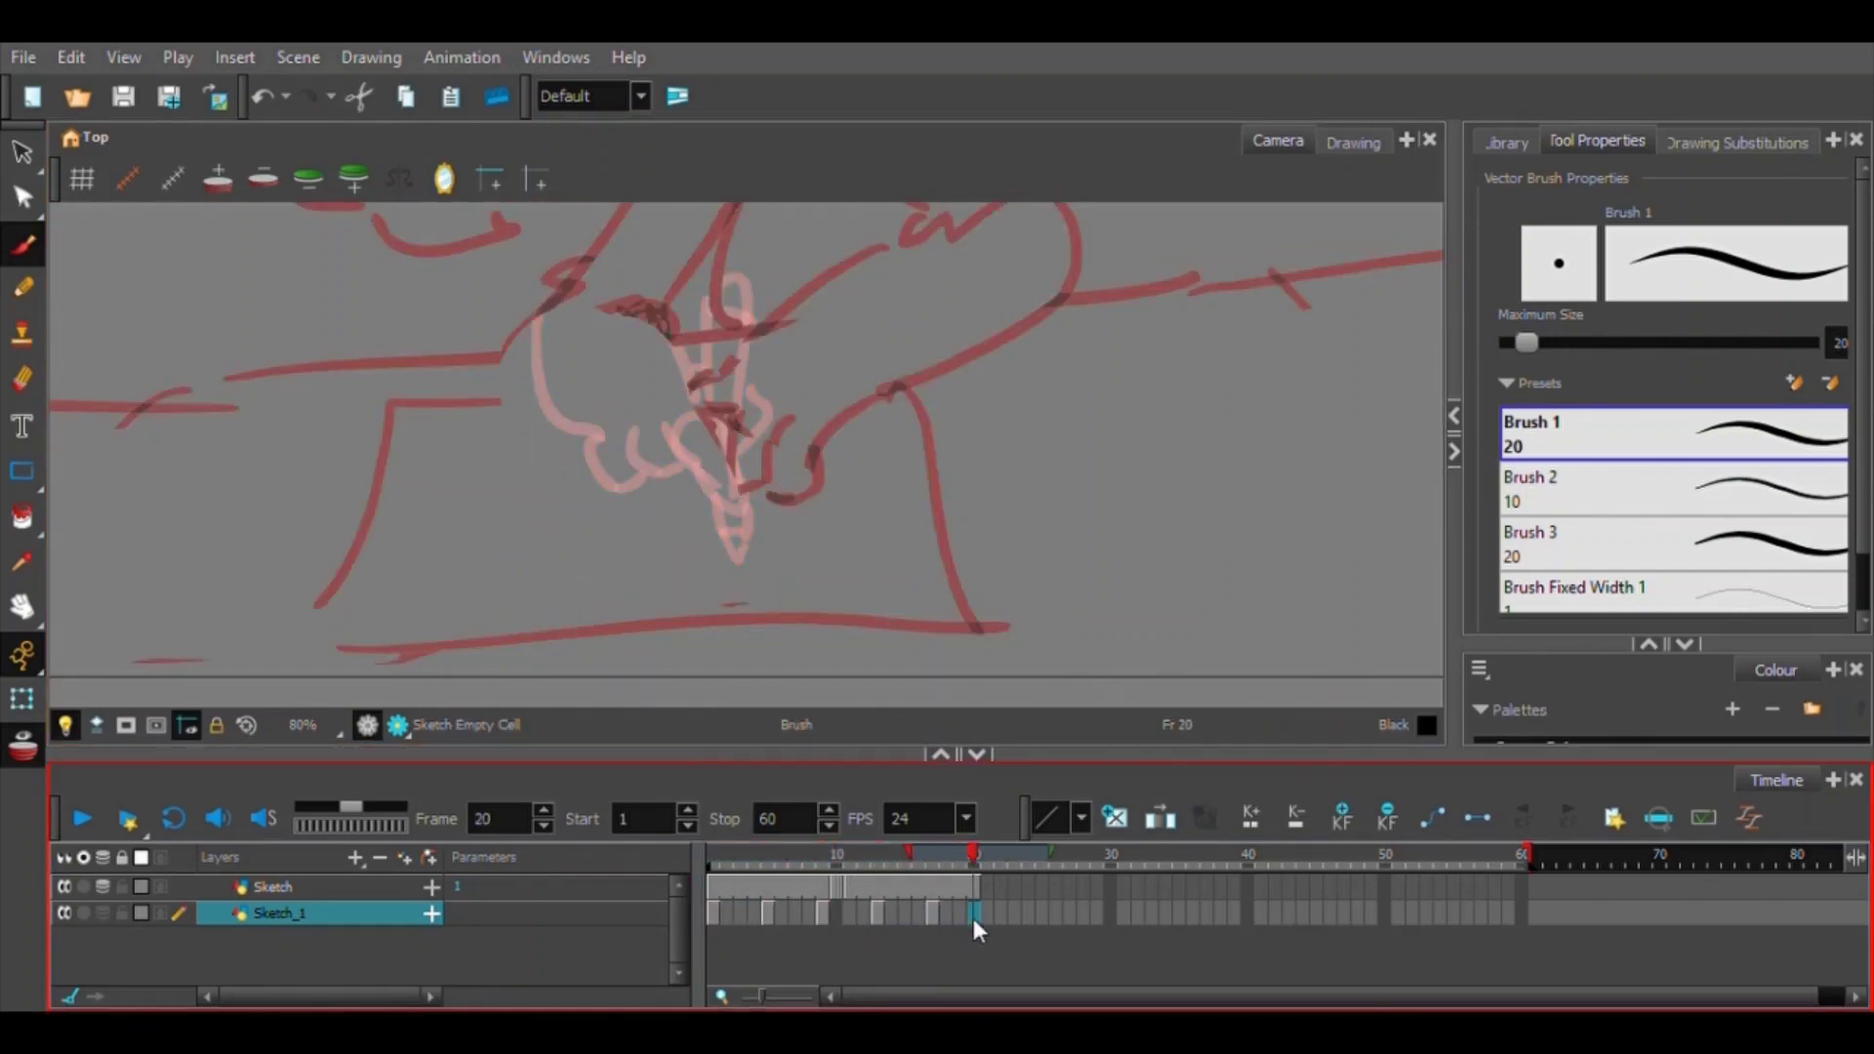
{"action": "left_click", "coordinate": [987, 915]}
{"action": "key", "text": "ctrl+v"}
Extend the Sketch layer's exposure to frame 21.
{"action": "left_click", "coordinate": [892, 914]}
{"action": "left_click", "coordinate": [987, 886]}
{"action": "key", "text": "F5"}
Compare the character poses on the Sketch layer between frames 7 and 13.
{"action": "left_click", "coordinate": [850, 887]}
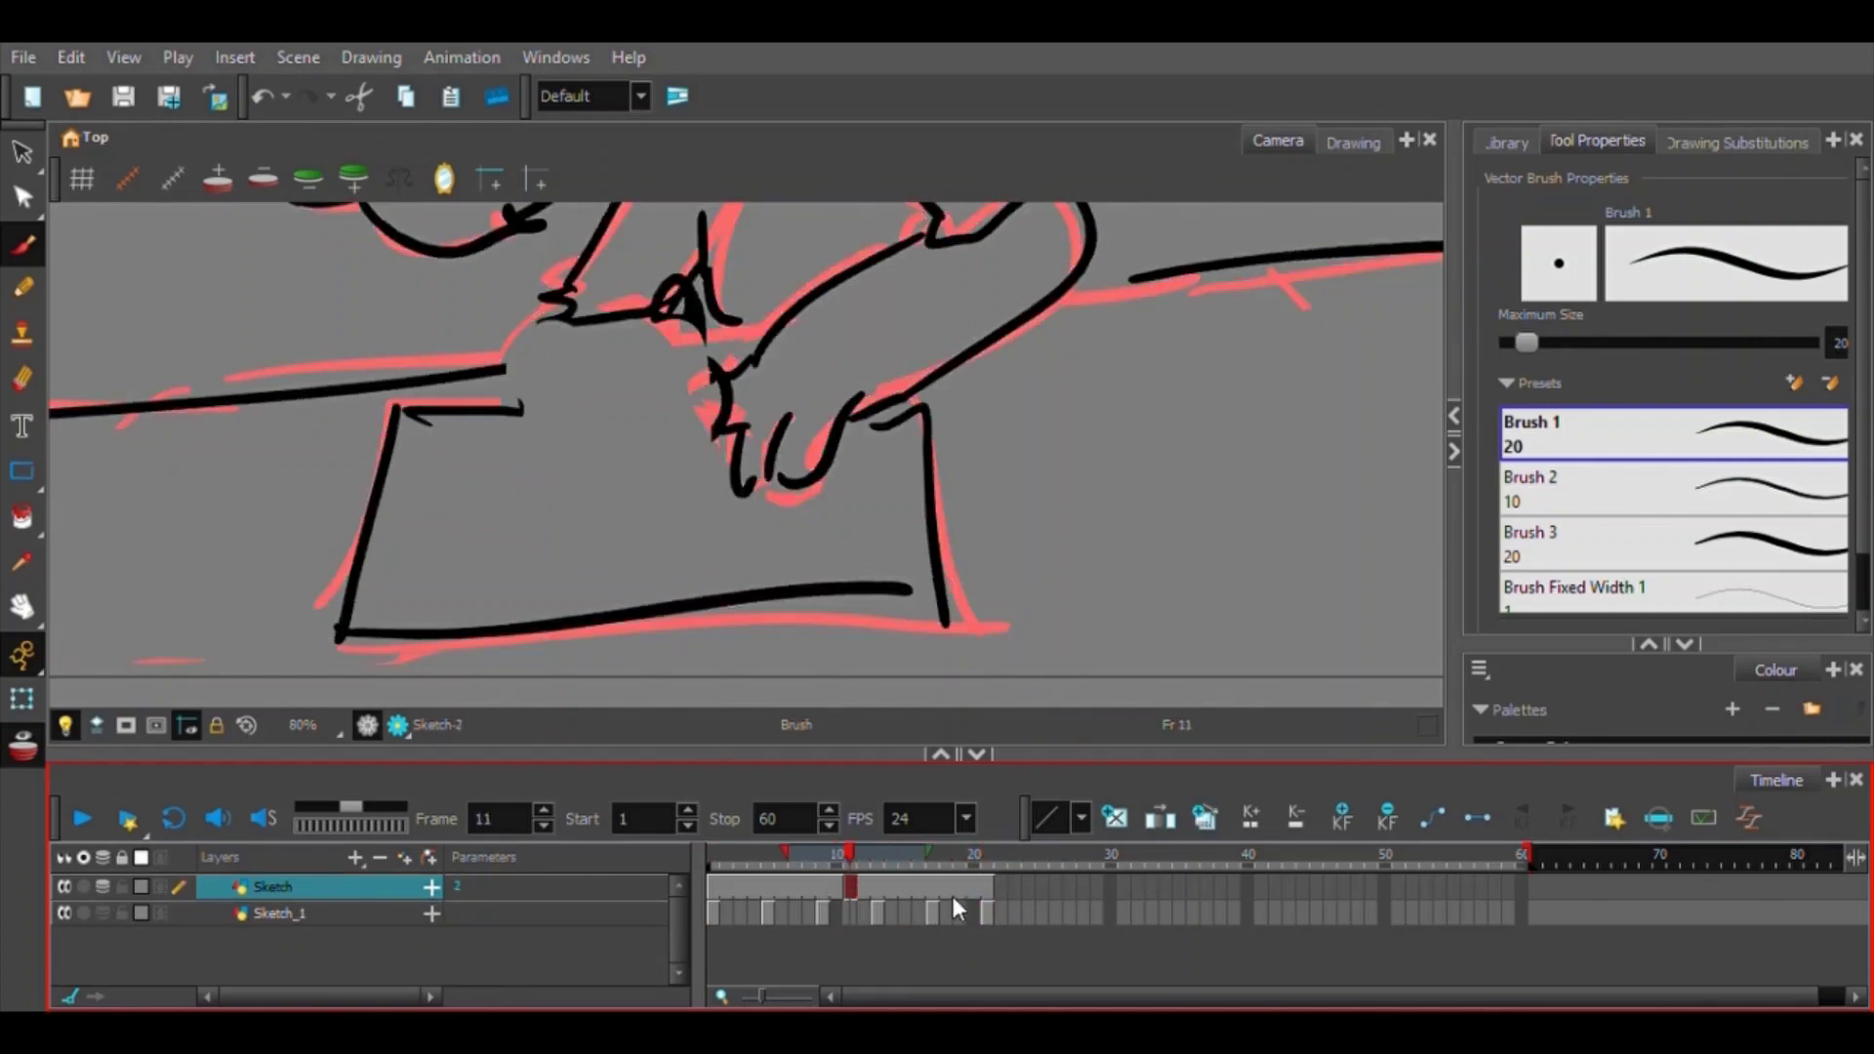
{"action": "left_click", "coordinate": [864, 886]}
{"action": "scroll", "coordinate": [920, 432], "scroll_direction": "down", "scroll_amount": 5}
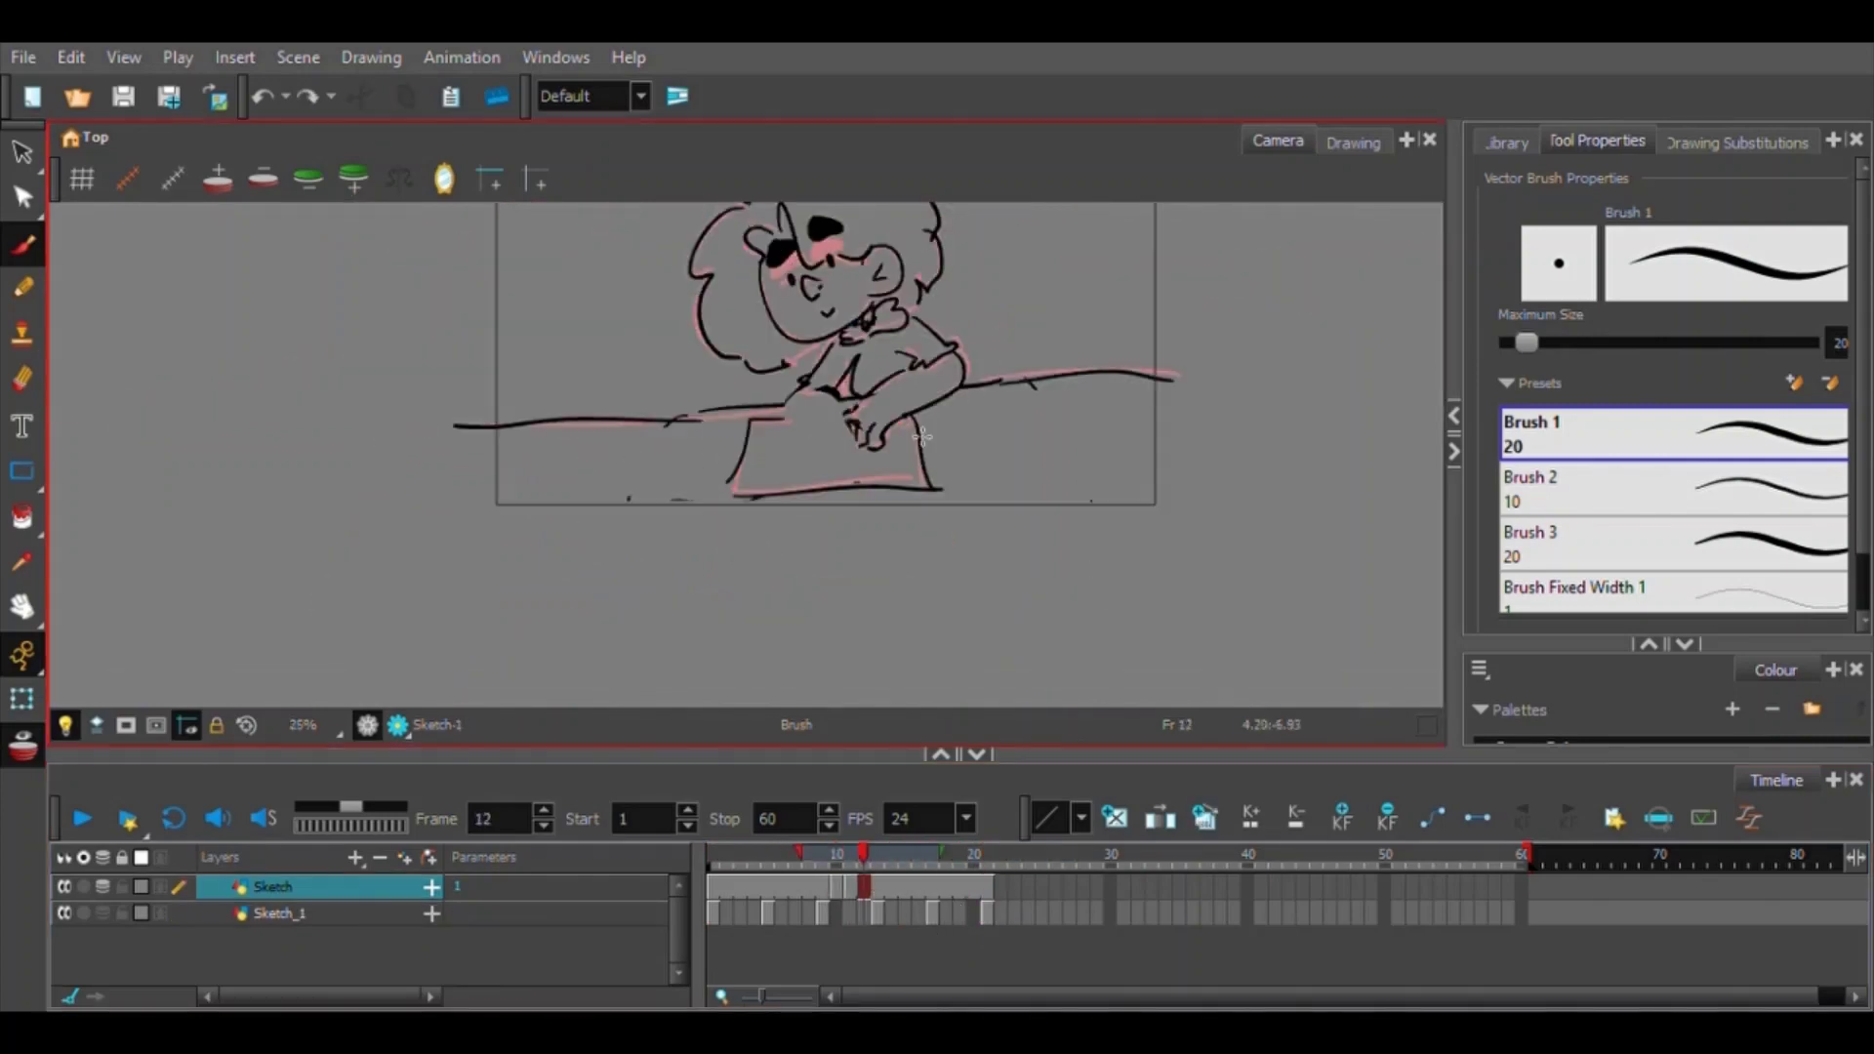
{"action": "left_click", "coordinate": [930, 863]}
{"action": "left_click", "coordinate": [846, 886]}
{"action": "left_click", "coordinate": [872, 887]}
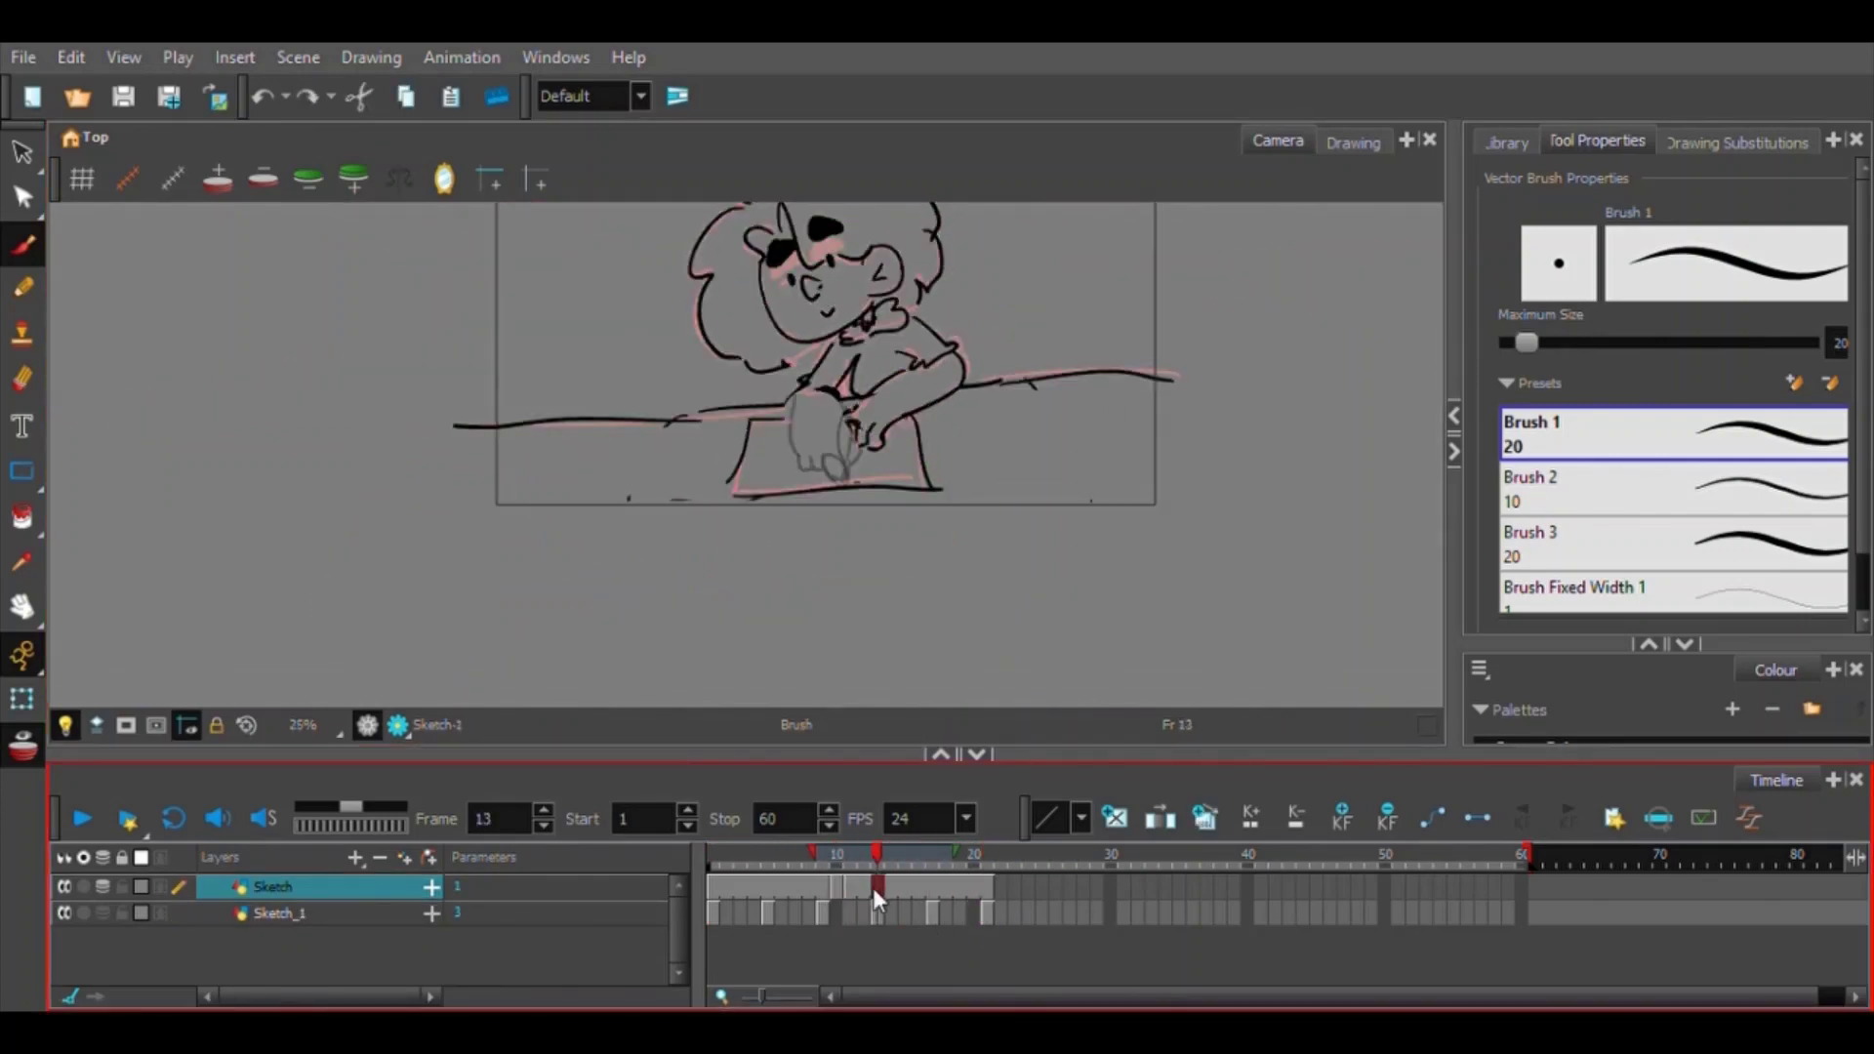
{"action": "left_click", "coordinate": [798, 890]}
{"action": "left_click", "coordinate": [849, 886]}
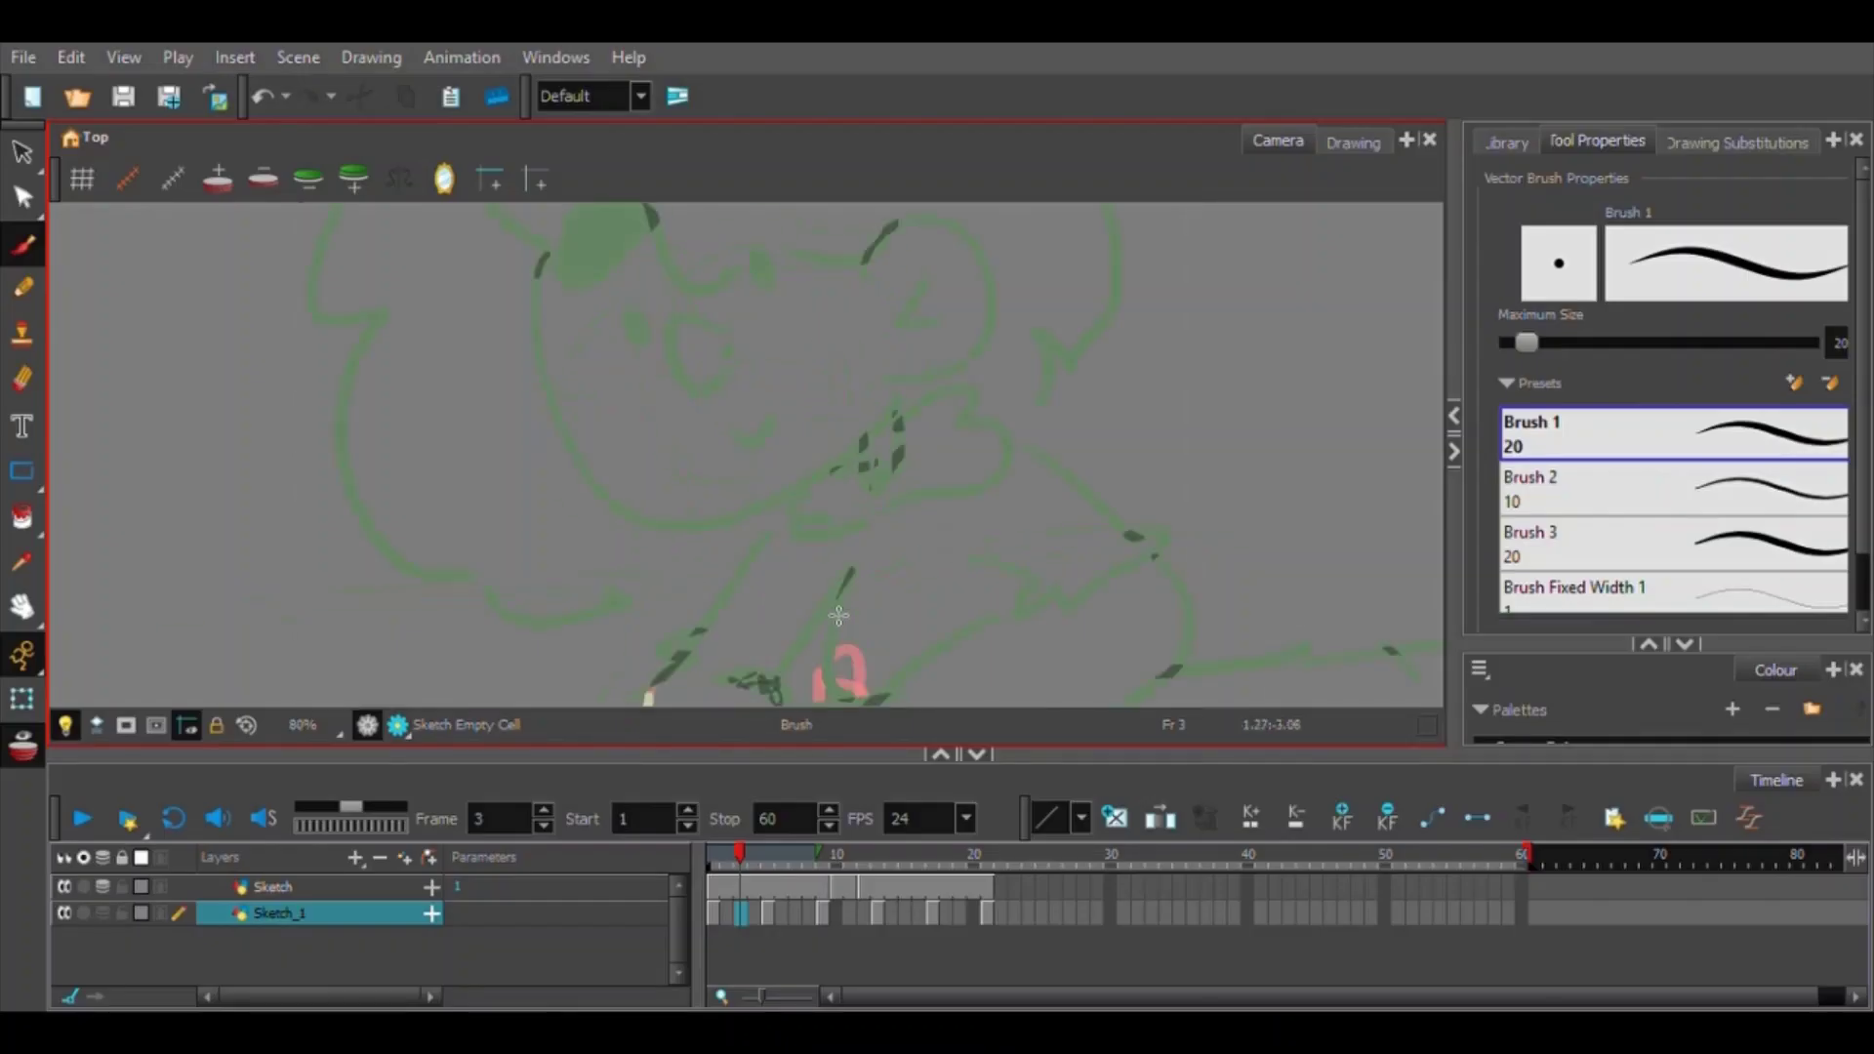
Draw the in-between hand on frame 3 of Sketch_1, erasing stray lines.
{"action": "mouse_move", "coordinate": [786, 483]}
{"action": "left_mouse_down"}
{"action": "mouse_move", "coordinate": [799, 303]}
{"action": "mouse_move", "coordinate": [871, 503]}
{"action": "mouse_move", "coordinate": [952, 453]}
{"action": "mouse_move", "coordinate": [990, 467]}
{"action": "left_mouse_up"}
{"action": "mouse_move", "coordinate": [1020, 405]}
{"action": "left_mouse_down"}
{"action": "mouse_move", "coordinate": [1023, 486]}
{"action": "mouse_move", "coordinate": [997, 471]}
{"action": "mouse_move", "coordinate": [1000, 508]}
{"action": "left_mouse_up"}
{"action": "key", "text": "ctrl+z"}
{"action": "key", "text": "alt+e"}
{"action": "mouse_move", "coordinate": [1011, 293]}
{"action": "left_mouse_down"}
{"action": "mouse_move", "coordinate": [1004, 586]}
{"action": "mouse_move", "coordinate": [916, 488]}
{"action": "left_mouse_up"}
{"action": "key", "text": "alt+b"}
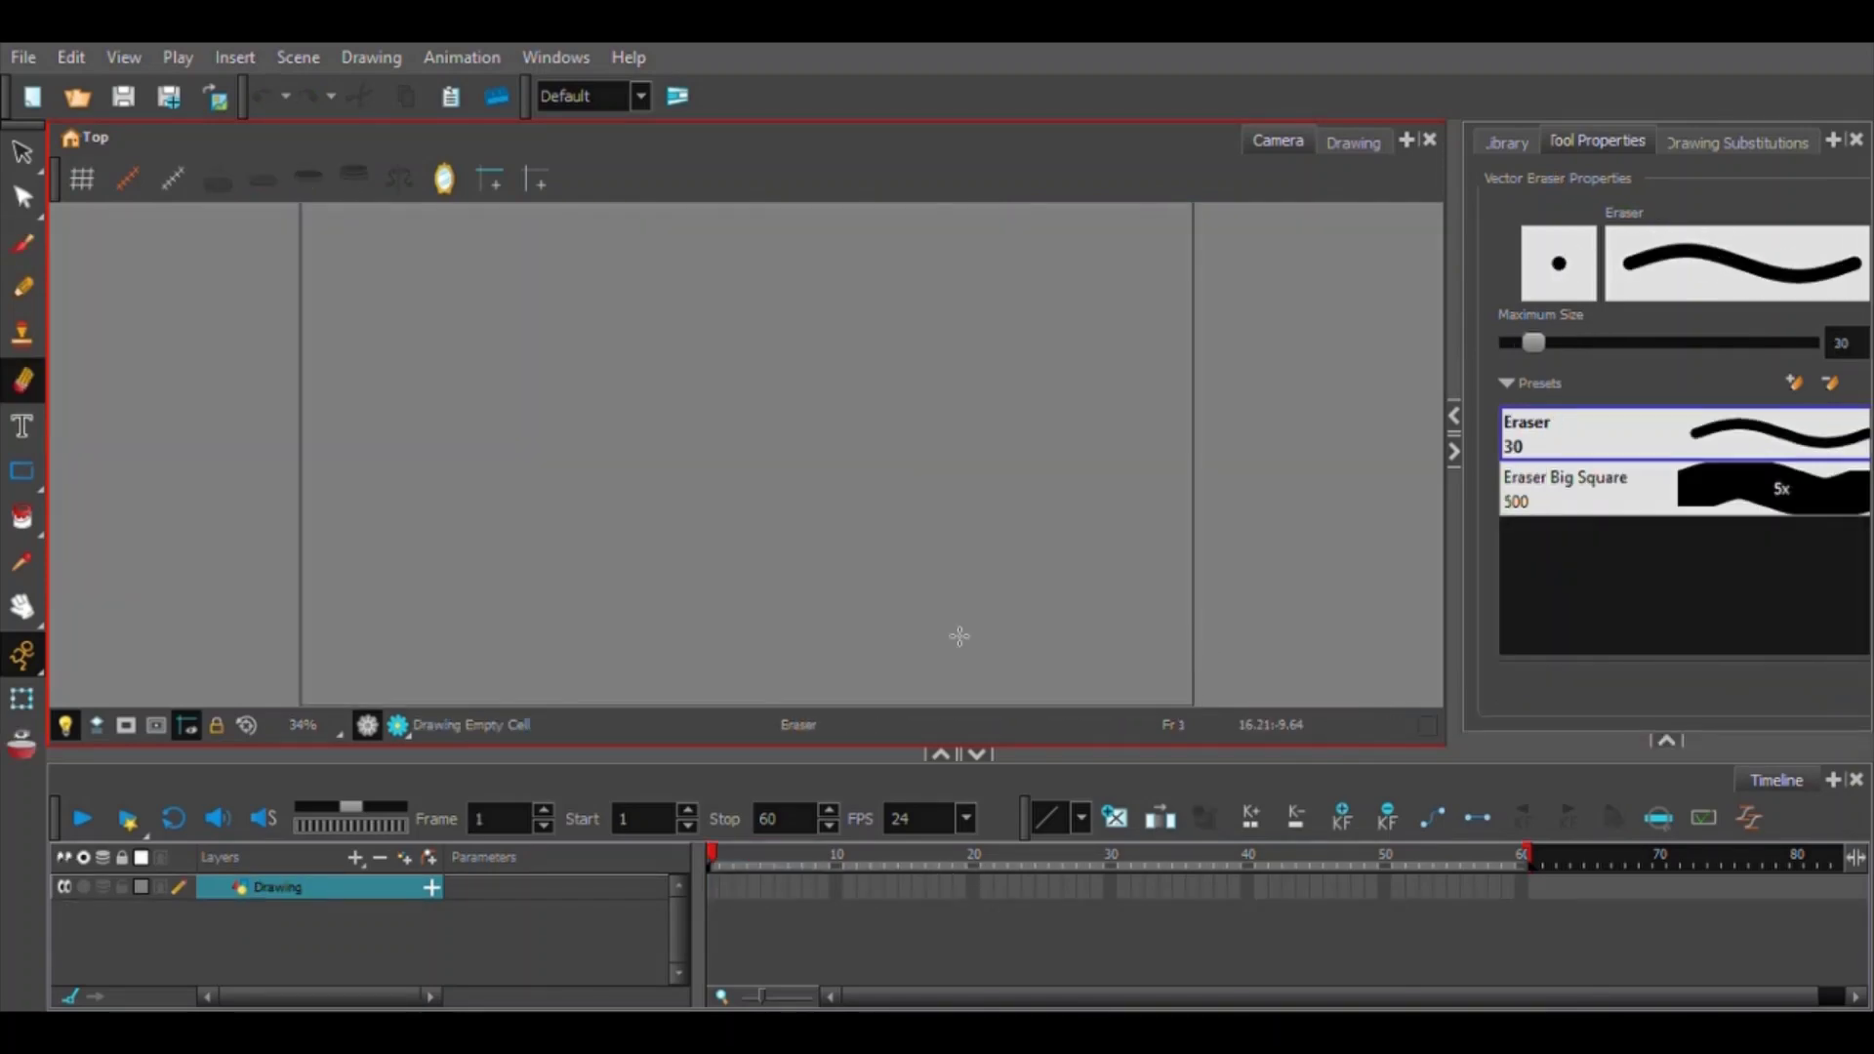
{"action": "mouse_move", "coordinate": [699, 472]}
{"action": "left_mouse_down"}
{"action": "mouse_move", "coordinate": [648, 439]}
{"action": "mouse_move", "coordinate": [699, 484]}
{"action": "mouse_move", "coordinate": [687, 506]}
{"action": "mouse_move", "coordinate": [722, 444]}
{"action": "left_mouse_up"}
{"action": "key", "text": "1"}
{"action": "key", "text": "1"}
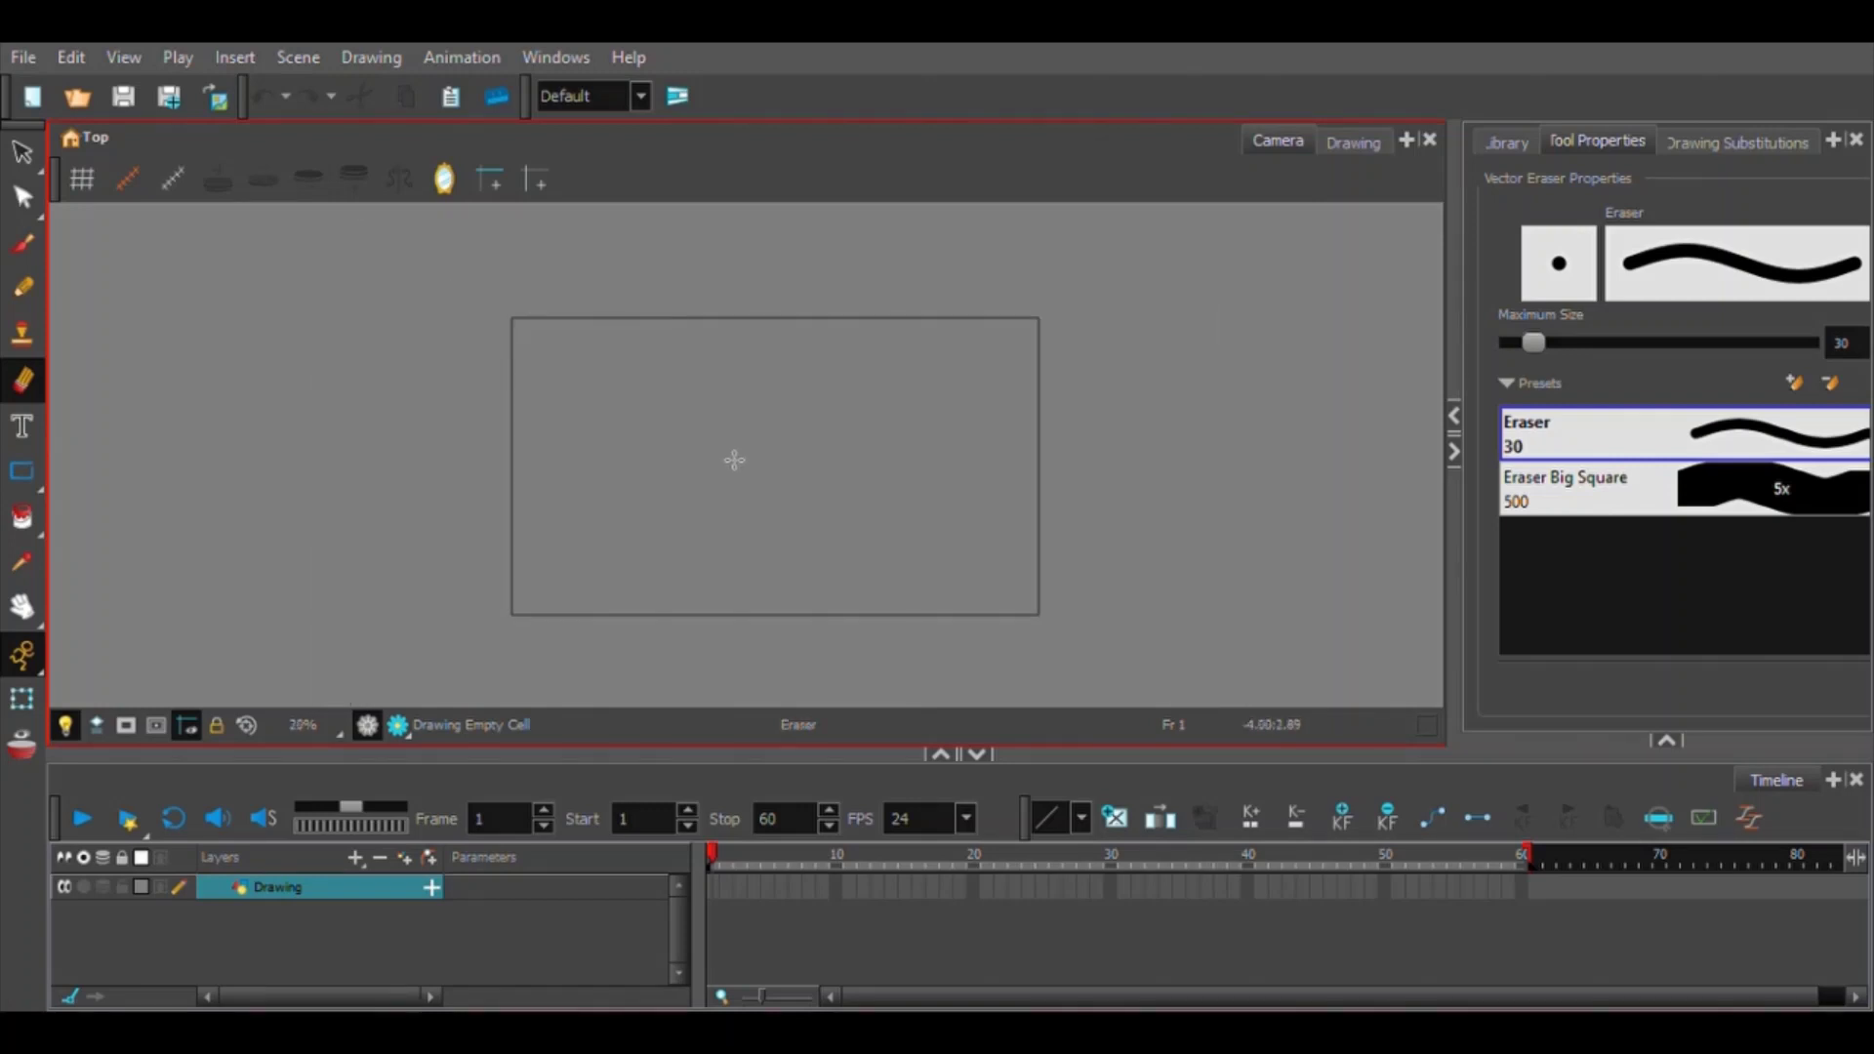
{"action": "key", "text": "1"}
{"action": "key", "text": "1"}
{"action": "key", "text": "1"}
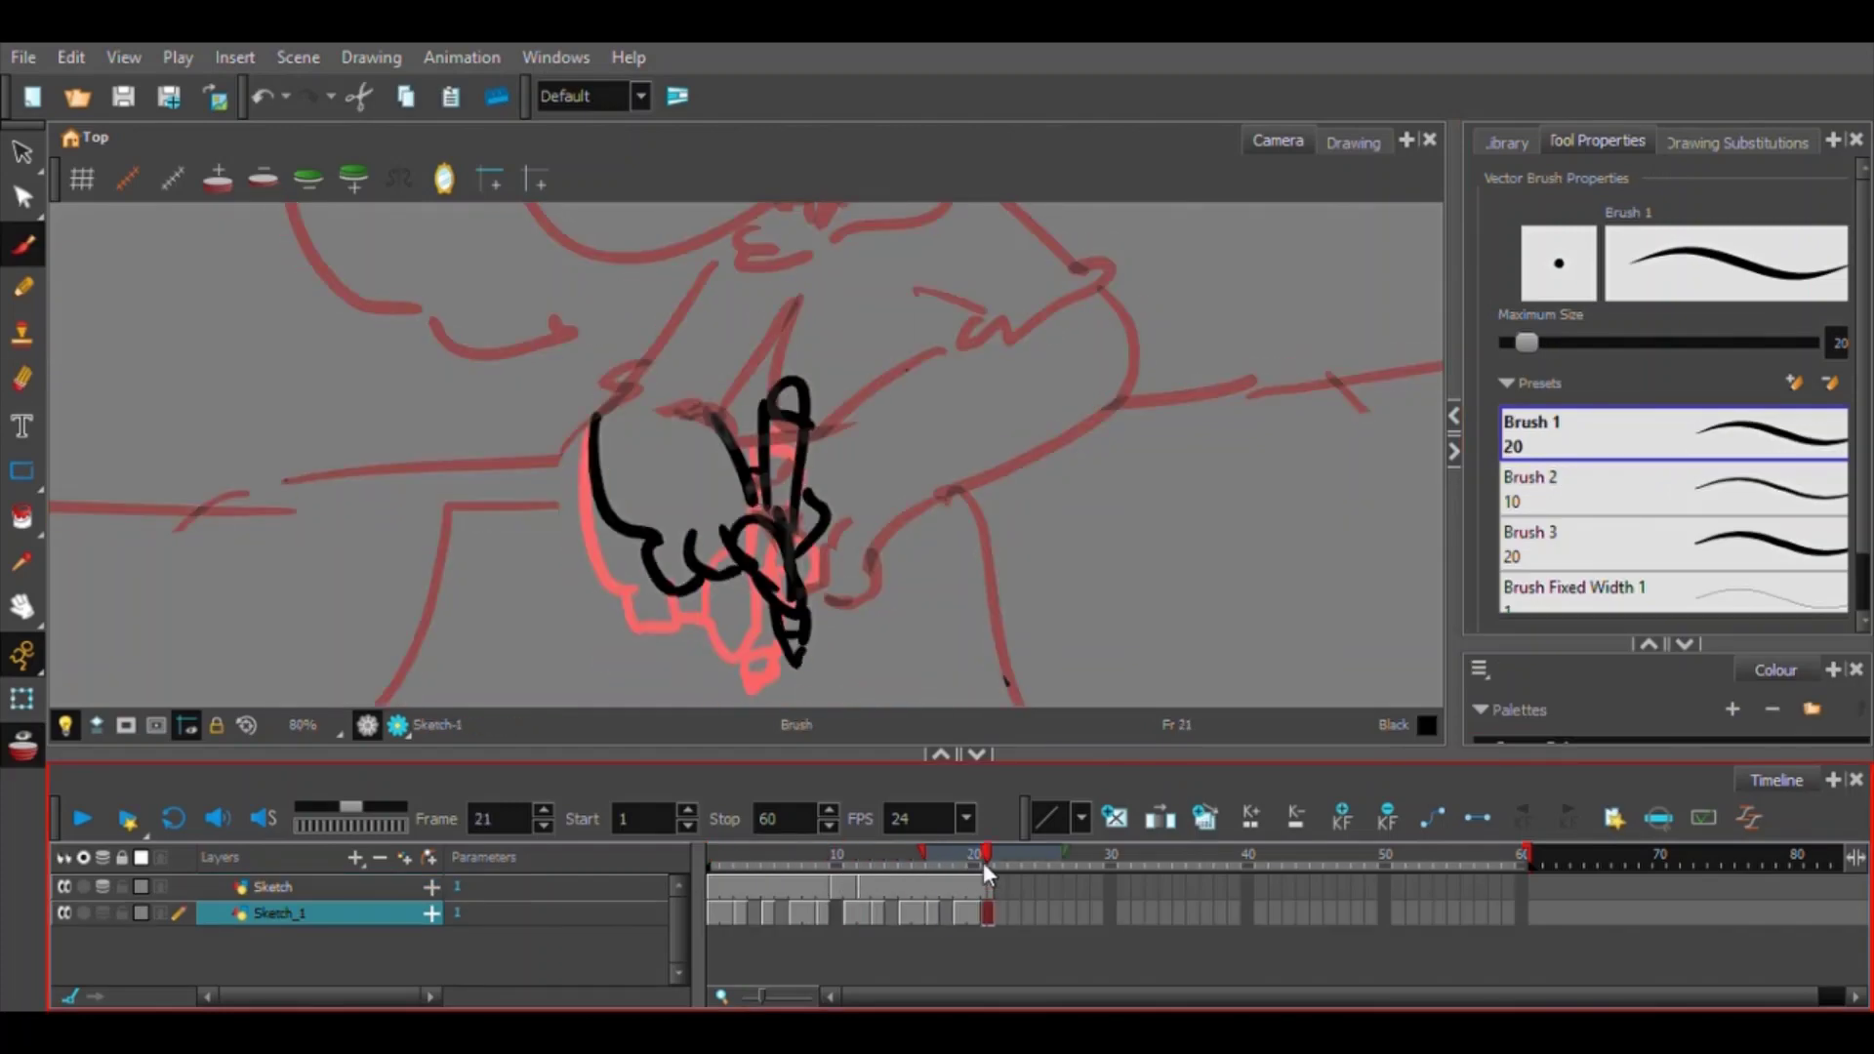
Review the hand animation across the timeline and check the Sketch layer's poses around frames 10 and 11.
{"action": "scroll", "coordinate": [818, 401], "scroll_direction": "down", "scroll_amount": 5}
{"action": "left_click_drag", "start_coordinate": [818, 401], "coordinate": [810, 553]}
{"action": "left_click_drag", "start_coordinate": [717, 857], "coordinate": [918, 932]}
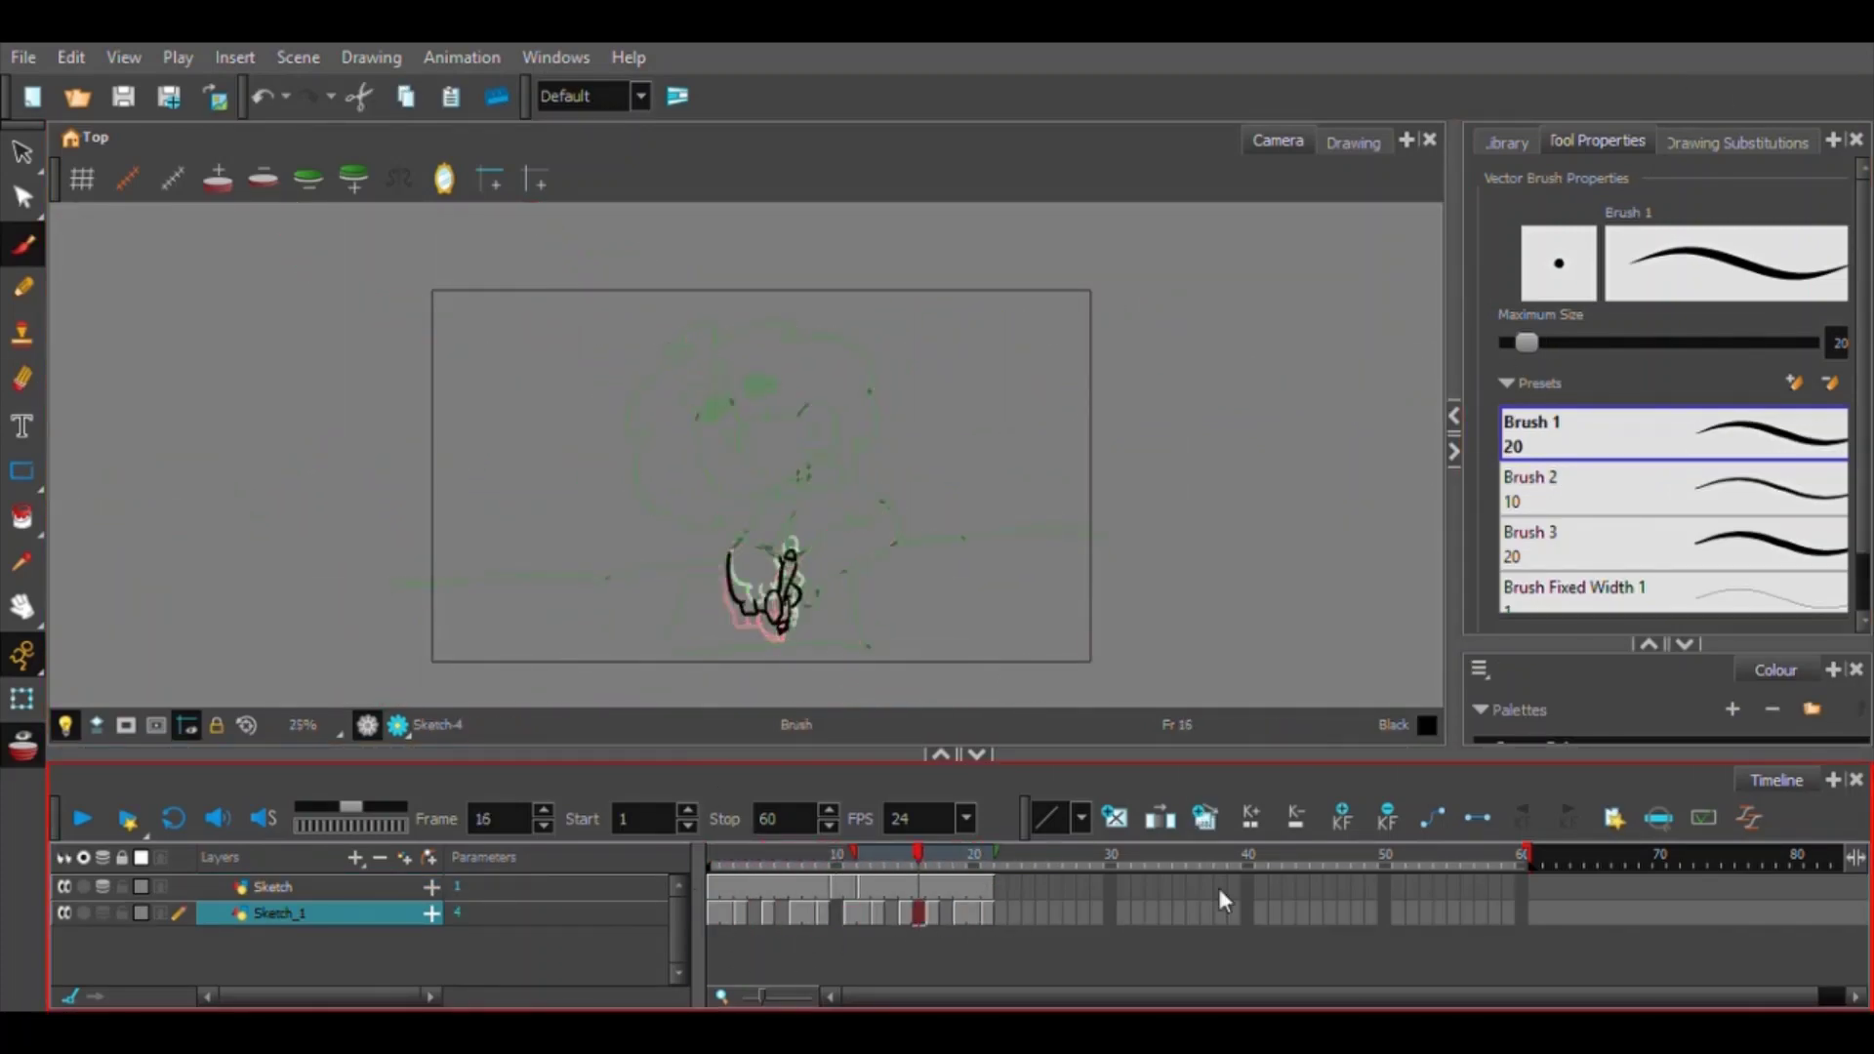
{"action": "scroll", "coordinate": [919, 570], "scroll_direction": "up", "scroll_amount": 4}
{"action": "left_click_drag", "start_coordinate": [920, 570], "coordinate": [961, 332]}
{"action": "left_click_drag", "start_coordinate": [918, 857], "coordinate": [849, 874]}
{"action": "scroll", "coordinate": [875, 525], "scroll_direction": "down", "scroll_amount": 3}
{"action": "left_click_drag", "start_coordinate": [875, 525], "coordinate": [863, 609]}
{"action": "left_click", "coordinate": [836, 884]}
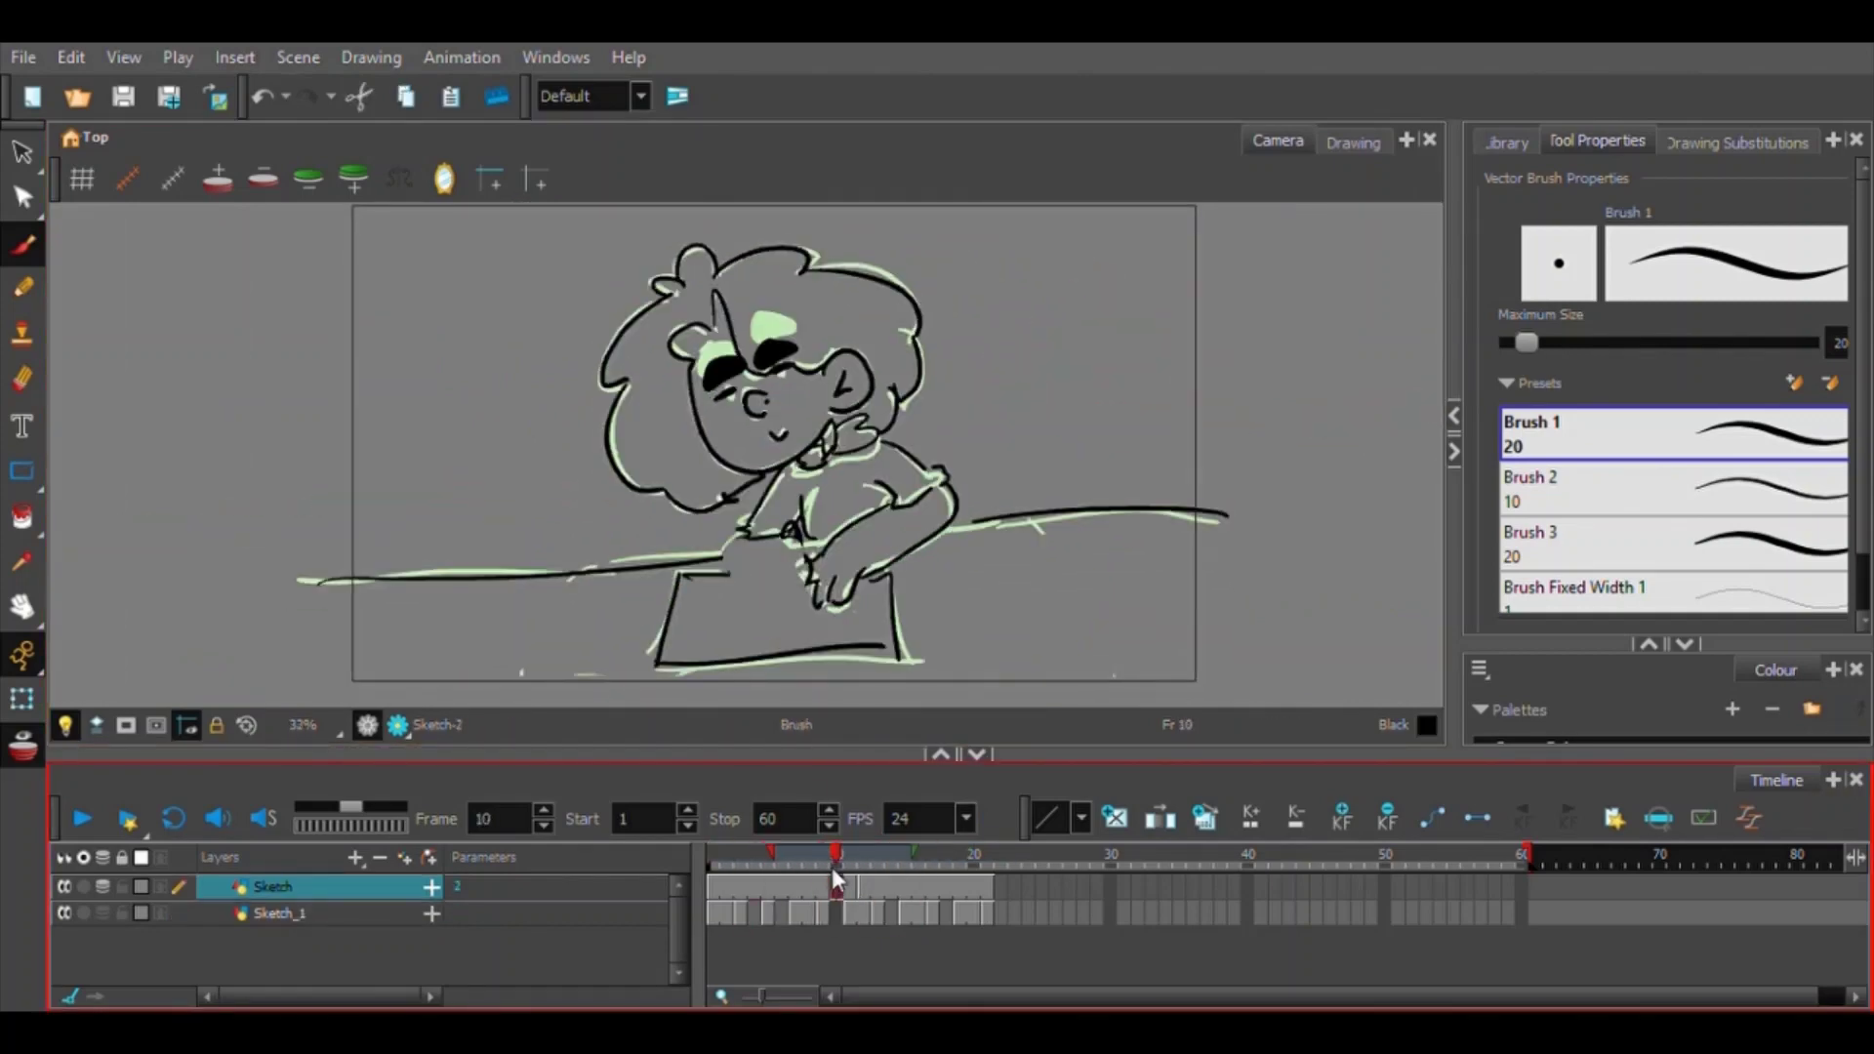
{"action": "left_click", "coordinate": [852, 884]}
{"action": "mouse_move", "coordinate": [852, 882]}
{"action": "left_mouse_down"}
{"action": "mouse_move", "coordinate": [873, 864]}
{"action": "mouse_move", "coordinate": [841, 882]}
{"action": "left_mouse_up"}
Erase both eyes on frame 8 of the Sketch layer, redraw them as rounder ovals and check the neighbouring frames.
{"action": "mouse_move", "coordinate": [837, 854]}
{"action": "left_mouse_down"}
{"action": "mouse_move", "coordinate": [811, 852]}
{"action": "mouse_move", "coordinate": [832, 858]}
{"action": "mouse_move", "coordinate": [832, 949]}
{"action": "mouse_move", "coordinate": [851, 888]}
{"action": "mouse_move", "coordinate": [888, 892]}
{"action": "mouse_move", "coordinate": [806, 885]}
{"action": "left_mouse_up"}
{"action": "key", "text": "2"}
{"action": "key", "text": "2"}
{"action": "left_click_drag", "start_coordinate": [832, 543], "coordinate": [818, 777]}
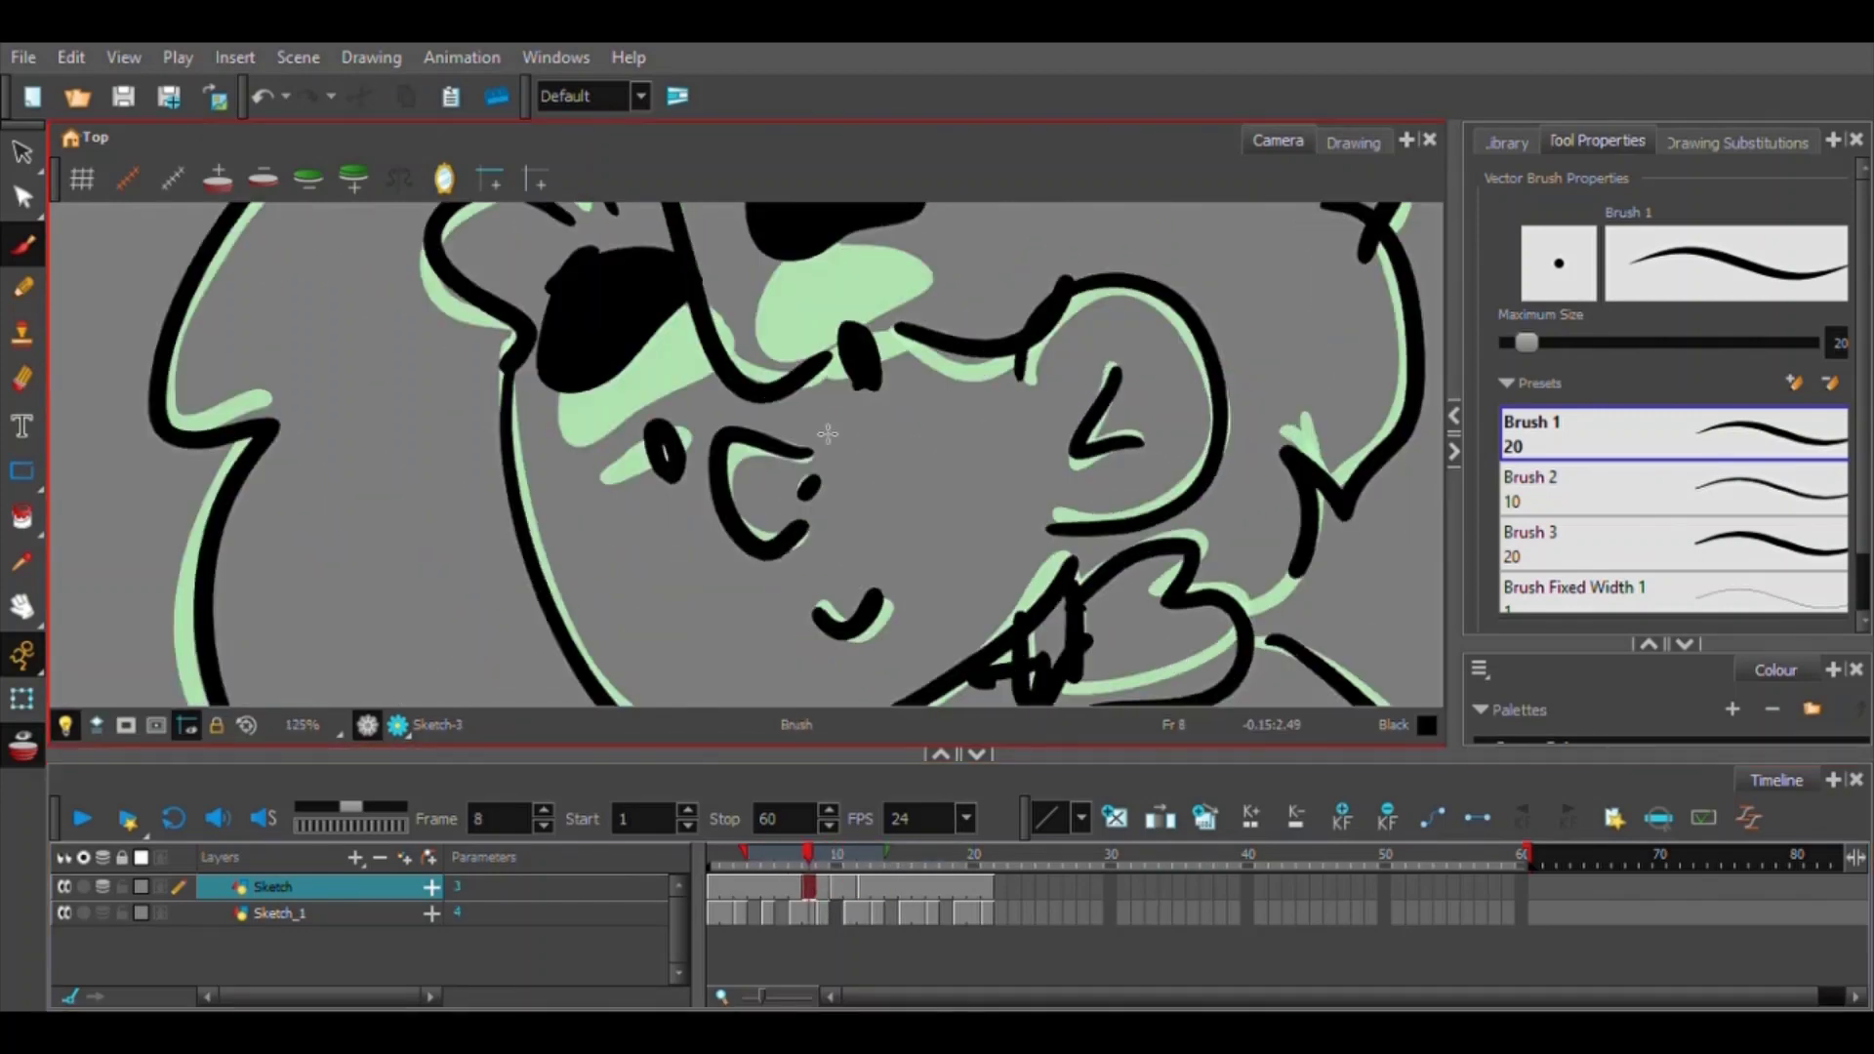
{"action": "left_click", "coordinate": [22, 379]}
{"action": "left_click_drag", "start_coordinate": [663, 431], "coordinate": [669, 470]}
{"action": "left_click_drag", "start_coordinate": [855, 338], "coordinate": [864, 376]}
{"action": "left_click", "coordinate": [23, 245]}
{"action": "mouse_move", "coordinate": [662, 431]}
{"action": "left_mouse_down"}
{"action": "mouse_move", "coordinate": [671, 462]}
{"action": "mouse_move", "coordinate": [671, 439]}
{"action": "left_mouse_up"}
{"action": "key", "text": "ctrl+z"}
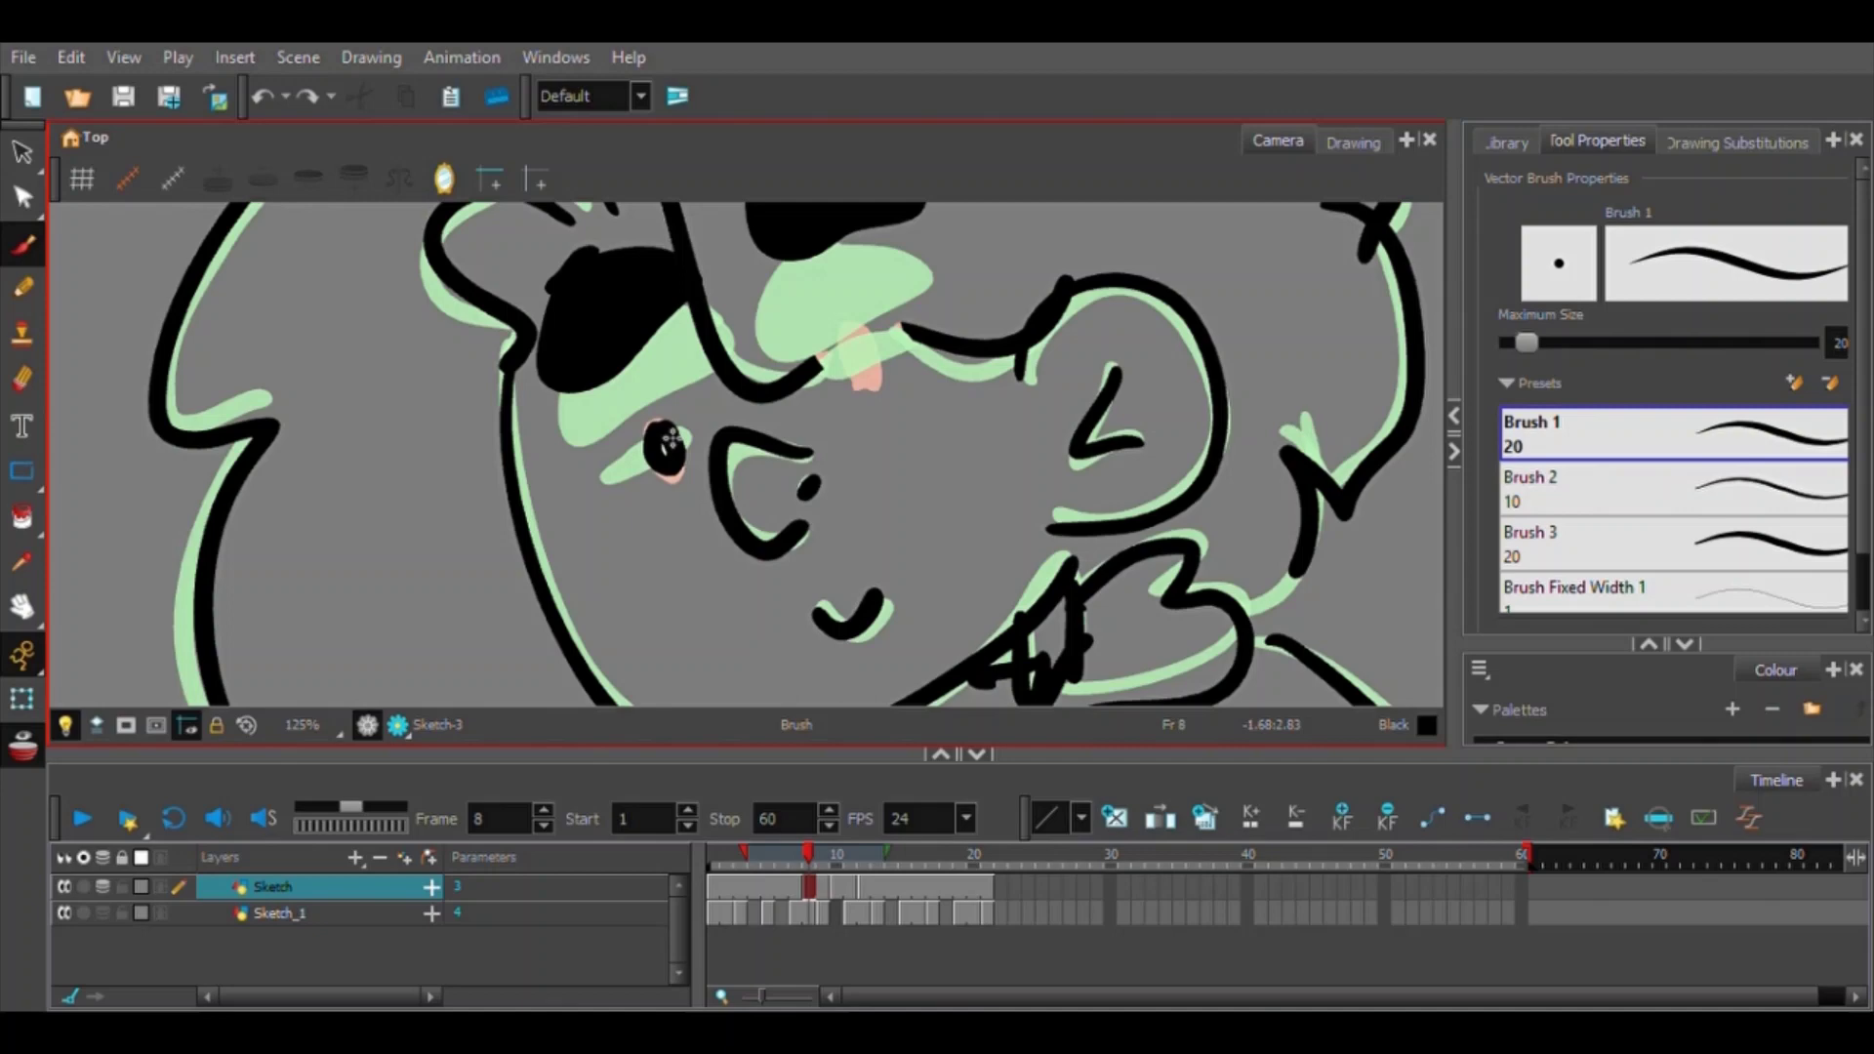
{"action": "key", "text": "comma"}
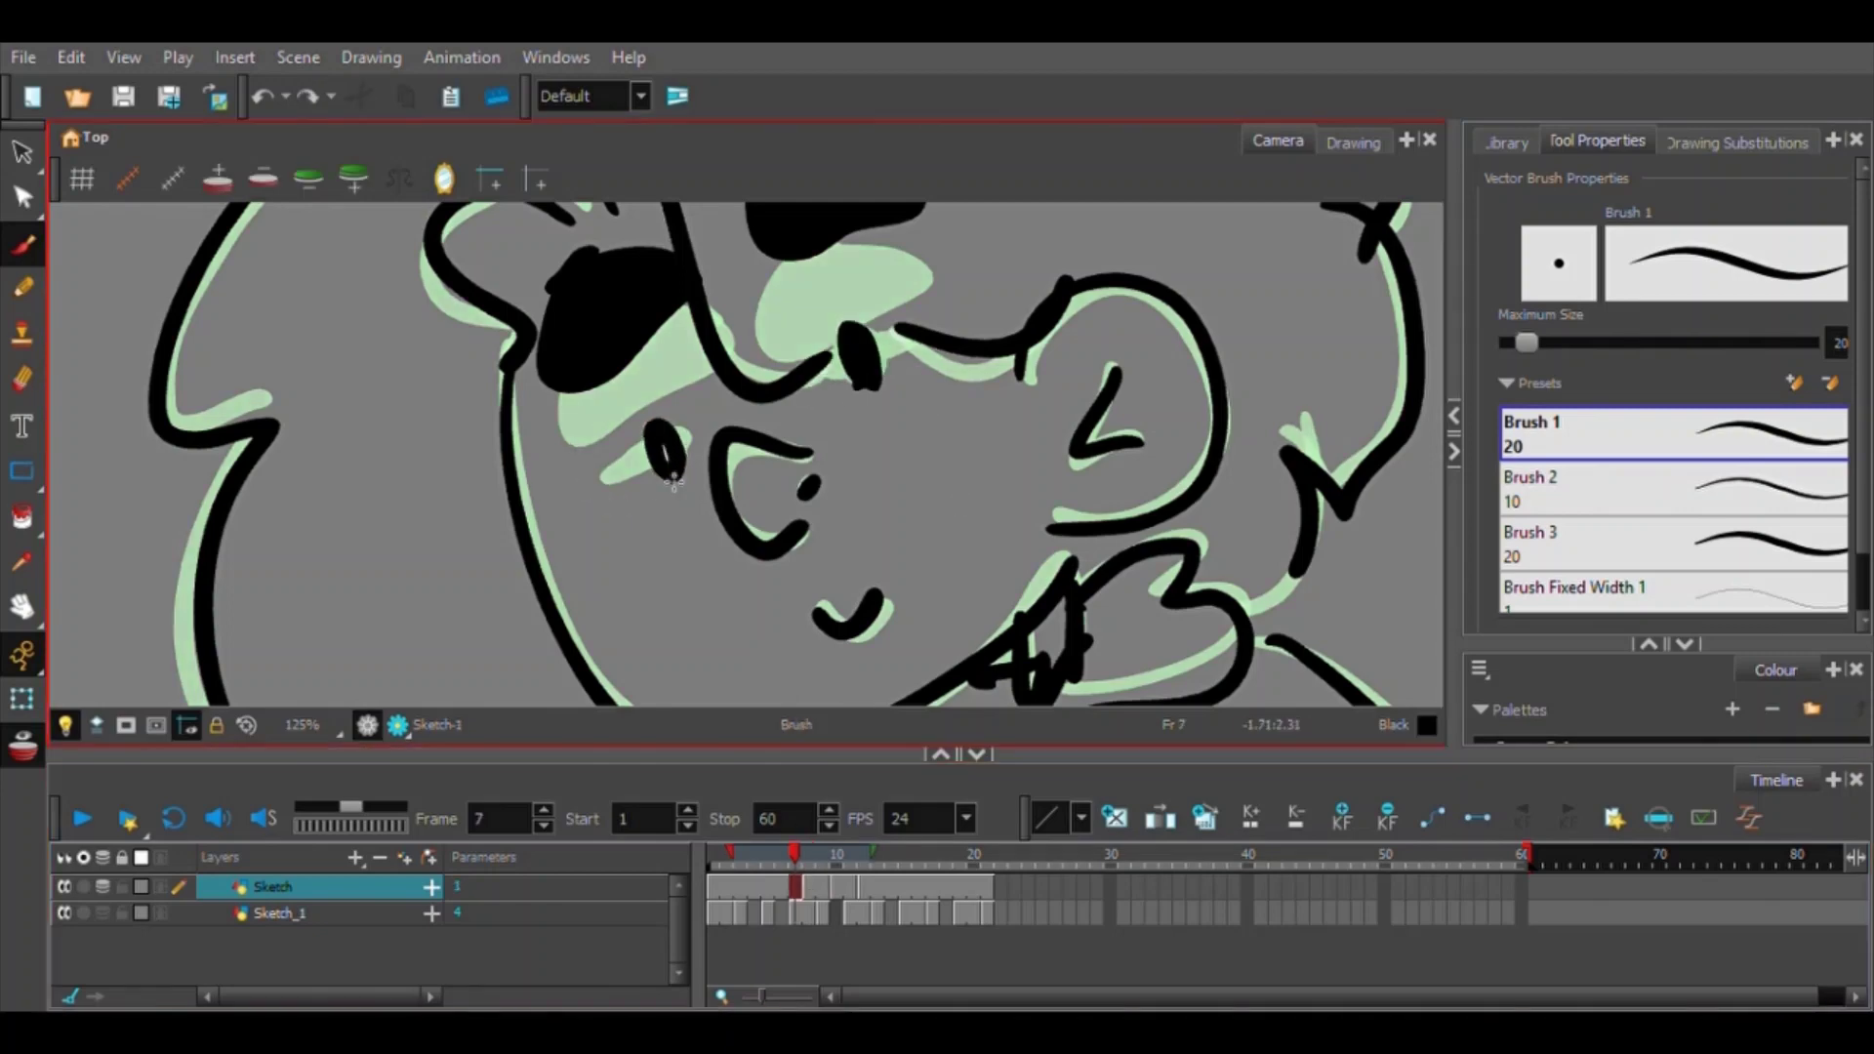
{"action": "left_click", "coordinate": [822, 886]}
{"action": "left_click", "coordinate": [834, 896]}
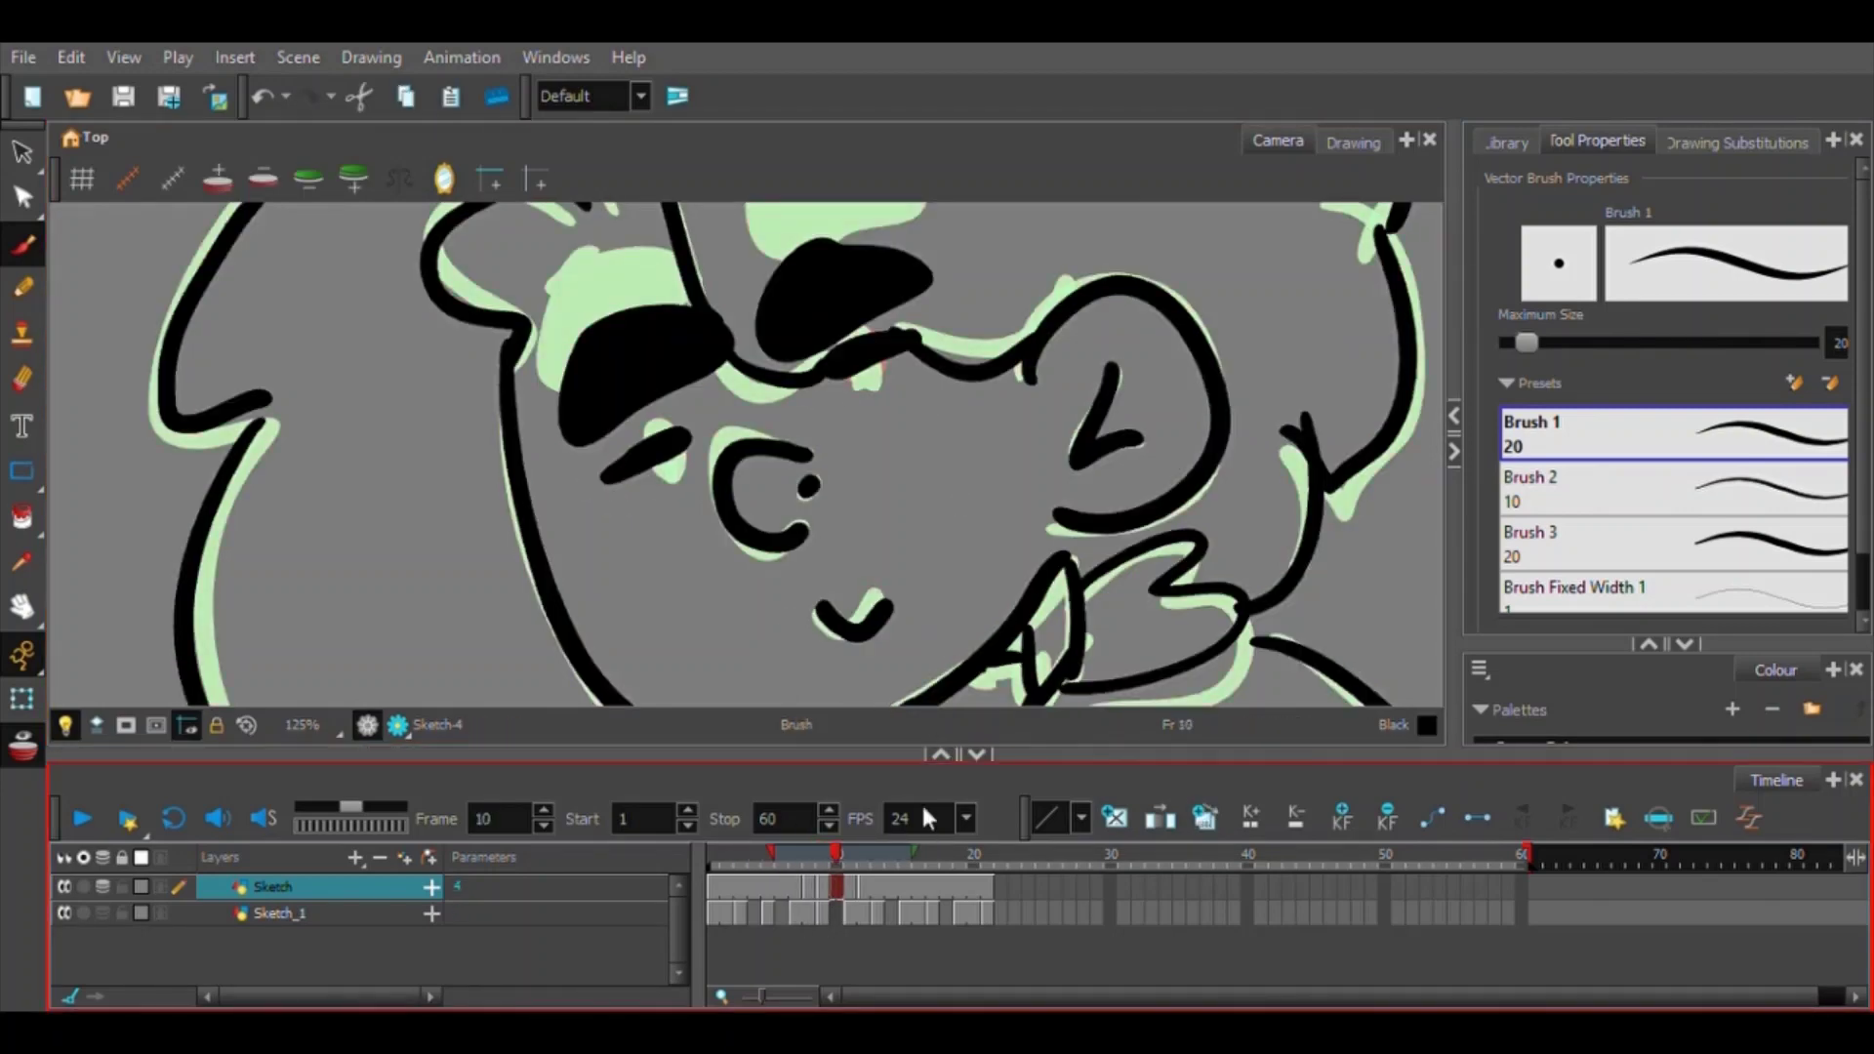
Erase both eyes on frame 9 of the Sketch layer with a size 42 eraser and redraw them as slanted strokes.
{"action": "key", "text": "comma"}
{"action": "left_click", "coordinate": [23, 379]}
{"action": "left_click_drag", "start_coordinate": [607, 478], "coordinate": [656, 455]}
{"action": "left_click_drag", "start_coordinate": [1581, 342], "coordinate": [1539, 343]}
{"action": "left_click_drag", "start_coordinate": [656, 455], "coordinate": [685, 436]}
{"action": "left_click_drag", "start_coordinate": [829, 369], "coordinate": [913, 340]}
{"action": "left_click", "coordinate": [22, 245]}
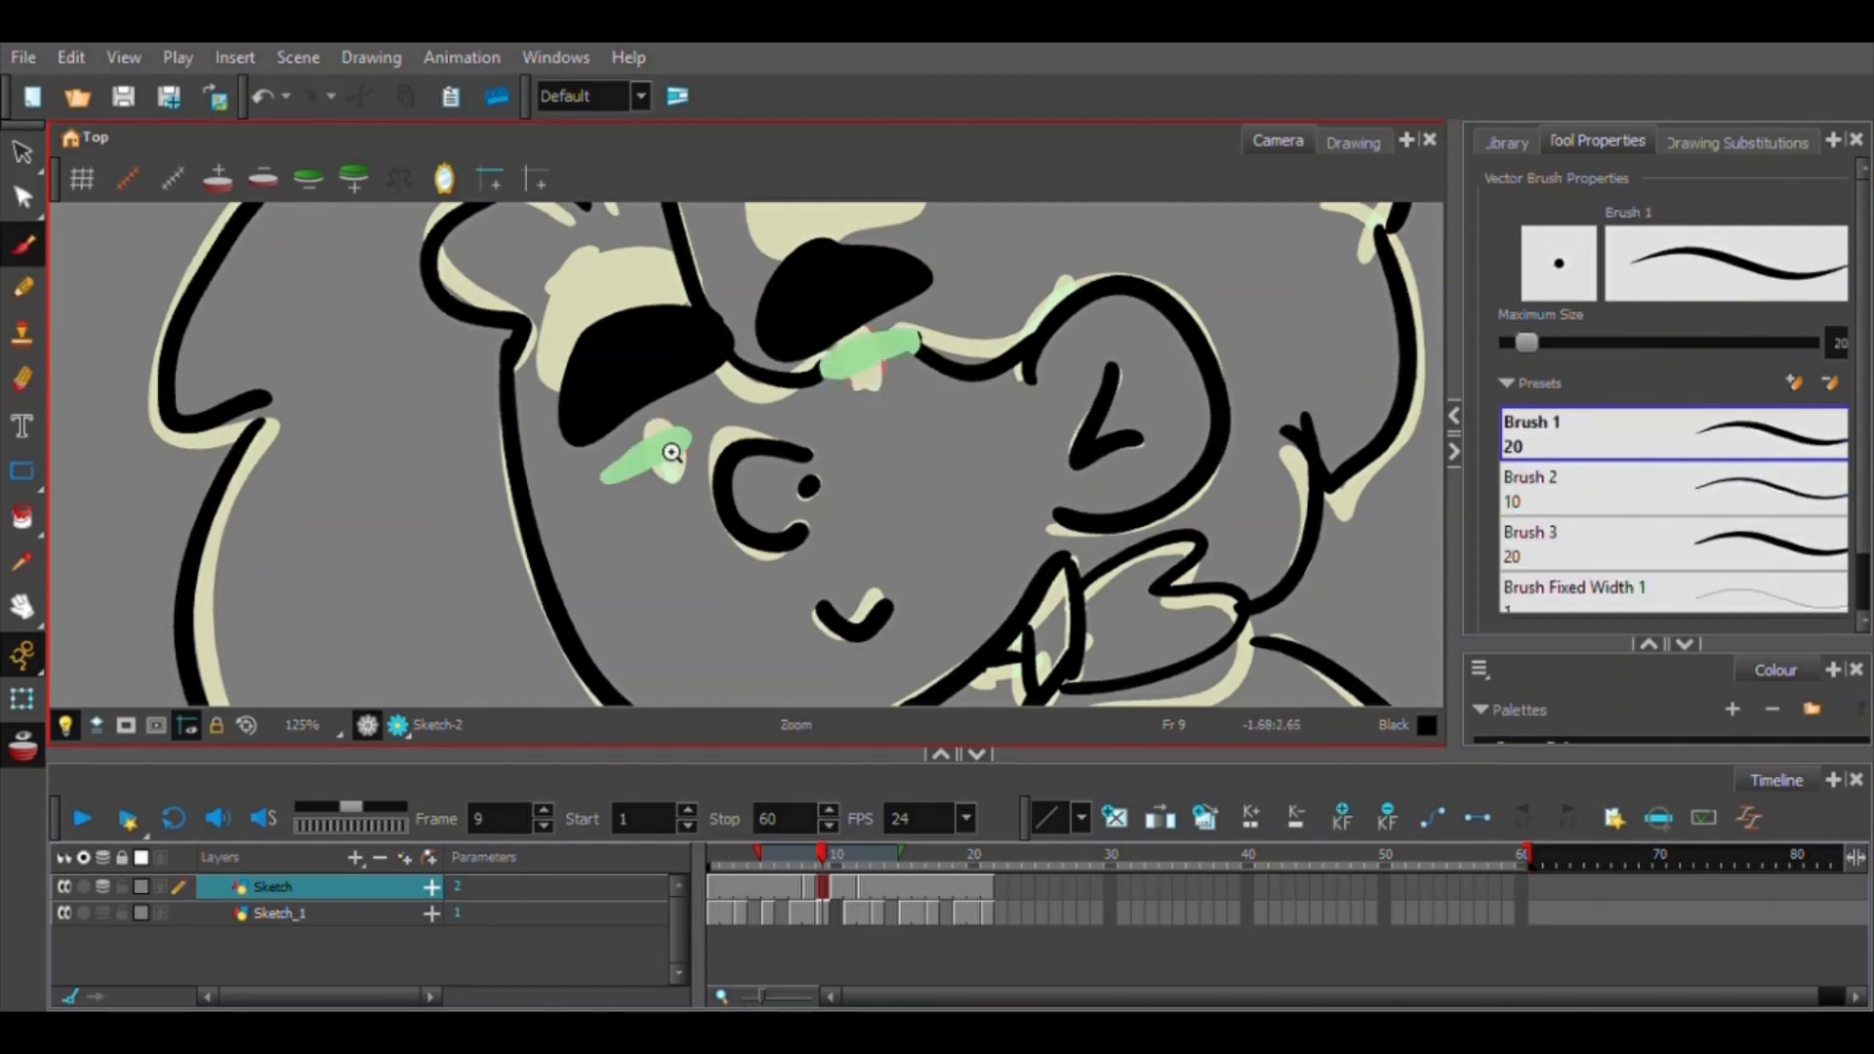
{"action": "left_click_drag", "start_coordinate": [604, 480], "coordinate": [685, 441]}
{"action": "left_click_drag", "start_coordinate": [820, 381], "coordinate": [918, 342]}
Move both eyebrows slightly down on frame 8 of the Sketch layer.
{"action": "left_click", "coordinate": [822, 887]}
{"action": "left_click", "coordinate": [808, 884]}
{"action": "key", "text": "alt+s"}
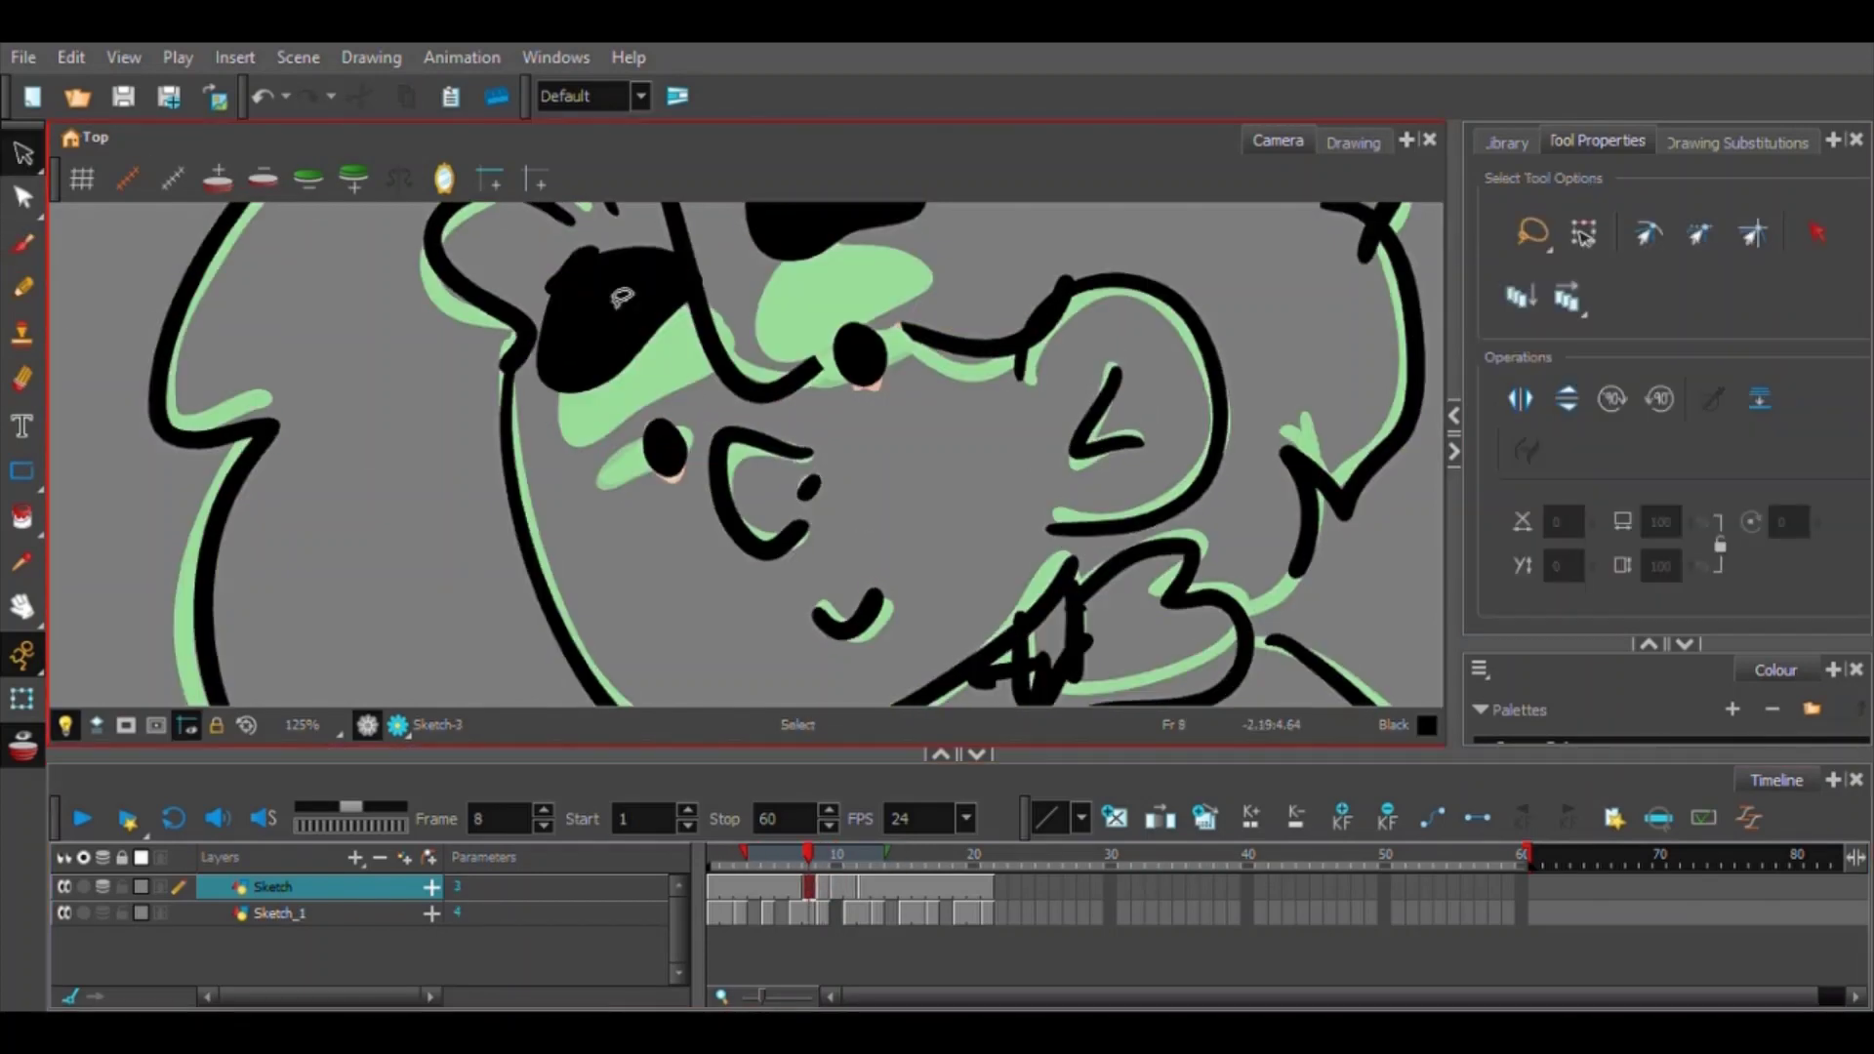
{"action": "left_click_drag", "start_coordinate": [627, 318], "coordinate": [628, 331]}
{"action": "left_click_drag", "start_coordinate": [825, 209], "coordinate": [793, 311]}
{"action": "left_click_drag", "start_coordinate": [795, 294], "coordinate": [795, 305]}
{"action": "left_click", "coordinate": [824, 883]}
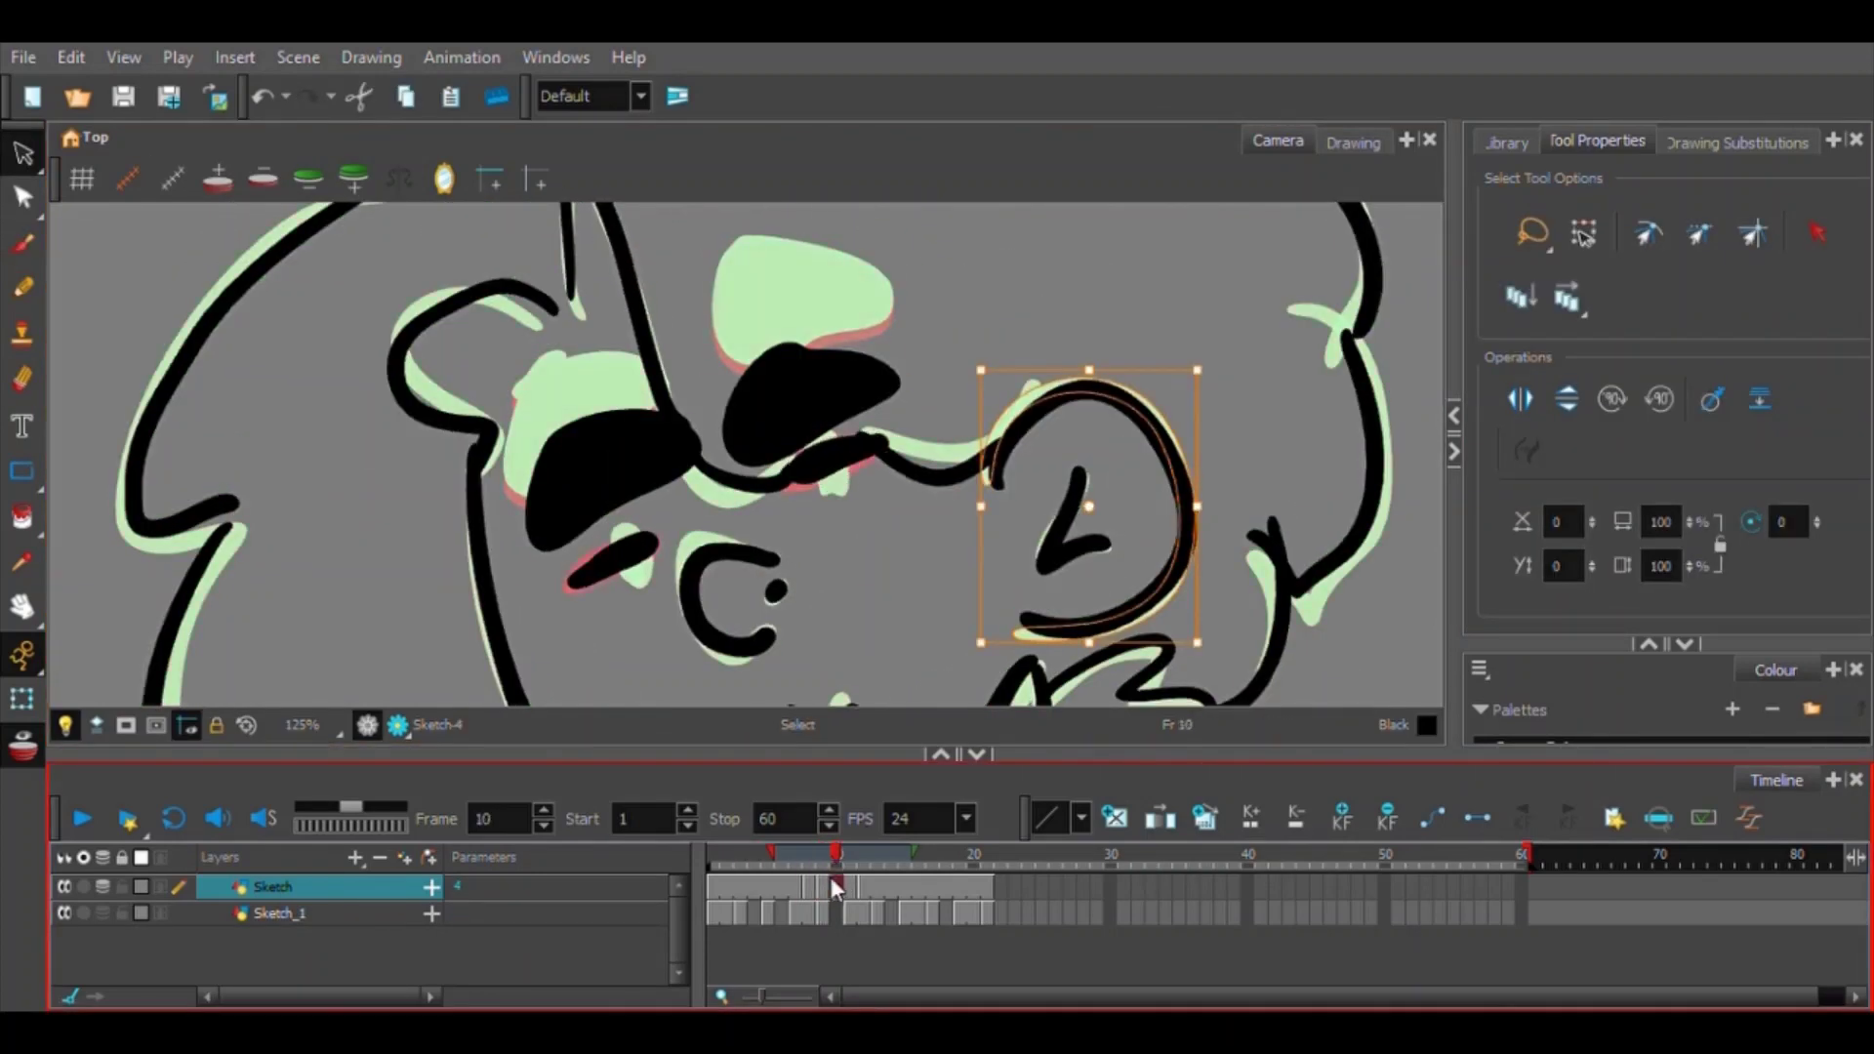
Move both eyebrows up on frame 11 of the Sketch layer and repair the forehead hair line between them.
{"action": "key", "text": "alt+b"}
{"action": "left_click_drag", "start_coordinate": [821, 859], "coordinate": [851, 859]}
{"action": "key", "text": "alt+s"}
{"action": "left_click", "coordinate": [633, 452]}
{"action": "mouse_move", "coordinate": [497, 543]}
{"action": "left_mouse_down"}
{"action": "mouse_move", "coordinate": [961, 371]}
{"action": "mouse_move", "coordinate": [978, 334]}
{"action": "left_mouse_up"}
{"action": "left_click_drag", "start_coordinate": [782, 410], "coordinate": [766, 382]}
{"action": "key", "text": "alt+b"}
{"action": "left_click_drag", "start_coordinate": [676, 430], "coordinate": [699, 464]}
Erase both eyes on frame 11 of the Sketch layer and redraw them as tilted, half-open ovals.
{"action": "key", "text": "alt+e"}
{"action": "mouse_move", "coordinate": [633, 544]}
{"action": "left_mouse_down"}
{"action": "mouse_move", "coordinate": [609, 586]}
{"action": "mouse_move", "coordinate": [658, 540]}
{"action": "left_mouse_up"}
{"action": "left_click_drag", "start_coordinate": [798, 474], "coordinate": [871, 449]}
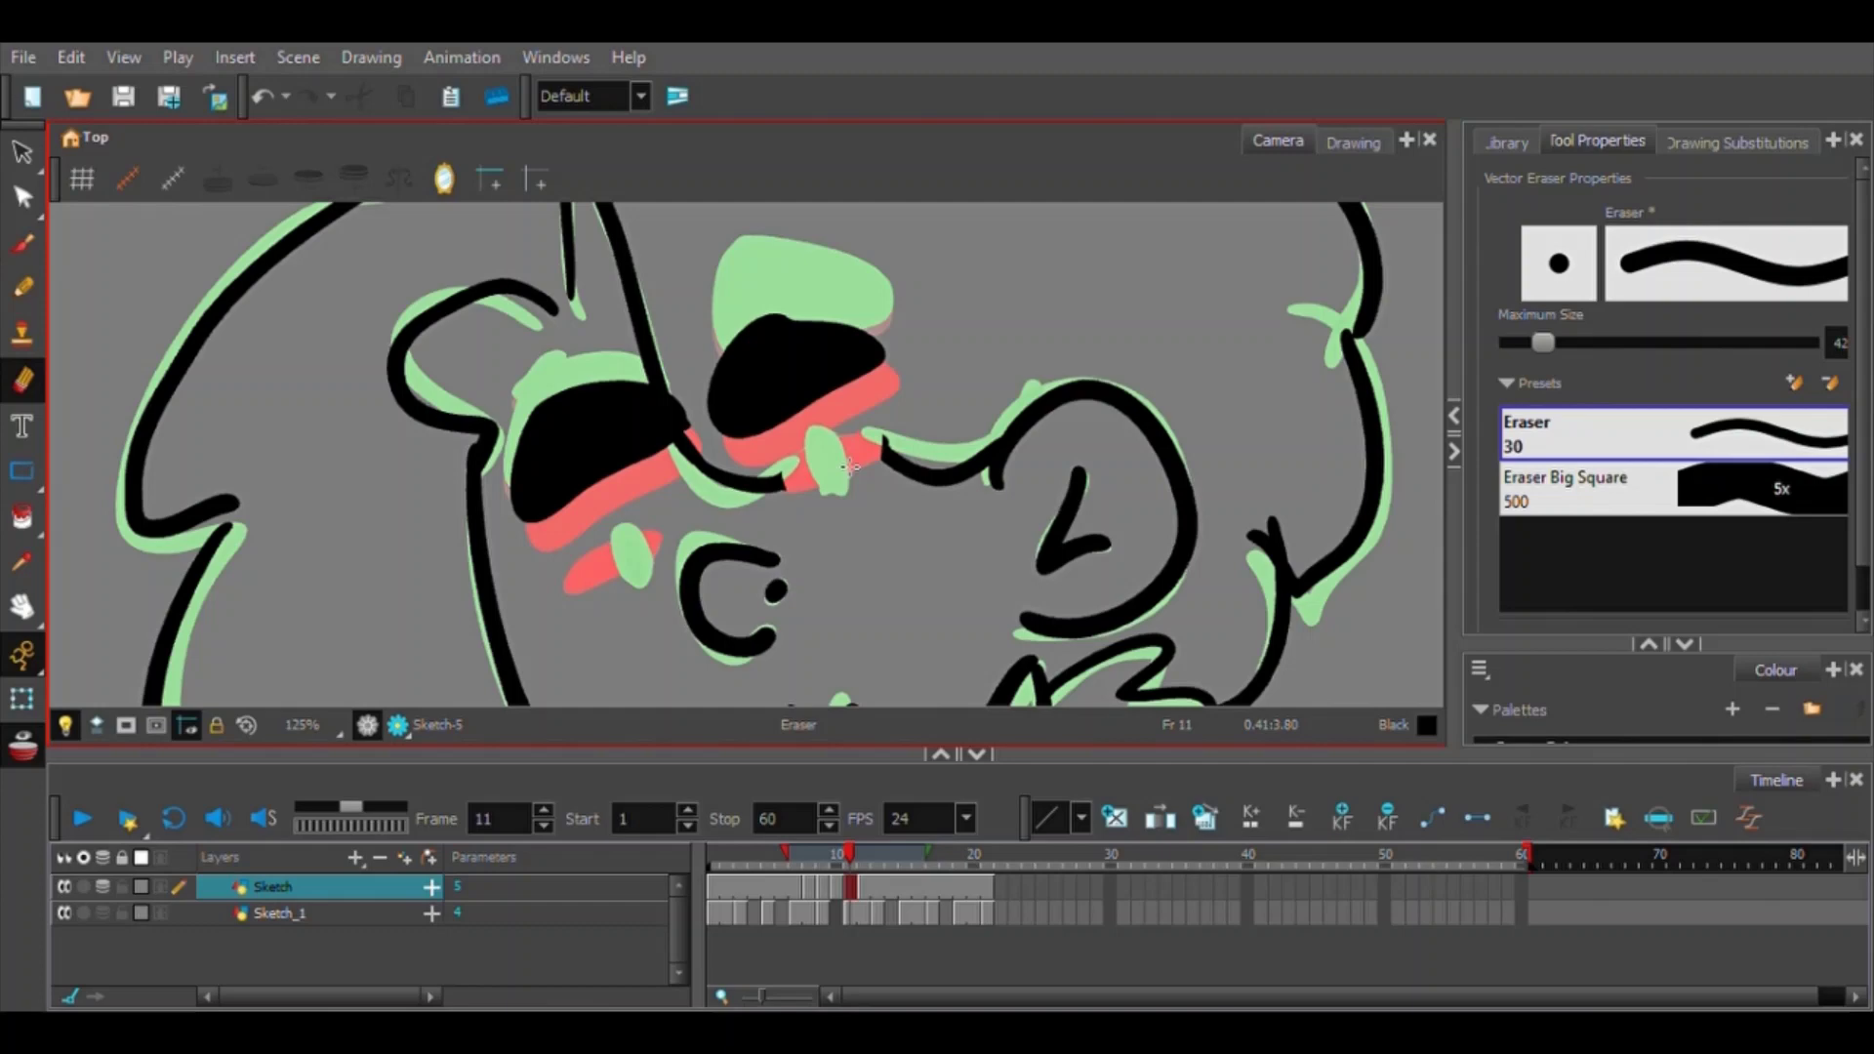
{"action": "key", "text": "alt+b"}
{"action": "mouse_move", "coordinate": [636, 537]}
{"action": "left_mouse_down"}
{"action": "mouse_move", "coordinate": [617, 572]}
{"action": "mouse_move", "coordinate": [636, 557]}
{"action": "left_mouse_up"}
{"action": "key", "text": "ctrl+z"}
{"action": "left_click_drag", "start_coordinate": [782, 482], "coordinate": [890, 449]}
{"action": "mouse_move", "coordinate": [848, 859]}
{"action": "left_mouse_down"}
{"action": "mouse_move", "coordinate": [812, 852]}
{"action": "mouse_move", "coordinate": [850, 859]}
{"action": "left_mouse_up"}
{"action": "left_click_drag", "start_coordinate": [628, 552], "coordinate": [648, 547]}
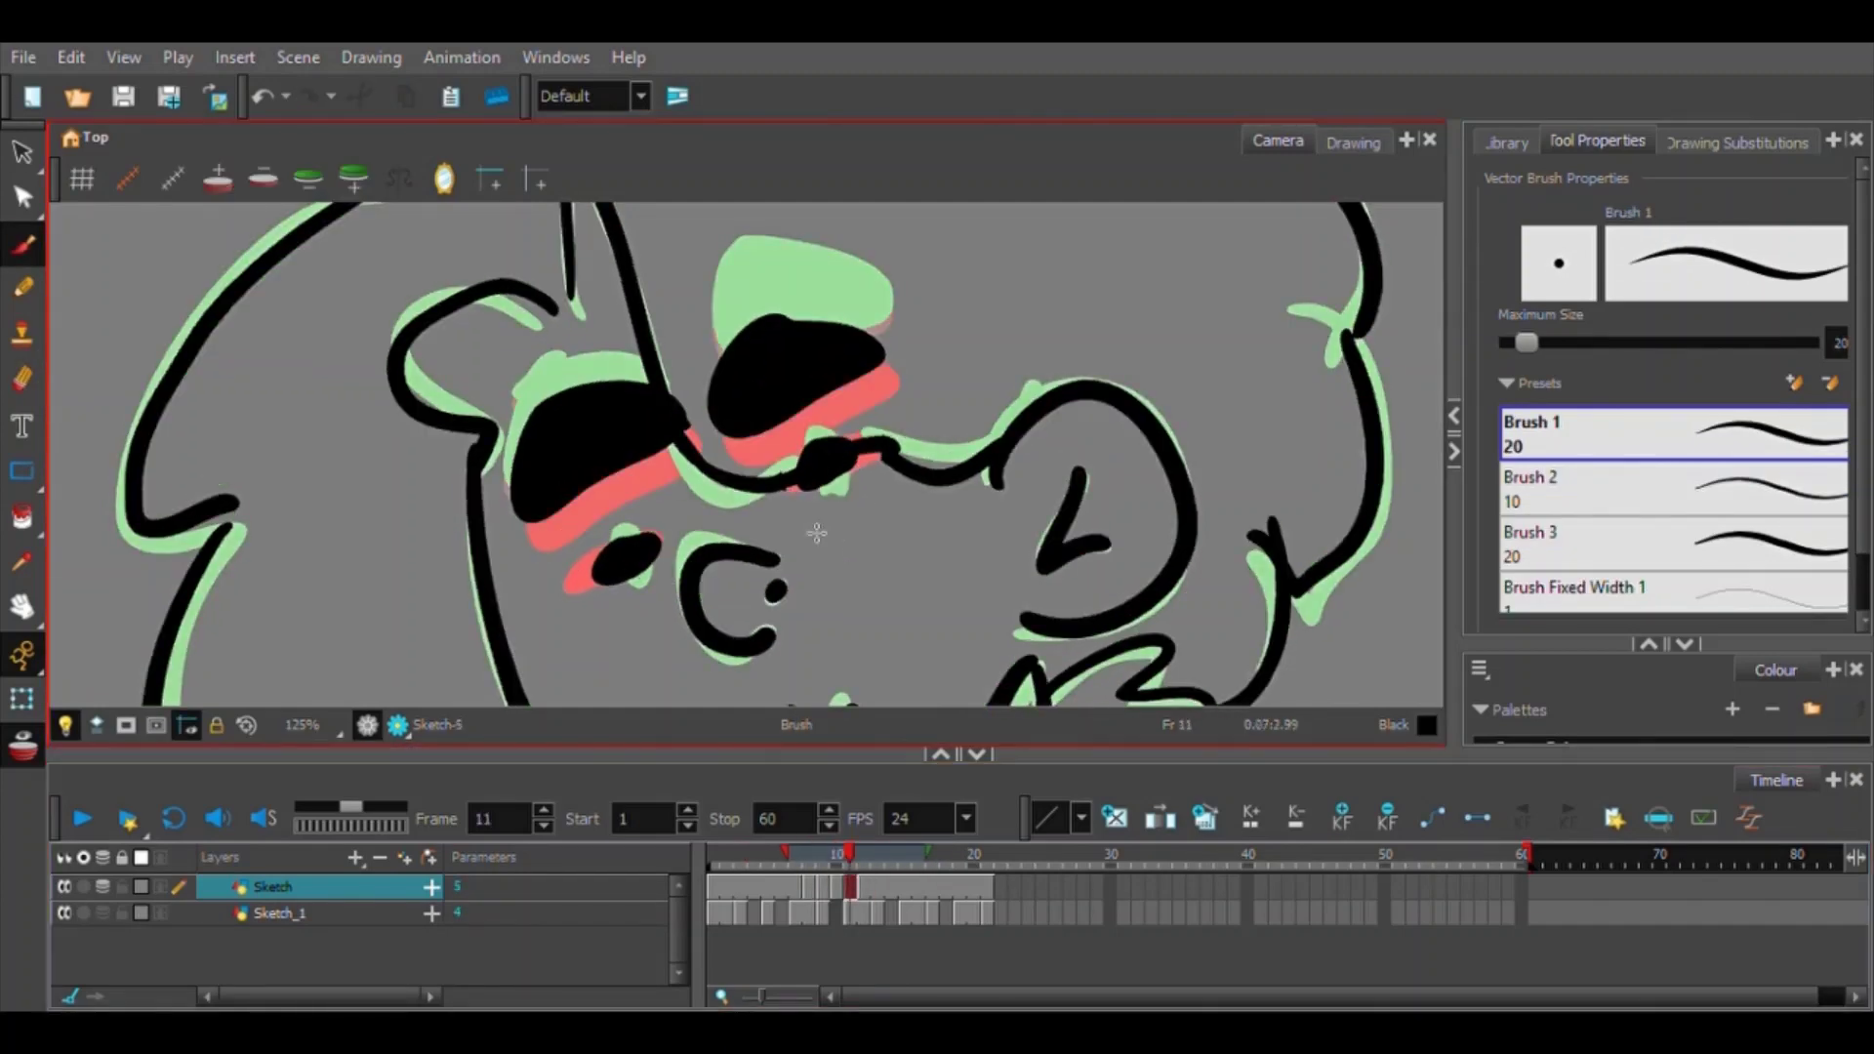
Erase both eyes on frame 12 of the Sketch layer.
{"action": "mouse_move", "coordinate": [849, 857]}
{"action": "left_mouse_down"}
{"action": "mouse_move", "coordinate": [886, 920]}
{"action": "mouse_move", "coordinate": [895, 888]}
{"action": "mouse_move", "coordinate": [845, 850]}
{"action": "mouse_move", "coordinate": [862, 857]}
{"action": "left_mouse_up"}
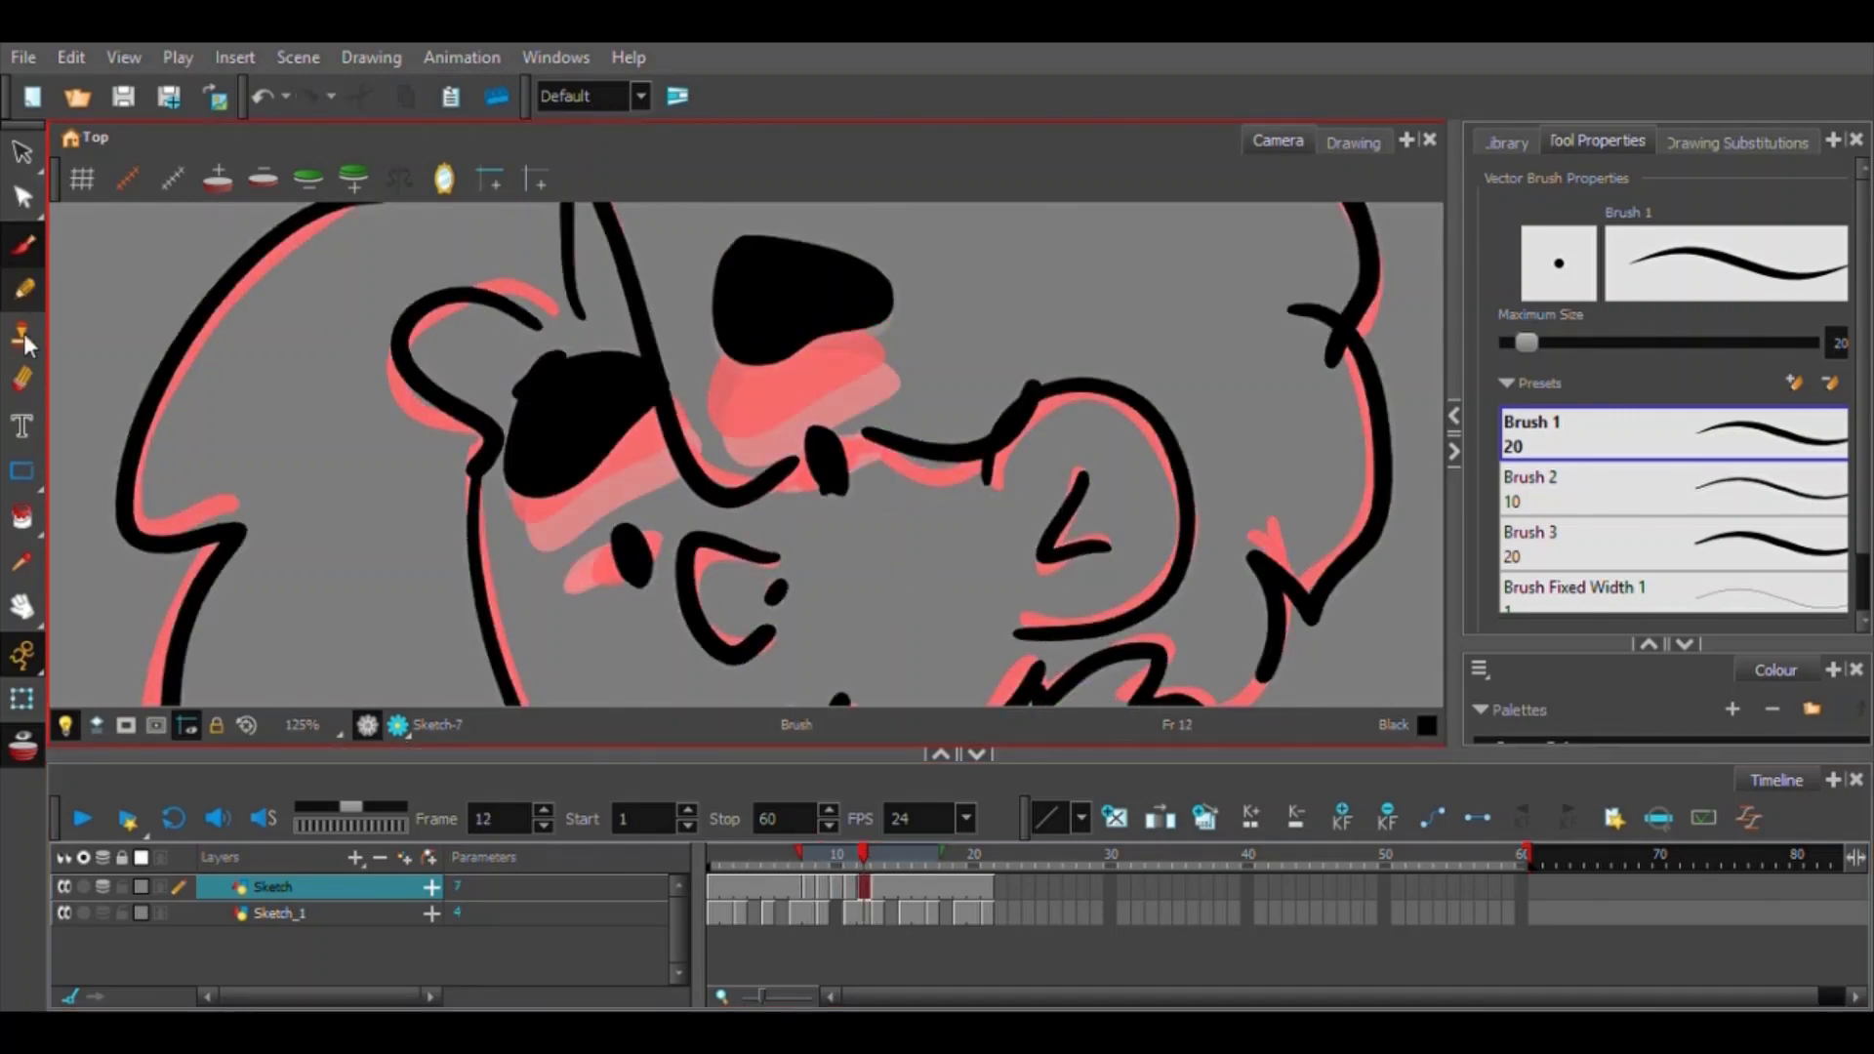
{"action": "left_click", "coordinate": [22, 379]}
{"action": "left_click", "coordinate": [828, 852]}
{"action": "left_click", "coordinate": [864, 855]}
{"action": "left_click_drag", "start_coordinate": [823, 437], "coordinate": [833, 486]}
{"action": "left_click_drag", "start_coordinate": [628, 535], "coordinate": [636, 578]}
Nudge both eyebrows slightly down and draw rounder oval eyes on frame 12 of the Sketch layer.
{"action": "left_click", "coordinate": [23, 154]}
{"action": "left_click_drag", "start_coordinate": [597, 412], "coordinate": [601, 425]}
{"action": "left_click", "coordinate": [818, 306]}
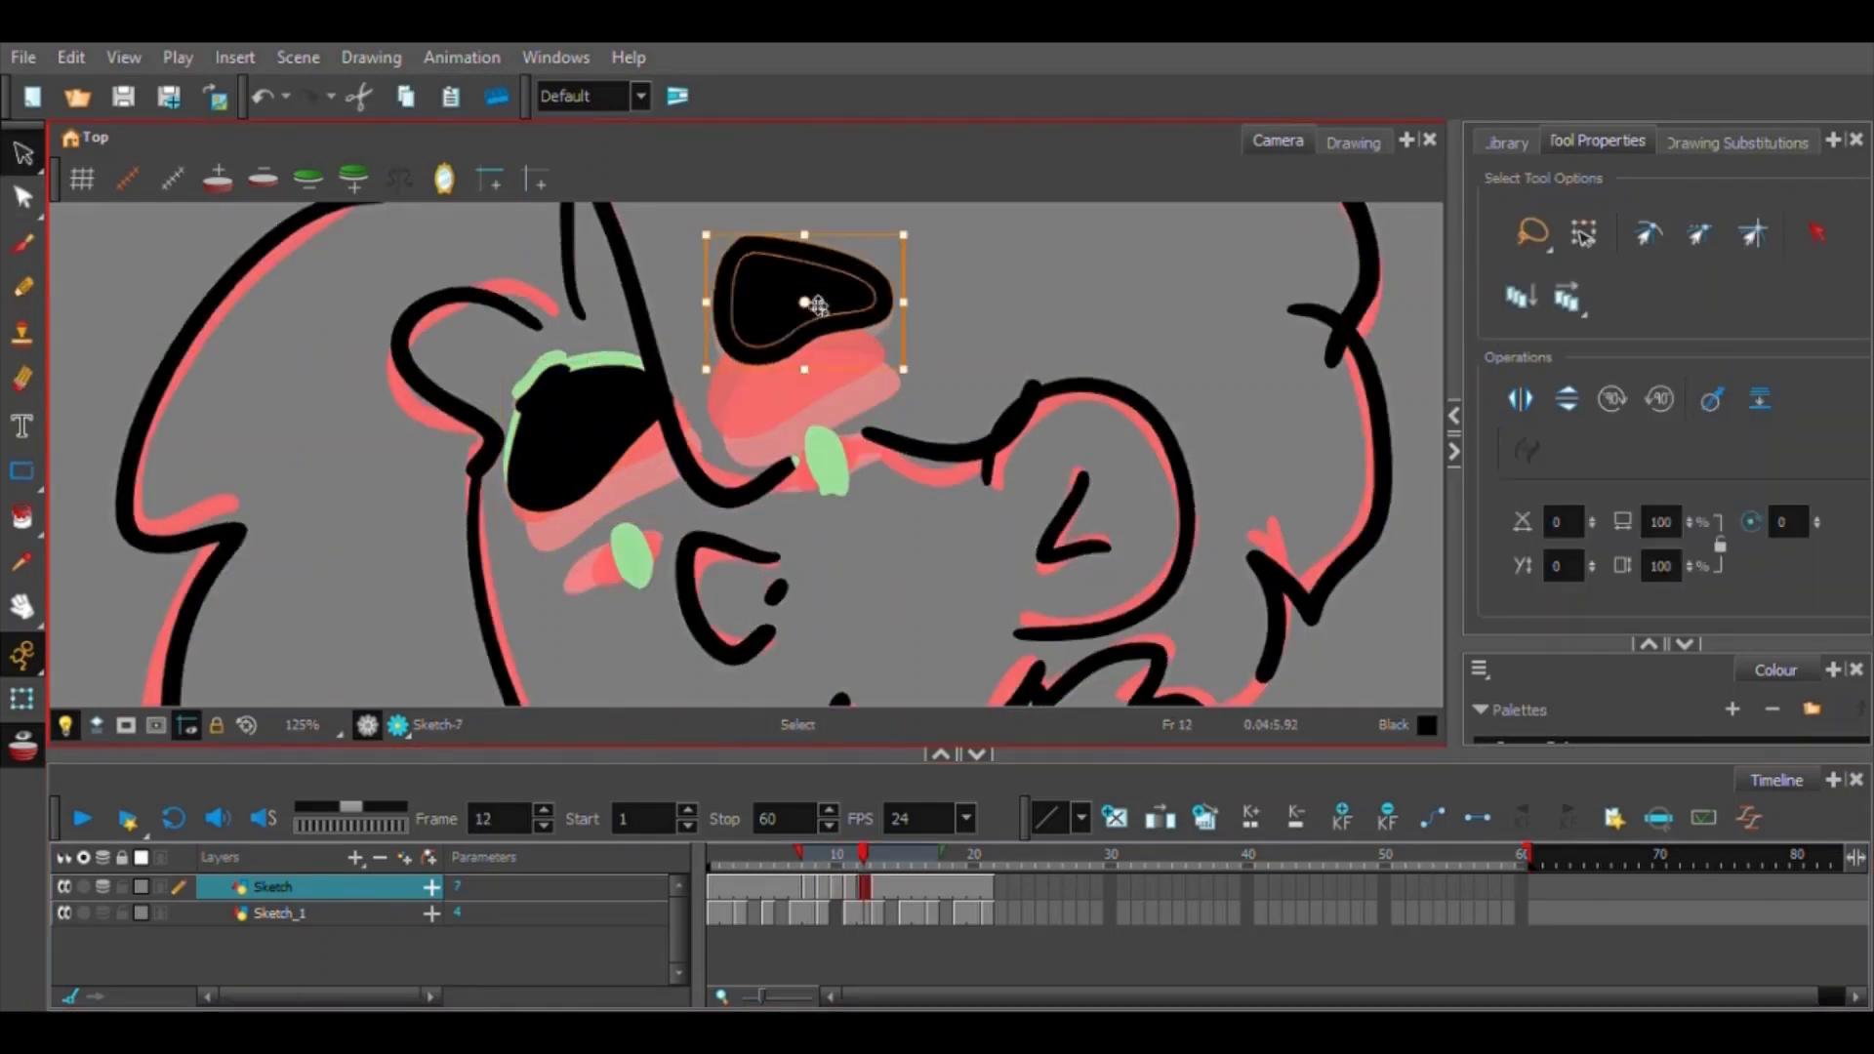
{"action": "left_click", "coordinate": [863, 854]}
{"action": "left_click", "coordinate": [582, 427]}
{"action": "left_click", "coordinate": [867, 885]}
{"action": "left_click", "coordinate": [804, 888]}
{"action": "left_click", "coordinate": [866, 851]}
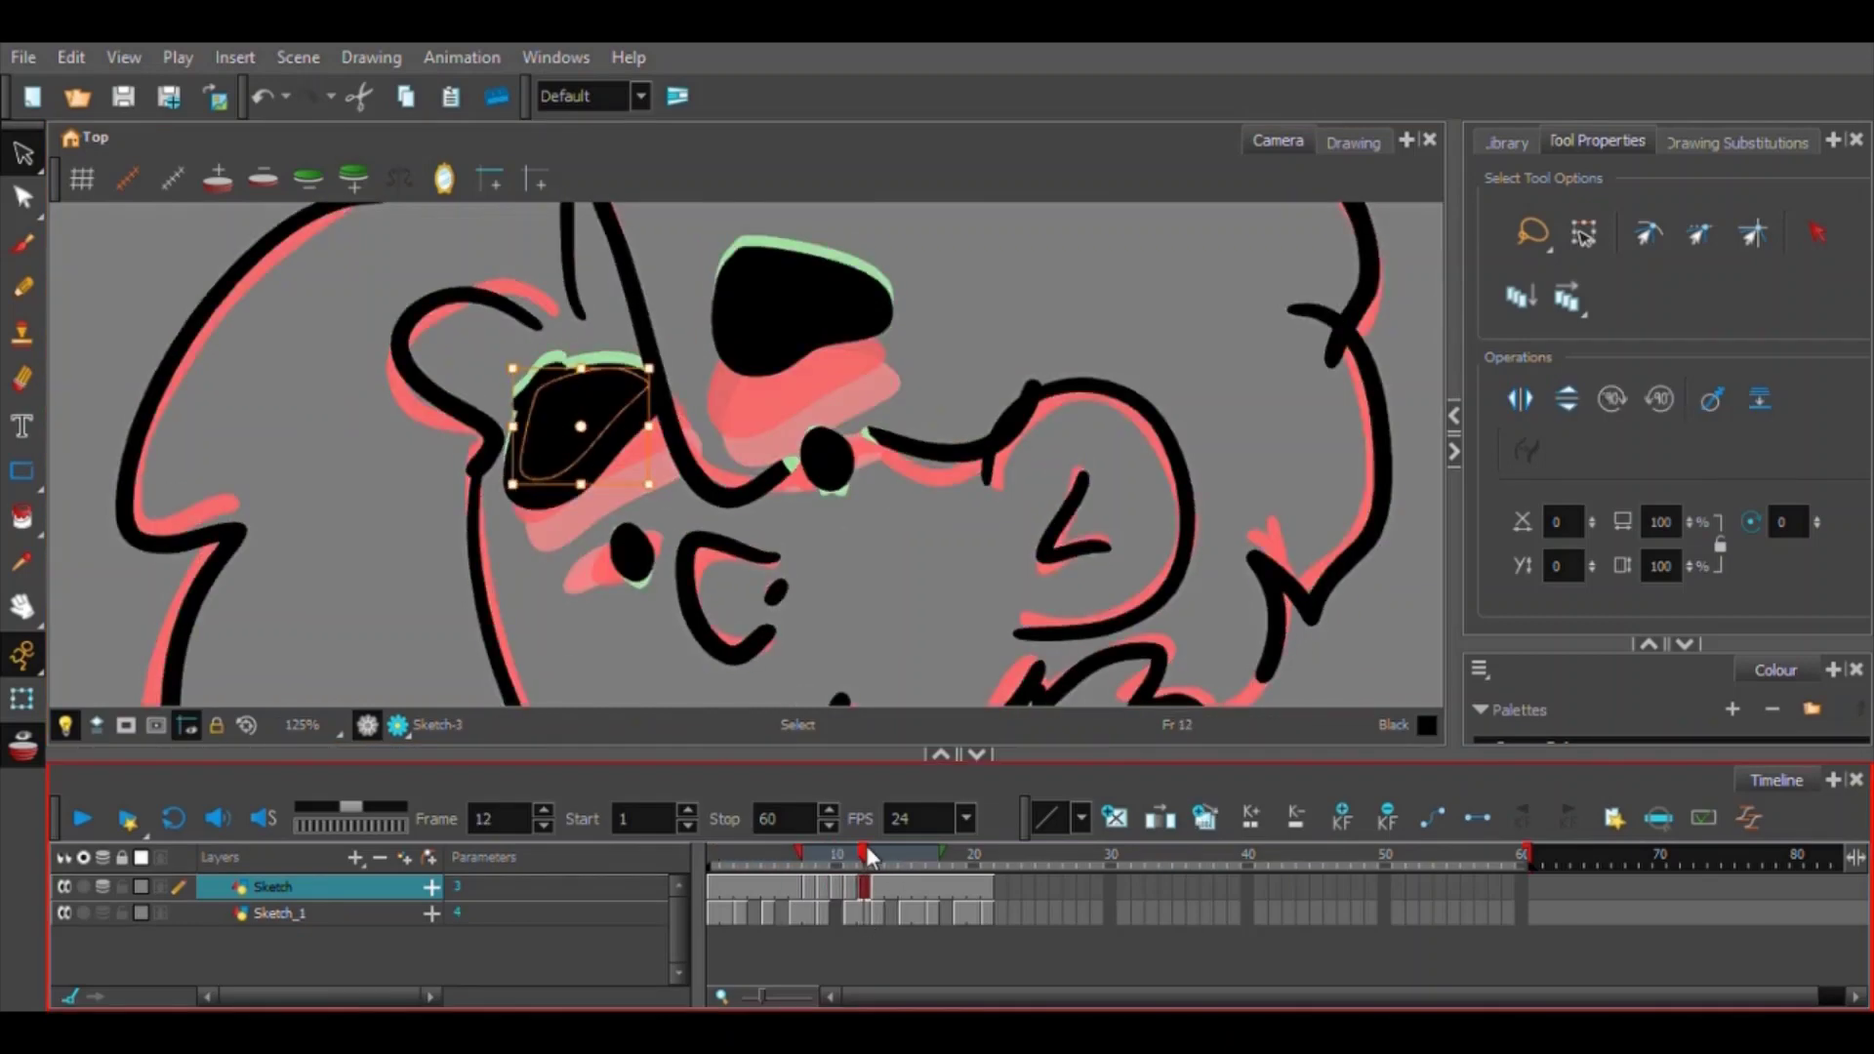
Reset the camera view and play back the animation.
{"action": "left_click", "coordinate": [247, 725]}
{"action": "left_click", "coordinate": [82, 818]}
{"action": "left_click", "coordinate": [861, 862]}
{"action": "left_click", "coordinate": [82, 818]}
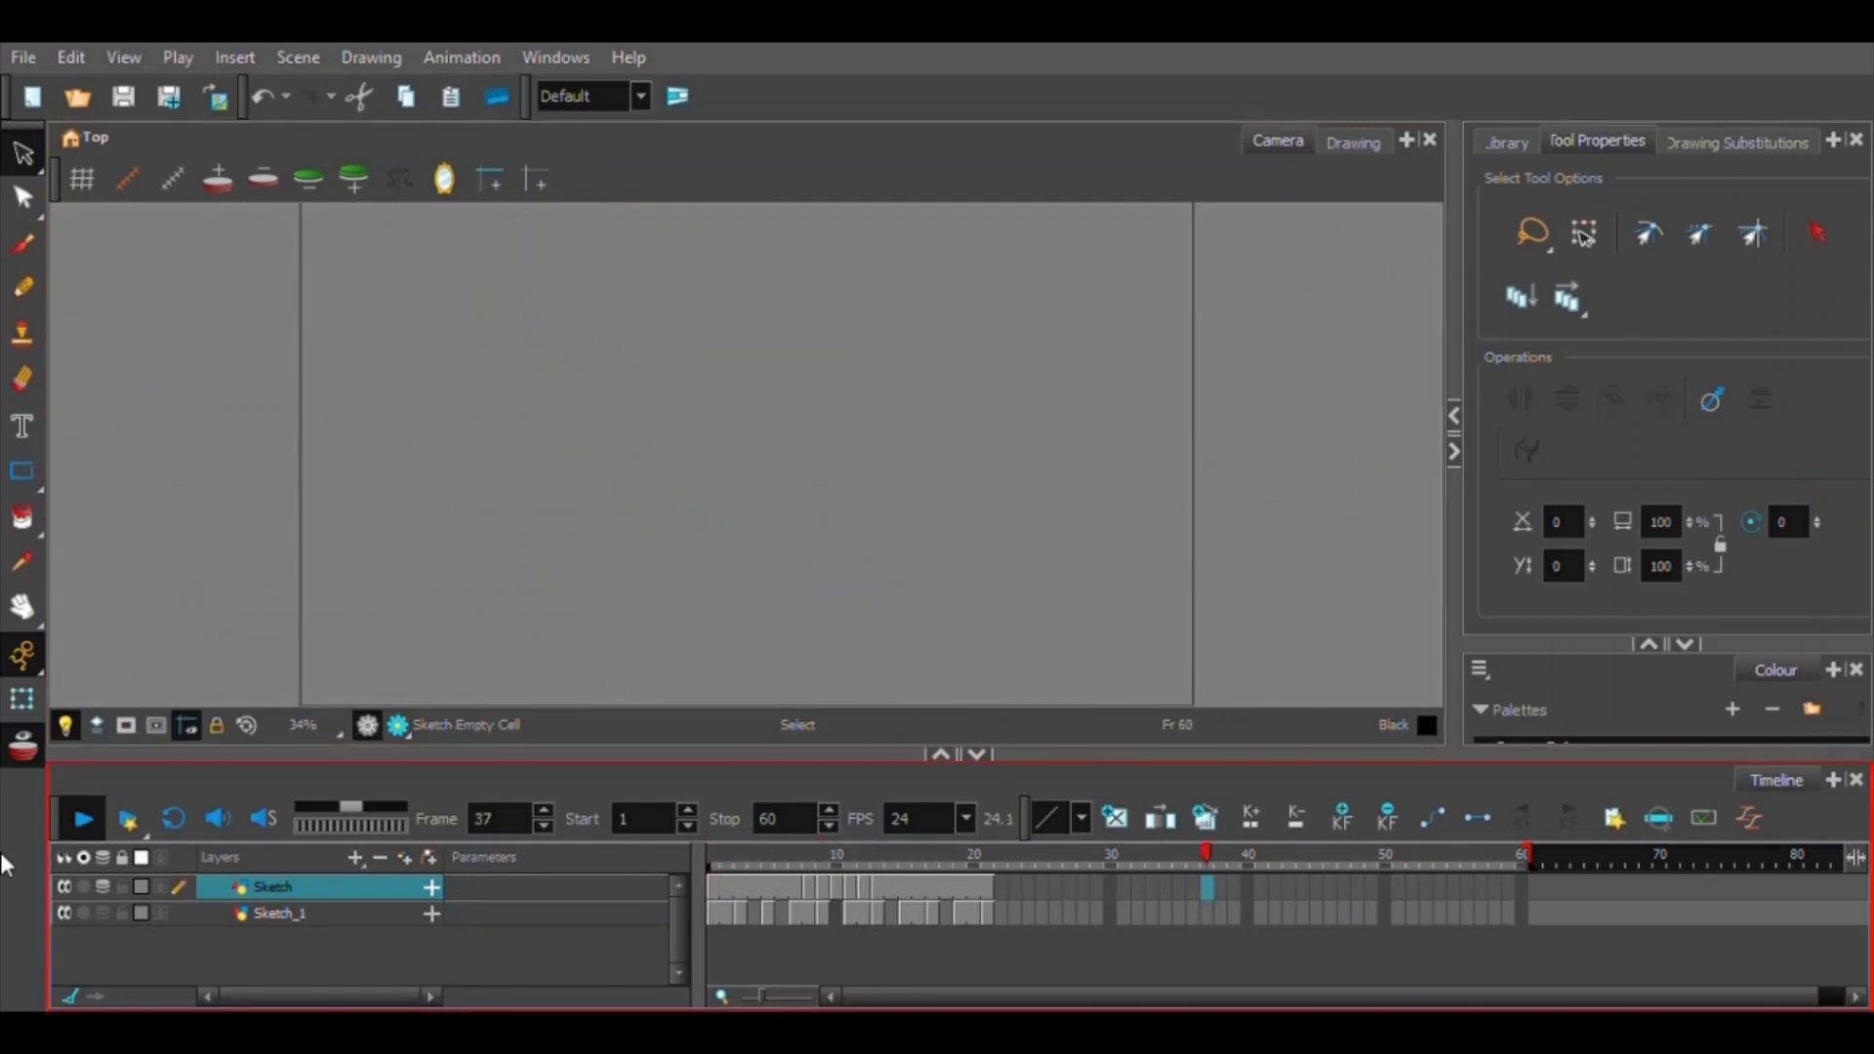
{"action": "left_click", "coordinate": [80, 820]}
Draw the in-between hand with its curled fingers, thumb and pencil on frame 2 of Sketch_1.
{"action": "left_click", "coordinate": [723, 911]}
{"action": "scroll", "coordinate": [742, 639], "scroll_direction": "up", "scroll_amount": 5}
{"action": "left_click", "coordinate": [22, 244]}
{"action": "mouse_move", "coordinate": [655, 378]}
{"action": "left_mouse_down"}
{"action": "mouse_move", "coordinate": [671, 495]}
{"action": "mouse_move", "coordinate": [899, 607]}
{"action": "left_mouse_up"}
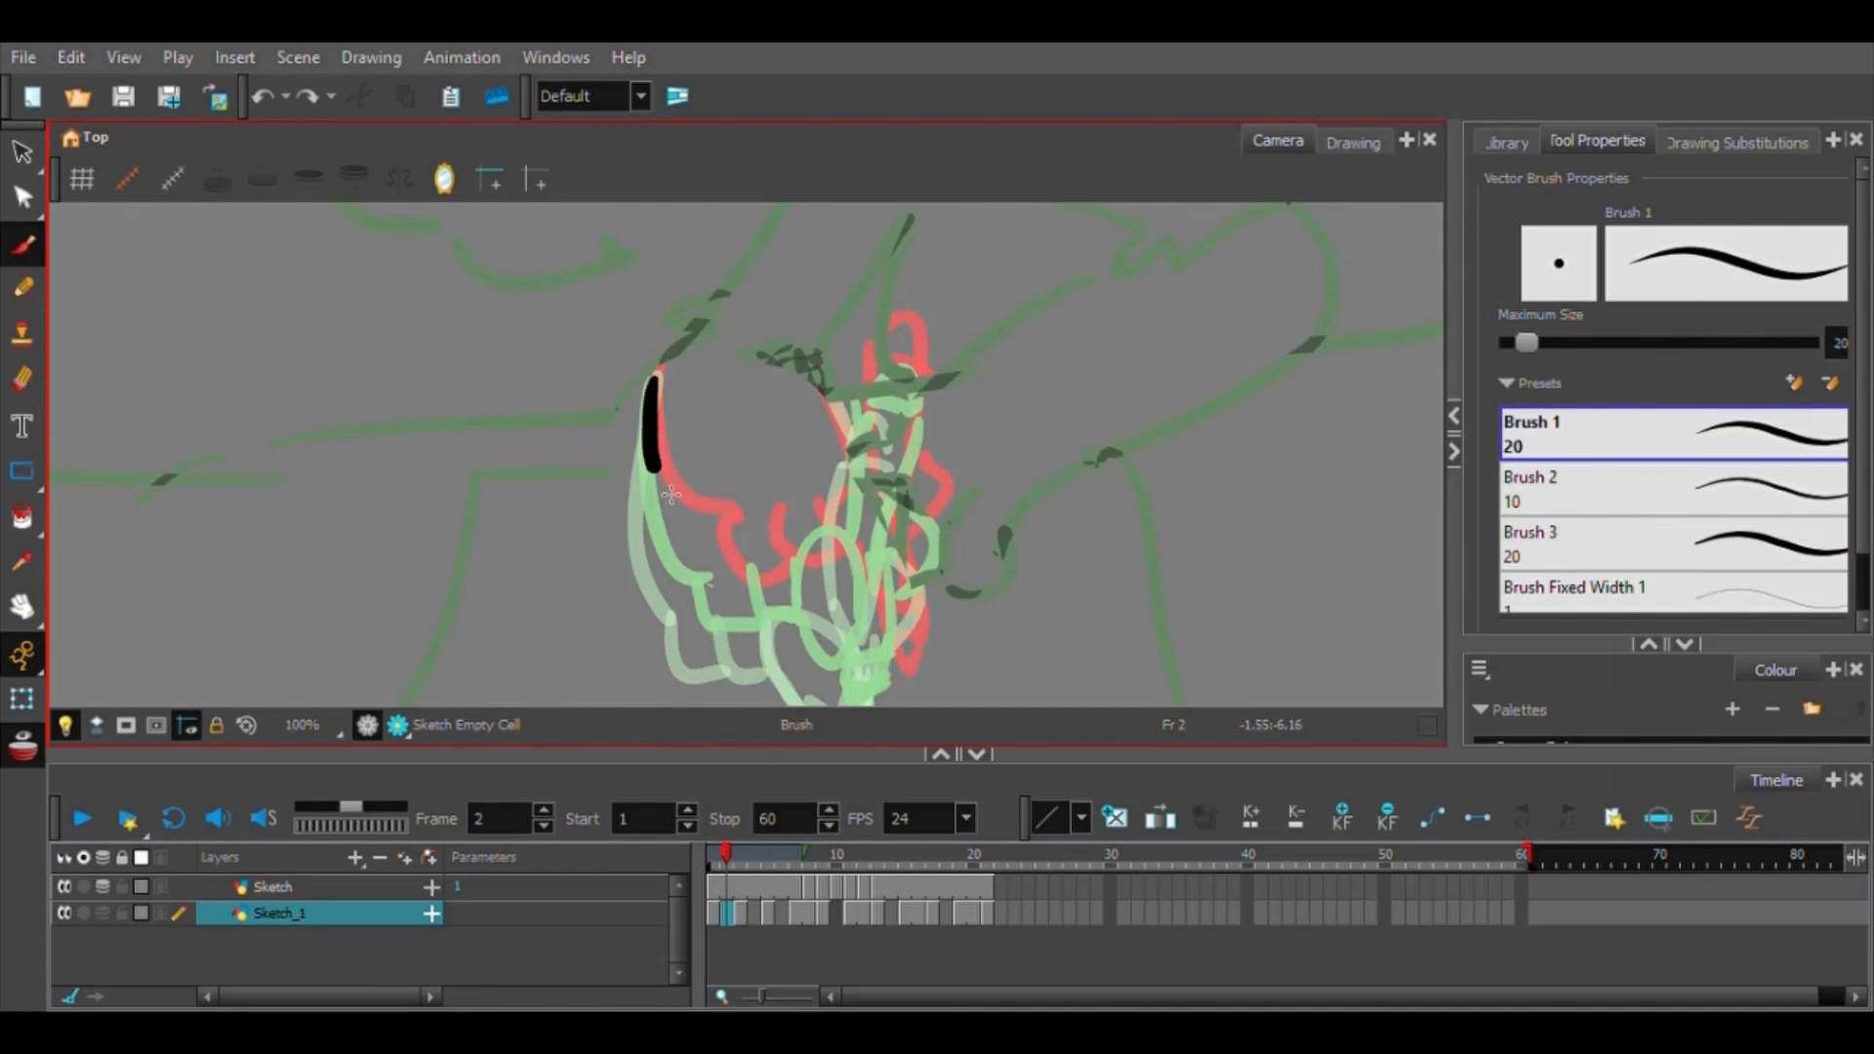
{"action": "mouse_move", "coordinate": [937, 474]}
{"action": "left_mouse_down"}
{"action": "mouse_move", "coordinate": [922, 380]}
{"action": "mouse_move", "coordinate": [876, 410]}
{"action": "left_mouse_up"}
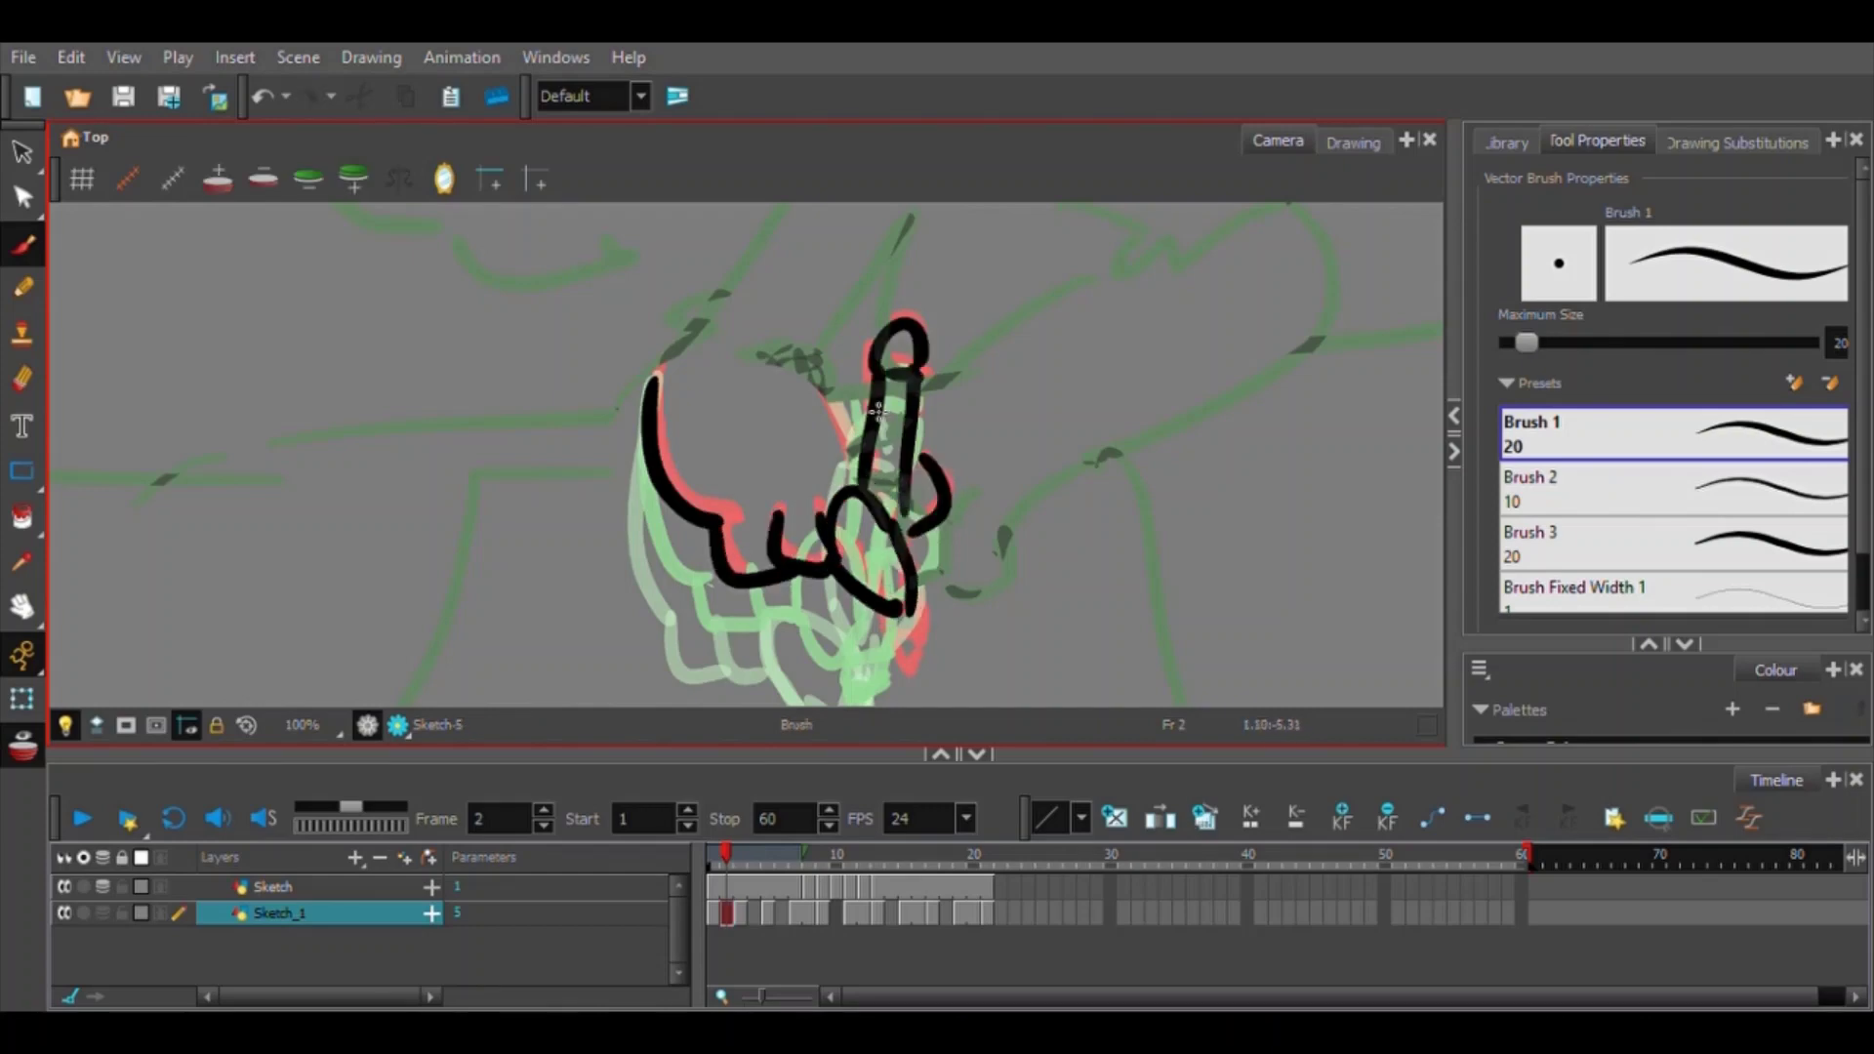
{"action": "left_click_drag", "start_coordinate": [915, 642], "coordinate": [880, 656]}
Draw the in-between hand on frame 4 of Sketch_1.
{"action": "mouse_move", "coordinate": [725, 855]}
{"action": "left_mouse_down"}
{"action": "mouse_move", "coordinate": [703, 857]}
{"action": "mouse_move", "coordinate": [716, 879]}
{"action": "mouse_move", "coordinate": [753, 879]}
{"action": "left_mouse_up"}
{"action": "mouse_move", "coordinate": [651, 376]}
{"action": "left_mouse_down"}
{"action": "mouse_move", "coordinate": [701, 654]}
{"action": "mouse_move", "coordinate": [772, 519]}
{"action": "left_mouse_up"}
{"action": "left_click_drag", "start_coordinate": [739, 543], "coordinate": [835, 491]}
{"action": "left_click_drag", "start_coordinate": [861, 420], "coordinate": [839, 525]}
{"action": "mouse_move", "coordinate": [761, 856]}
{"action": "left_mouse_down"}
{"action": "mouse_move", "coordinate": [779, 937]}
{"action": "mouse_move", "coordinate": [974, 916]}
{"action": "mouse_move", "coordinate": [761, 858]}
{"action": "mouse_move", "coordinate": [782, 909]}
{"action": "mouse_move", "coordinate": [750, 865]}
{"action": "mouse_move", "coordinate": [754, 898]}
{"action": "mouse_move", "coordinate": [765, 869]}
{"action": "left_mouse_up"}
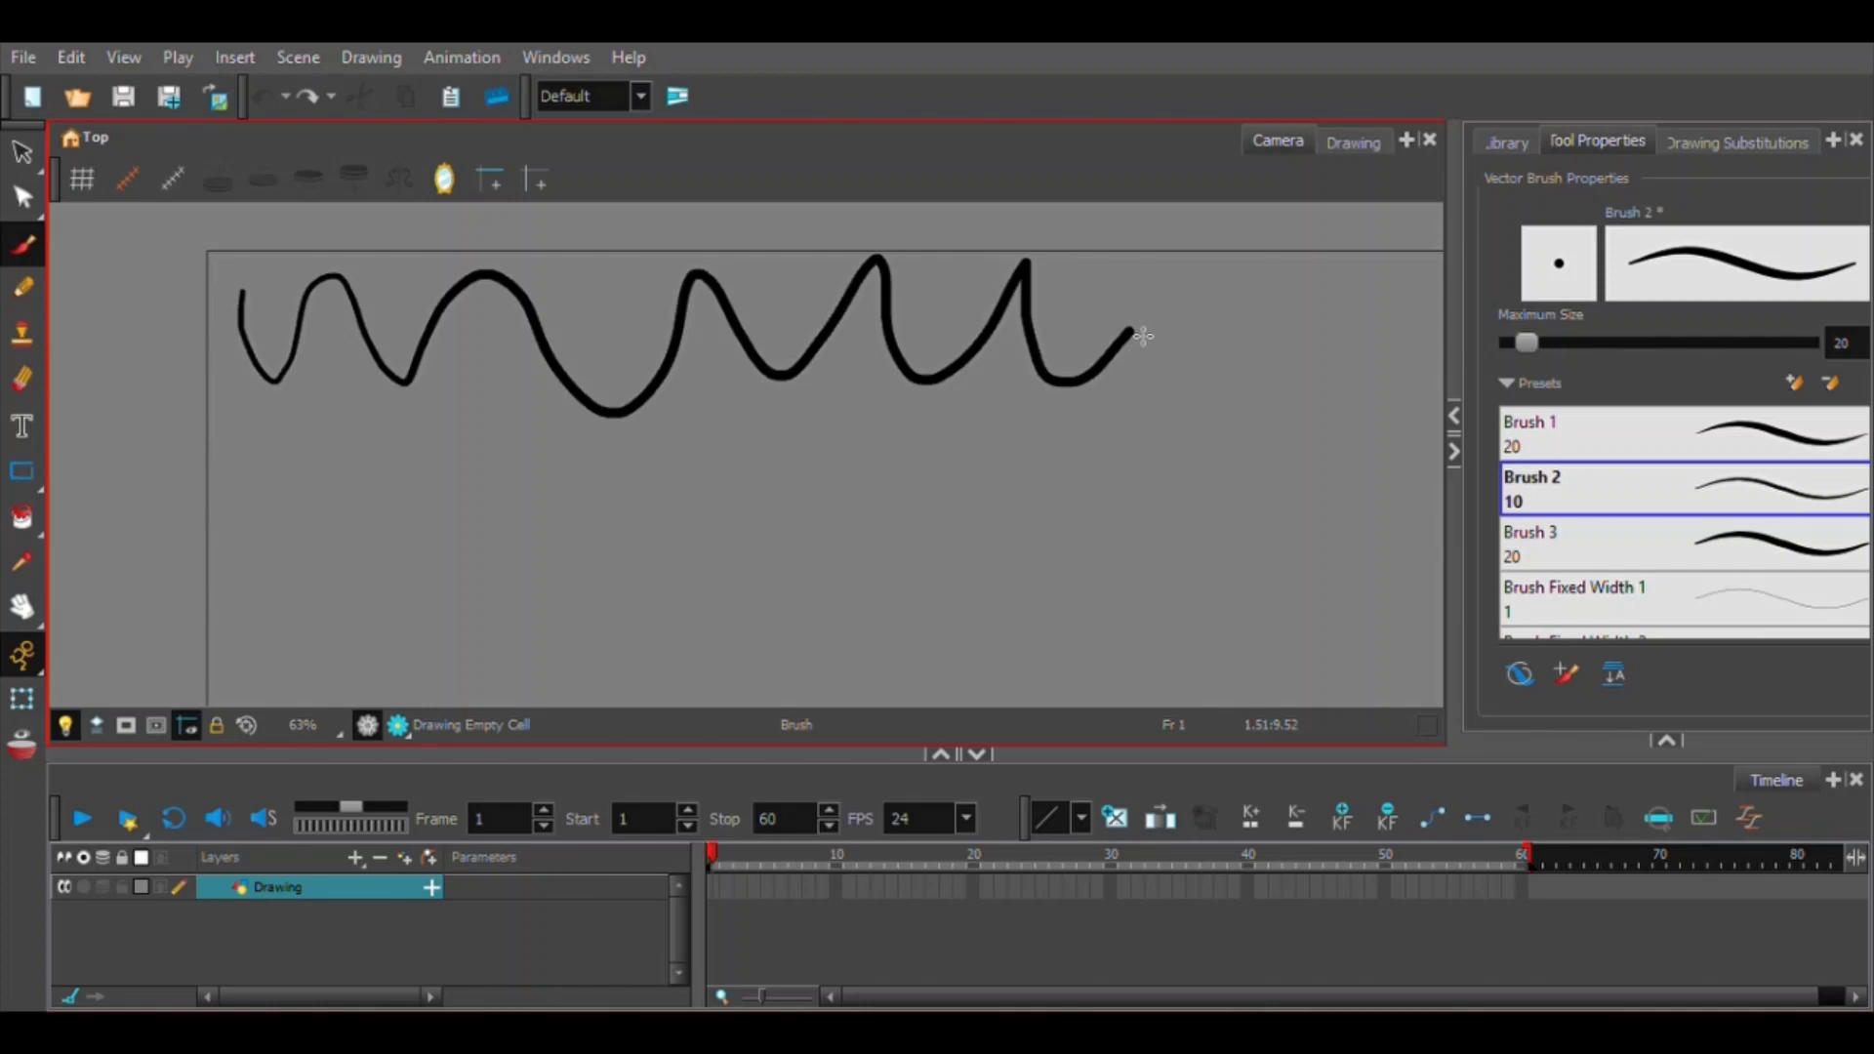
Step through the hand drawings on the first frames of Sketch_1 and compare their poses.
{"action": "left_click", "coordinate": [24, 291]}
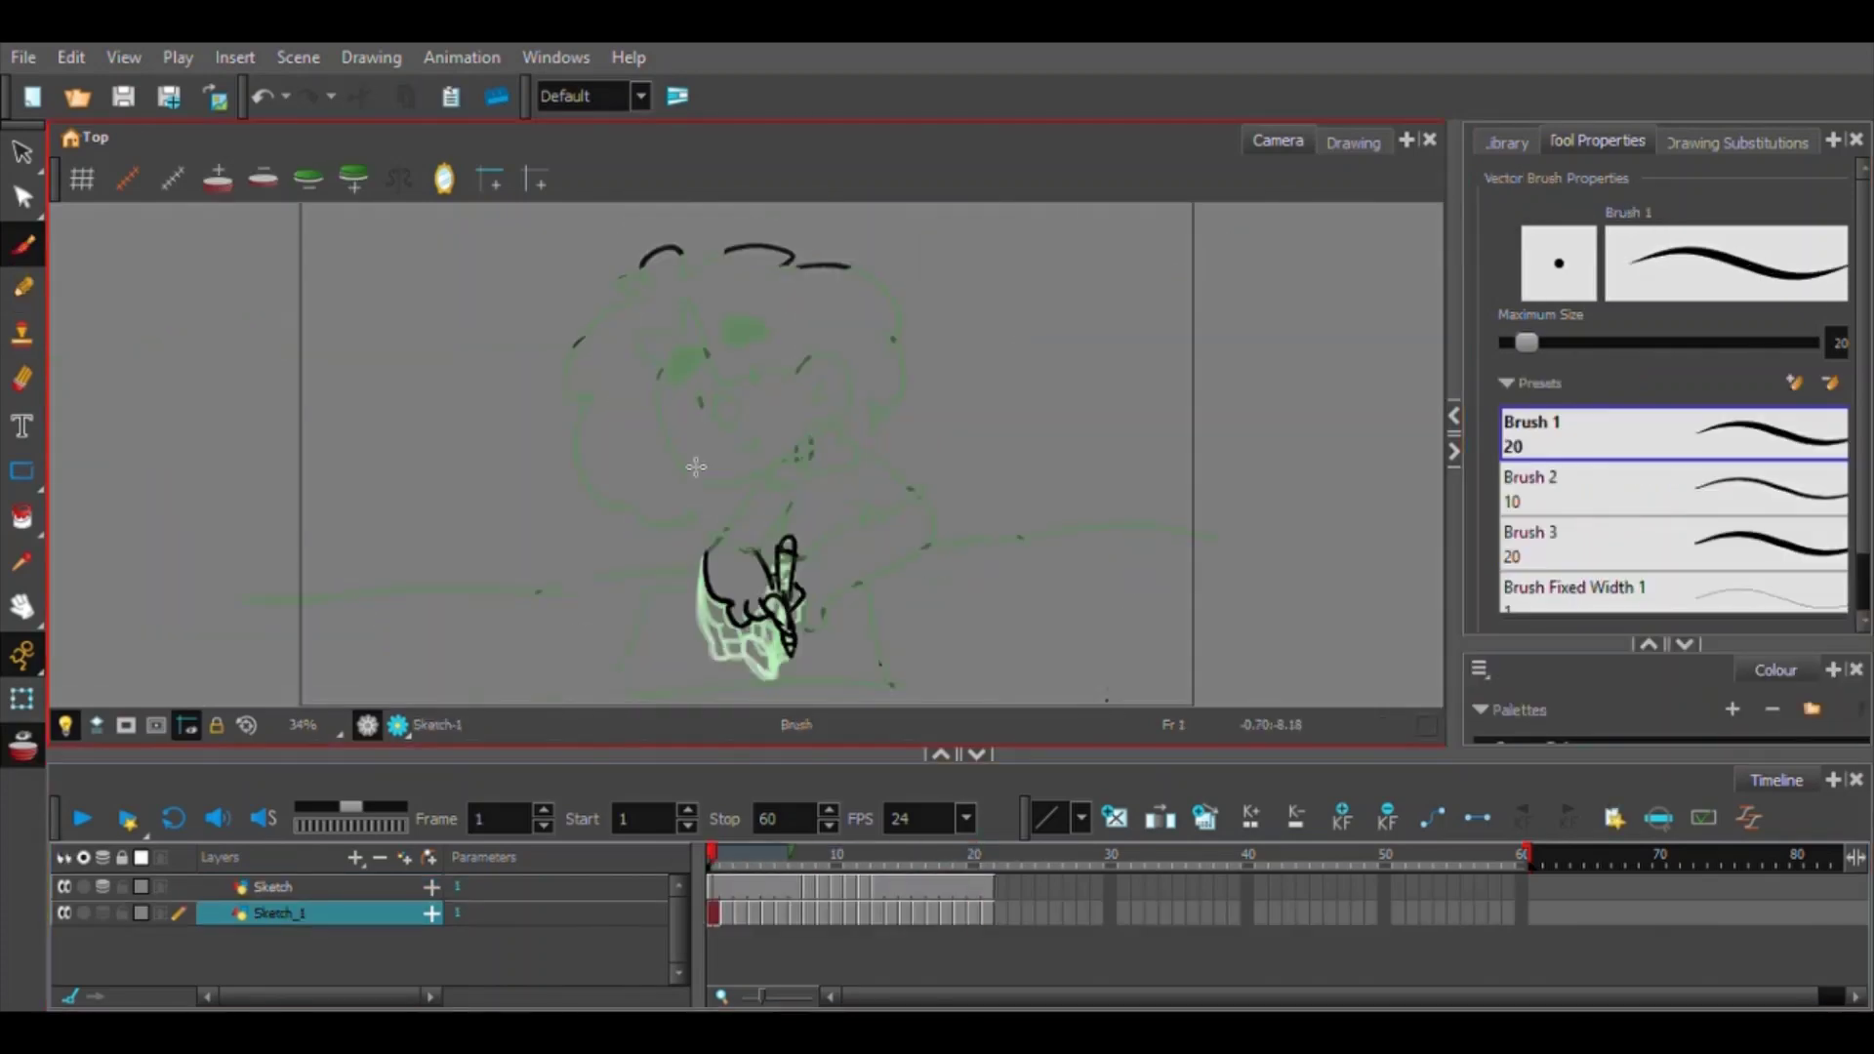
{"action": "left_click", "coordinate": [717, 884]}
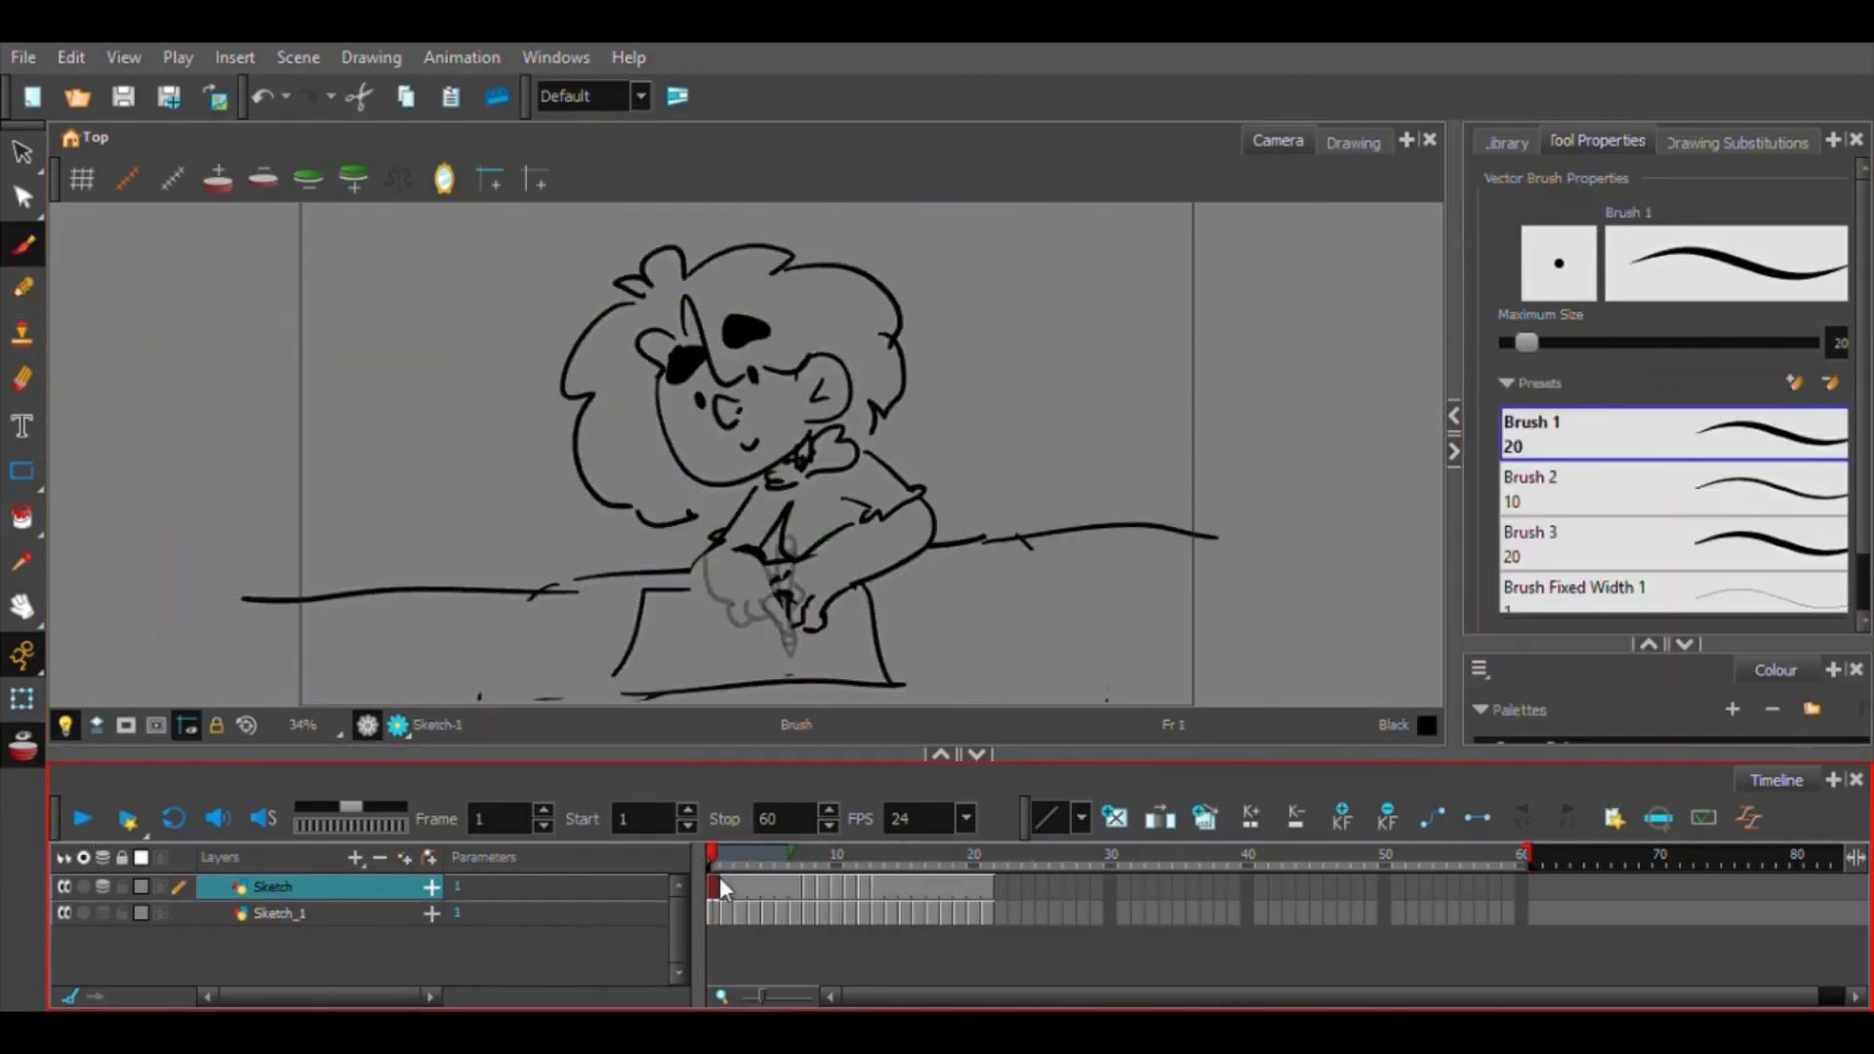
{"action": "left_click", "coordinate": [714, 914]}
{"action": "left_click", "coordinate": [727, 919]}
{"action": "left_click", "coordinate": [741, 920]}
{"action": "left_click", "coordinate": [755, 922]}
{"action": "left_click", "coordinate": [738, 913]}
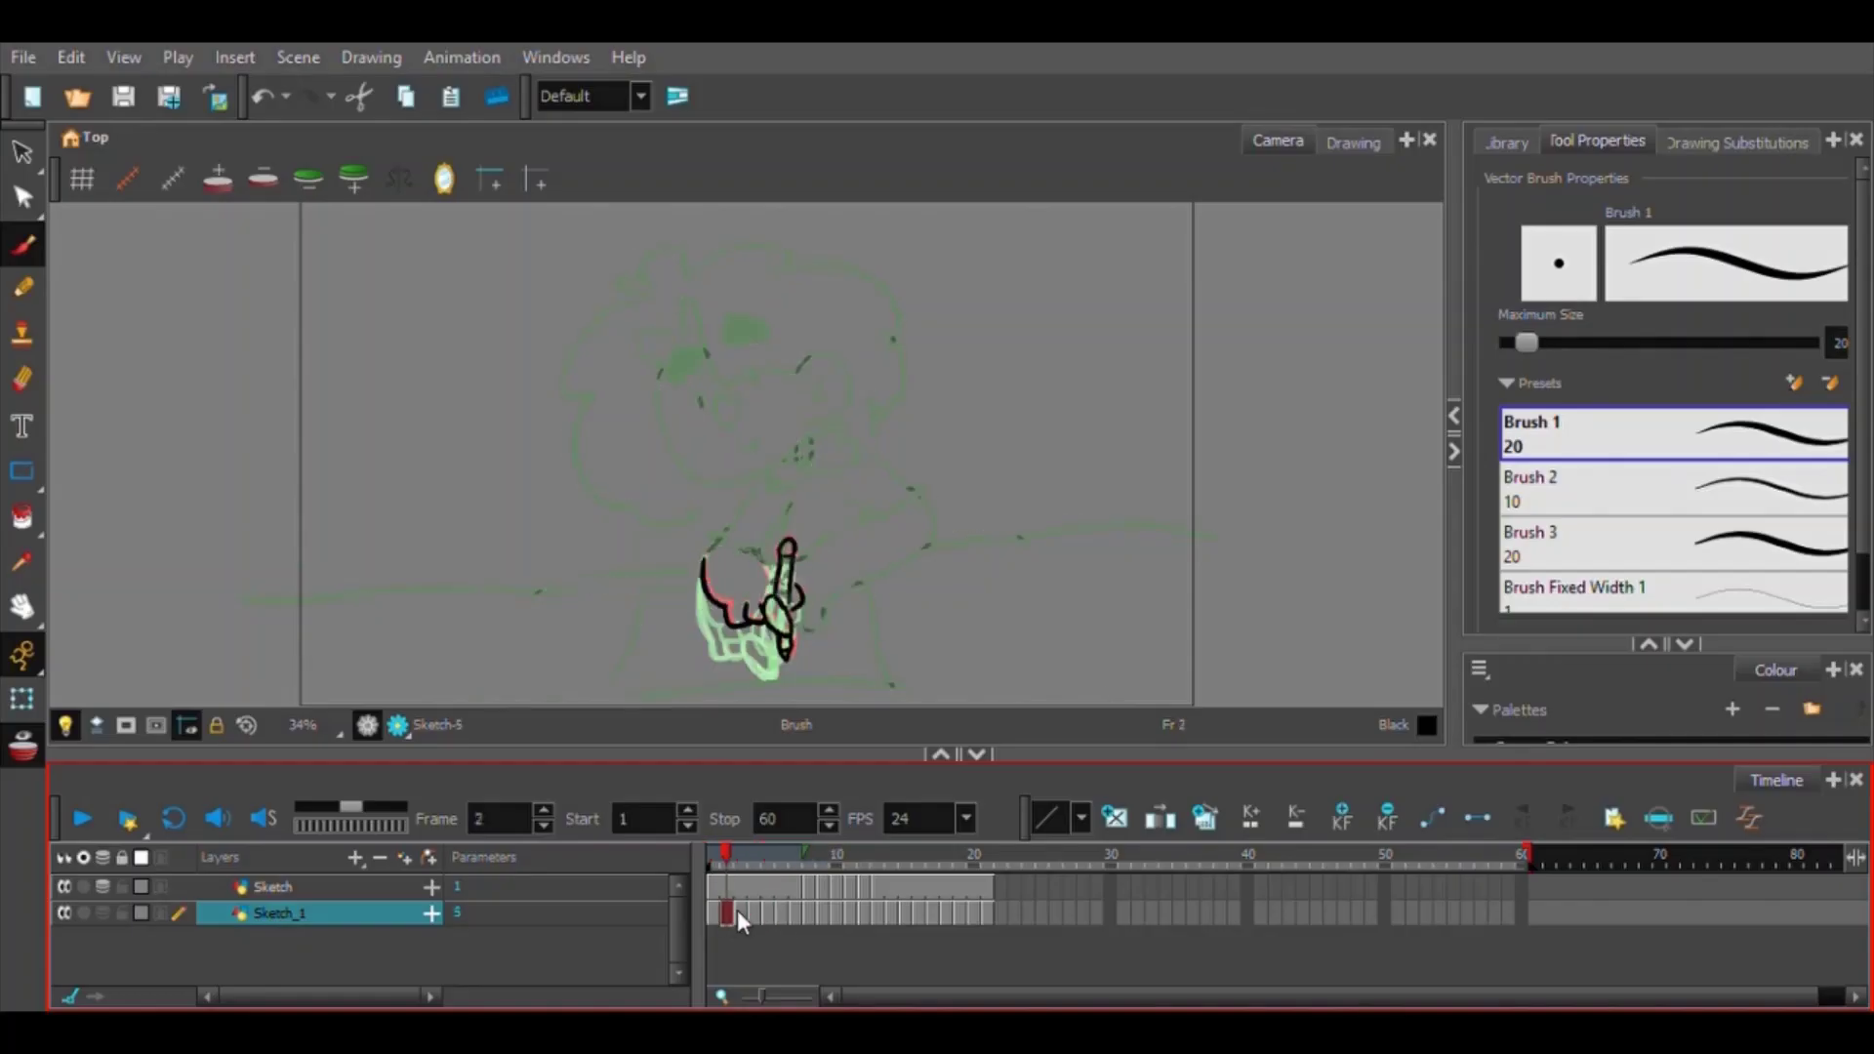
Clear the hand on frame 3 of Sketch_1 and rough in a new back of the hand, fingers and pencil.
{"action": "scroll", "coordinate": [805, 683], "scroll_direction": "up", "scroll_amount": 5}
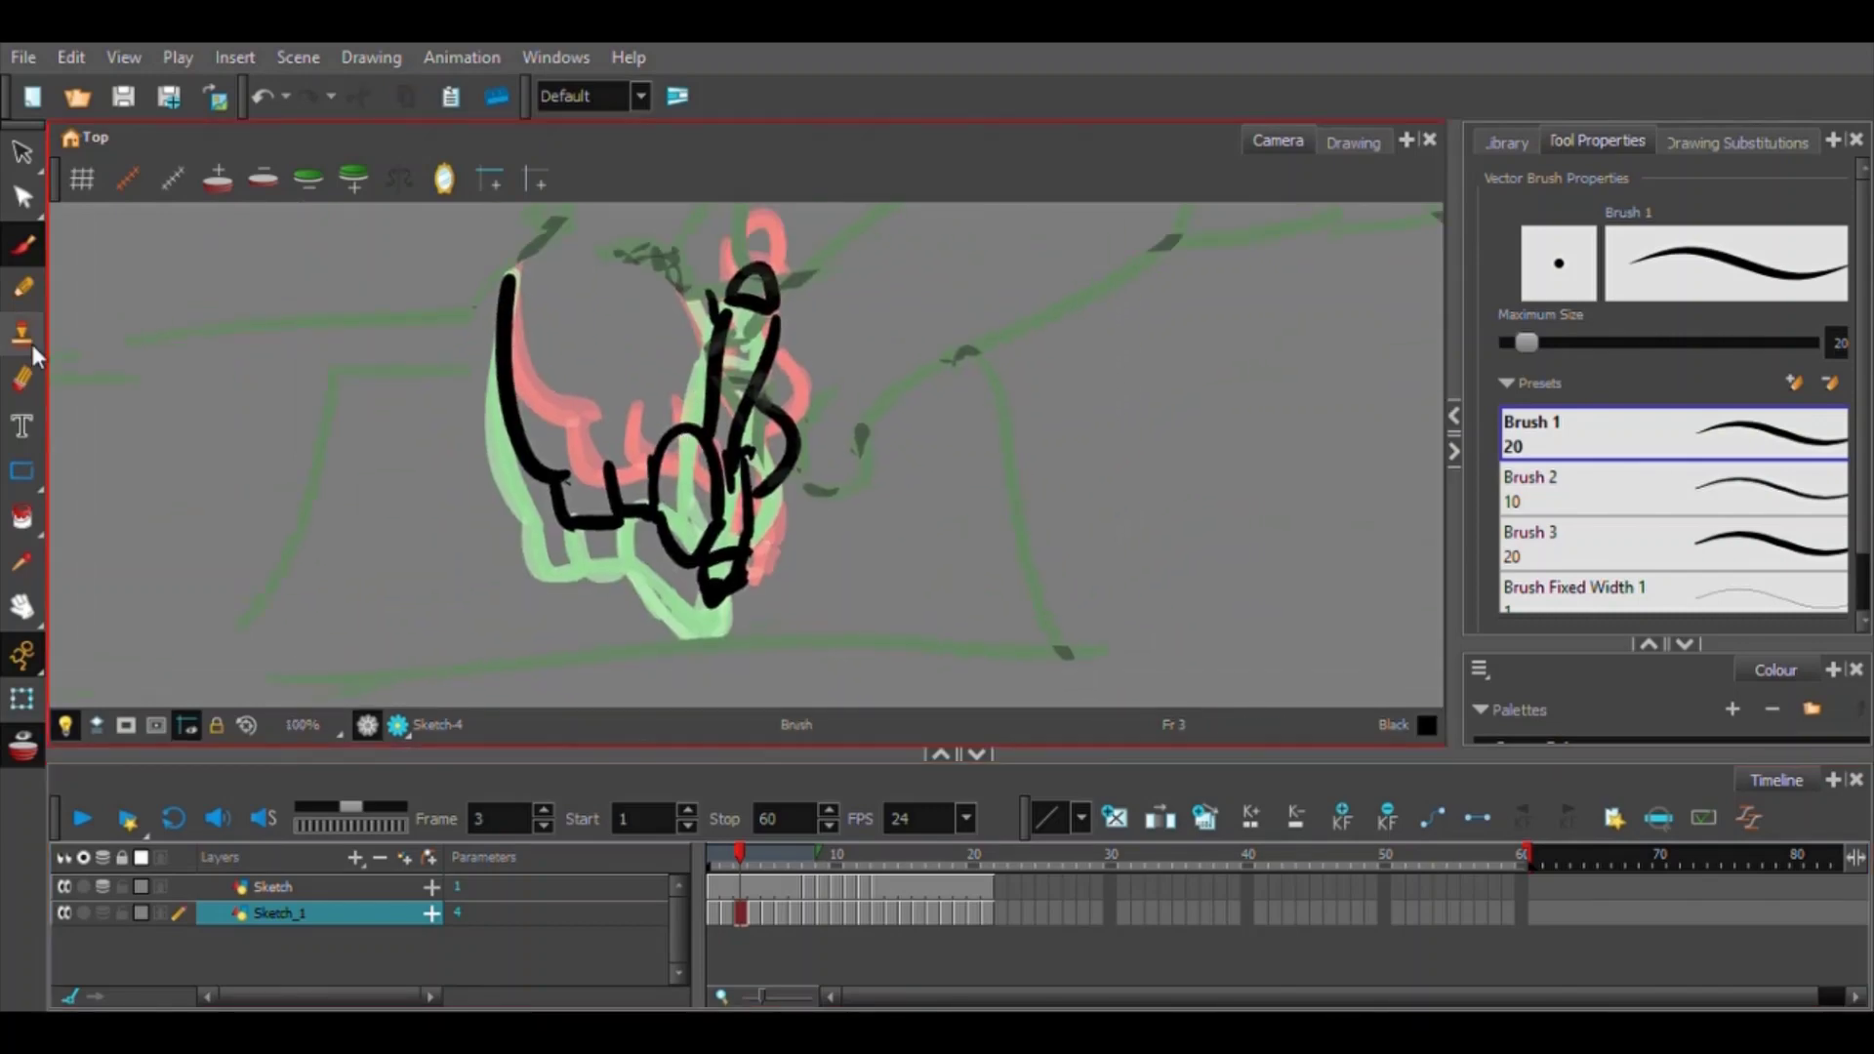
{"action": "left_click", "coordinate": [23, 378]}
{"action": "mouse_move", "coordinate": [502, 283]}
{"action": "left_mouse_down"}
{"action": "mouse_move", "coordinate": [756, 322]}
{"action": "mouse_move", "coordinate": [558, 500]}
{"action": "left_mouse_up"}
{"action": "left_click", "coordinate": [25, 244]}
{"action": "key", "text": "ctrl+z"}
{"action": "mouse_move", "coordinate": [500, 283]}
{"action": "left_mouse_down"}
{"action": "mouse_move", "coordinate": [544, 461]}
{"action": "mouse_move", "coordinate": [680, 564]}
{"action": "mouse_move", "coordinate": [758, 298]}
{"action": "left_mouse_up"}
{"action": "left_click_drag", "start_coordinate": [707, 339], "coordinate": [756, 344]}
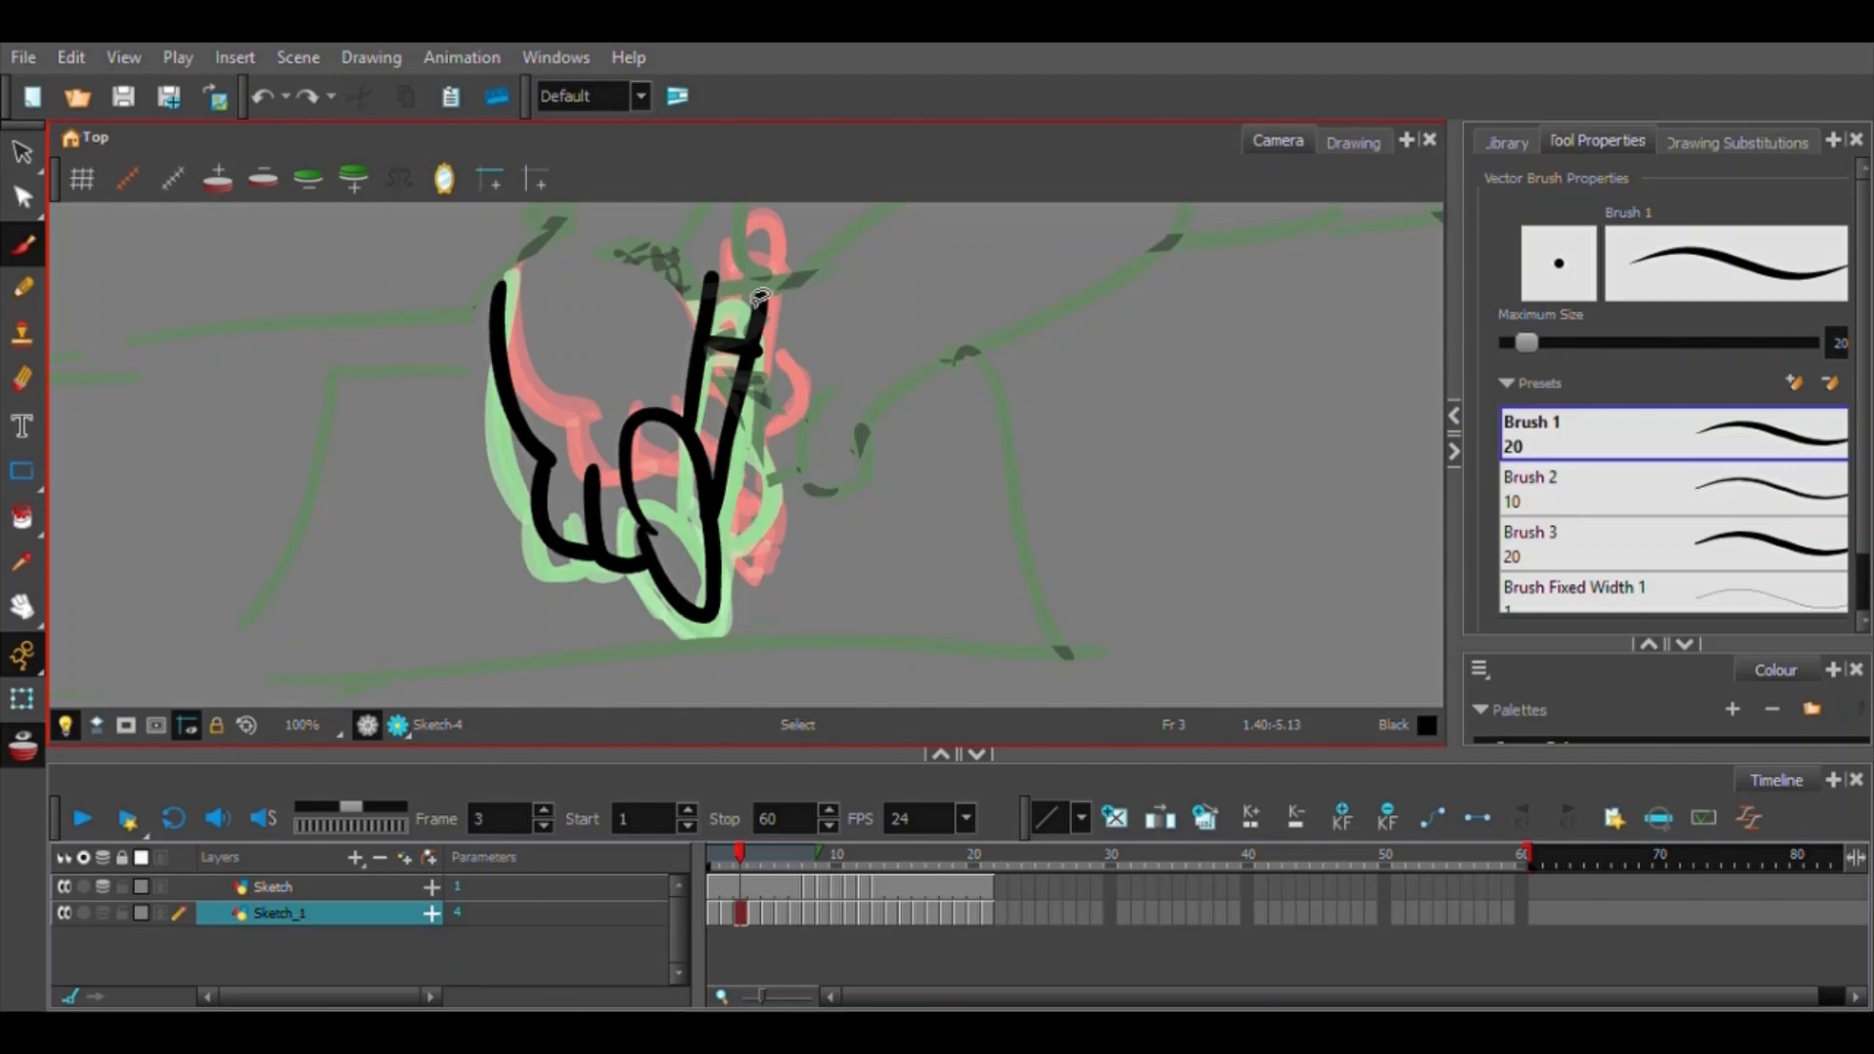
Undo the latest hand strokes on frame 3 and redraw the hand outline, index finger, thumb and pencil.
{"action": "key", "text": "ctrl+z"}
{"action": "key", "text": "ctrl+z"}
{"action": "key", "text": "ctrl+z"}
{"action": "mouse_move", "coordinate": [502, 262]}
{"action": "left_mouse_down"}
{"action": "mouse_move", "coordinate": [519, 444]}
{"action": "mouse_move", "coordinate": [590, 551]}
{"action": "mouse_move", "coordinate": [670, 583]}
{"action": "mouse_move", "coordinate": [712, 559]}
{"action": "left_mouse_up"}
{"action": "key", "text": "ctrl+z"}
{"action": "left_click_drag", "start_coordinate": [687, 442], "coordinate": [734, 256]}
{"action": "left_click_drag", "start_coordinate": [734, 256], "coordinate": [720, 552]}
{"action": "left_click_drag", "start_coordinate": [784, 234], "coordinate": [742, 522]}
{"action": "left_click_drag", "start_coordinate": [690, 619], "coordinate": [697, 494]}
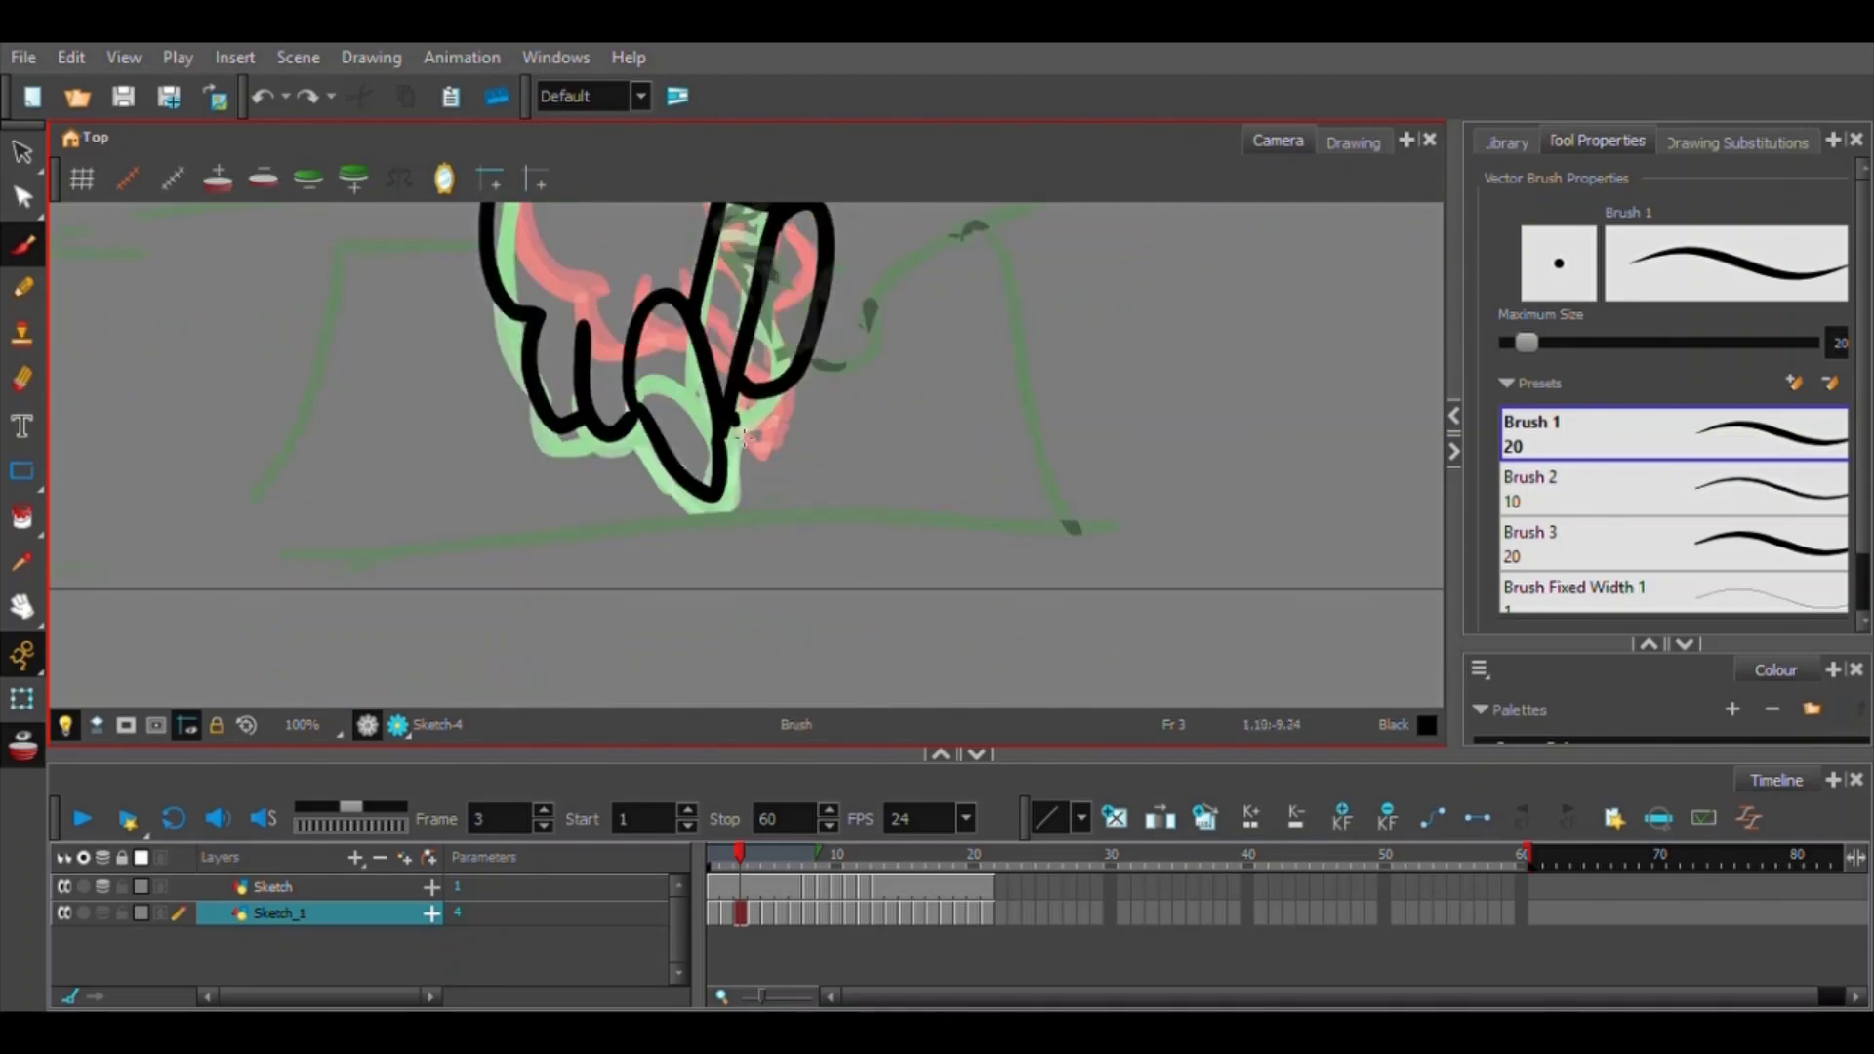
Undo the recent hand strokes on frame 3 of Sketch_1 and try new outlines for the back of the hand and curled fingers.
{"action": "key", "text": "ctrl+z"}
{"action": "key", "text": "ctrl+z"}
{"action": "mouse_move", "coordinate": [706, 427]}
{"action": "left_mouse_down"}
{"action": "mouse_move", "coordinate": [685, 493]}
{"action": "mouse_move", "coordinate": [629, 478]}
{"action": "left_mouse_up"}
{"action": "key", "text": "ctrl+z"}
{"action": "key", "text": "ctrl+z"}
{"action": "key", "text": "ctrl+z"}
{"action": "key", "text": "ctrl+z"}
{"action": "key", "text": "ctrl+z"}
{"action": "left_click_drag", "start_coordinate": [608, 364], "coordinate": [691, 451]}
{"action": "key", "text": "ctrl+z"}
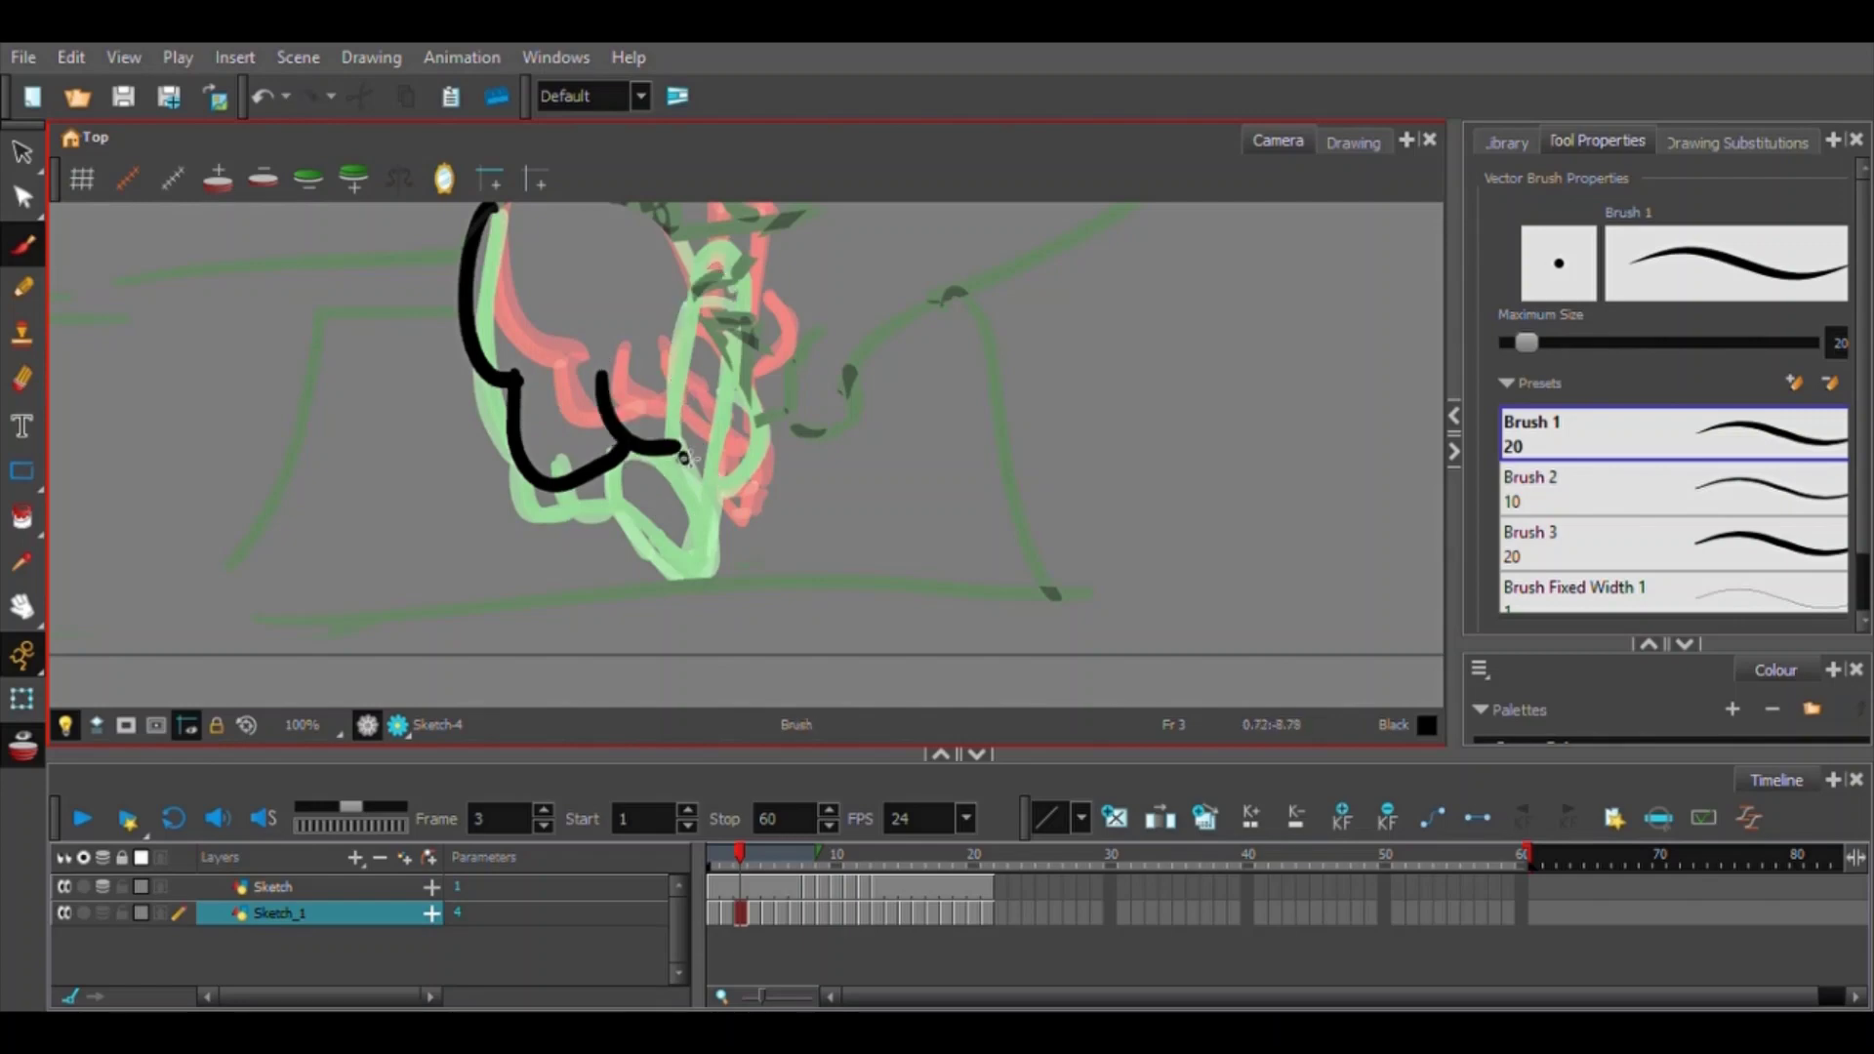
{"action": "key", "text": "ctrl+z"}
{"action": "key", "text": "ctrl+z"}
{"action": "left_click_drag", "start_coordinate": [512, 388], "coordinate": [584, 465]}
{"action": "left_click_drag", "start_coordinate": [576, 377], "coordinate": [733, 459]}
{"action": "key", "text": "ctrl+z"}
{"action": "key", "text": "ctrl+z"}
Rough in the upright pencil, its tip and the fingers around it on frame 3 of Sketch_1.
{"action": "left_click_drag", "start_coordinate": [698, 344], "coordinate": [706, 514]}
{"action": "left_click_drag", "start_coordinate": [771, 300], "coordinate": [737, 436]}
{"action": "left_click_drag", "start_coordinate": [742, 449], "coordinate": [667, 610]}
{"action": "mouse_move", "coordinate": [634, 385]}
{"action": "left_mouse_down"}
{"action": "mouse_move", "coordinate": [623, 512]}
{"action": "mouse_move", "coordinate": [695, 397]}
{"action": "left_mouse_up"}
{"action": "left_click_drag", "start_coordinate": [675, 283], "coordinate": [664, 478]}
{"action": "left_click_drag", "start_coordinate": [644, 613], "coordinate": [672, 545]}
{"action": "left_click_drag", "start_coordinate": [625, 552], "coordinate": [673, 545]}
{"action": "left_click_drag", "start_coordinate": [670, 476], "coordinate": [669, 534]}
{"action": "scroll", "coordinate": [807, 631], "scroll_direction": "down", "scroll_amount": 4}
{"action": "left_click", "coordinate": [739, 874]}
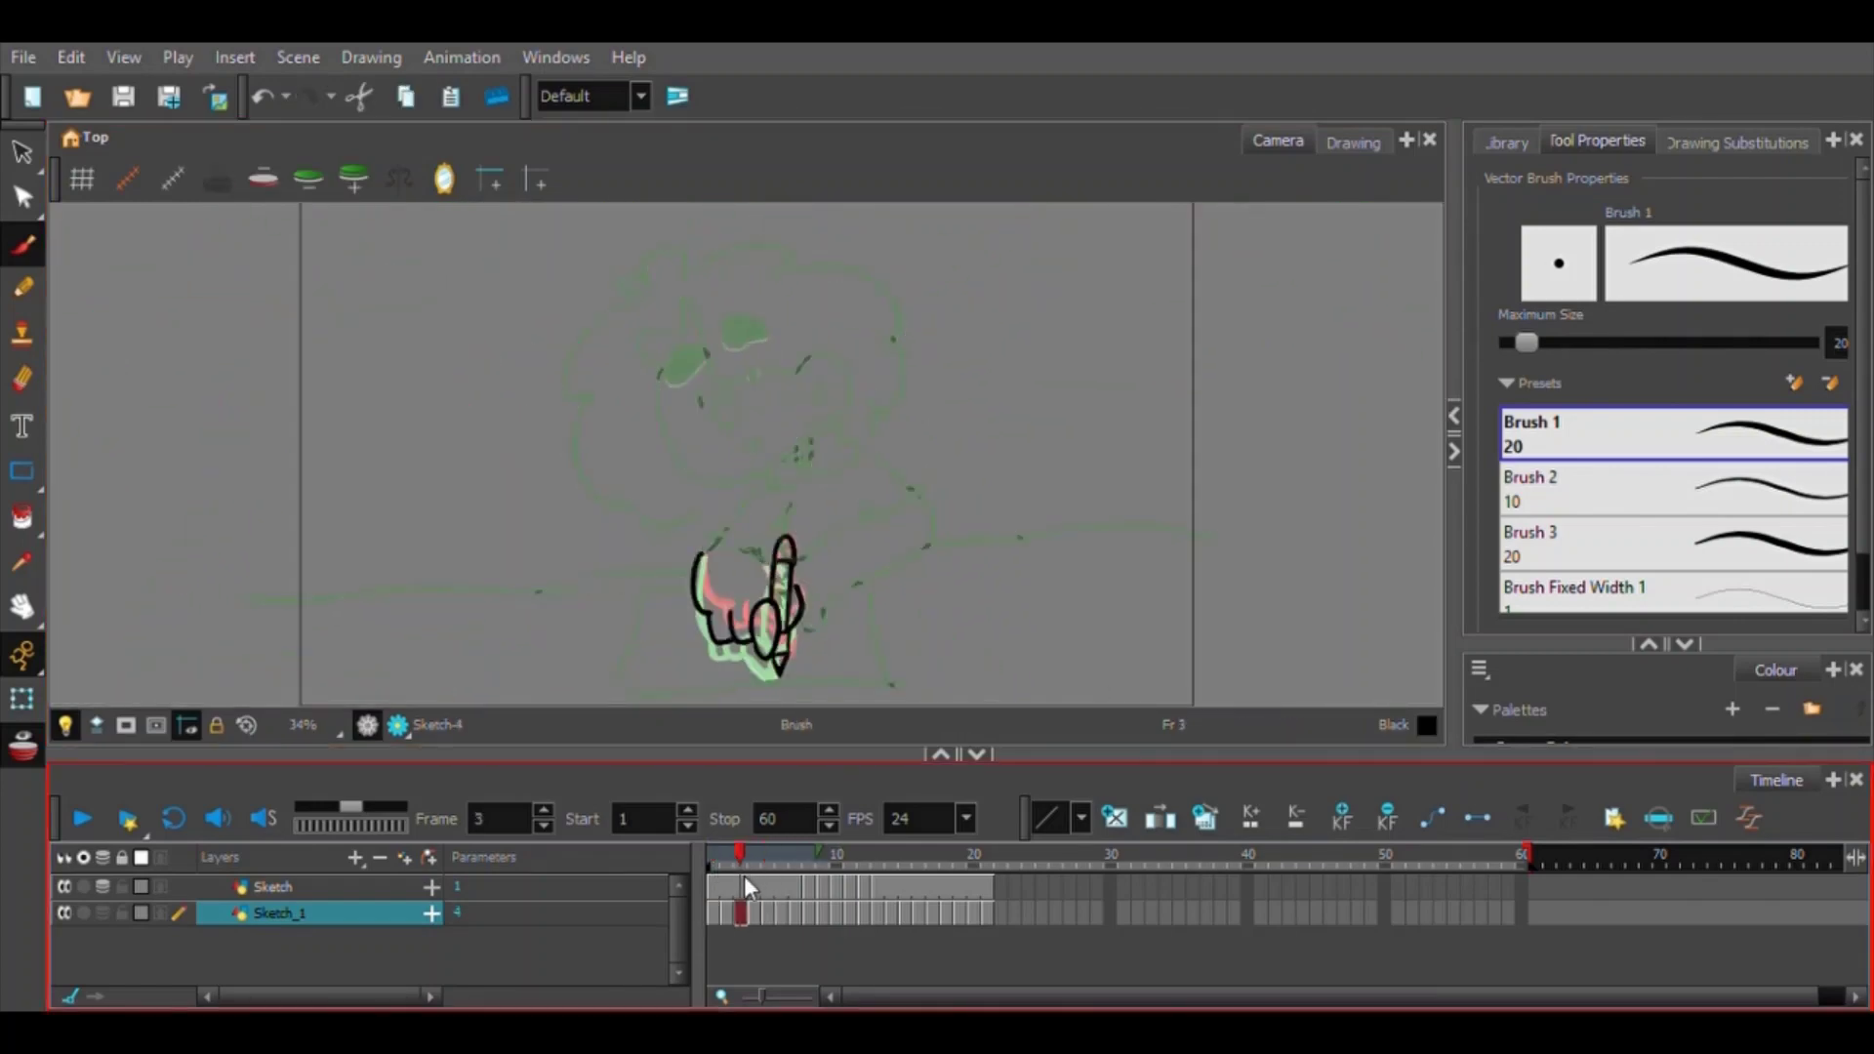
Try another version of the hand's back outline and a finger on frame 3 of Sketch_1.
{"action": "scroll", "coordinate": [878, 573], "scroll_direction": "up", "scroll_amount": 4}
{"action": "left_click_drag", "start_coordinate": [879, 573], "coordinate": [842, 293]}
{"action": "key", "text": "alt+e"}
{"action": "key", "text": "alt+b"}
{"action": "left_click_drag", "start_coordinate": [547, 307], "coordinate": [574, 512]}
{"action": "mouse_move", "coordinate": [740, 864]}
{"action": "left_mouse_down"}
{"action": "mouse_move", "coordinate": [767, 868]}
{"action": "mouse_move", "coordinate": [727, 892]}
{"action": "mouse_move", "coordinate": [739, 879]}
{"action": "left_mouse_up"}
{"action": "left_click_drag", "start_coordinate": [634, 480], "coordinate": [634, 403]}
Undo the earlier hand attempts on frame 3 of Sketch_1 and redraw the back of the hand, fingers, thumb and pencil.
{"action": "key", "text": "ctrl+z"}
{"action": "key", "text": "ctrl+z"}
{"action": "key", "text": "ctrl+z"}
{"action": "key", "text": "ctrl+z"}
{"action": "key", "text": "ctrl+z"}
{"action": "key", "text": "ctrl+z"}
{"action": "key", "text": "ctrl+z"}
{"action": "key", "text": "ctrl+z"}
{"action": "key", "text": "ctrl+z"}
{"action": "key", "text": "ctrl+z"}
{"action": "key", "text": "ctrl+z"}
{"action": "key", "text": "ctrl+z"}
{"action": "key", "text": "ctrl+z"}
{"action": "key", "text": "ctrl+z"}
{"action": "mouse_move", "coordinate": [548, 328]}
{"action": "left_mouse_down"}
{"action": "mouse_move", "coordinate": [641, 579]}
{"action": "mouse_move", "coordinate": [781, 508]}
{"action": "mouse_move", "coordinate": [701, 574]}
{"action": "left_mouse_up"}
{"action": "left_click_drag", "start_coordinate": [812, 338], "coordinate": [784, 492]}
{"action": "mouse_move", "coordinate": [751, 404]}
{"action": "left_mouse_down"}
{"action": "mouse_move", "coordinate": [803, 410]}
{"action": "mouse_move", "coordinate": [814, 338]}
{"action": "left_mouse_up"}
{"action": "left_click_drag", "start_coordinate": [804, 488], "coordinate": [800, 412]}
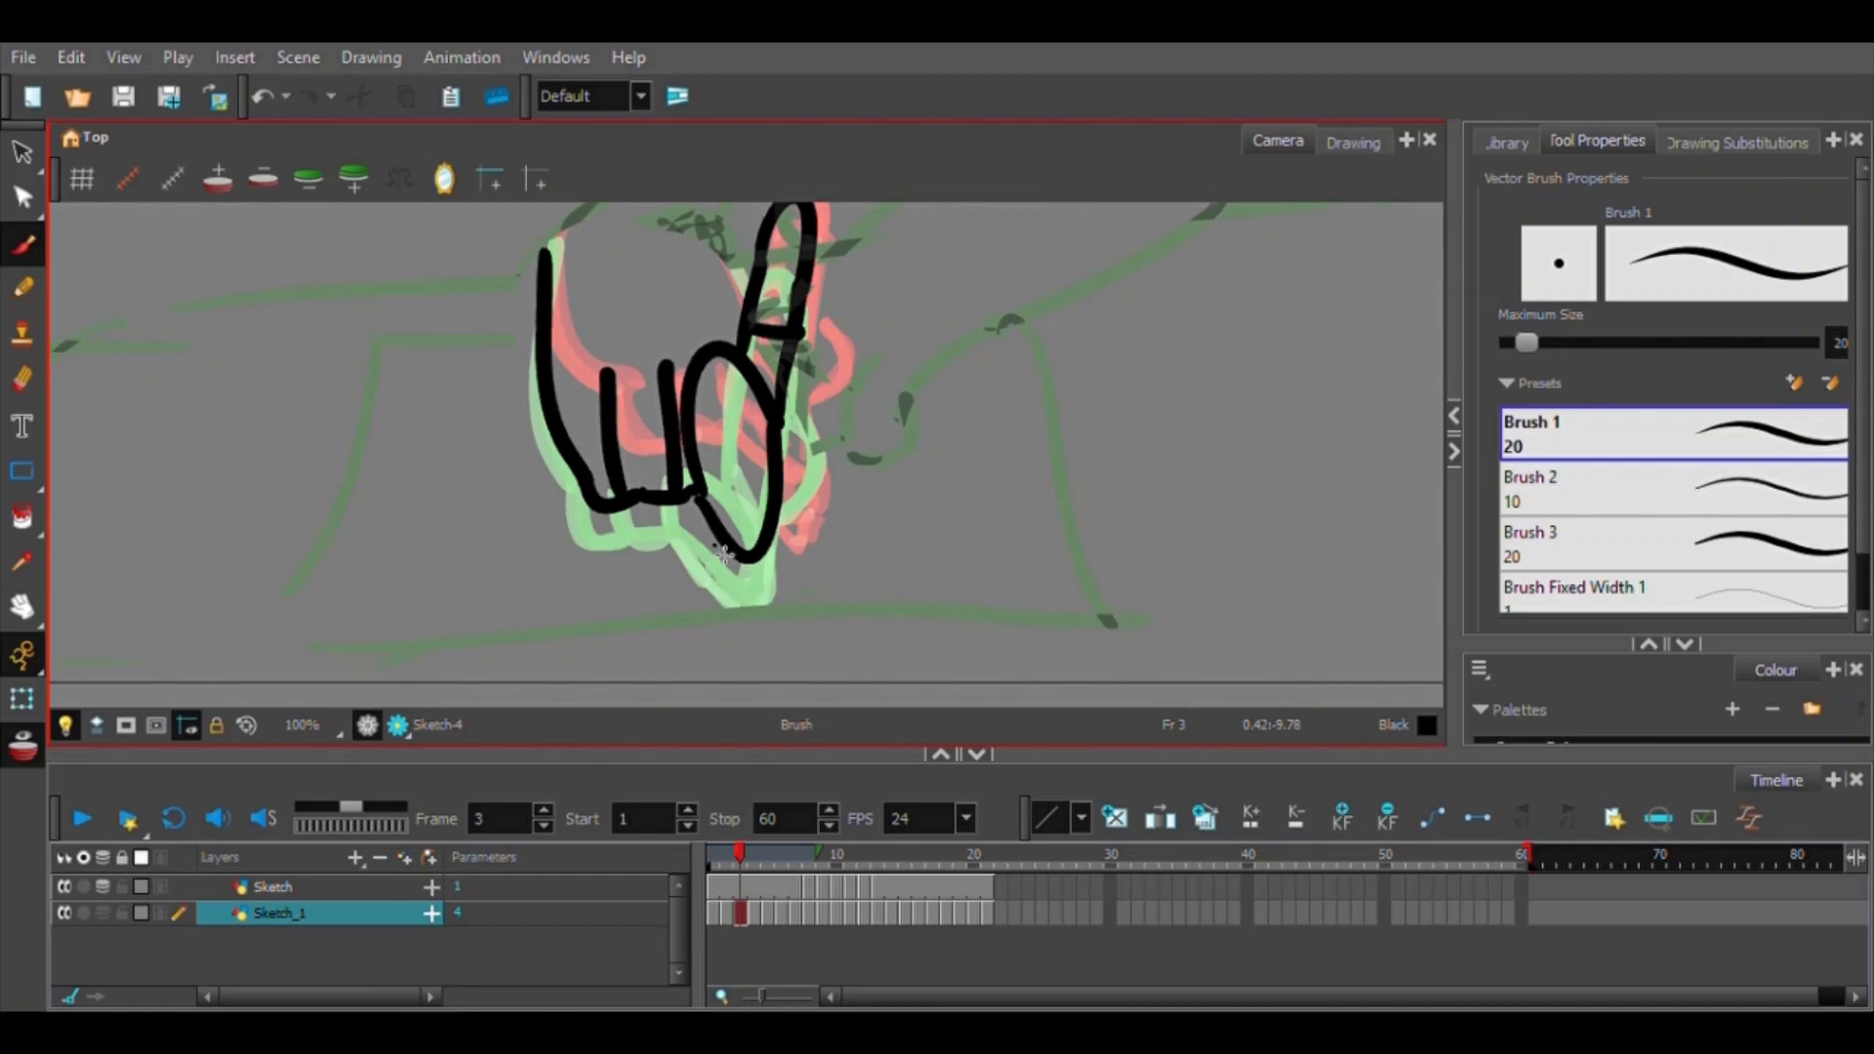
{"action": "left_click_drag", "start_coordinate": [751, 560], "coordinate": [771, 590]}
{"action": "left_click_drag", "start_coordinate": [781, 422], "coordinate": [796, 521]}
Compare the hand poses on frames 1 to 6 of Sketch_1.
{"action": "mouse_move", "coordinate": [740, 864]}
{"action": "left_mouse_down"}
{"action": "mouse_move", "coordinate": [766, 874]}
{"action": "mouse_move", "coordinate": [713, 870]}
{"action": "left_mouse_up"}
{"action": "scroll", "coordinate": [859, 544], "scroll_direction": "down", "scroll_amount": 3}
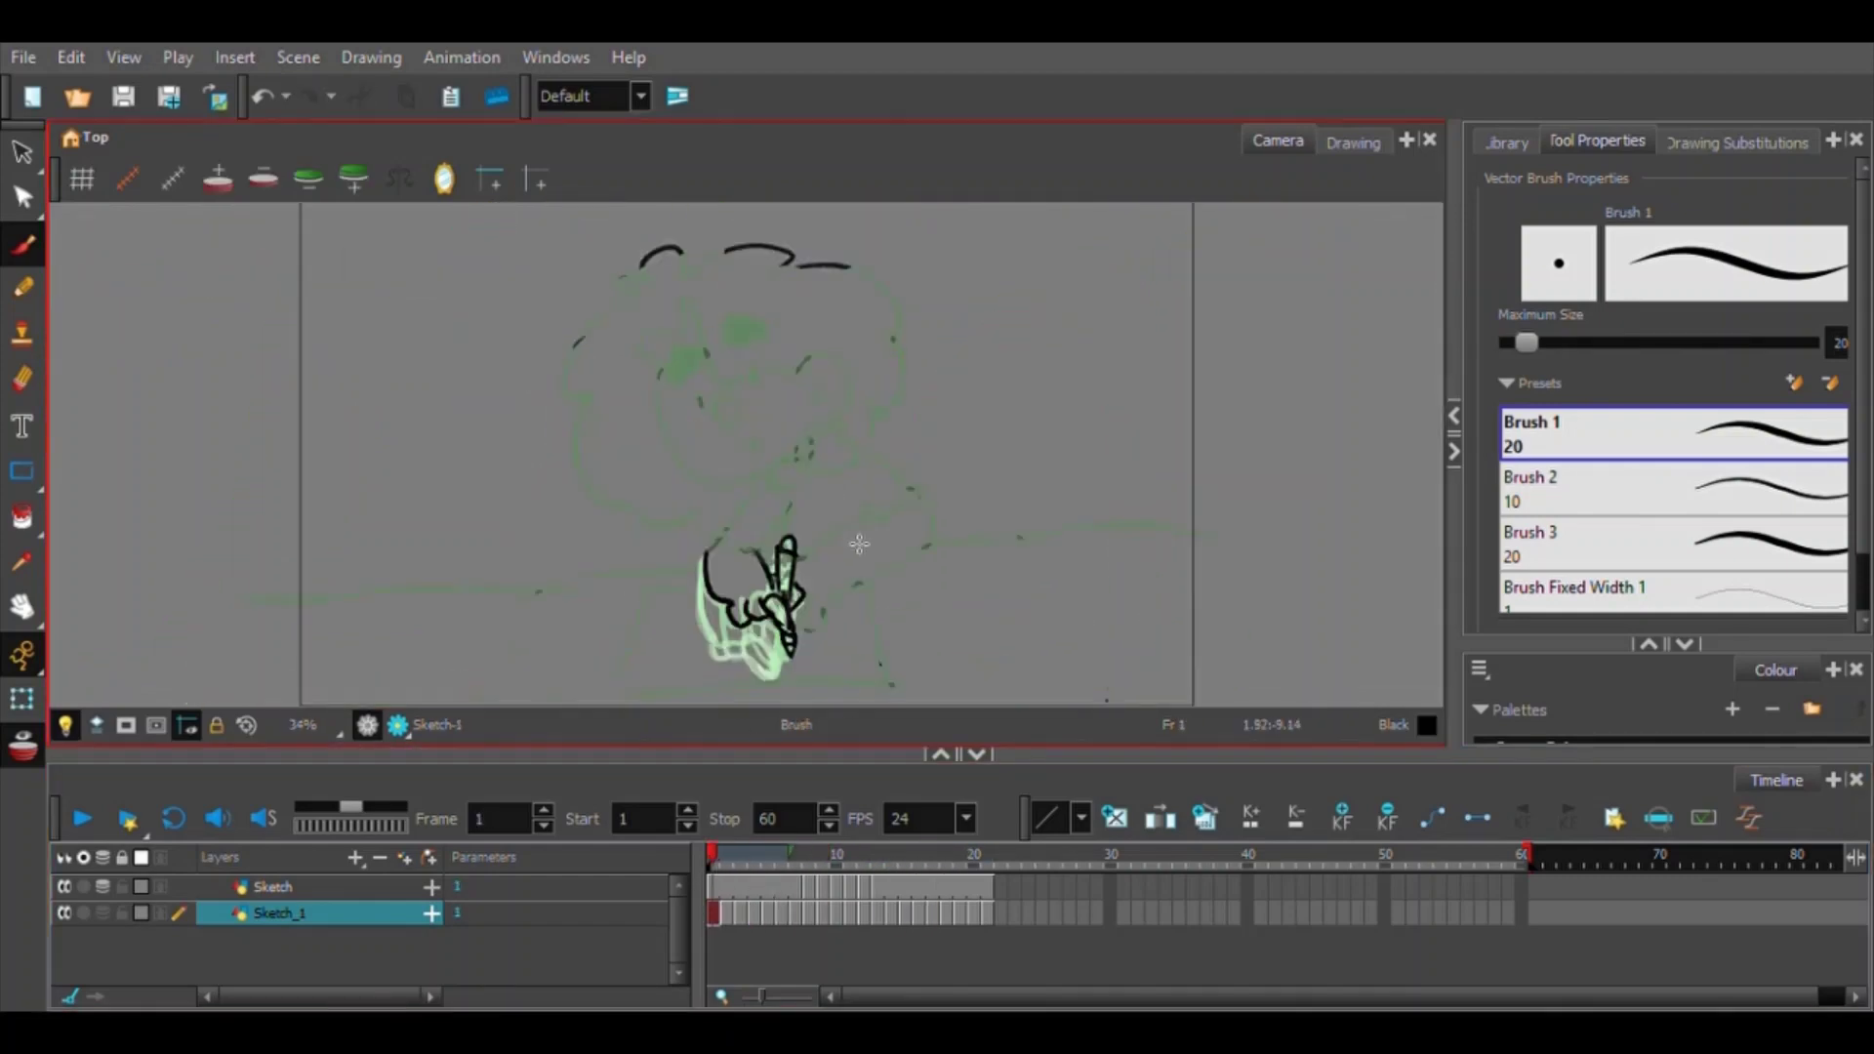
{"action": "left_click", "coordinate": [727, 867]}
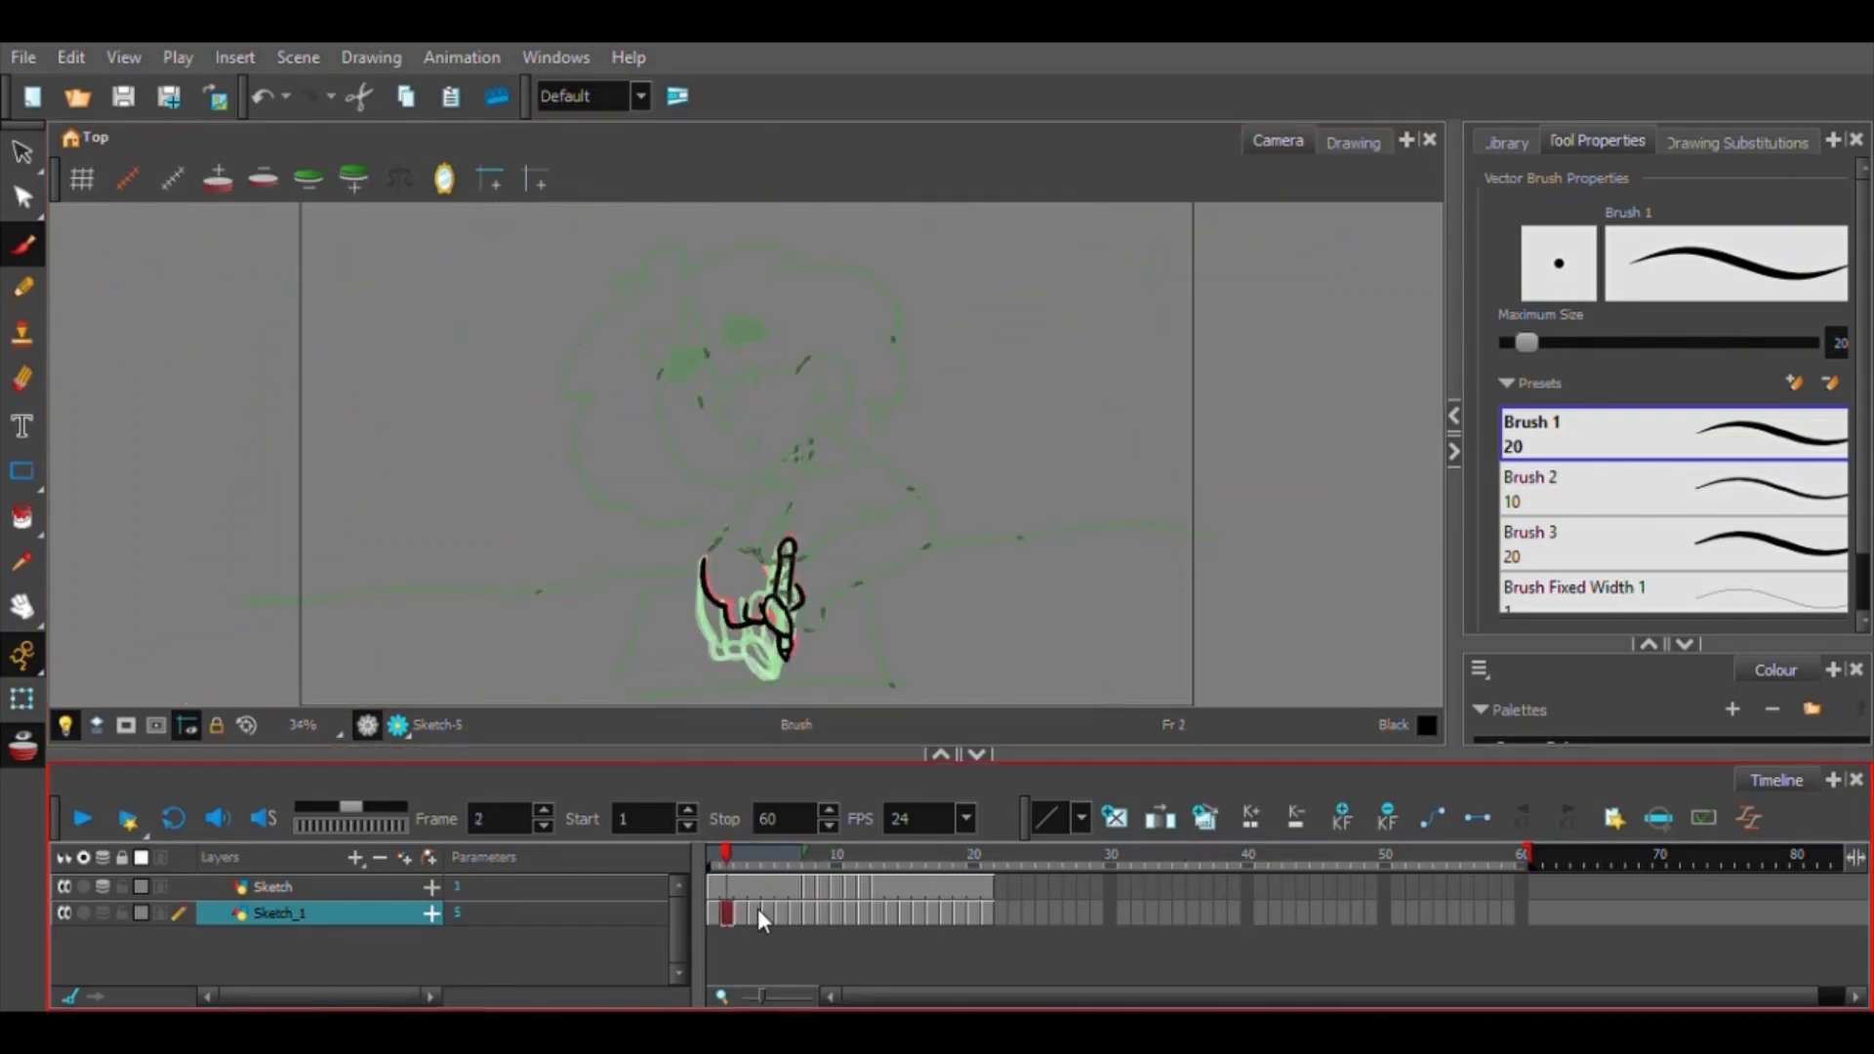
{"action": "left_click", "coordinate": [782, 857]}
{"action": "left_click_drag", "start_coordinate": [782, 857], "coordinate": [711, 880]}
{"action": "scroll", "coordinate": [895, 460], "scroll_direction": "up", "scroll_amount": 5}
{"action": "key", "text": "alt+e"}
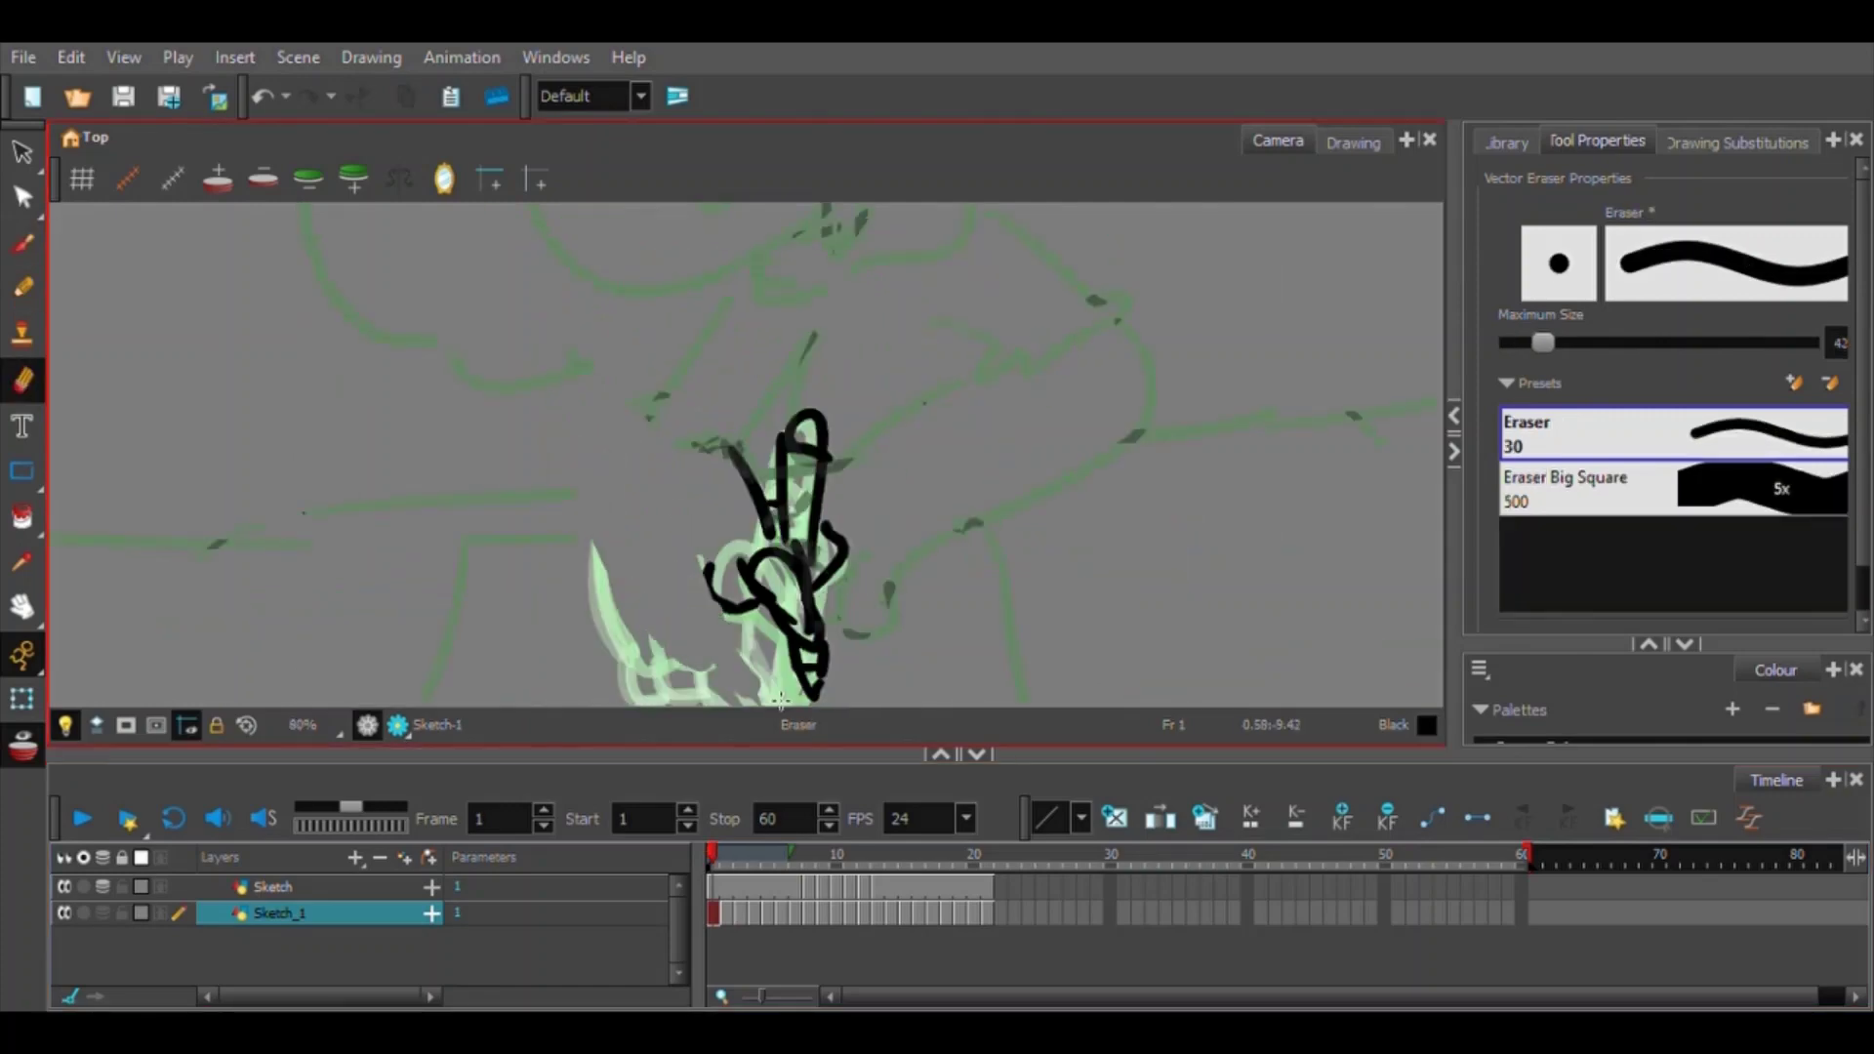
{"action": "key", "text": "ctrl+z"}
Redraw the in-between hand holding the pencil on frame 2 of Sketch_1, between the poses shown by the onion skin.
{"action": "left_click", "coordinate": [726, 866]}
{"action": "left_click", "coordinate": [22, 244]}
{"action": "left_click_drag", "start_coordinate": [607, 449], "coordinate": [693, 575]}
{"action": "left_click_drag", "start_coordinate": [658, 578], "coordinate": [773, 600]}
{"action": "key", "text": "ctrl+z"}
{"action": "key", "text": "ctrl+z"}
{"action": "key", "text": "ctrl+z"}
{"action": "mouse_move", "coordinate": [608, 453]}
{"action": "left_mouse_down"}
{"action": "mouse_move", "coordinate": [612, 483]}
{"action": "mouse_move", "coordinate": [778, 622]}
{"action": "mouse_move", "coordinate": [792, 593]}
{"action": "left_mouse_up"}
{"action": "left_click_drag", "start_coordinate": [793, 593], "coordinate": [677, 512]}
{"action": "left_click_drag", "start_coordinate": [647, 405], "coordinate": [681, 517]}
{"action": "left_click_drag", "start_coordinate": [647, 400], "coordinate": [644, 455]}
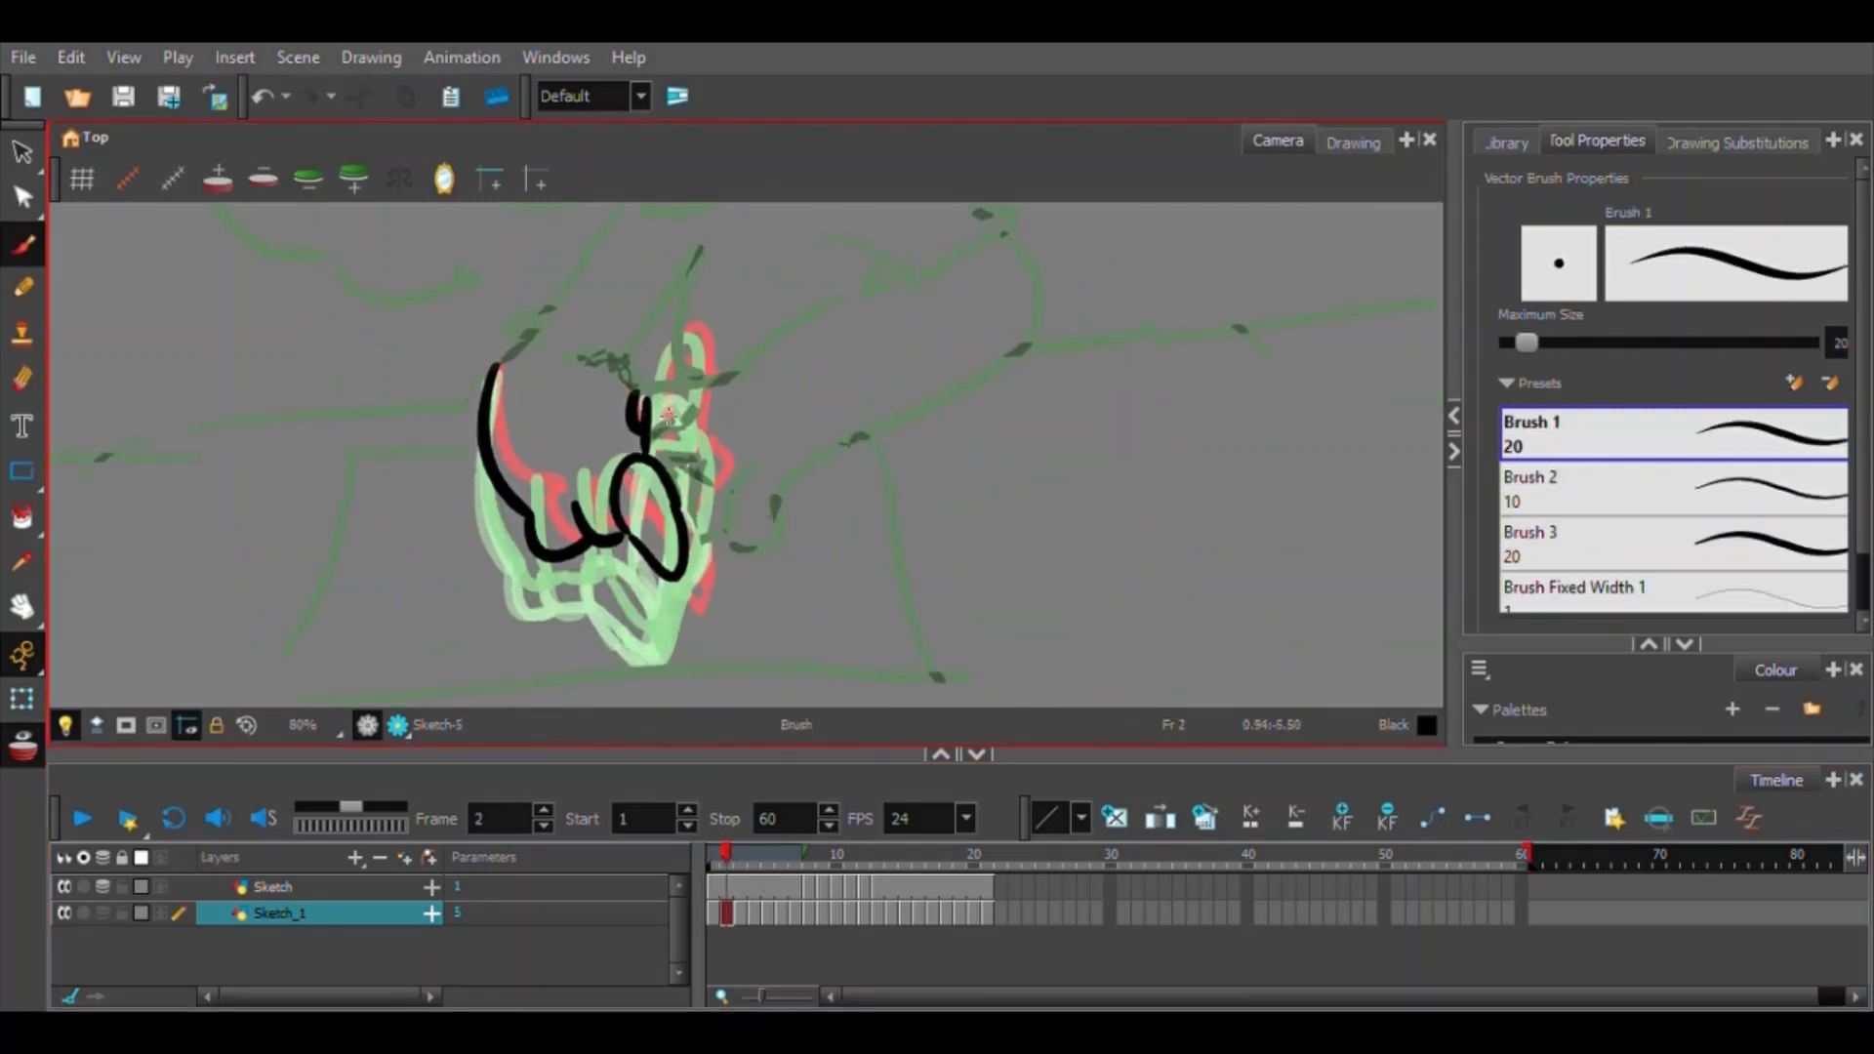
{"action": "key", "text": "ctrl+z"}
{"action": "scroll", "coordinate": [642, 420], "scroll_direction": "up", "scroll_amount": 1}
Erase the hand on frame 4 of Sketch_1 and redraw the back of the hand down to the lowest finger.
{"action": "left_click", "coordinate": [726, 867]}
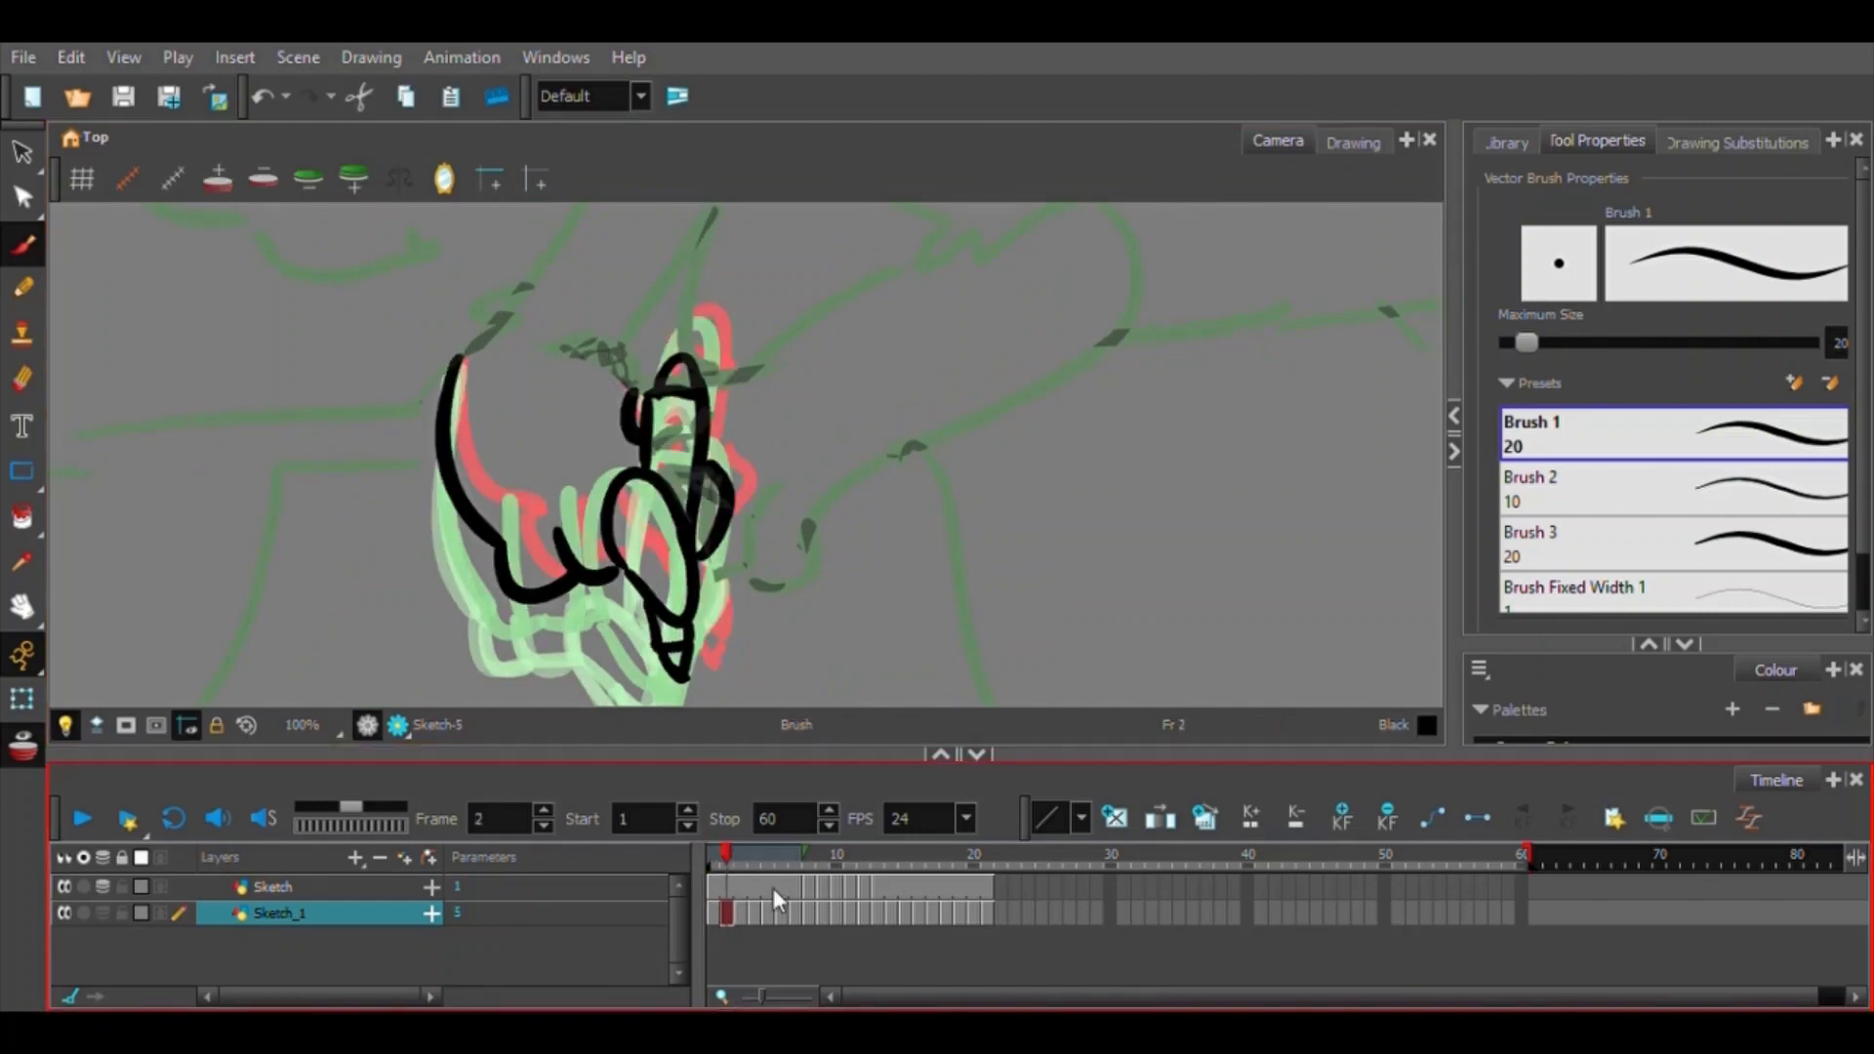
{"action": "left_click", "coordinate": [754, 867]}
{"action": "left_click", "coordinate": [19, 383]}
{"action": "left_click_drag", "start_coordinate": [455, 371], "coordinate": [645, 625]}
{"action": "left_click_drag", "start_coordinate": [857, 522], "coordinate": [795, 469]}
{"action": "left_click", "coordinate": [23, 244]}
{"action": "mouse_move", "coordinate": [365, 323]}
{"action": "left_mouse_down"}
{"action": "mouse_move", "coordinate": [403, 534]}
{"action": "mouse_move", "coordinate": [363, 510]}
{"action": "left_mouse_up"}
{"action": "key", "text": "ctrl+z"}
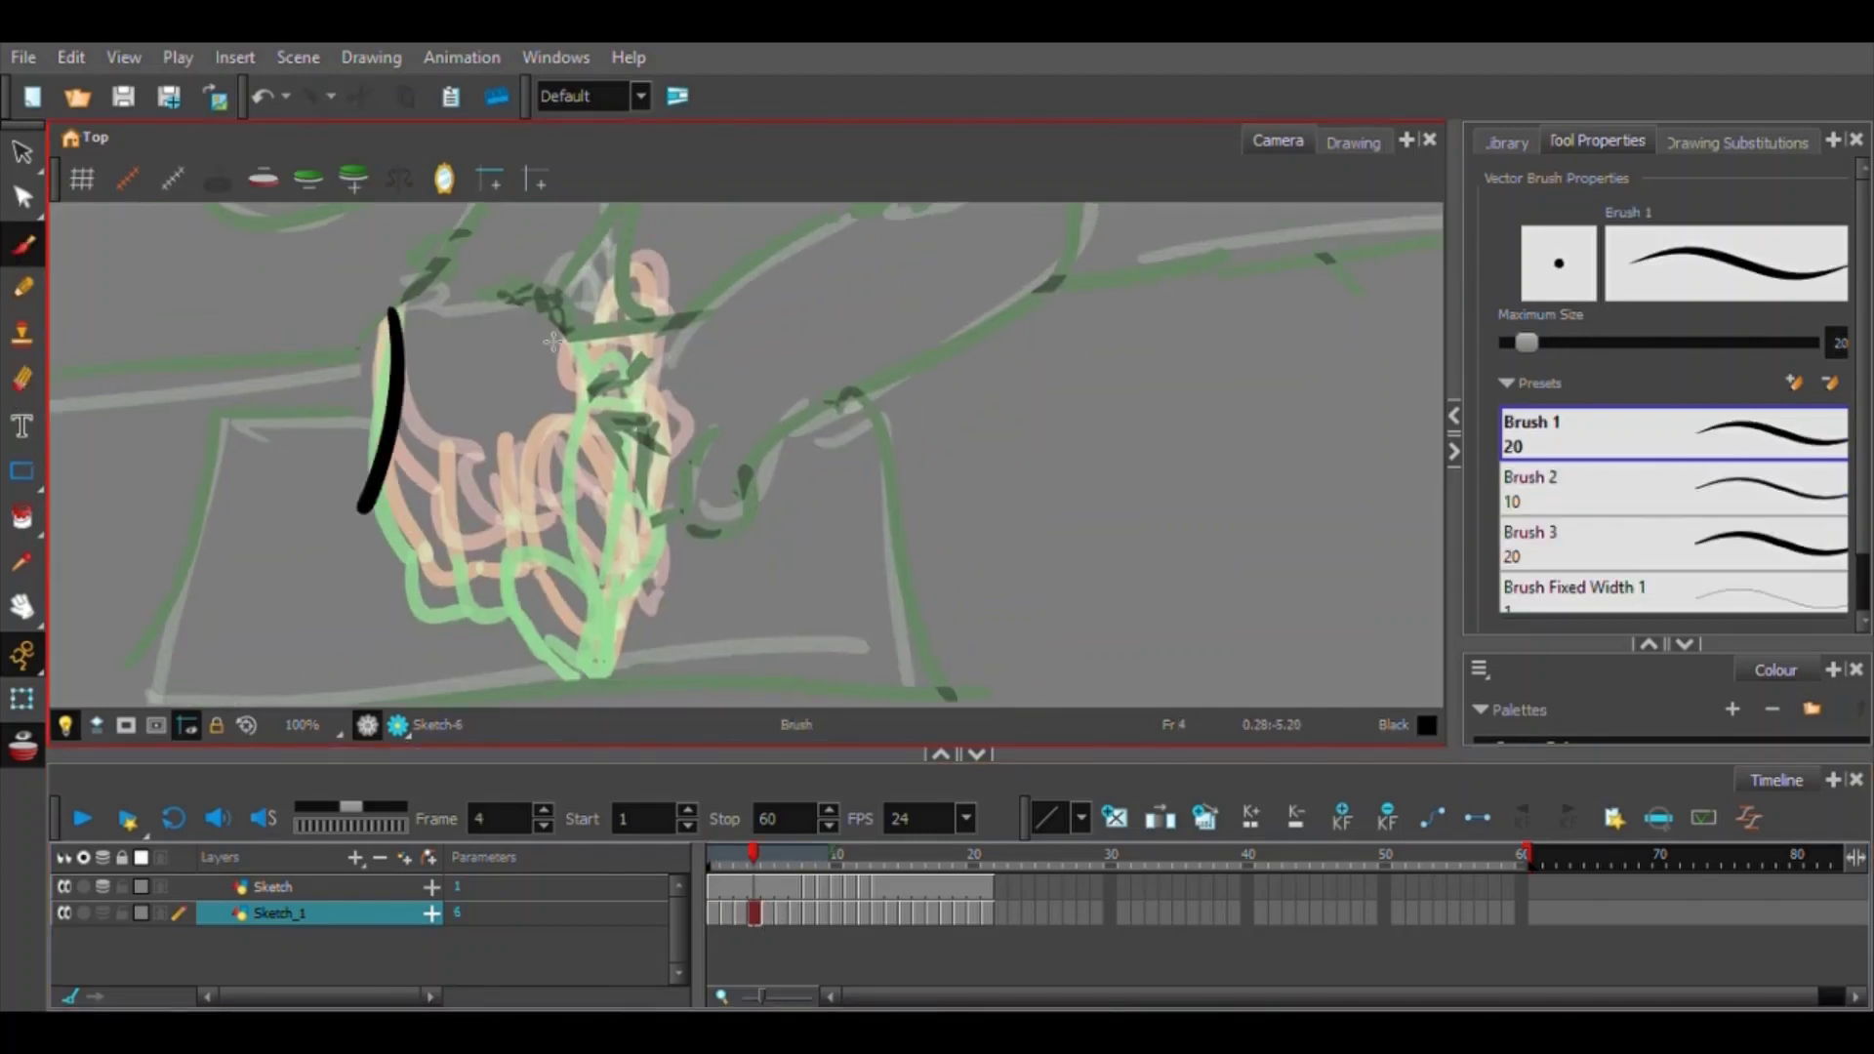
{"action": "key", "text": "ctrl+z"}
{"action": "key", "text": "ctrl+z"}
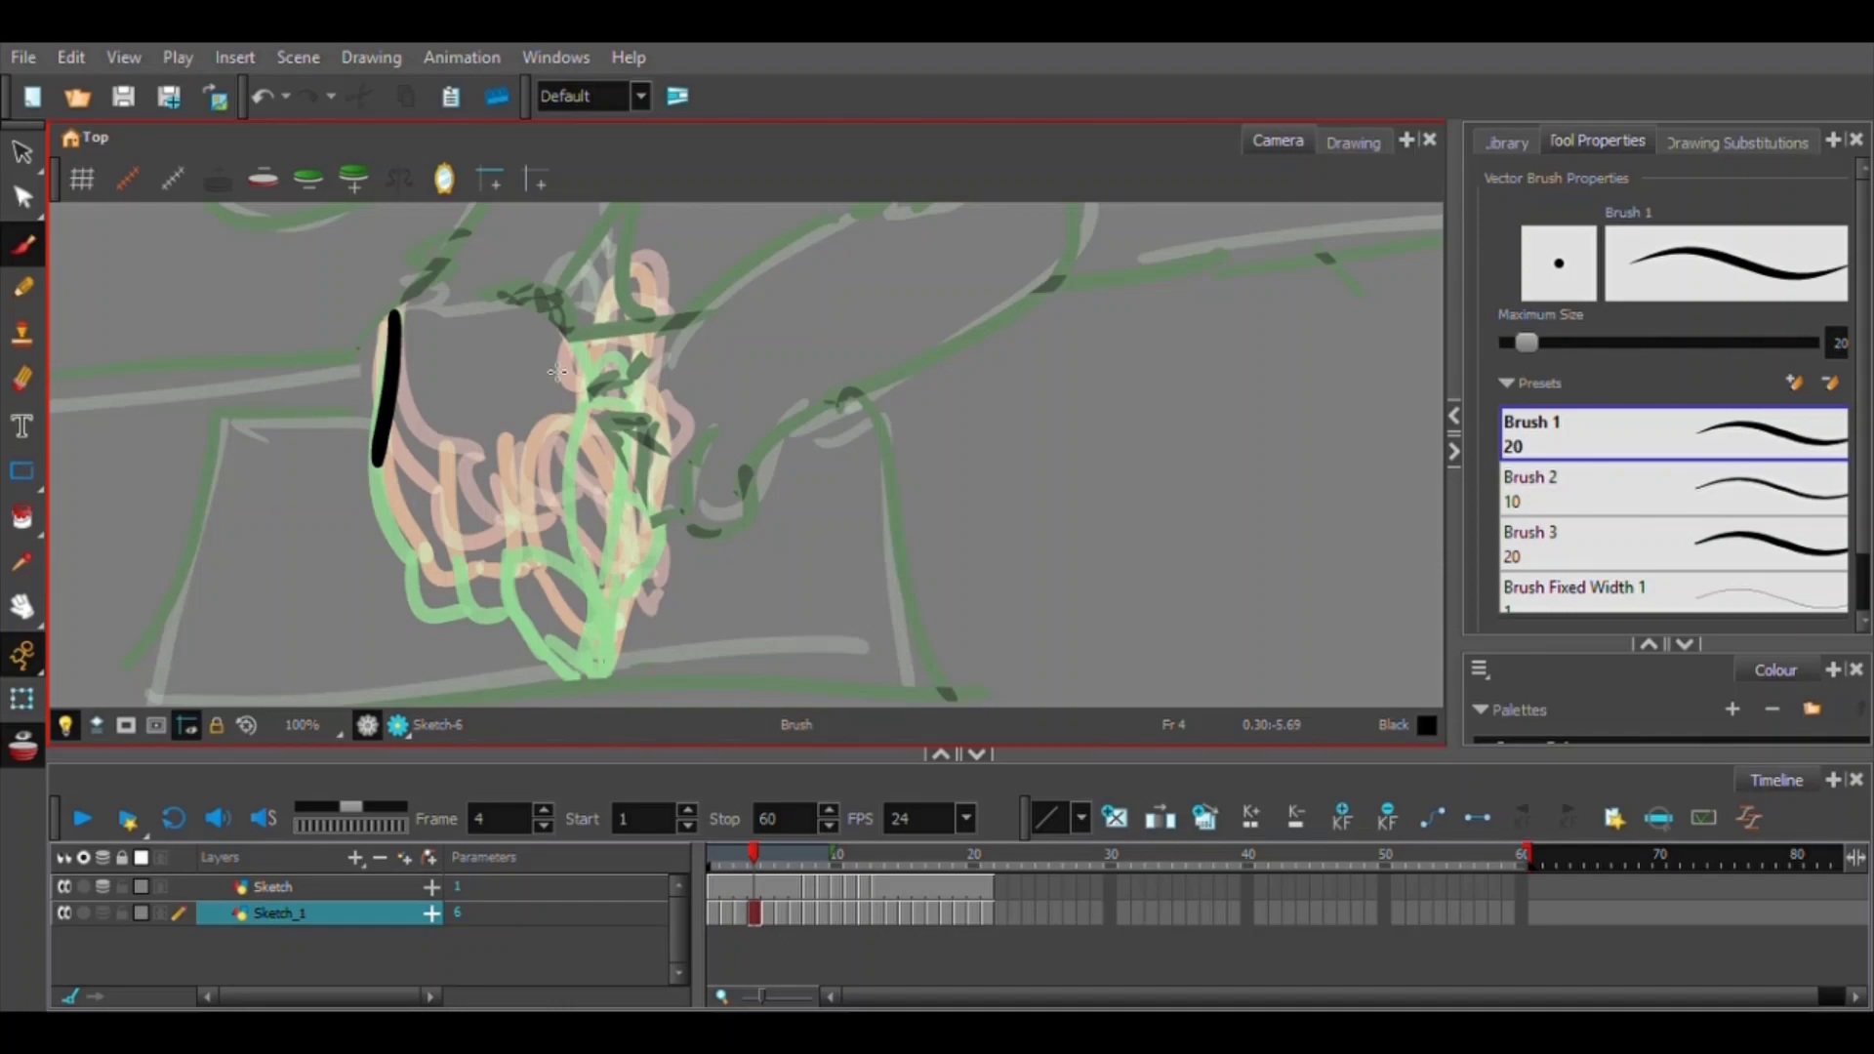
{"action": "key", "text": "ctrl+z"}
{"action": "key", "text": "ctrl+z"}
{"action": "mouse_move", "coordinate": [389, 309]}
{"action": "left_mouse_down"}
{"action": "mouse_move", "coordinate": [388, 527]}
{"action": "mouse_move", "coordinate": [484, 593]}
{"action": "left_mouse_up"}
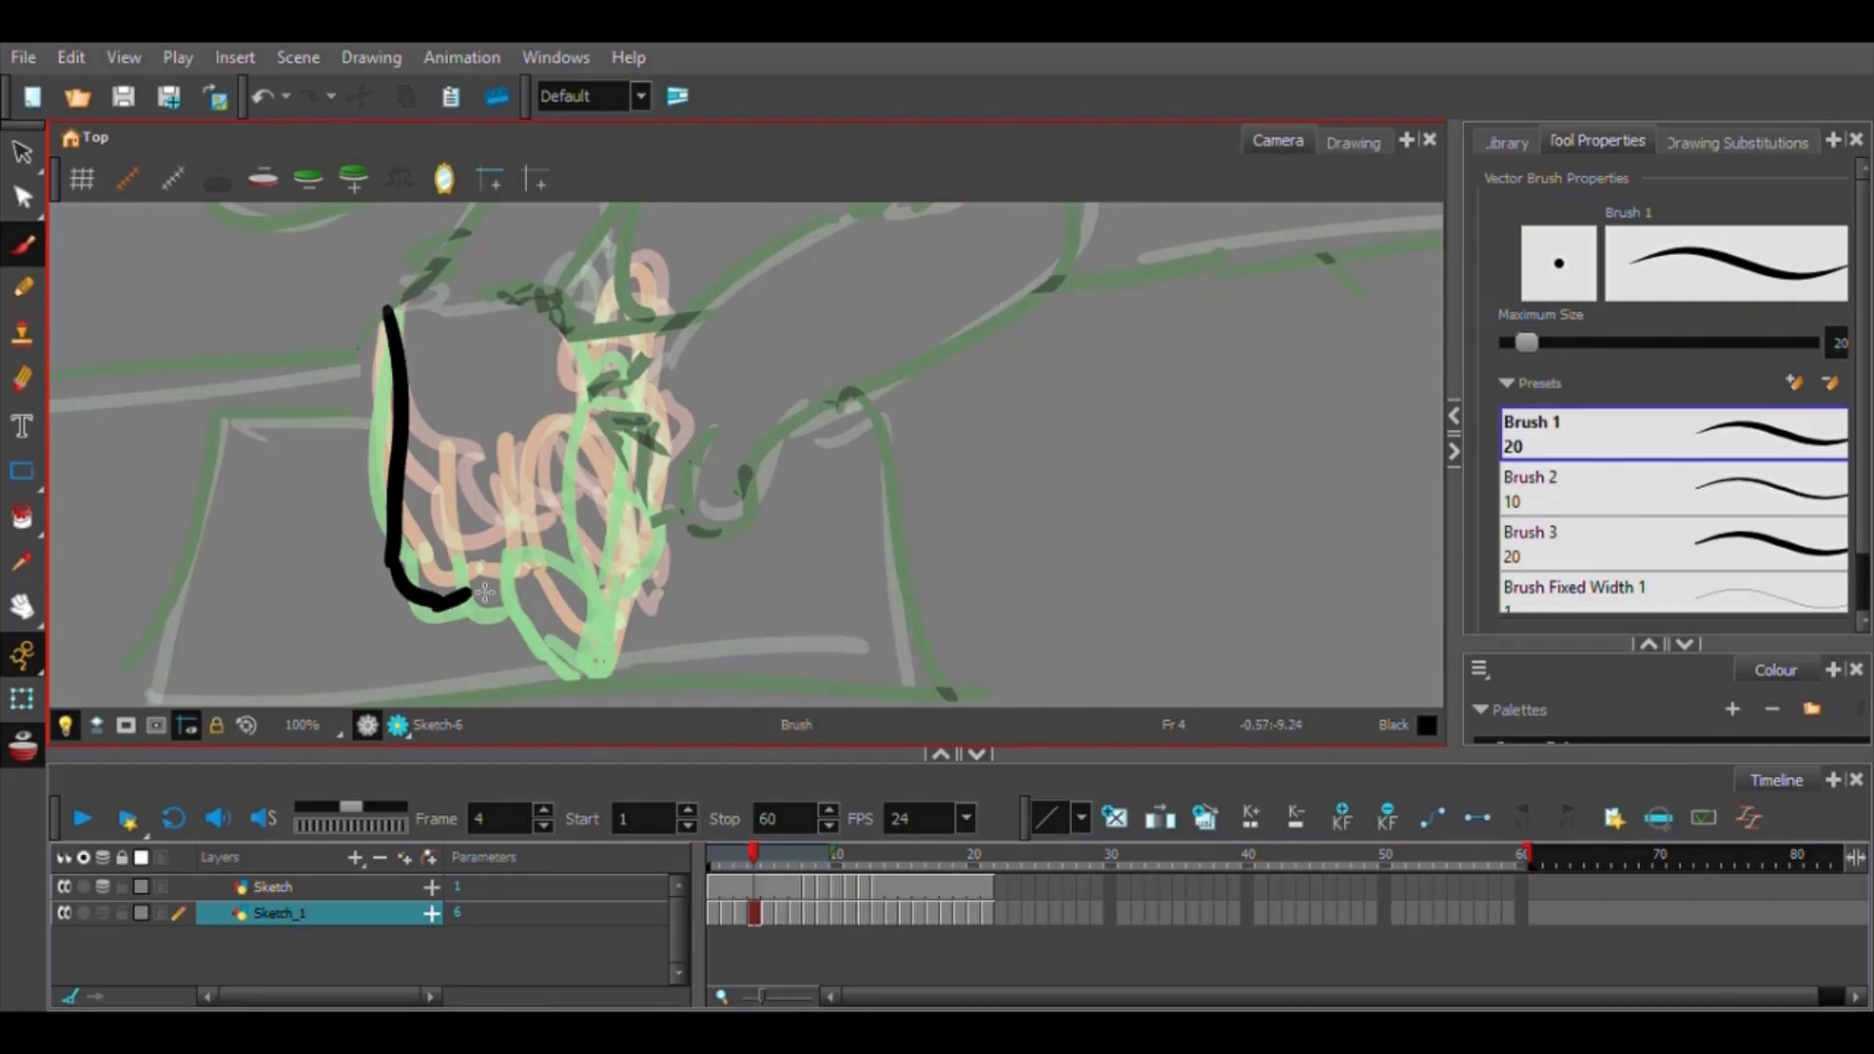
Draw the fingers, thumb and pencil of the hand on frame 4 of Sketch_1.
{"action": "left_click_drag", "start_coordinate": [619, 436], "coordinate": [629, 352]}
{"action": "key", "text": "ctrl+z"}
{"action": "key", "text": "ctrl+z"}
{"action": "left_click_drag", "start_coordinate": [607, 576], "coordinate": [624, 396]}
{"action": "mouse_move", "coordinate": [572, 512]}
{"action": "left_mouse_down"}
{"action": "mouse_move", "coordinate": [633, 378]}
{"action": "mouse_move", "coordinate": [761, 439]}
{"action": "left_mouse_up"}
{"action": "key", "text": "2"}
{"action": "left_click_drag", "start_coordinate": [781, 327], "coordinate": [763, 454]}
{"action": "left_click_drag", "start_coordinate": [703, 523], "coordinate": [760, 515]}
{"action": "left_click", "coordinate": [716, 884]}
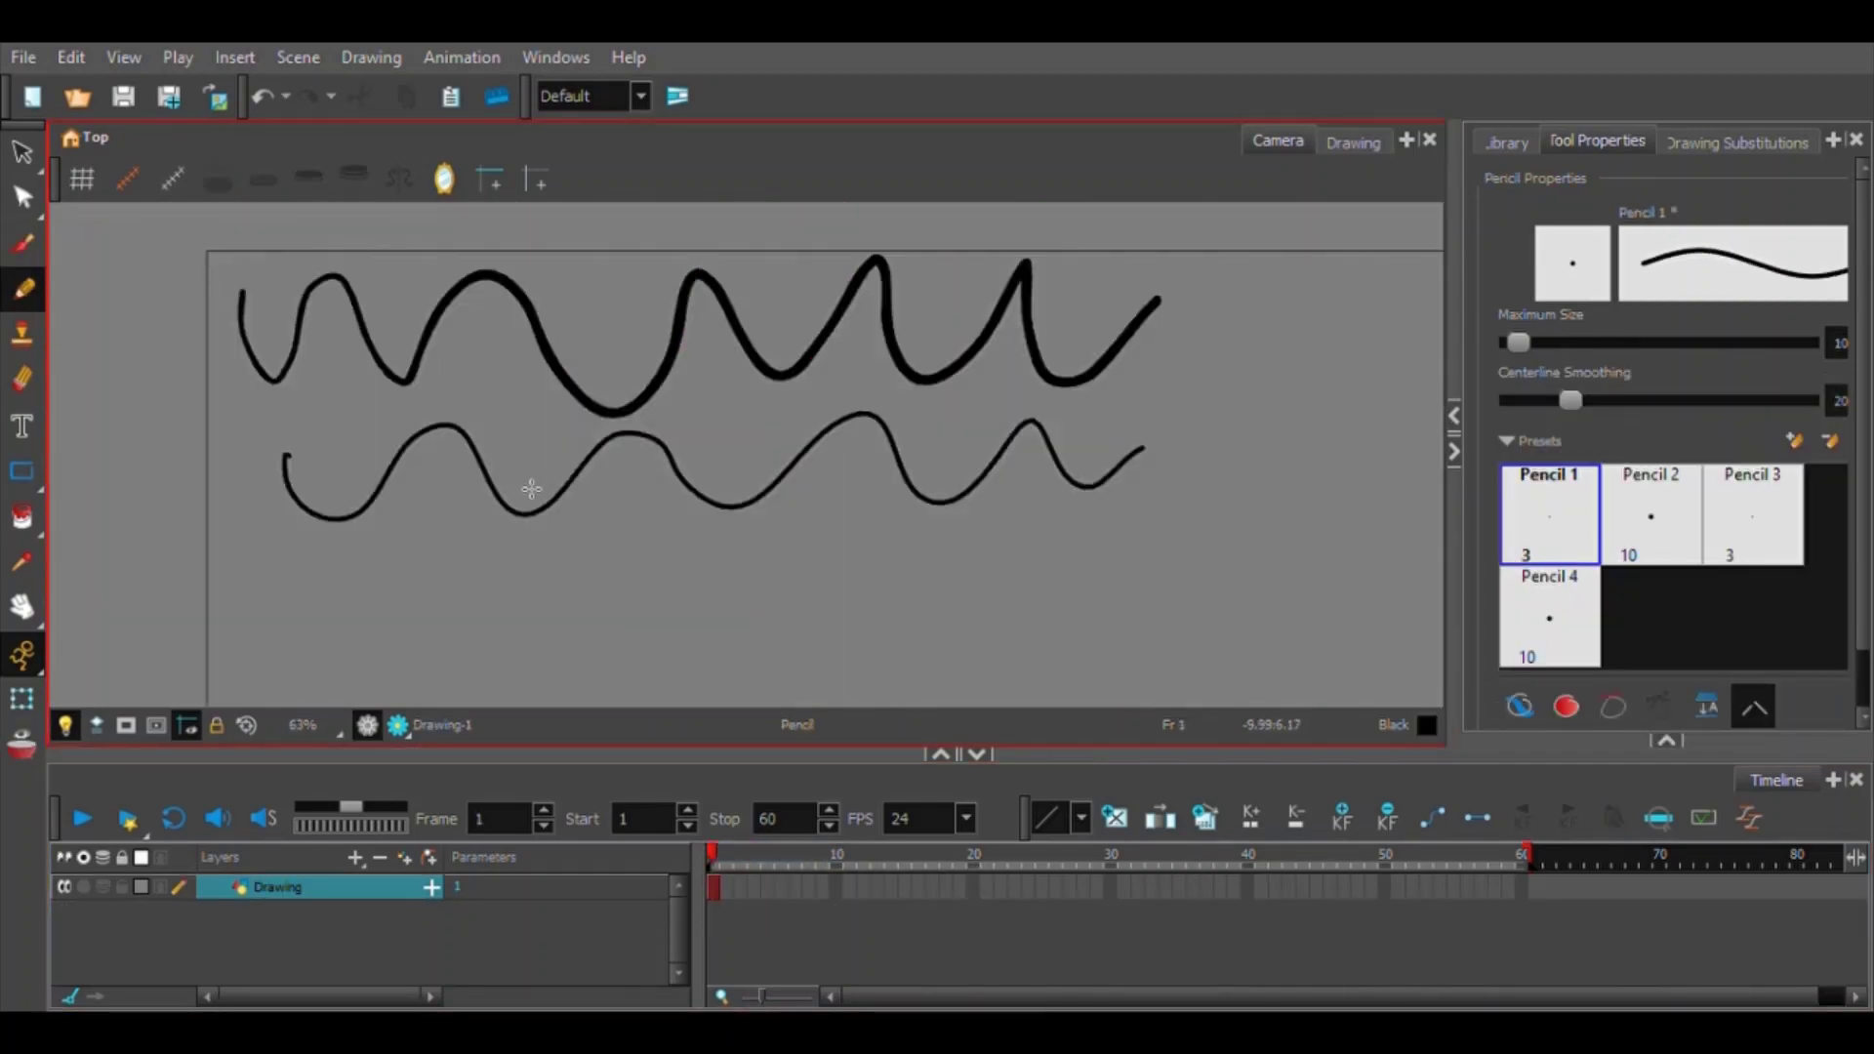
Reshape the middle dip of the upper wavy pencil line by moving its centerline points with the Centerline Editor.
{"action": "key", "text": "2"}
{"action": "key", "text": "2"}
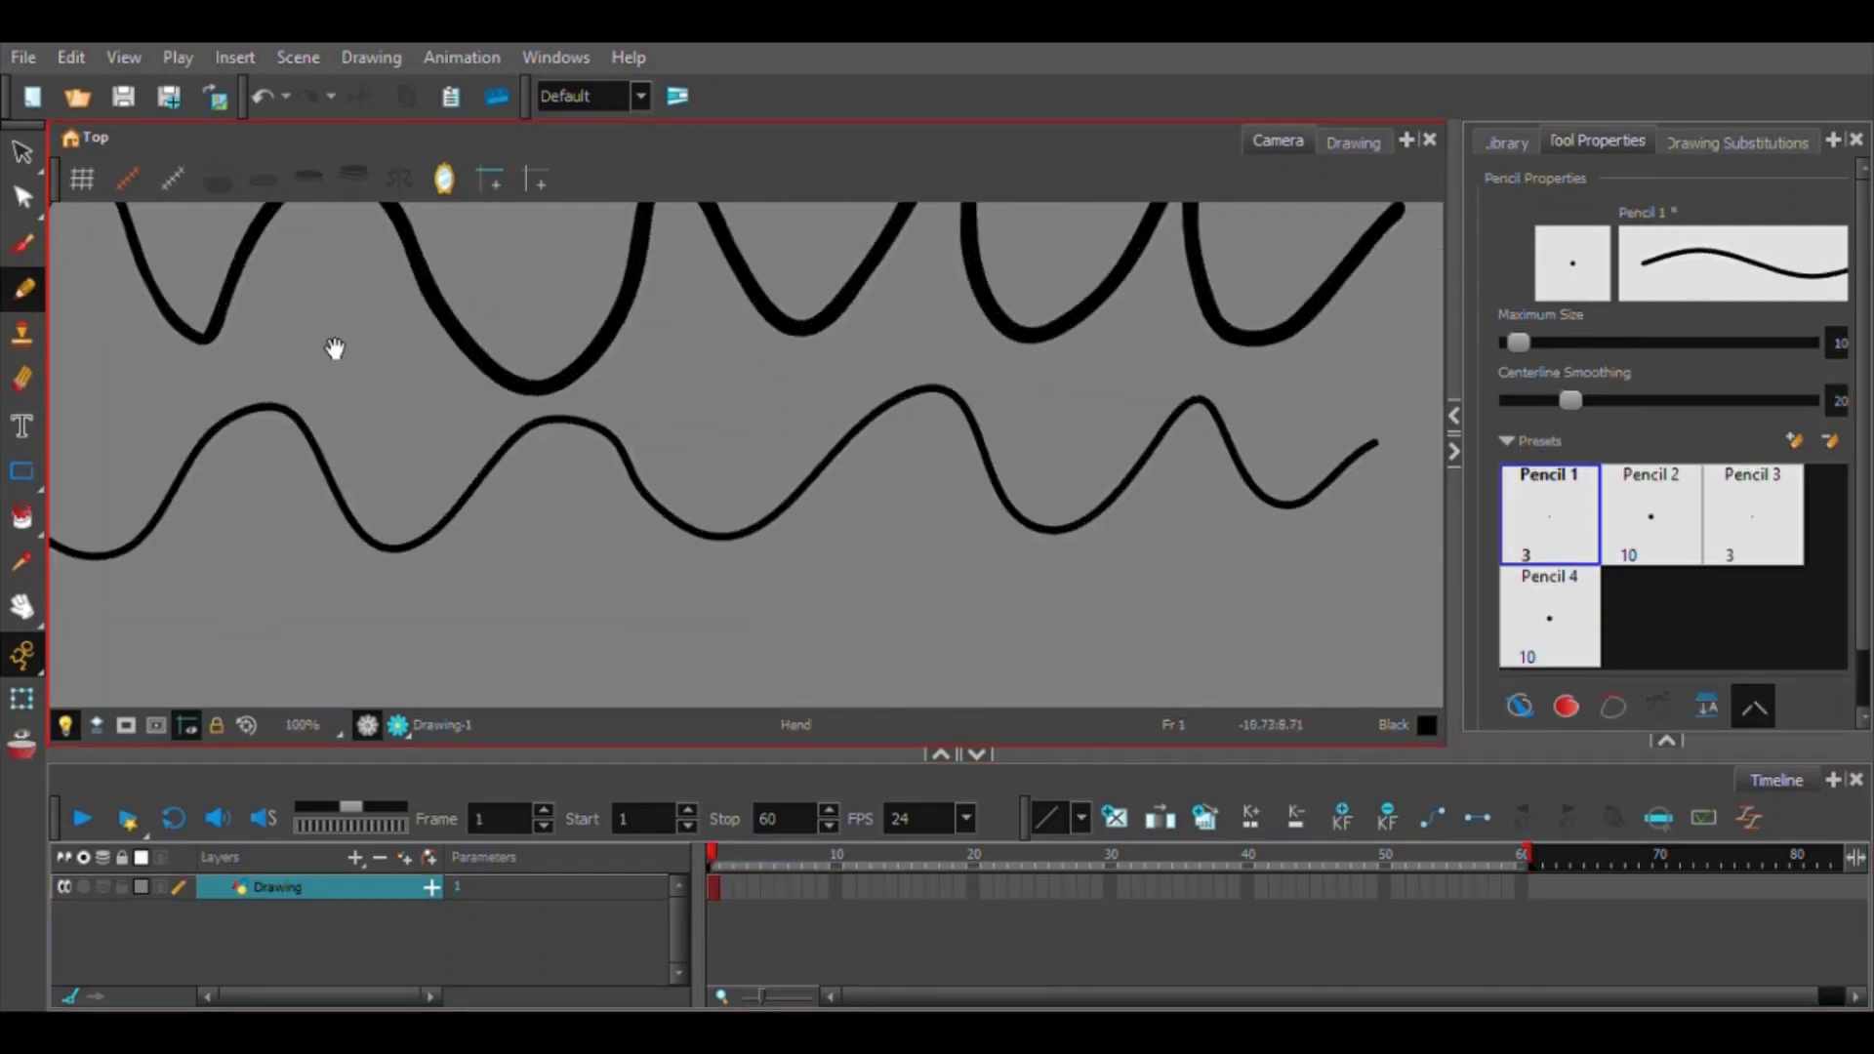
{"action": "left_click_drag", "start_coordinate": [335, 349], "coordinate": [593, 518]}
{"action": "key", "text": "2"}
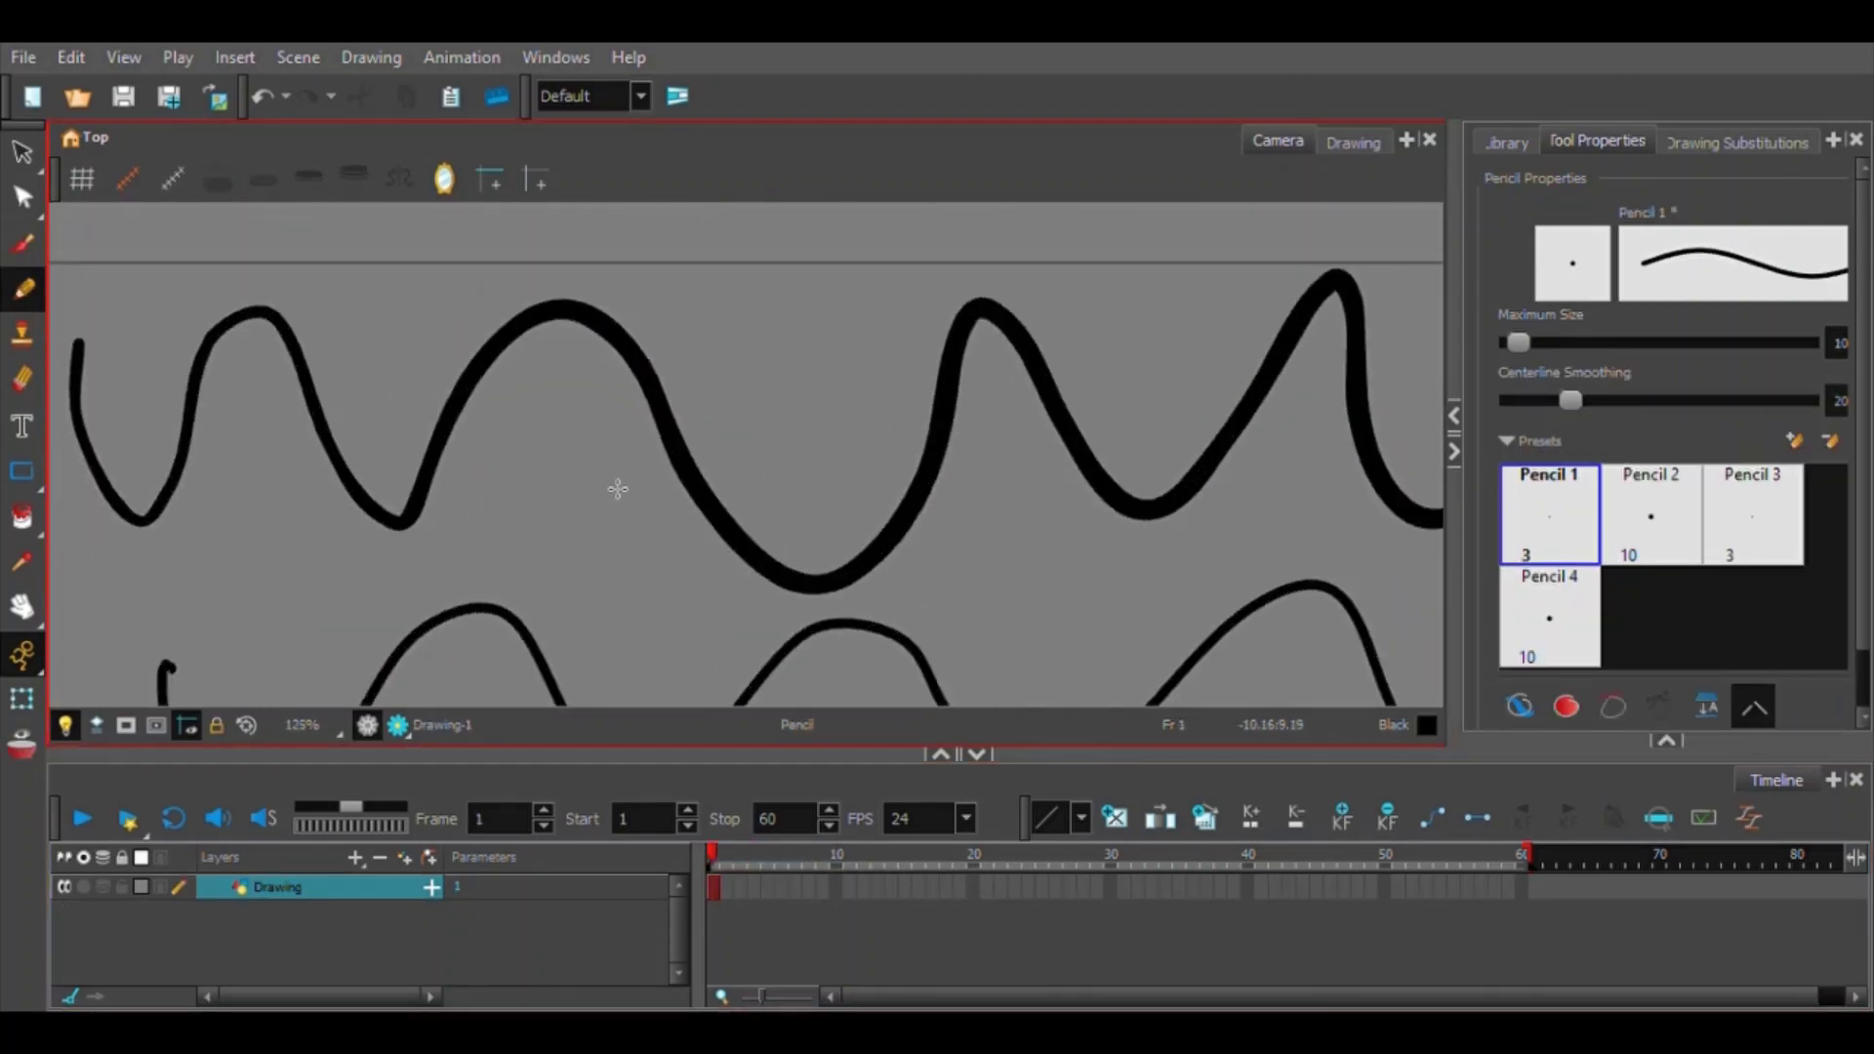
{"action": "left_click", "coordinate": [24, 205]}
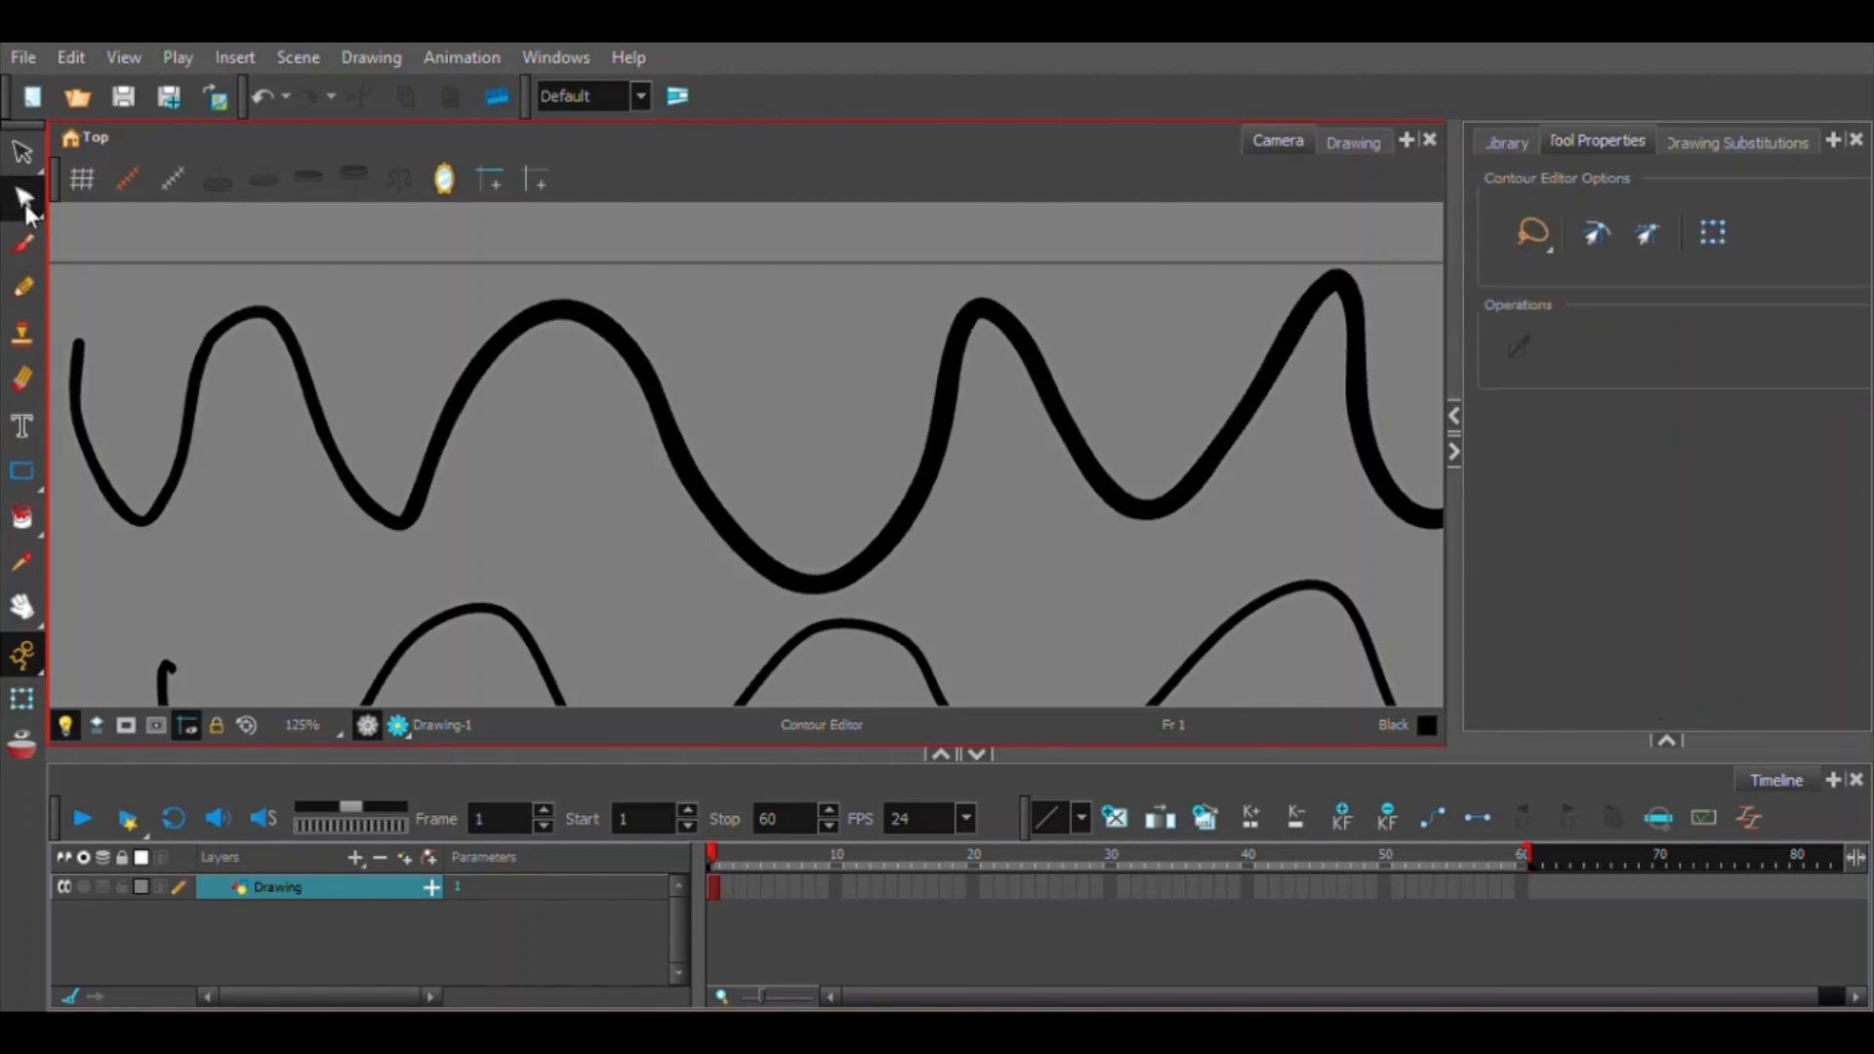
{"action": "left_click", "coordinate": [88, 237]}
{"action": "left_click", "coordinate": [721, 491]}
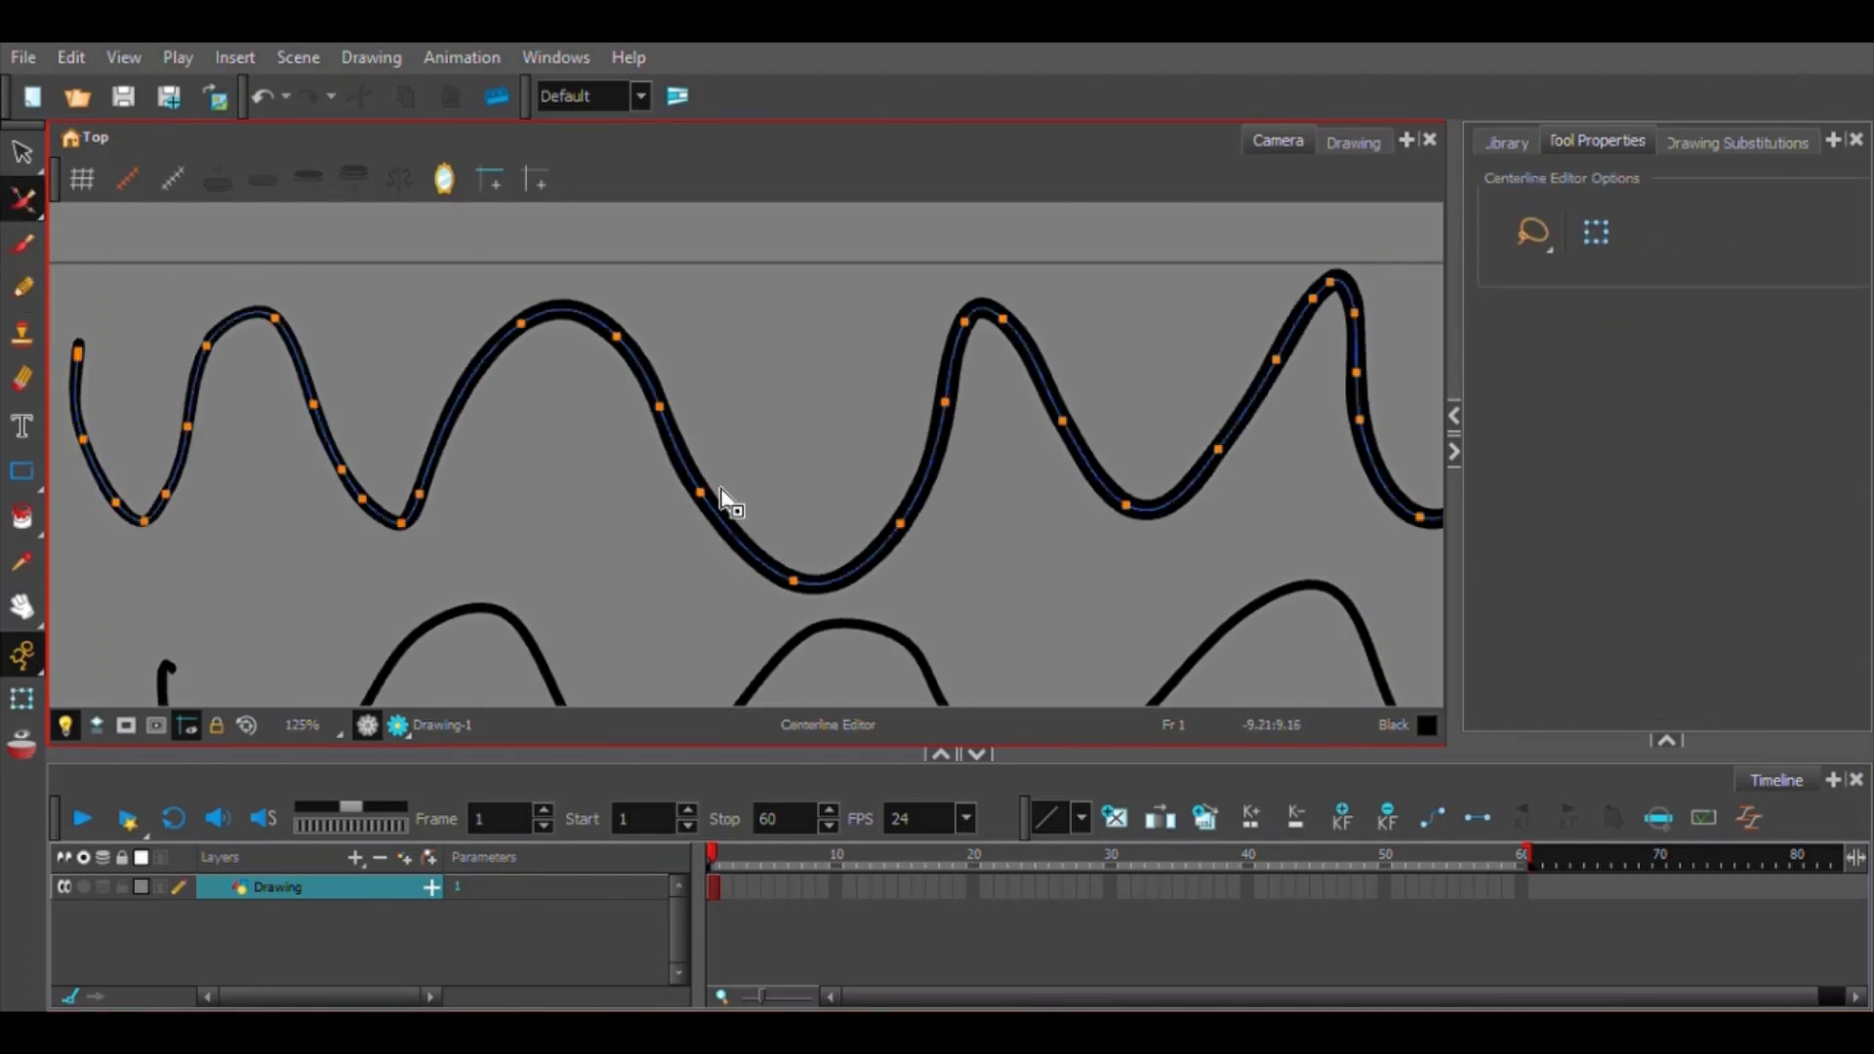
{"action": "left_click_drag", "start_coordinate": [700, 402], "coordinate": [701, 400]}
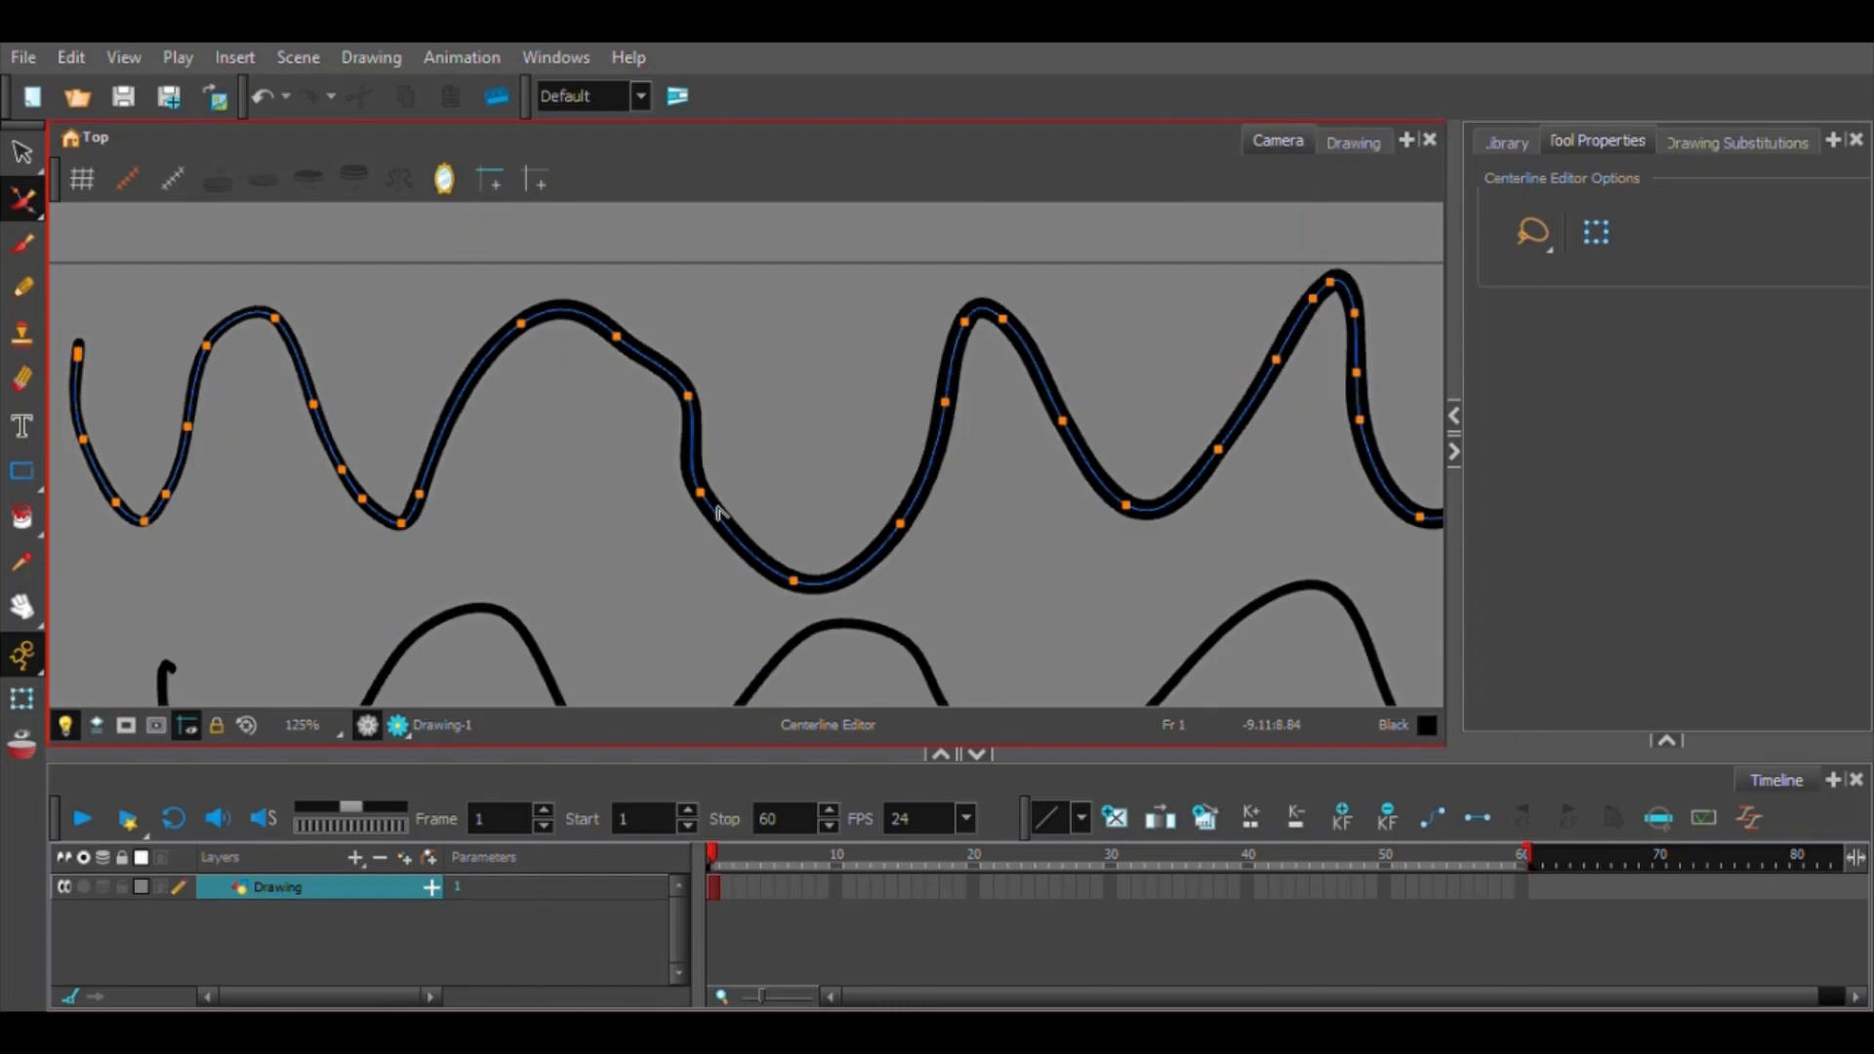
{"action": "left_click_drag", "start_coordinate": [697, 556], "coordinate": [699, 560]}
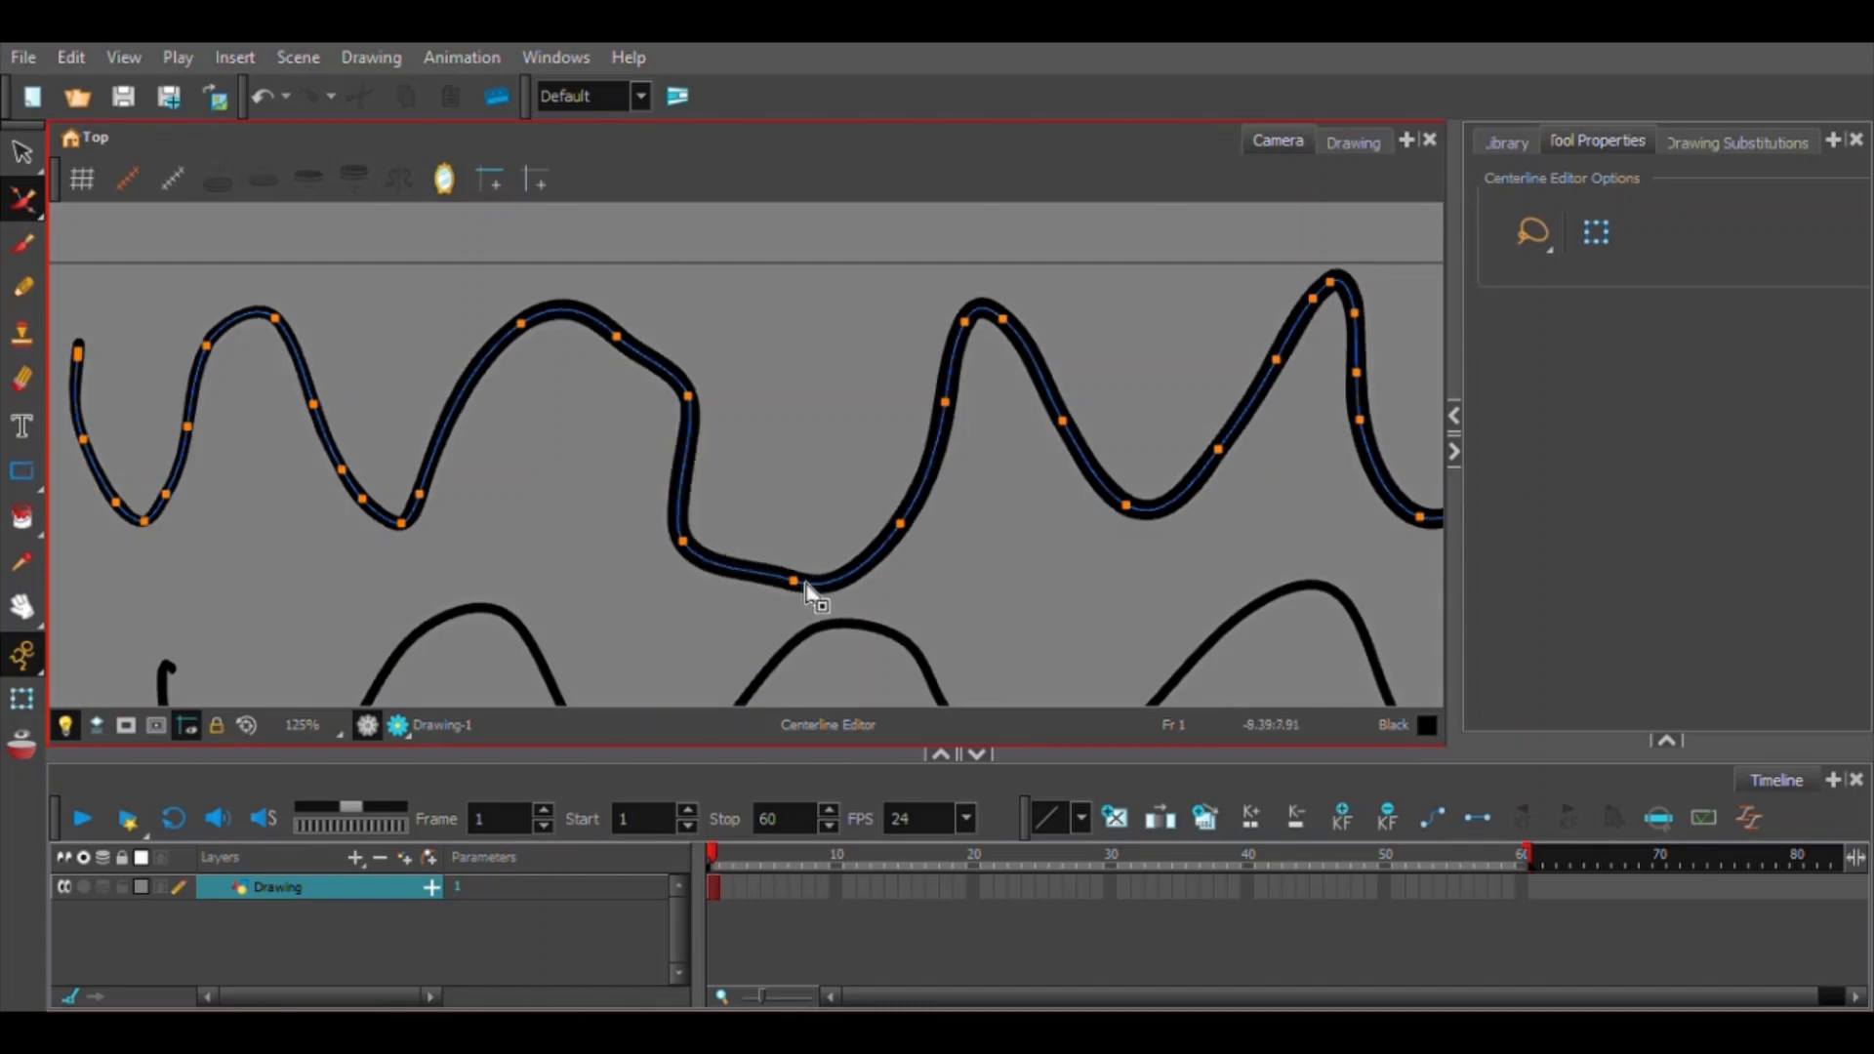
{"action": "left_click_drag", "start_coordinate": [806, 527], "coordinate": [808, 530]}
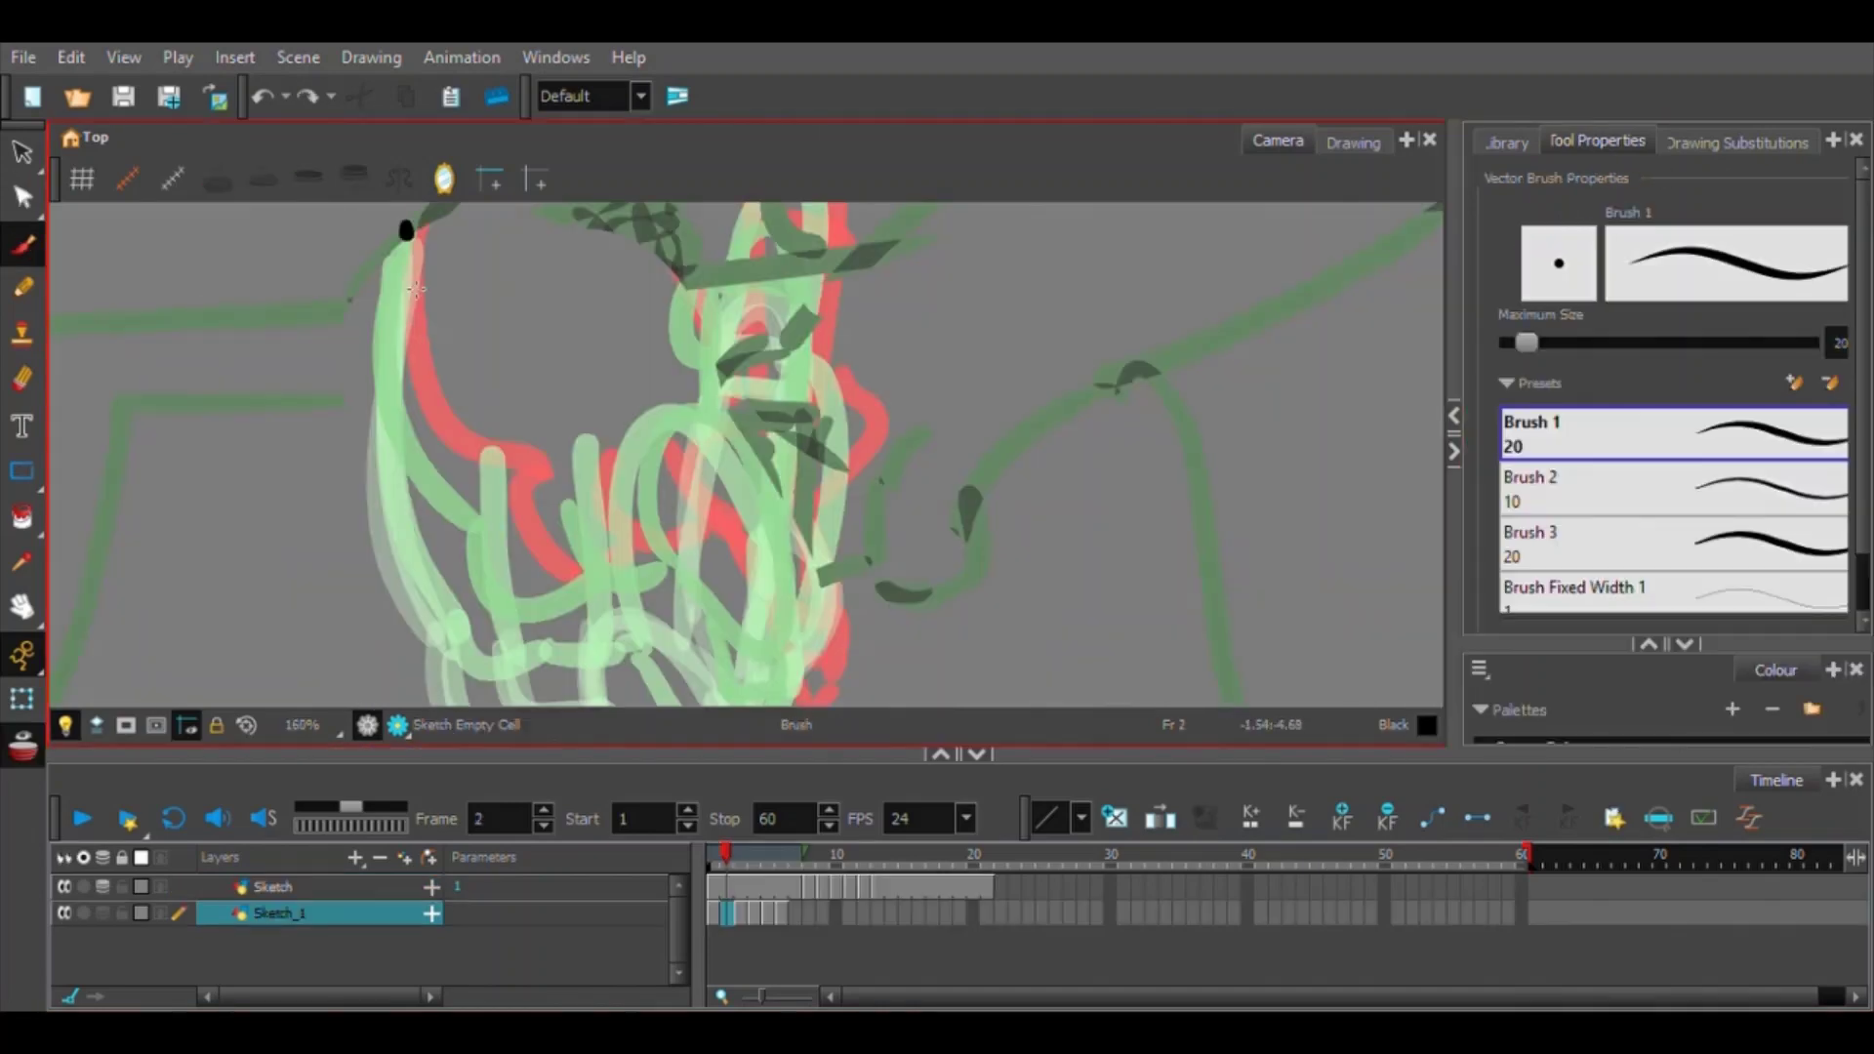
Draw the back of the hand and the curled fingers in the empty cell on frame 2 of Sketch_1.
{"action": "mouse_move", "coordinate": [406, 239]}
{"action": "left_mouse_down"}
{"action": "mouse_move", "coordinate": [547, 566]}
{"action": "mouse_move", "coordinate": [620, 478]}
{"action": "left_mouse_up"}
{"action": "key", "text": "ctrl+z"}
{"action": "left_click_drag", "start_coordinate": [591, 398], "coordinate": [691, 518]}
{"action": "left_click_drag", "start_coordinate": [671, 366], "coordinate": [742, 555]}
{"action": "scroll", "coordinate": [663, 429], "scroll_direction": "up", "scroll_amount": 4}
{"action": "scroll", "coordinate": [718, 390], "scroll_direction": "down", "scroll_amount": 4}
{"action": "left_click_drag", "start_coordinate": [786, 447], "coordinate": [801, 544]}
{"action": "left_click_drag", "start_coordinate": [742, 391], "coordinate": [708, 547]}
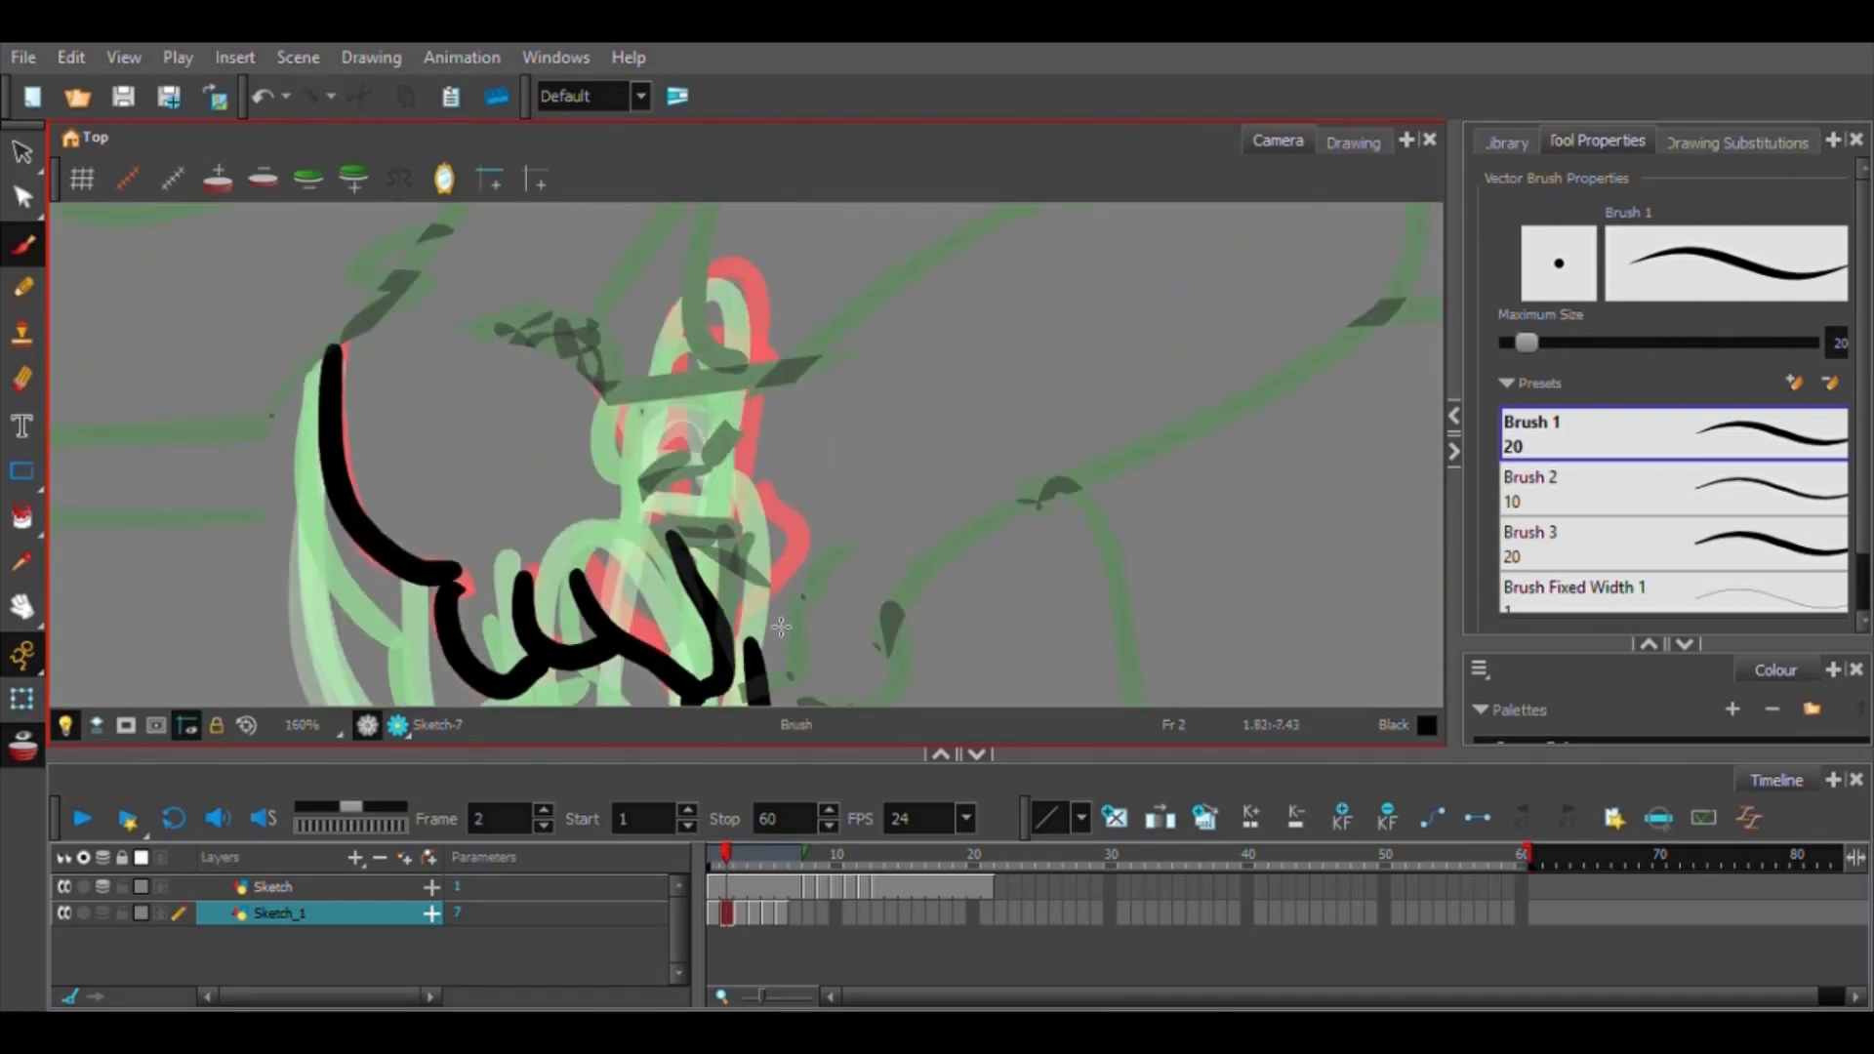
Add the pencil and the remaining finger lines to the hand on frame 2 of Sketch_1.
{"action": "left_click_drag", "start_coordinate": [664, 252], "coordinate": [675, 489]}
{"action": "left_click_drag", "start_coordinate": [773, 251], "coordinate": [756, 639]}
{"action": "scroll", "coordinate": [718, 391], "scroll_direction": "up", "scroll_amount": 4}
{"action": "scroll", "coordinate": [717, 390], "scroll_direction": "down", "scroll_amount": 5}
{"action": "left_click_drag", "start_coordinate": [615, 258], "coordinate": [571, 378]}
{"action": "scroll", "coordinate": [683, 439], "scroll_direction": "down", "scroll_amount": 1}
Step through and play back the hand drawings on the first six frames of Sketch_1 to check the motion.
{"action": "left_click_drag", "start_coordinate": [727, 856], "coordinate": [778, 888]}
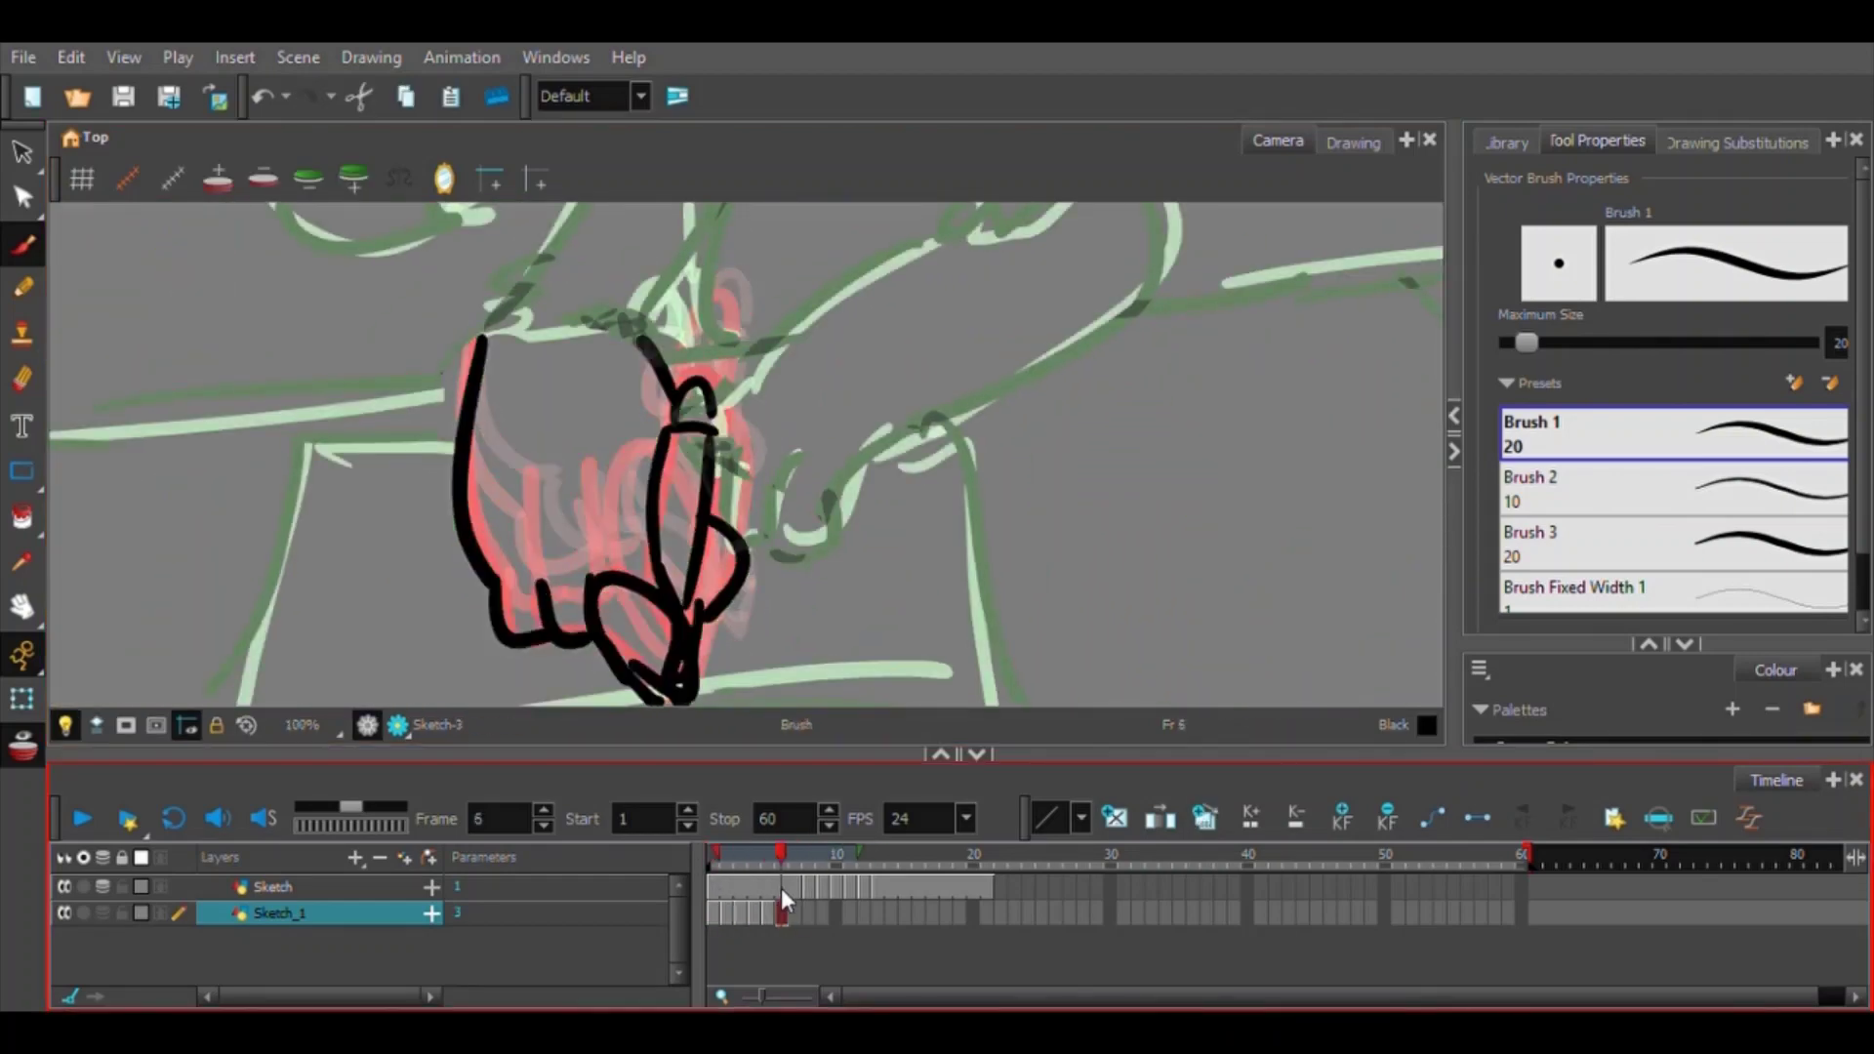
{"action": "left_click", "coordinate": [734, 892]}
{"action": "left_click", "coordinate": [777, 904]}
{"action": "left_click", "coordinate": [720, 899]}
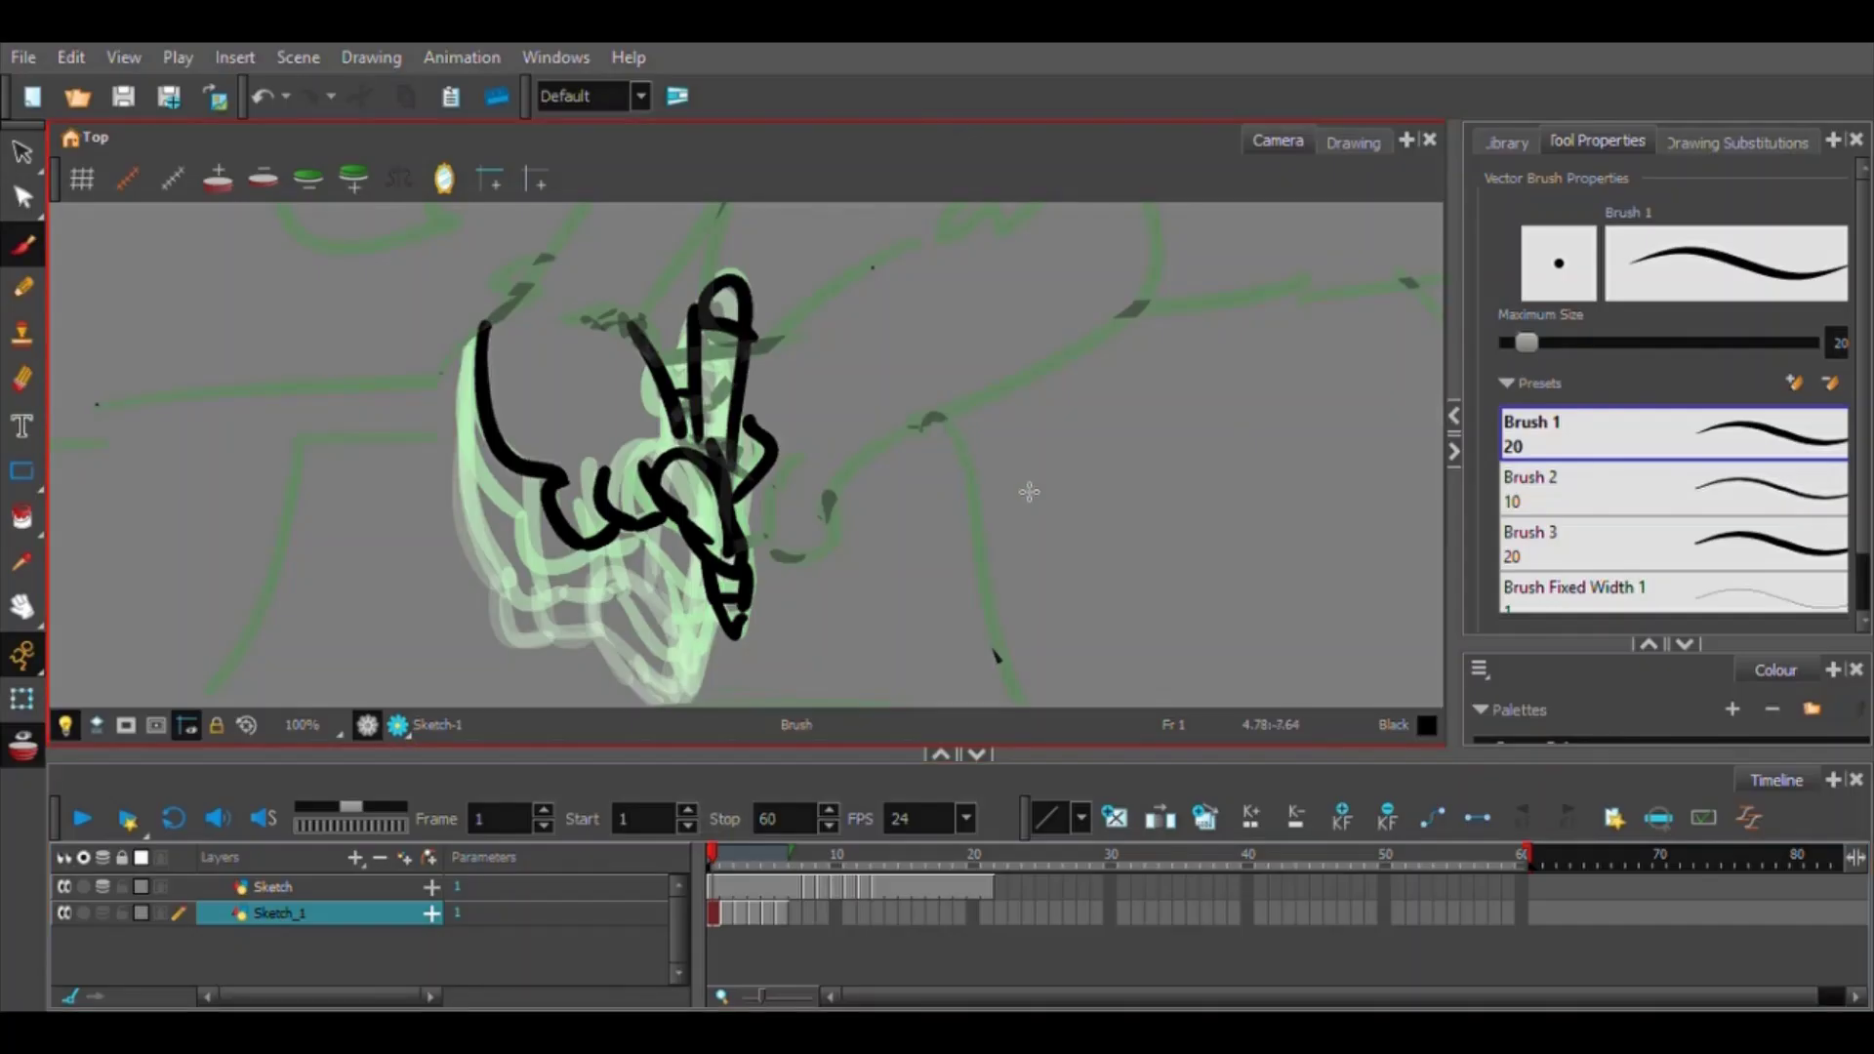
{"action": "left_click", "coordinate": [84, 819]}
{"action": "left_click", "coordinate": [782, 882]}
{"action": "left_click", "coordinate": [758, 905]}
{"action": "left_click", "coordinate": [758, 912]}
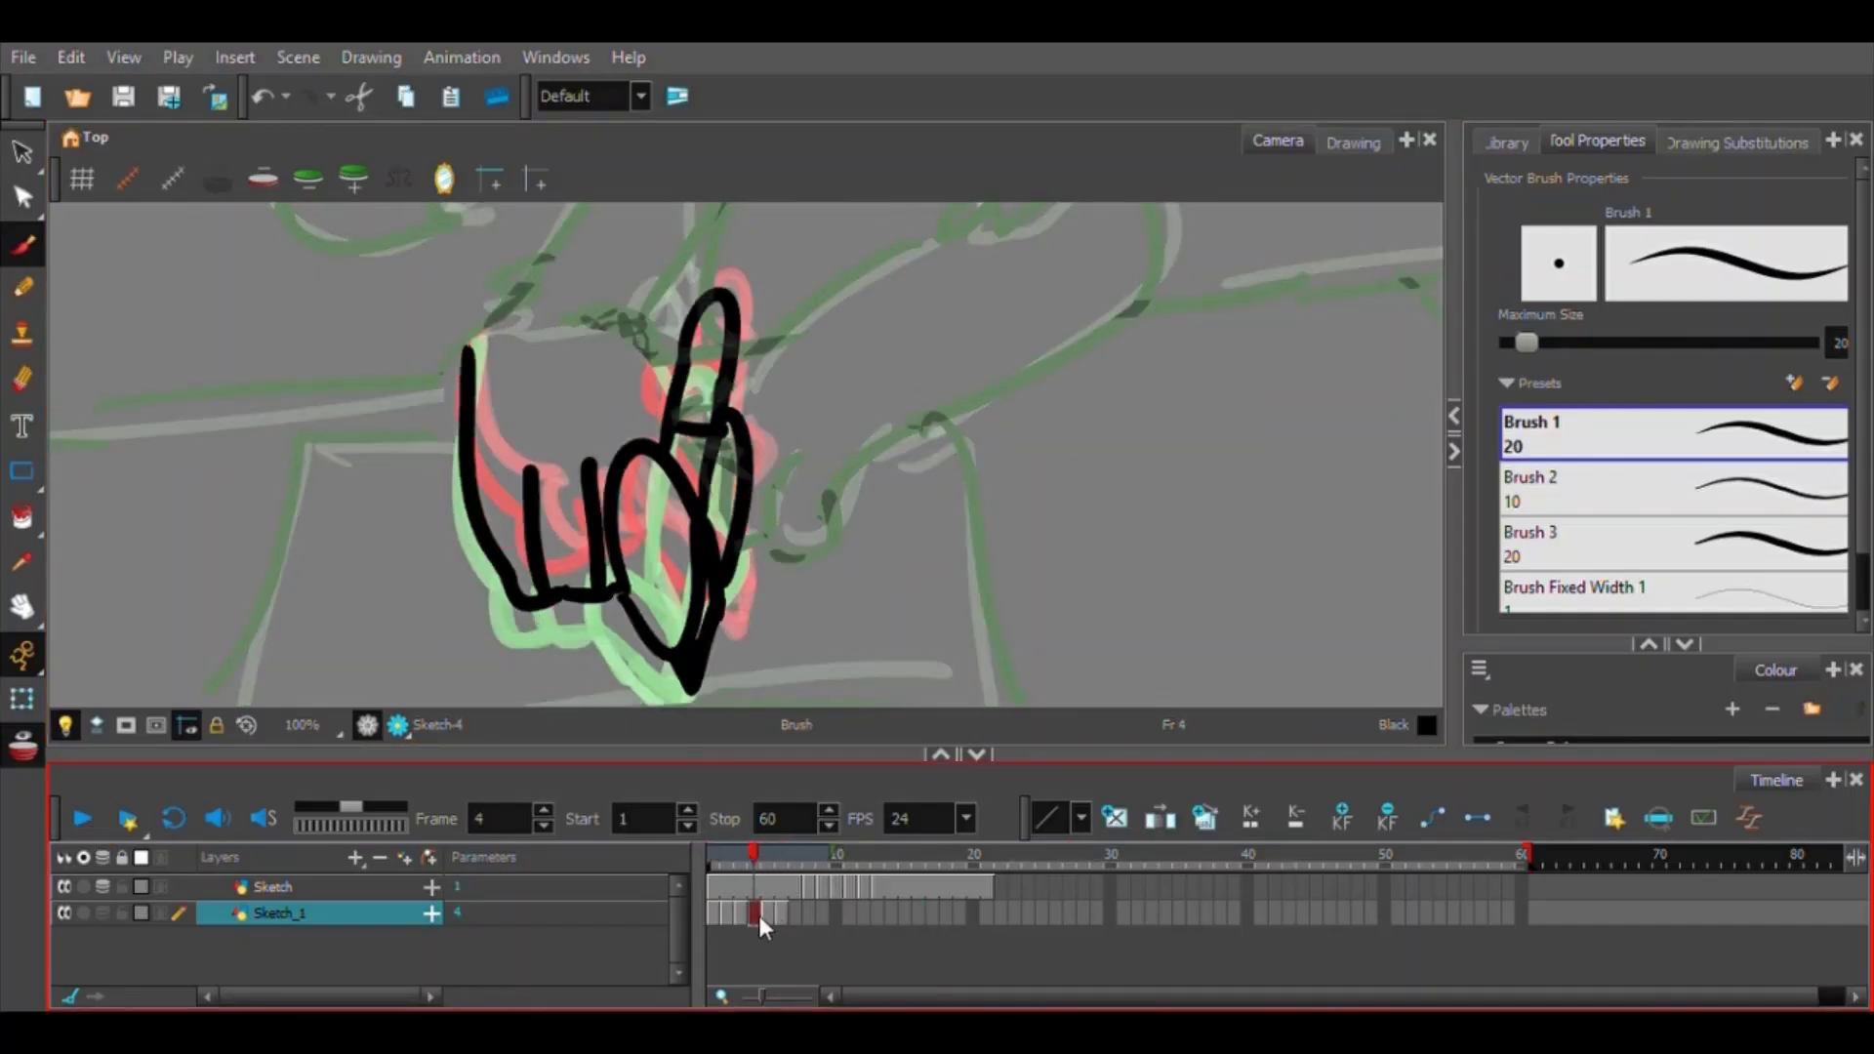
Start an in-between hand on frame 5 of Sketch_1, undoing and retrying the outline of the back of the hand.
{"action": "left_click", "coordinate": [795, 913]}
{"action": "key", "text": "comma"}
{"action": "left_click", "coordinate": [754, 914]}
{"action": "left_click", "coordinate": [766, 914]}
{"action": "left_click_drag", "start_coordinate": [472, 337], "coordinate": [534, 598]}
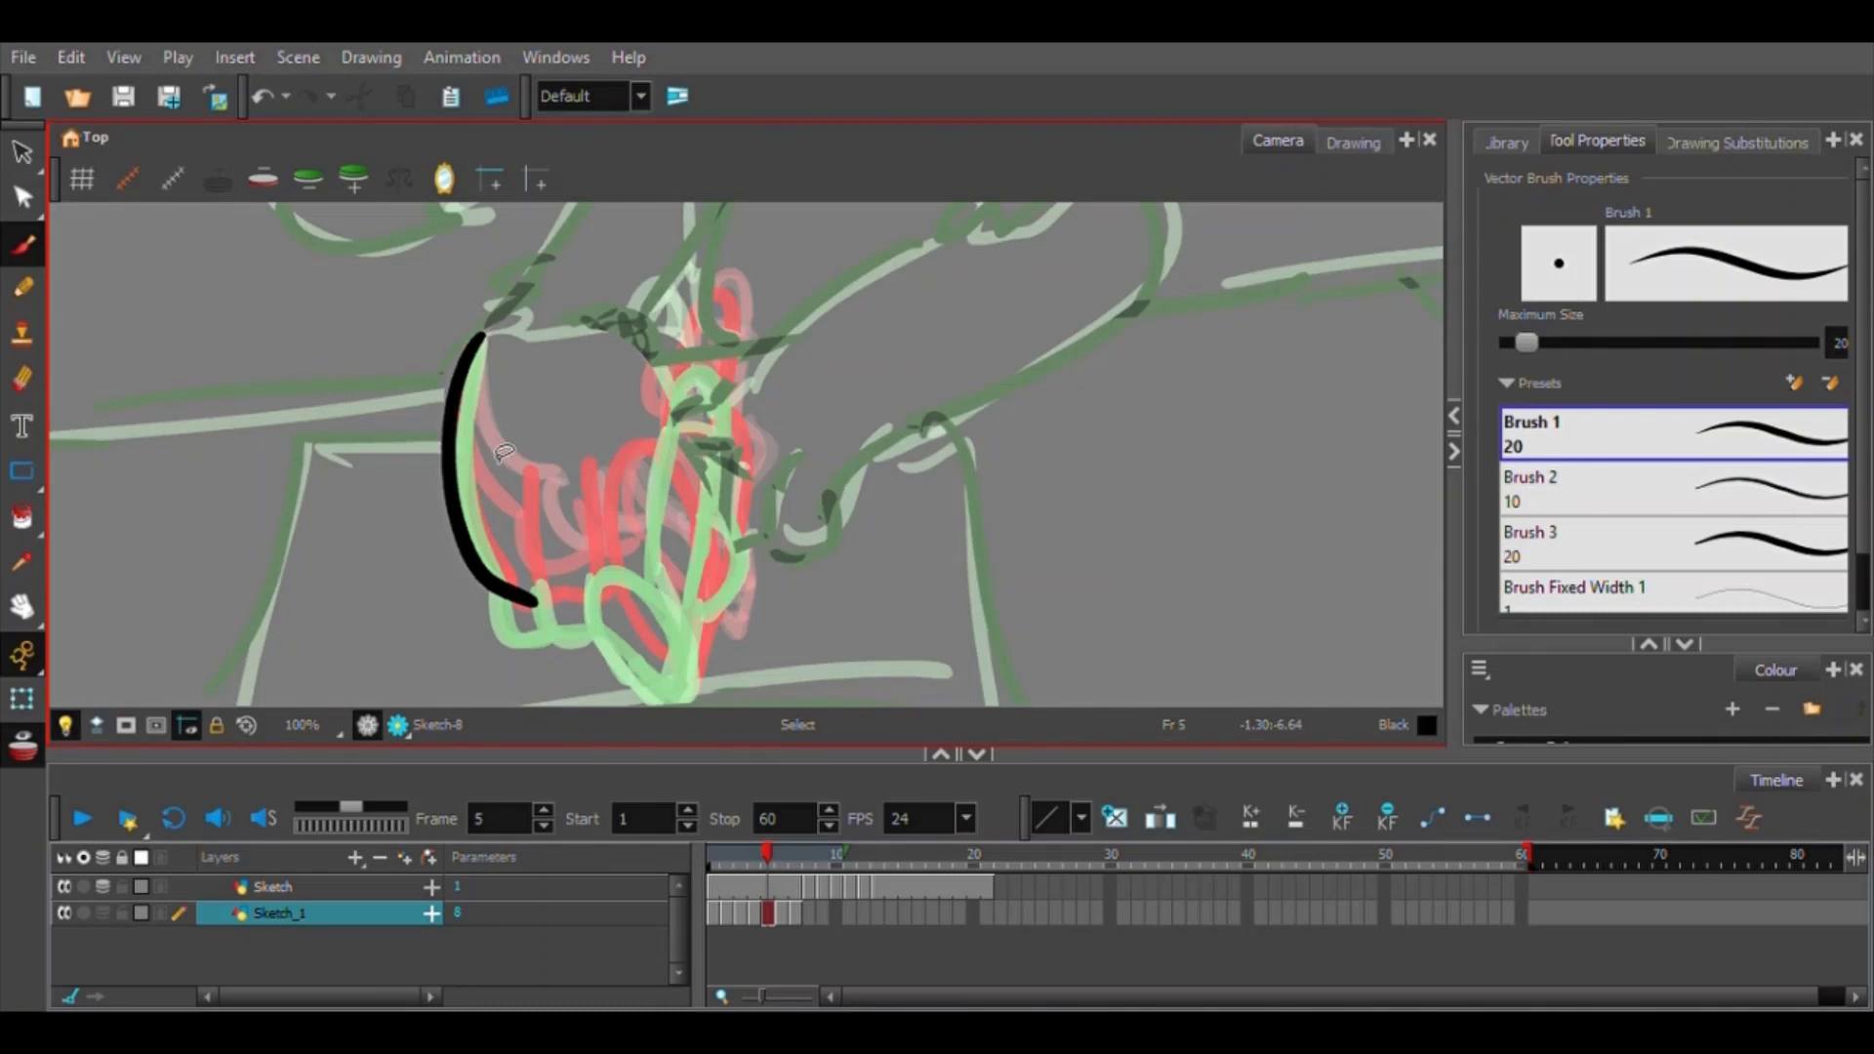
{"action": "key", "text": "ctrl+z"}
{"action": "left_click_drag", "start_coordinate": [474, 379], "coordinate": [542, 590]}
{"action": "key", "text": "ctrl+z"}
{"action": "left_click_drag", "start_coordinate": [473, 330], "coordinate": [521, 613]}
{"action": "left_click_drag", "start_coordinate": [667, 357], "coordinate": [662, 398]}
{"action": "scroll", "coordinate": [720, 472], "scroll_direction": "up", "scroll_amount": 5}
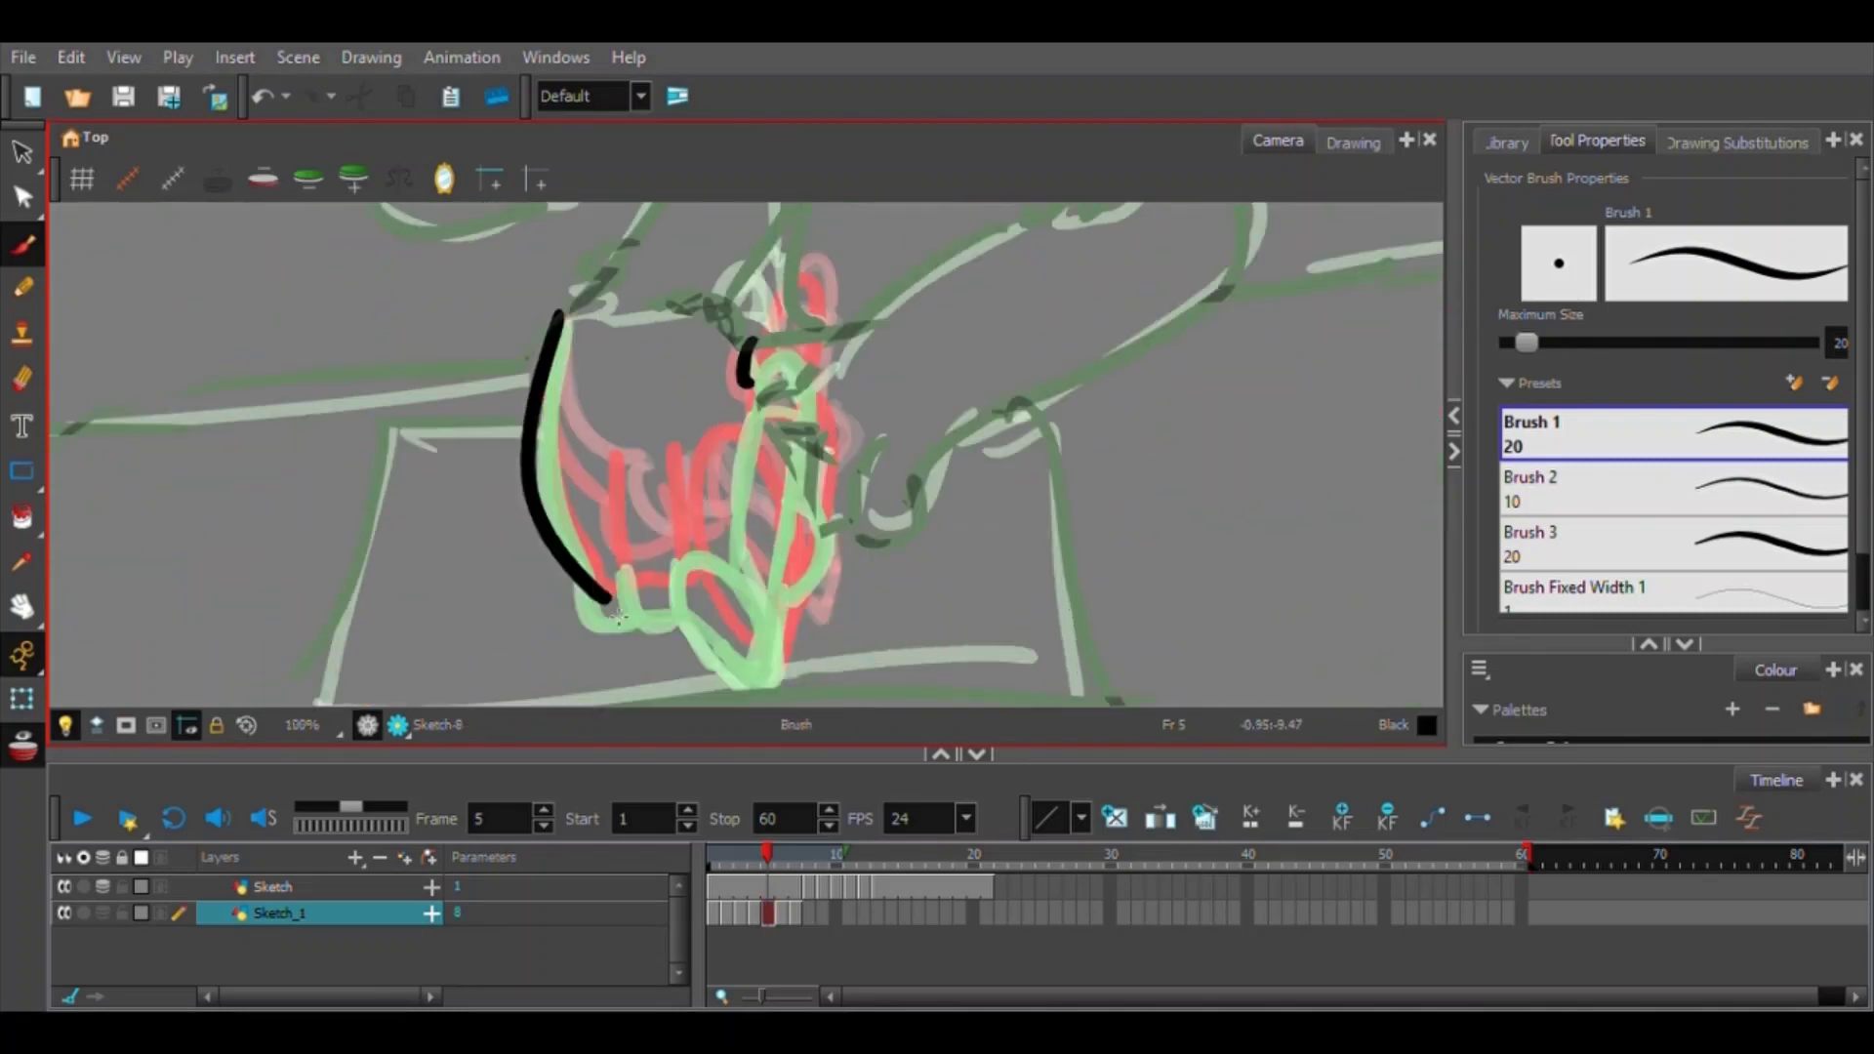
{"action": "key", "text": "ctrl+z"}
{"action": "key", "text": "ctrl+z"}
{"action": "mouse_move", "coordinate": [562, 332]}
{"action": "left_mouse_down"}
{"action": "mouse_move", "coordinate": [597, 597]}
{"action": "mouse_move", "coordinate": [635, 601]}
{"action": "left_mouse_up"}
{"action": "key", "text": "ctrl+z"}
{"action": "scroll", "coordinate": [445, 429], "scroll_direction": "up", "scroll_amount": 2}
{"action": "scroll", "coordinate": [746, 455], "scroll_direction": "down", "scroll_amount": 2}
Draw the finger outlines, pencil and thumb of the in-between hand on frame 5 of Sketch_1.
{"action": "left_click_drag", "start_coordinate": [747, 328], "coordinate": [752, 564]}
{"action": "left_click_drag", "start_coordinate": [915, 396], "coordinate": [919, 375]}
{"action": "left_click_drag", "start_coordinate": [907, 488], "coordinate": [786, 392]}
{"action": "left_click_drag", "start_coordinate": [674, 484], "coordinate": [717, 521]}
{"action": "mouse_move", "coordinate": [715, 517]}
{"action": "left_mouse_down"}
{"action": "mouse_move", "coordinate": [786, 498]}
{"action": "mouse_move", "coordinate": [758, 359]}
{"action": "left_mouse_up"}
{"action": "left_click_drag", "start_coordinate": [782, 554], "coordinate": [742, 590]}
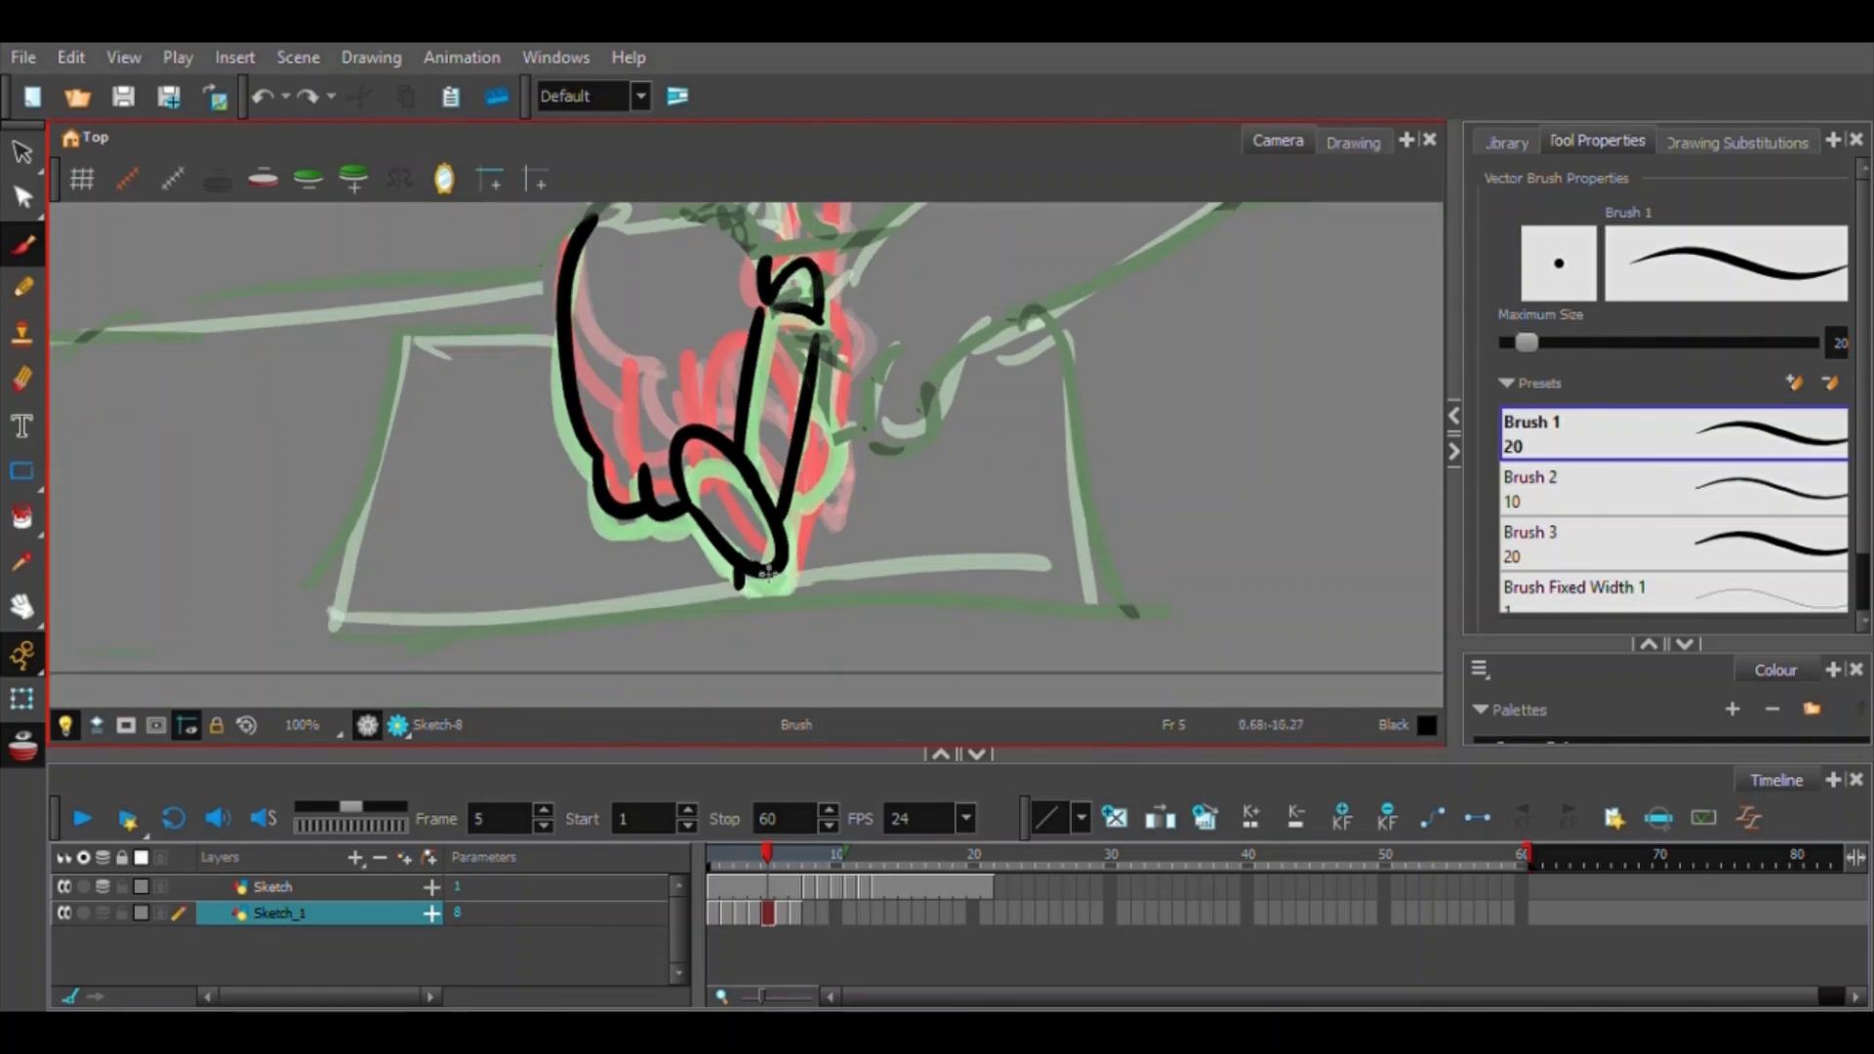
{"action": "left_click_drag", "start_coordinate": [825, 400], "coordinate": [798, 490]}
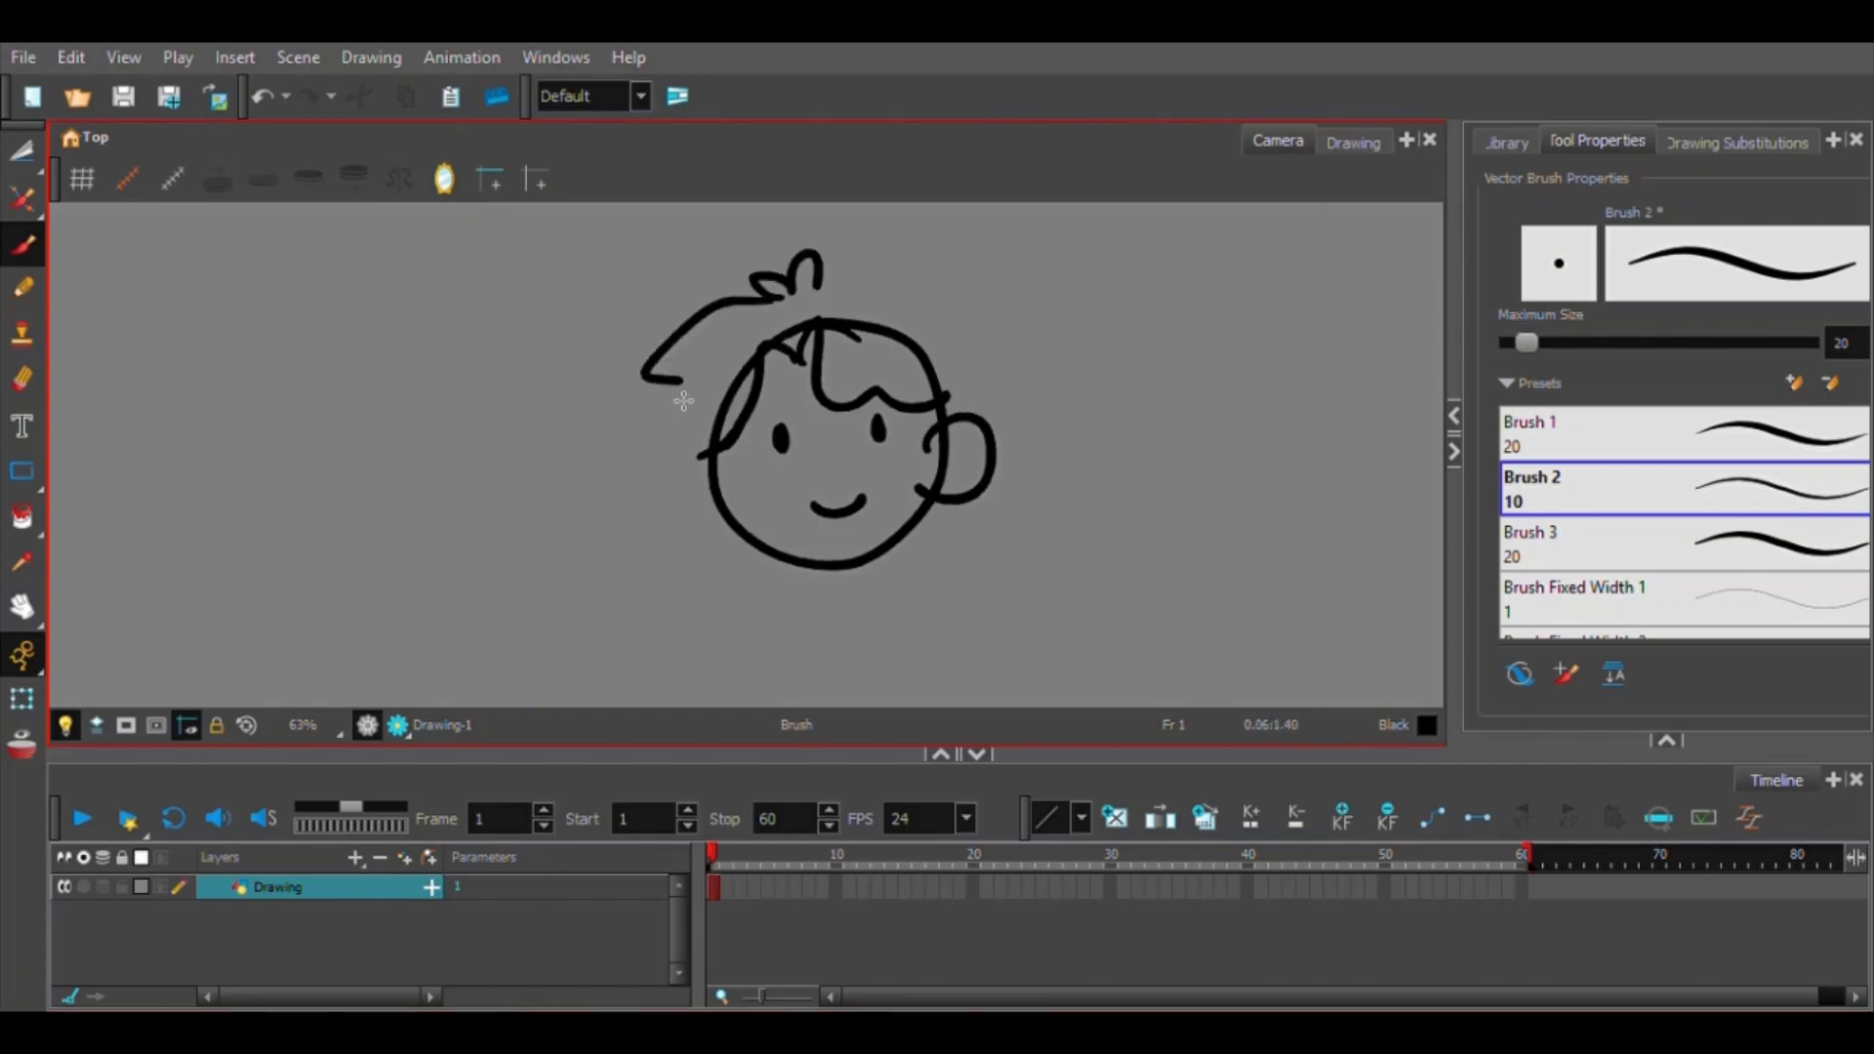
Finish the hair and collar around the smiling face and trim the head line overlapping the hair with the Cutter tool.
{"action": "left_click_drag", "start_coordinate": [1020, 427], "coordinate": [998, 553]}
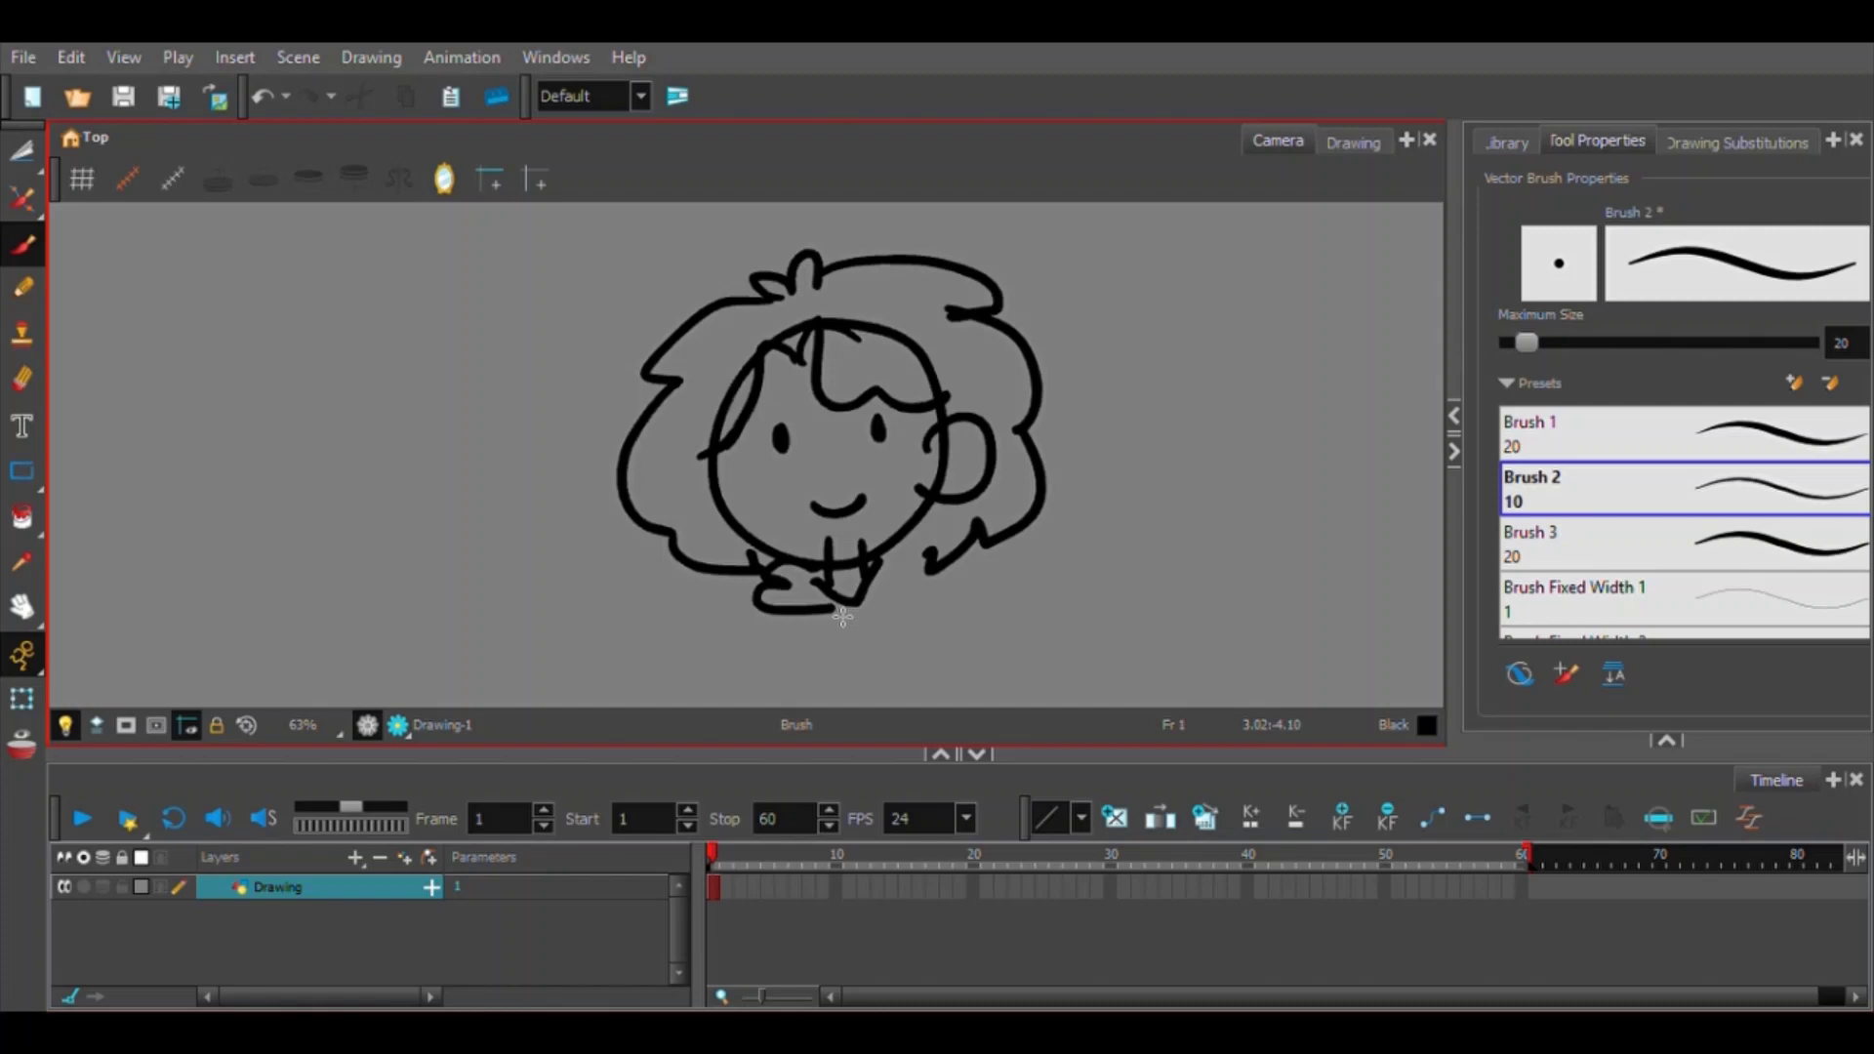
{"action": "key", "text": "alt+t"}
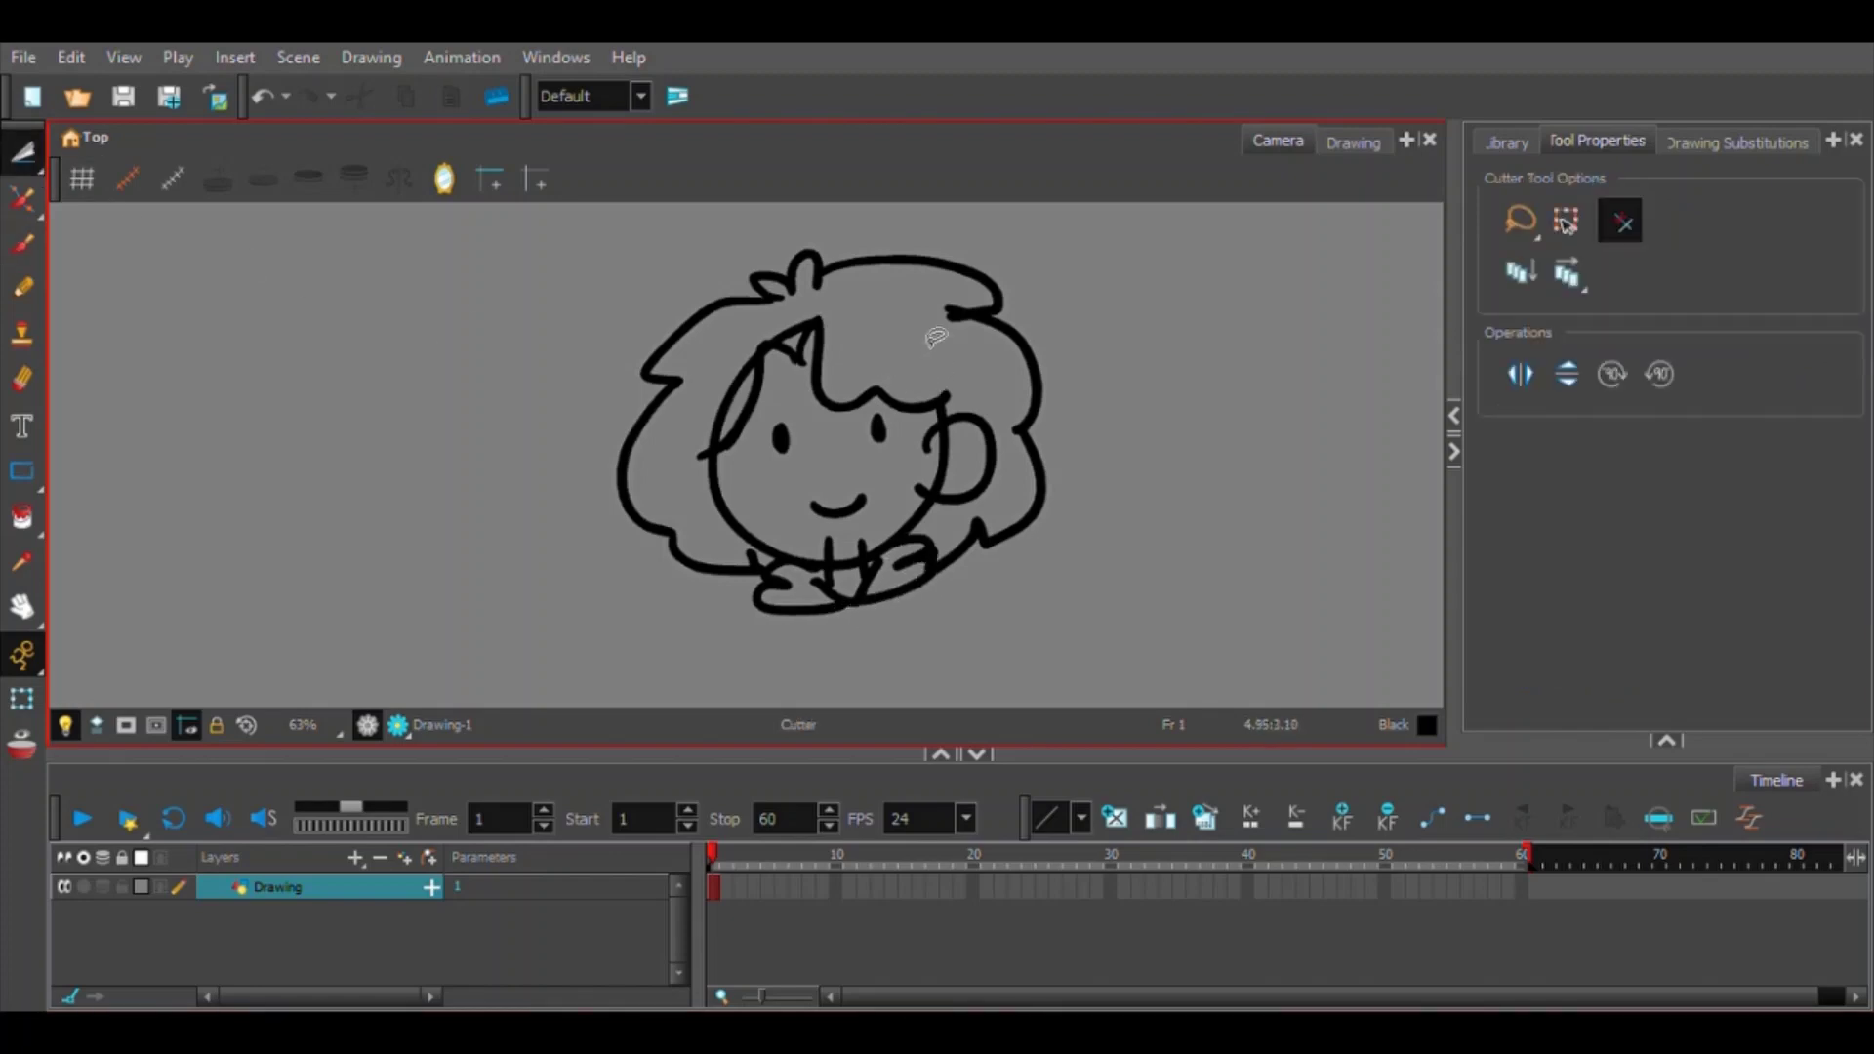
{"action": "key", "text": "shift+z"}
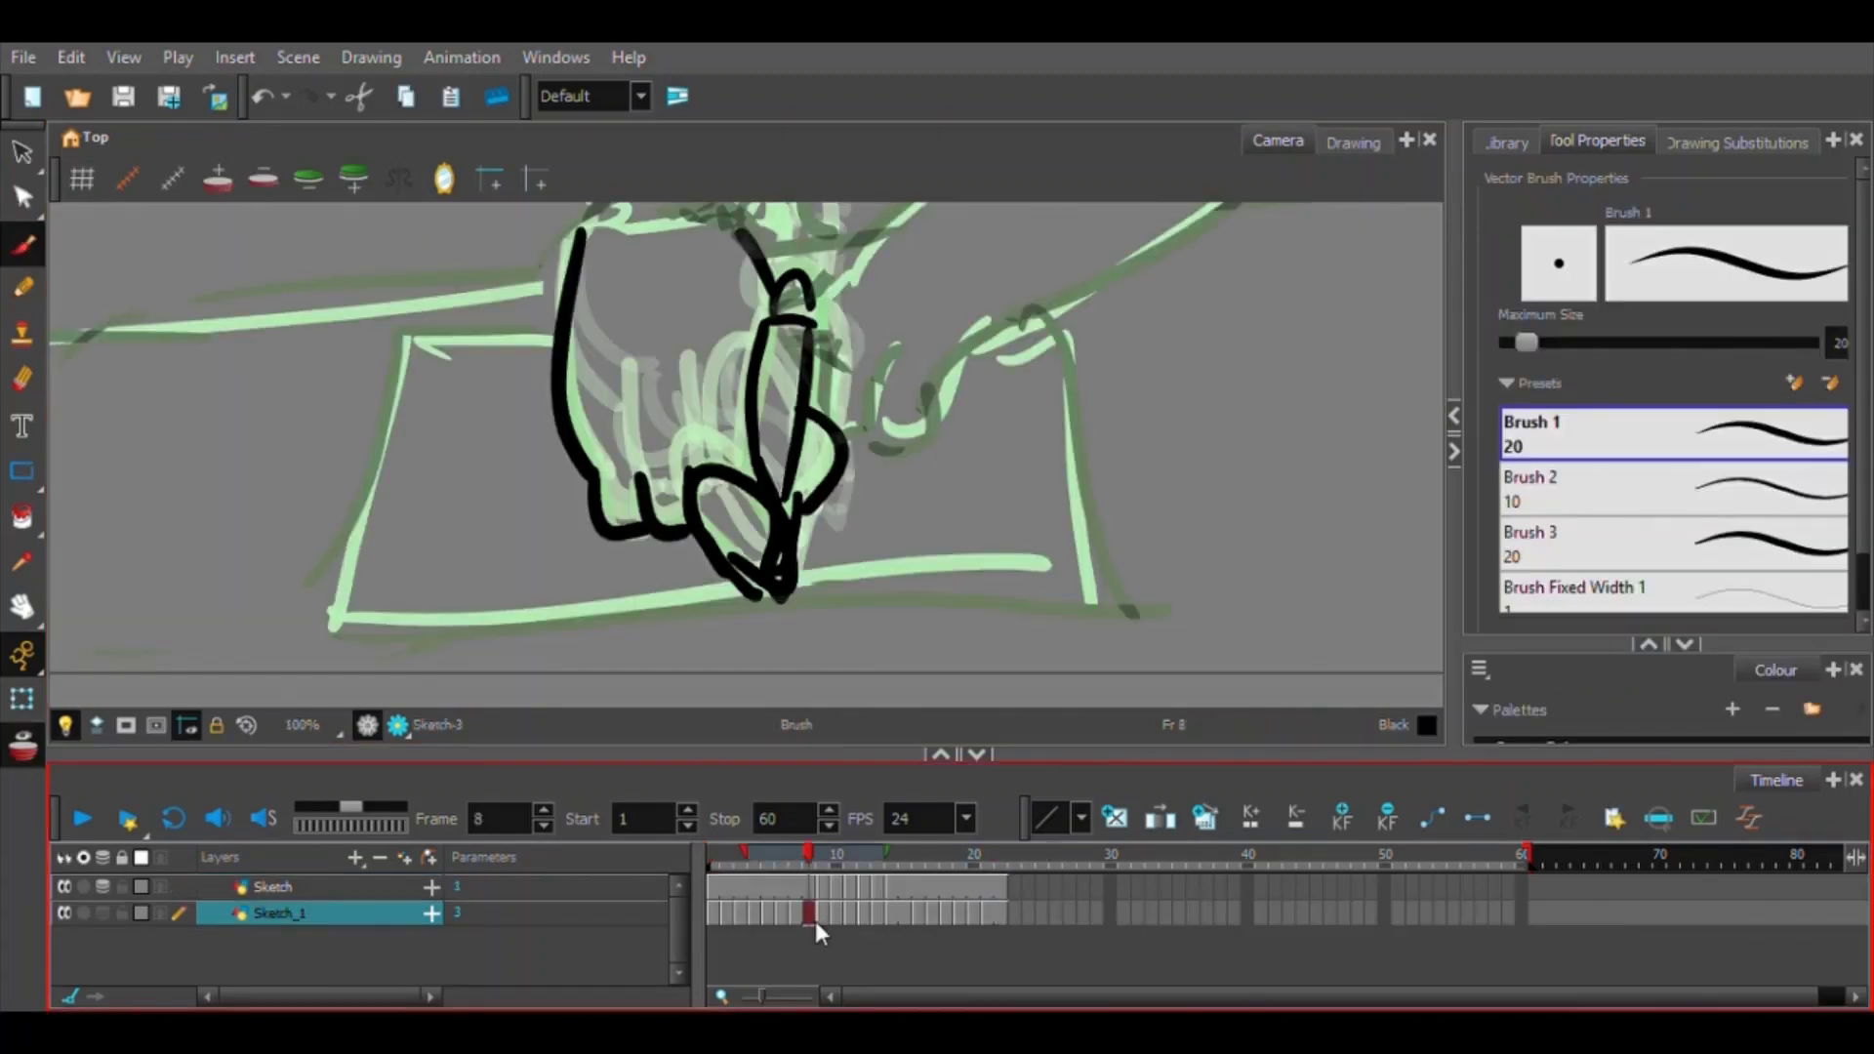
Review the frames of Sketch_1 and Sketch and play back the full animation.
{"action": "left_click_drag", "start_coordinate": [816, 921], "coordinate": [902, 924]}
{"action": "left_click", "coordinate": [718, 884]}
{"action": "left_click_drag", "start_coordinate": [719, 881], "coordinate": [550, 893]}
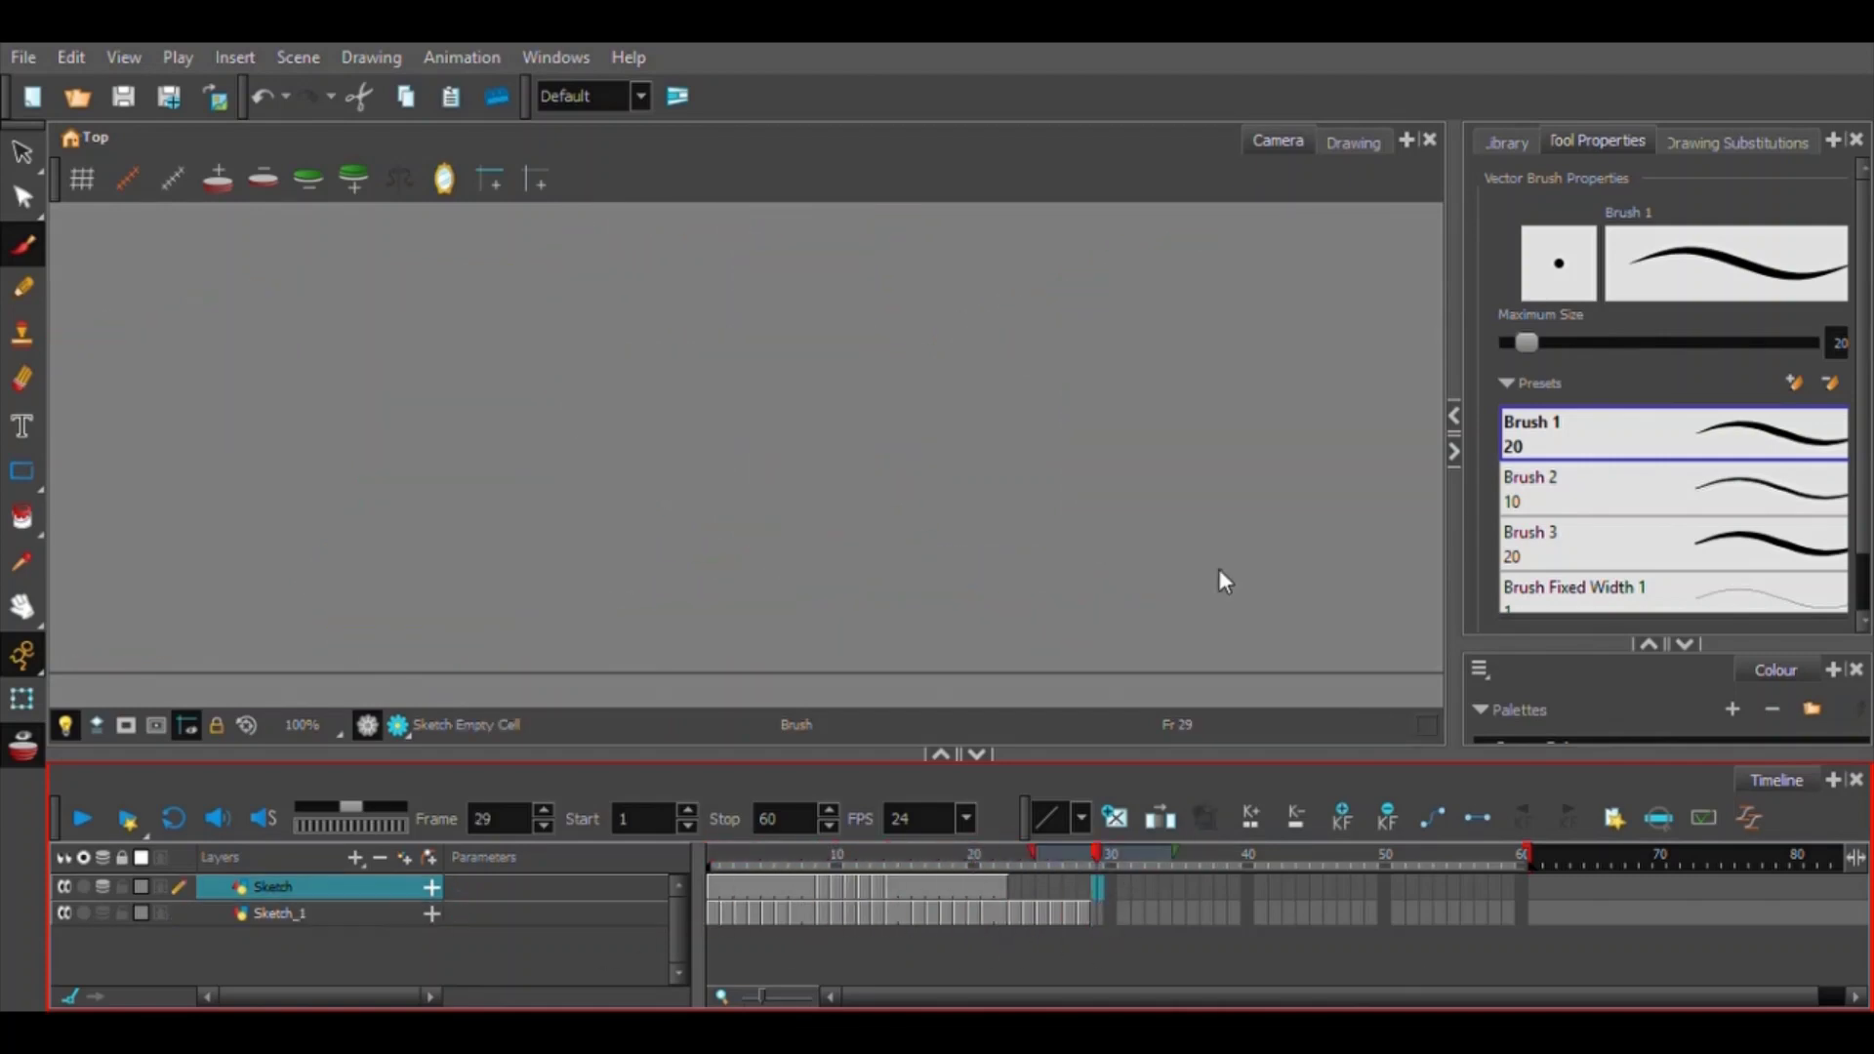
{"action": "left_click", "coordinate": [82, 818]}
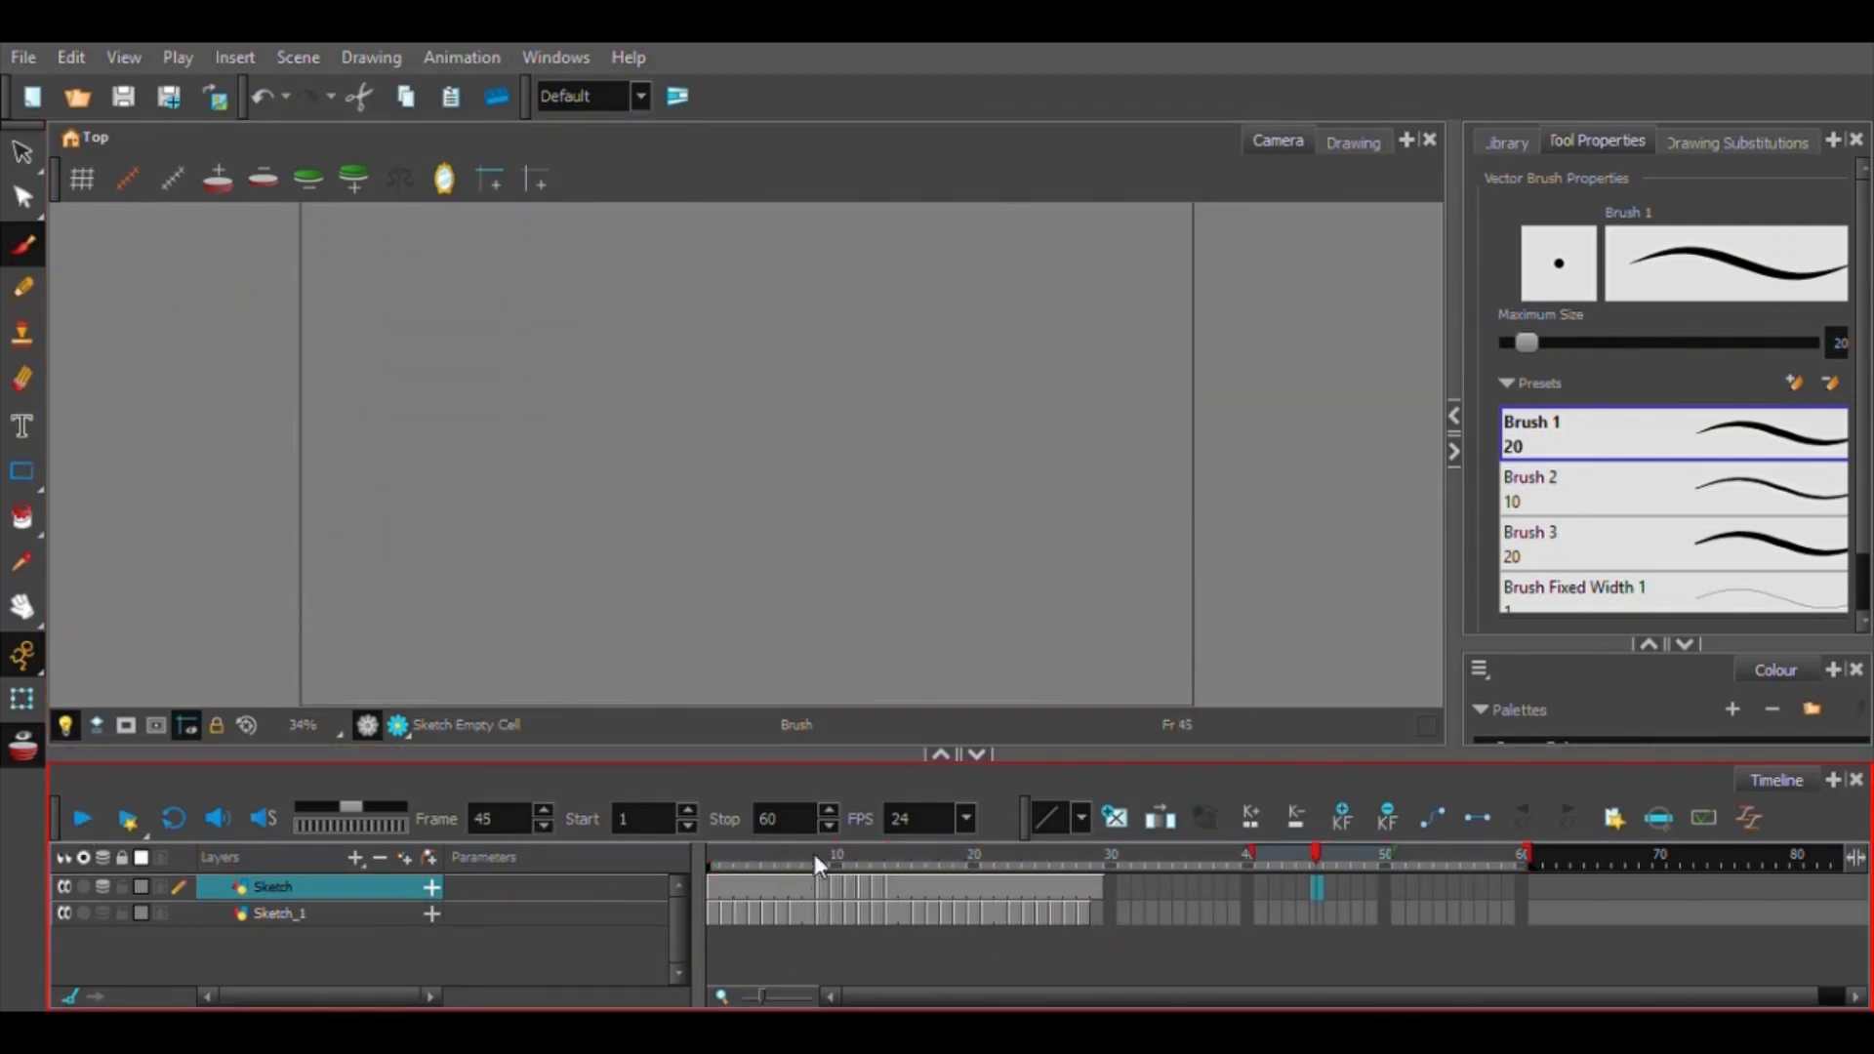
Copy the drawings of Sketch and Sketch_1 from frame 1 onward, paste them at frame 29 and play back the extended animation.
{"action": "left_click_drag", "start_coordinate": [820, 855], "coordinate": [699, 879]}
{"action": "left_click", "coordinate": [82, 820]}
{"action": "left_click_drag", "start_coordinate": [1095, 859], "coordinate": [714, 914]}
{"action": "key", "text": "ctrl+c"}
{"action": "left_click_drag", "start_coordinate": [1095, 888], "coordinate": [1093, 910]}
{"action": "key", "text": "ctrl+v"}
{"action": "left_click", "coordinate": [1087, 859]}
{"action": "left_click", "coordinate": [82, 818]}
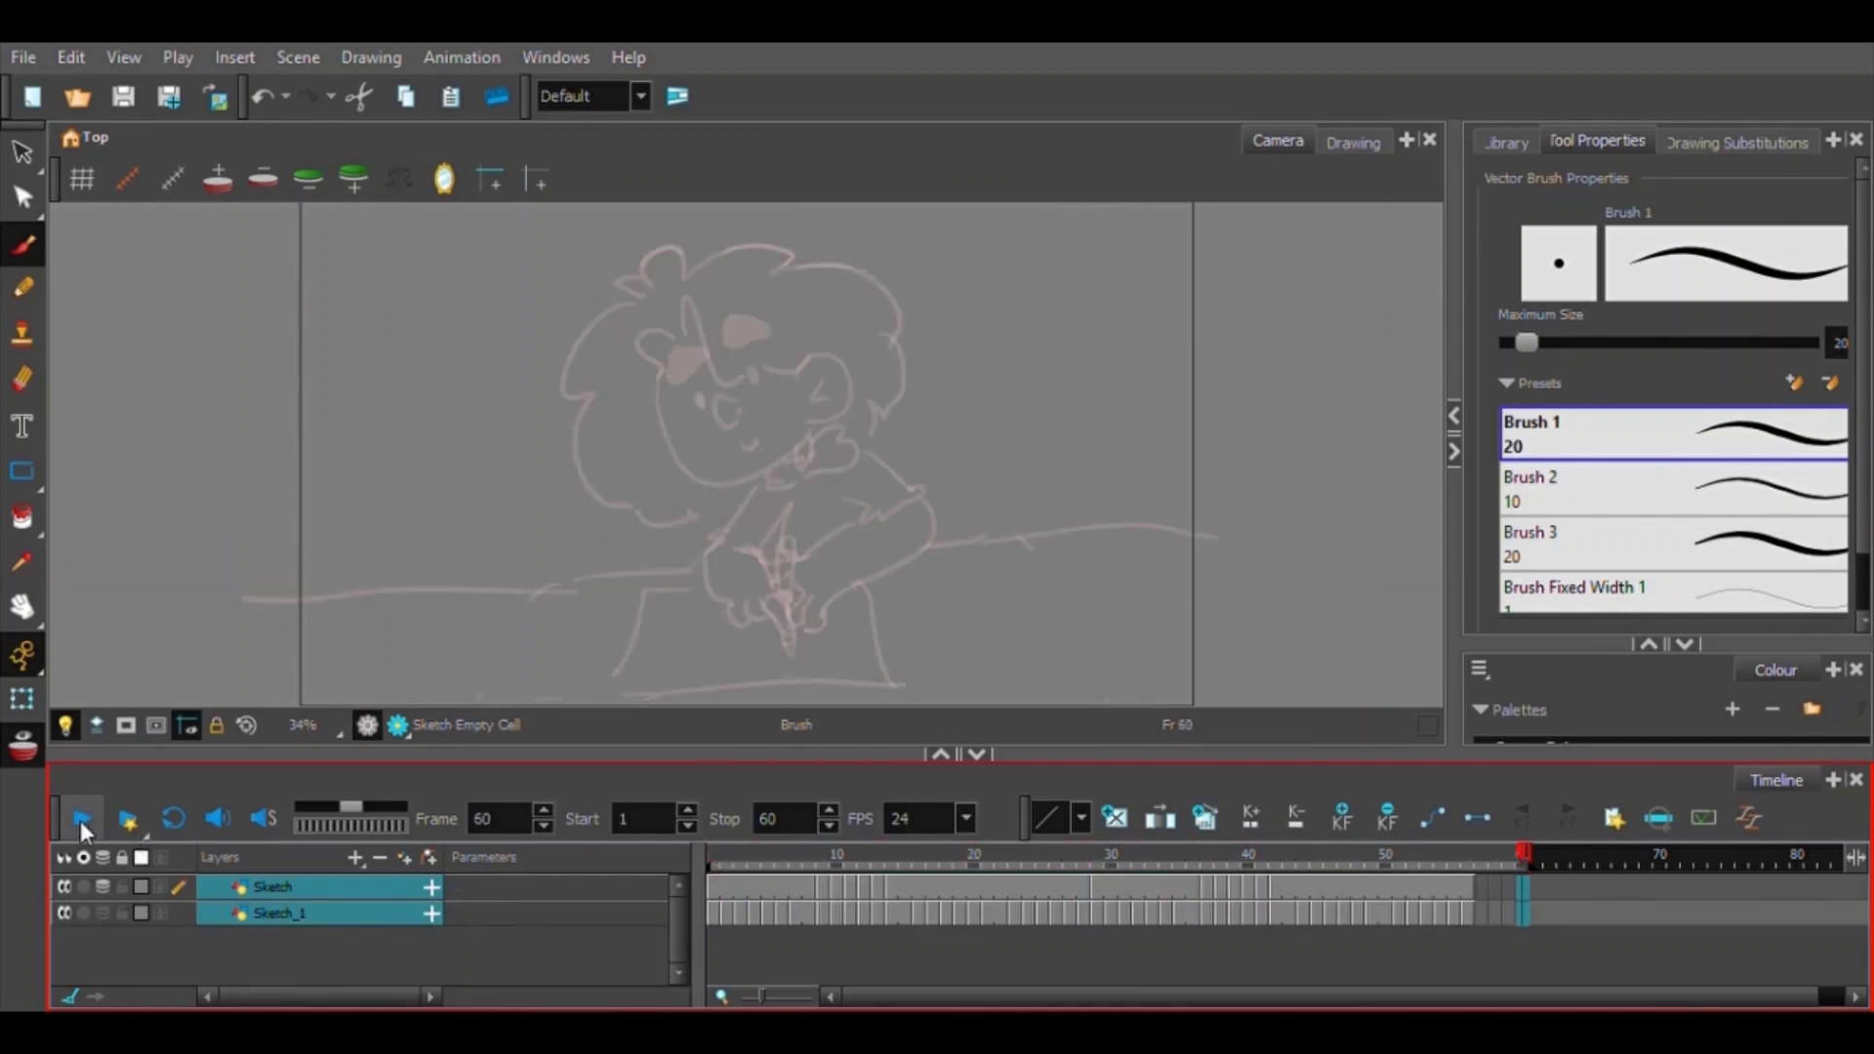
{"action": "left_click", "coordinate": [74, 818]}
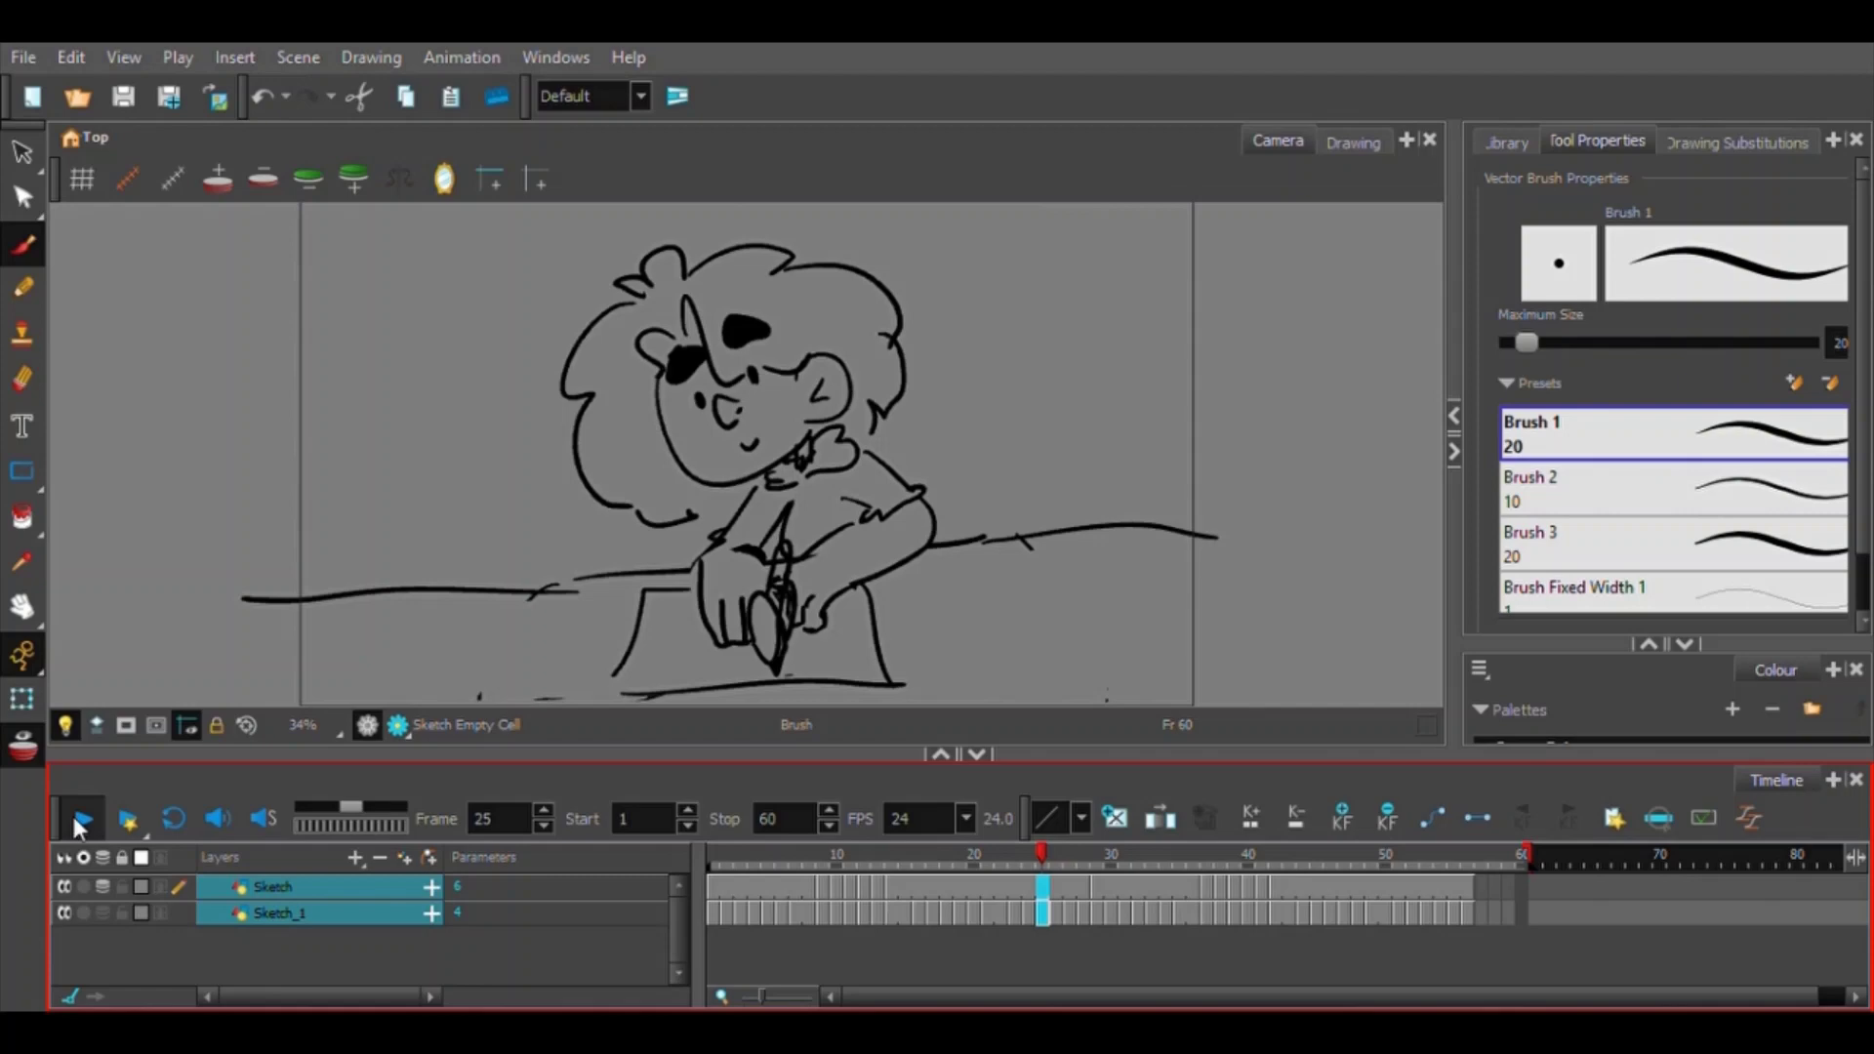
{"action": "left_click", "coordinate": [74, 818]}
Delete the repeated blink drawings between frames 37 and 42 of Sketch and extend the preceding drawing's exposure over the gap.
{"action": "left_click", "coordinate": [1096, 886]}
{"action": "mouse_move", "coordinate": [1474, 867]}
{"action": "left_mouse_down"}
{"action": "mouse_move", "coordinate": [1183, 892]}
{"action": "mouse_move", "coordinate": [1272, 887]}
{"action": "left_mouse_up"}
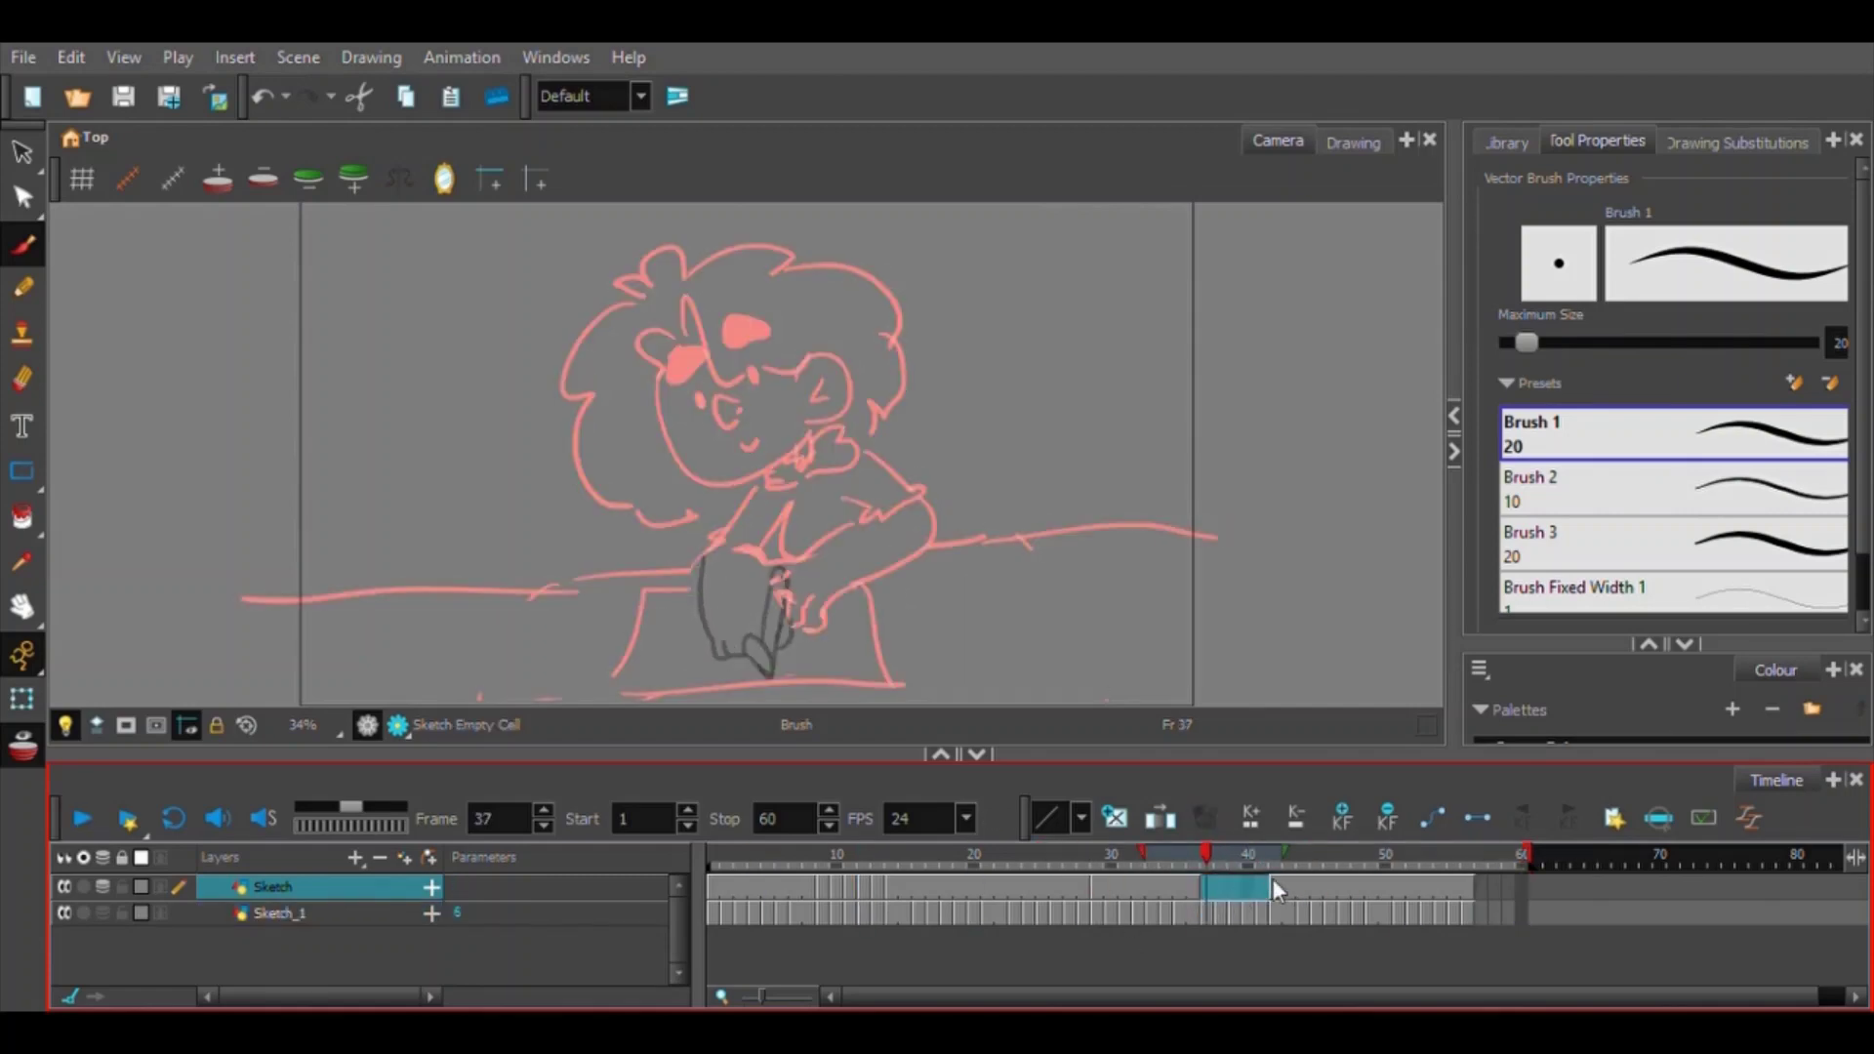
{"action": "key", "text": "Delete"}
{"action": "left_click", "coordinate": [1264, 889]}
{"action": "key", "text": "F5"}
{"action": "left_click", "coordinate": [714, 859]}
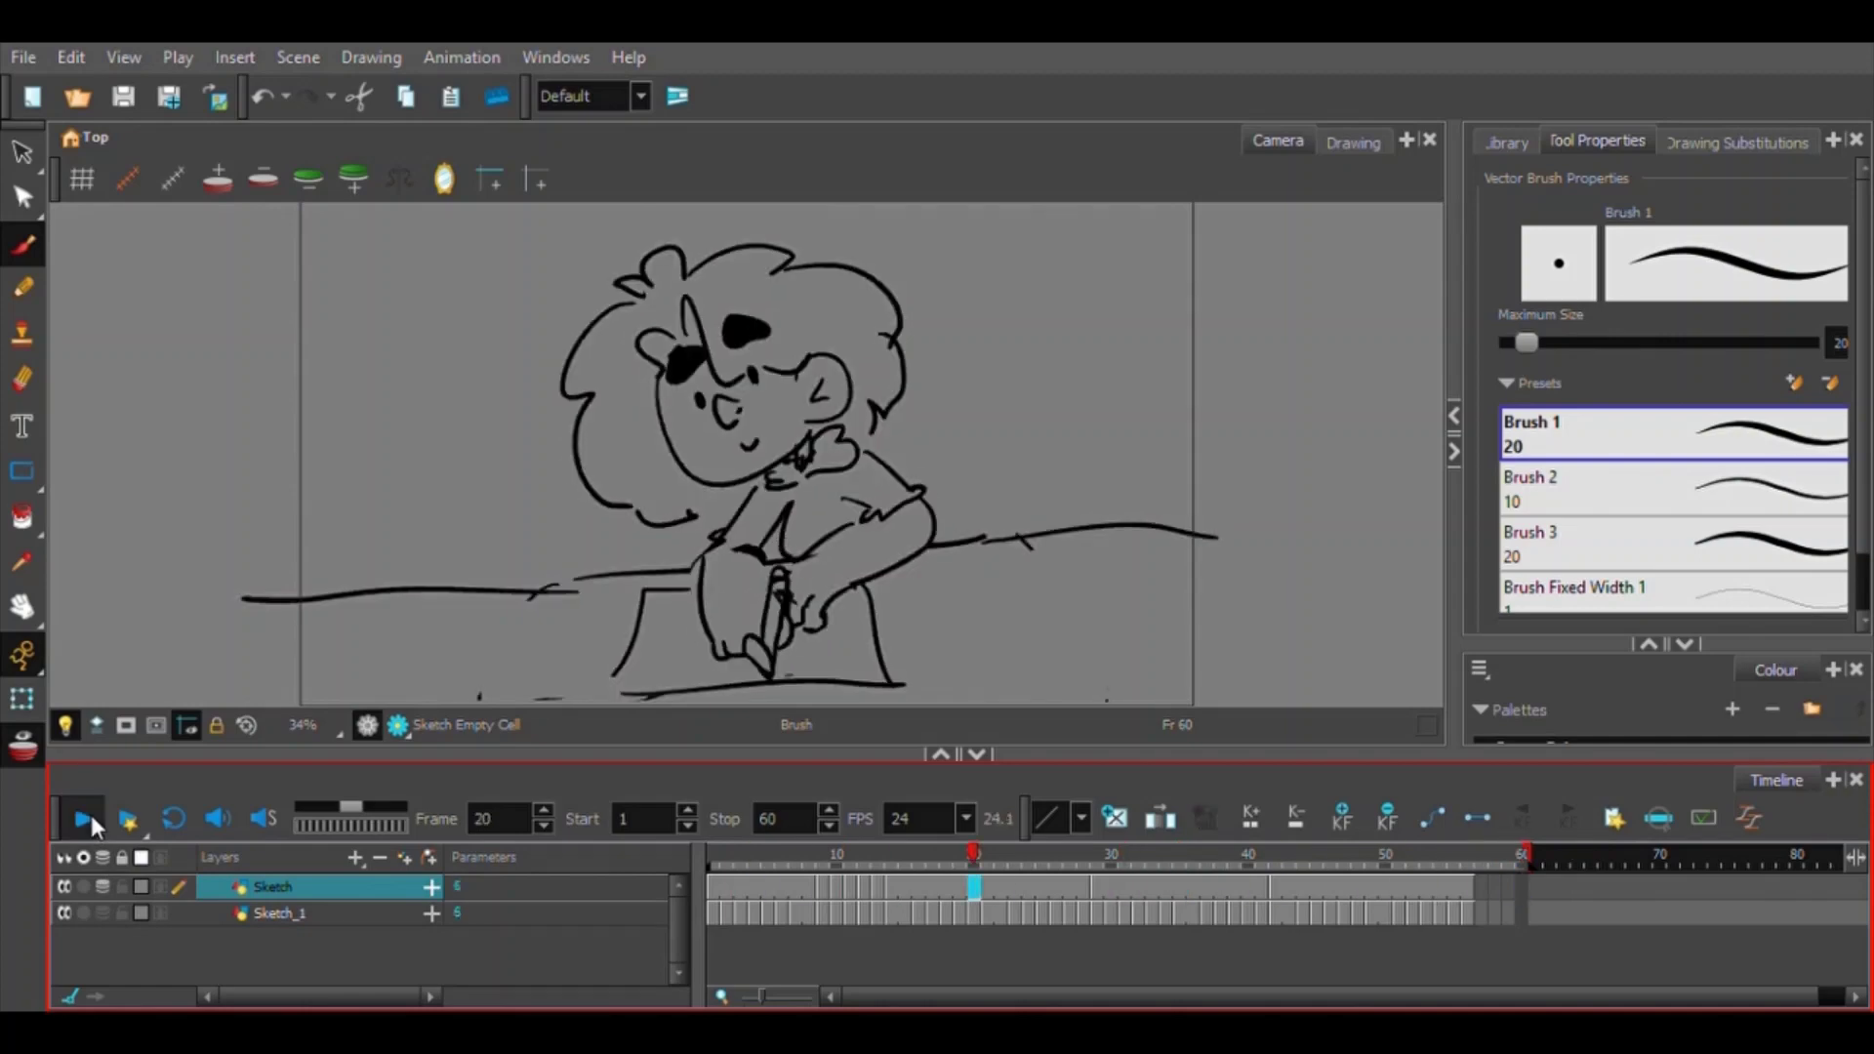
Try grouping the Sketch and Sketch_1 layers, and undo the grouping.
{"action": "left_click", "coordinate": [332, 913], "text": "shift"}
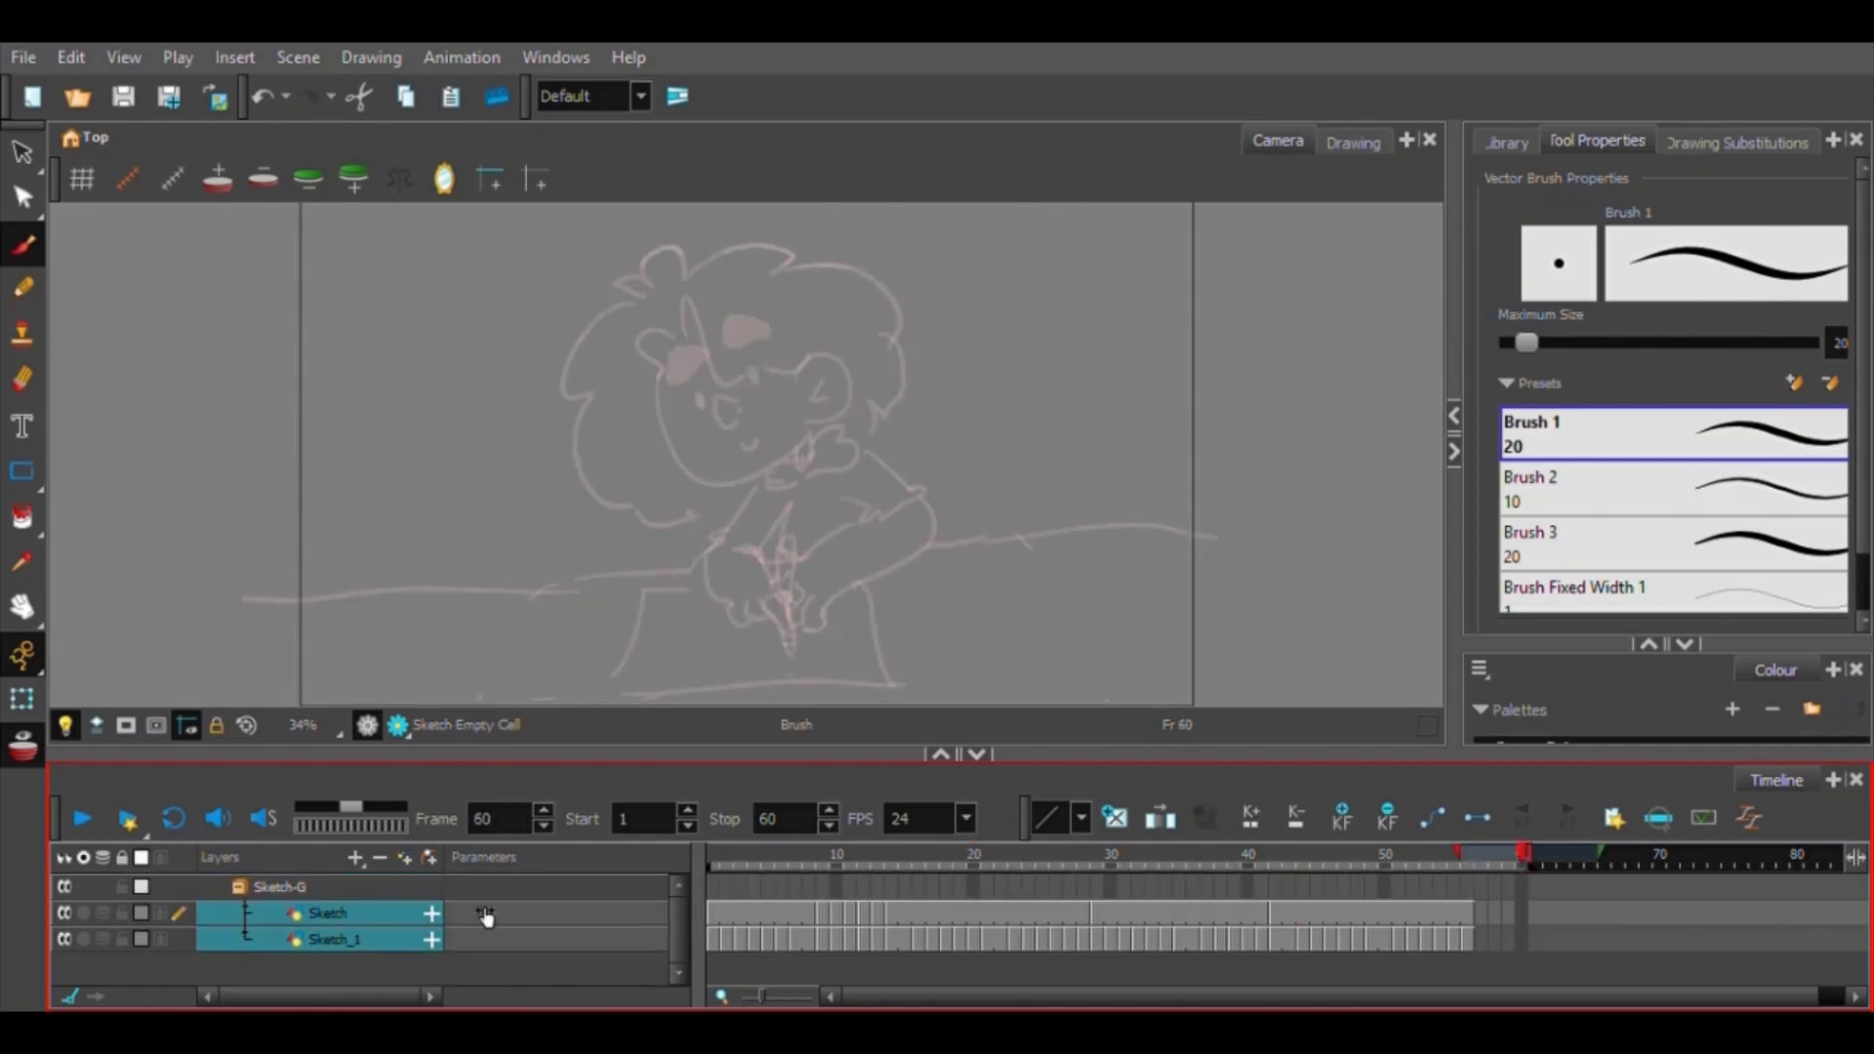
{"action": "key", "text": "ctrl+z"}
{"action": "key", "text": "ctrl+g"}
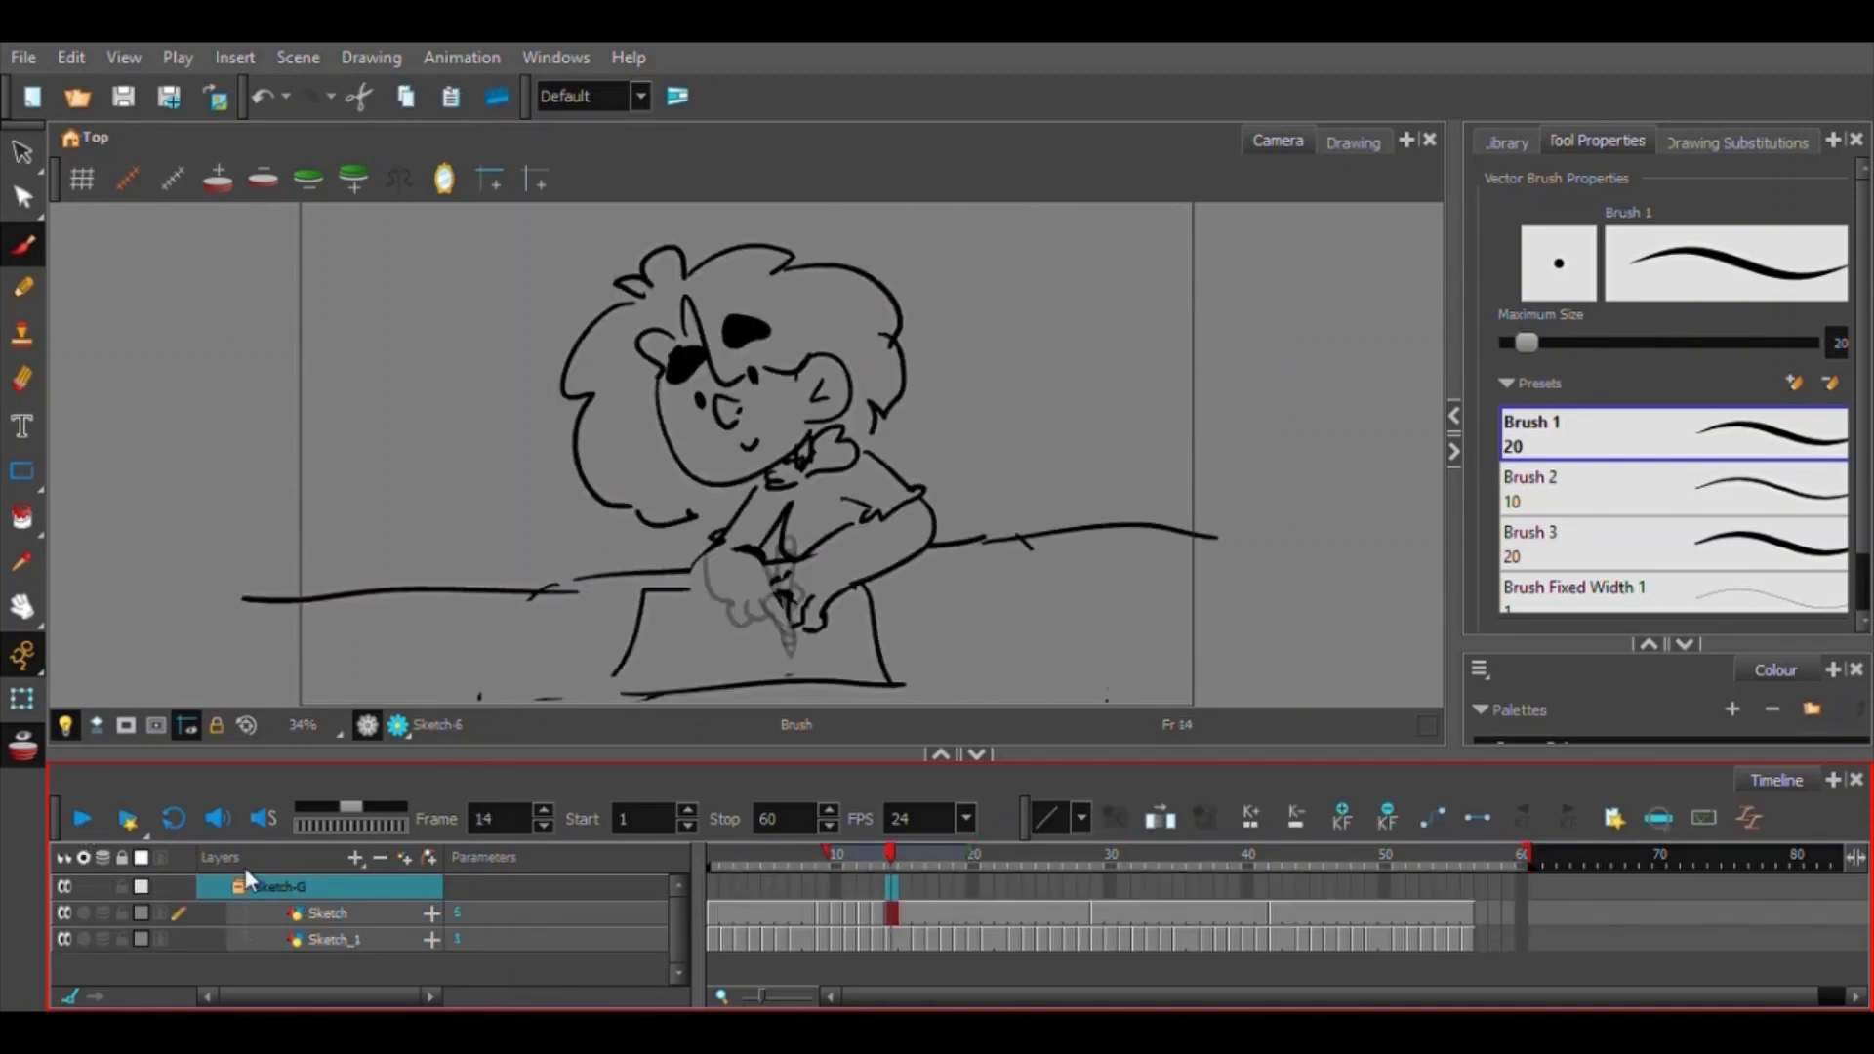
{"action": "mouse_move", "coordinate": [910, 902]}
{"action": "left_mouse_down"}
{"action": "mouse_move", "coordinate": [1014, 902]}
{"action": "mouse_move", "coordinate": [834, 951]}
{"action": "mouse_move", "coordinate": [890, 951]}
{"action": "mouse_move", "coordinate": [877, 923]}
{"action": "mouse_move", "coordinate": [1467, 918]}
{"action": "left_mouse_up"}
{"action": "left_click", "coordinate": [296, 940]}
{"action": "left_click", "coordinate": [291, 882]}
{"action": "key", "text": "ctrl+z"}
Delete the hand drawings after frame 14 on Sketch_1.
{"action": "key", "text": "Delete"}
{"action": "left_click", "coordinate": [957, 943]}
{"action": "left_click", "coordinate": [890, 910]}
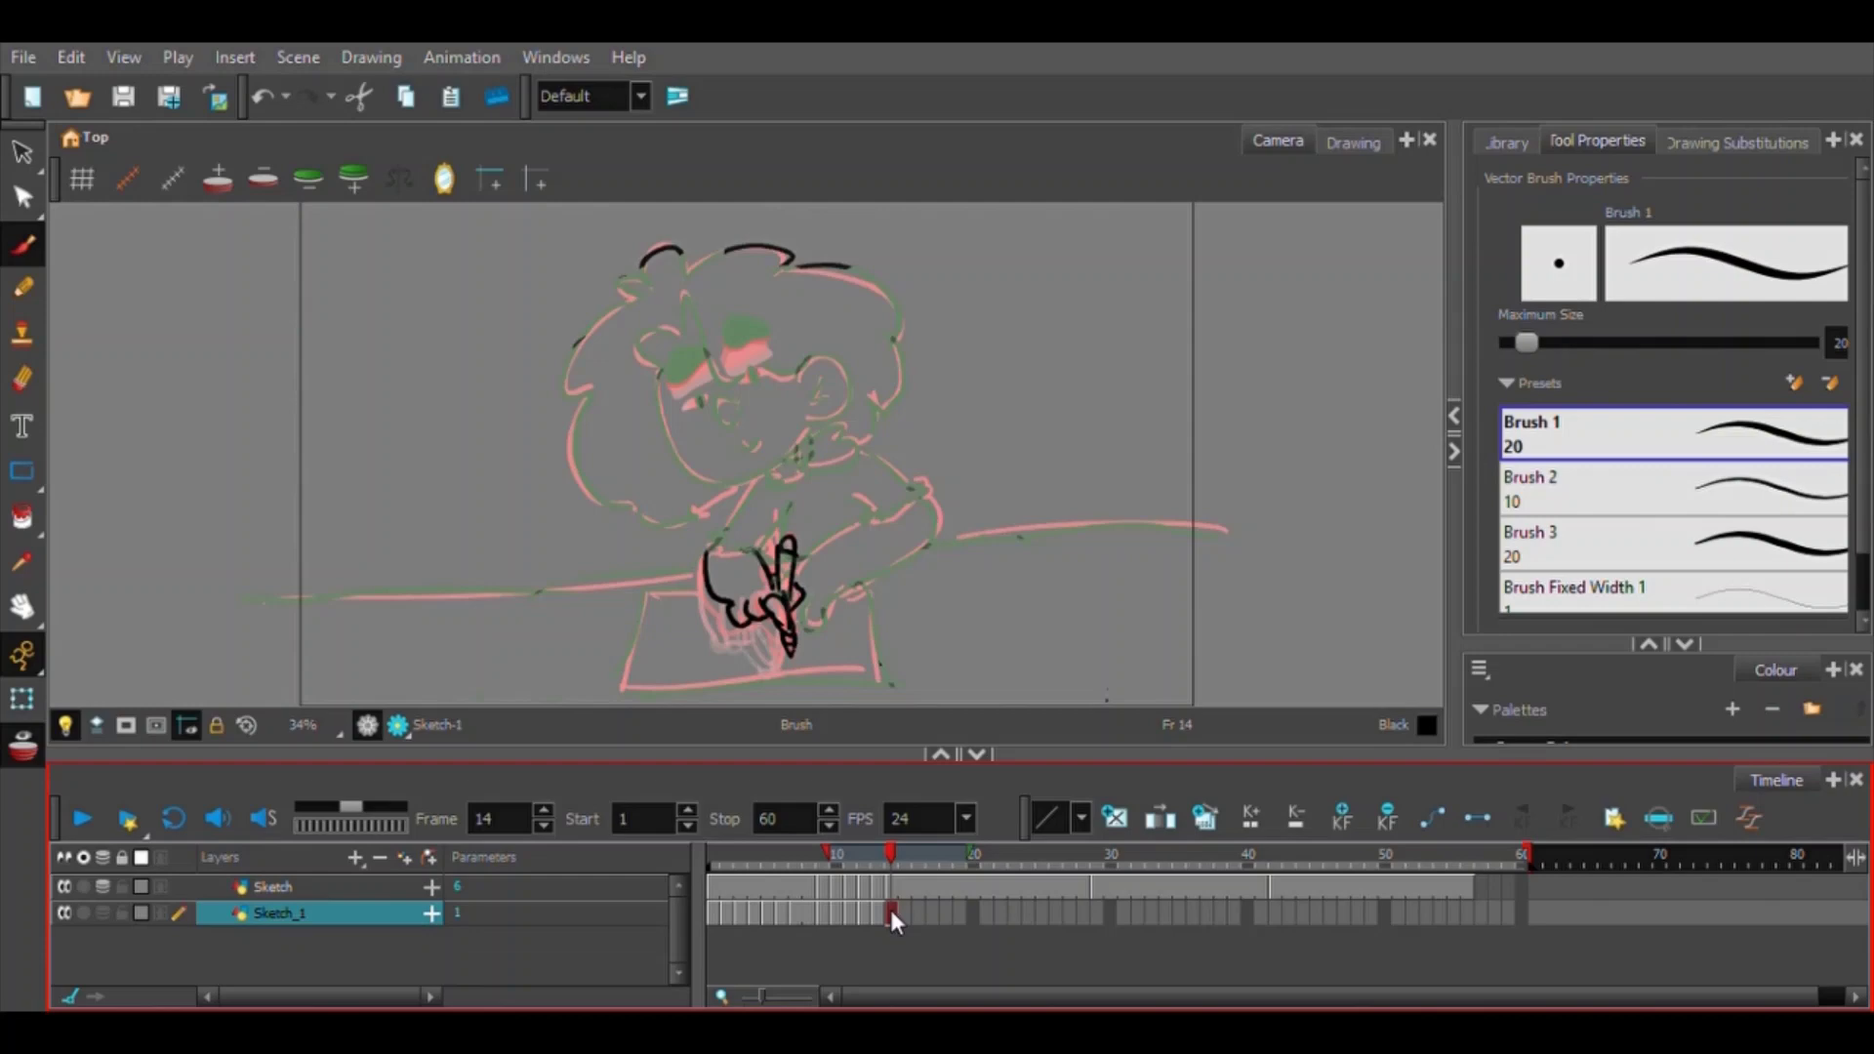
Rework the exposures of the hand drawings on Sketch_1 between frames 9 and 14, stretching the cycle to frame 16.
{"action": "left_click", "coordinate": [891, 915]}
{"action": "left_click", "coordinate": [882, 918]}
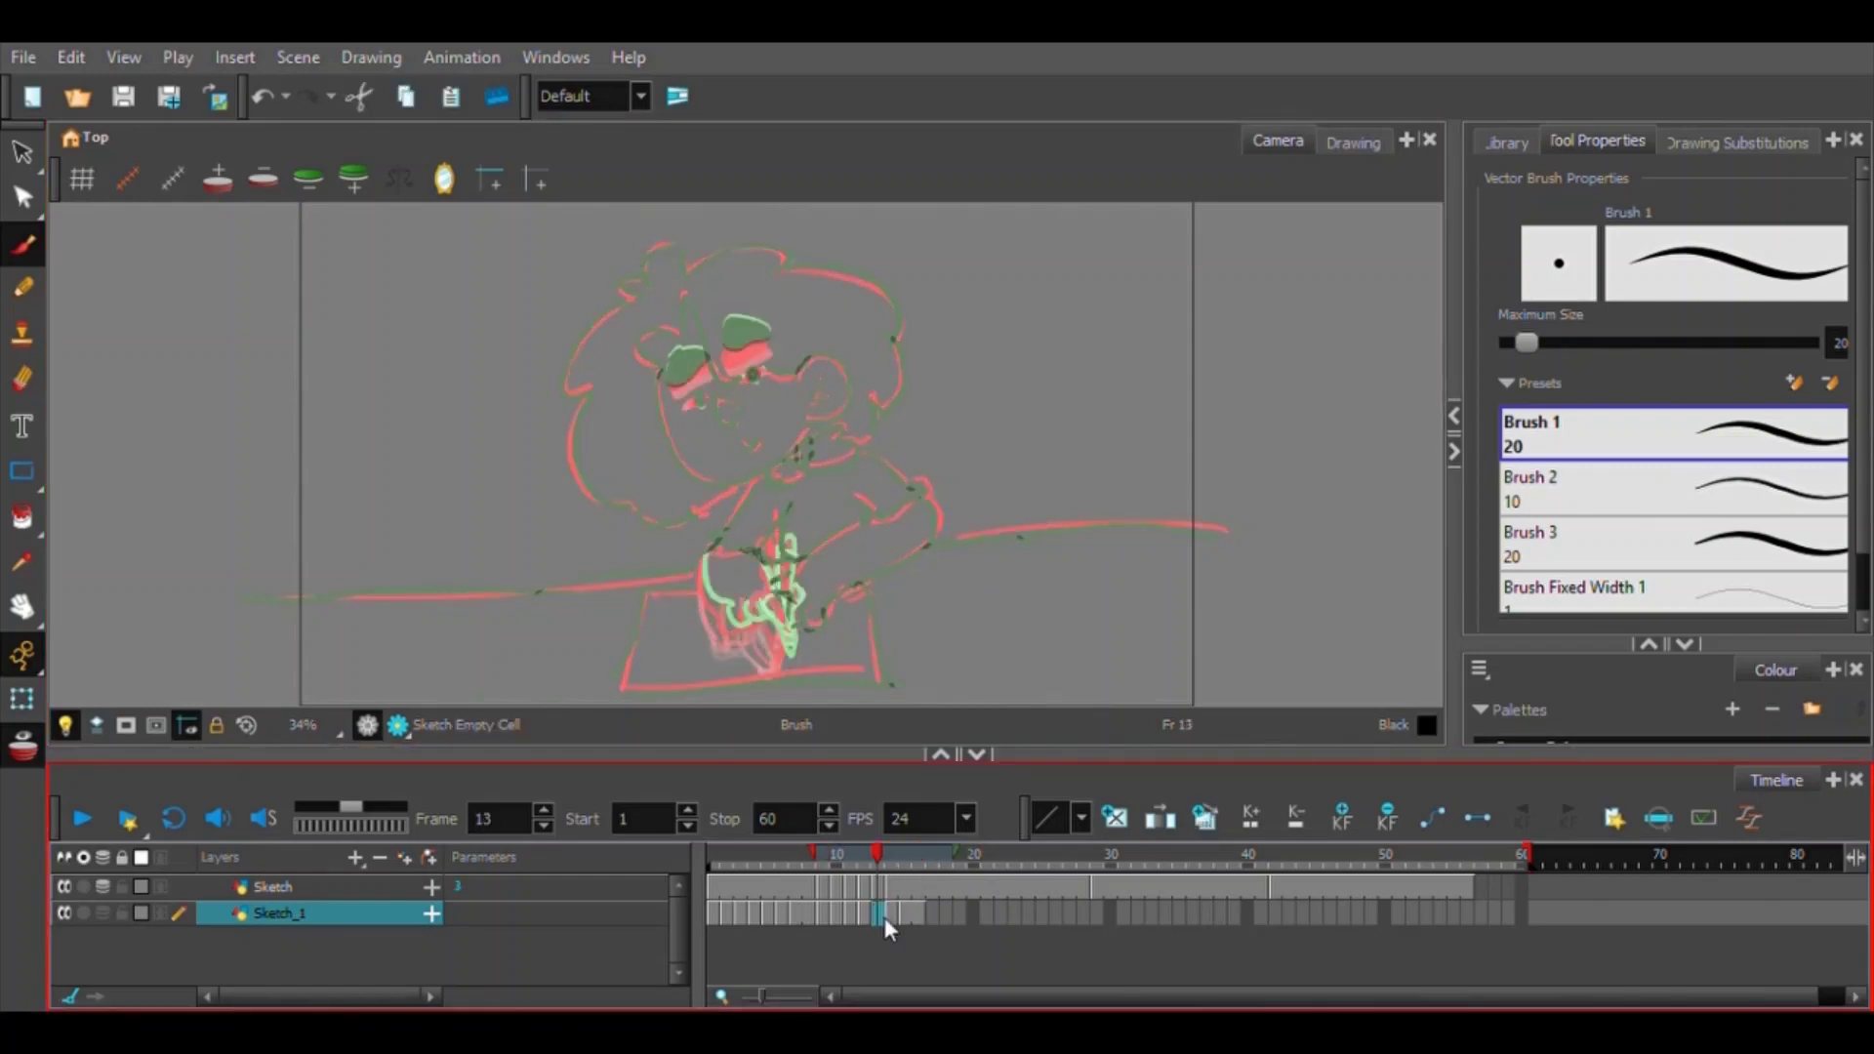
{"action": "left_click", "coordinate": [866, 915]}
{"action": "key", "text": "comma"}
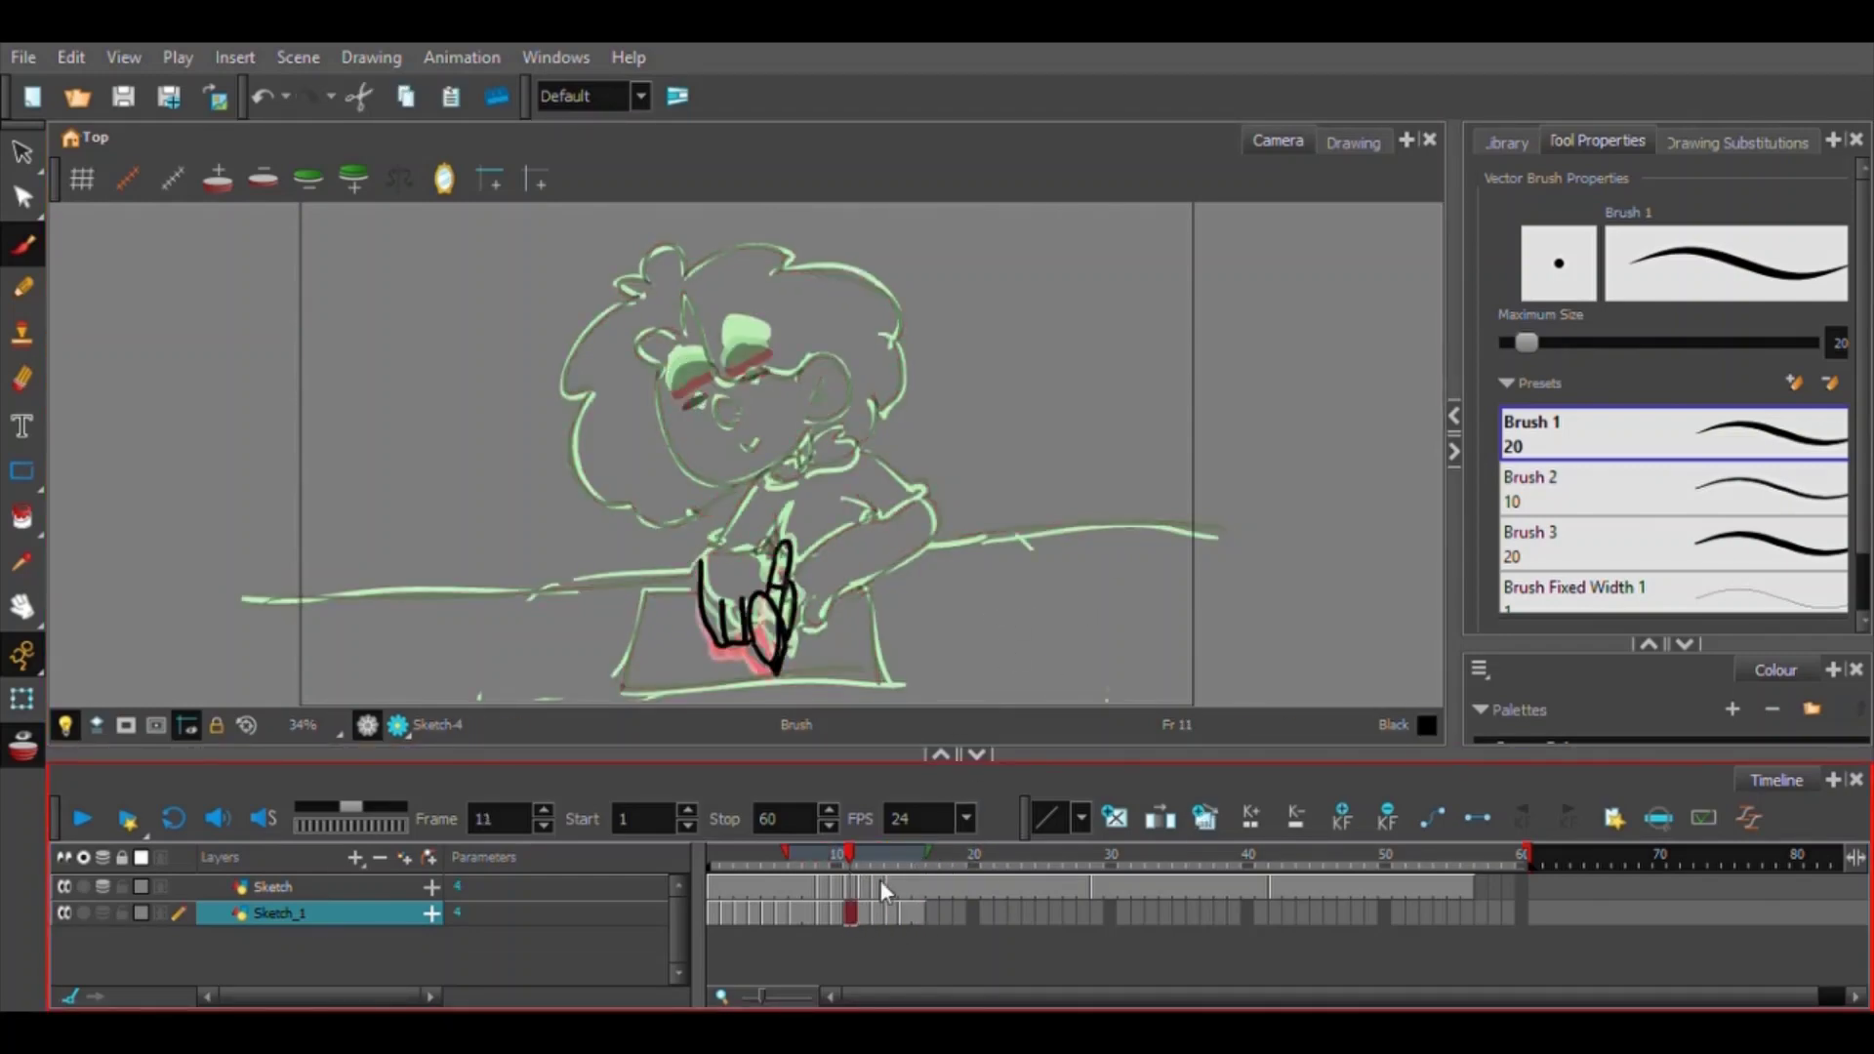
{"action": "left_click", "coordinate": [840, 917]}
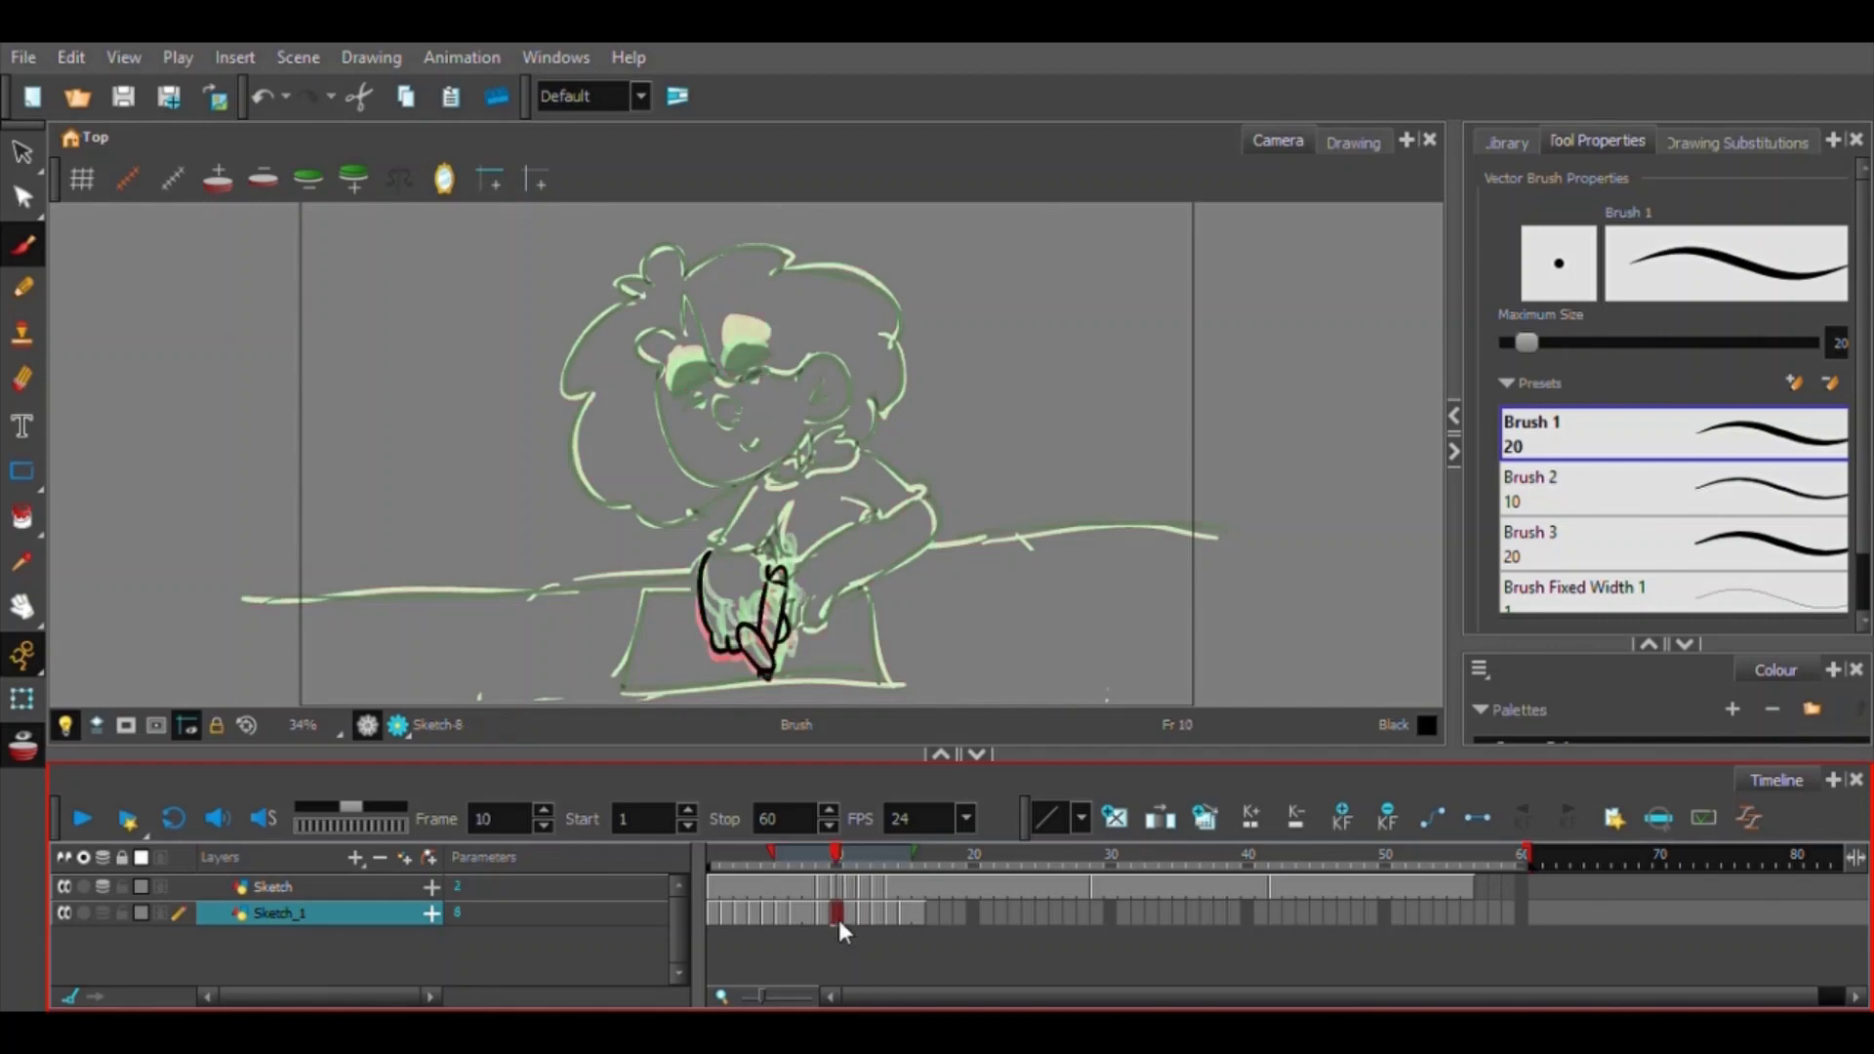
{"action": "left_click", "coordinate": [824, 908]}
{"action": "left_click", "coordinate": [852, 894]}
{"action": "left_click", "coordinate": [839, 915]}
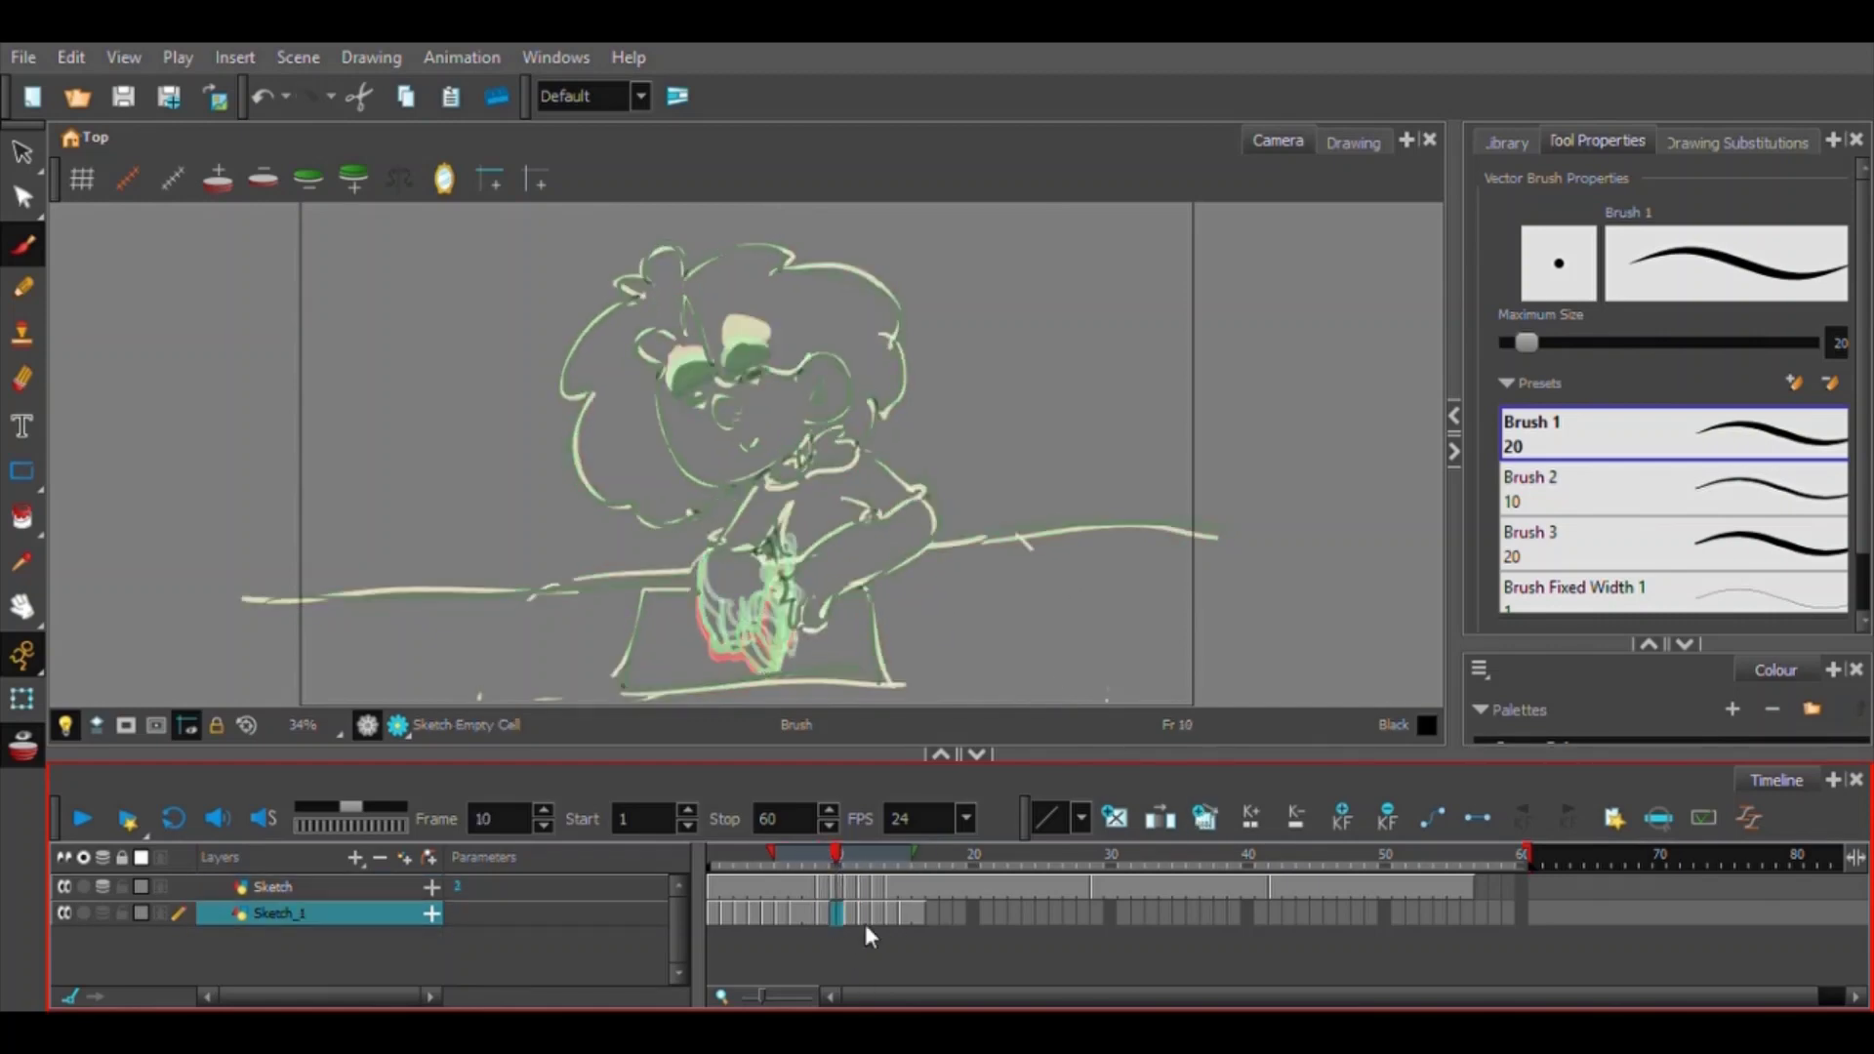
{"action": "left_click", "coordinate": [824, 909]}
Copy the hand cycle in frames 1 to 16 of Sketch_1 and paste it at frames 17 and 33.
{"action": "left_click_drag", "start_coordinate": [713, 914], "coordinate": [919, 914]}
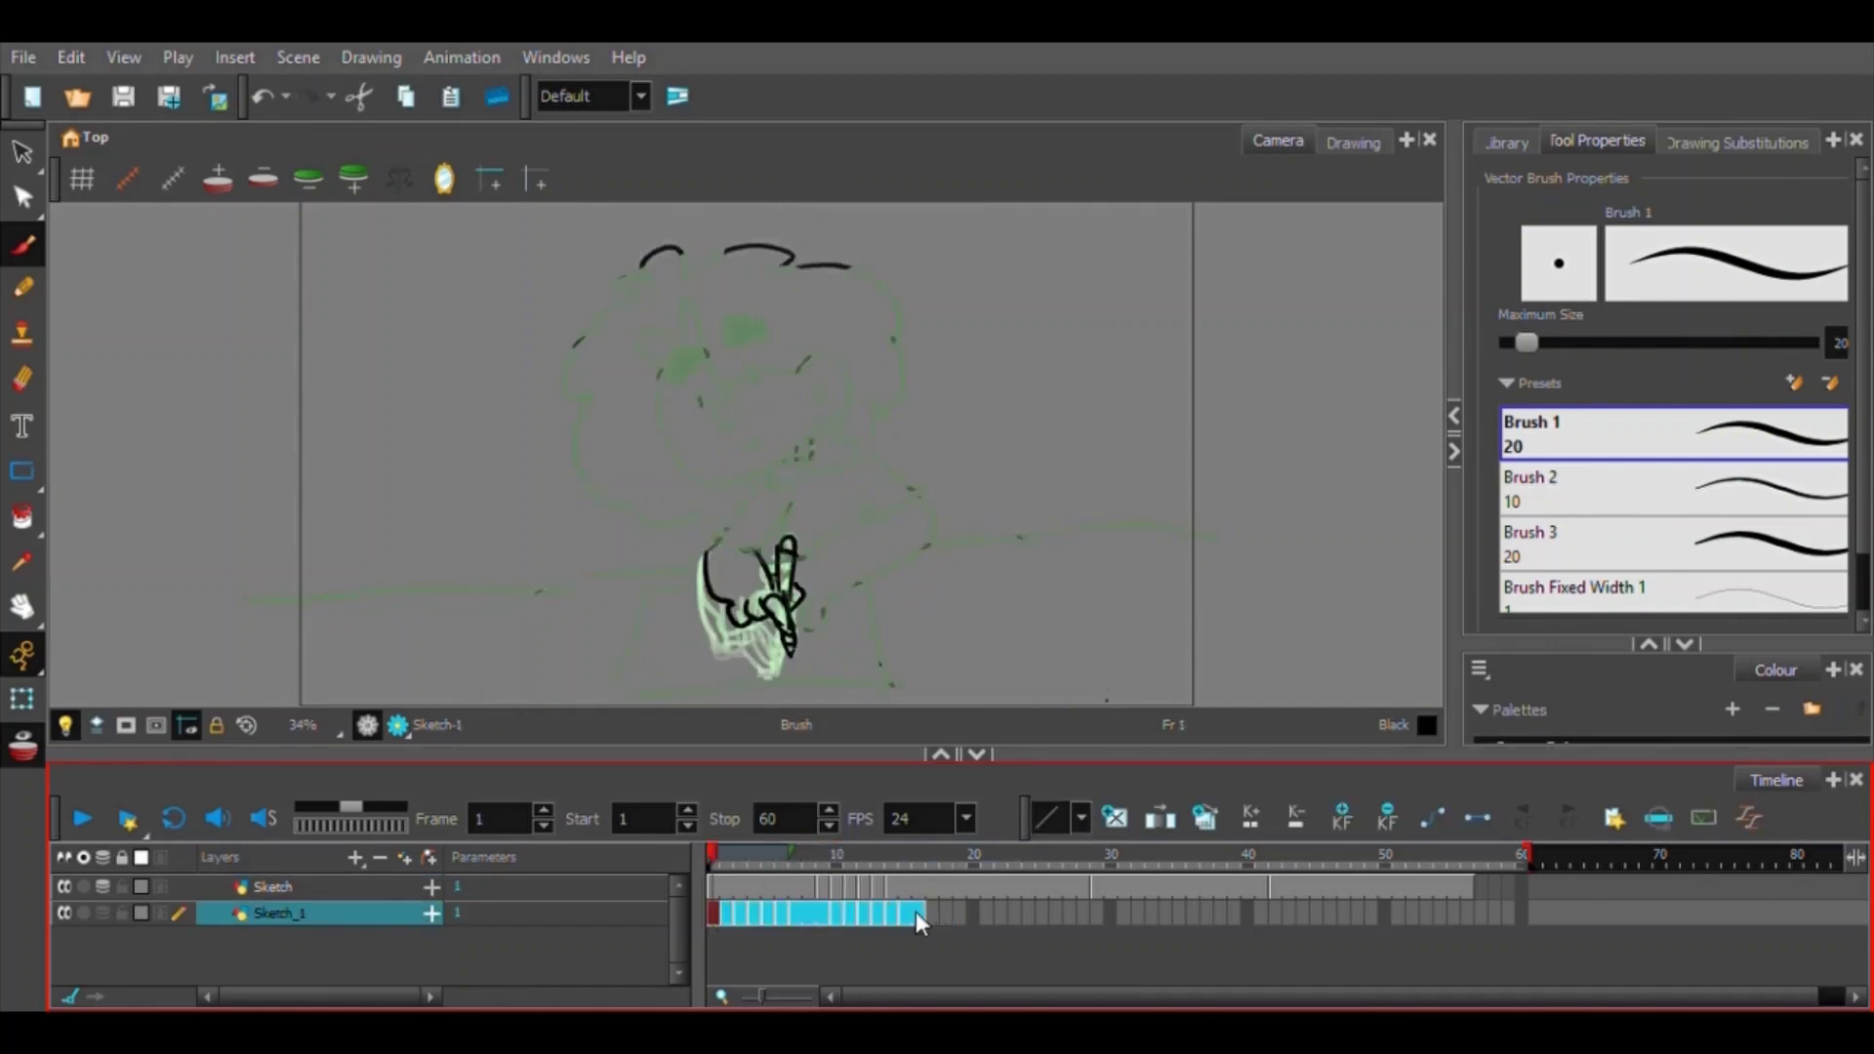
{"action": "key", "text": "ctrl+c"}
{"action": "left_click", "coordinate": [932, 913]}
{"action": "key", "text": "ctrl+v"}
{"action": "left_click", "coordinate": [1151, 914]}
{"action": "key", "text": "ctrl+v"}
{"action": "left_click", "coordinate": [1374, 915]}
{"action": "key", "text": "ctrl+z"}
{"action": "key", "text": "ctrl+z"}
Delete Sketch's cells from frame 49 to 57, copy its blink drawings and clear Sketch from frame 8 to 48.
{"action": "left_click_drag", "start_coordinate": [1481, 887], "coordinate": [1371, 888]}
{"action": "key", "text": "Delete"}
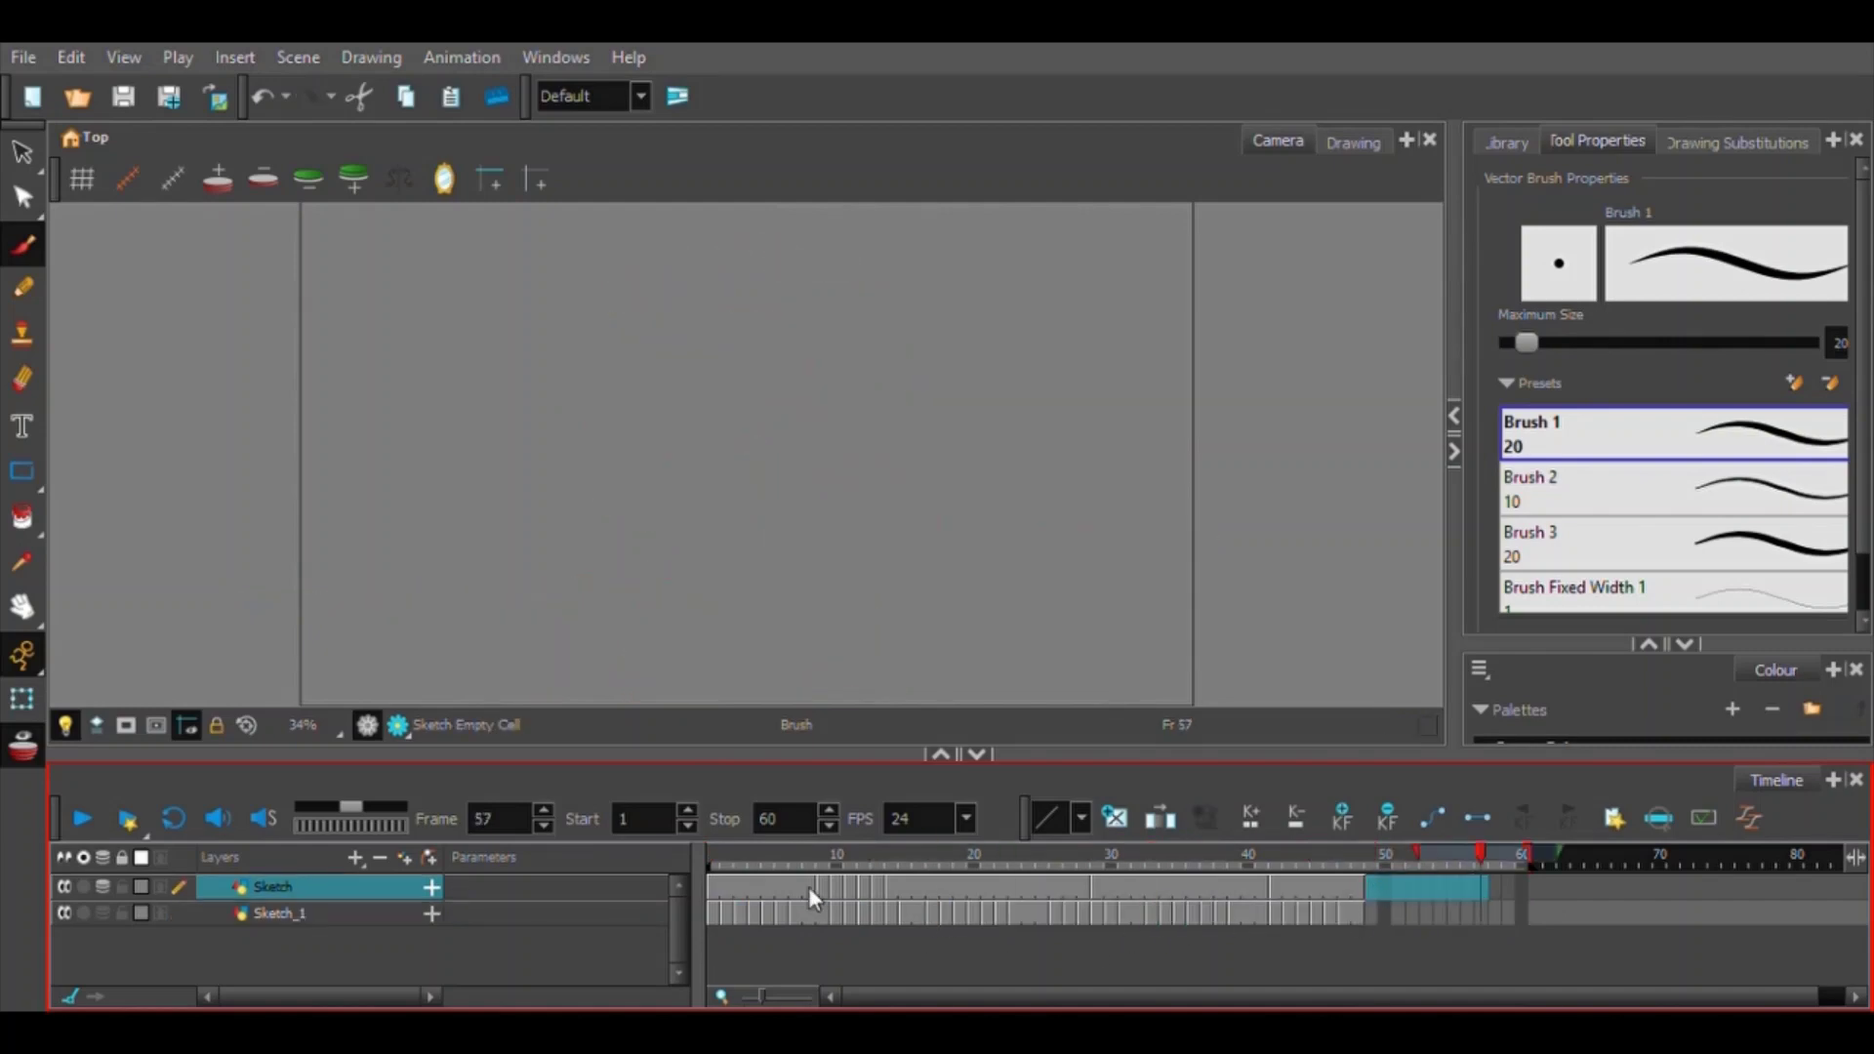
{"action": "left_click_drag", "start_coordinate": [823, 887], "coordinate": [879, 887]}
{"action": "left_click_drag", "start_coordinate": [1371, 887], "coordinate": [809, 887]}
{"action": "key", "text": "Delete"}
Paste the blink at frame 23 of Sketch, extend the drawings around it and play back the animation.
{"action": "left_click", "coordinate": [1016, 888]}
{"action": "key", "text": "ctrl+v"}
{"action": "left_click", "coordinate": [1003, 894]}
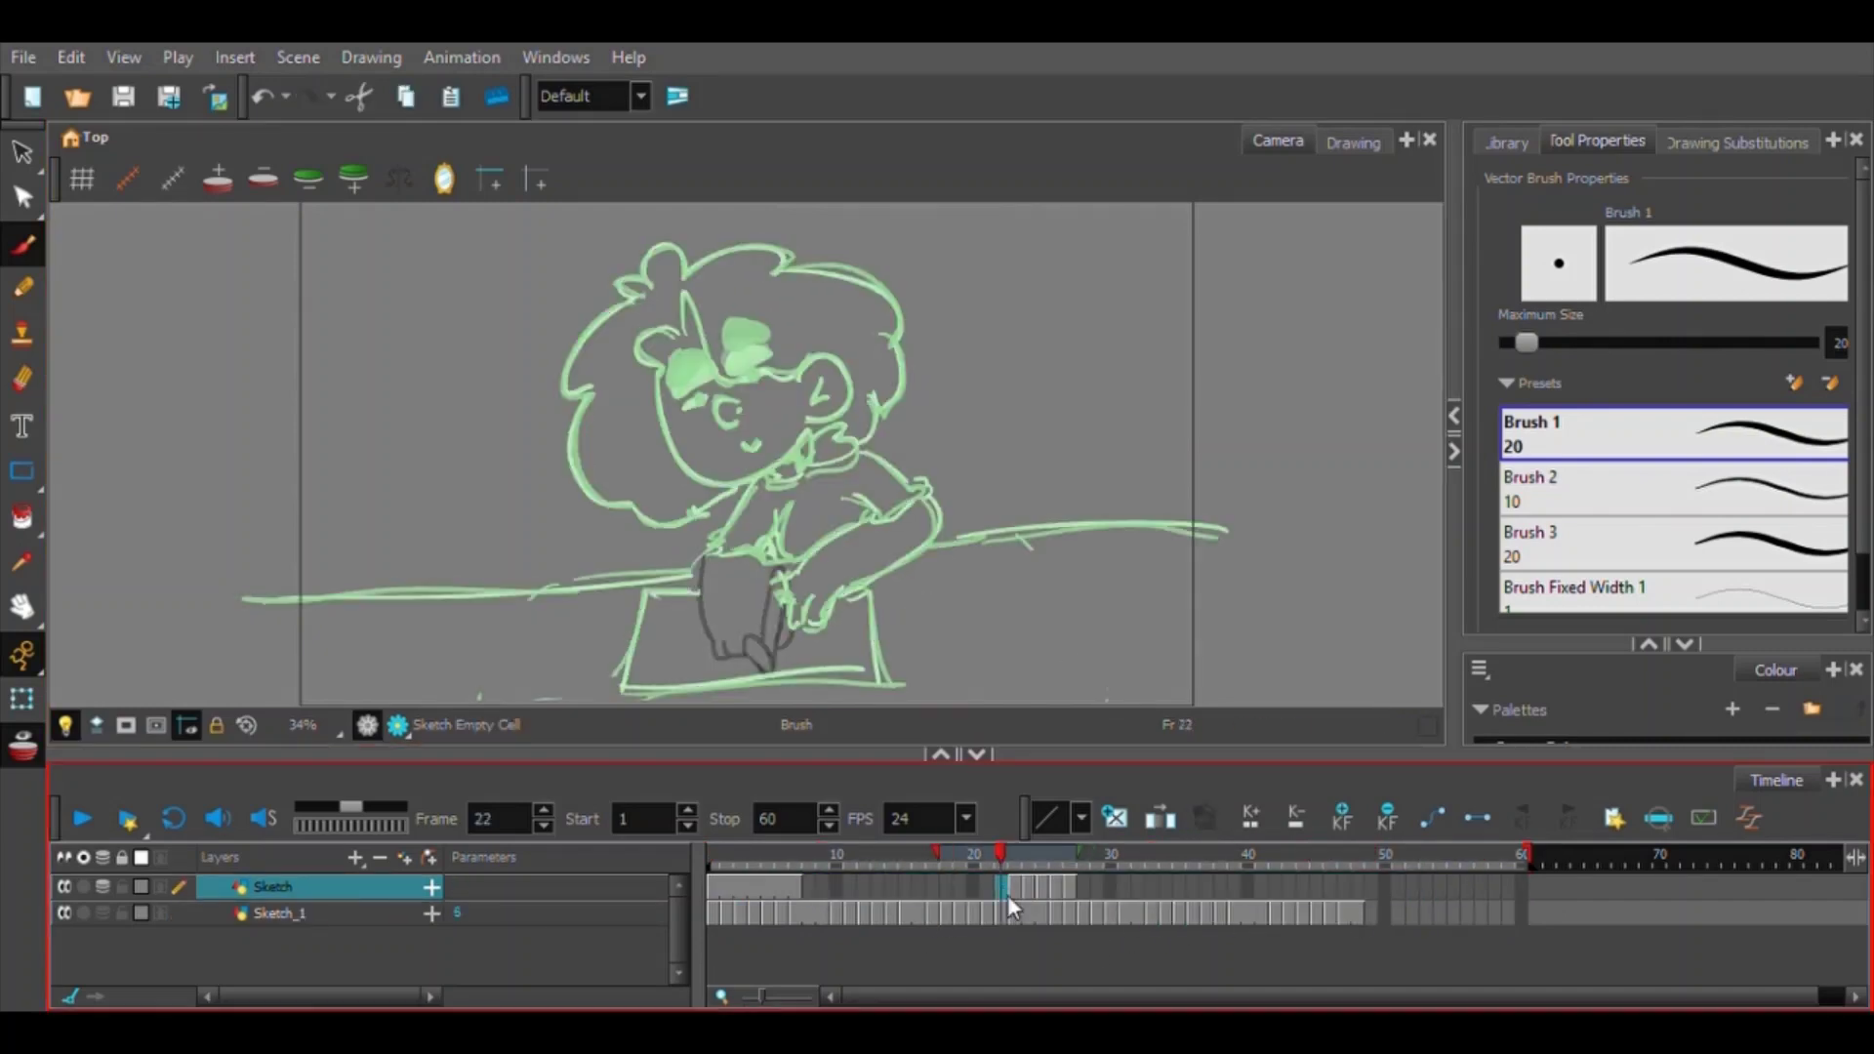
{"action": "key", "text": "F5"}
{"action": "mouse_move", "coordinate": [1087, 889]}
{"action": "left_mouse_down"}
{"action": "mouse_move", "coordinate": [1363, 889]}
{"action": "mouse_move", "coordinate": [713, 854]}
{"action": "left_mouse_up"}
{"action": "left_click", "coordinate": [714, 887]}
{"action": "left_click", "coordinate": [90, 820]}
{"action": "left_click", "coordinate": [90, 820]}
Handwrite a trial note beside the character on Sketch at frame 58, and lock all the sketch layers.
{"action": "left_click", "coordinate": [1361, 914]}
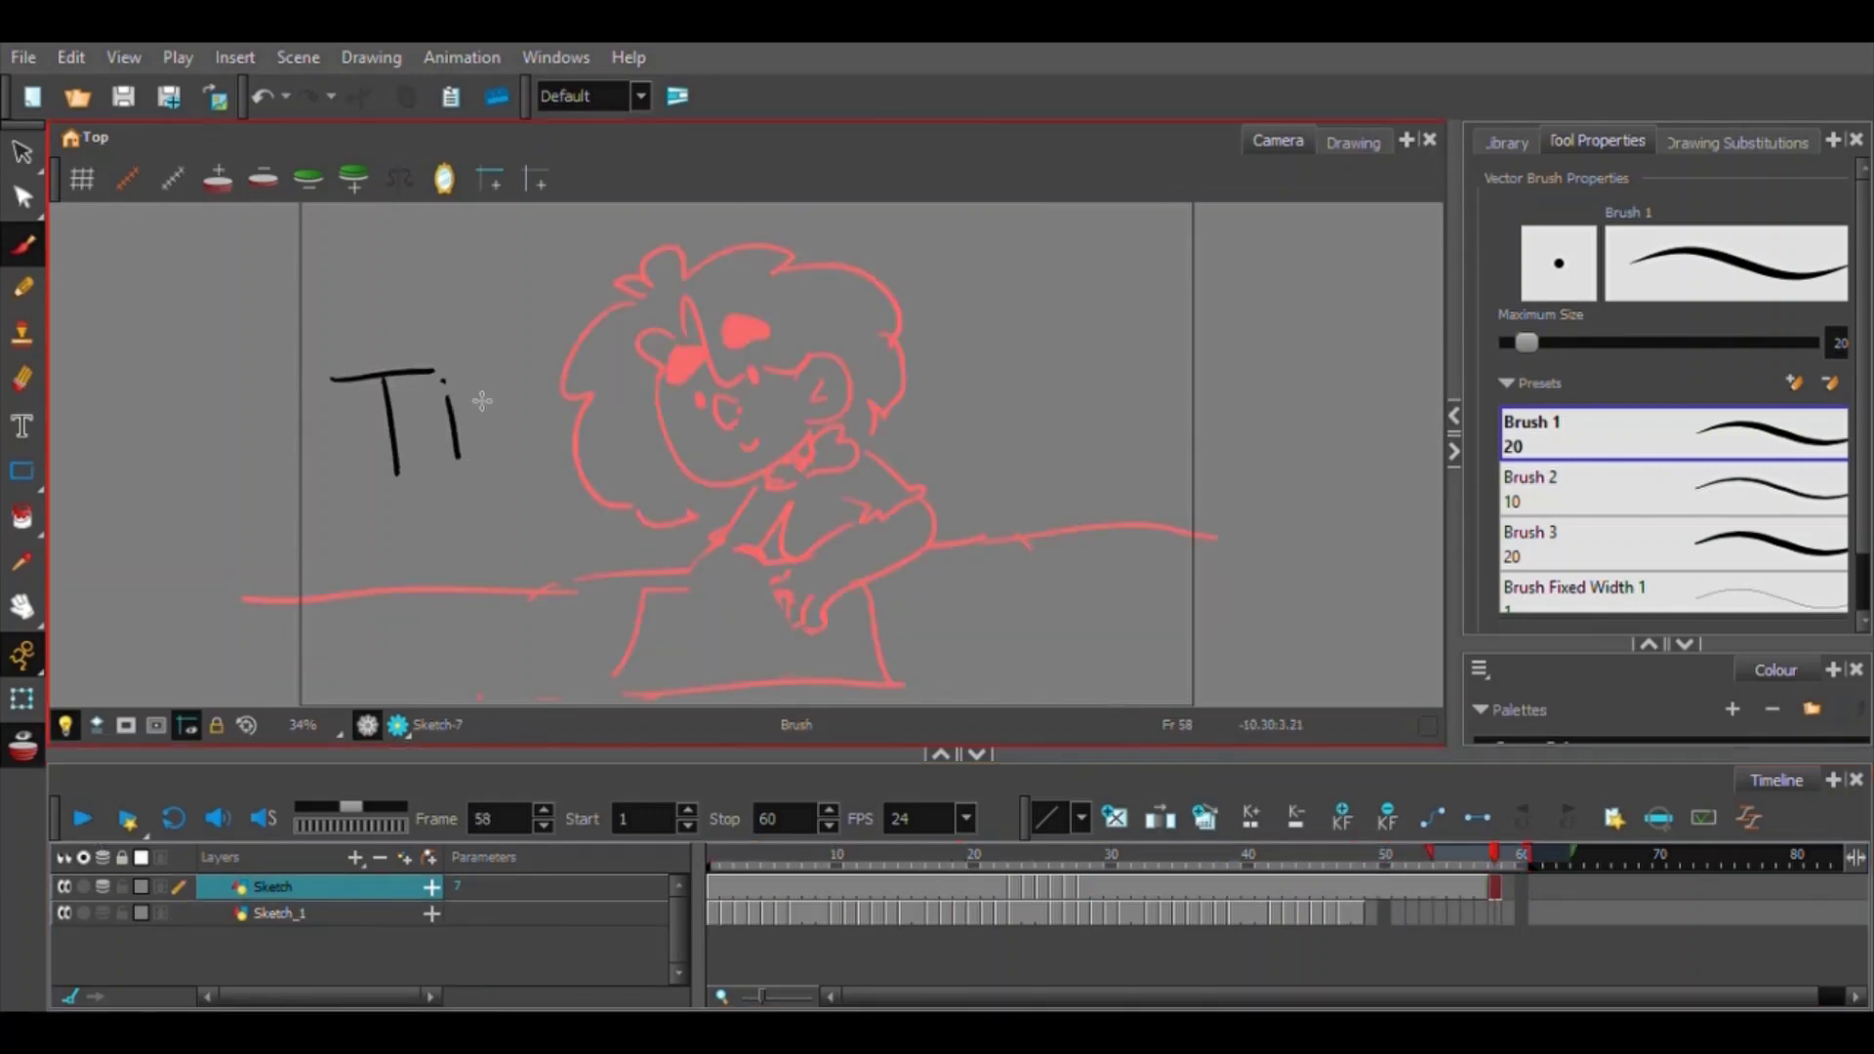
{"action": "mouse_move", "coordinate": [473, 398]}
{"action": "left_mouse_down"}
{"action": "mouse_move", "coordinate": [879, 400]}
{"action": "mouse_move", "coordinate": [656, 574]}
{"action": "left_mouse_up"}
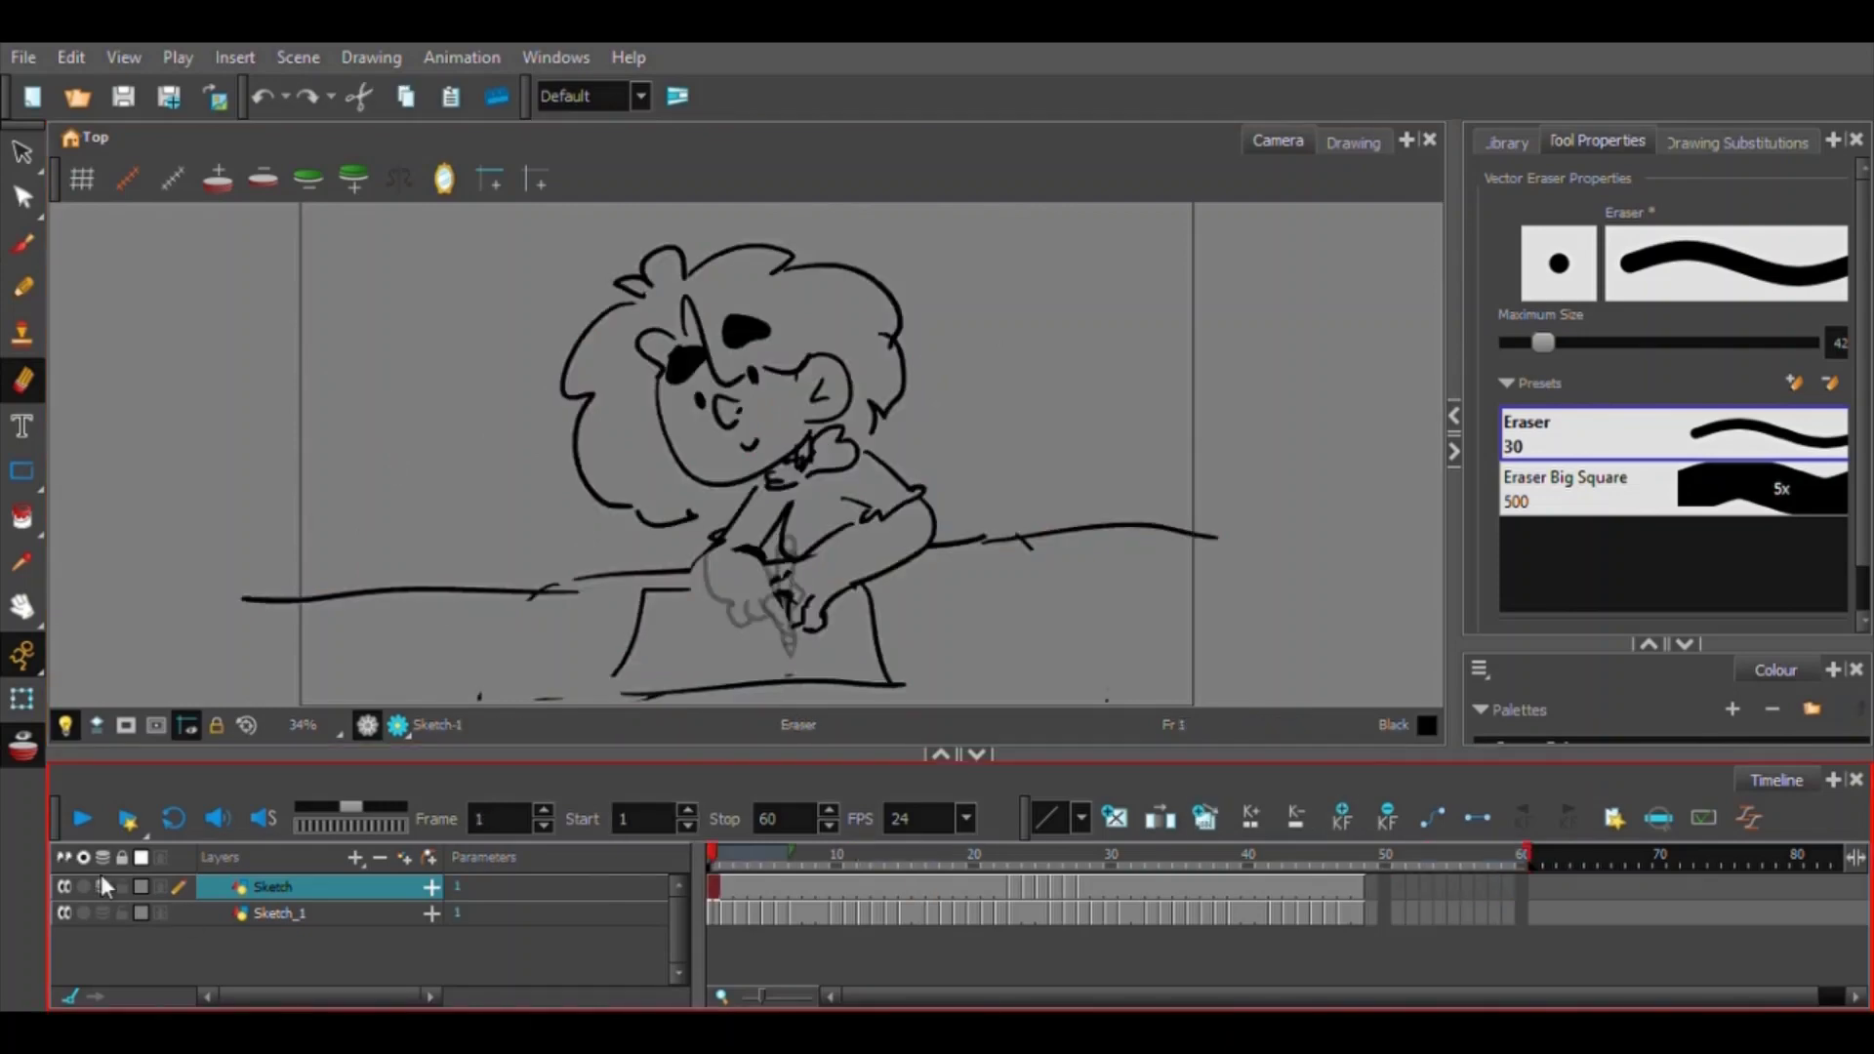
{"action": "left_click", "coordinate": [122, 858]}
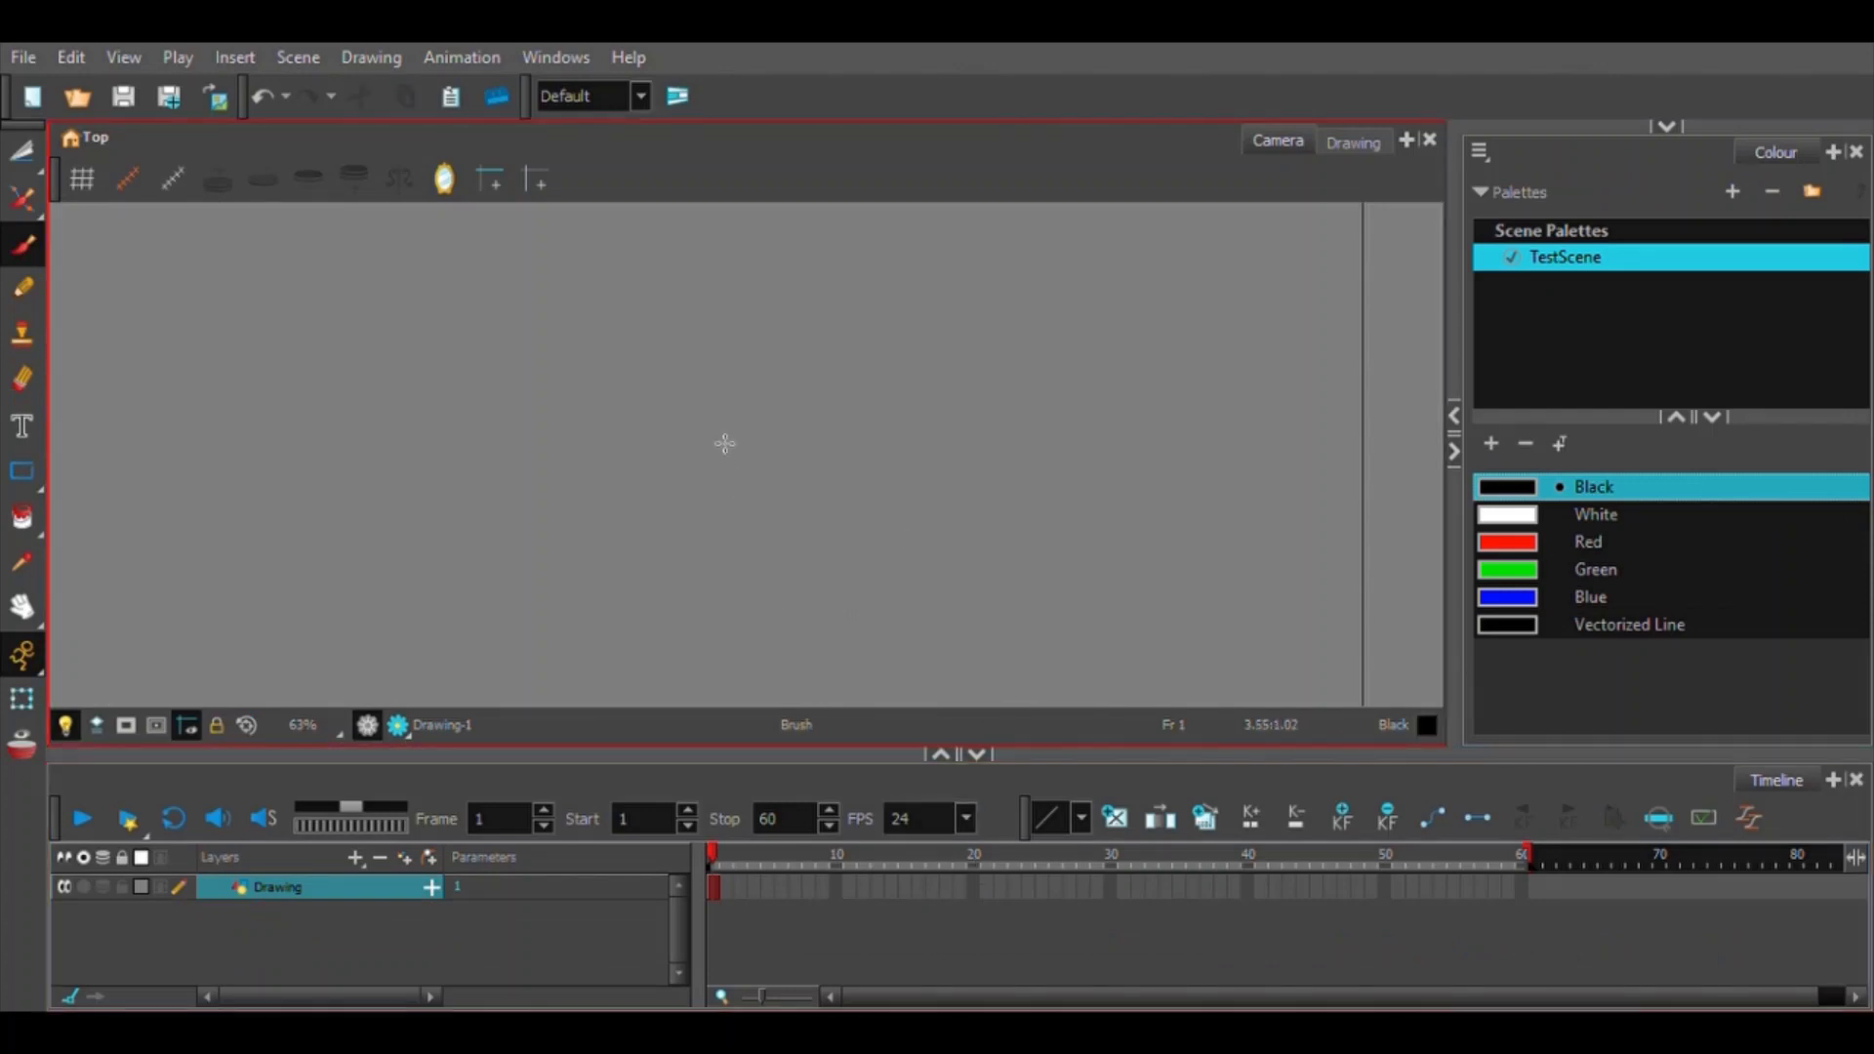
Brush a black circle on the Drawing layer of the TestScene scene and fill it with Red.
{"action": "key", "text": "ctrl+z"}
{"action": "left_click_drag", "start_coordinate": [787, 364], "coordinate": [776, 369]}
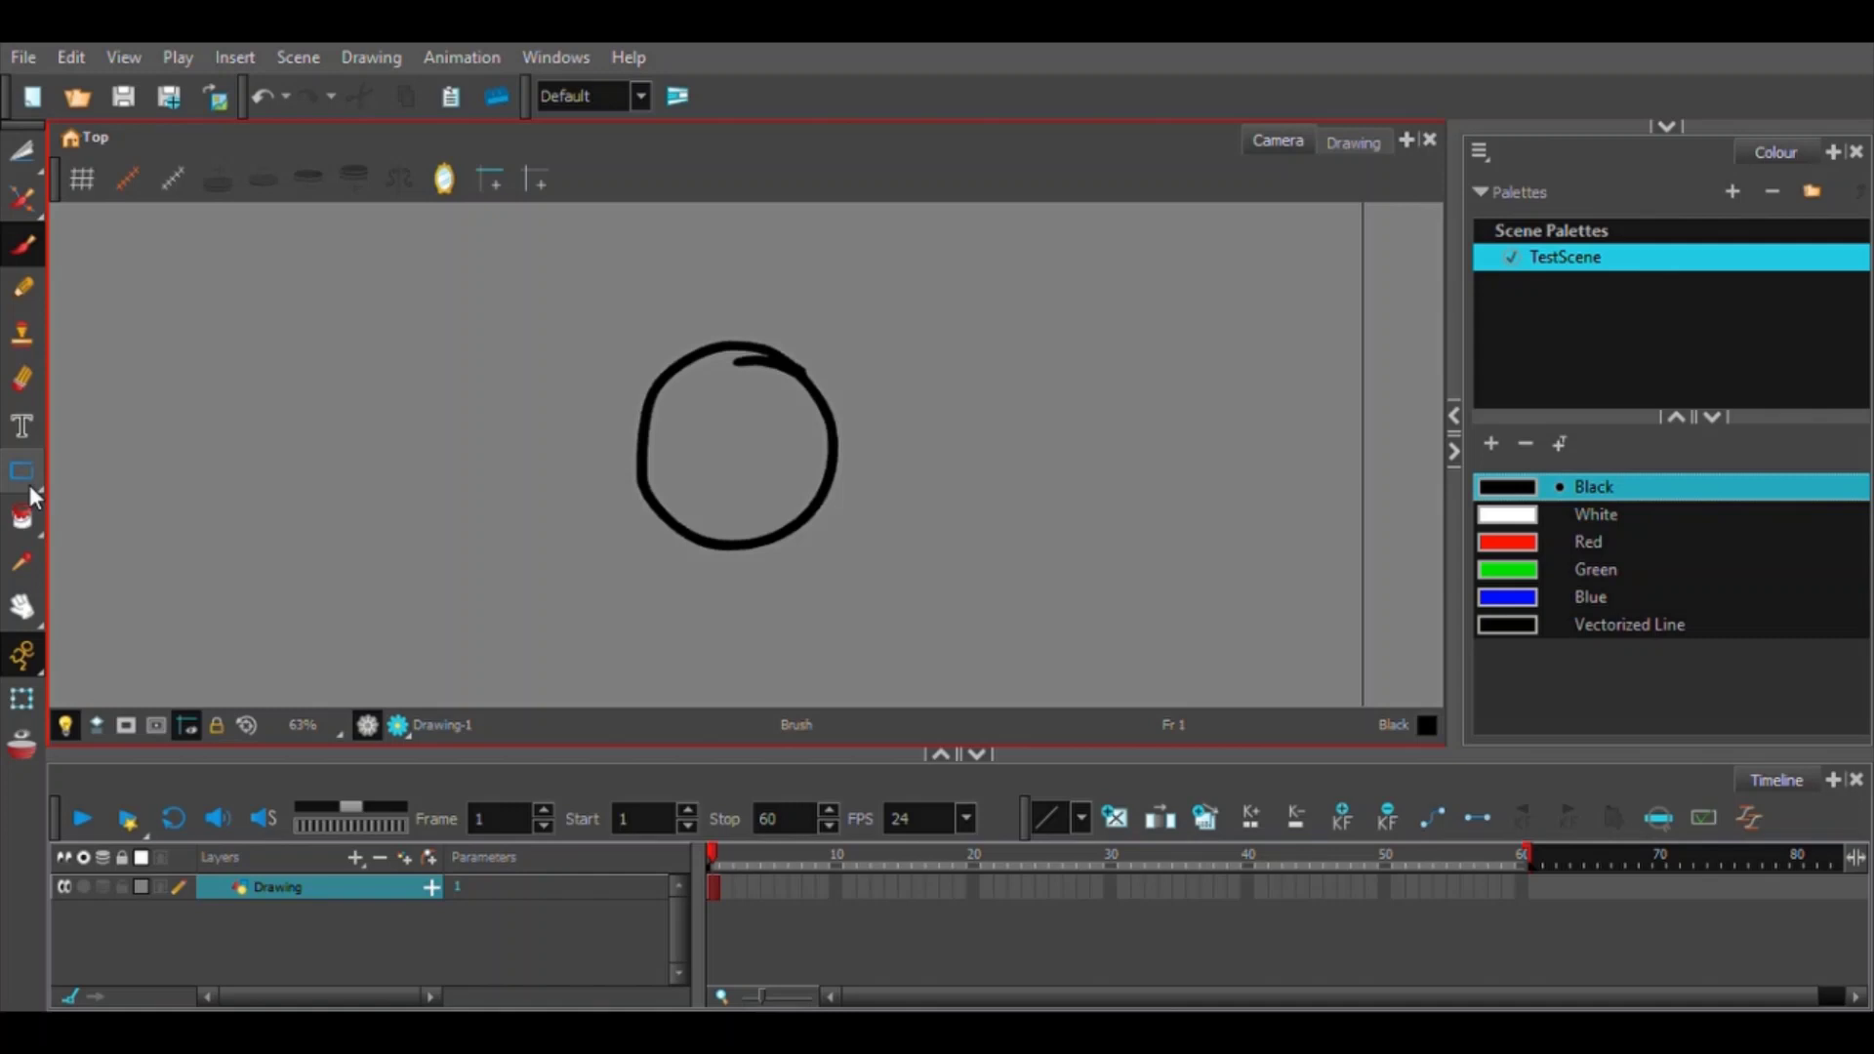
{"action": "left_click", "coordinate": [1573, 545]}
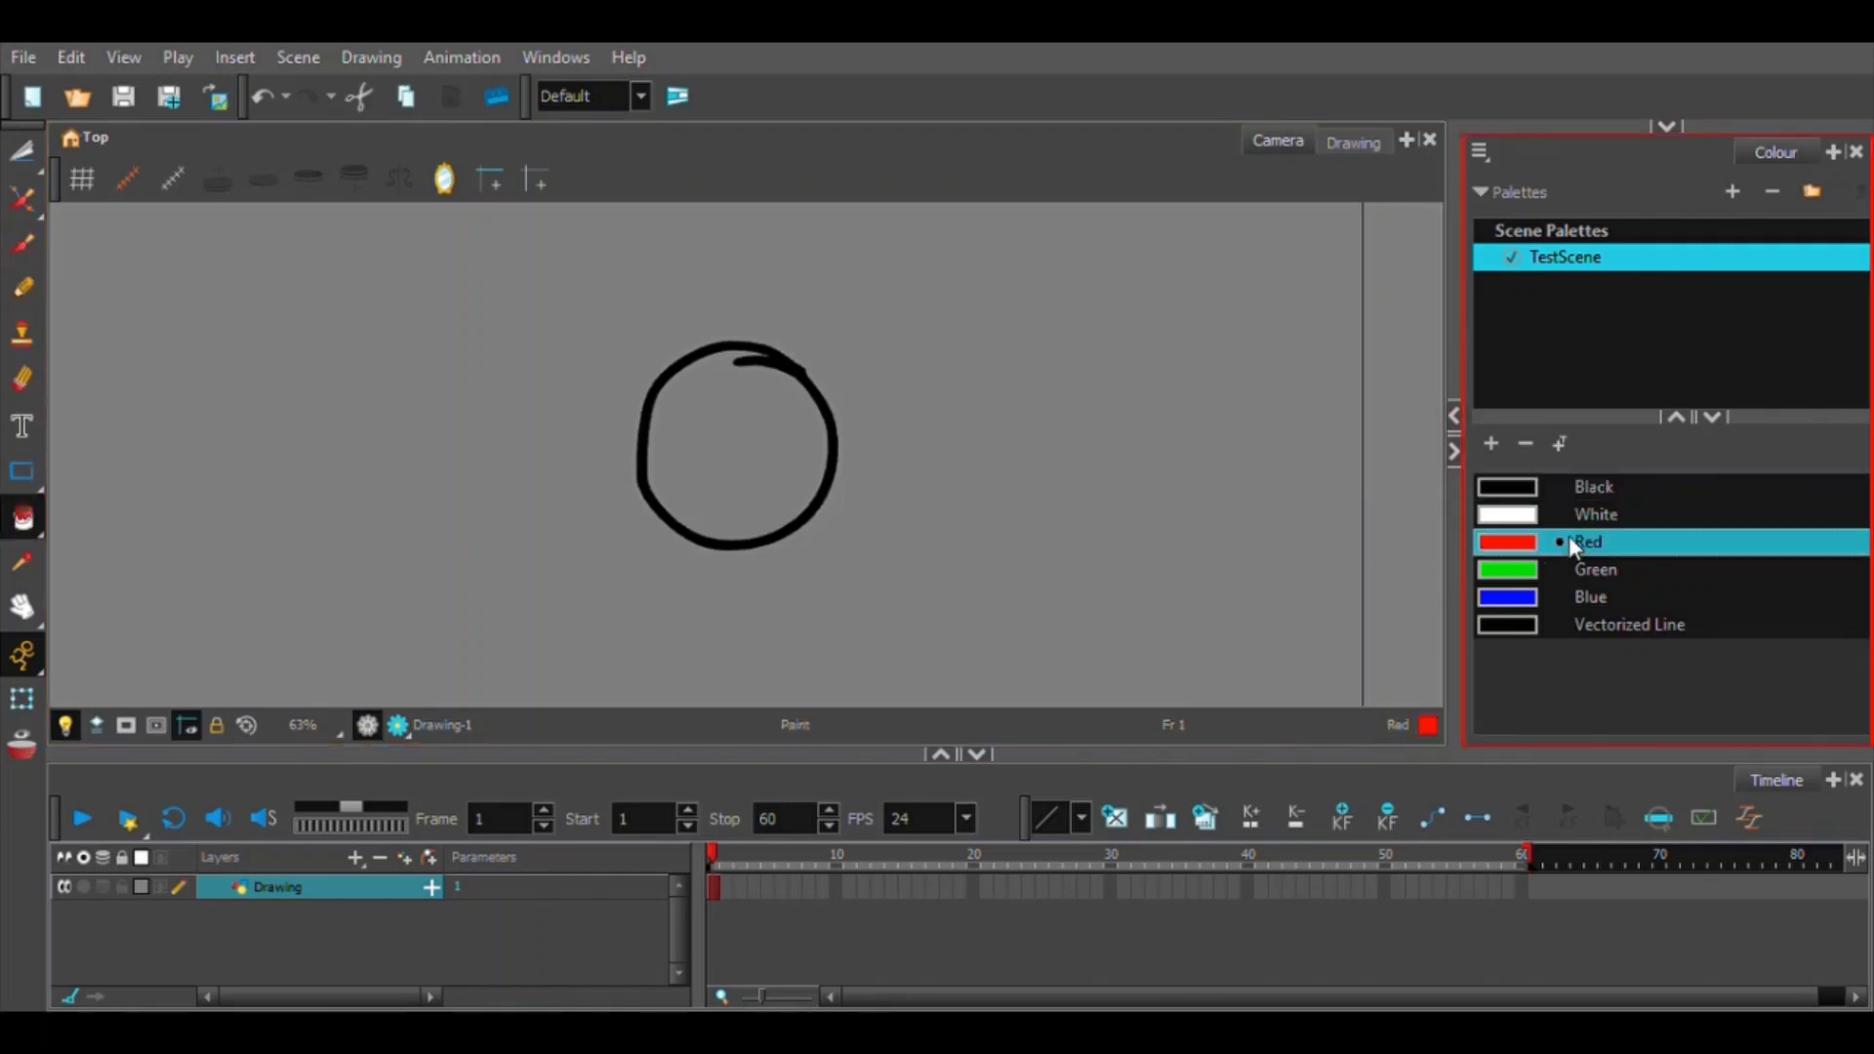
{"action": "left_click", "coordinate": [761, 472]}
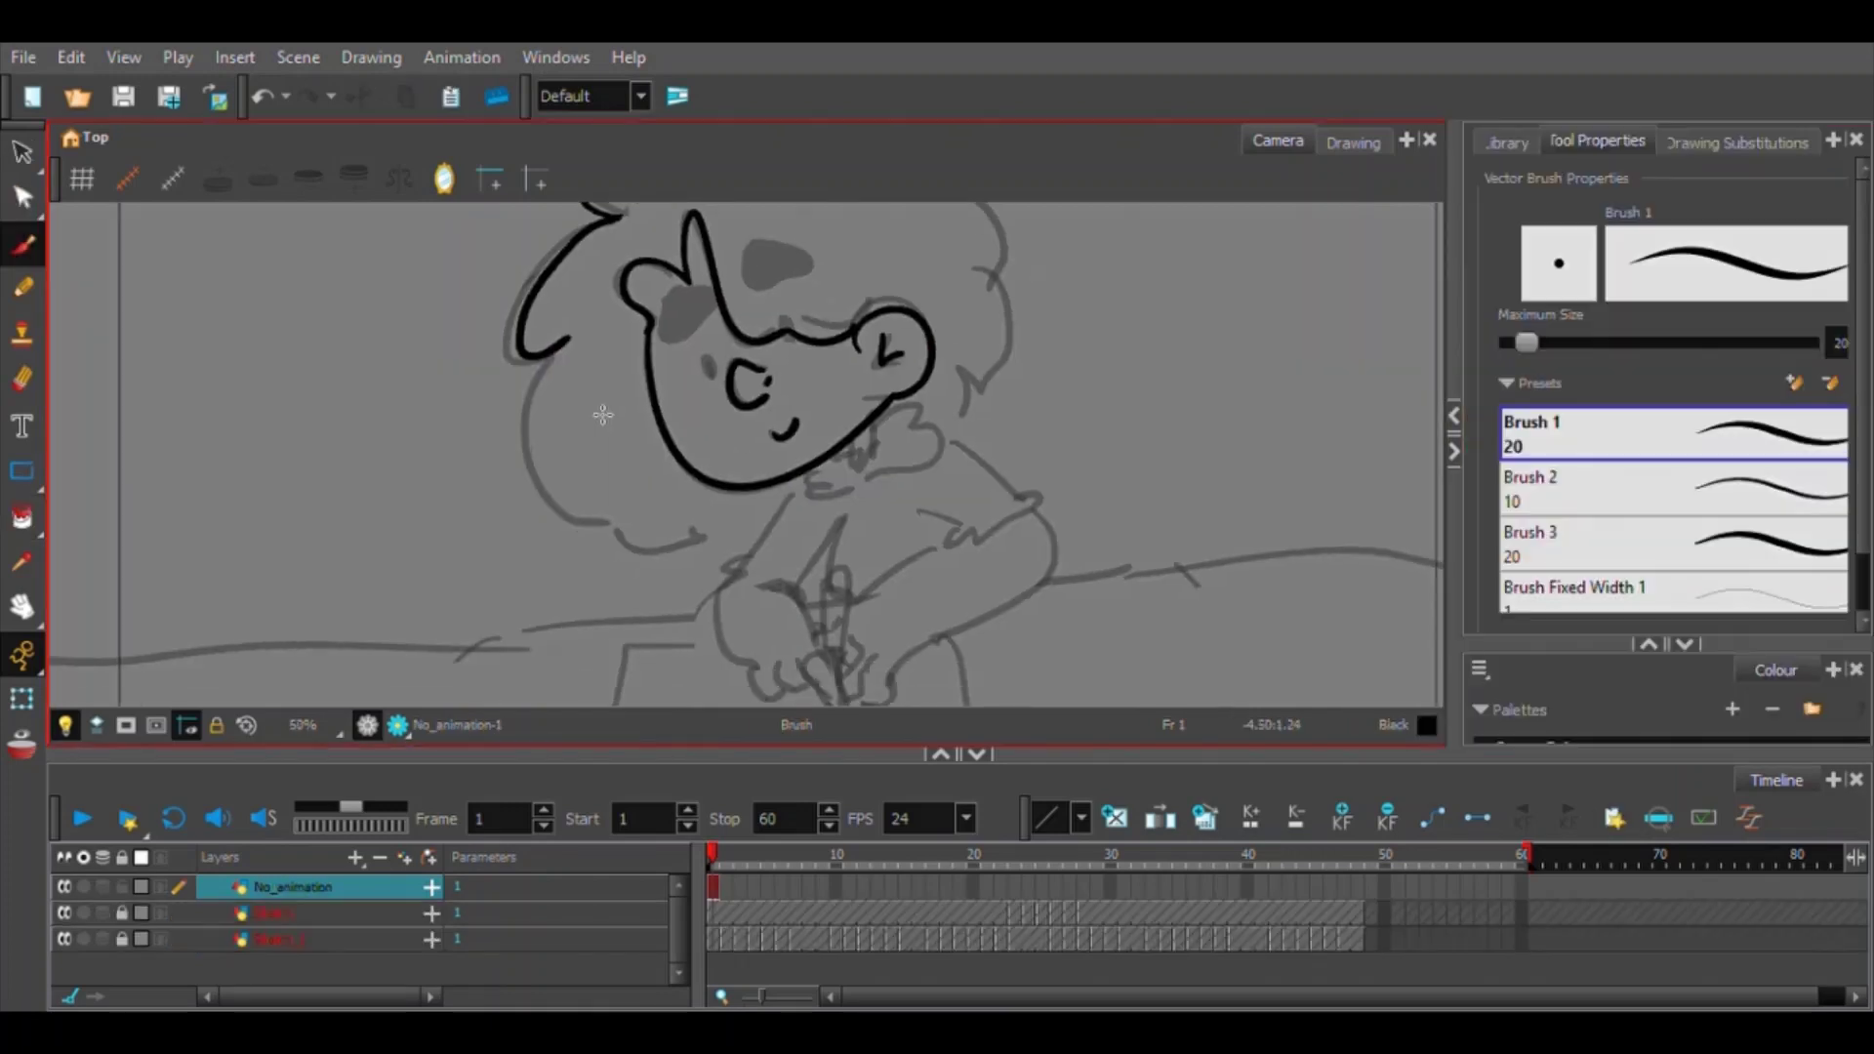
Ink the lower curls of the hair around the face on the No_animation layer.
{"action": "scroll", "coordinate": [661, 549], "scroll_direction": "up", "scroll_amount": 3}
{"action": "left_click_drag", "start_coordinate": [660, 549], "coordinate": [727, 711]}
{"action": "mouse_move", "coordinate": [406, 283]}
{"action": "left_mouse_down"}
{"action": "mouse_move", "coordinate": [597, 317]}
{"action": "mouse_move", "coordinate": [477, 342]}
{"action": "mouse_move", "coordinate": [668, 473]}
{"action": "left_mouse_up"}
{"action": "key", "text": "ctrl+z"}
{"action": "mouse_move", "coordinate": [757, 515]}
{"action": "left_mouse_down"}
{"action": "mouse_move", "coordinate": [644, 322]}
{"action": "mouse_move", "coordinate": [556, 444]}
{"action": "left_mouse_up"}
{"action": "left_click_drag", "start_coordinate": [554, 439], "coordinate": [510, 567]}
Ink the collar, the shirt's front opening and the sleeve beside the drawing hand on No_animation.
{"action": "mouse_move", "coordinate": [727, 492]}
{"action": "left_mouse_down"}
{"action": "mouse_move", "coordinate": [899, 355]}
{"action": "mouse_move", "coordinate": [1048, 328]}
{"action": "left_mouse_up"}
{"action": "left_click_drag", "start_coordinate": [711, 383], "coordinate": [712, 424]}
{"action": "left_click_drag", "start_coordinate": [679, 408], "coordinate": [693, 476]}
{"action": "left_click_drag", "start_coordinate": [627, 537], "coordinate": [628, 460]}
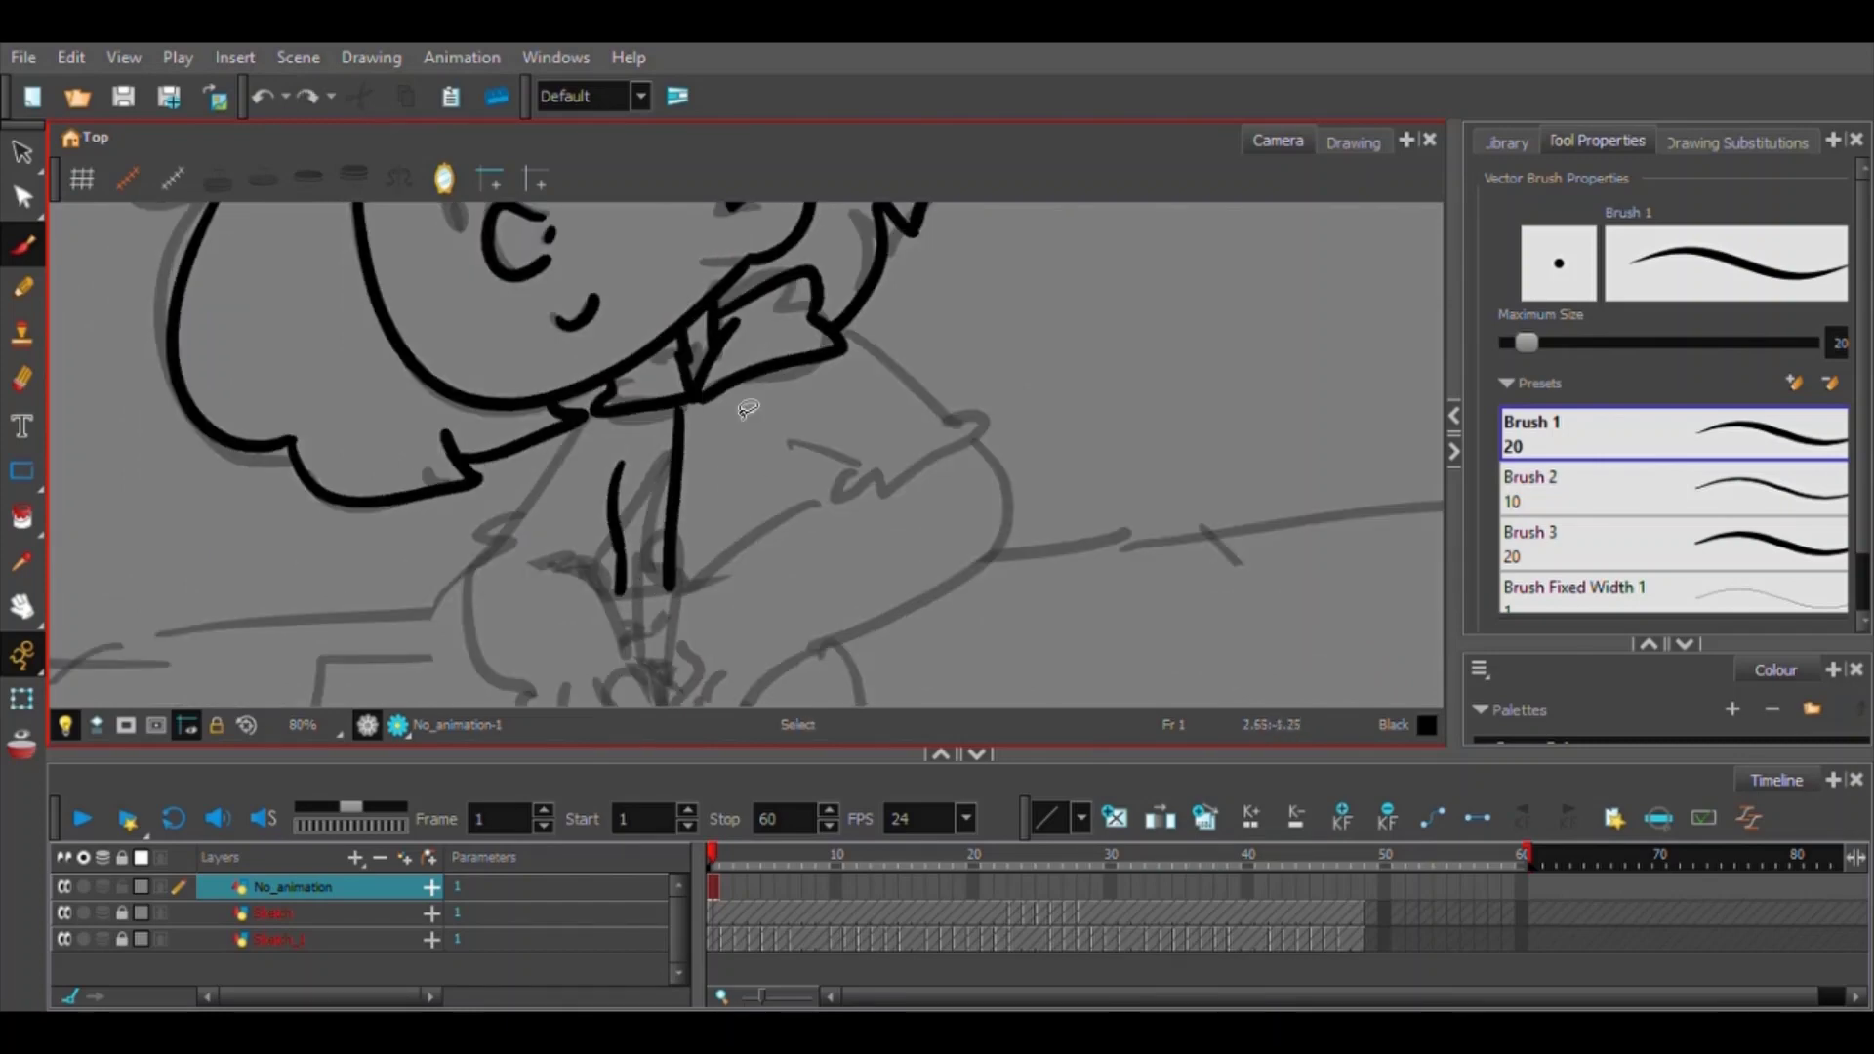
{"action": "left_click_drag", "start_coordinate": [736, 386], "coordinate": [737, 544]}
{"action": "left_click_drag", "start_coordinate": [592, 444], "coordinate": [739, 346]}
{"action": "key", "text": "ctrl+z"}
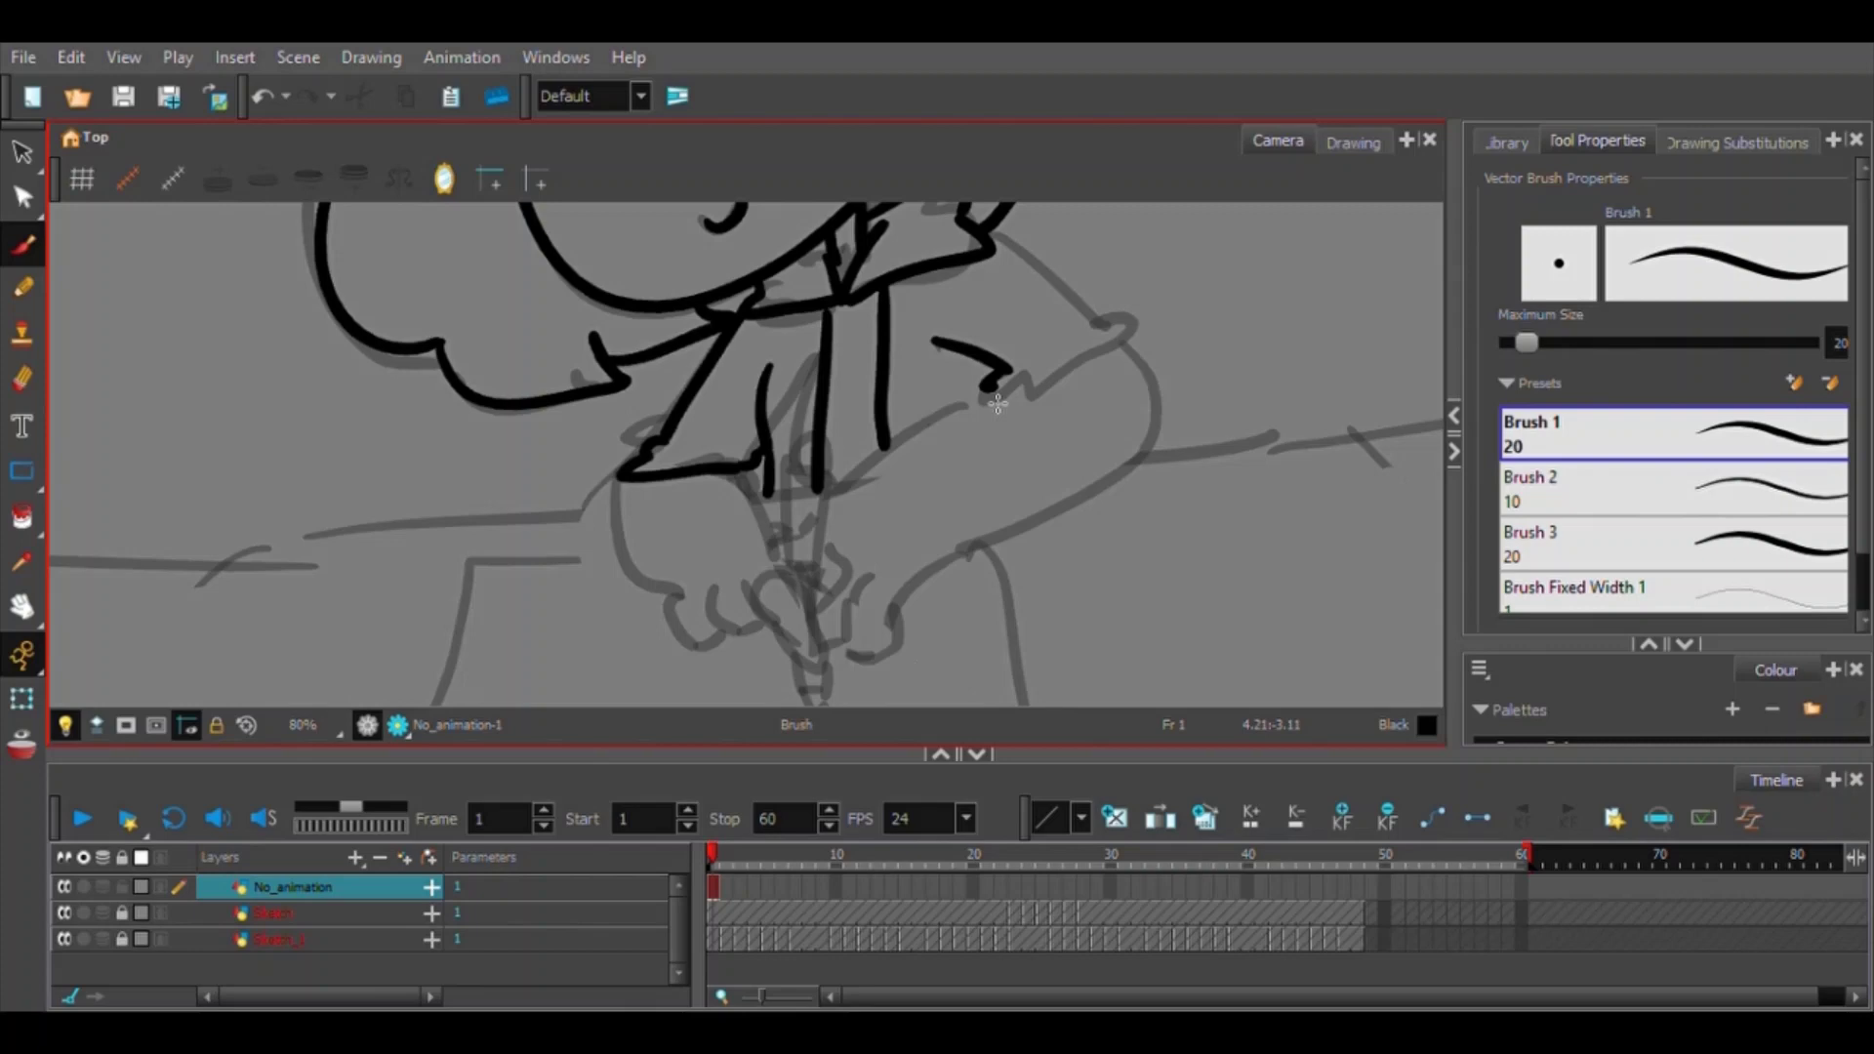
Ink the shoulder, sleeve and forearm of the resting arm on No_animation, undoing and redrawing the forearm strokes.
{"action": "left_click_drag", "start_coordinate": [988, 402], "coordinate": [1130, 345]}
{"action": "left_click_drag", "start_coordinate": [1000, 240], "coordinate": [1134, 342]}
{"action": "mouse_move", "coordinate": [1071, 423]}
{"action": "left_mouse_down"}
{"action": "mouse_move", "coordinate": [1143, 377]}
{"action": "mouse_move", "coordinate": [908, 465]}
{"action": "left_mouse_up"}
{"action": "left_click_drag", "start_coordinate": [1208, 301], "coordinate": [1217, 417]}
{"action": "key", "text": "ctrl+z"}
{"action": "key", "text": "ctrl+z"}
{"action": "left_click_drag", "start_coordinate": [1052, 362], "coordinate": [968, 478]}
{"action": "mouse_move", "coordinate": [1207, 301]}
{"action": "left_mouse_down"}
{"action": "mouse_move", "coordinate": [1222, 416]}
{"action": "mouse_move", "coordinate": [1045, 512]}
{"action": "left_mouse_up"}
Ink the wrist, thumb and fingers of the resting hand on No_animation, undoing and retrying the finger strokes.
{"action": "left_click_drag", "start_coordinate": [967, 478], "coordinate": [971, 530]}
{"action": "left_click_drag", "start_coordinate": [970, 530], "coordinate": [979, 612]}
{"action": "key", "text": "ctrl+z"}
{"action": "left_click_drag", "start_coordinate": [1074, 518], "coordinate": [1036, 598]}
{"action": "key", "text": "ctrl+z"}
{"action": "mouse_move", "coordinate": [970, 530]}
{"action": "left_mouse_down"}
{"action": "mouse_move", "coordinate": [1009, 589]}
{"action": "mouse_move", "coordinate": [1071, 590]}
{"action": "left_mouse_up"}
{"action": "left_click", "coordinate": [23, 381]}
{"action": "left_click", "coordinate": [23, 244]}
{"action": "left_click_drag", "start_coordinate": [1082, 504], "coordinate": [1023, 513]}
Try drawing the desk edge across the frame with the Line tool at size 3, and undo it.
{"action": "key", "text": "space"}
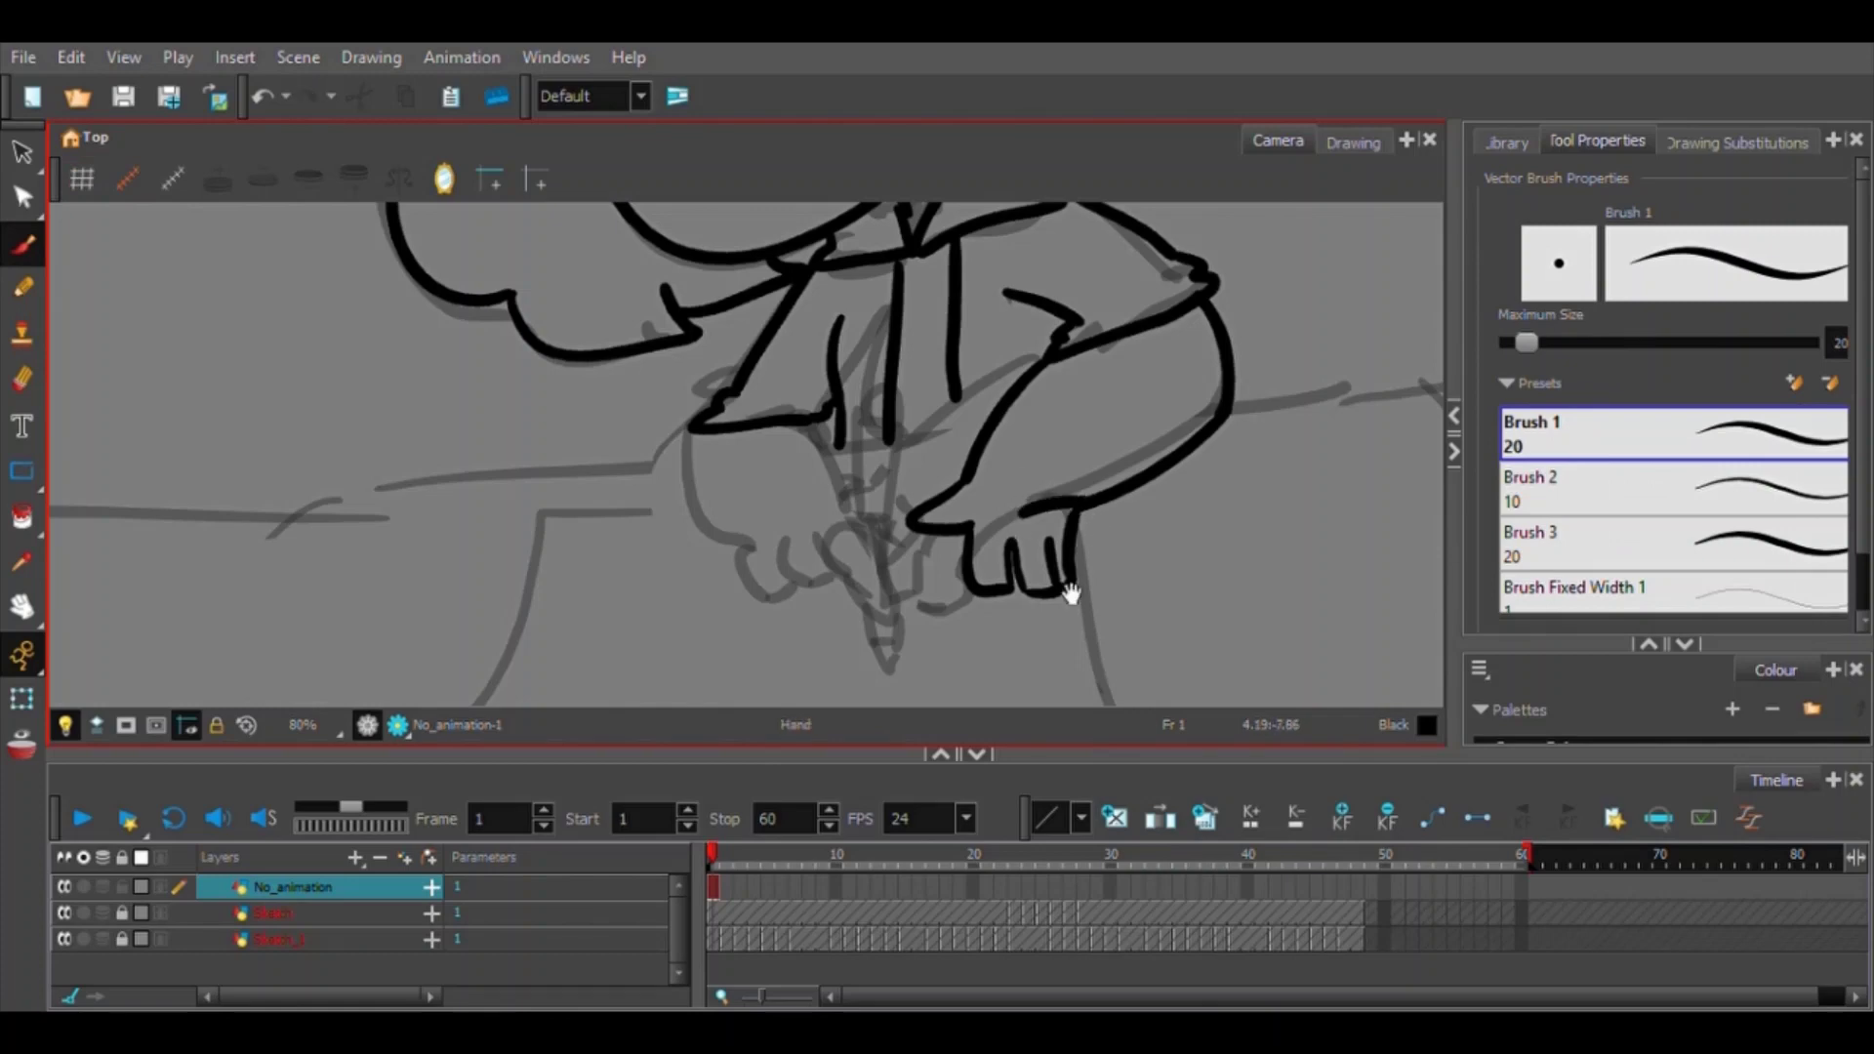
{"action": "left_click_drag", "start_coordinate": [1071, 594], "coordinate": [1305, 567]}
{"action": "left_click", "coordinate": [21, 473]}
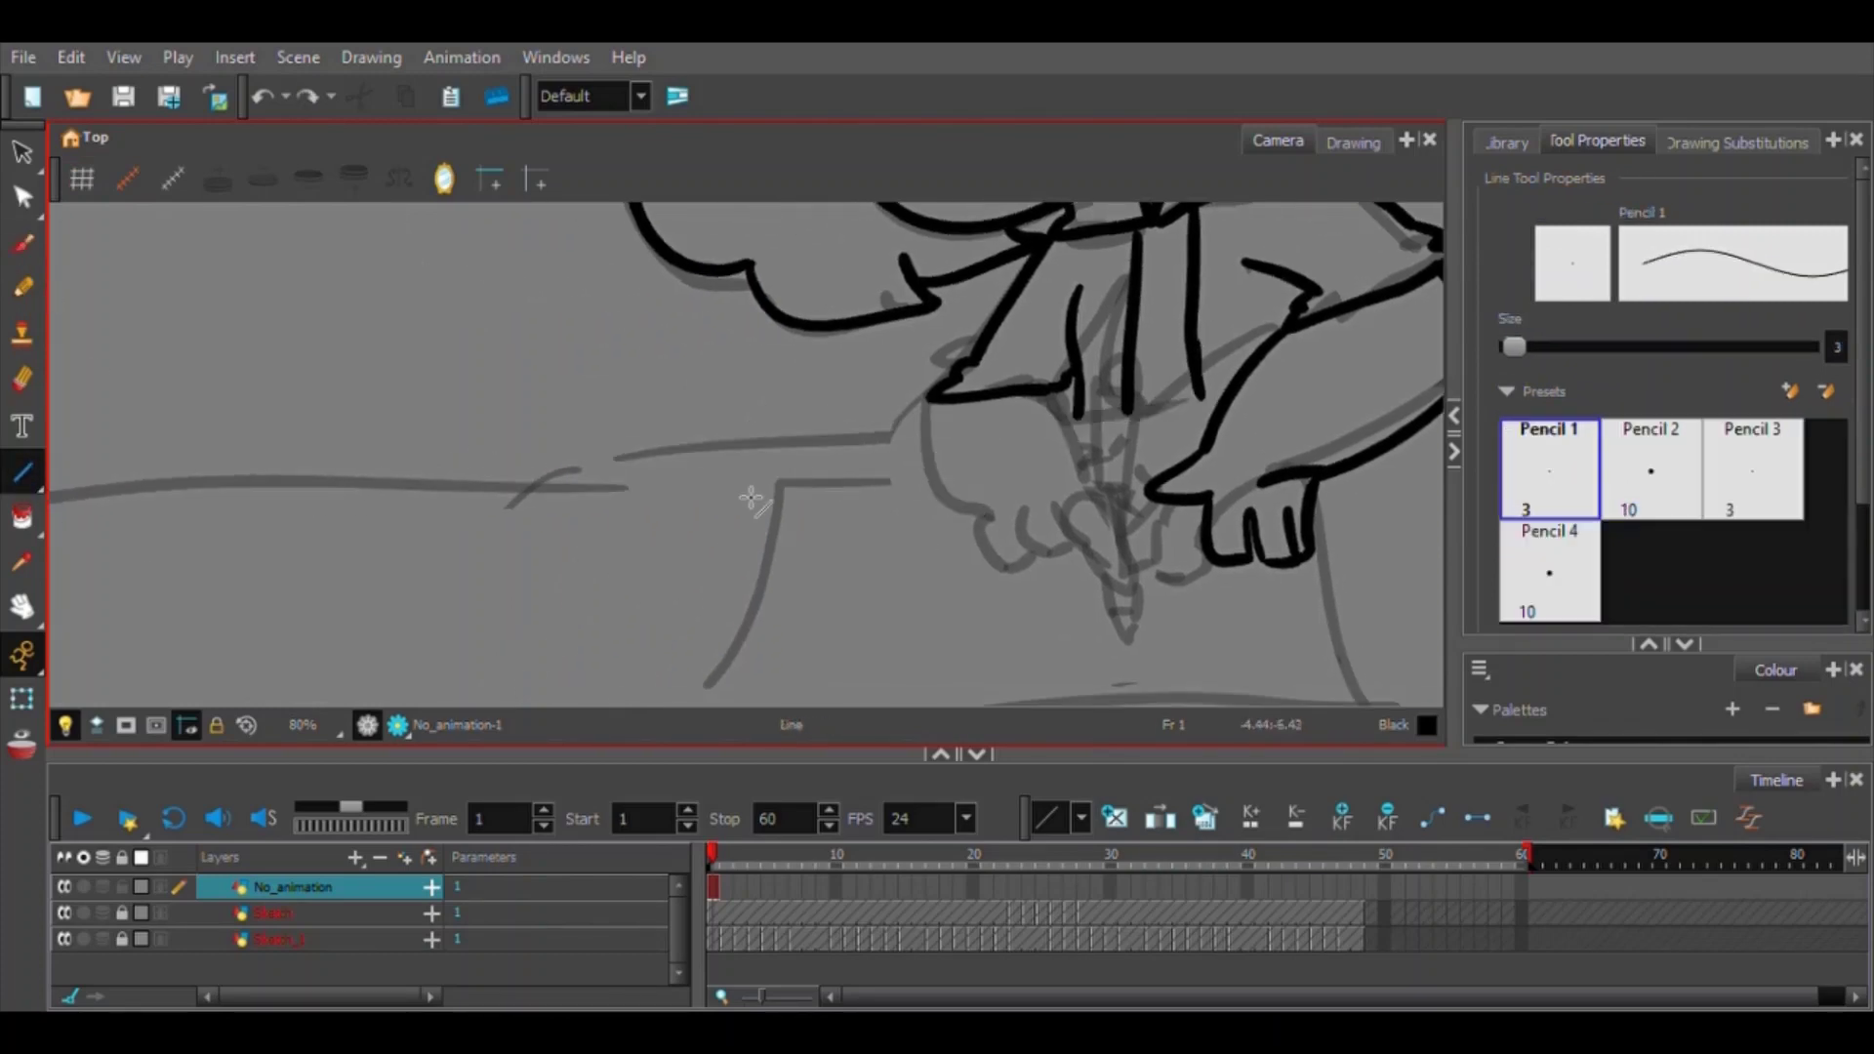
{"action": "key", "text": "1"}
{"action": "mouse_move", "coordinate": [337, 470]}
{"action": "left_mouse_down"}
{"action": "mouse_move", "coordinate": [1441, 416]}
{"action": "mouse_move", "coordinate": [1403, 439]}
{"action": "left_mouse_up"}
{"action": "key", "text": "ctrl+z"}
{"action": "left_click", "coordinate": [23, 244]}
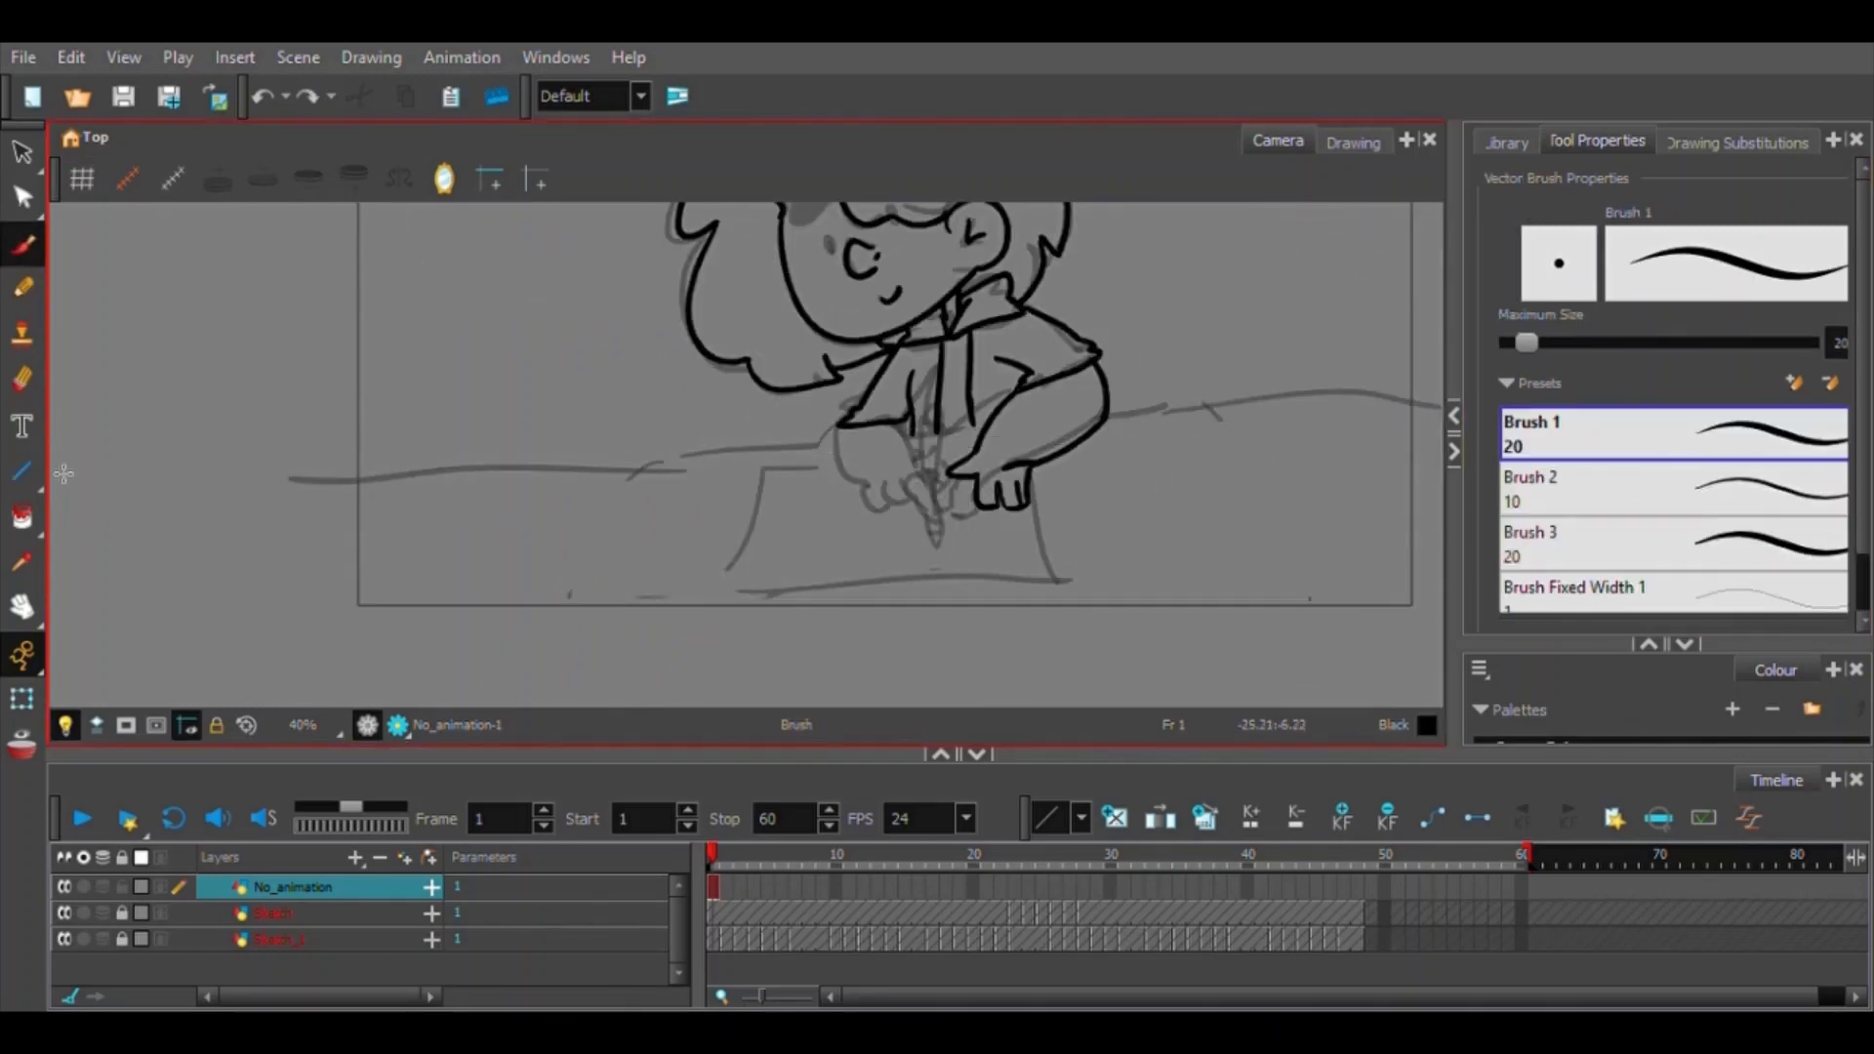
Set the Line tool's size to 20 and try several straight desk edges behind the character.
{"action": "left_click", "coordinate": [22, 473]}
{"action": "mouse_move", "coordinate": [271, 449]}
{"action": "left_mouse_down"}
{"action": "mouse_move", "coordinate": [1501, 433]}
{"action": "mouse_move", "coordinate": [1426, 454]}
{"action": "left_mouse_up"}
{"action": "key", "text": "ctrl+z"}
{"action": "left_click_drag", "start_coordinate": [316, 430], "coordinate": [1494, 439]}
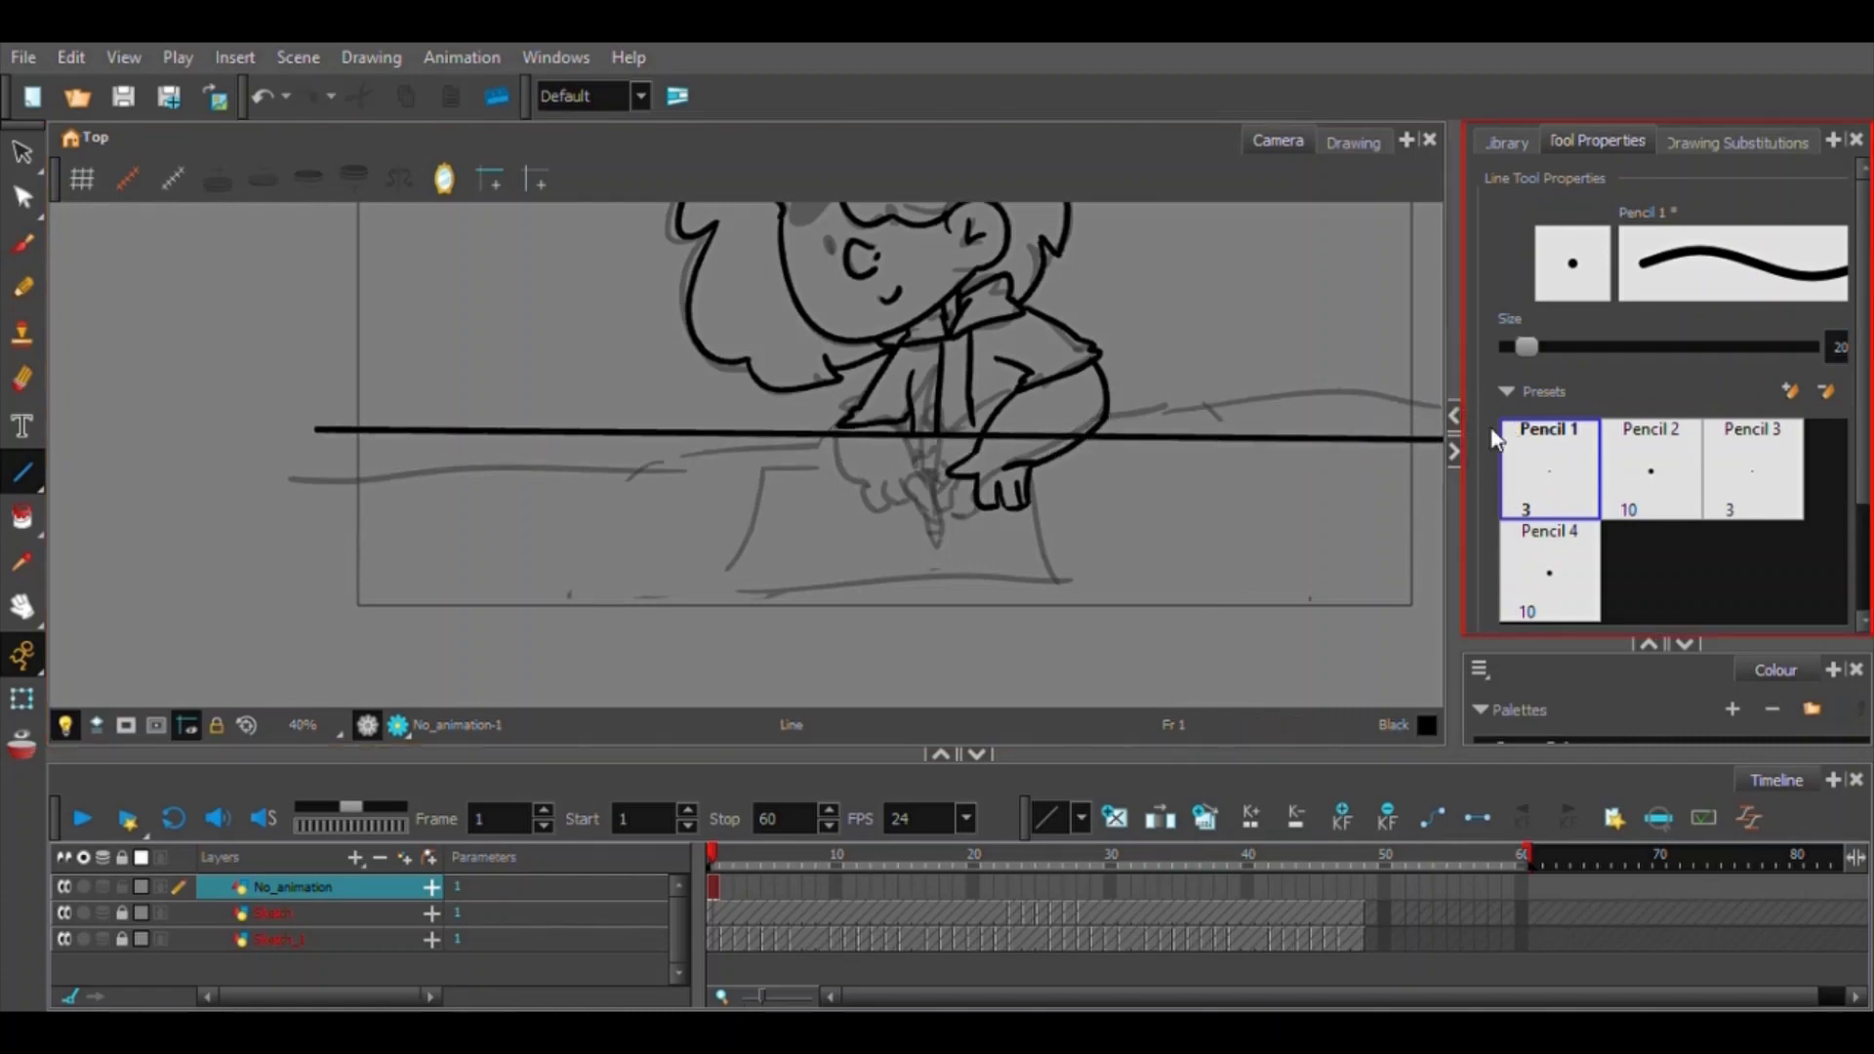
{"action": "key", "text": "ctrl+z"}
{"action": "mouse_move", "coordinate": [322, 470]}
{"action": "left_mouse_down"}
{"action": "mouse_move", "coordinate": [1518, 412]}
{"action": "mouse_move", "coordinate": [1515, 459]}
{"action": "mouse_move", "coordinate": [1487, 436]}
{"action": "left_mouse_up"}
{"action": "key", "text": "ctrl+z"}
{"action": "left_click_drag", "start_coordinate": [327, 436], "coordinate": [1555, 353]}
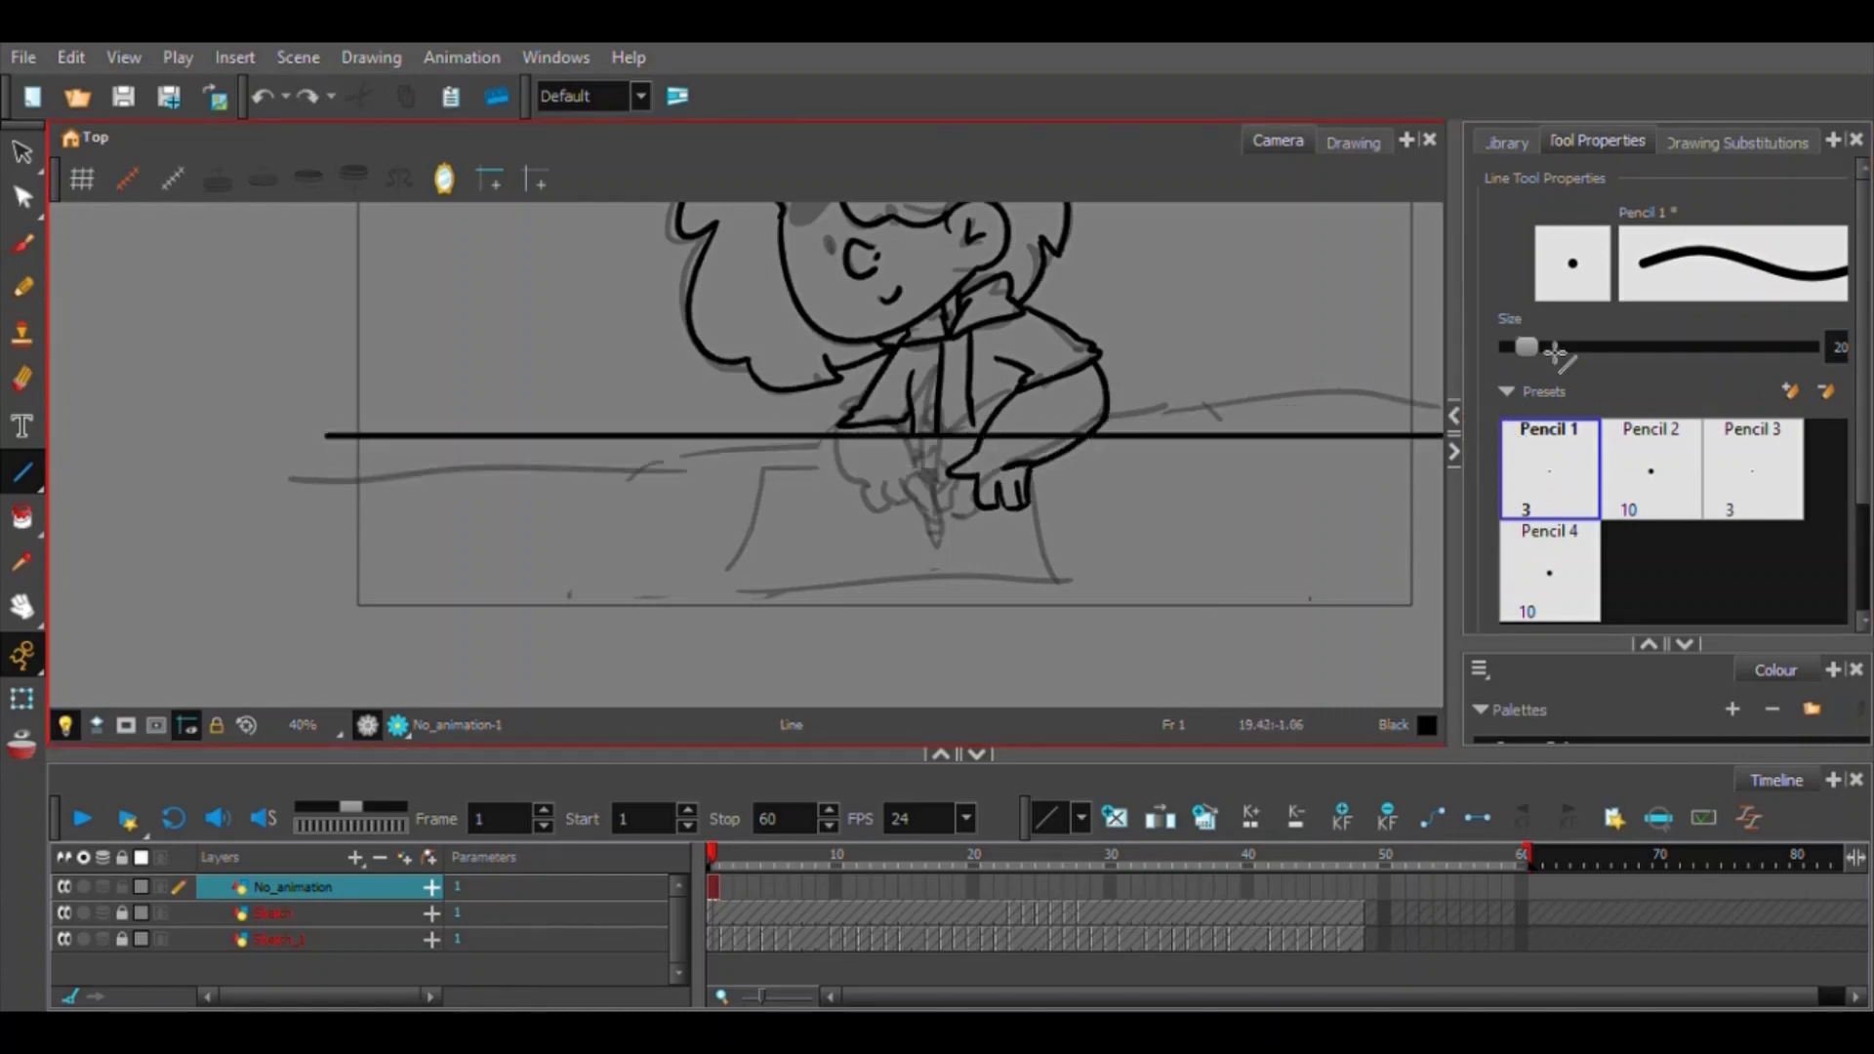
Undo the last desk line and redraw it as a straight horizontal edge spanning the full camera frame.
{"action": "left_click", "coordinate": [23, 244]}
{"action": "key", "text": "2"}
{"action": "key", "text": "2"}
{"action": "key", "text": "2"}
{"action": "key", "text": "2"}
{"action": "key", "text": "ctrl+z"}
{"action": "key", "text": "1"}
{"action": "key", "text": "1"}
{"action": "key", "text": "1"}
{"action": "left_click_drag", "start_coordinate": [99, 465], "coordinate": [1464, 465]}
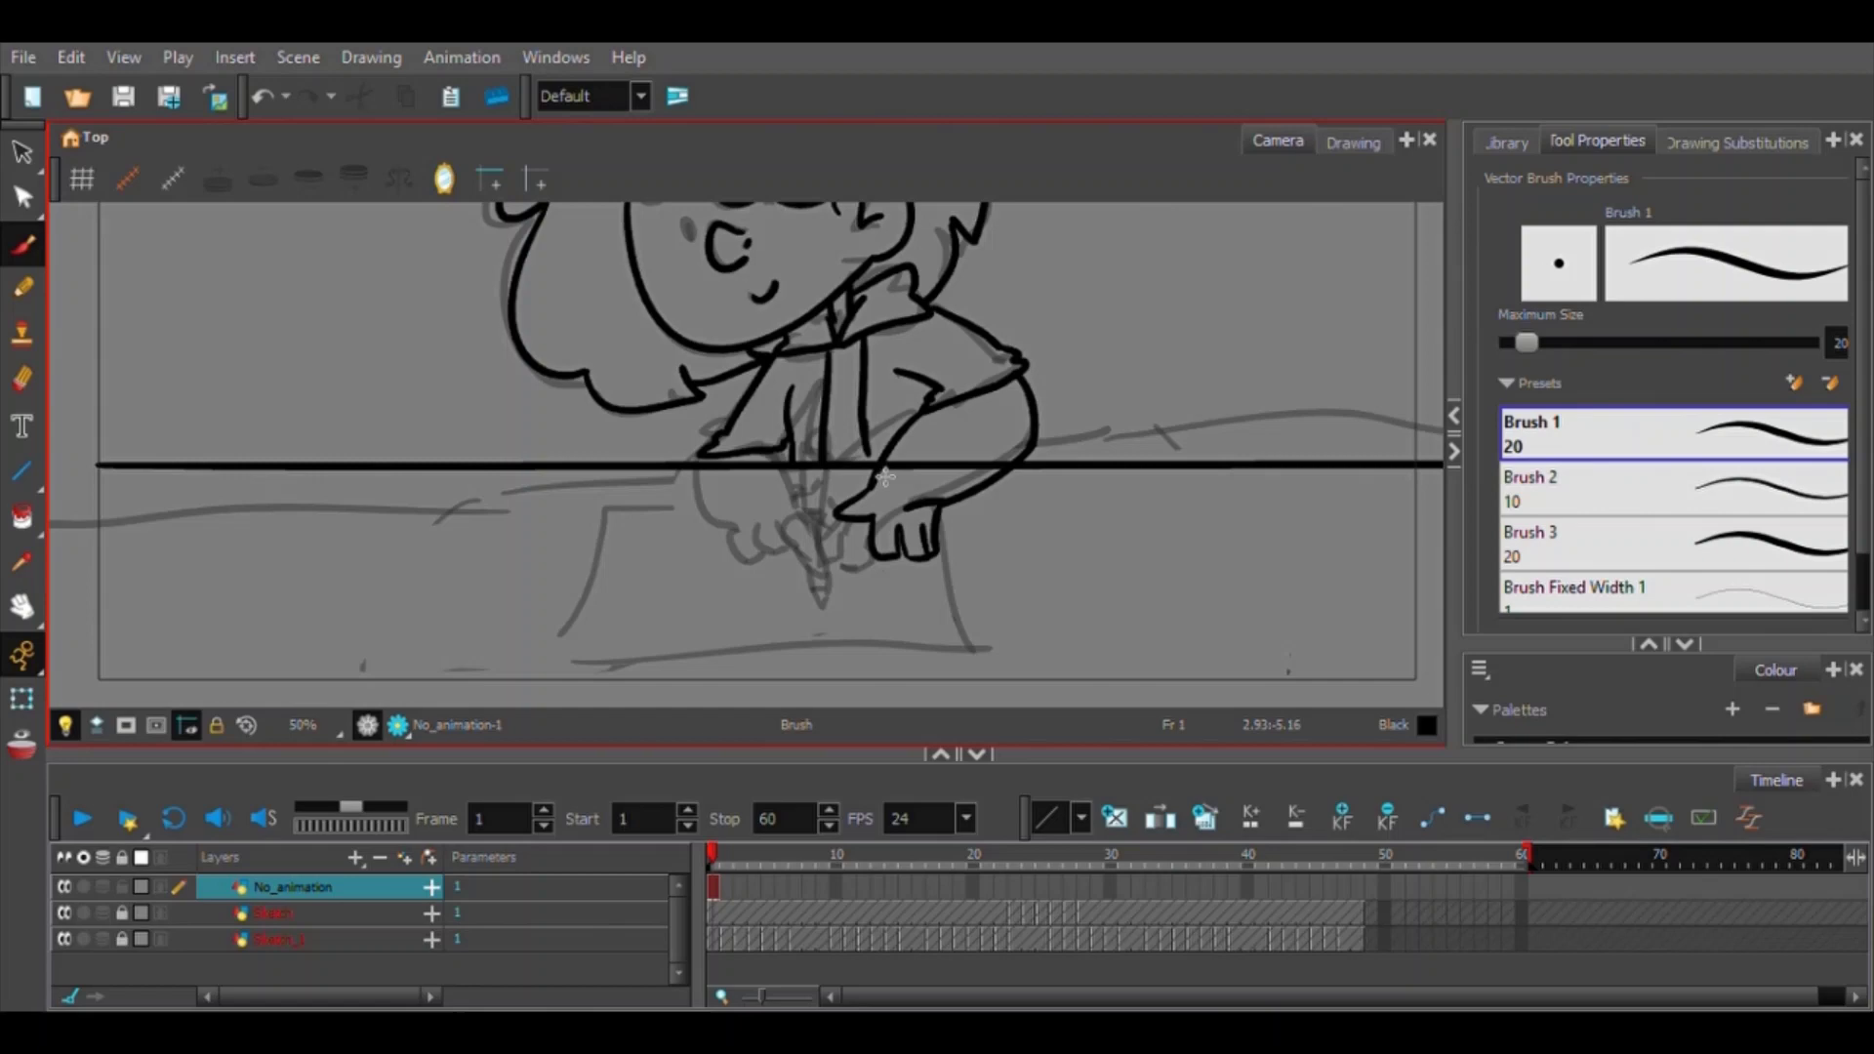
Trim the desk line where it crosses the resting forearm with the Cutter tool, and undo a stray brush stroke.
{"action": "key", "text": "alt+t"}
{"action": "key", "text": "alt+b"}
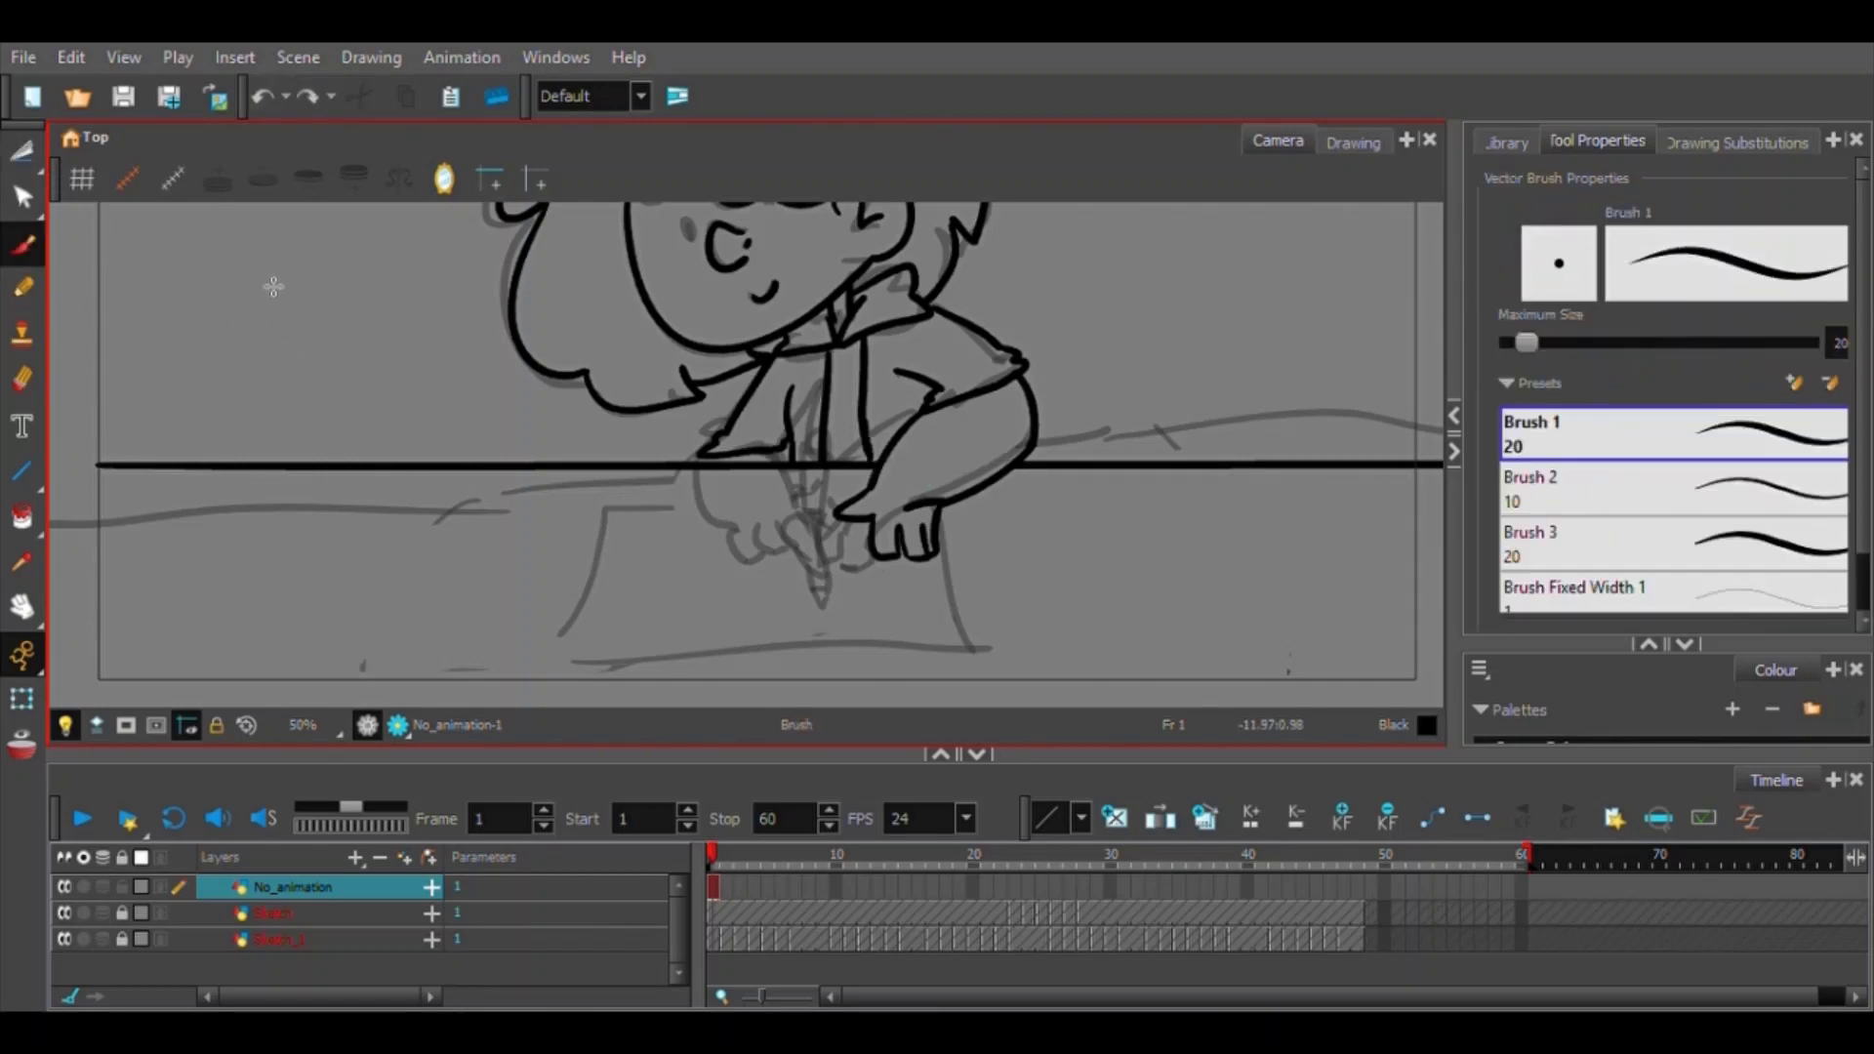
{"action": "left_click_drag", "start_coordinate": [210, 249], "coordinate": [337, 395]}
{"action": "key", "text": "ctrl+z"}
{"action": "key", "text": "2"}
{"action": "key", "text": "2"}
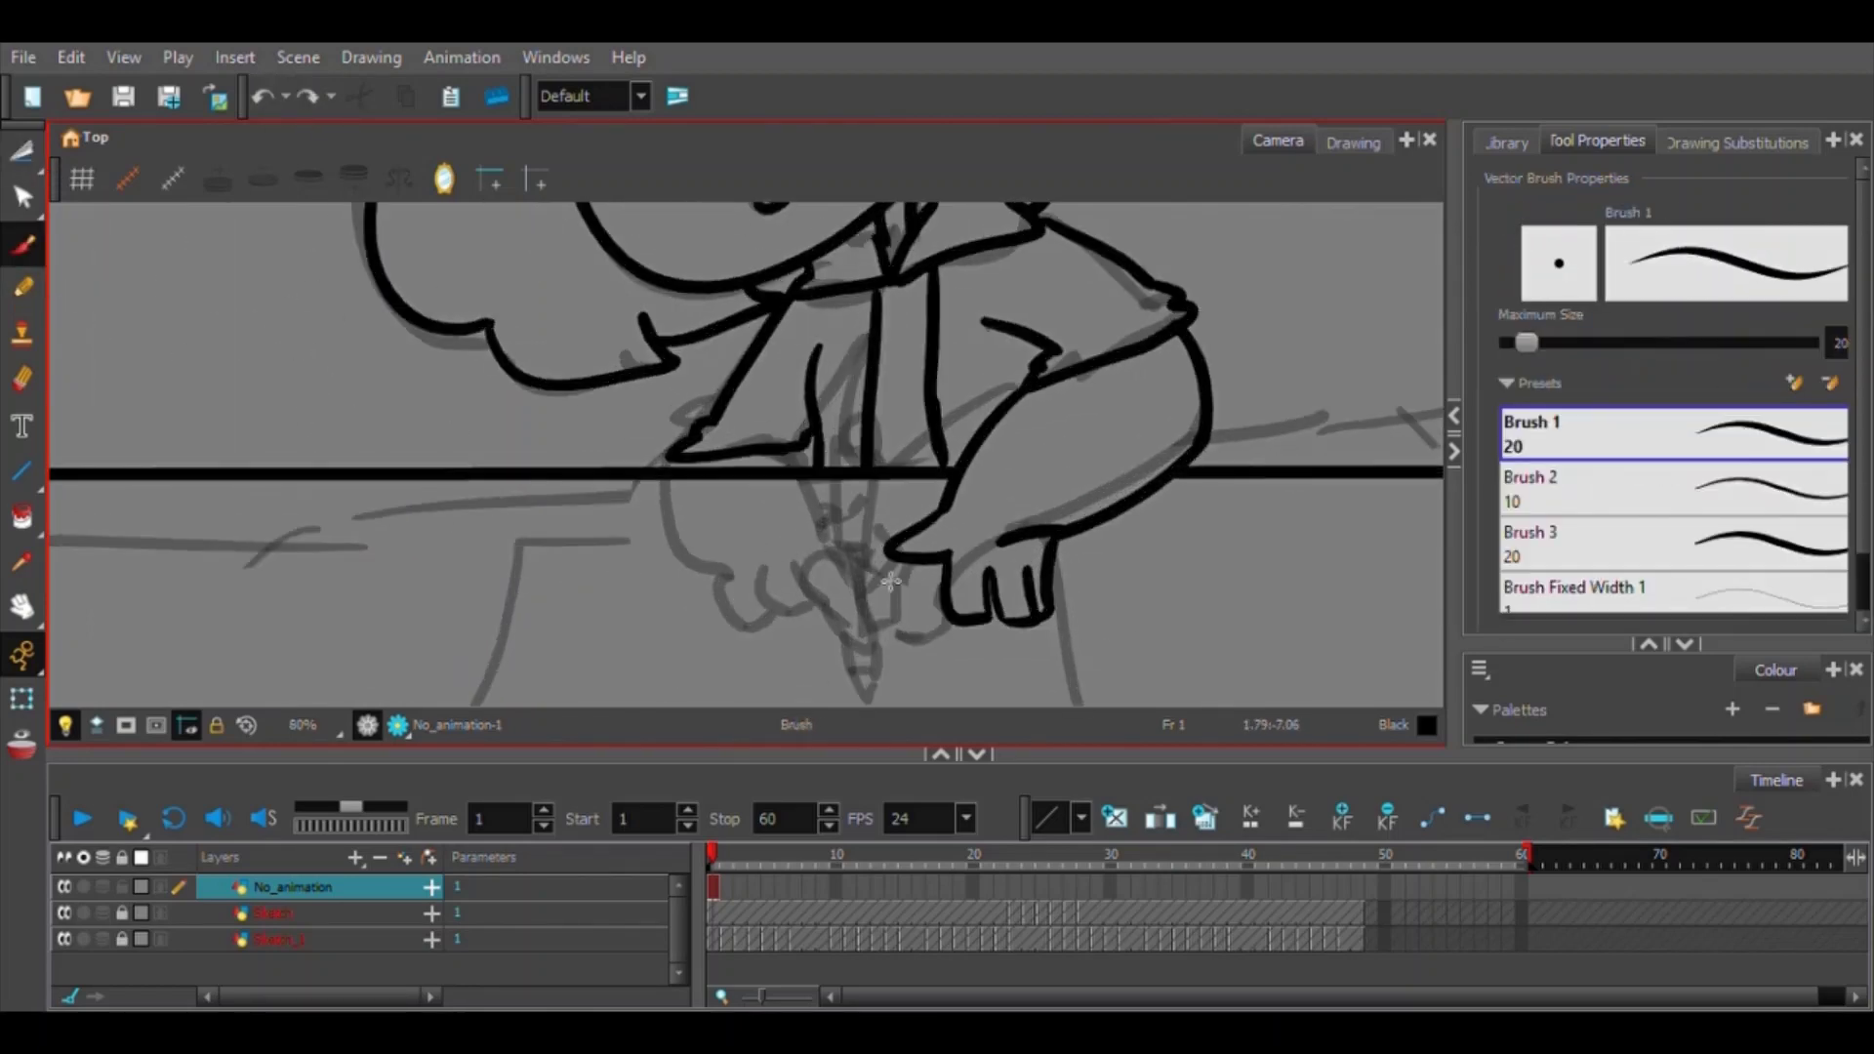
Outline the sheet of paper on the desk with straight lines on No_animation.
{"action": "left_click_drag", "start_coordinate": [687, 597], "coordinate": [724, 416]}
{"action": "key", "text": "alt+backslash"}
{"action": "left_click_drag", "start_coordinate": [597, 361], "coordinate": [474, 594]}
{"action": "mouse_move", "coordinate": [473, 595]}
{"action": "left_mouse_down"}
{"action": "mouse_move", "coordinate": [1189, 583]}
{"action": "mouse_move", "coordinate": [1115, 355]}
{"action": "left_mouse_up"}
{"action": "left_click_drag", "start_coordinate": [598, 360], "coordinate": [958, 357]}
Scrub through the sketch animation and select the No_animation cell at its last frame.
{"action": "key", "text": "1"}
{"action": "key", "text": "1"}
{"action": "key", "text": "1"}
{"action": "key", "text": "1"}
{"action": "key", "text": "1"}
{"action": "mouse_move", "coordinate": [923, 307]}
{"action": "left_mouse_down"}
{"action": "mouse_move", "coordinate": [889, 414]}
{"action": "mouse_move", "coordinate": [930, 420]}
{"action": "left_mouse_up"}
{"action": "left_click_drag", "start_coordinate": [715, 859], "coordinate": [1308, 932]}
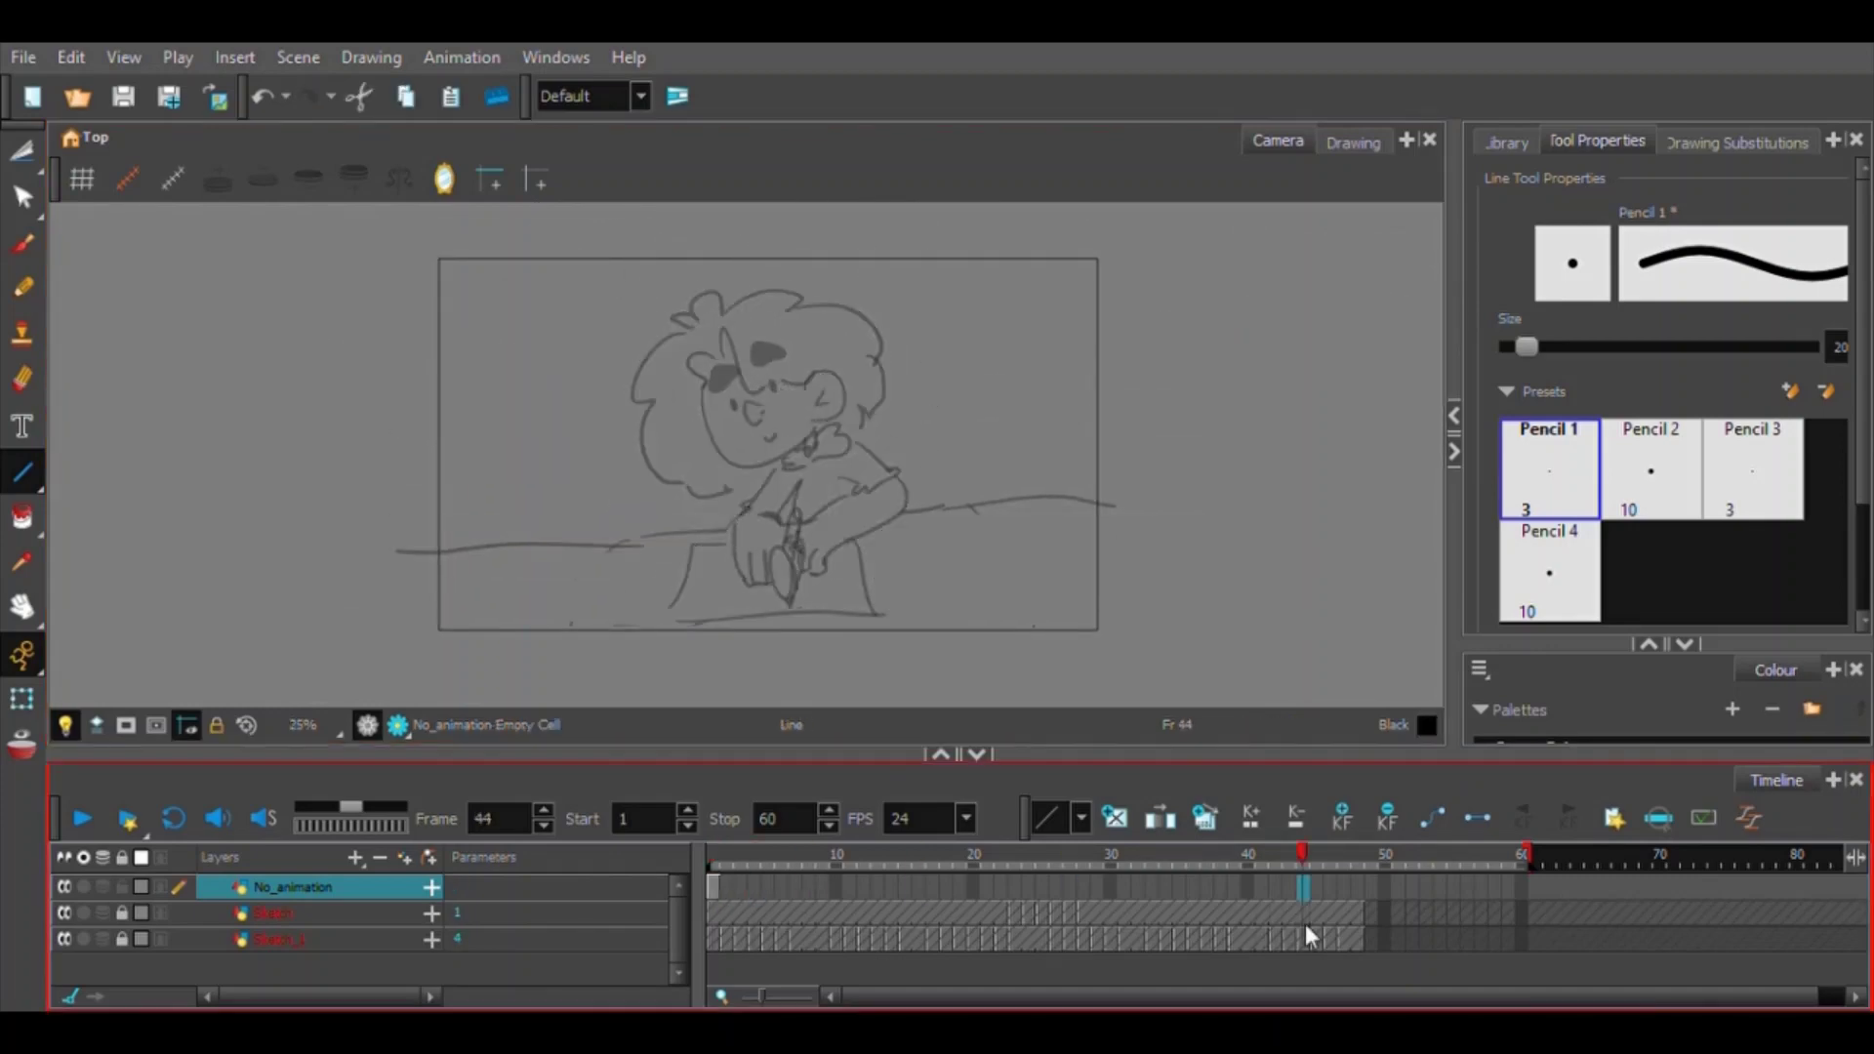
{"action": "left_click", "coordinate": [1352, 886]}
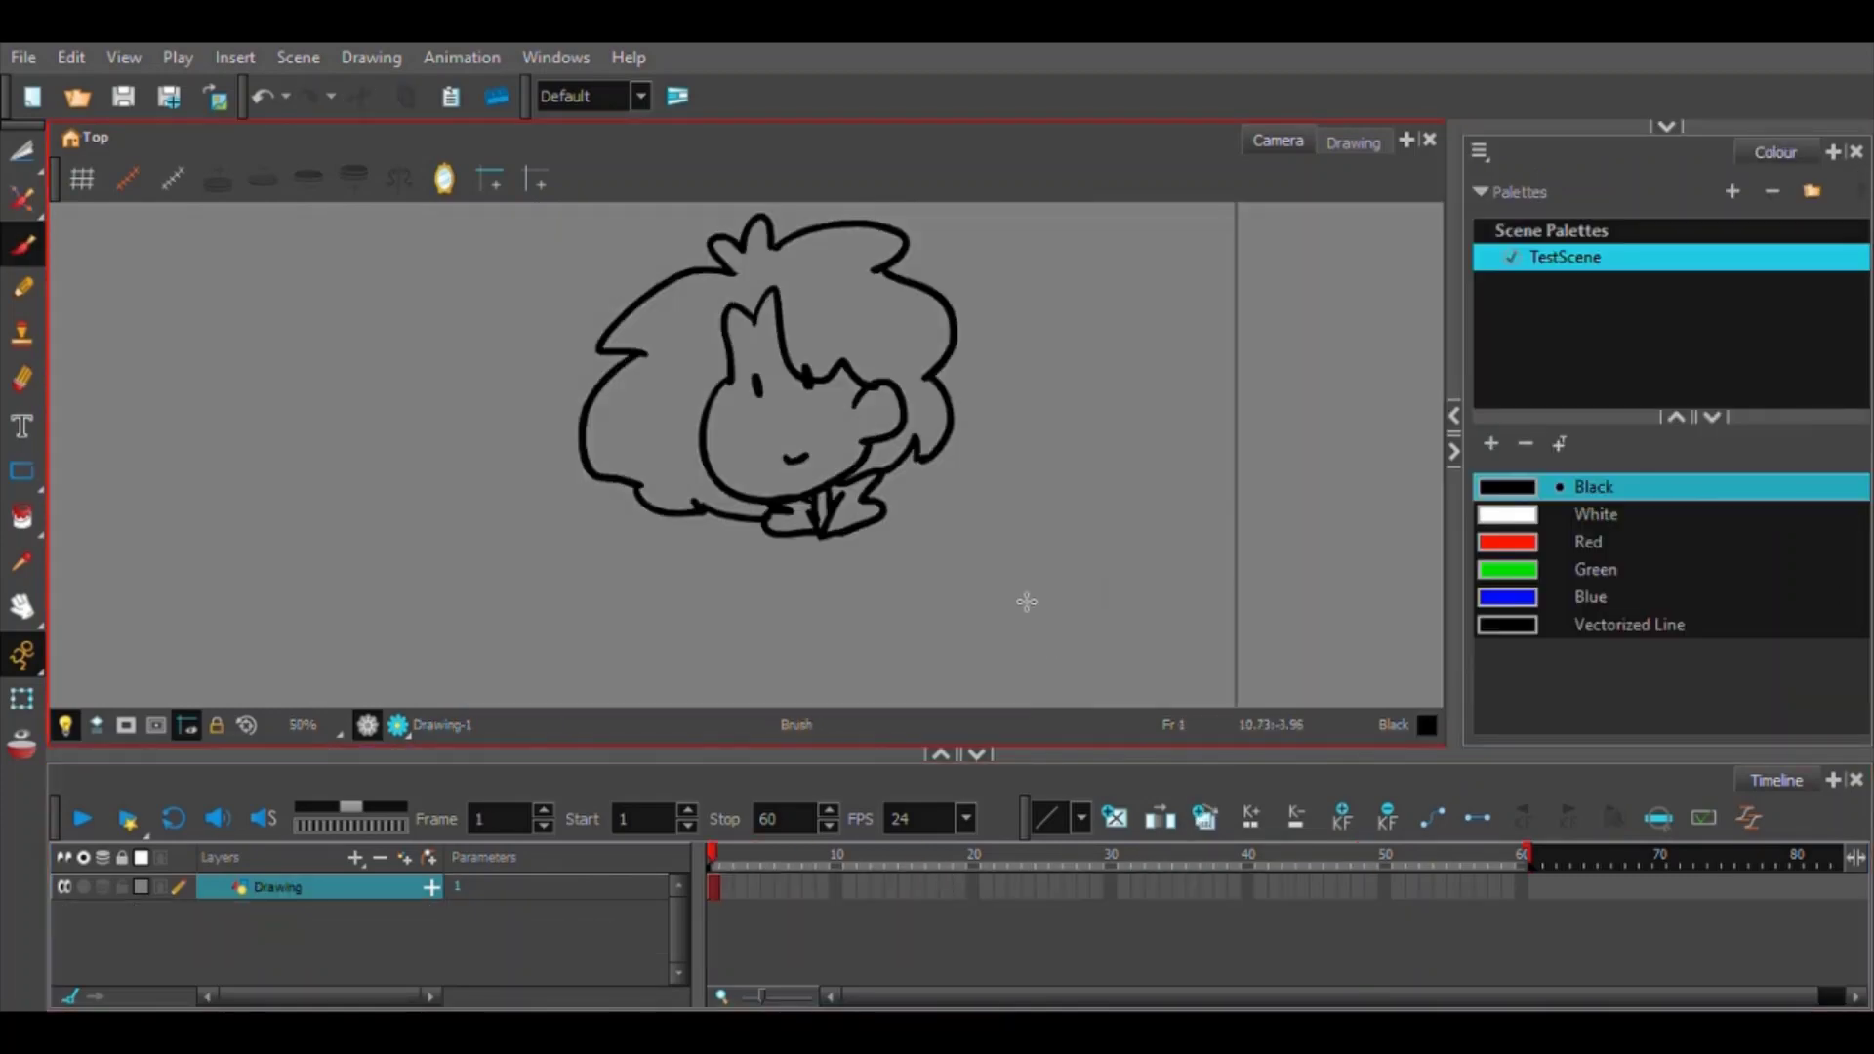
Create a new scene palette named Character.
{"action": "left_click", "coordinate": [1584, 379]}
{"action": "left_click", "coordinate": [1733, 193]}
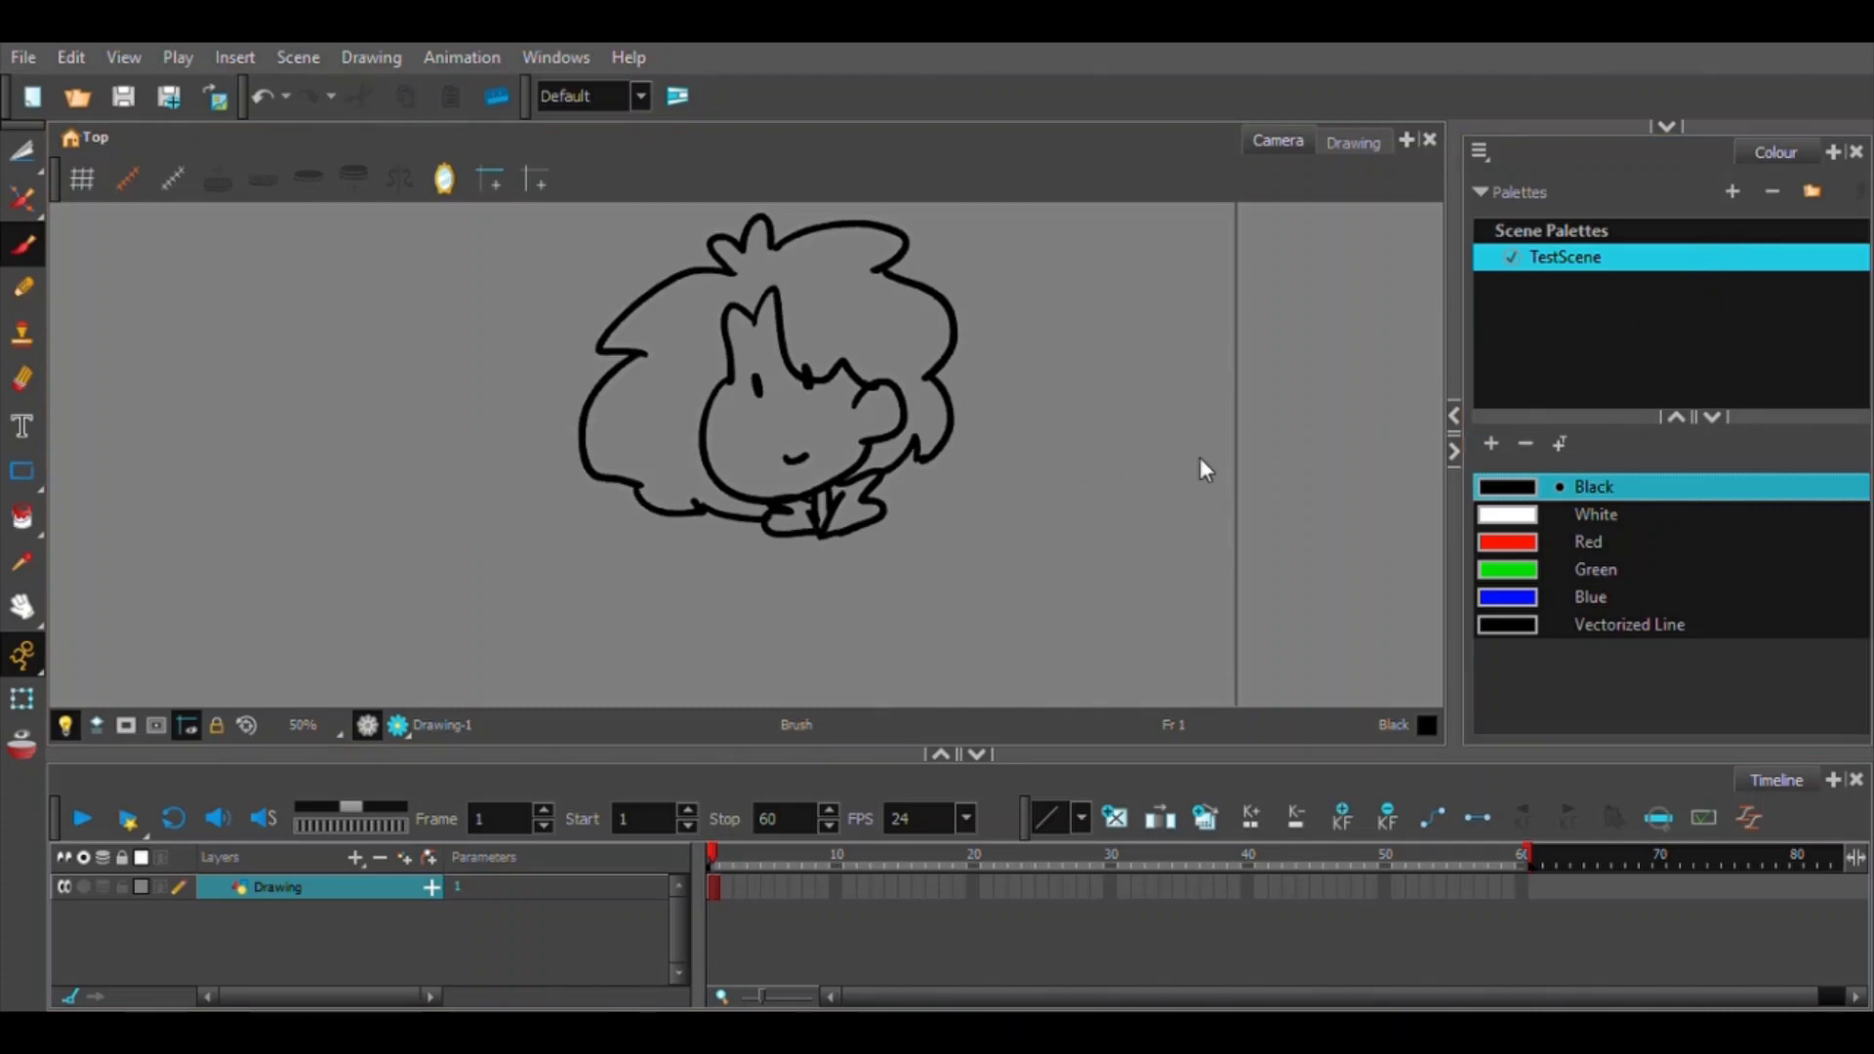
{"action": "left_click_drag", "start_coordinate": [1013, 531], "coordinate": [801, 522]}
{"action": "left_click", "coordinate": [893, 567]}
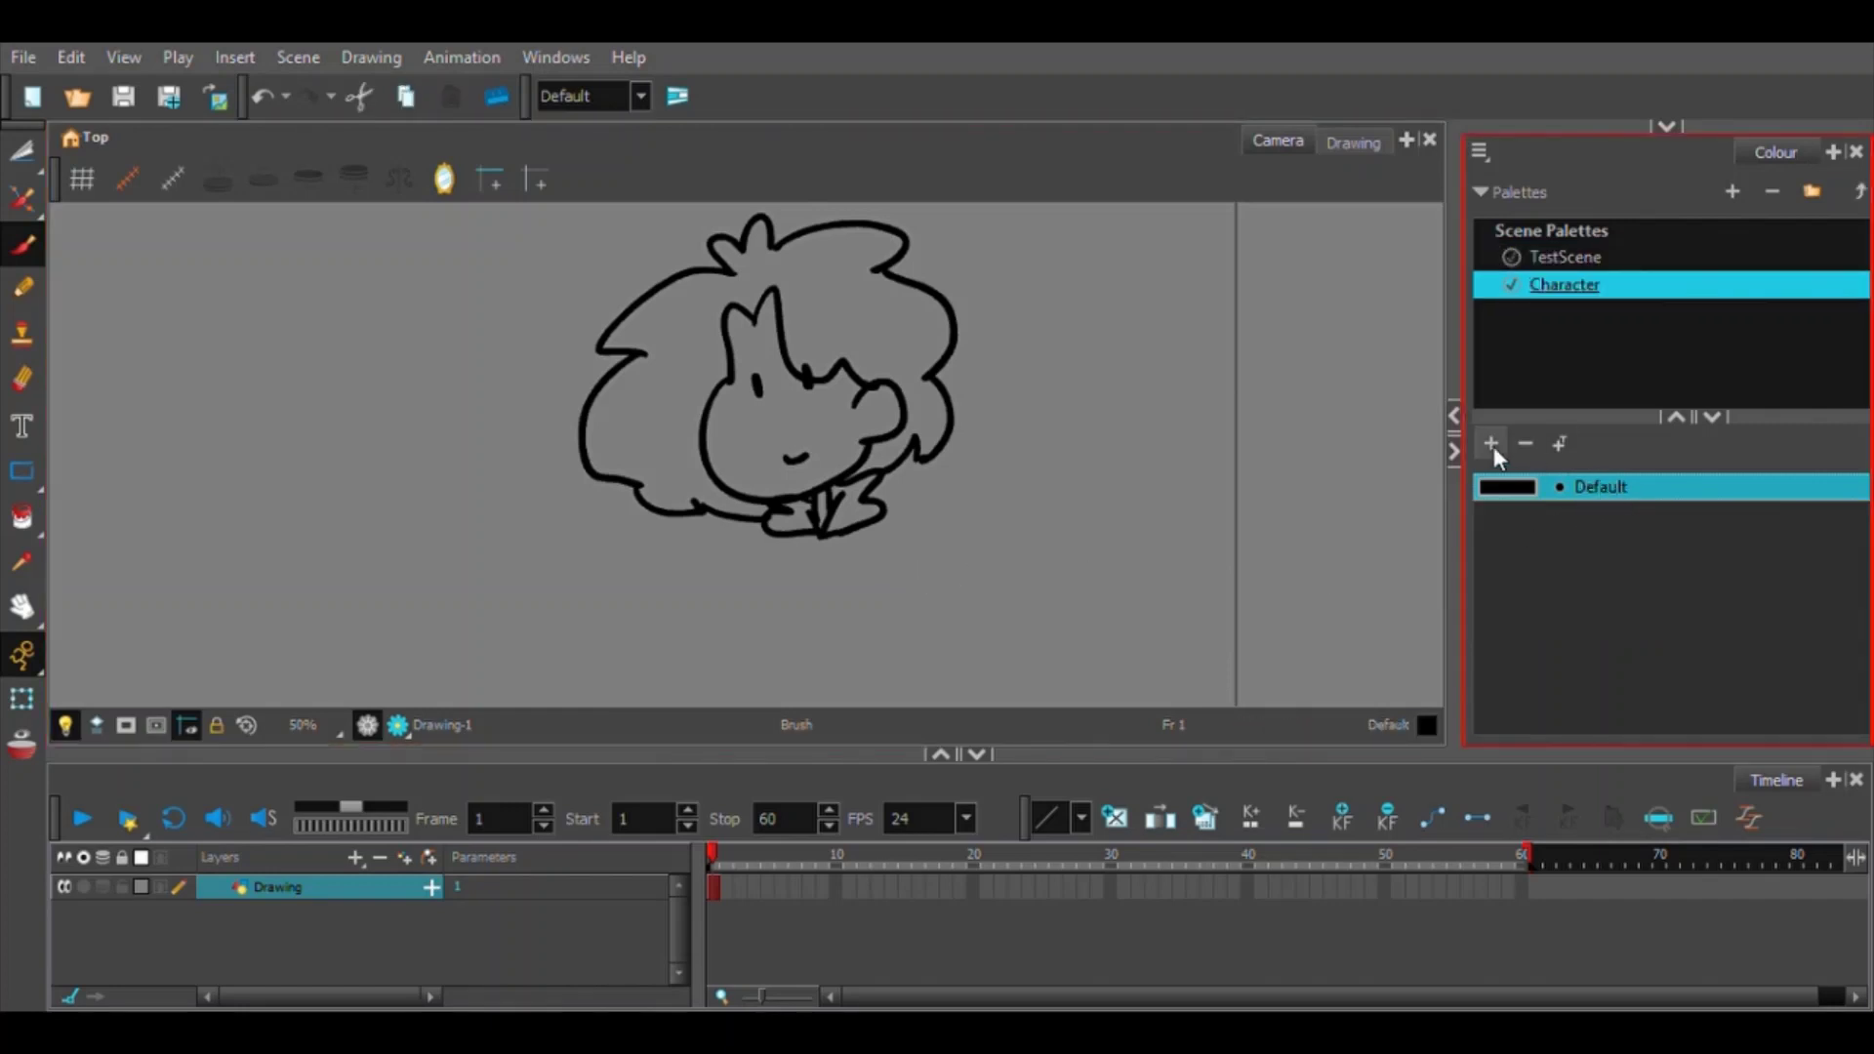
Rename the Character palette's Default swatch to Lineart and add a light peach swatch named Skin.
{"action": "double_click", "coordinate": [1591, 486]}
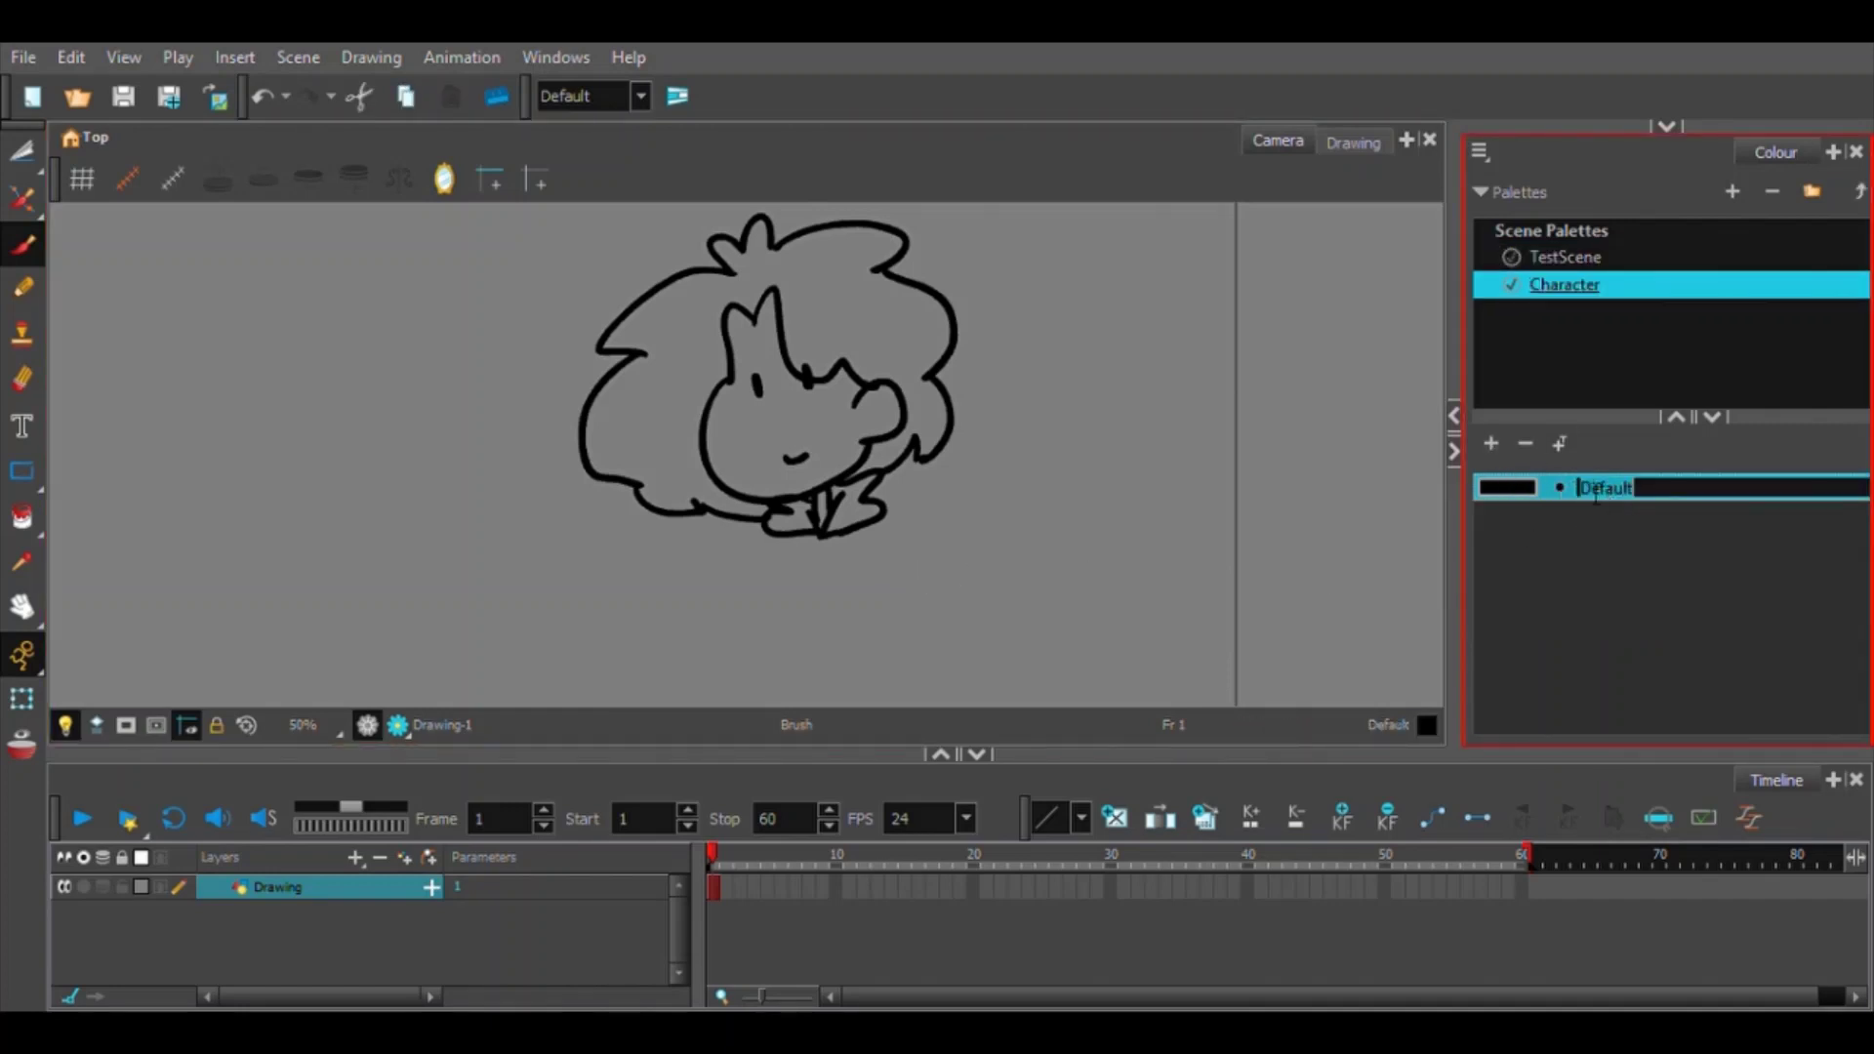
{"action": "type", "text": "Lineart"}
{"action": "key", "text": "Return"}
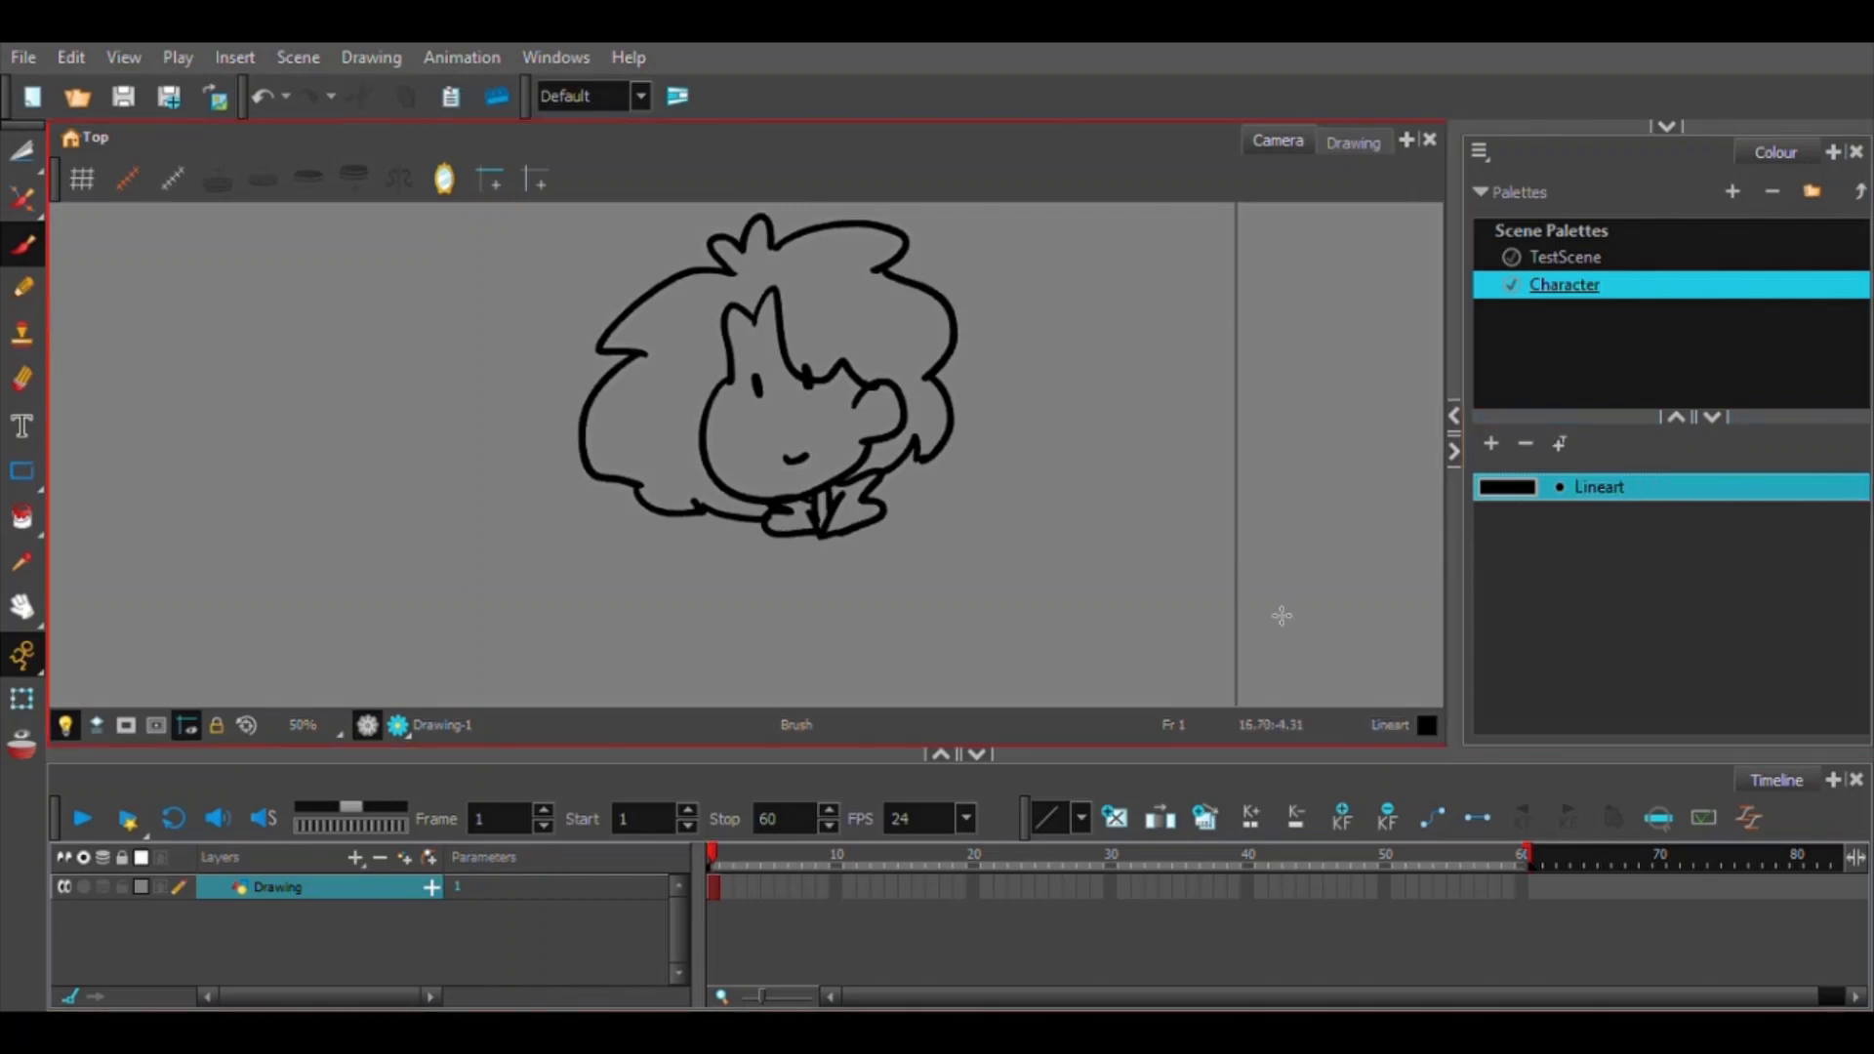
{"action": "left_click", "coordinate": [1491, 444]}
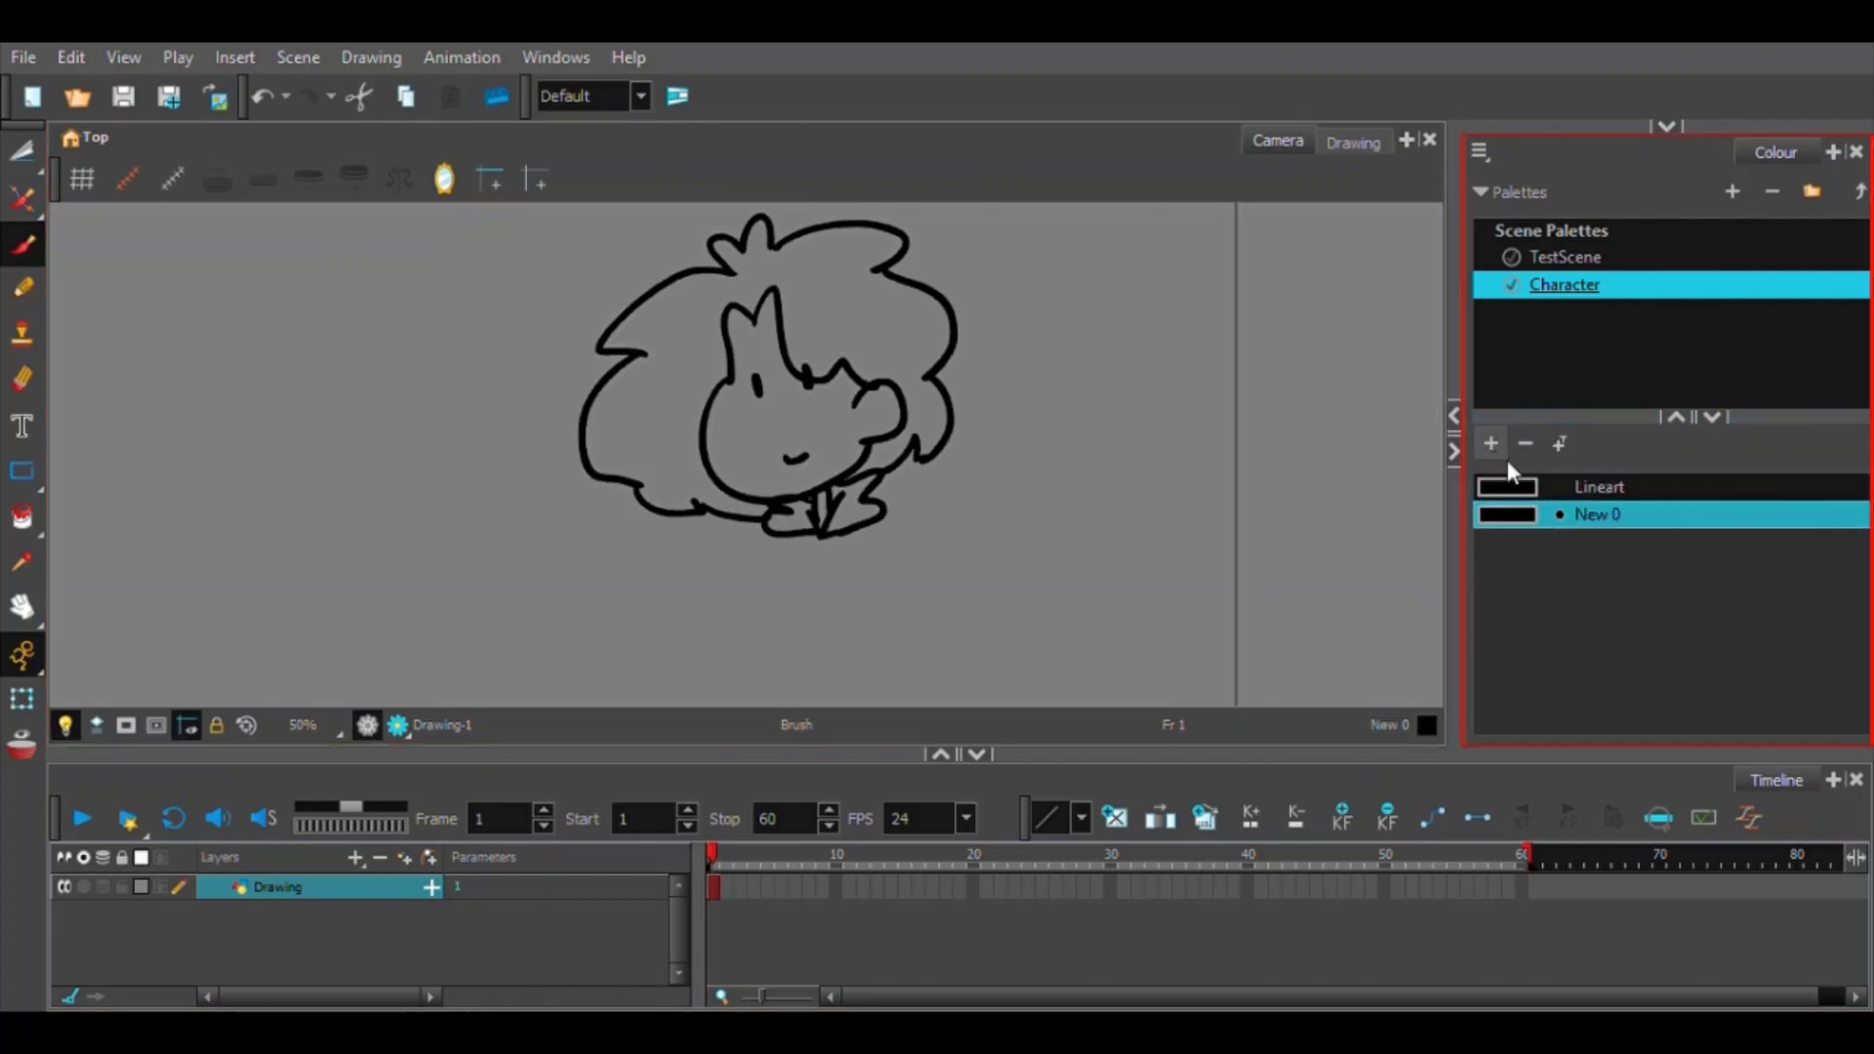
{"action": "double_click", "coordinate": [1597, 514]}
{"action": "type", "text": "Skin"}
{"action": "key", "text": "Return"}
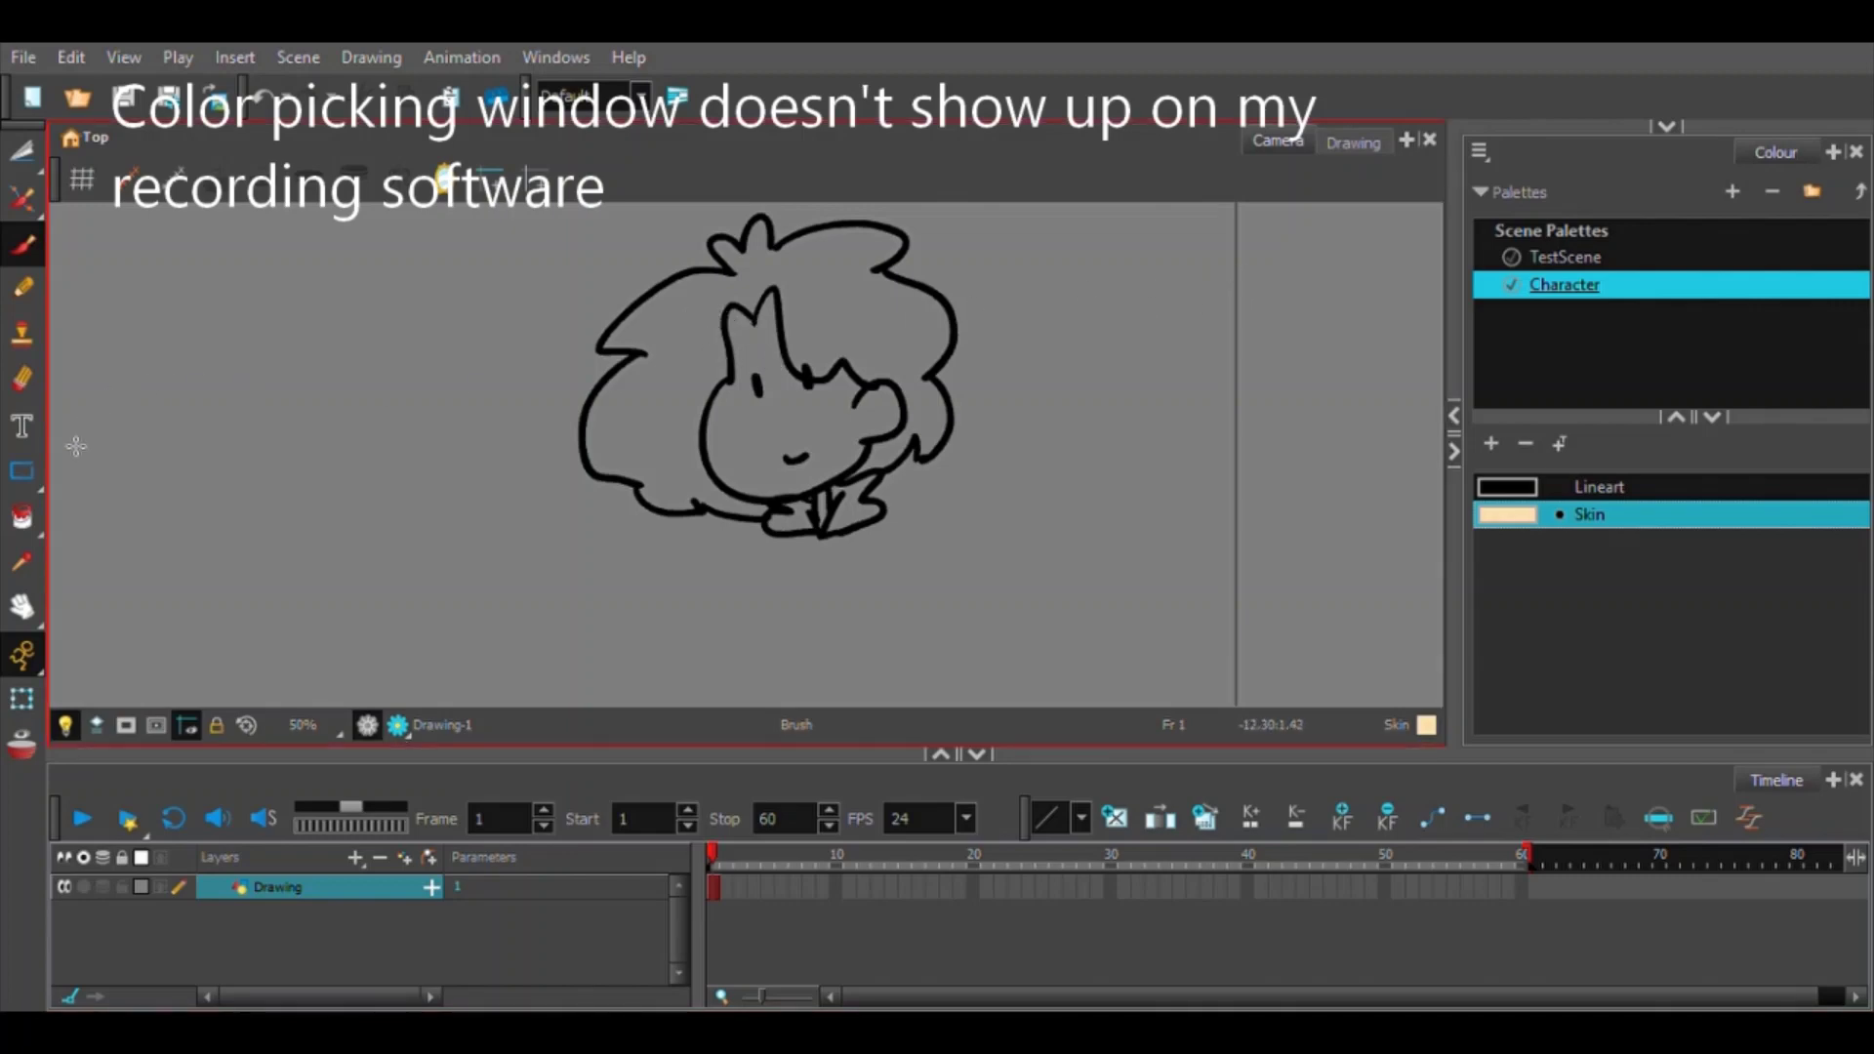
Fill the character's face and neck with the Skin colour using the Paint tool.
{"action": "left_click", "coordinate": [32, 512]}
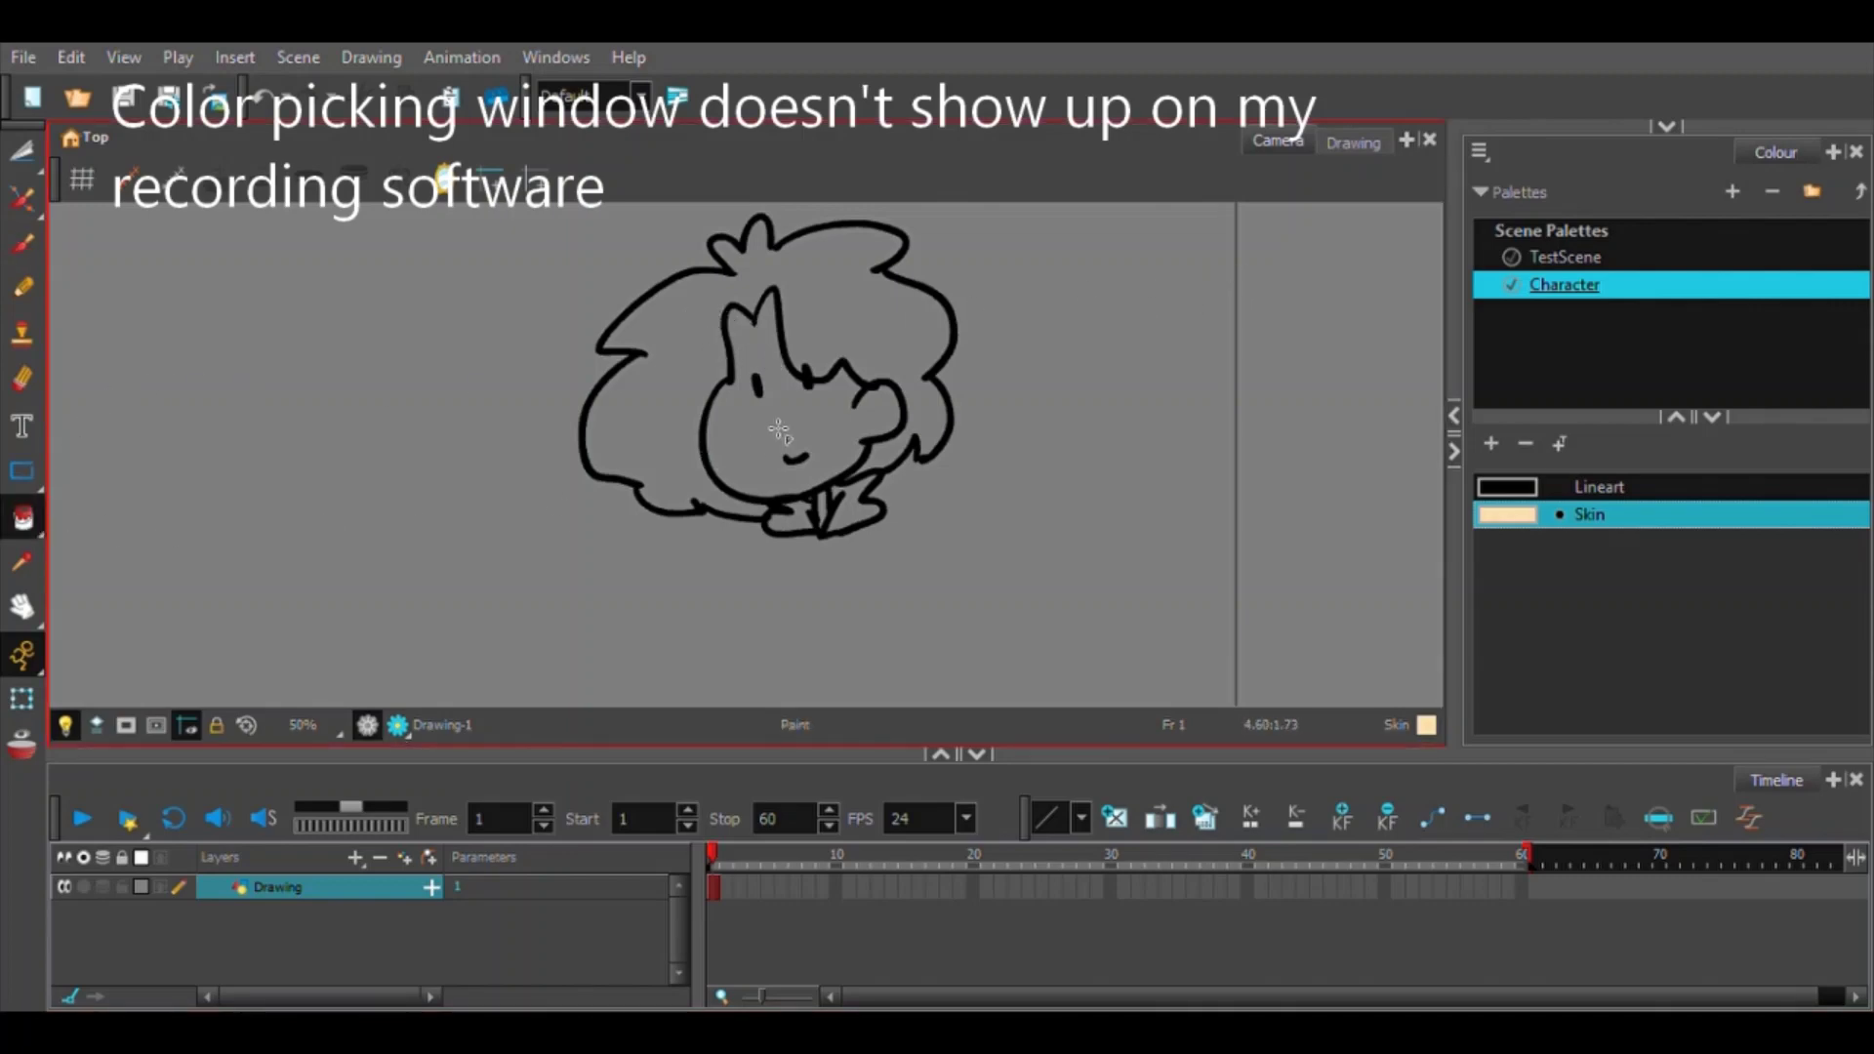
{"action": "left_click", "coordinate": [823, 477]}
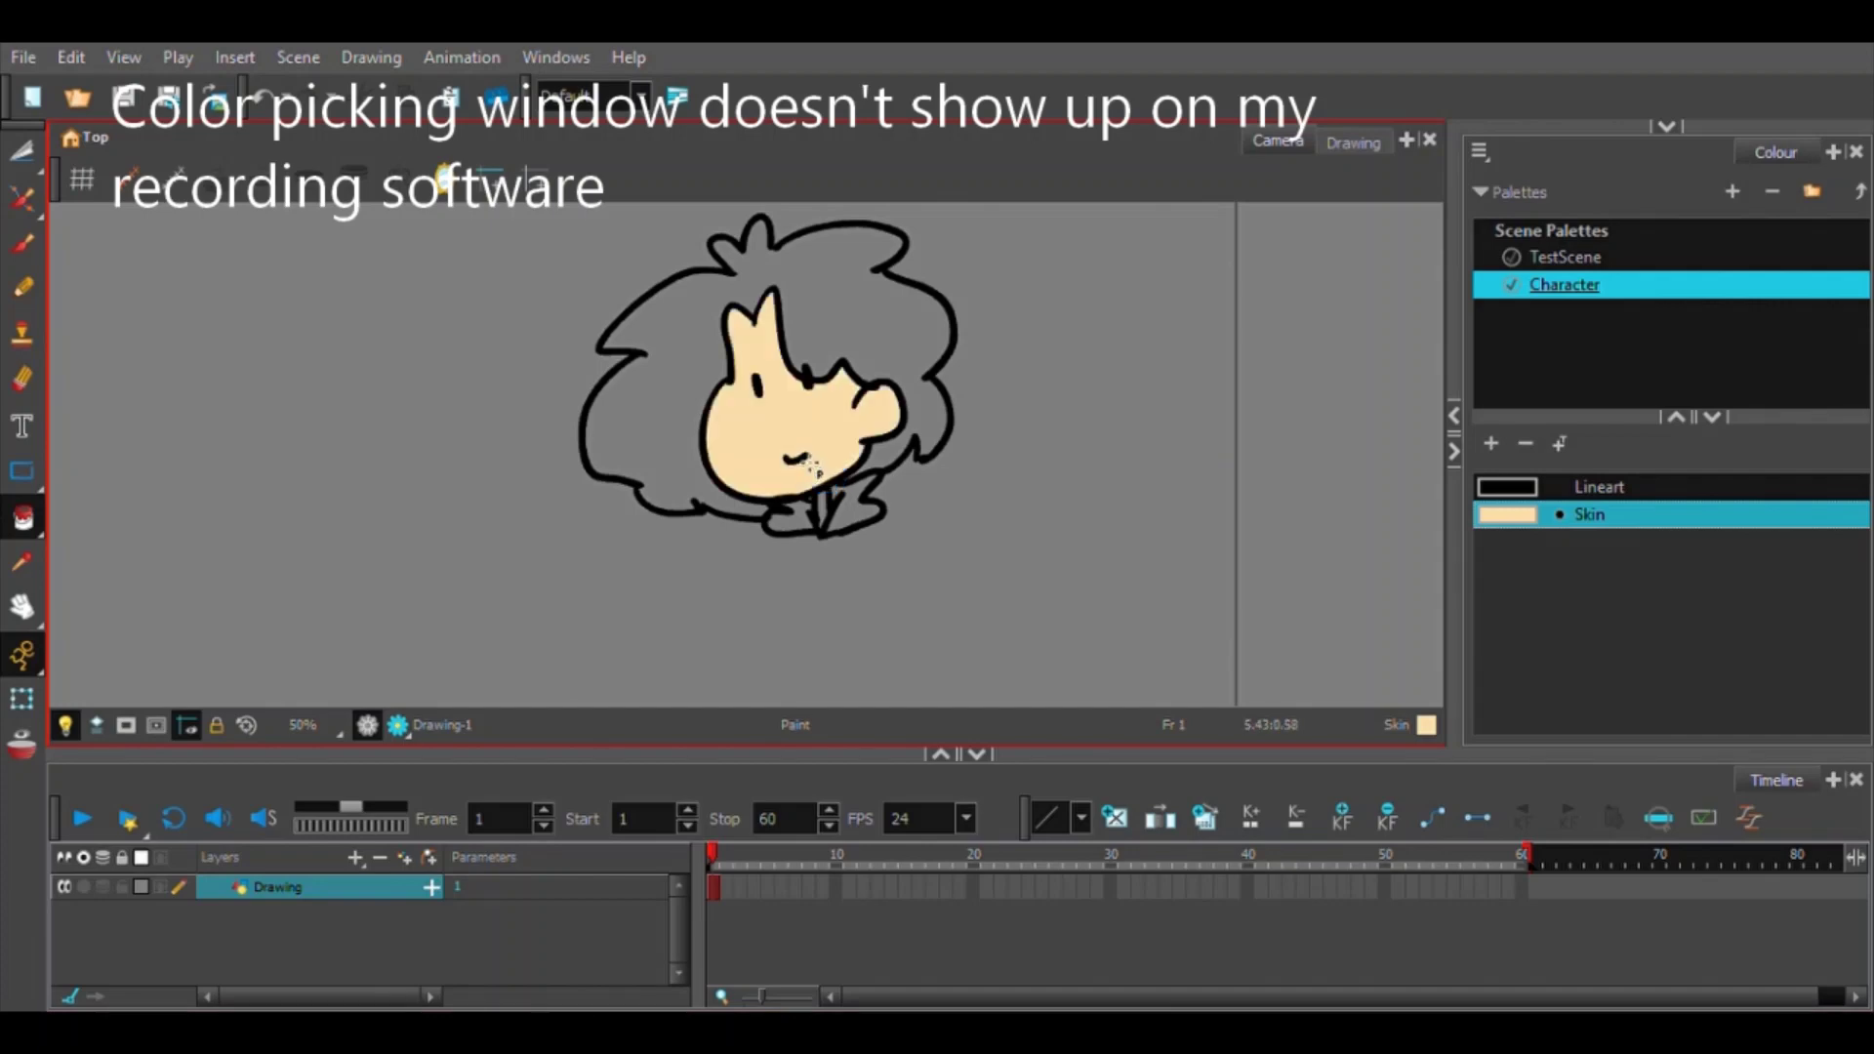
{"action": "left_click", "coordinate": [823, 509]}
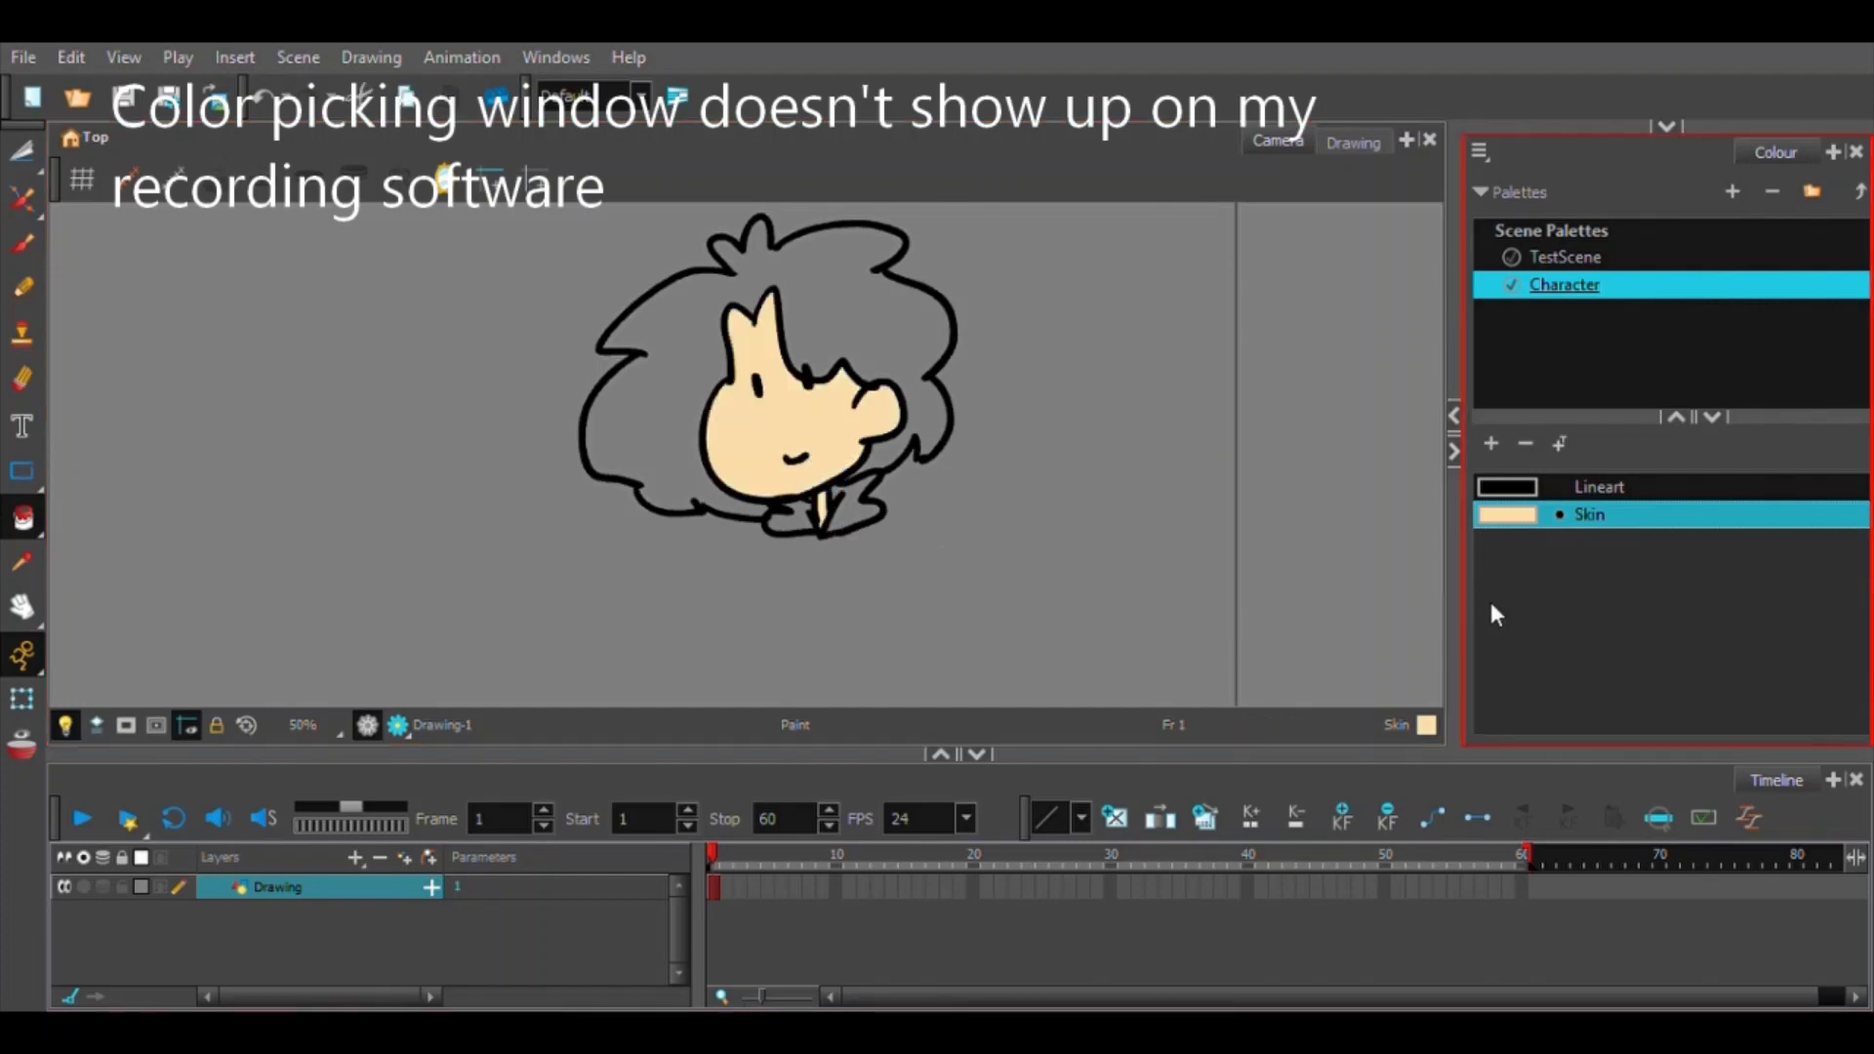
Add a brown swatch named Hair to the Character palette and fill the character's hair with it.
{"action": "left_click", "coordinate": [1491, 443]}
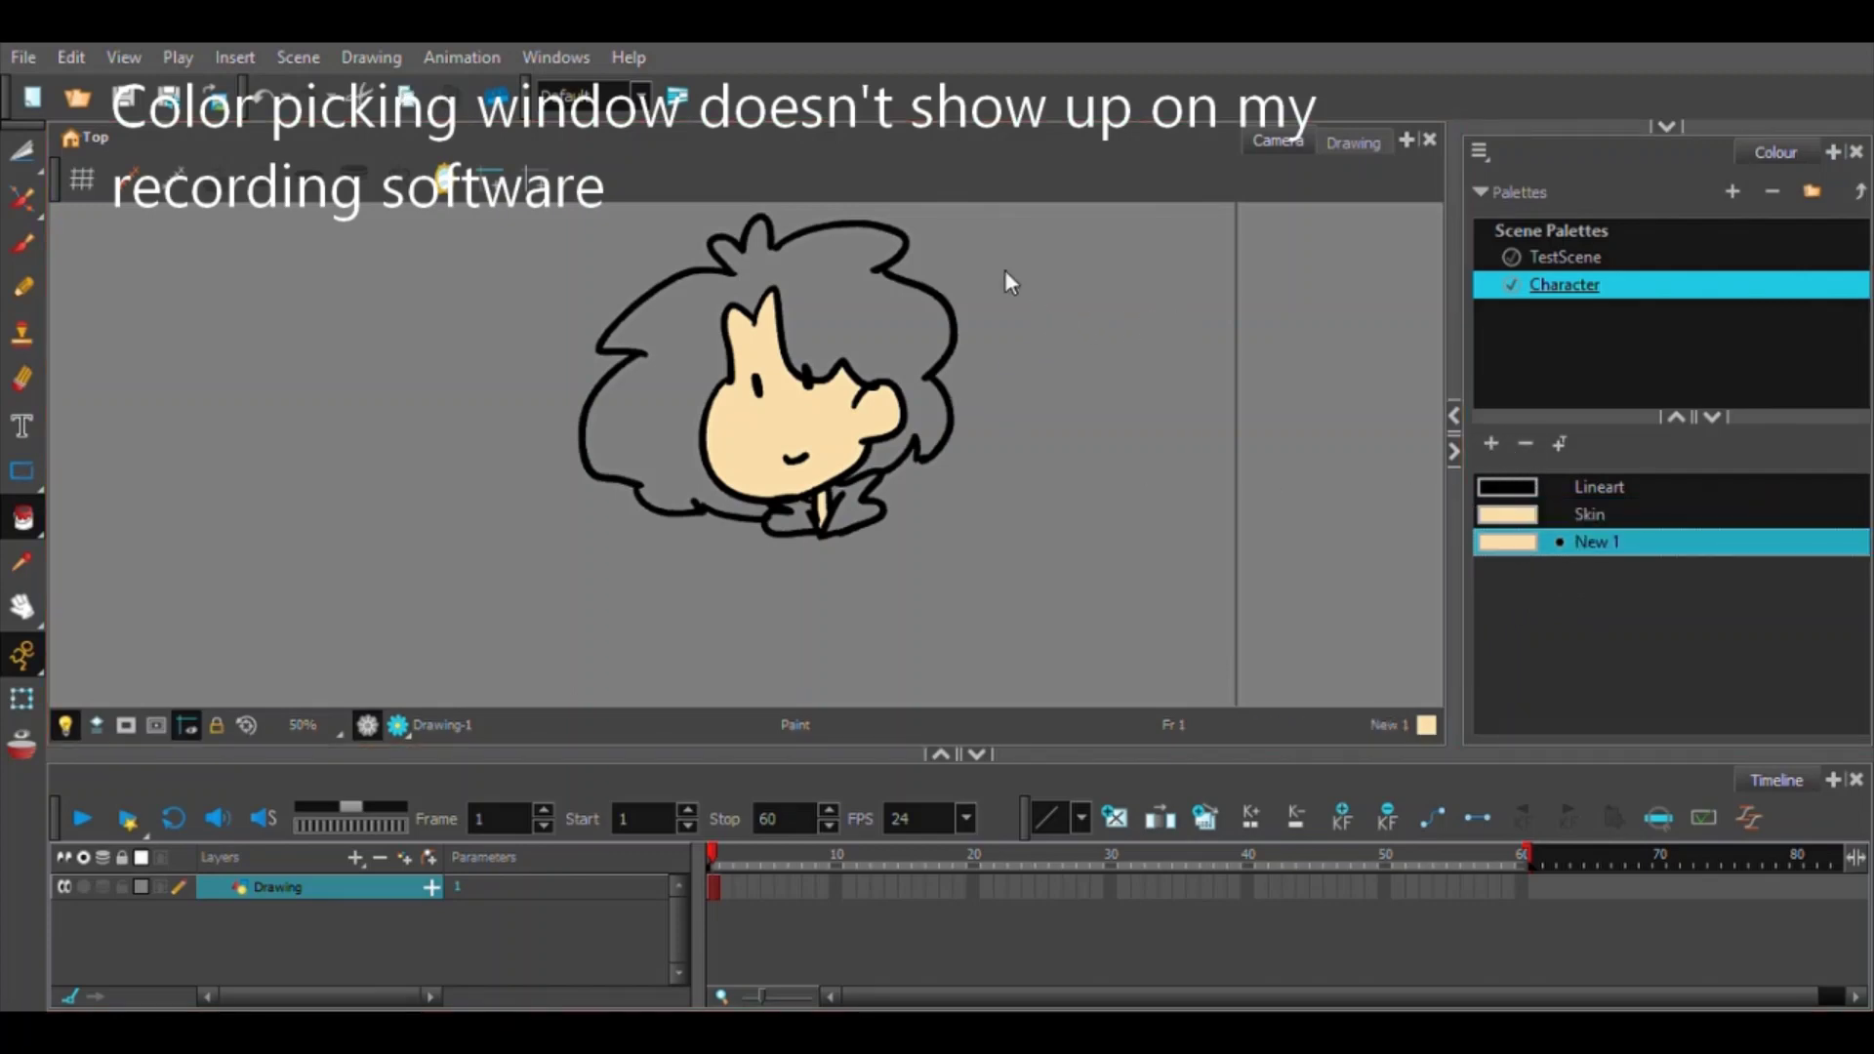
{"action": "type", "text": "Hair"}
{"action": "left_click", "coordinate": [661, 313]}
{"action": "left_click", "coordinate": [837, 556]}
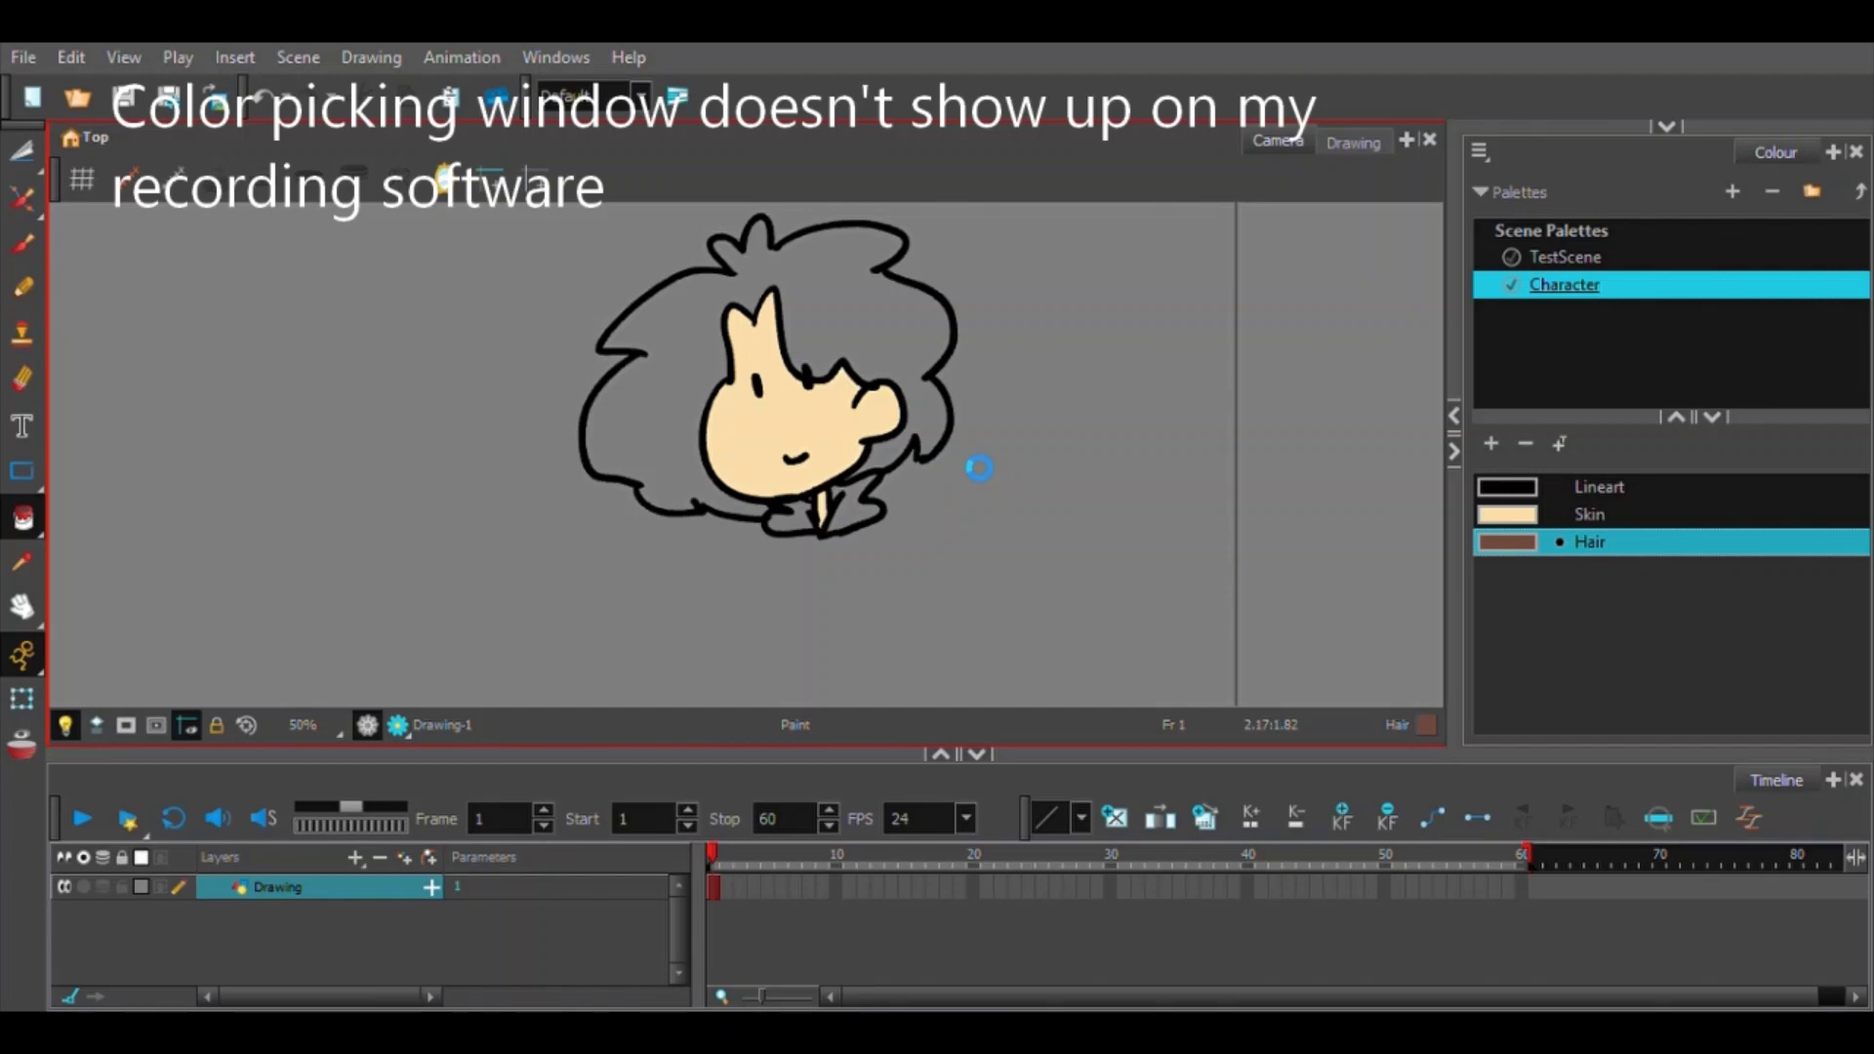
{"action": "left_click", "coordinate": [926, 367]}
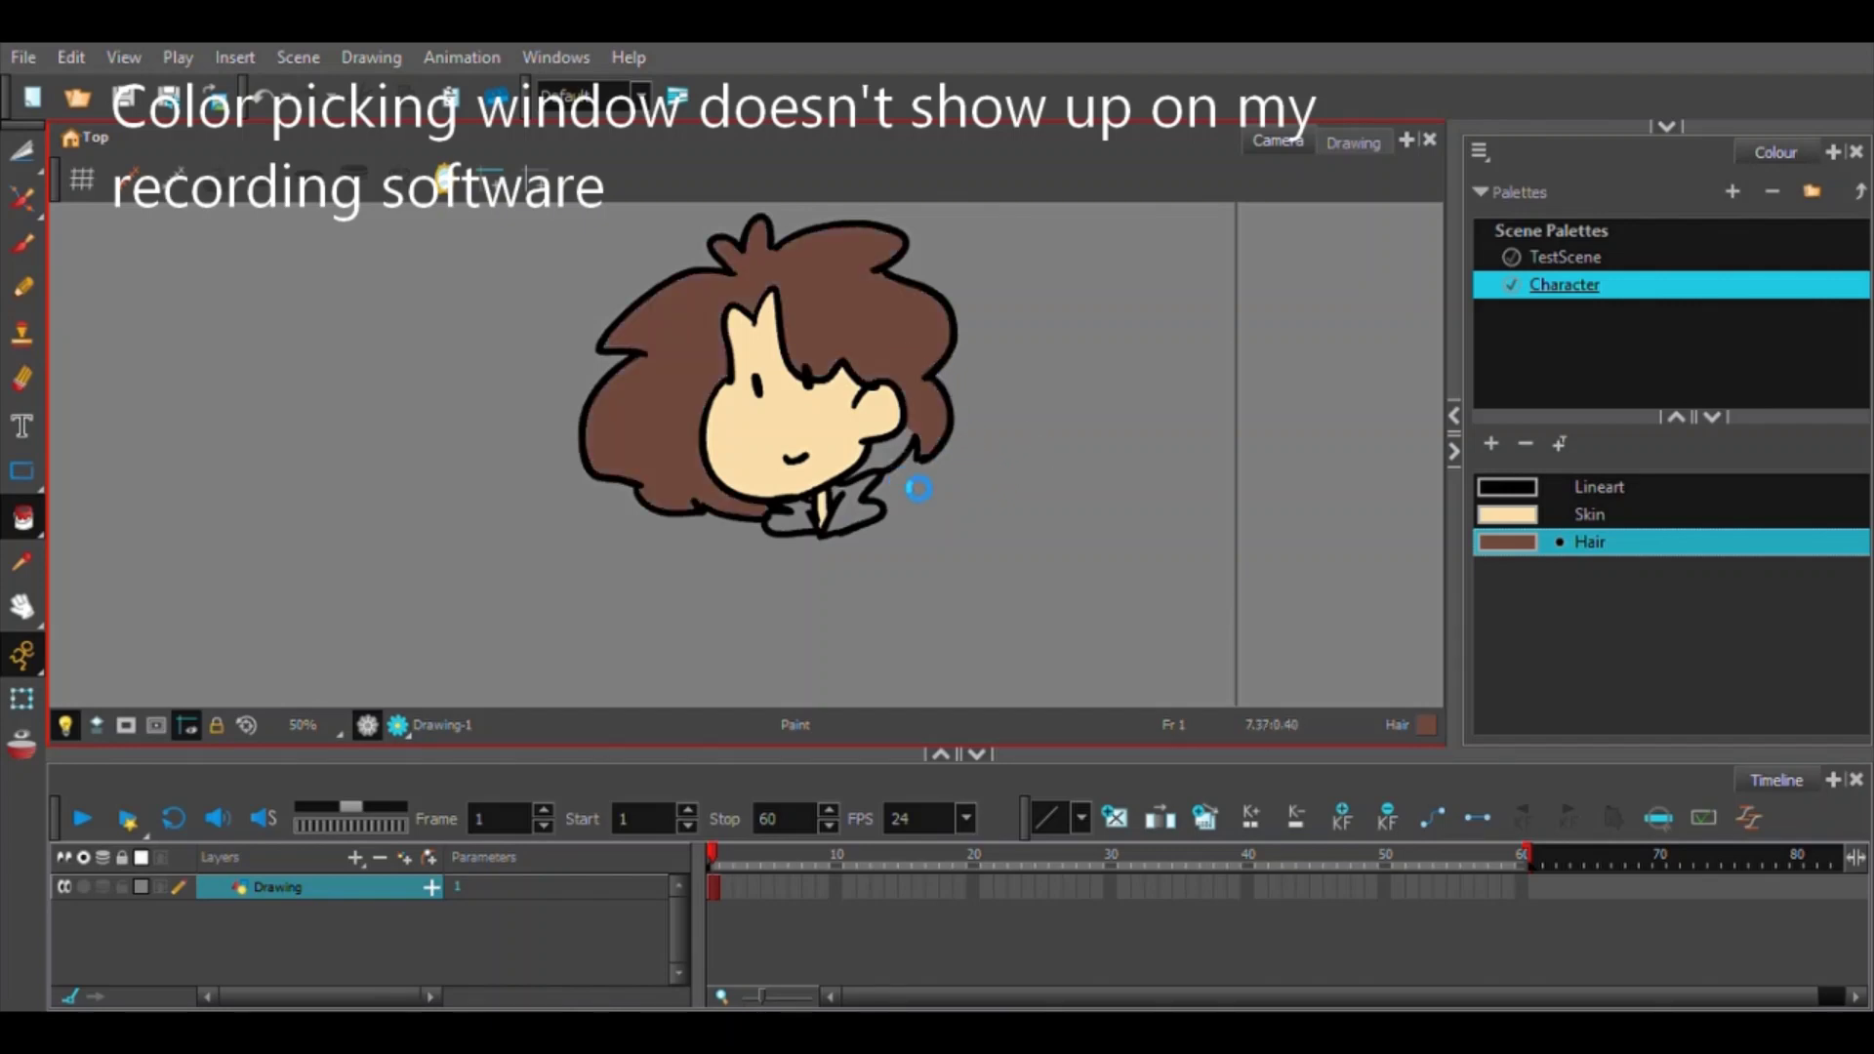
Add a swatch named Hoodie to the Character palette, choose its colour and paint the collar with it.
{"action": "left_click", "coordinate": [1490, 444]}
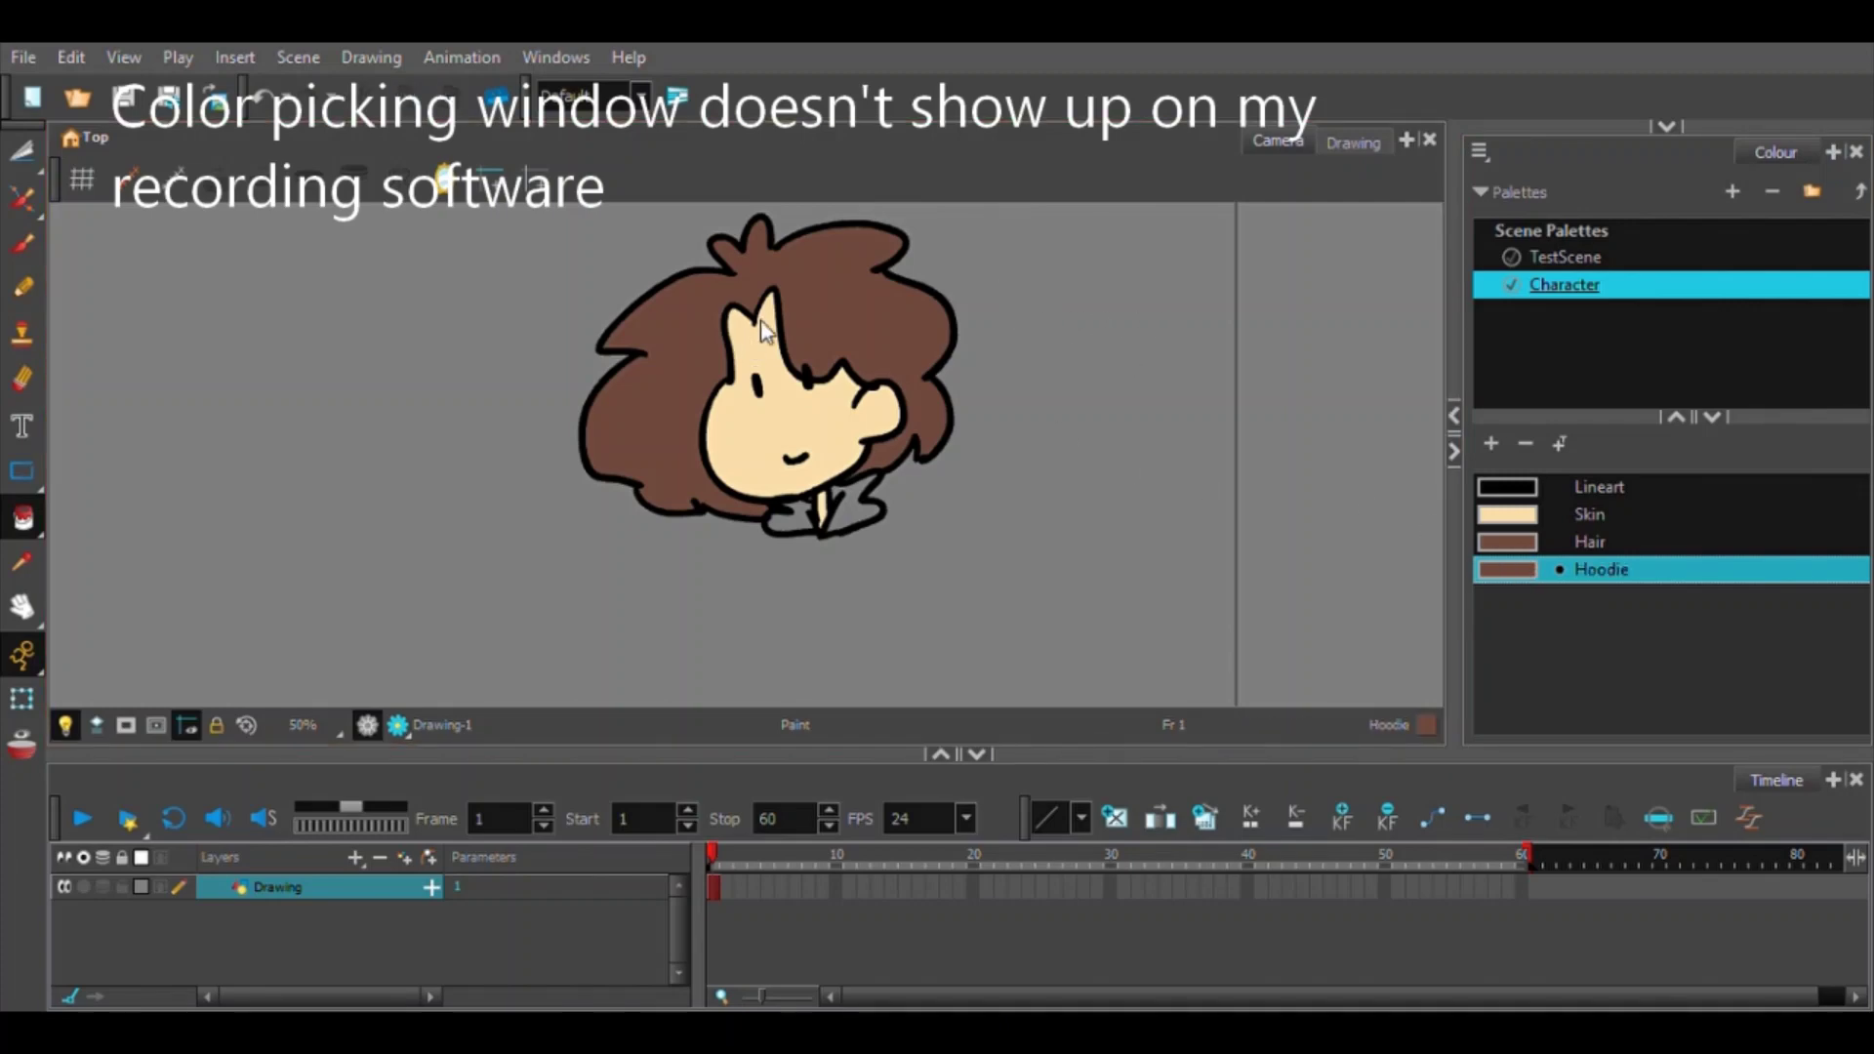
{"action": "left_click", "coordinate": [788, 314]}
{"action": "left_click", "coordinate": [791, 501]}
{"action": "left_click", "coordinate": [779, 441]}
{"action": "left_click", "coordinate": [805, 527]}
{"action": "left_click", "coordinate": [867, 531]}
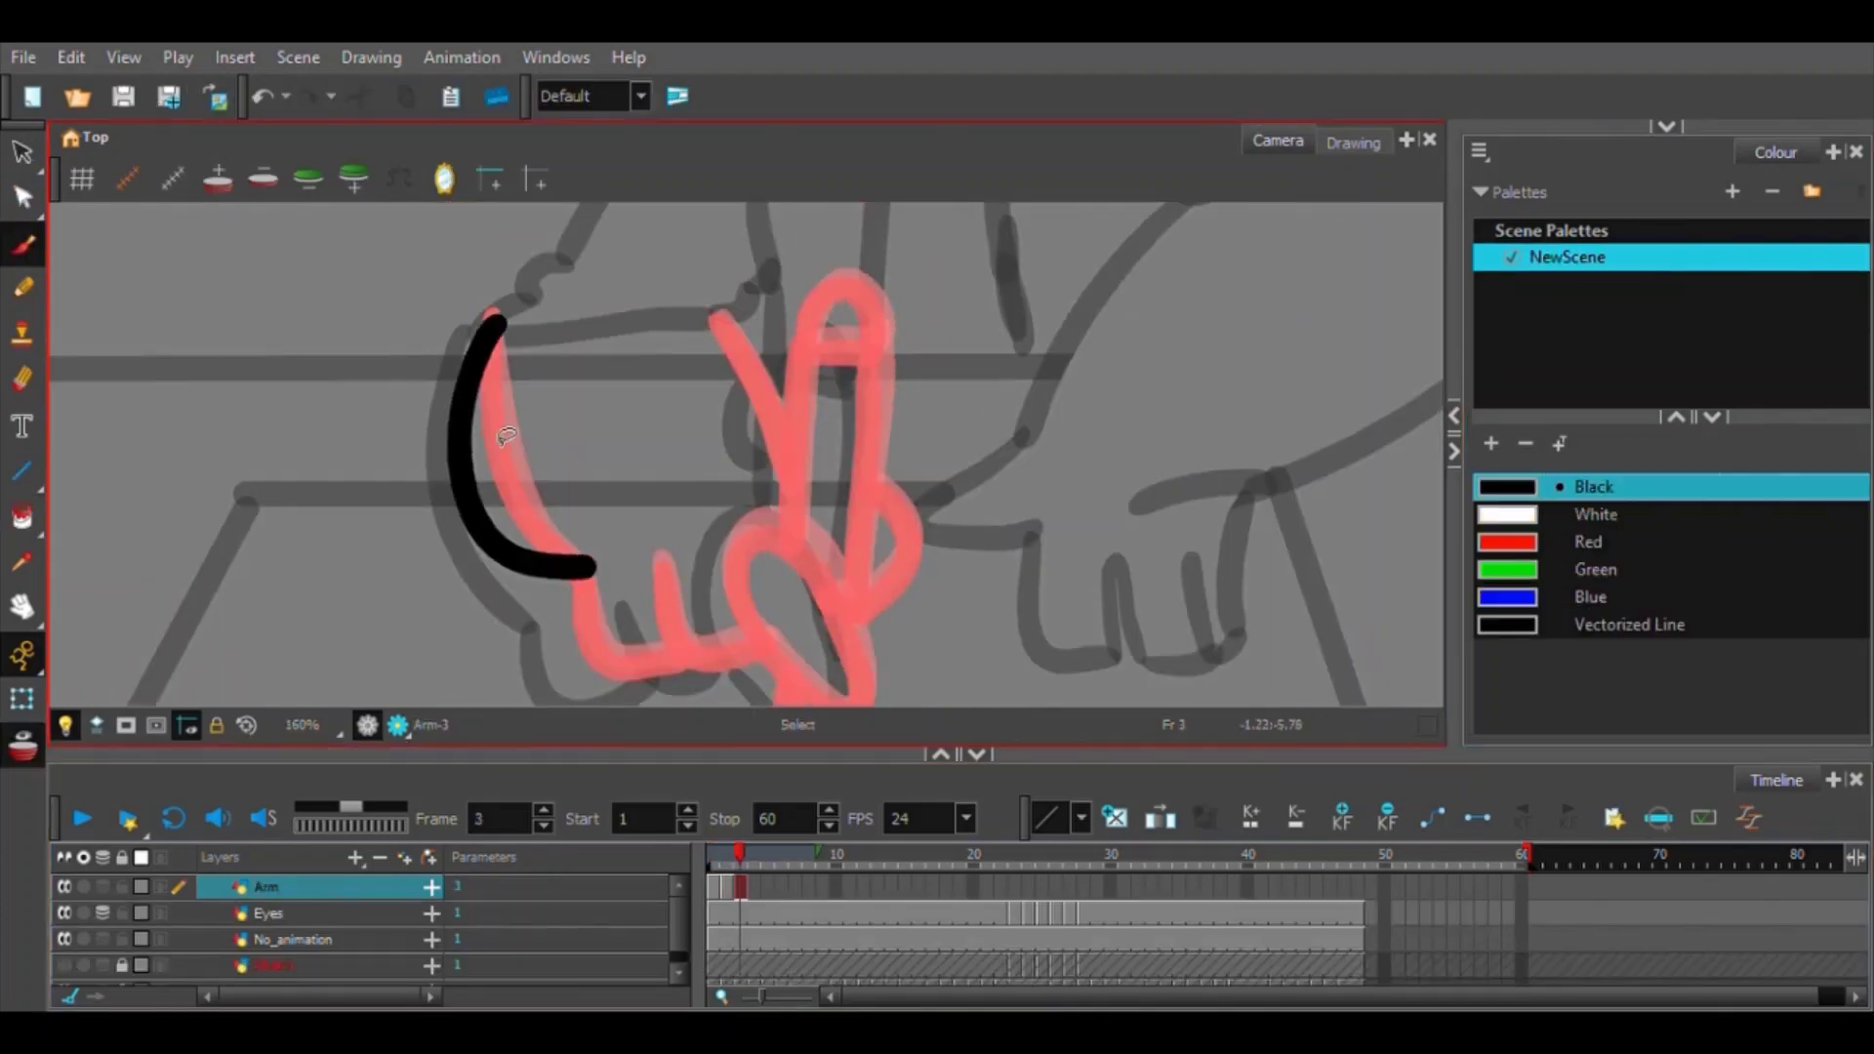
Ink the forearm, hand and pencil in black on frame 3 of the Arm layer, undoing and redrawing stray strokes.
{"action": "left_click_drag", "start_coordinate": [767, 293], "coordinate": [742, 449]}
{"action": "key", "text": "ctrl+z"}
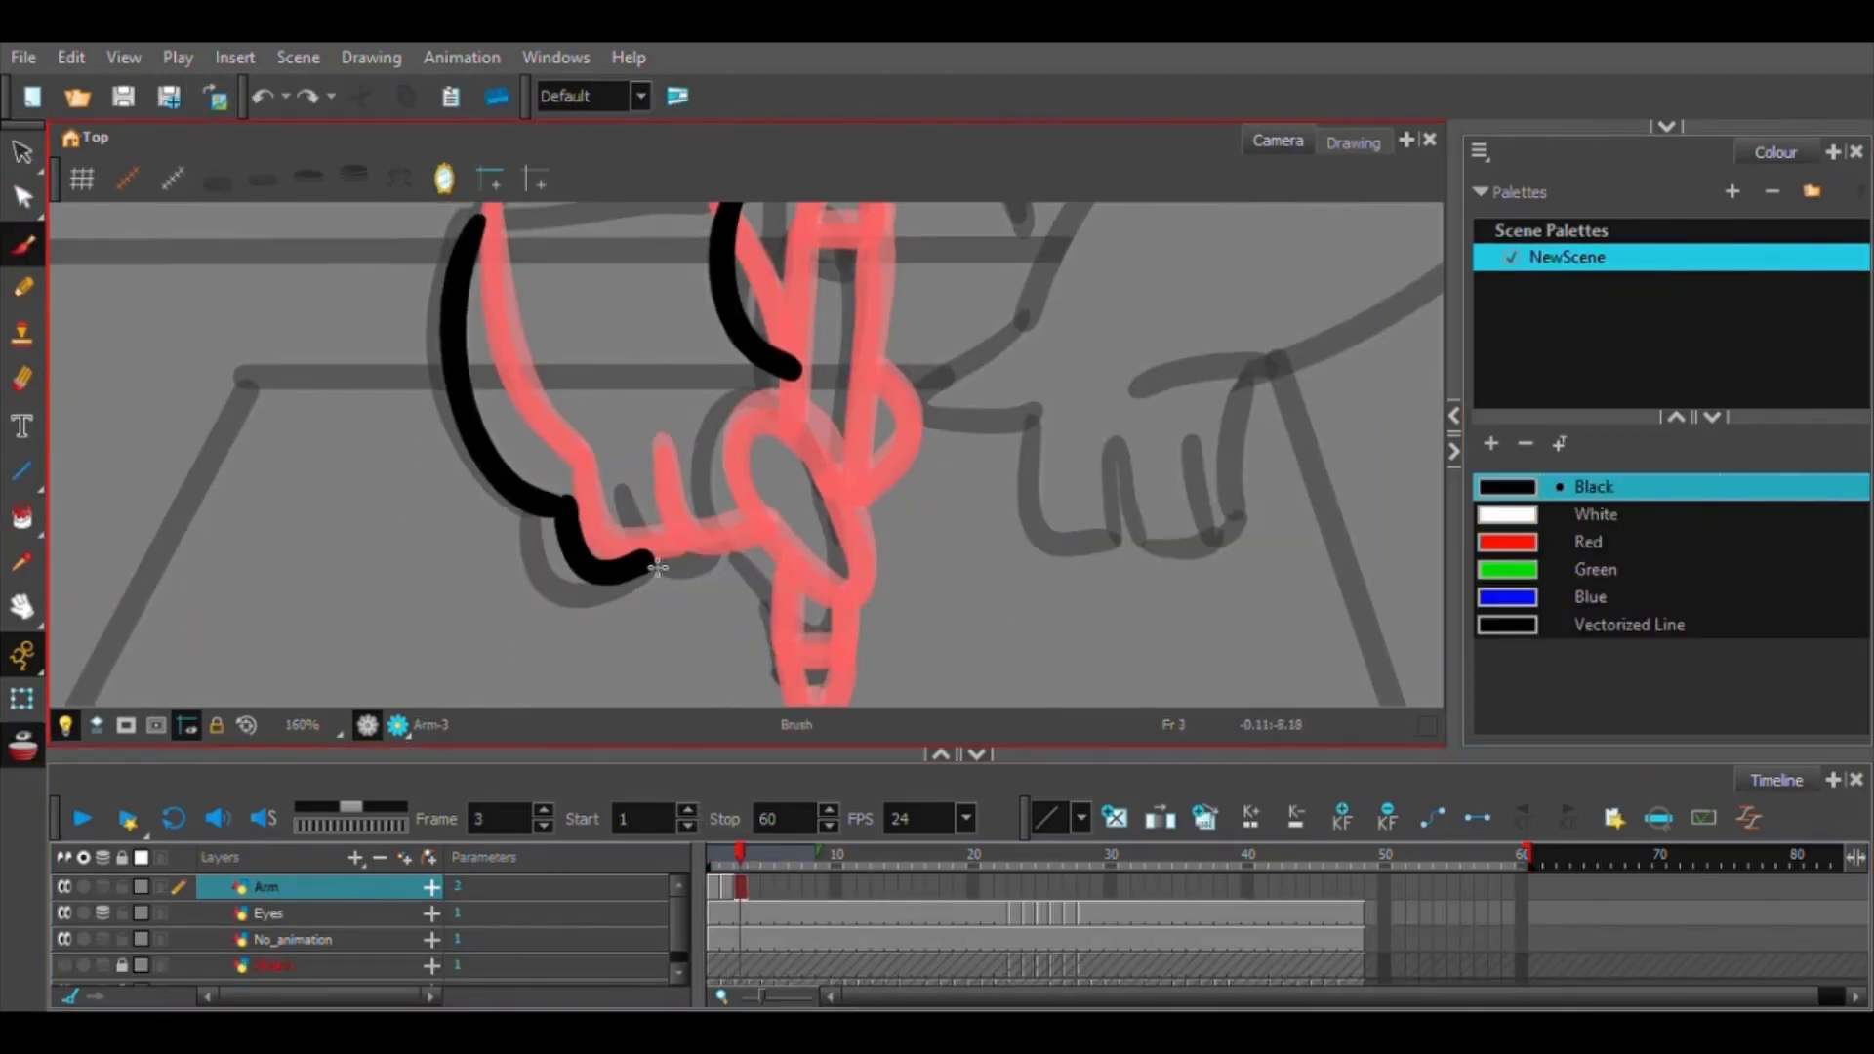
{"action": "left_click_drag", "start_coordinate": [586, 508], "coordinate": [674, 567]}
{"action": "mouse_move", "coordinate": [791, 601]}
{"action": "left_mouse_down"}
{"action": "mouse_move", "coordinate": [791, 475]}
{"action": "mouse_move", "coordinate": [830, 644]}
{"action": "left_mouse_up"}
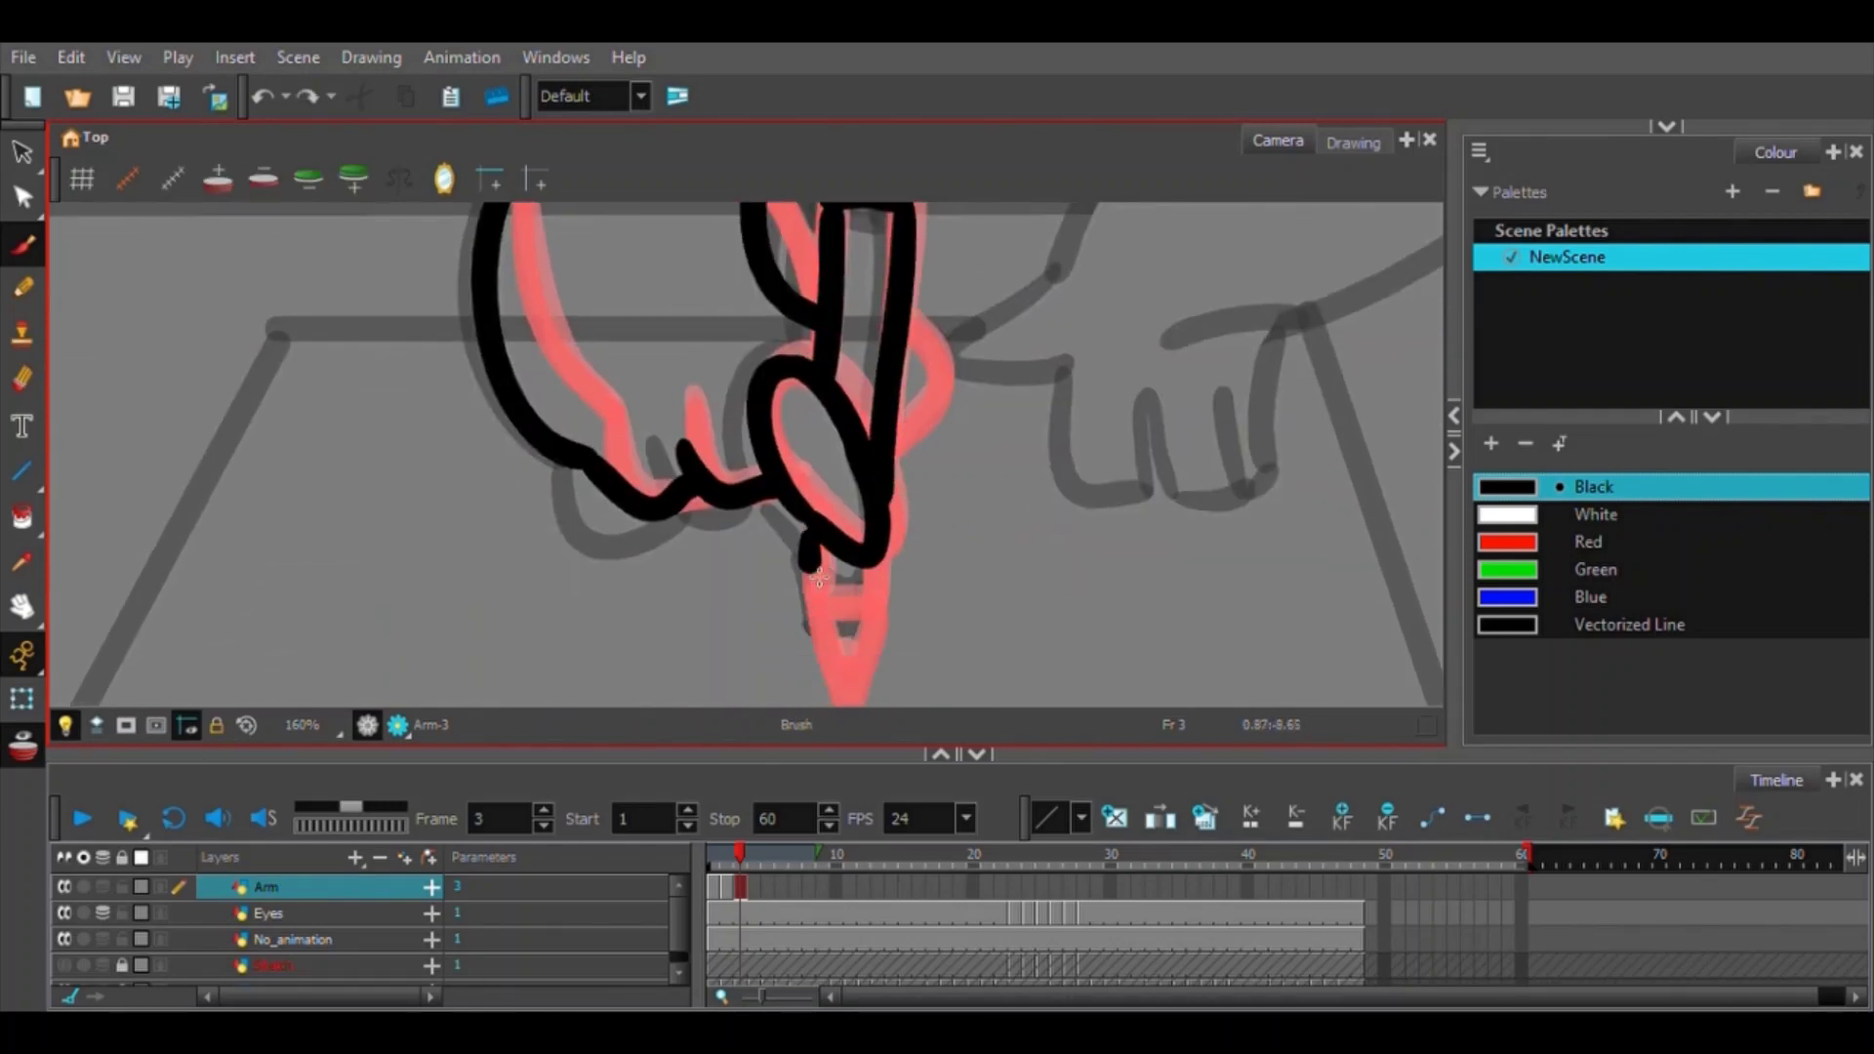
{"action": "key", "text": "ctrl+z"}
{"action": "left_click_drag", "start_coordinate": [810, 539], "coordinate": [873, 621]}
{"action": "left_click_drag", "start_coordinate": [893, 542], "coordinate": [870, 624]}
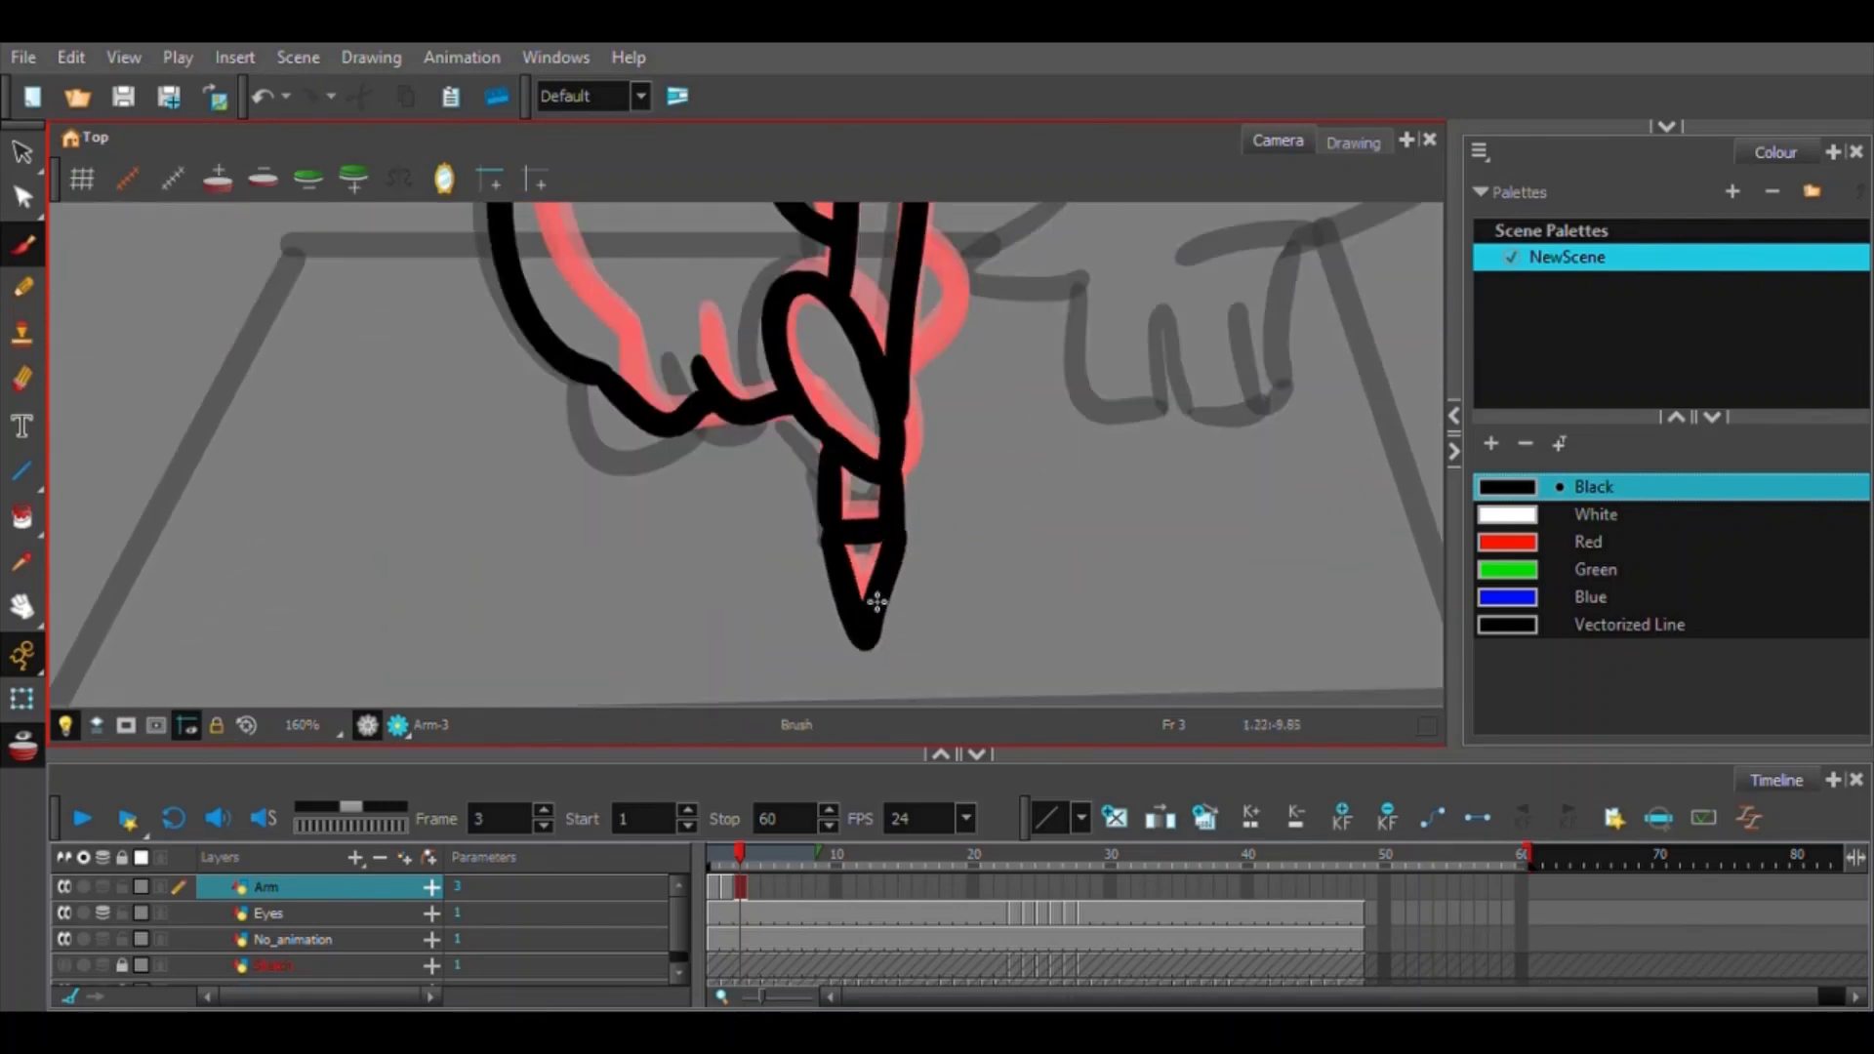
Ink the forearm, hand and pencil pose on frame 4 of the Arm layer.
{"action": "scroll", "coordinate": [859, 547], "scroll_direction": "down", "scroll_amount": 3}
{"action": "left_click", "coordinate": [758, 883]}
{"action": "scroll", "coordinate": [746, 322], "scroll_direction": "up", "scroll_amount": 2}
{"action": "mouse_move", "coordinate": [564, 301]}
{"action": "left_mouse_down"}
{"action": "mouse_move", "coordinate": [594, 578]}
{"action": "mouse_move", "coordinate": [578, 574]}
{"action": "mouse_move", "coordinate": [563, 546]}
{"action": "mouse_move", "coordinate": [638, 470]}
{"action": "left_mouse_up"}
{"action": "key", "text": "ctrl+z"}
{"action": "key", "text": "ctrl+z"}
{"action": "left_click_drag", "start_coordinate": [640, 633], "coordinate": [712, 484]}
{"action": "left_click_drag", "start_coordinate": [798, 627], "coordinate": [757, 704]}
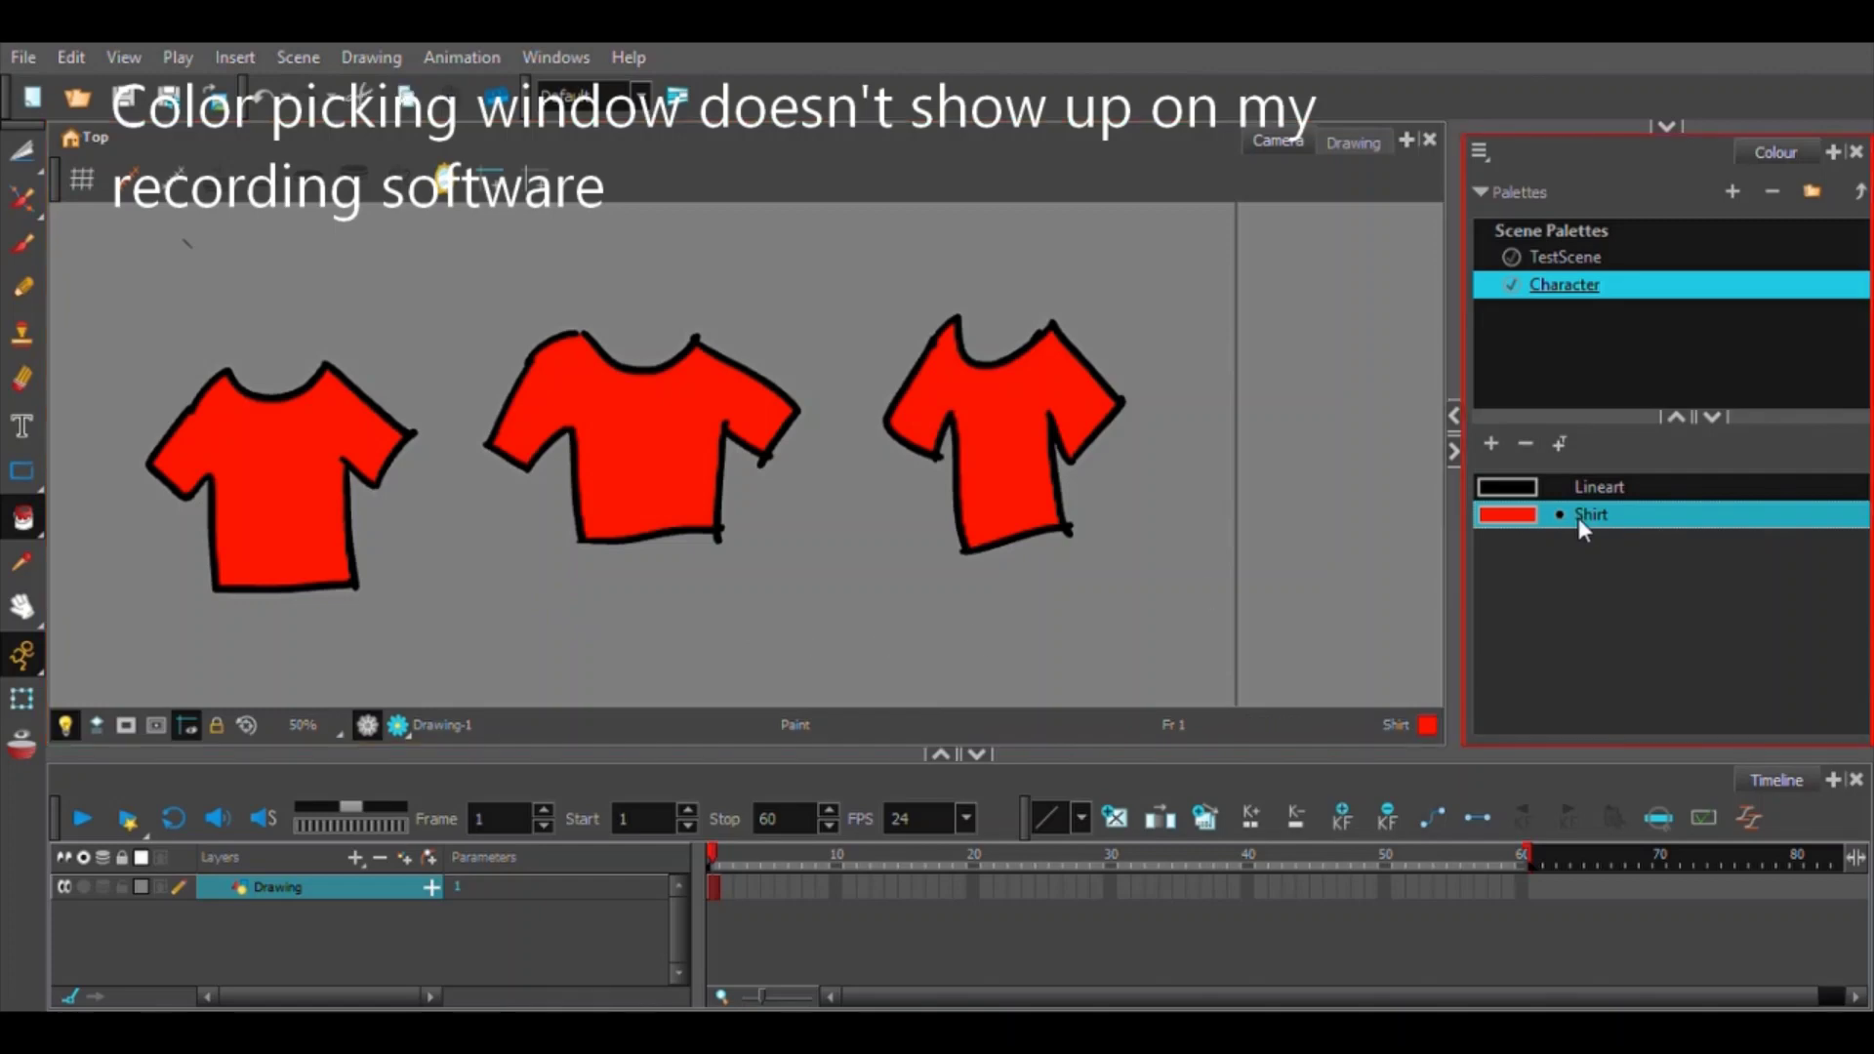
Recolour the Shirt swatch blue so that all three painted shirts update.
{"action": "double_click", "coordinate": [1521, 521]}
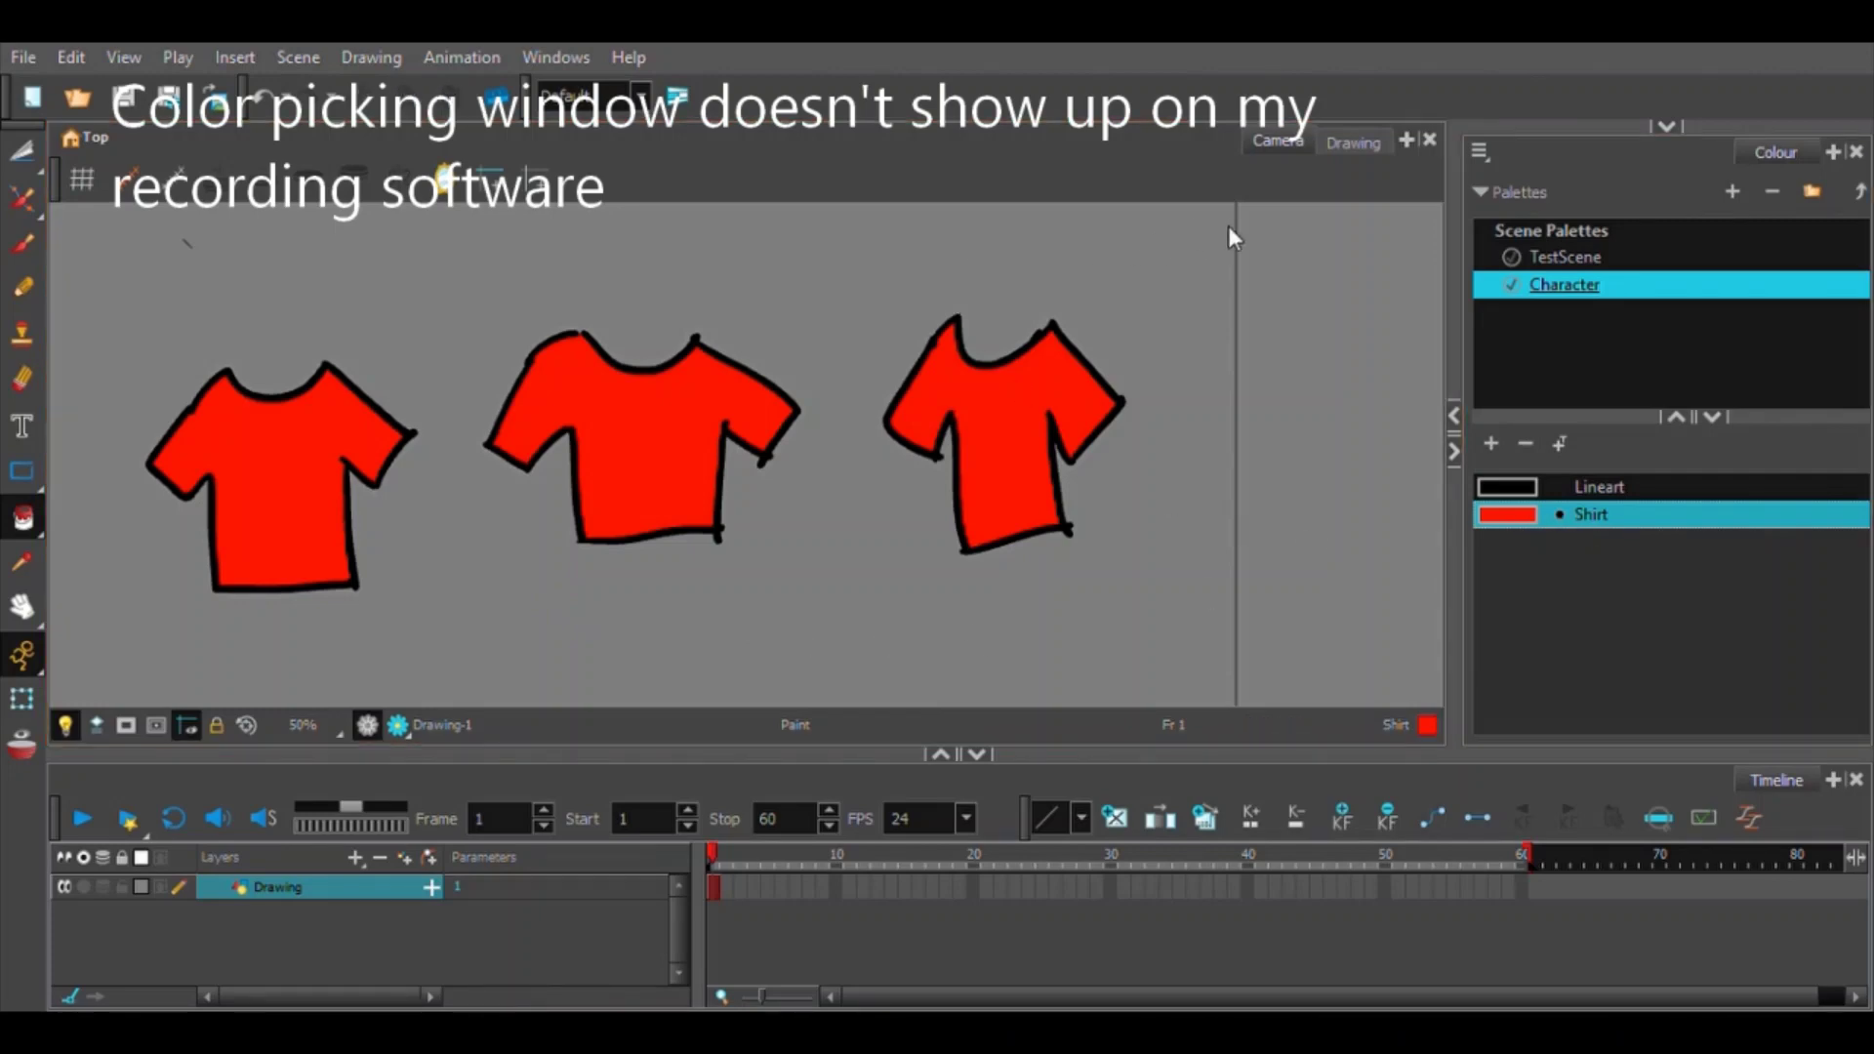
{"action": "left_click", "coordinate": [1478, 234]}
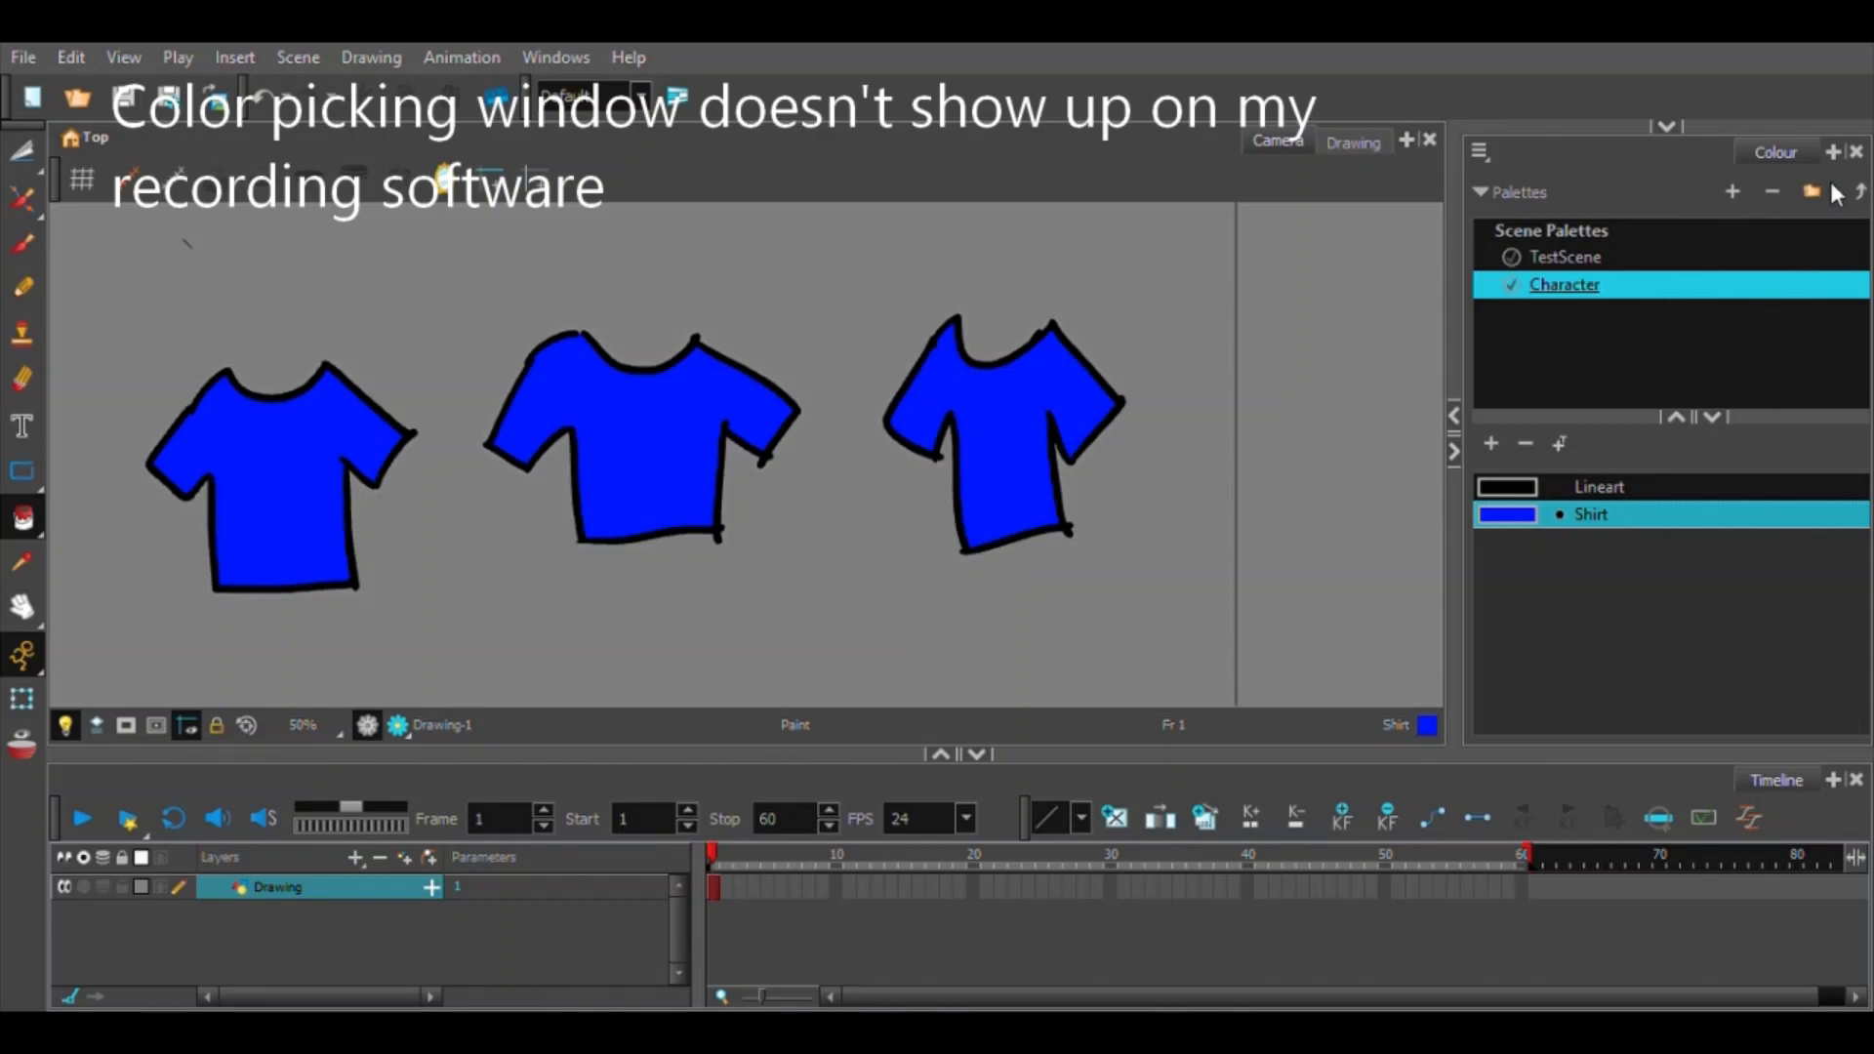
{"action": "left_click", "coordinate": [1790, 298]}
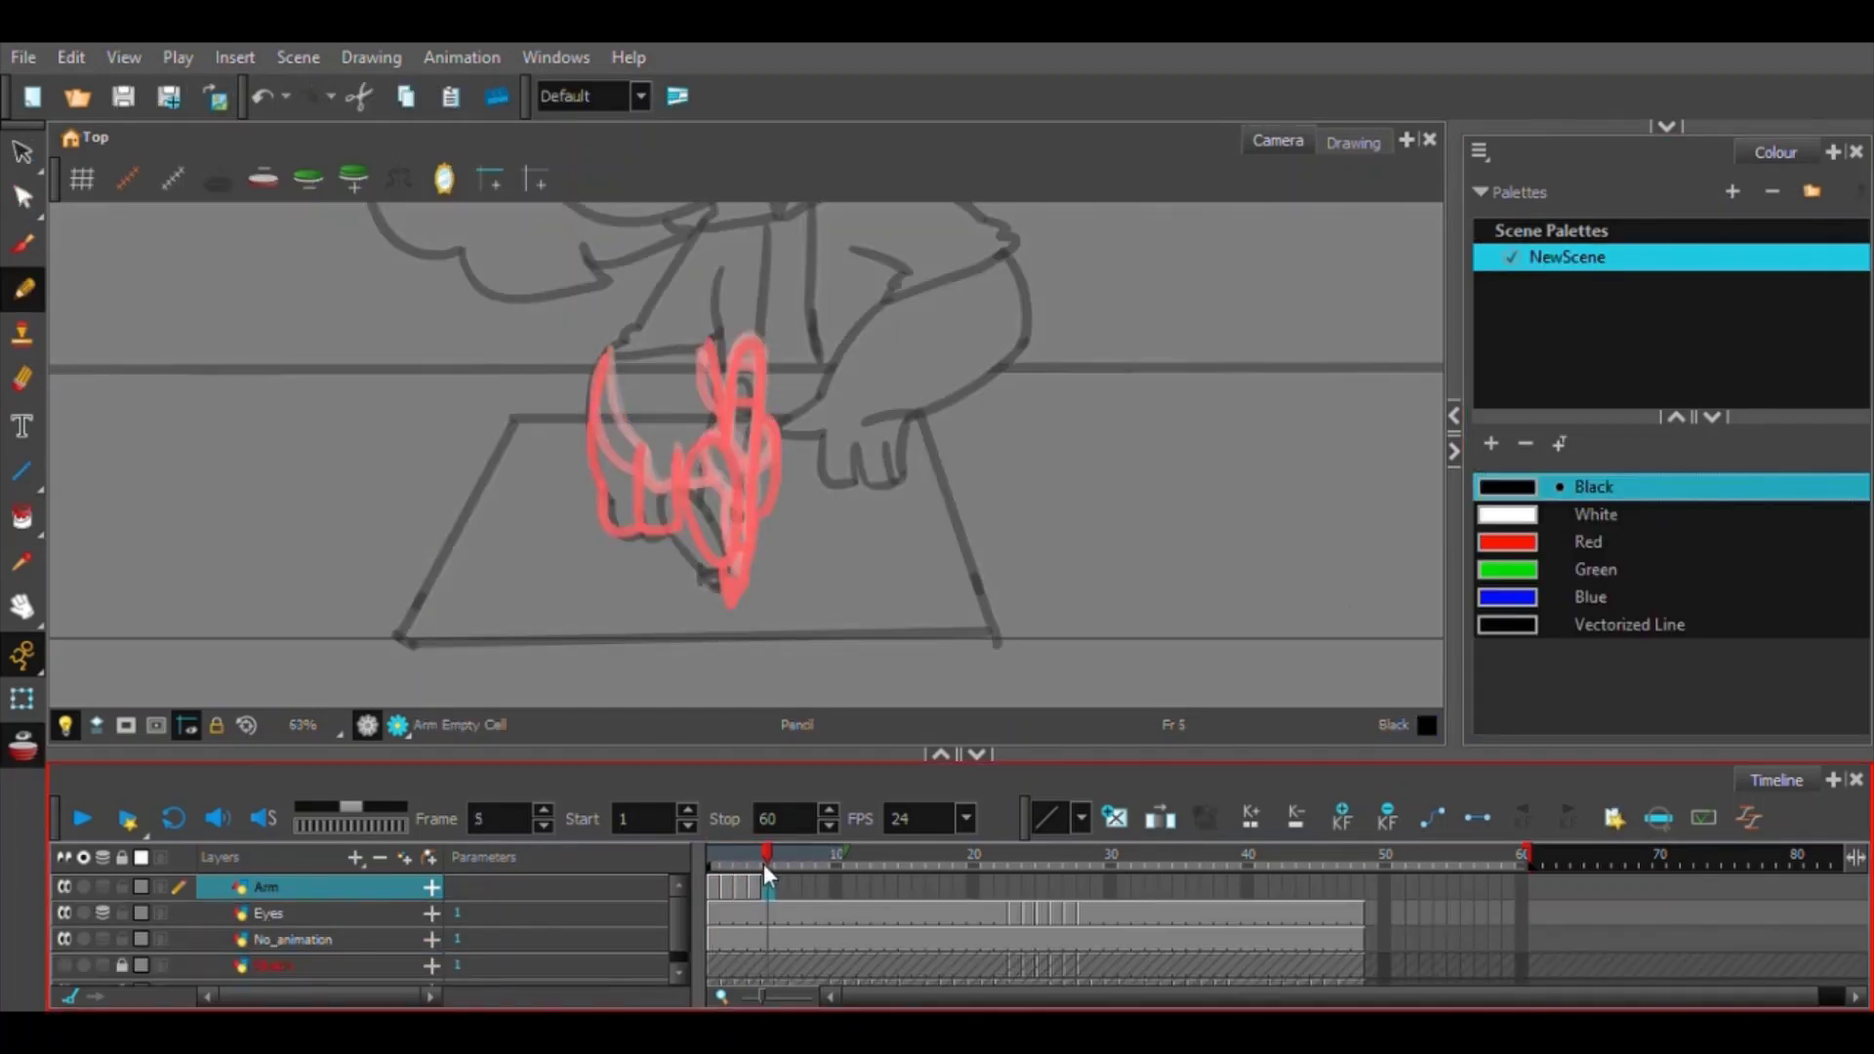
Ink the lowered forearm, hand and tilted pencil on frame 5 of the Arm layer.
{"action": "scroll", "coordinate": [491, 255], "scroll_direction": "up", "scroll_amount": 3}
{"action": "left_click_drag", "start_coordinate": [477, 260], "coordinate": [453, 549]}
{"action": "left_click_drag", "start_coordinate": [584, 532], "coordinate": [567, 443]}
{"action": "mouse_move", "coordinate": [433, 459]}
{"action": "left_mouse_down"}
{"action": "mouse_move", "coordinate": [493, 548]}
{"action": "mouse_move", "coordinate": [567, 544]}
{"action": "left_mouse_up"}
{"action": "mouse_move", "coordinate": [604, 523]}
{"action": "left_mouse_down"}
{"action": "mouse_move", "coordinate": [544, 428]}
{"action": "mouse_move", "coordinate": [508, 447]}
{"action": "left_mouse_up"}
{"action": "left_click_drag", "start_coordinate": [700, 452], "coordinate": [681, 602]}
{"action": "left_click_drag", "start_coordinate": [580, 576], "coordinate": [630, 391]}
{"action": "left_click_drag", "start_coordinate": [535, 683], "coordinate": [562, 560]}
{"action": "left_click_drag", "start_coordinate": [524, 500], "coordinate": [561, 594]}
{"action": "key", "text": "ctrl+z"}
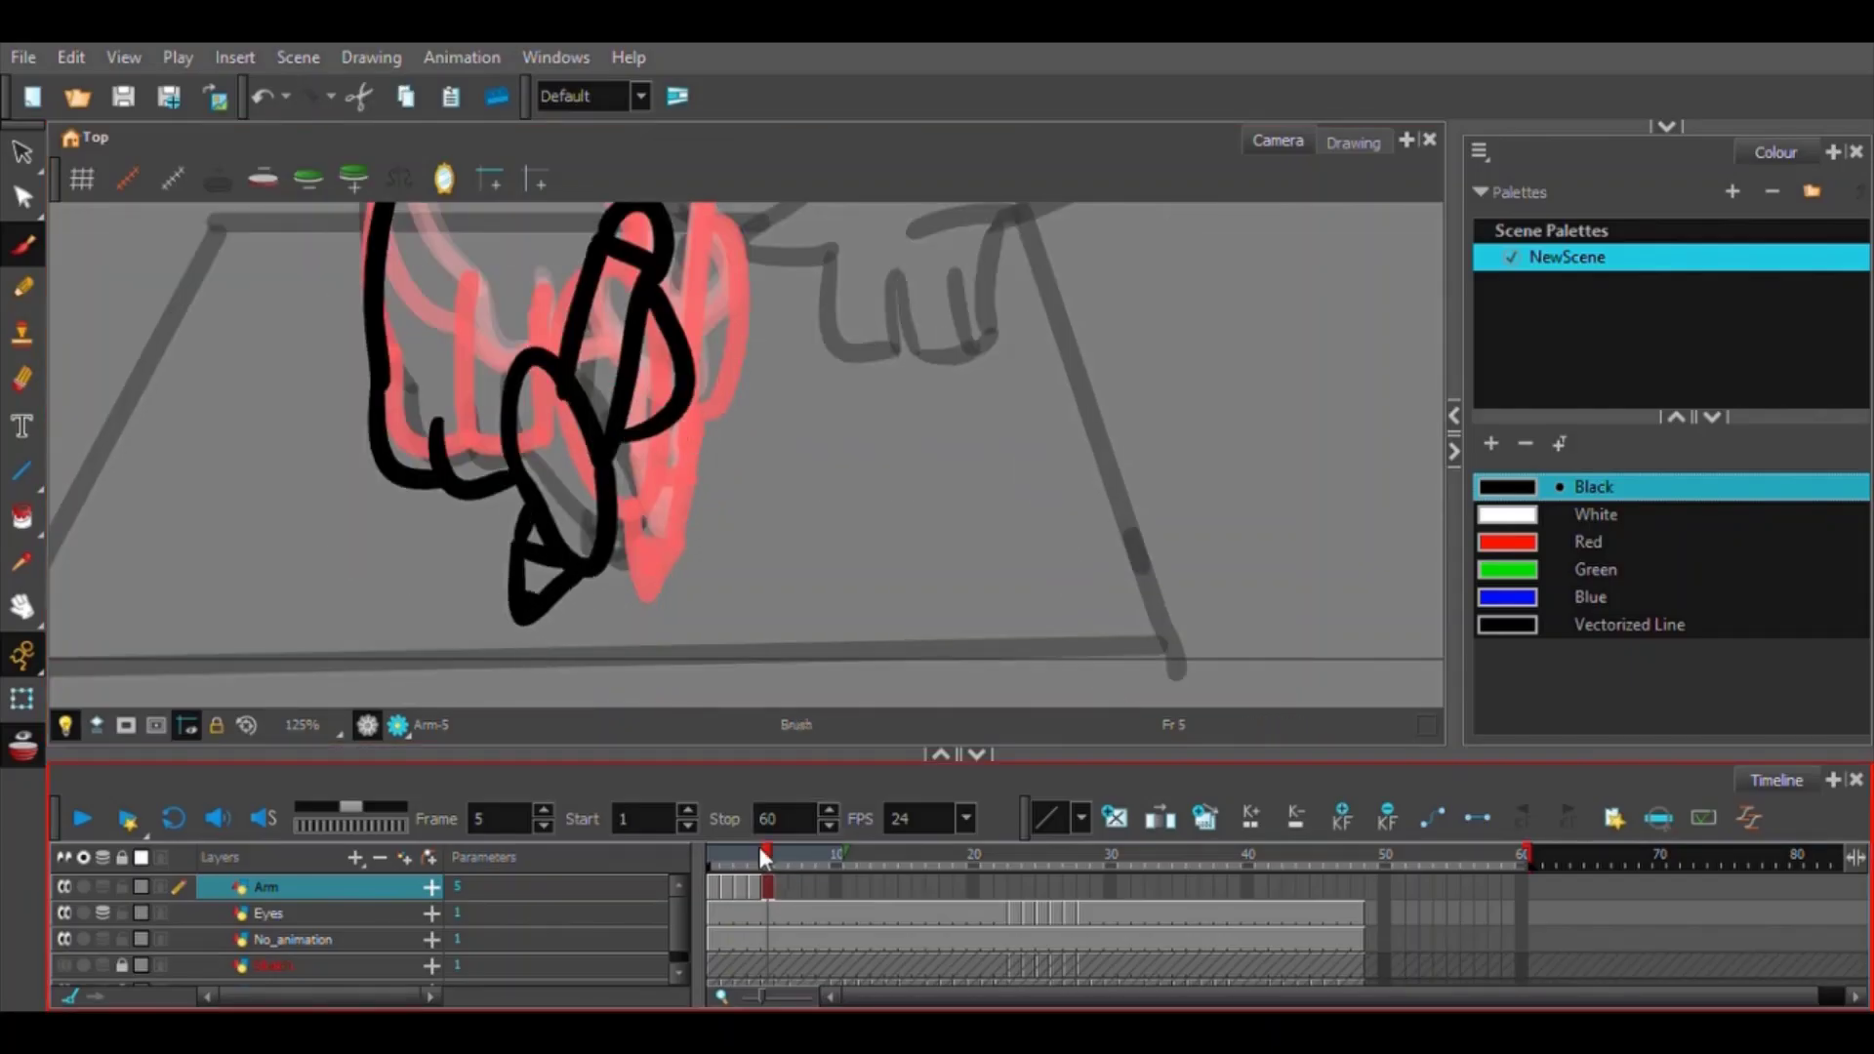
Ink the next arm pose on frame 6 of the Arm layer, with both forearm edges, the fingers and the pencil.
{"action": "left_click", "coordinate": [781, 869]}
{"action": "scroll", "coordinate": [395, 276], "scroll_direction": "up", "scroll_amount": 2}
{"action": "left_click_drag", "start_coordinate": [390, 263], "coordinate": [372, 580]}
{"action": "left_click_drag", "start_coordinate": [372, 580], "coordinate": [371, 466]}
{"action": "mouse_move", "coordinate": [371, 466]}
{"action": "left_mouse_down"}
{"action": "mouse_move", "coordinate": [410, 551]}
{"action": "mouse_move", "coordinate": [442, 539]}
{"action": "left_mouse_up"}
{"action": "left_click_drag", "start_coordinate": [441, 517], "coordinate": [393, 469]}
{"action": "mouse_move", "coordinate": [376, 439]}
{"action": "left_mouse_down"}
{"action": "mouse_move", "coordinate": [437, 491]}
{"action": "mouse_move", "coordinate": [514, 444]}
{"action": "mouse_move", "coordinate": [590, 281]}
{"action": "mouse_move", "coordinate": [530, 478]}
{"action": "mouse_move", "coordinate": [446, 591]}
{"action": "left_mouse_up"}
{"action": "mouse_move", "coordinate": [447, 588]}
{"action": "left_mouse_down"}
{"action": "mouse_move", "coordinate": [453, 627]}
{"action": "mouse_move", "coordinate": [496, 591]}
{"action": "left_mouse_up"}
{"action": "mouse_move", "coordinate": [582, 322]}
{"action": "left_mouse_down"}
{"action": "mouse_move", "coordinate": [549, 455]}
{"action": "mouse_move", "coordinate": [573, 513]}
{"action": "left_mouse_up"}
{"action": "left_click_drag", "start_coordinate": [536, 246], "coordinate": [551, 398]}
{"action": "key", "text": "comma"}
{"action": "left_click_drag", "start_coordinate": [543, 287], "coordinate": [552, 390]}
{"action": "left_click", "coordinate": [781, 881]}
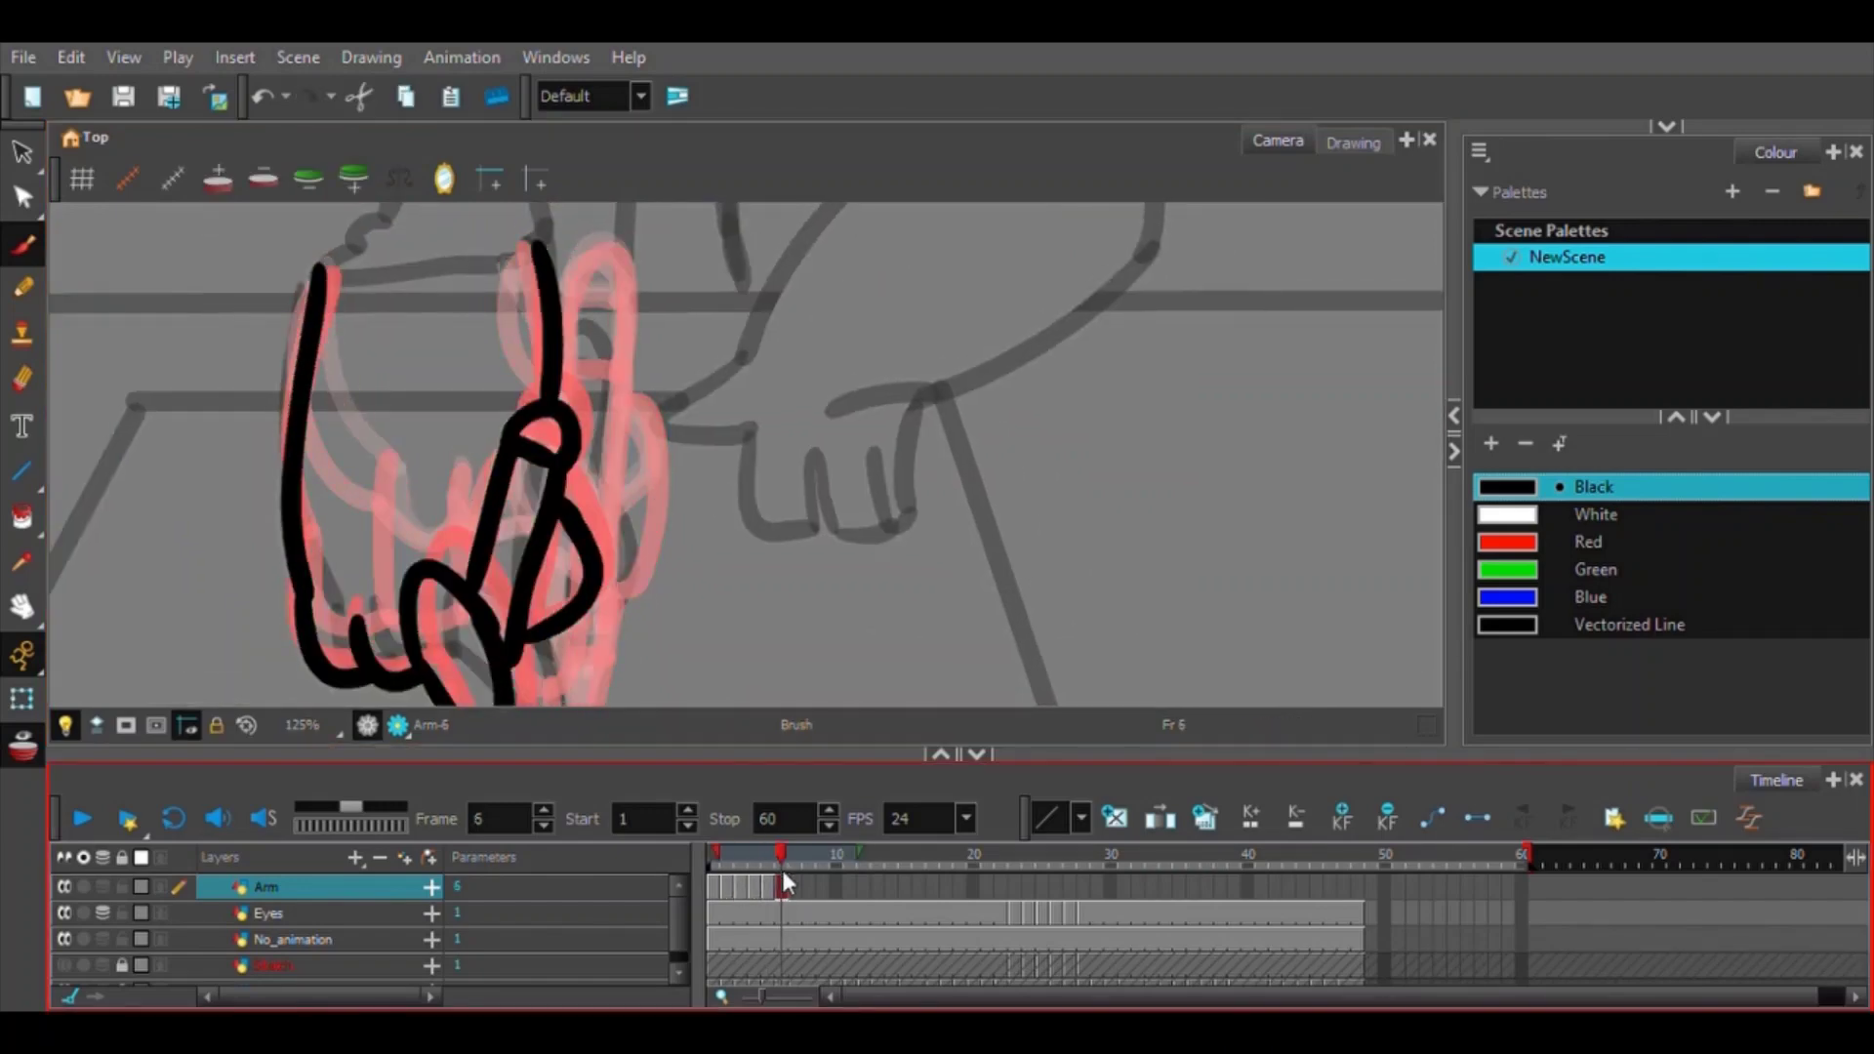
Ink the arm, hand and pencil on frame 7 of the Arm layer, undoing and redrawing misplaced strokes.
{"action": "left_click", "coordinate": [795, 884]}
{"action": "left_click_drag", "start_coordinate": [320, 269], "coordinate": [299, 547]}
{"action": "key", "text": "ctrl+z"}
{"action": "key", "text": "2"}
{"action": "mouse_move", "coordinate": [420, 264]}
{"action": "left_mouse_down"}
{"action": "mouse_move", "coordinate": [417, 522]}
{"action": "mouse_move", "coordinate": [442, 587]}
{"action": "left_mouse_up"}
{"action": "left_click_drag", "start_coordinate": [473, 586], "coordinate": [454, 533]}
{"action": "mouse_move", "coordinate": [428, 484]}
{"action": "left_mouse_down"}
{"action": "mouse_move", "coordinate": [493, 546]}
{"action": "mouse_move", "coordinate": [532, 534]}
{"action": "left_mouse_up"}
{"action": "mouse_move", "coordinate": [498, 513]}
{"action": "left_mouse_down"}
{"action": "mouse_move", "coordinate": [488, 594]}
{"action": "mouse_move", "coordinate": [532, 552]}
{"action": "left_mouse_up"}
{"action": "key", "text": "ctrl+z"}
{"action": "mouse_move", "coordinate": [585, 332]}
{"action": "left_mouse_down"}
{"action": "mouse_move", "coordinate": [550, 464]}
{"action": "mouse_move", "coordinate": [521, 418]}
{"action": "left_mouse_up"}
{"action": "left_click_drag", "start_coordinate": [561, 305], "coordinate": [593, 312]}
{"action": "mouse_move", "coordinate": [588, 337]}
{"action": "left_mouse_down"}
{"action": "mouse_move", "coordinate": [568, 447]}
{"action": "mouse_move", "coordinate": [581, 223]}
{"action": "left_mouse_up"}
{"action": "scroll", "coordinate": [590, 331], "scroll_direction": "up", "scroll_amount": 2}
Copy the Arm drawings of frames 6, 5, 4 and 3 in reverse order into the empty cells through frame 13.
{"action": "scroll", "coordinate": [598, 254], "scroll_direction": "down", "scroll_amount": 4}
{"action": "left_click", "coordinate": [820, 885]}
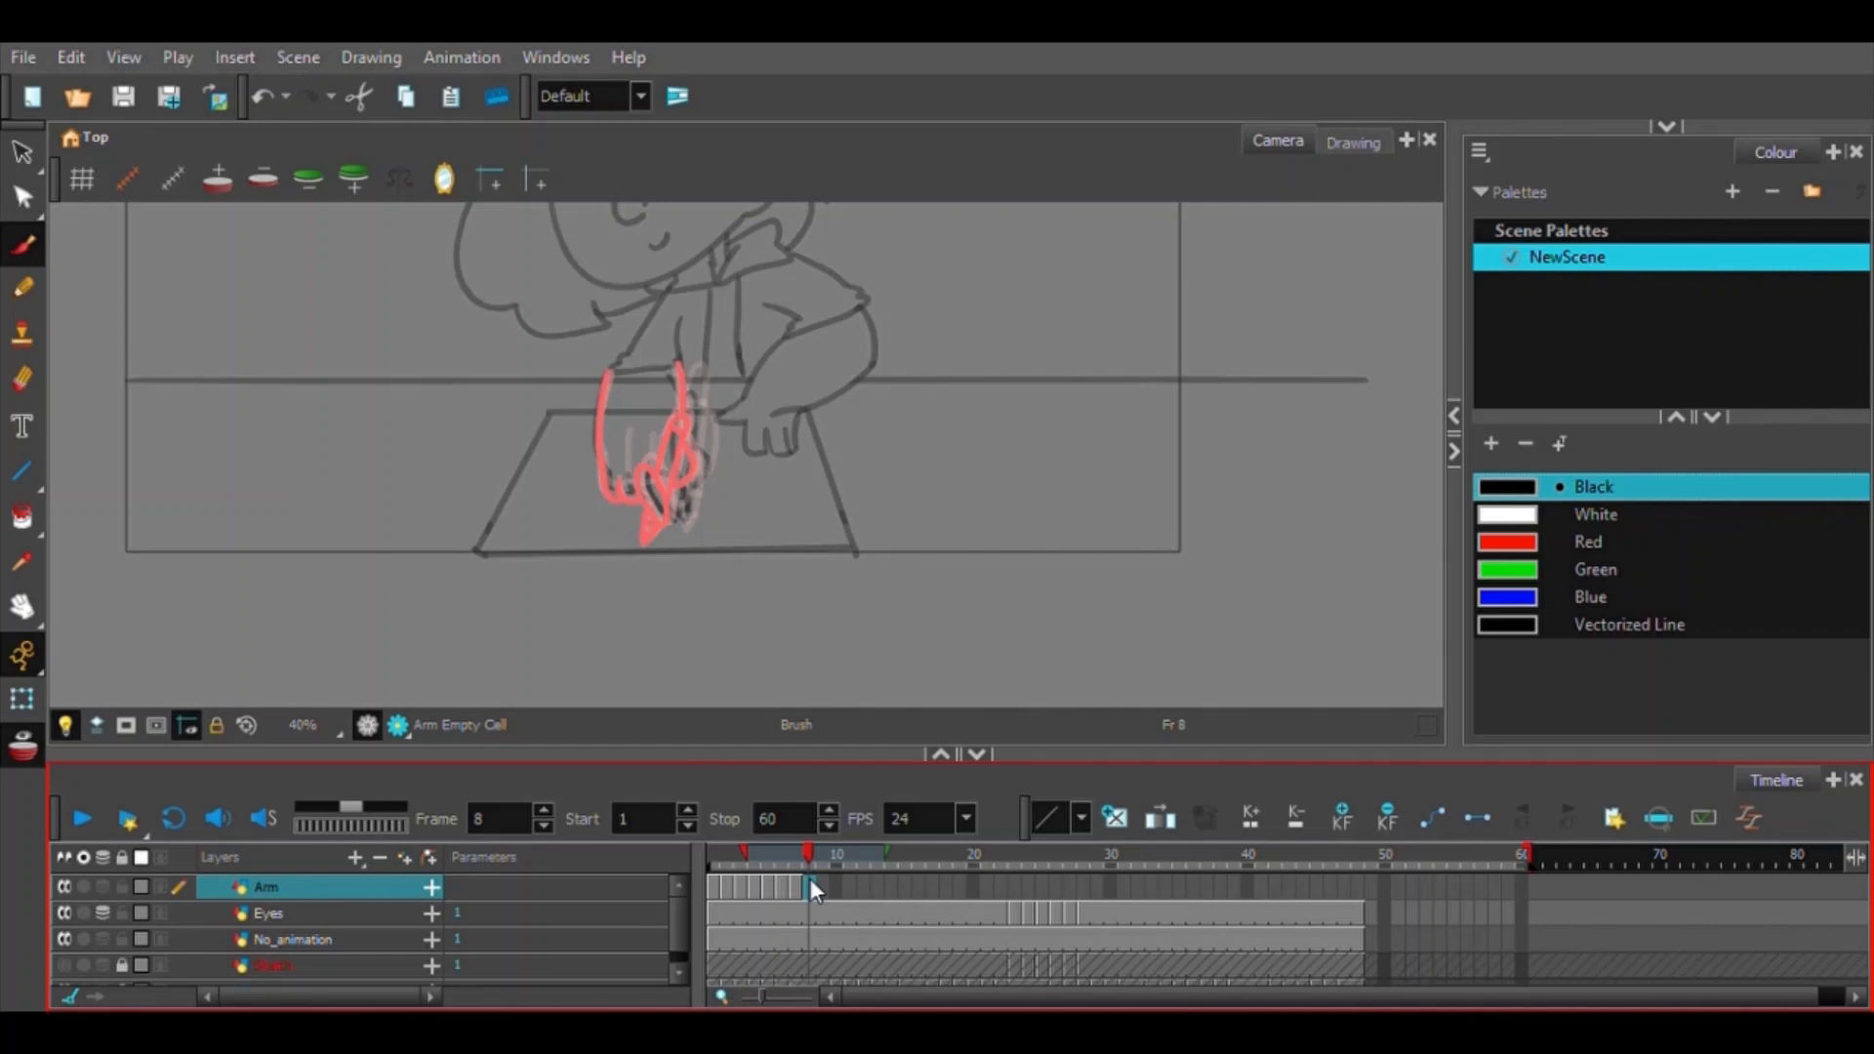
{"action": "left_click", "coordinate": [781, 885]}
{"action": "left_click", "coordinate": [835, 881]}
{"action": "left_click", "coordinate": [768, 885]}
{"action": "left_click", "coordinate": [851, 887]}
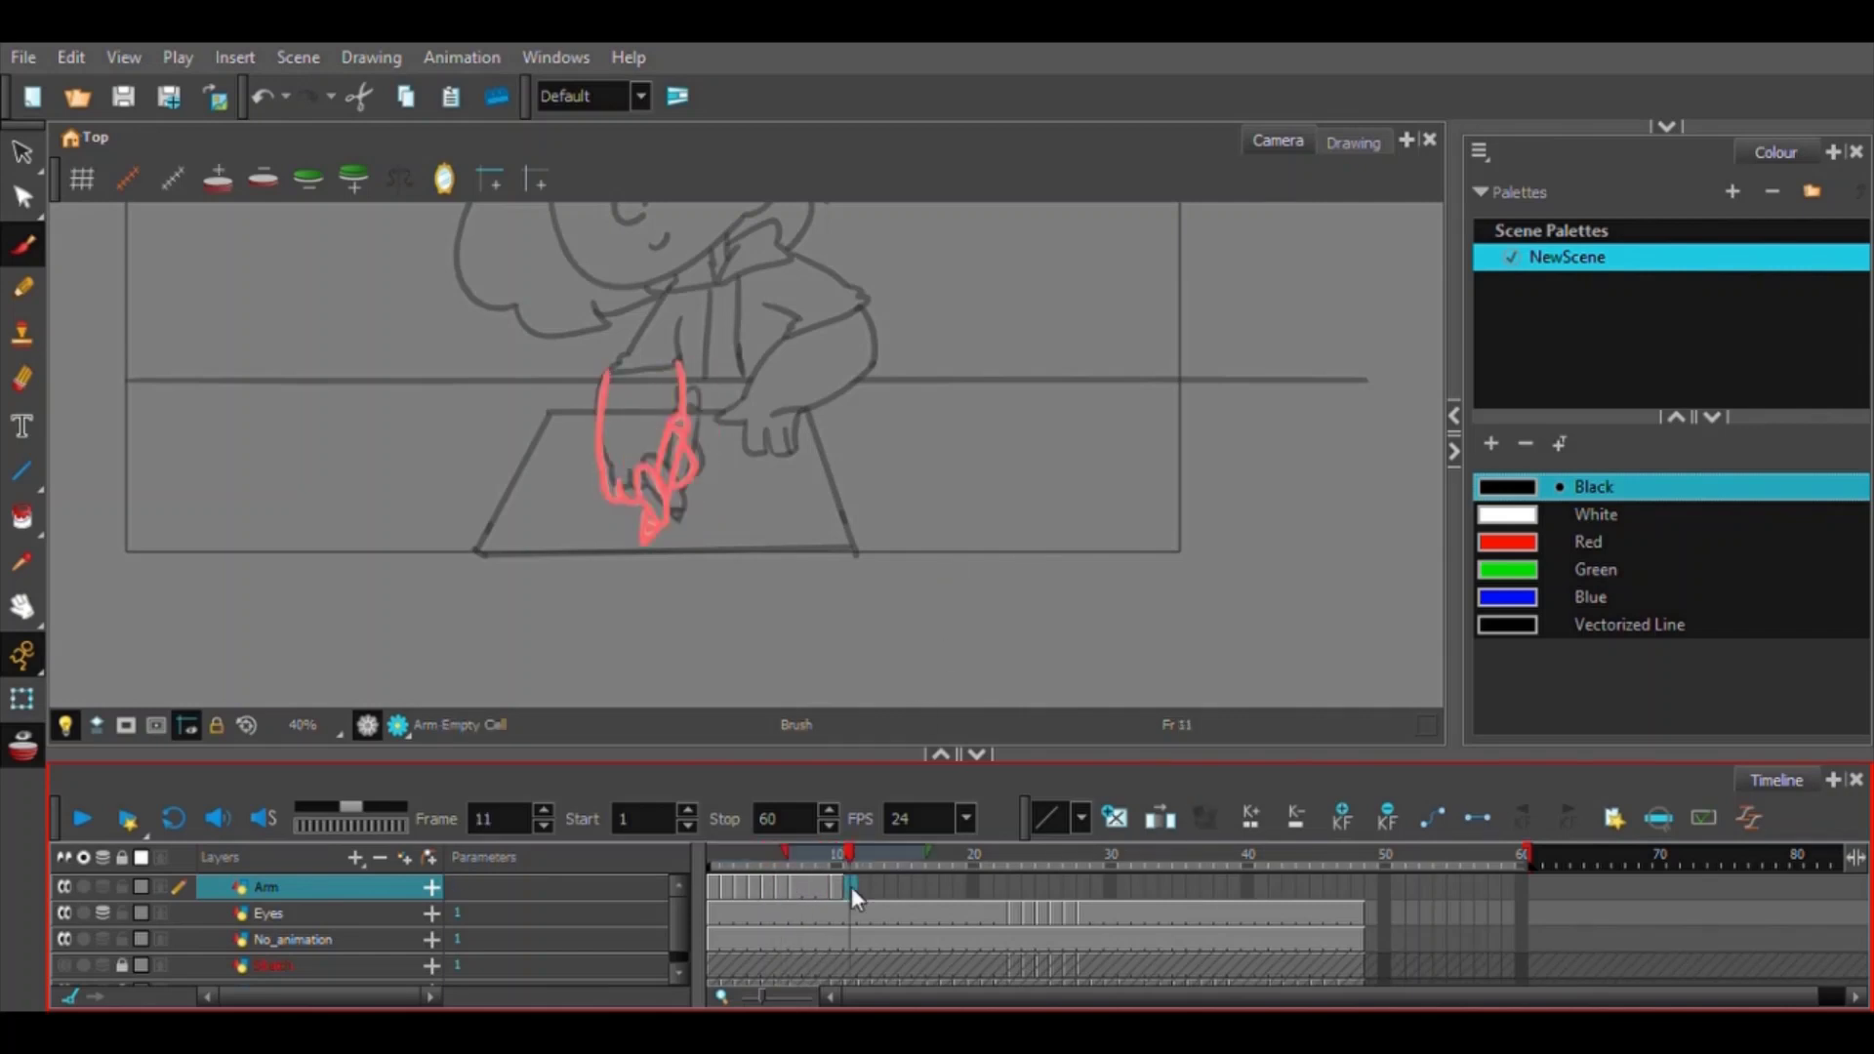
{"action": "left_click", "coordinate": [754, 885]}
{"action": "left_click", "coordinate": [861, 886]}
{"action": "left_click", "coordinate": [741, 886]}
{"action": "left_click", "coordinate": [878, 886]}
Copy the Arm drawings of frames 2 and 1 to frames 14 and 15 to close the arm cycle.
{"action": "left_click", "coordinate": [723, 887]}
{"action": "key", "text": "ctrl+c"}
{"action": "left_click", "coordinate": [892, 886]}
{"action": "key", "text": "ctrl+v"}
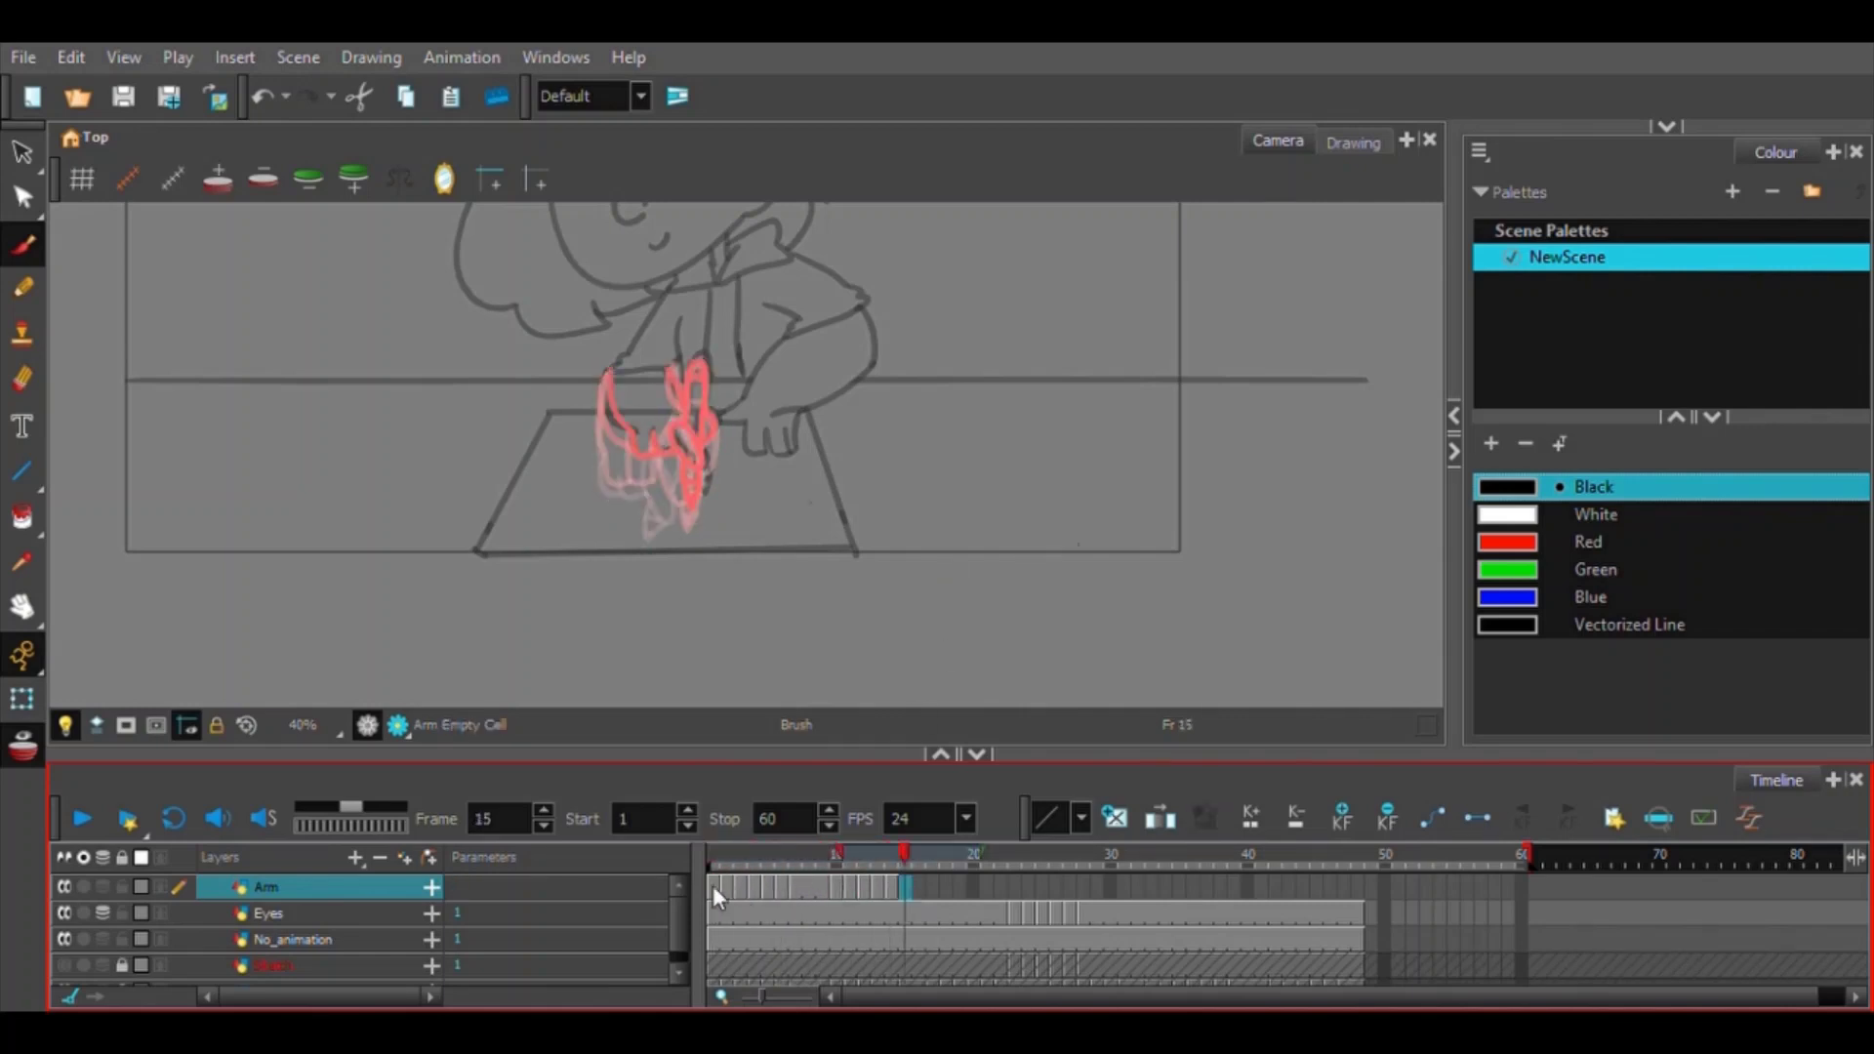
{"action": "left_click", "coordinate": [713, 886]}
{"action": "left_click", "coordinate": [905, 886]}
Repeat the Arm cycle by pasting it at frames 17 and 33, filling the layer through frame 48.
{"action": "left_click", "coordinate": [933, 886]}
{"action": "key", "text": "ctrl+v"}
{"action": "left_click", "coordinate": [1152, 887]}
{"action": "key", "text": "ctrl+v"}
Move the Arm layer between Eyes and No_animation and play back the animation.
{"action": "left_click_drag", "start_coordinate": [269, 886], "coordinate": [281, 949]}
{"action": "scroll", "coordinate": [684, 488], "scroll_direction": "down", "scroll_amount": 1}
{"action": "left_click_drag", "start_coordinate": [283, 939], "coordinate": [302, 910]}
{"action": "left_click", "coordinate": [90, 820]}
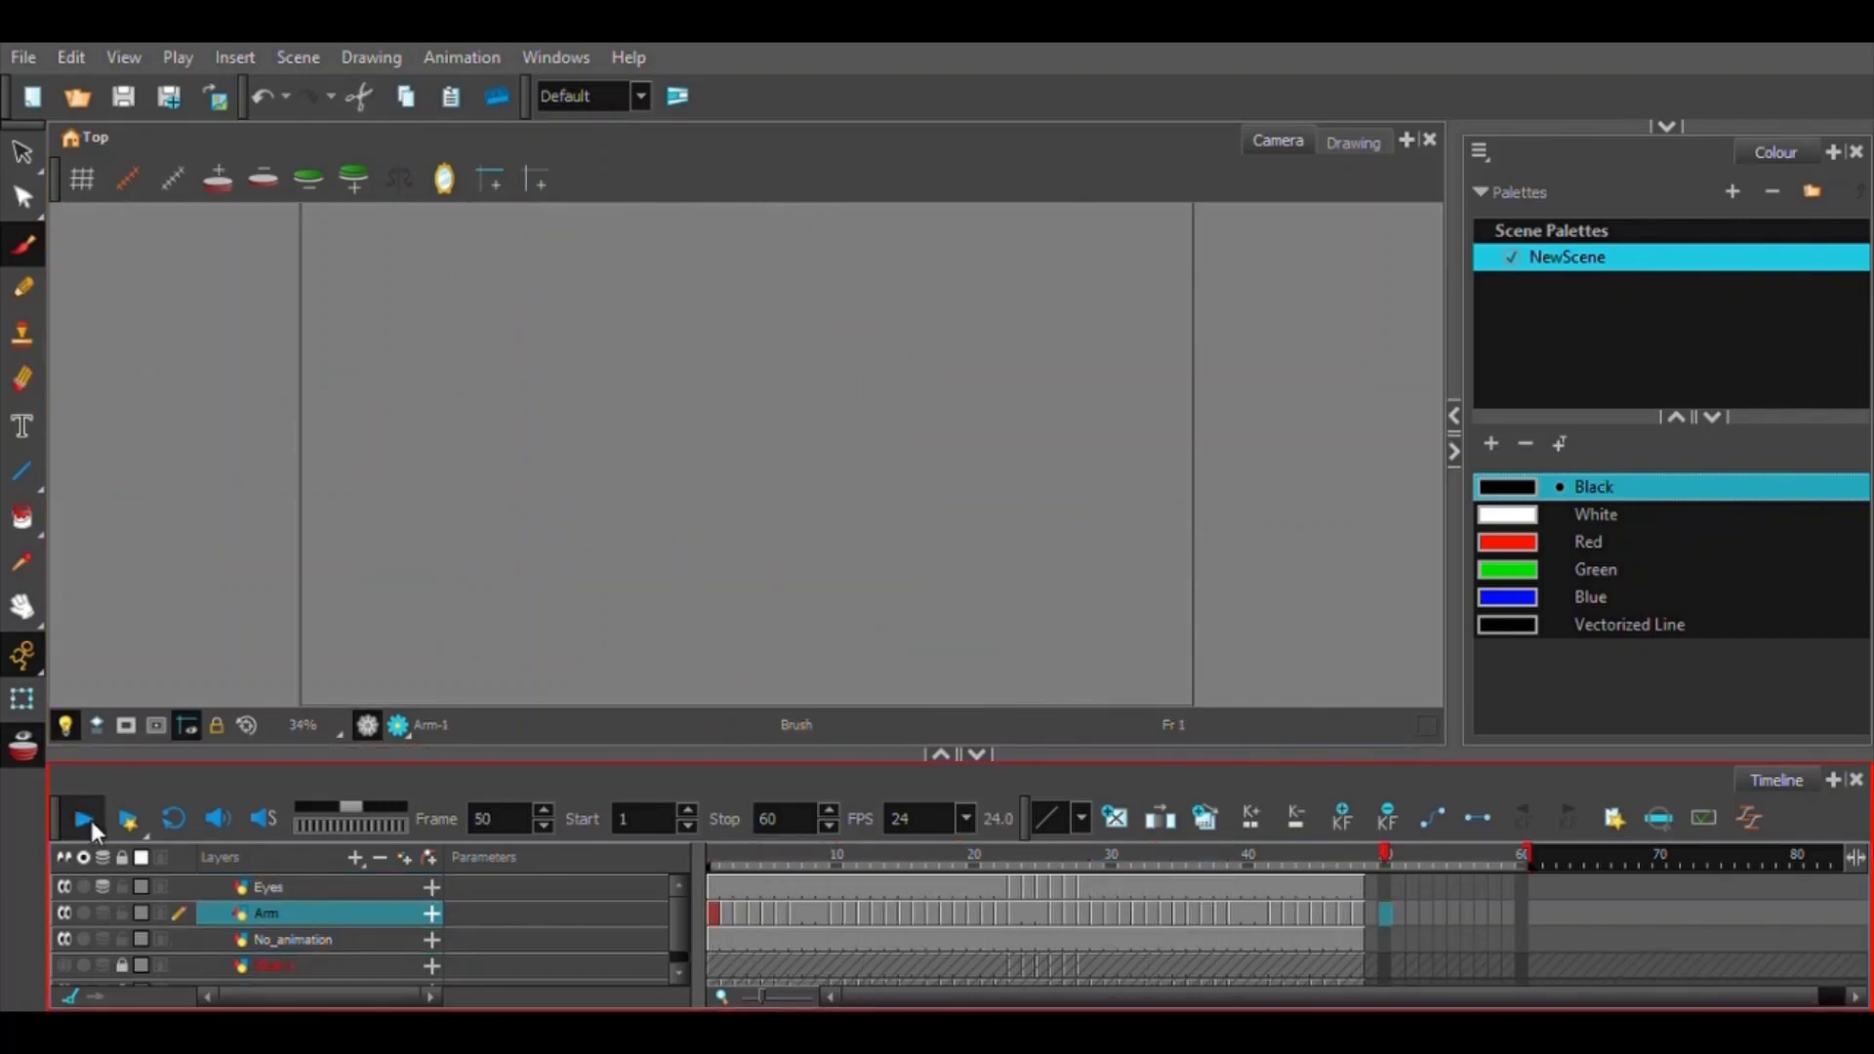
Create a scene palette named NoAnimation for the No_animation layer and add a new swatch to it.
{"action": "left_click", "coordinate": [713, 939]}
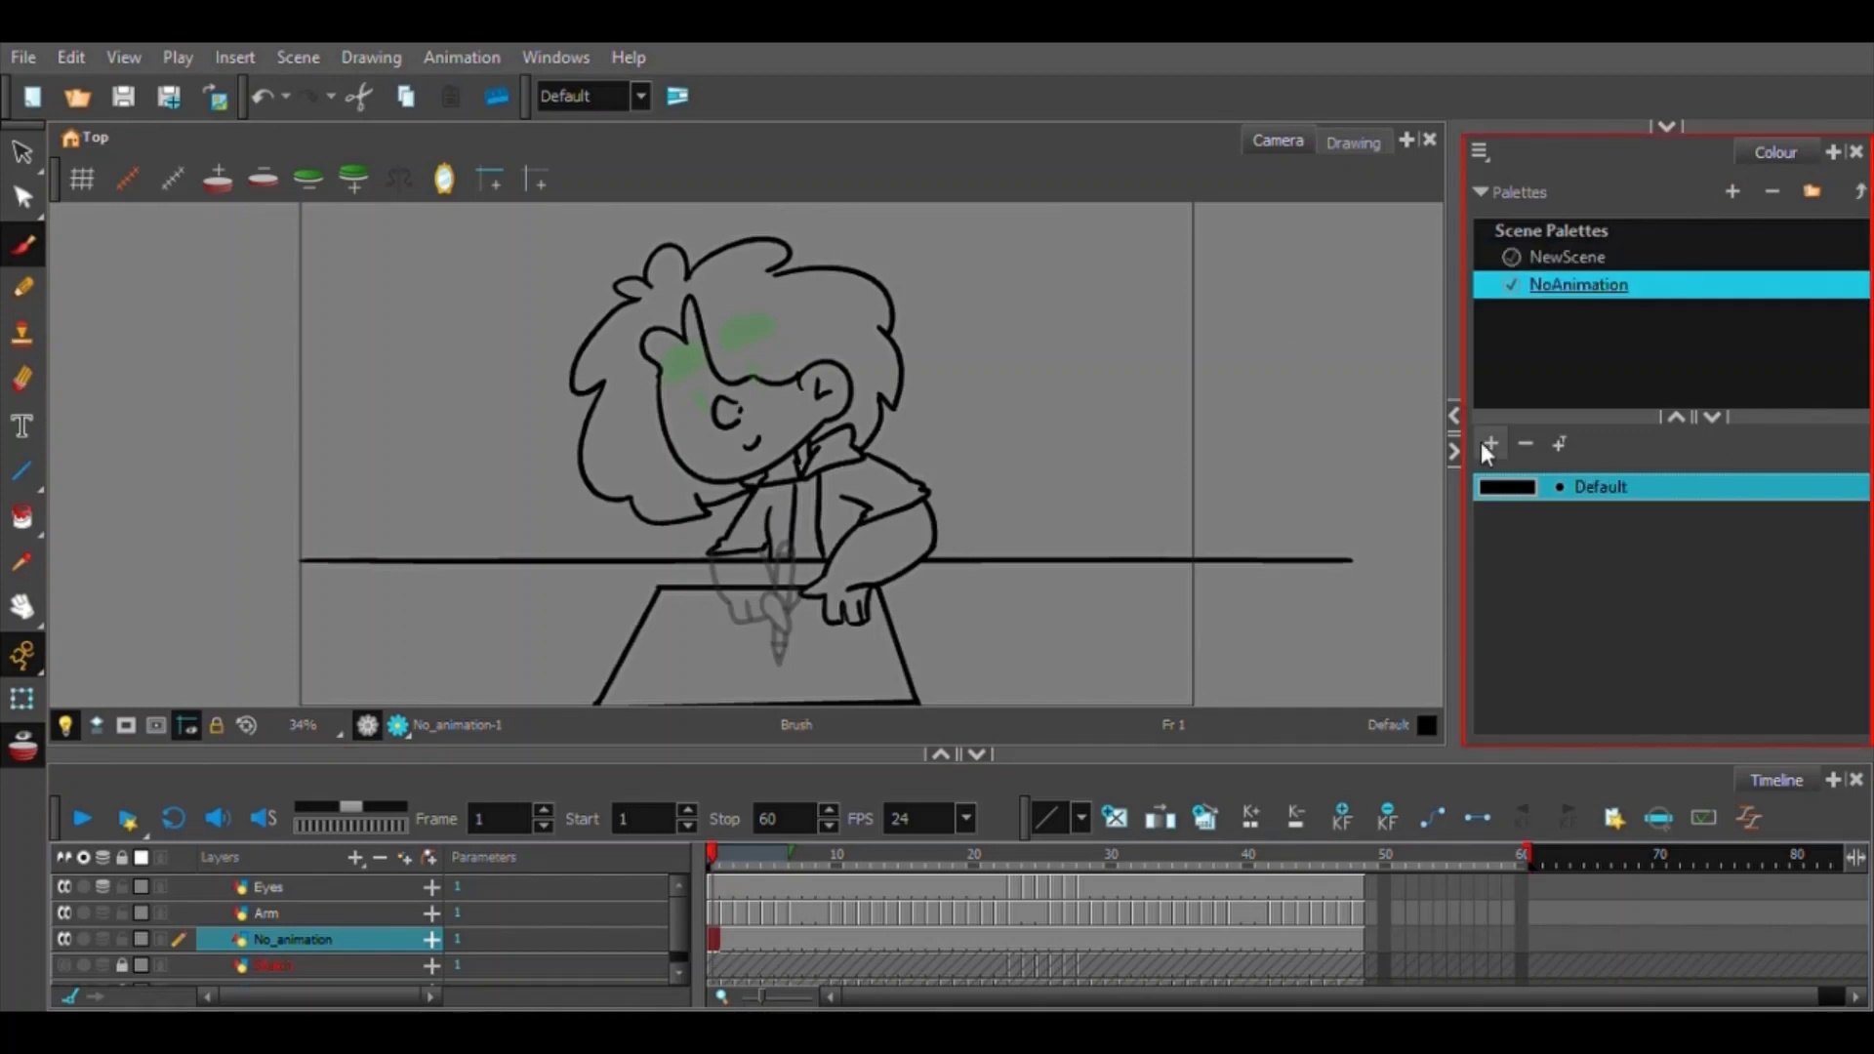
{"action": "left_click", "coordinate": [1491, 444]}
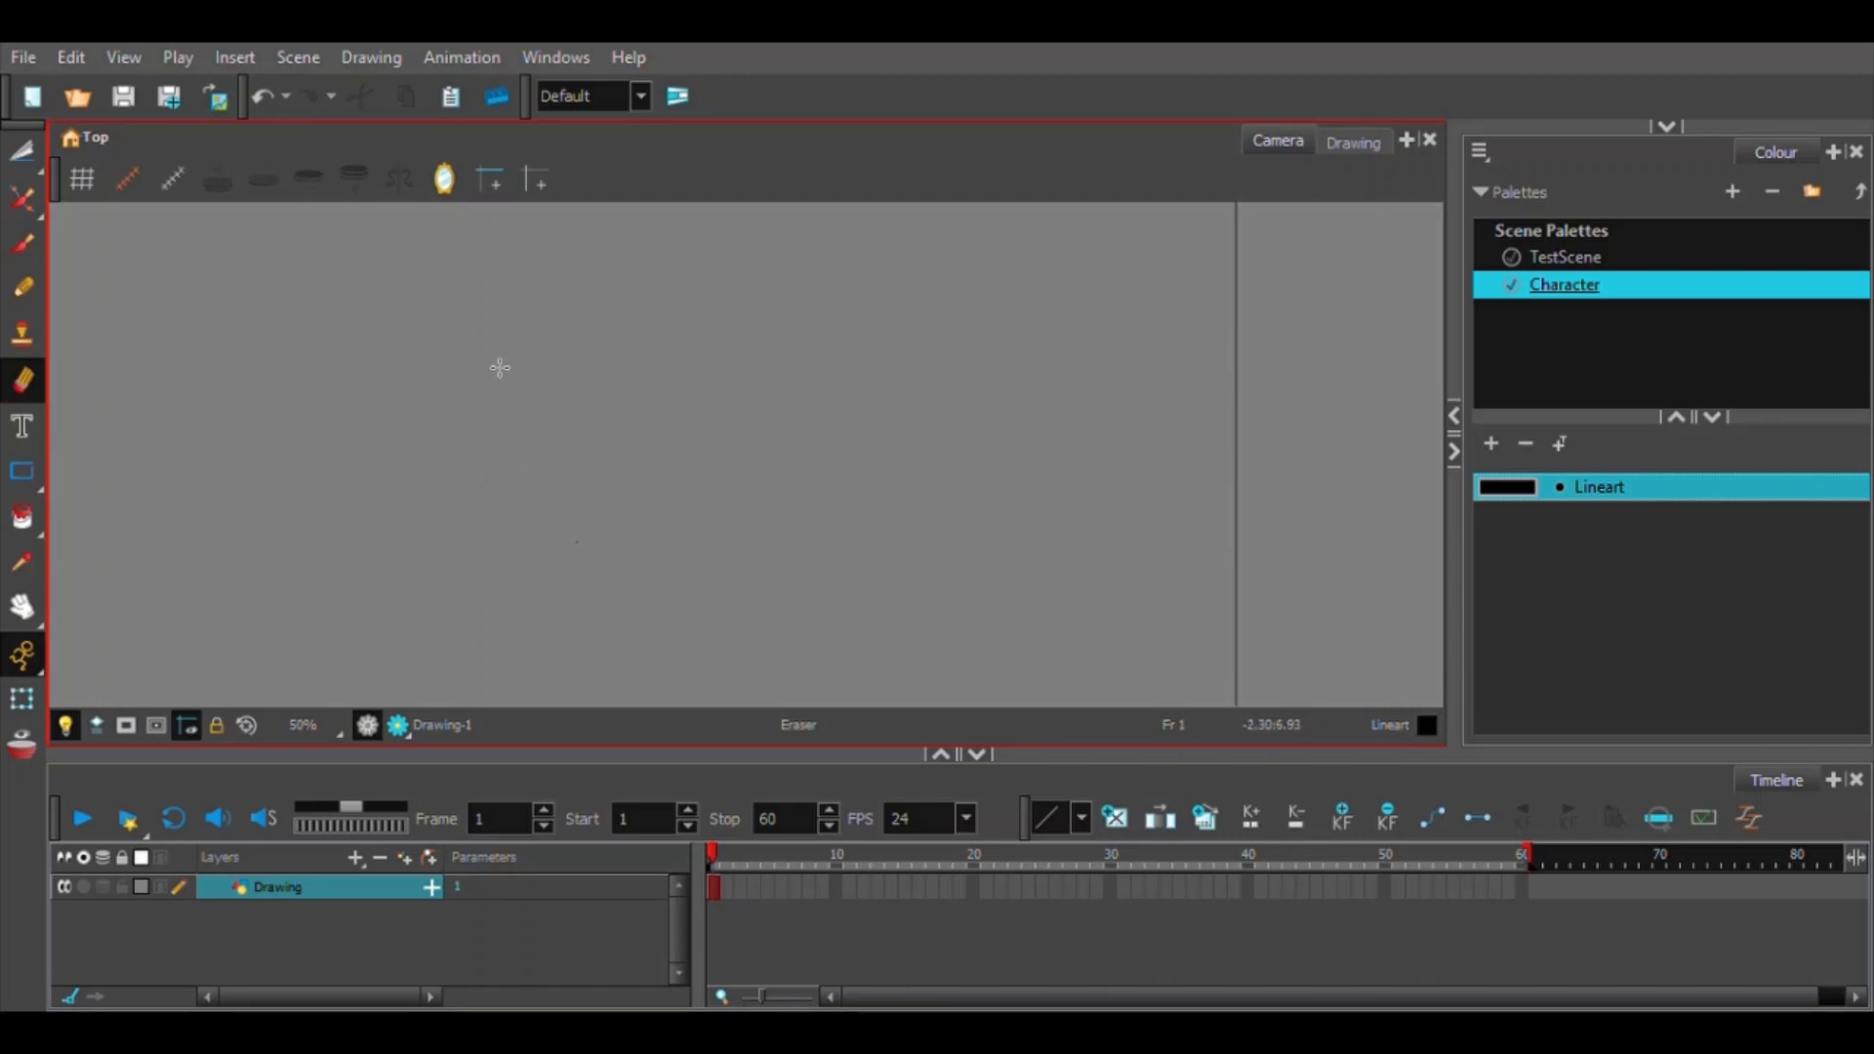
Draw a round smiley face with two line eyes on frame 1 using the Brush and the Lineart colour.
{"action": "left_click", "coordinate": [33, 254]}
{"action": "mouse_move", "coordinate": [829, 335]}
{"action": "left_mouse_down"}
{"action": "mouse_move", "coordinate": [837, 523]}
{"action": "mouse_move", "coordinate": [774, 309]}
{"action": "left_mouse_up"}
{"action": "left_click_drag", "start_coordinate": [695, 384], "coordinate": [696, 435]}
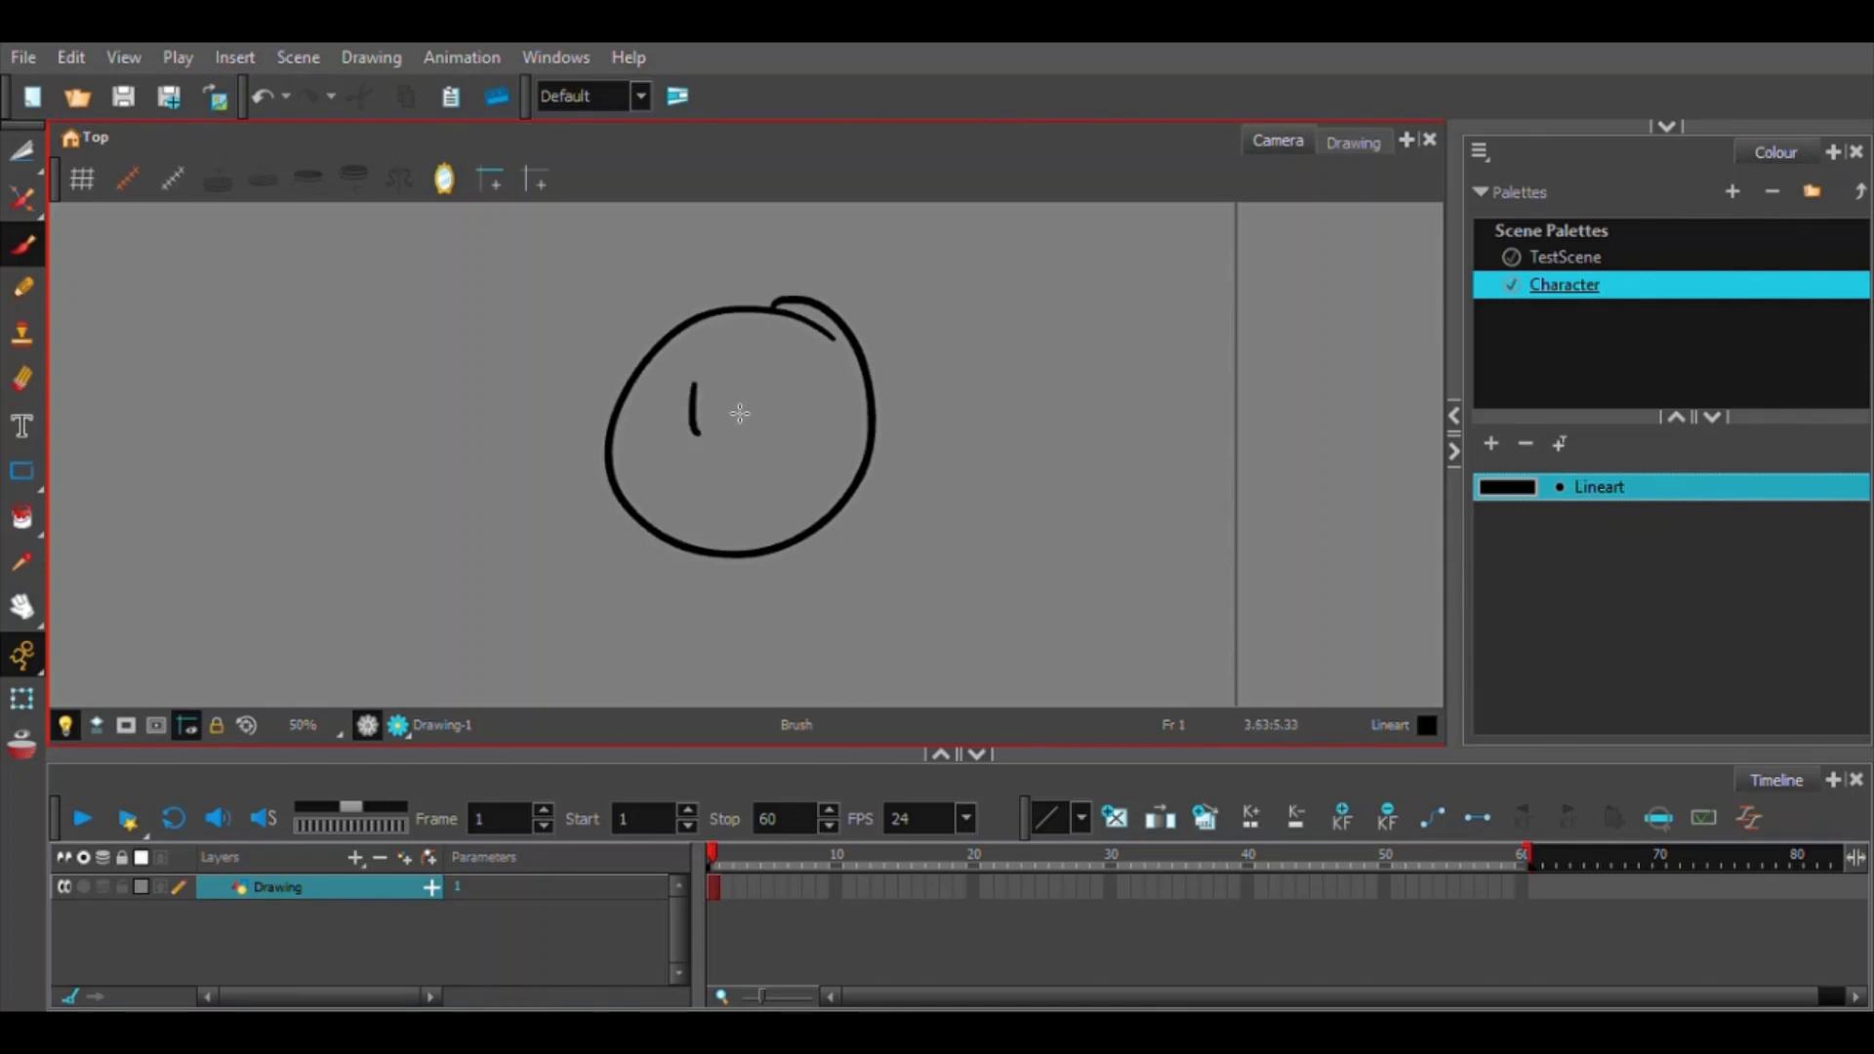
{"action": "left_click_drag", "start_coordinate": [753, 369], "coordinate": [779, 458]}
{"action": "left_click", "coordinate": [769, 893]}
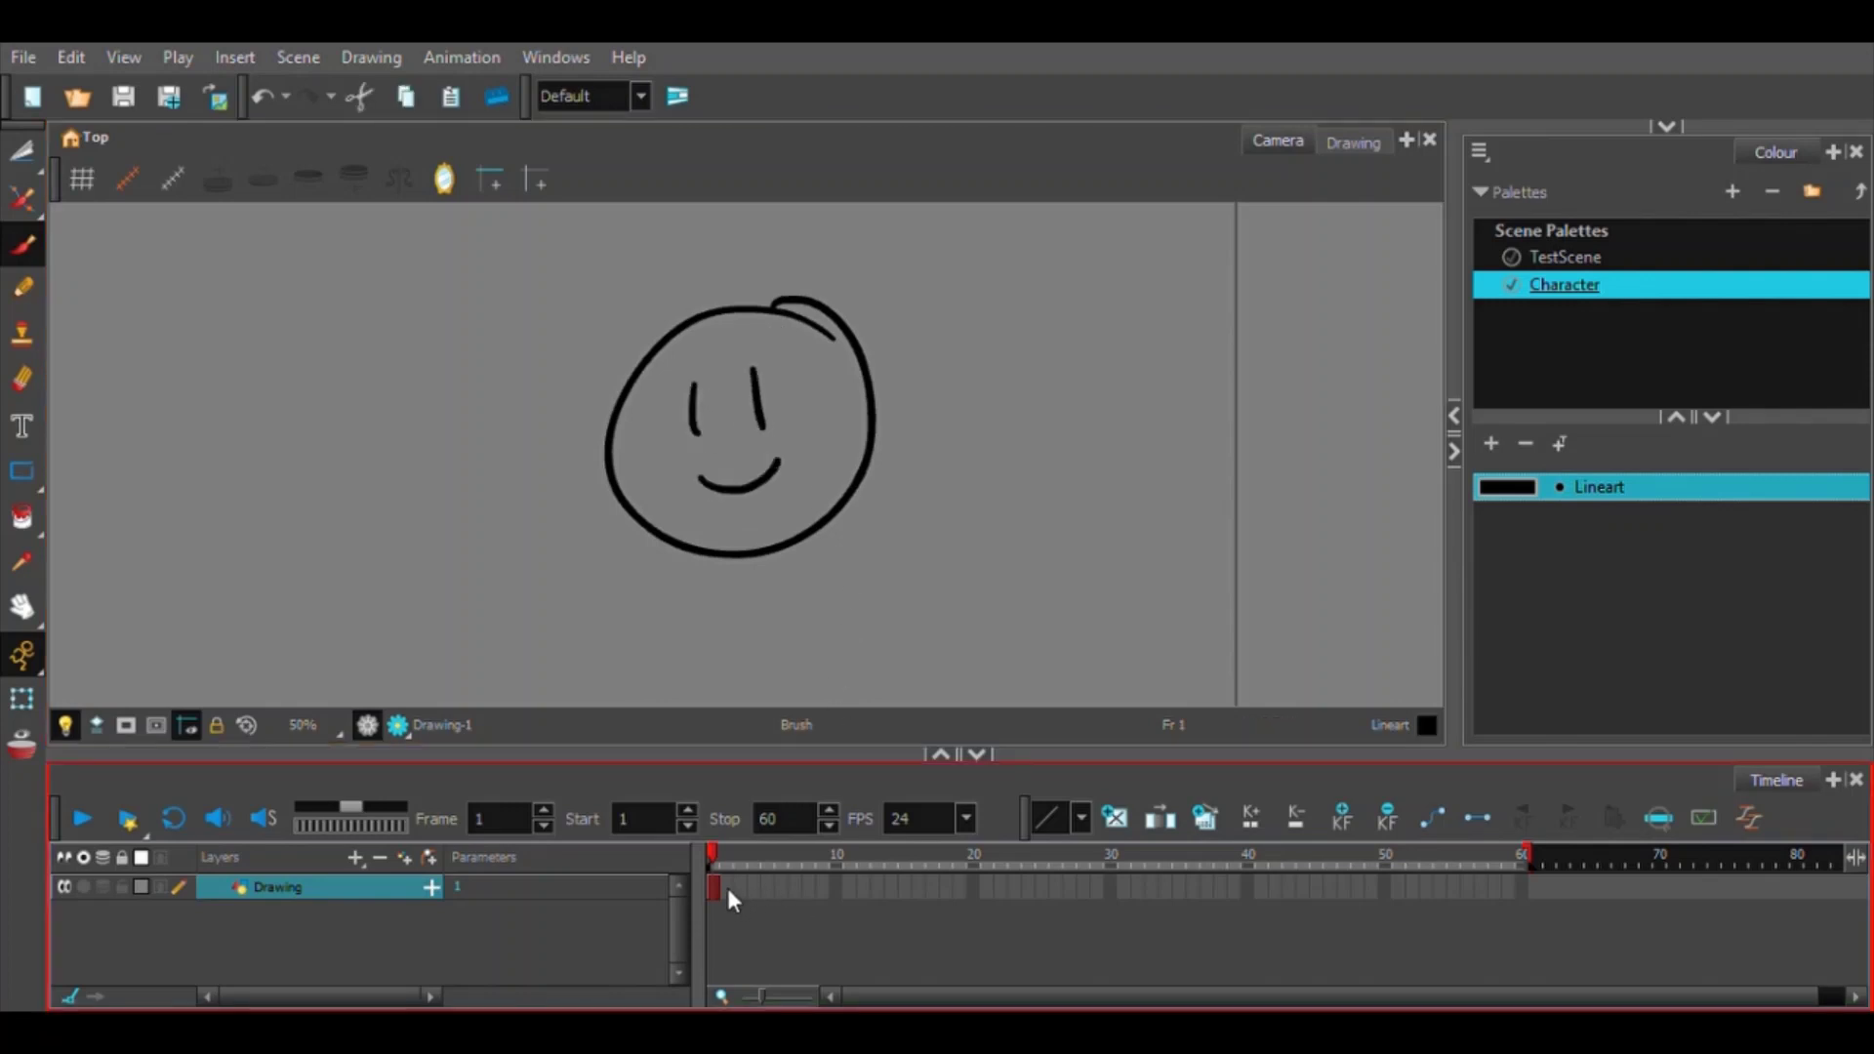
Draw a second, slightly tilted smiley face on frame 2 and scrub back over the drawings.
{"action": "left_click", "coordinate": [726, 885]}
{"action": "mouse_move", "coordinate": [742, 308]}
{"action": "left_mouse_down"}
{"action": "mouse_move", "coordinate": [641, 362]}
{"action": "mouse_move", "coordinate": [678, 323]}
{"action": "left_mouse_up"}
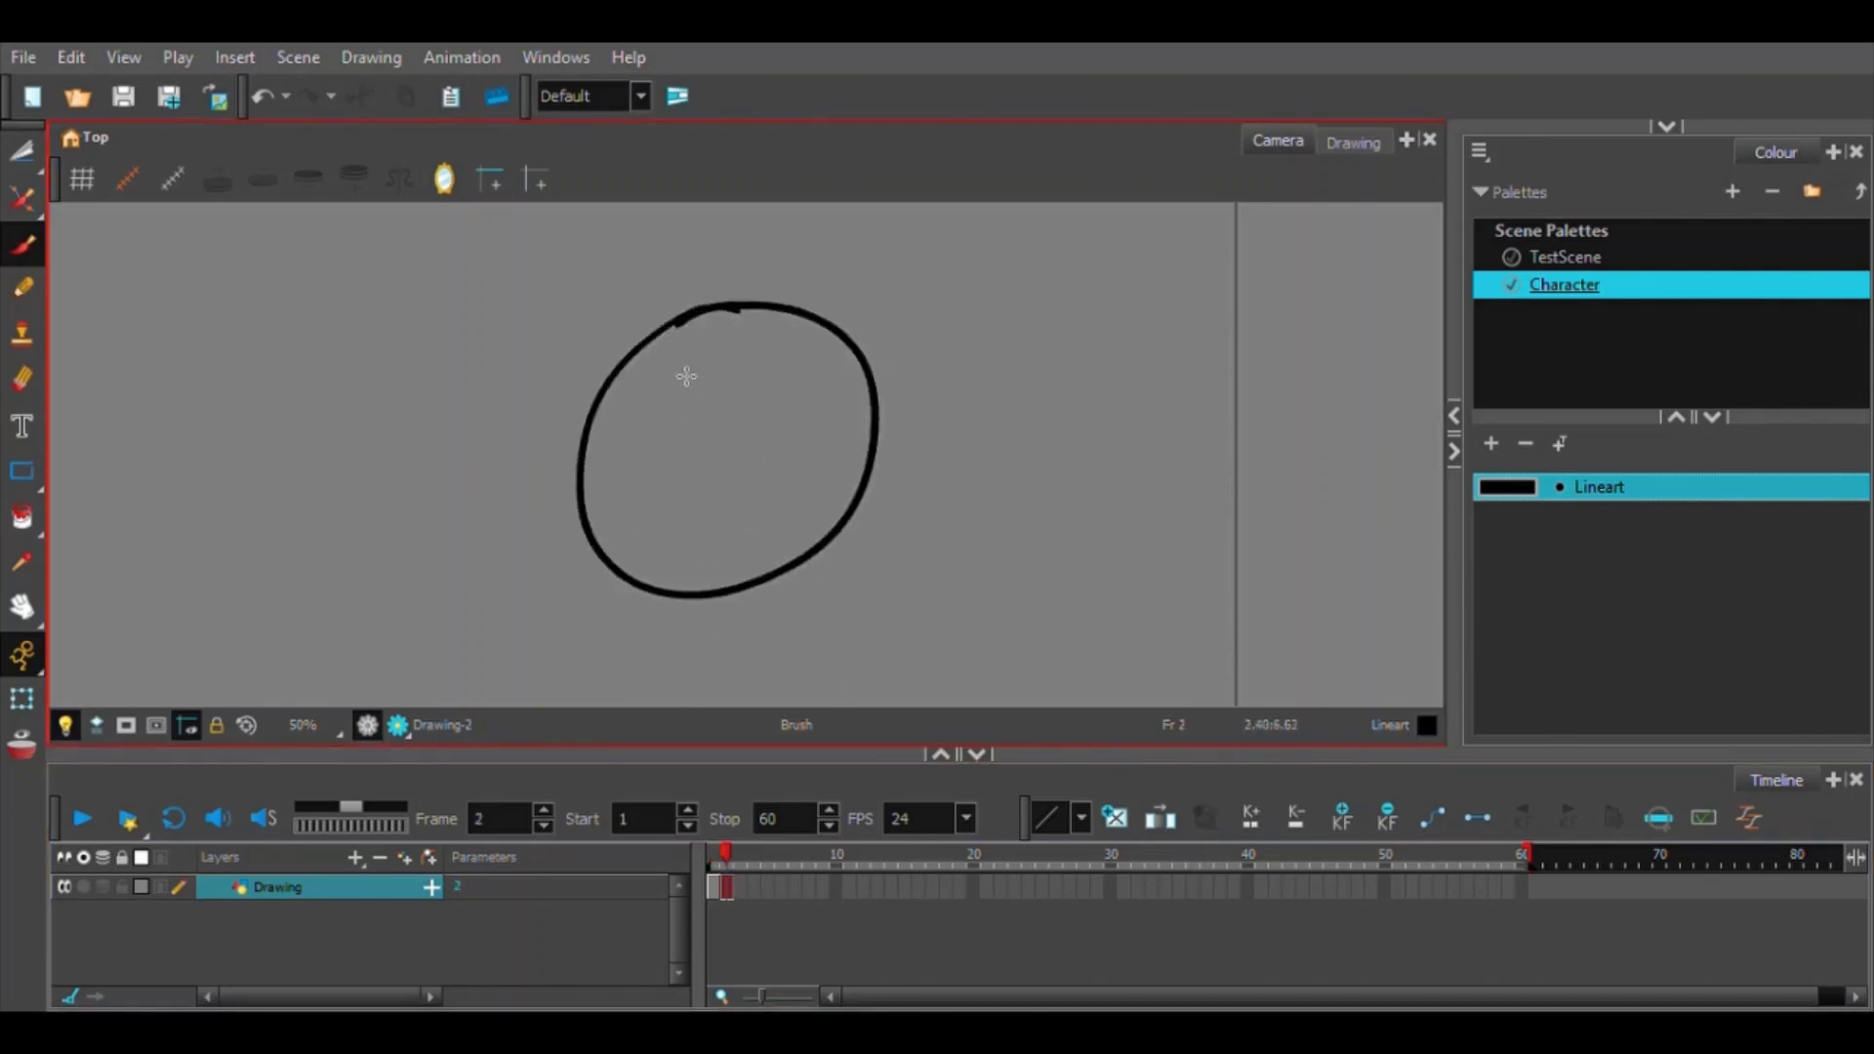
{"action": "left_click_drag", "start_coordinate": [661, 415], "coordinate": [674, 461]}
{"action": "left_click_drag", "start_coordinate": [736, 383], "coordinate": [750, 449]}
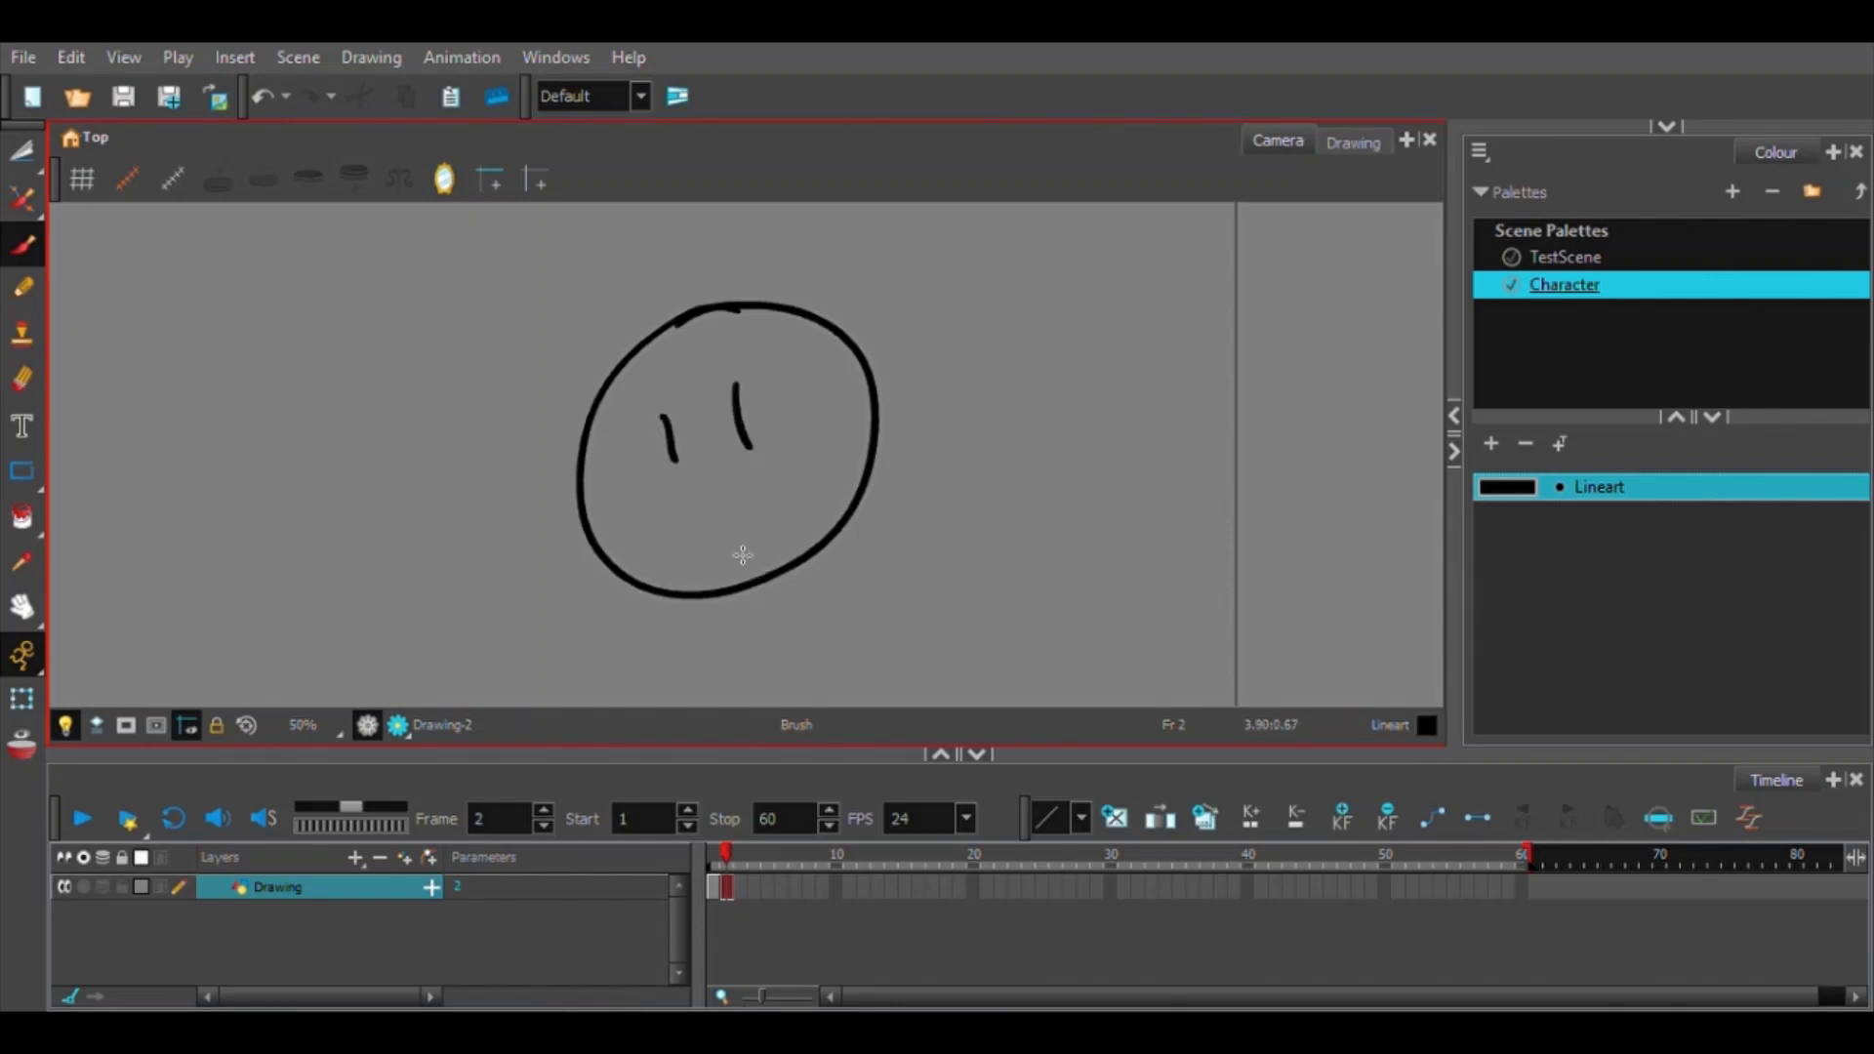
{"action": "left_click_drag", "start_coordinate": [704, 527], "coordinate": [781, 480]}
{"action": "left_click", "coordinate": [801, 842]}
{"action": "mouse_move", "coordinate": [723, 858]}
{"action": "left_mouse_down"}
{"action": "mouse_move", "coordinate": [711, 847]}
{"action": "mouse_move", "coordinate": [730, 849]}
{"action": "left_mouse_up"}
Draw an angry face with slanted brows and a frown on frame 3, then scrub and select the empty frame 4.
{"action": "left_click", "coordinate": [742, 888]}
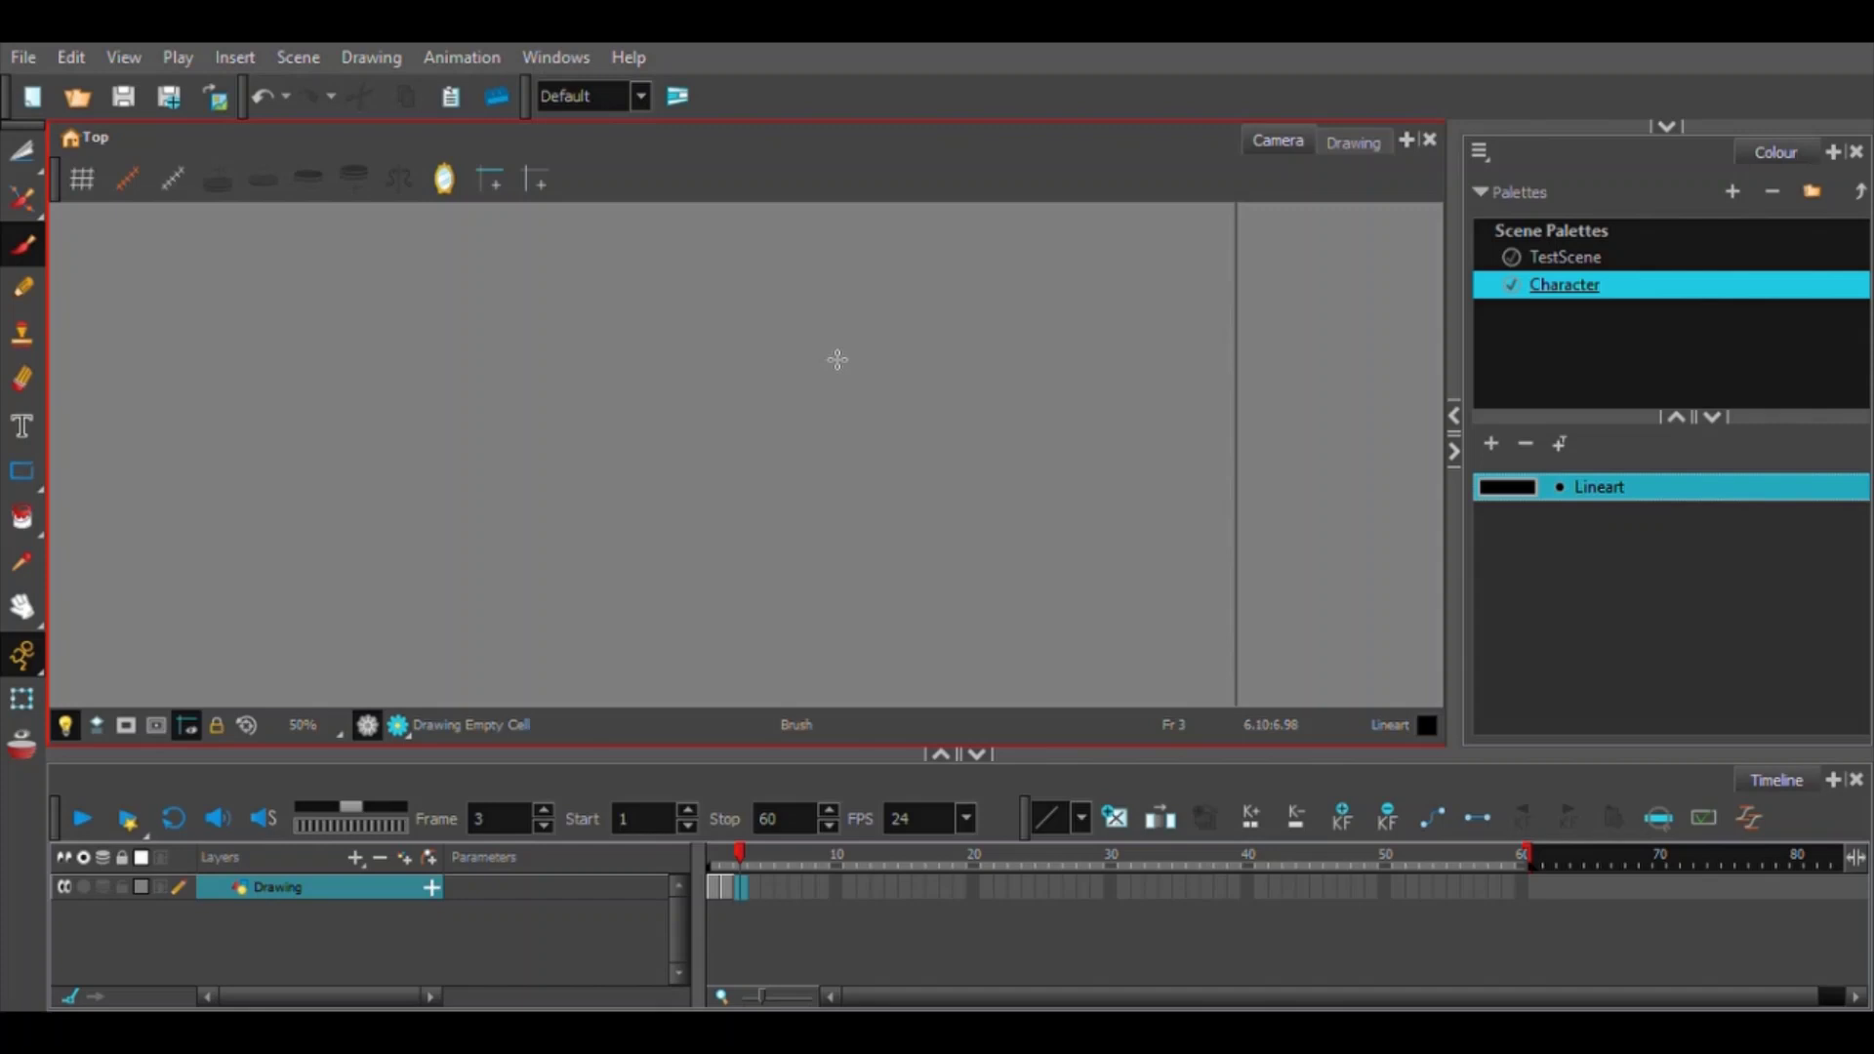
{"action": "mouse_move", "coordinate": [828, 328]}
{"action": "left_mouse_down"}
{"action": "mouse_move", "coordinate": [858, 348]}
{"action": "mouse_move", "coordinate": [747, 340]}
{"action": "mouse_move", "coordinate": [758, 411]}
{"action": "mouse_move", "coordinate": [817, 364]}
{"action": "left_mouse_up"}
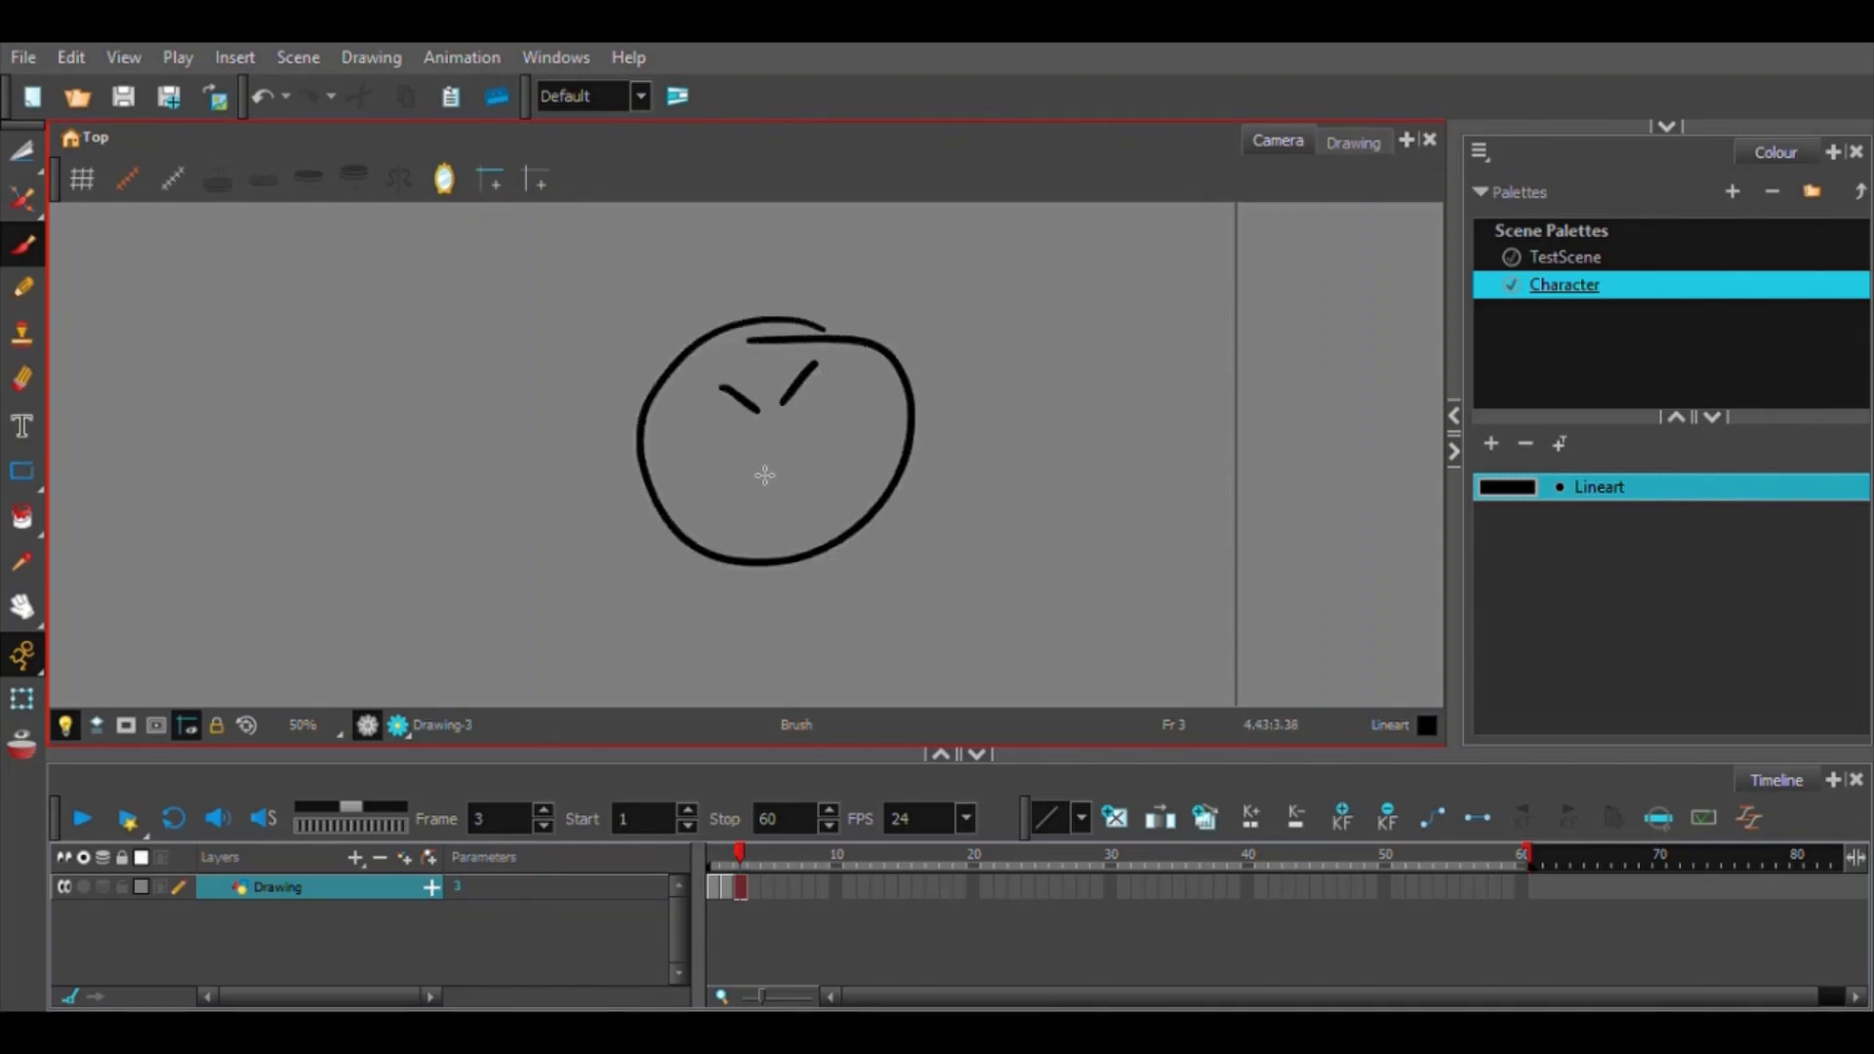
{"action": "mouse_move", "coordinate": [726, 439]}
{"action": "left_mouse_down"}
{"action": "mouse_move", "coordinate": [730, 460]}
{"action": "mouse_move", "coordinate": [801, 451]}
{"action": "left_mouse_up"}
{"action": "left_click_drag", "start_coordinate": [757, 530], "coordinate": [817, 506]}
{"action": "left_click", "coordinate": [781, 921]}
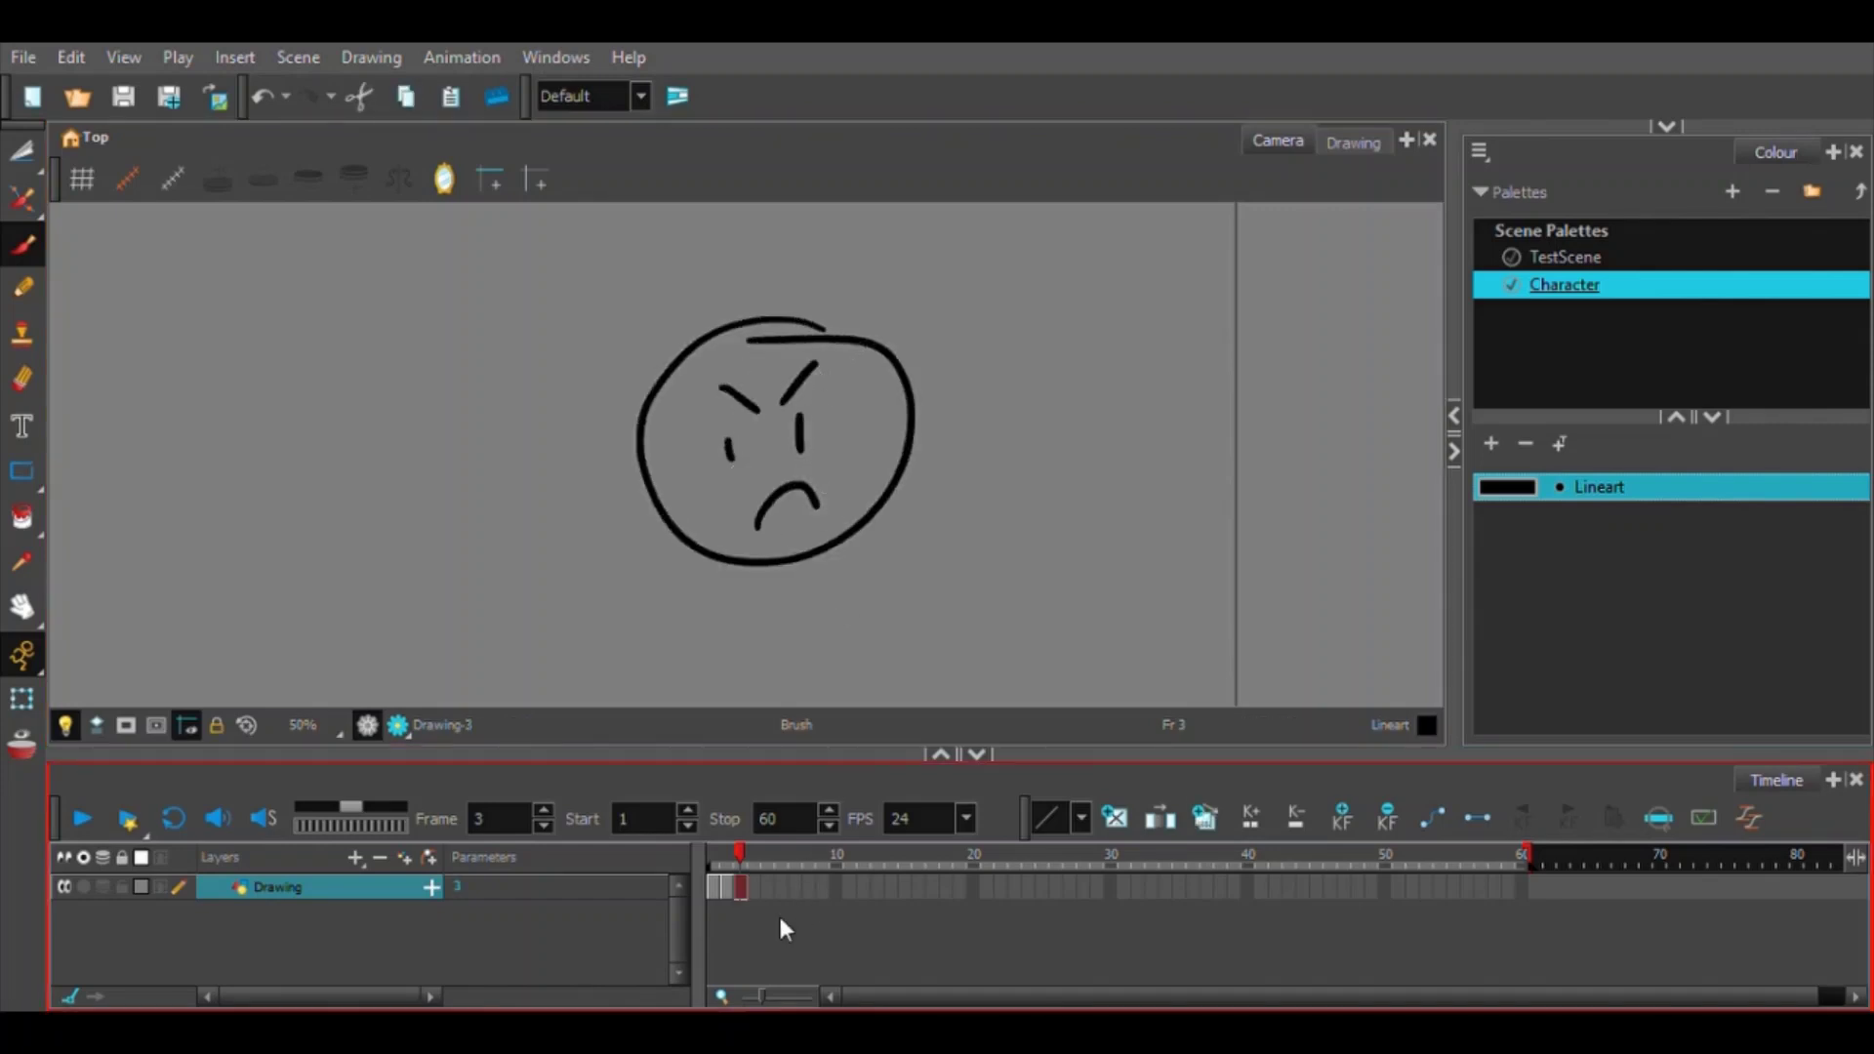
{"action": "mouse_move", "coordinate": [742, 845]}
{"action": "left_mouse_down"}
{"action": "mouse_move", "coordinate": [714, 859]}
{"action": "mouse_move", "coordinate": [738, 873]}
{"action": "left_mouse_up"}
{"action": "left_click", "coordinate": [758, 884]}
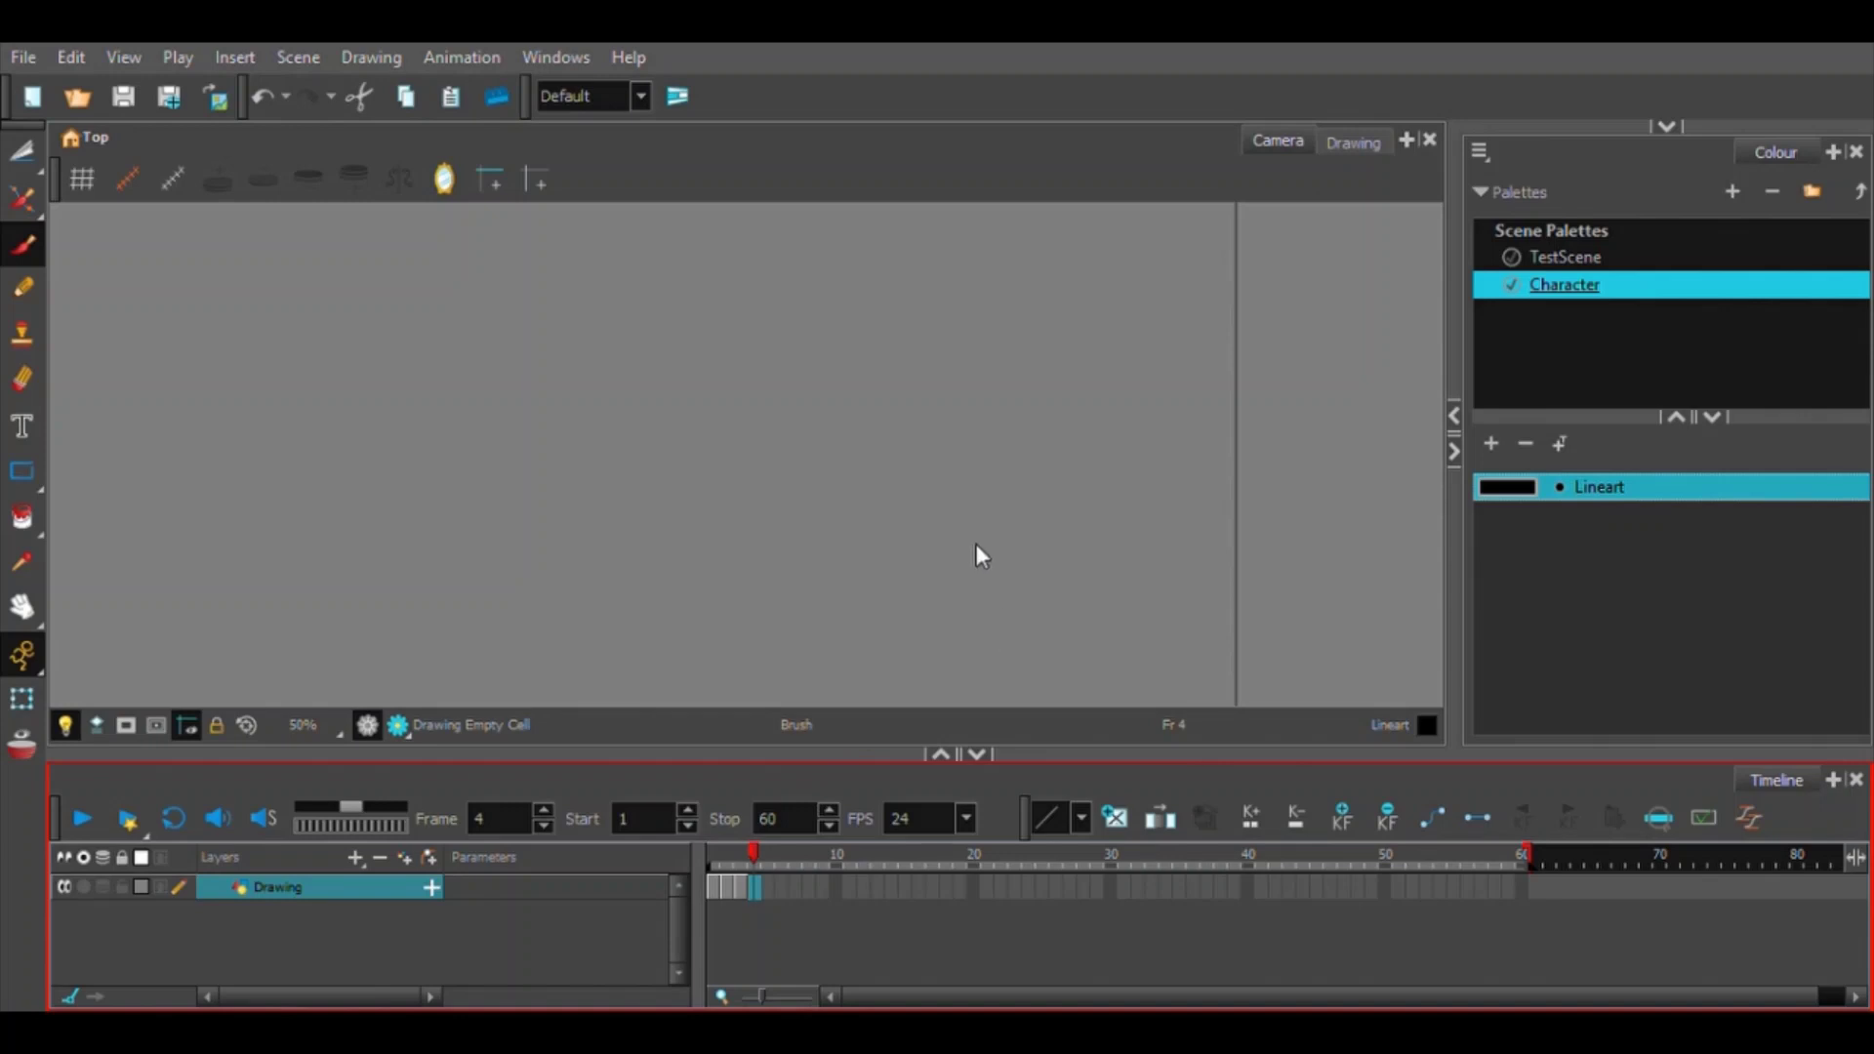
Extend the angry face's exposure to frame 10 and play back and scrub through the drawings.
{"action": "left_click", "coordinate": [836, 887]}
{"action": "left_click", "coordinate": [957, 574]}
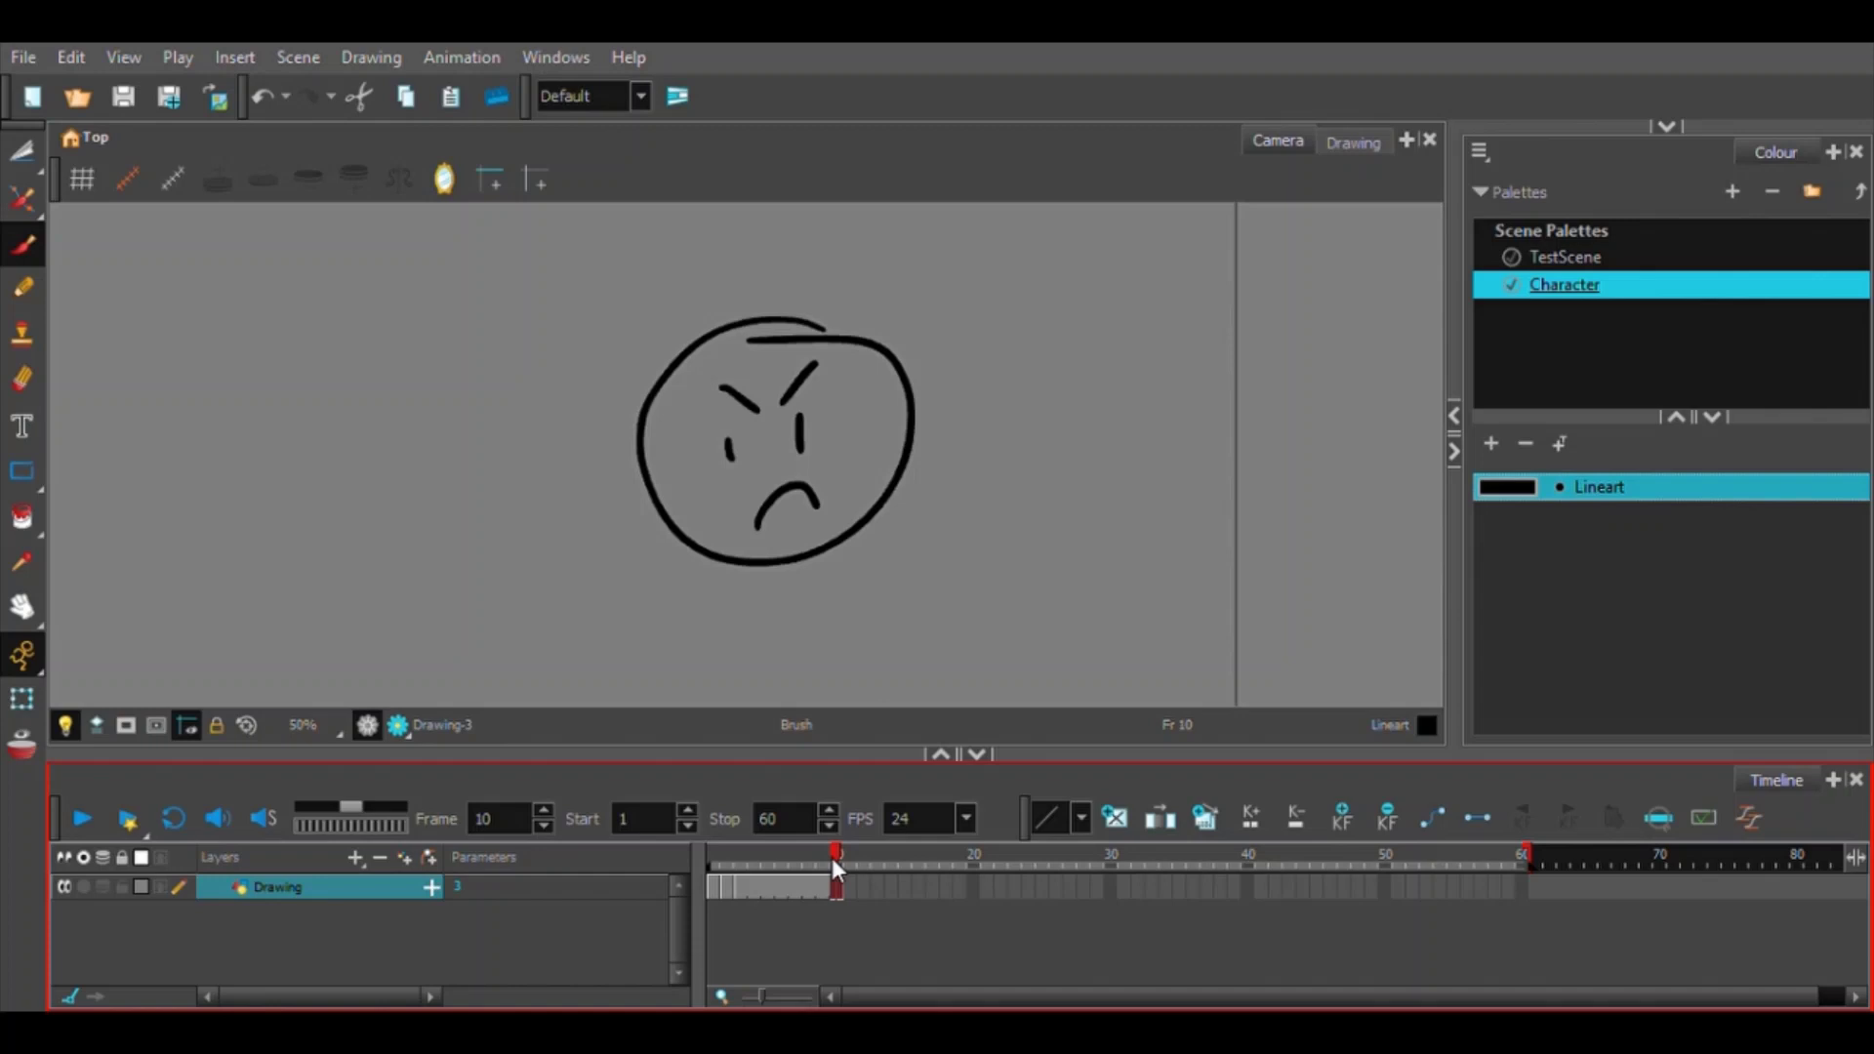
{"action": "mouse_move", "coordinate": [746, 848]}
{"action": "left_mouse_down"}
{"action": "mouse_move", "coordinate": [710, 847]}
{"action": "mouse_move", "coordinate": [808, 865]}
{"action": "mouse_move", "coordinate": [687, 841]}
{"action": "left_mouse_up"}
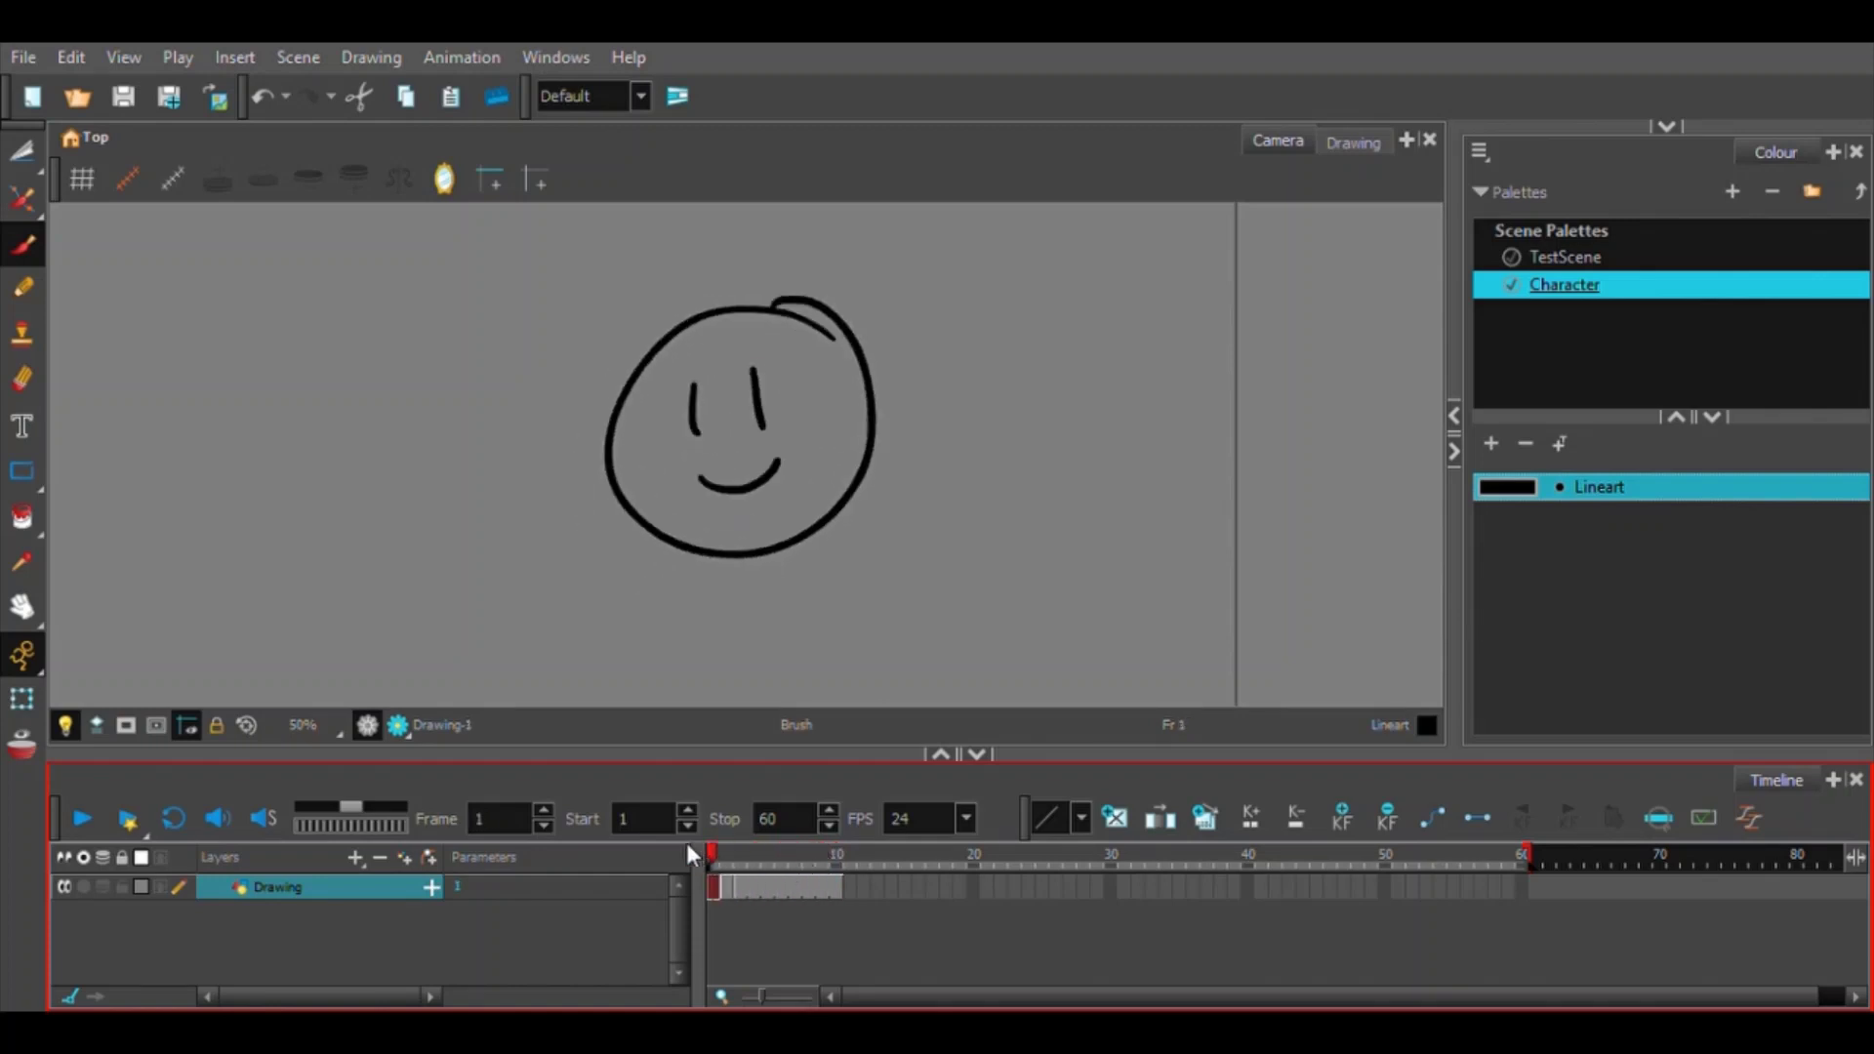
{"action": "left_click", "coordinate": [80, 820]}
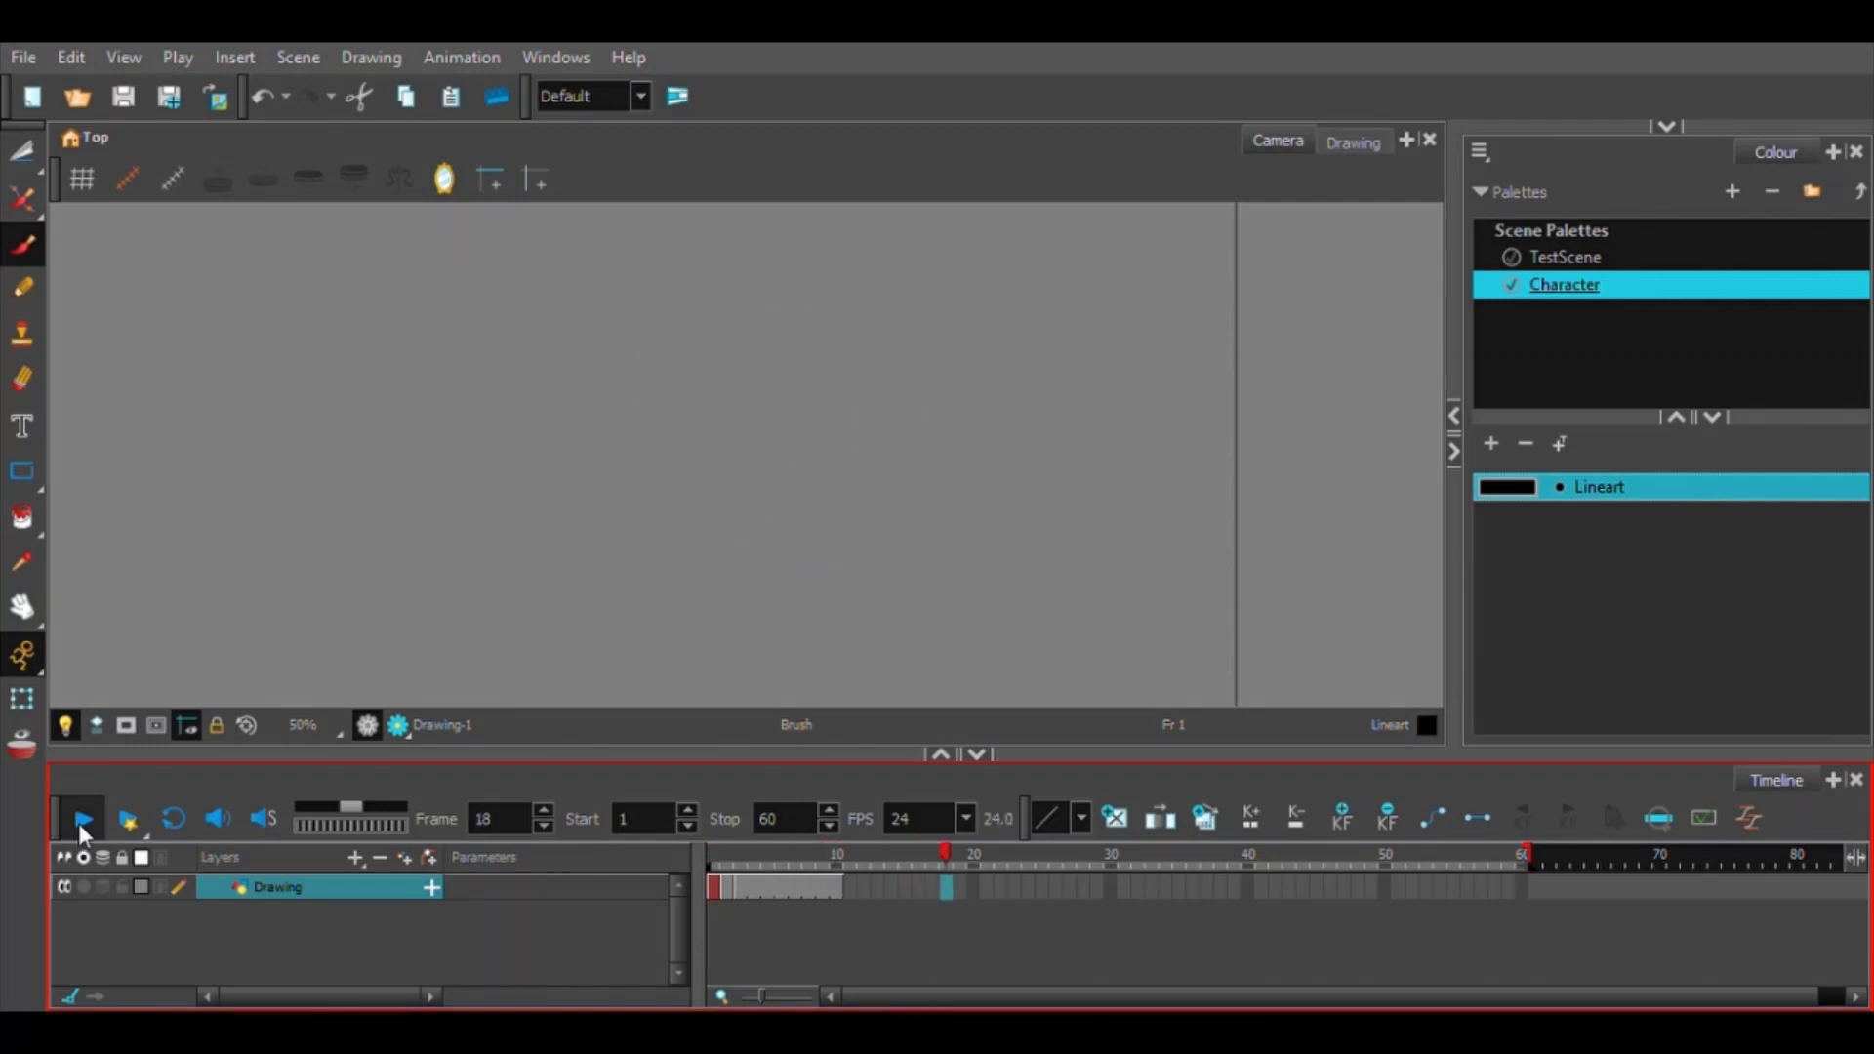
{"action": "left_click_drag", "start_coordinate": [764, 846], "coordinate": [852, 883]}
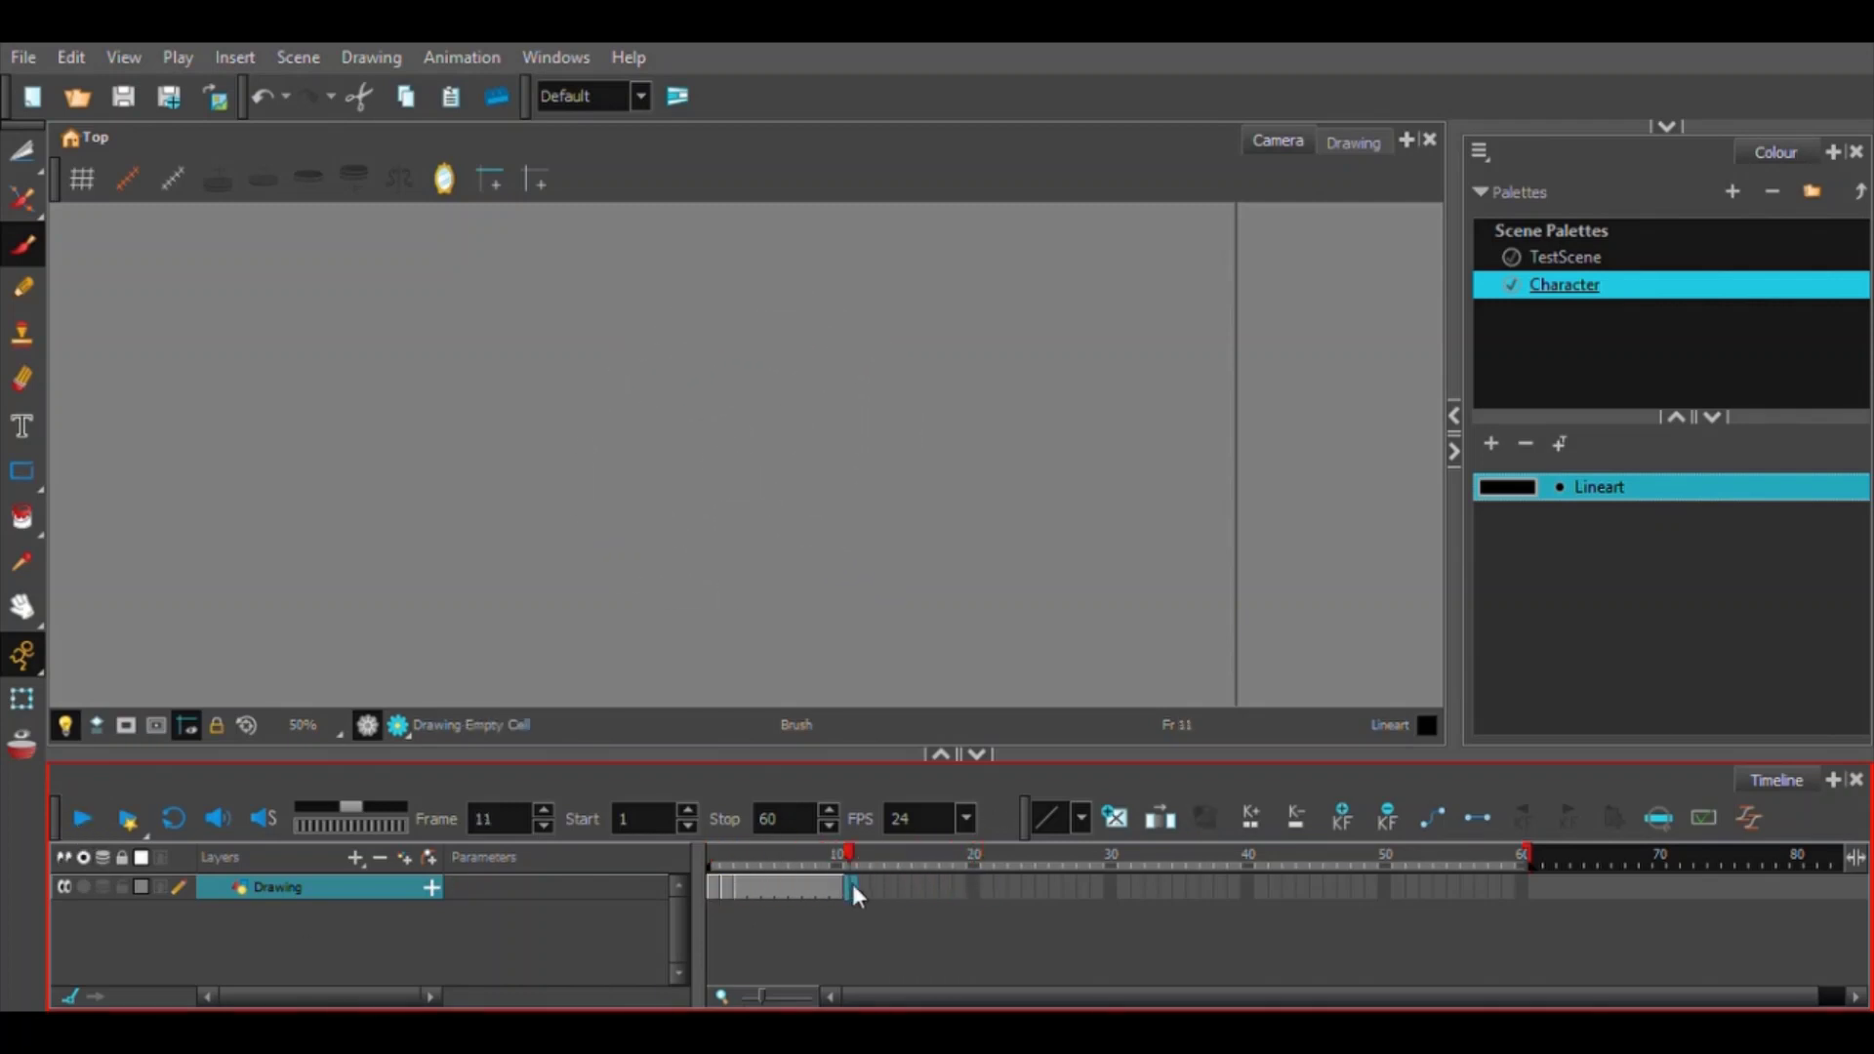
Keyframe a sideways motion with the Transform tool, moving the smiley face leftward on frame 1 and the angry face rightward on frame 7.
{"action": "left_click", "coordinate": [721, 884]}
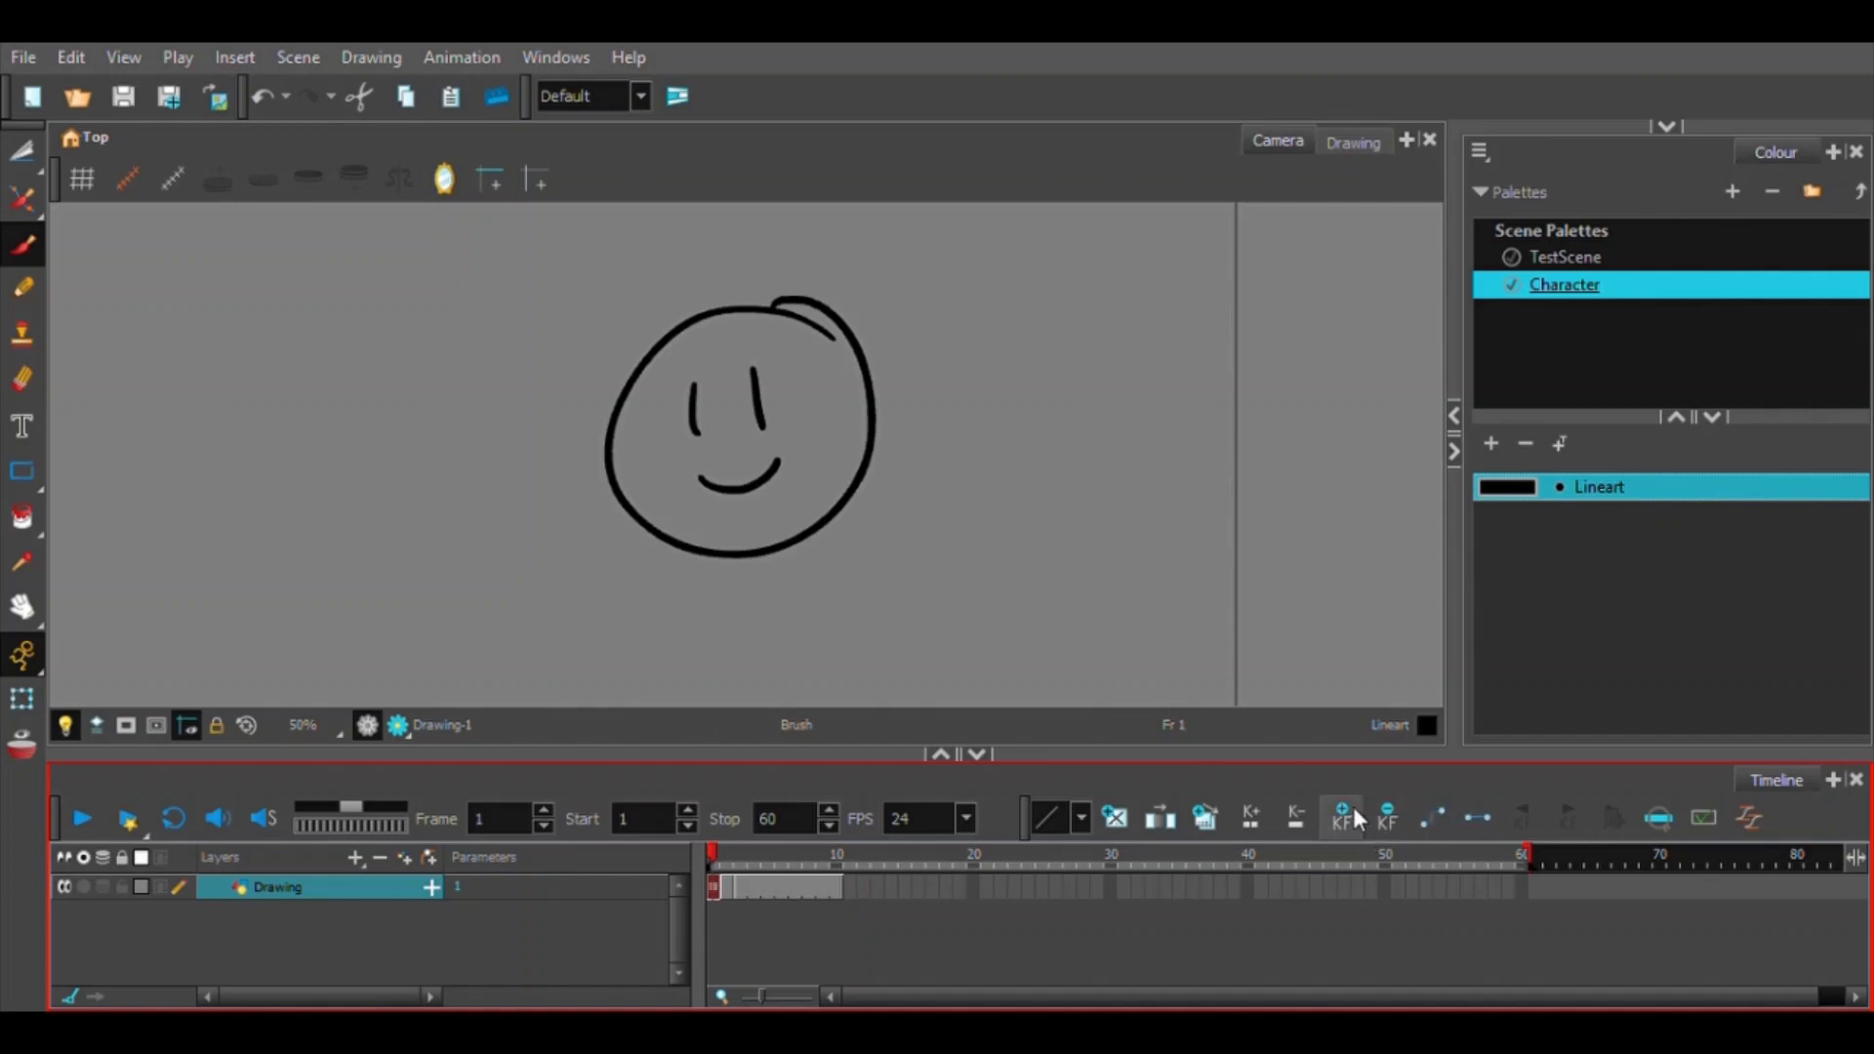
{"action": "left_click", "coordinate": [22, 699]}
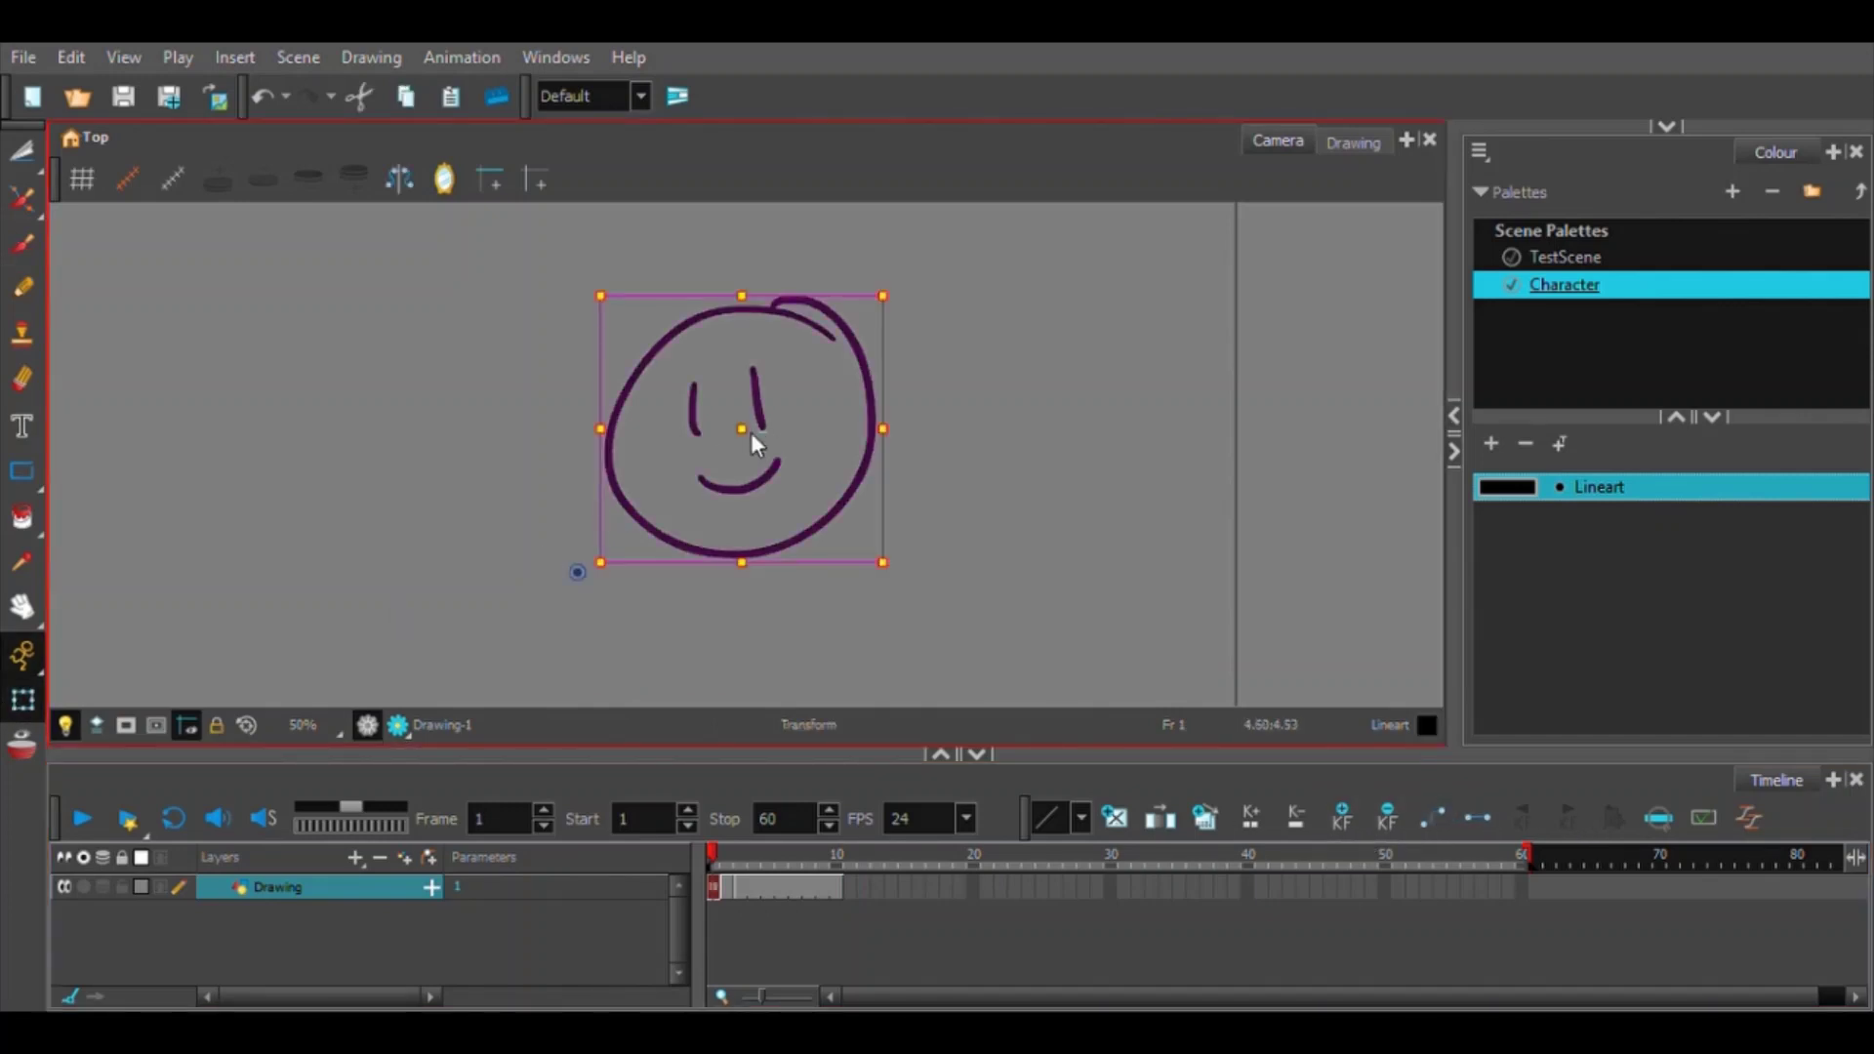
{"action": "left_click_drag", "start_coordinate": [764, 448], "coordinate": [547, 465]}
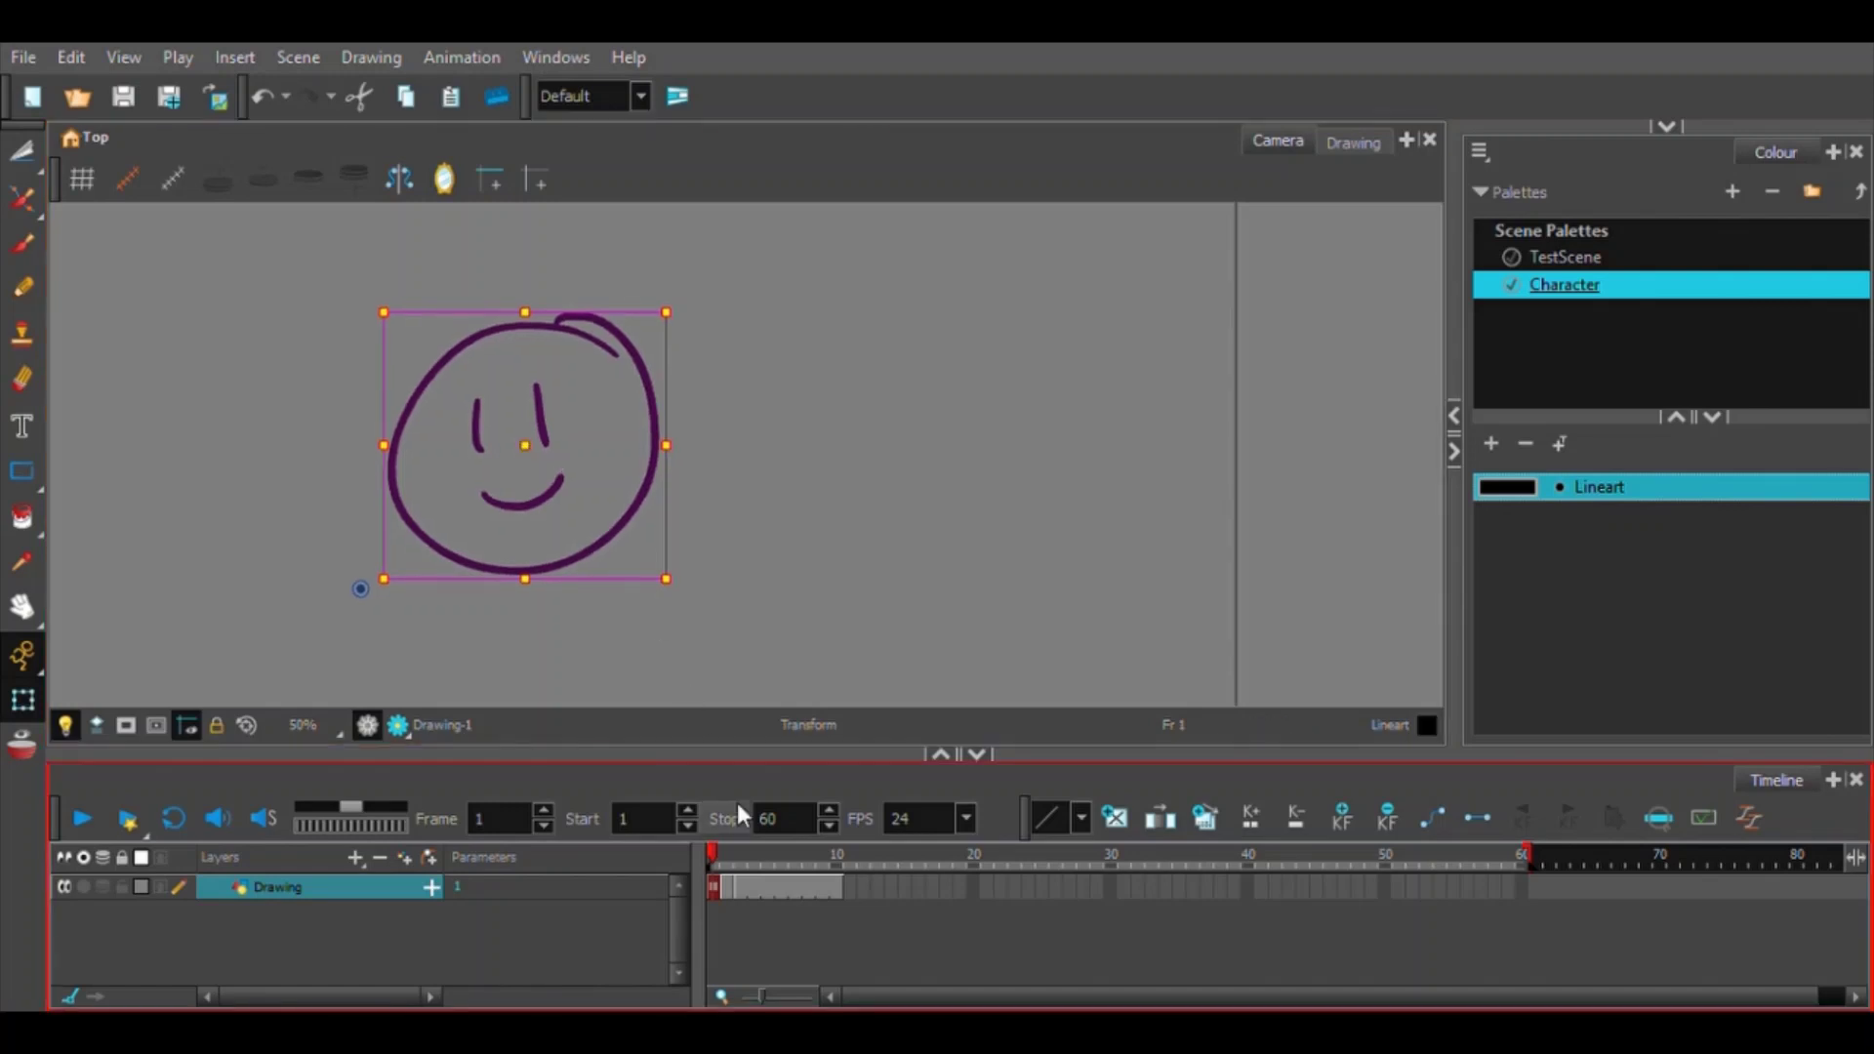
{"action": "left_click", "coordinate": [728, 886]}
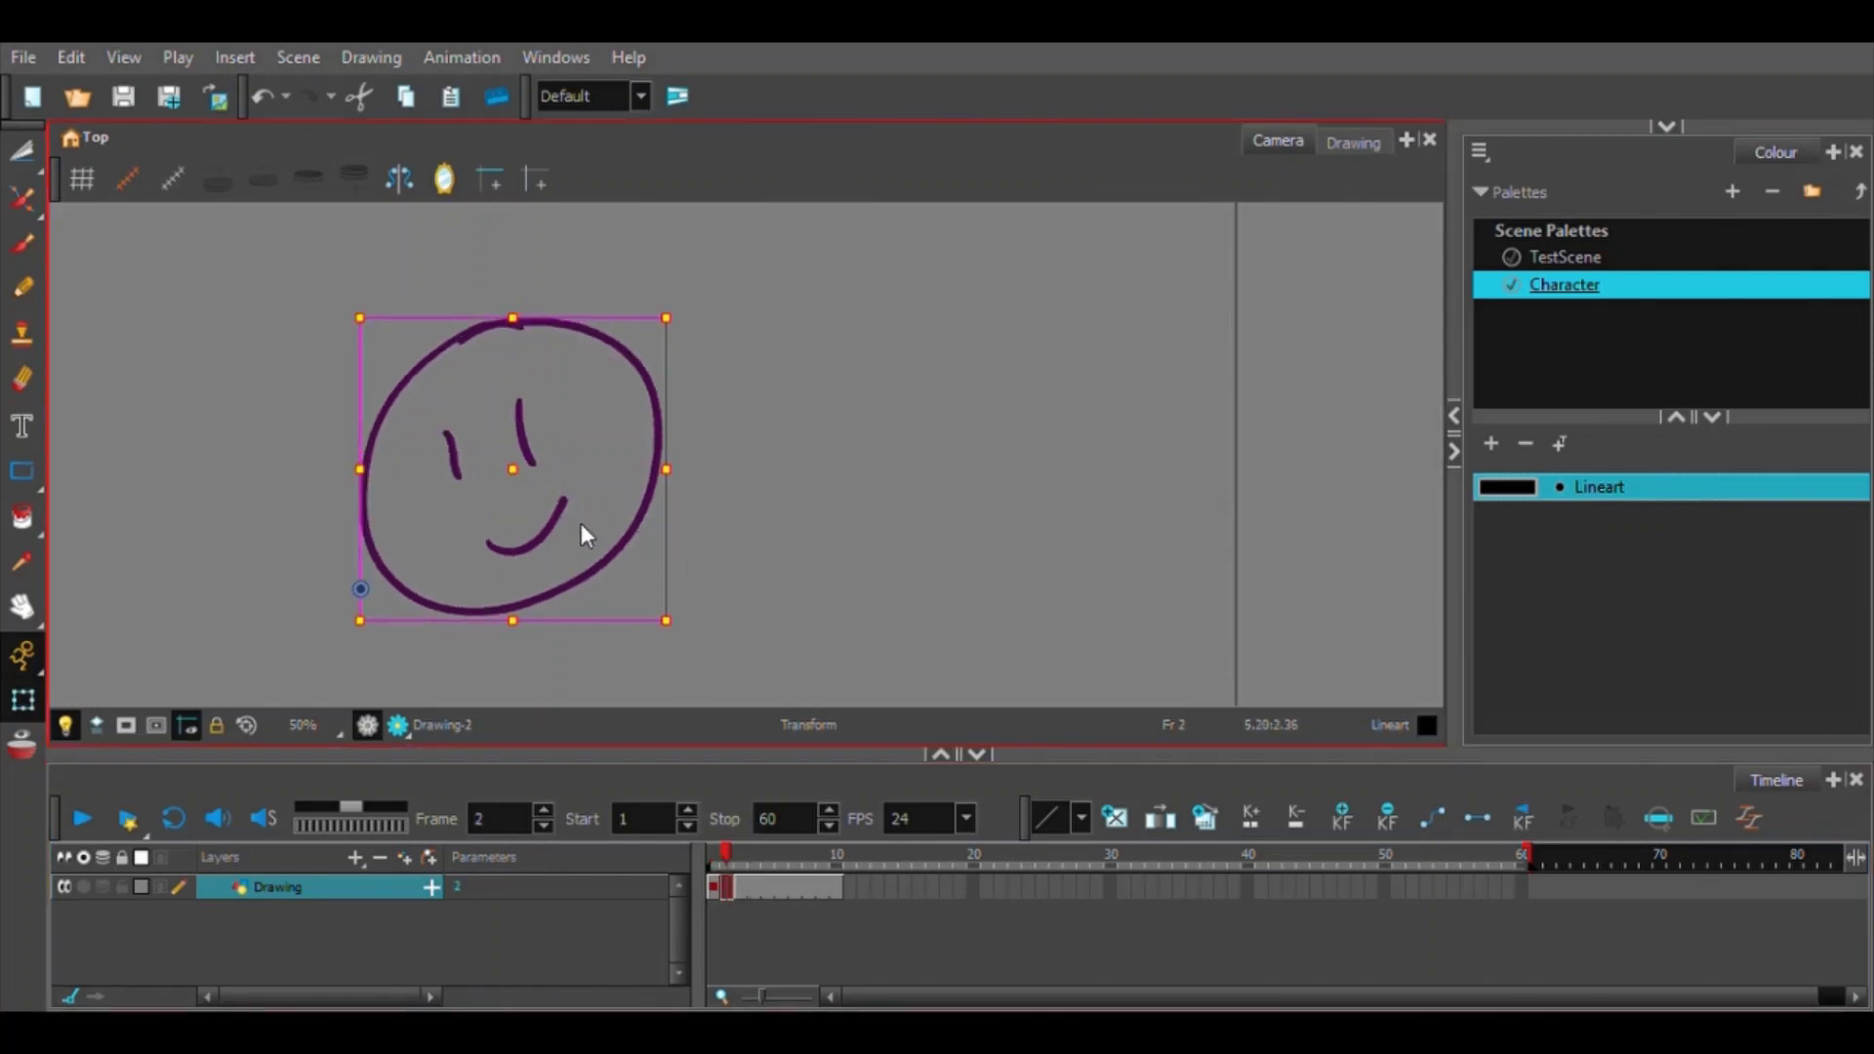
{"action": "left_click", "coordinate": [794, 883]}
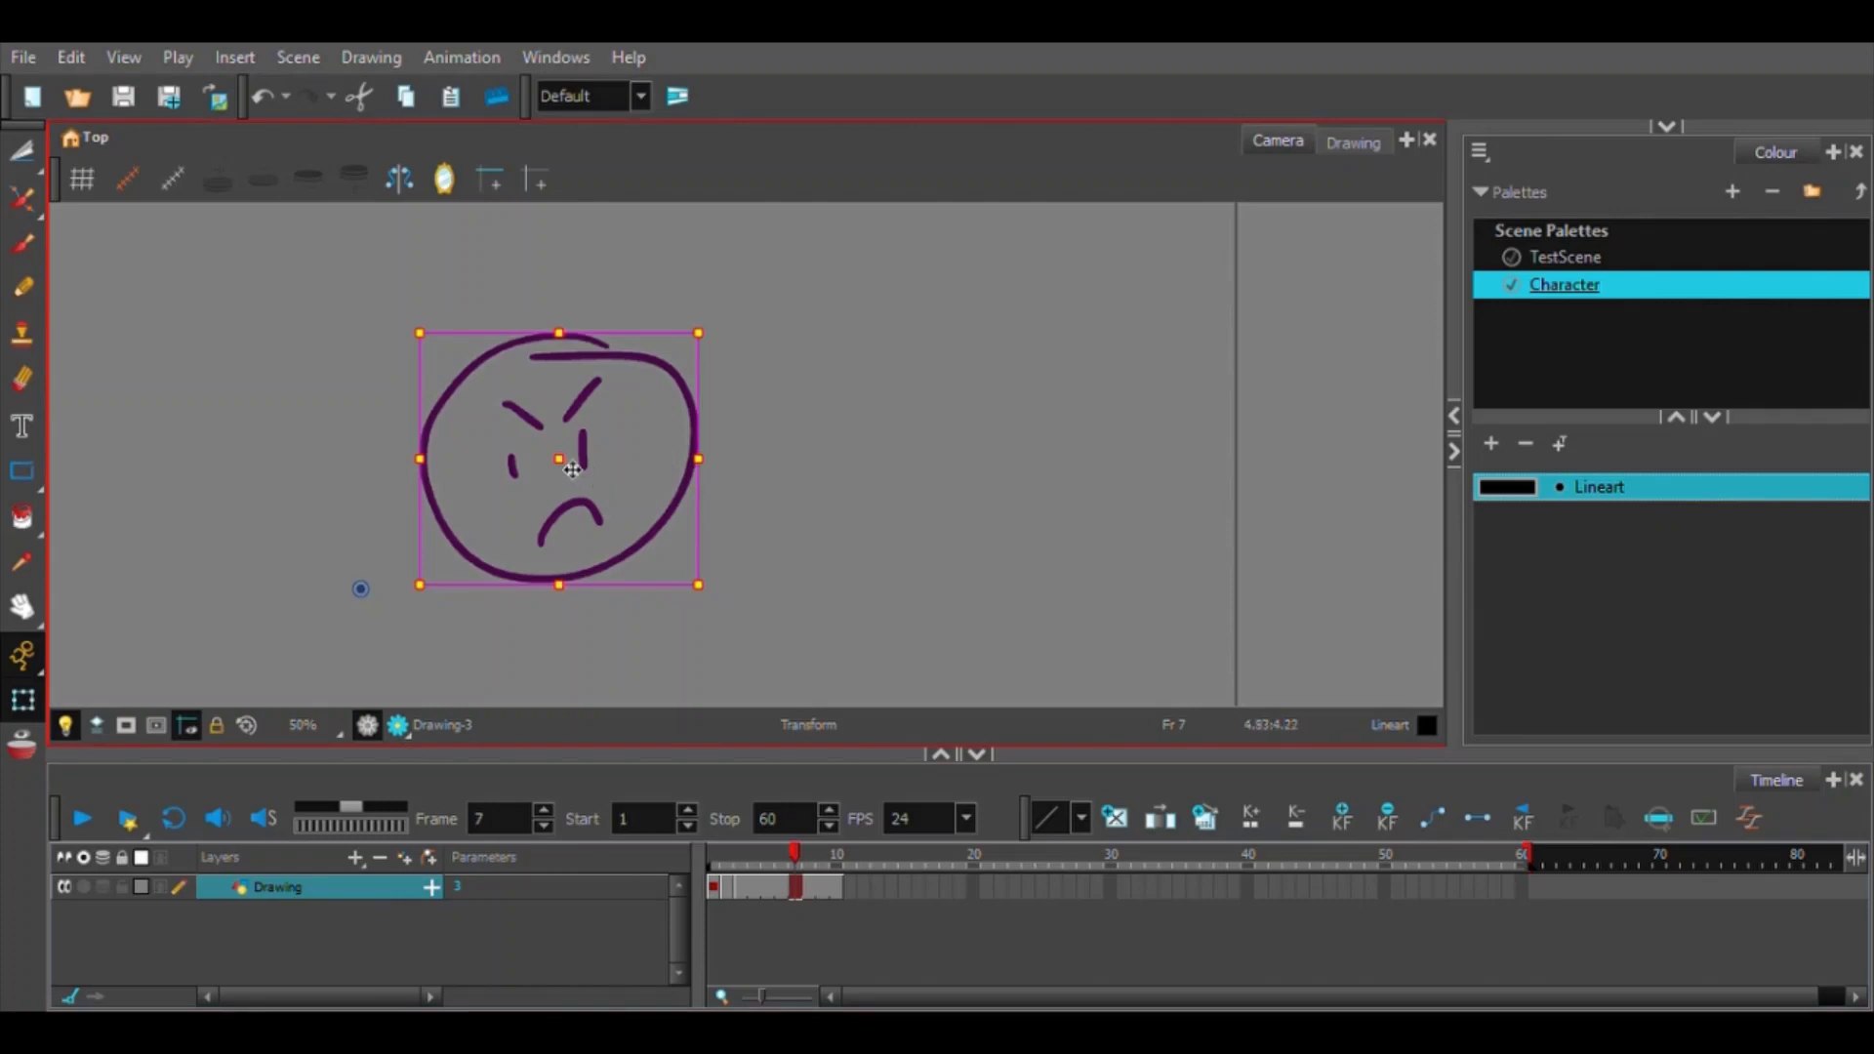
{"action": "left_click_drag", "start_coordinate": [572, 469], "coordinate": [947, 460]}
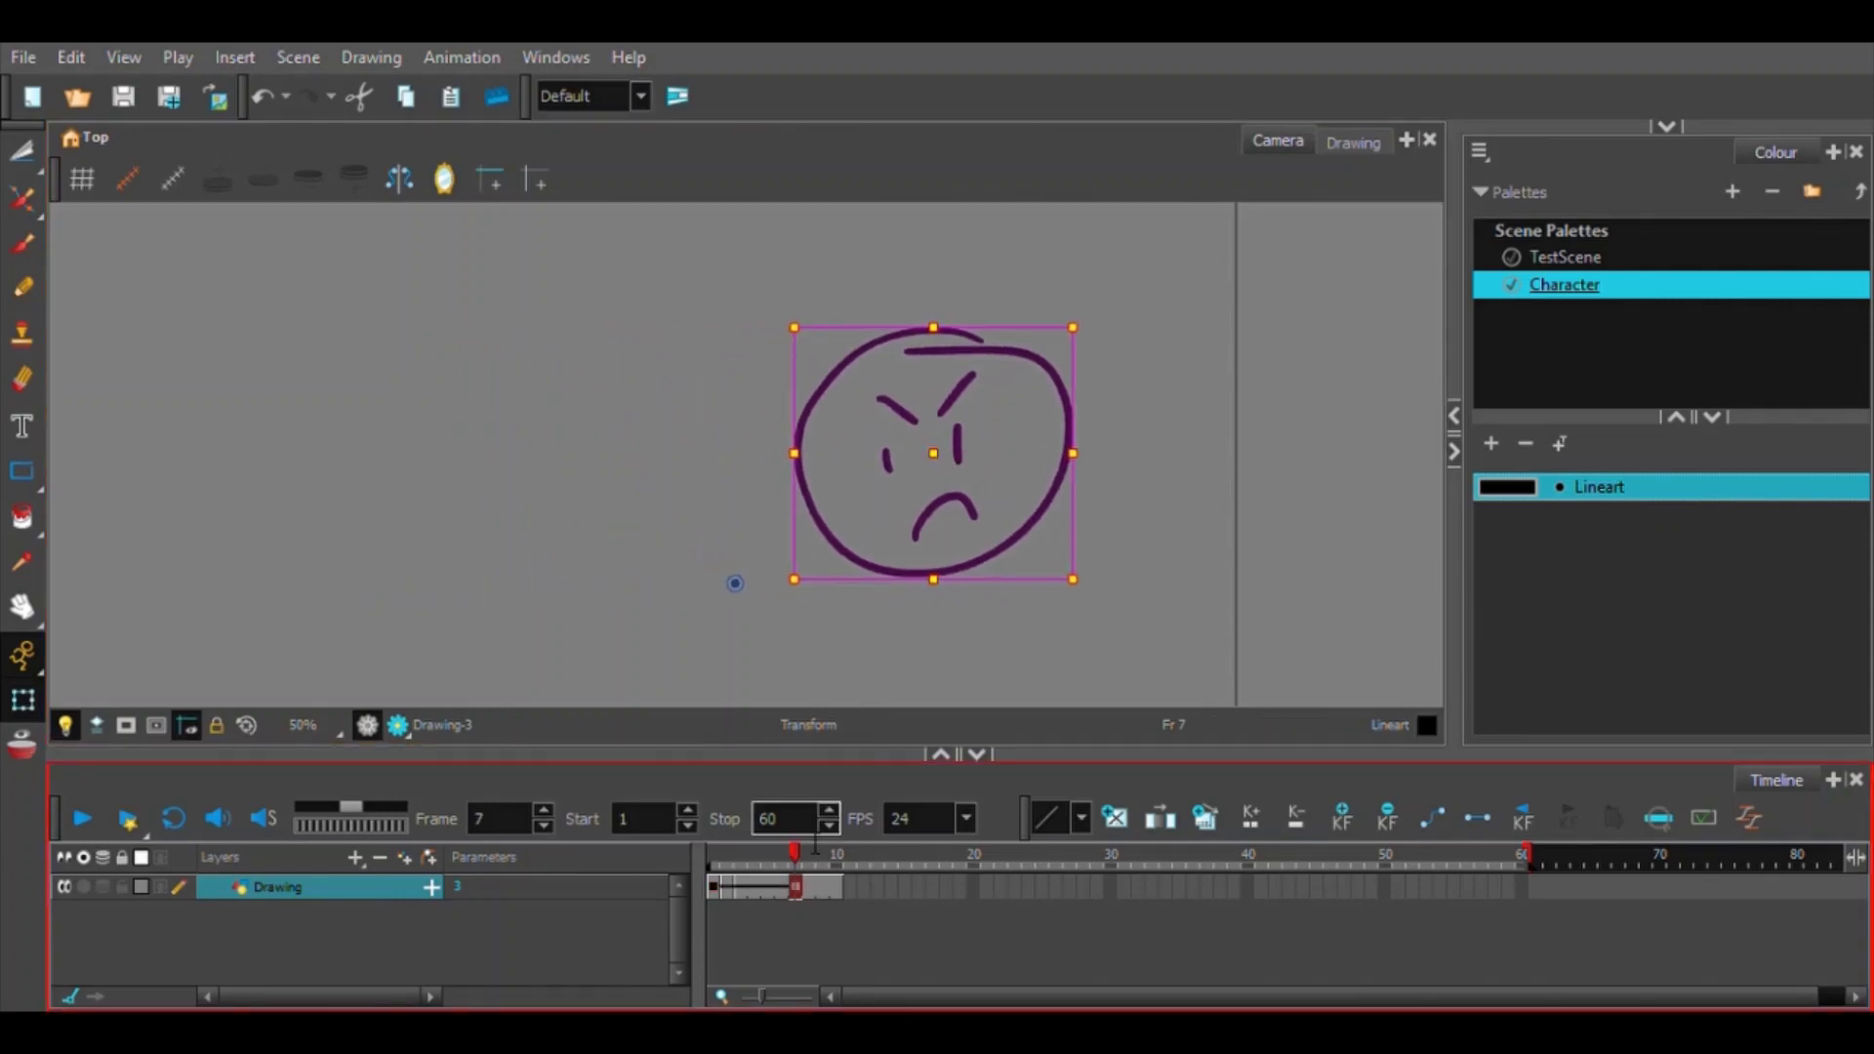
Play the keyframed face motion from frame 1 and scrub through it to review the movement.
{"action": "left_click_drag", "start_coordinate": [801, 864], "coordinate": [586, 852]}
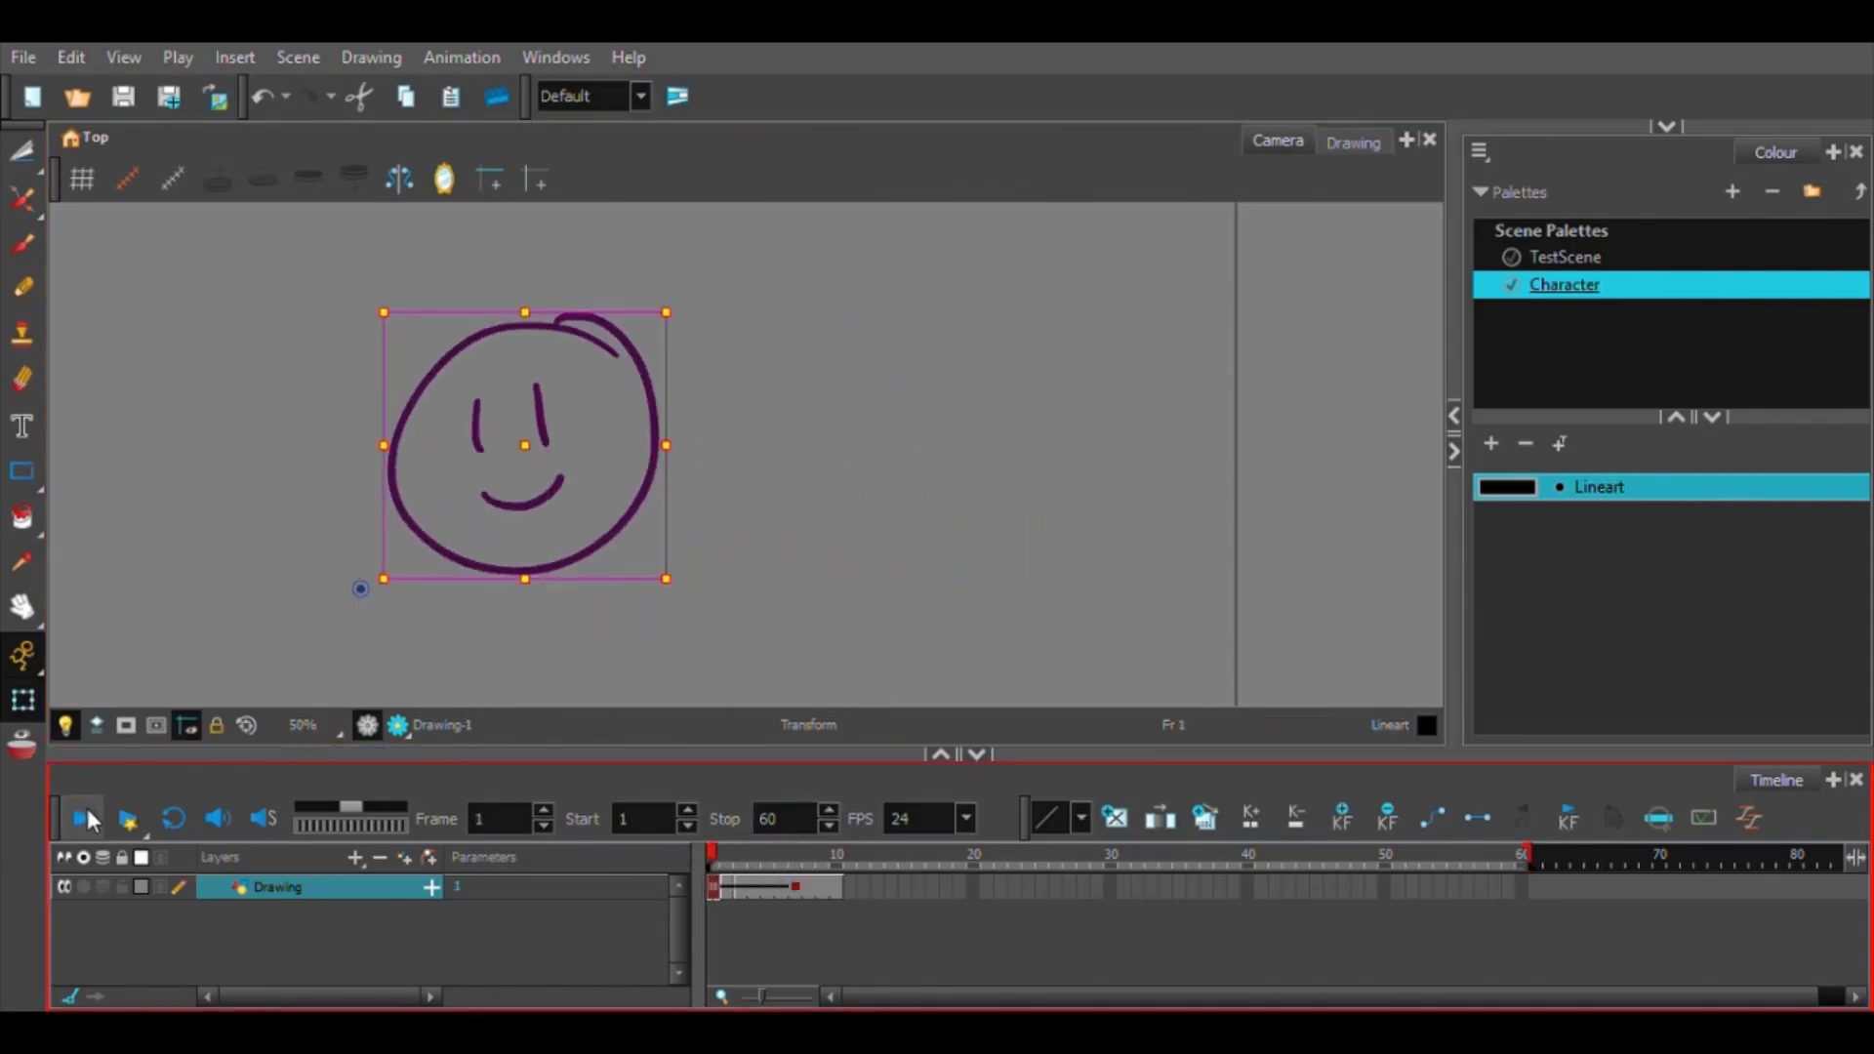
{"action": "left_click", "coordinate": [86, 819]}
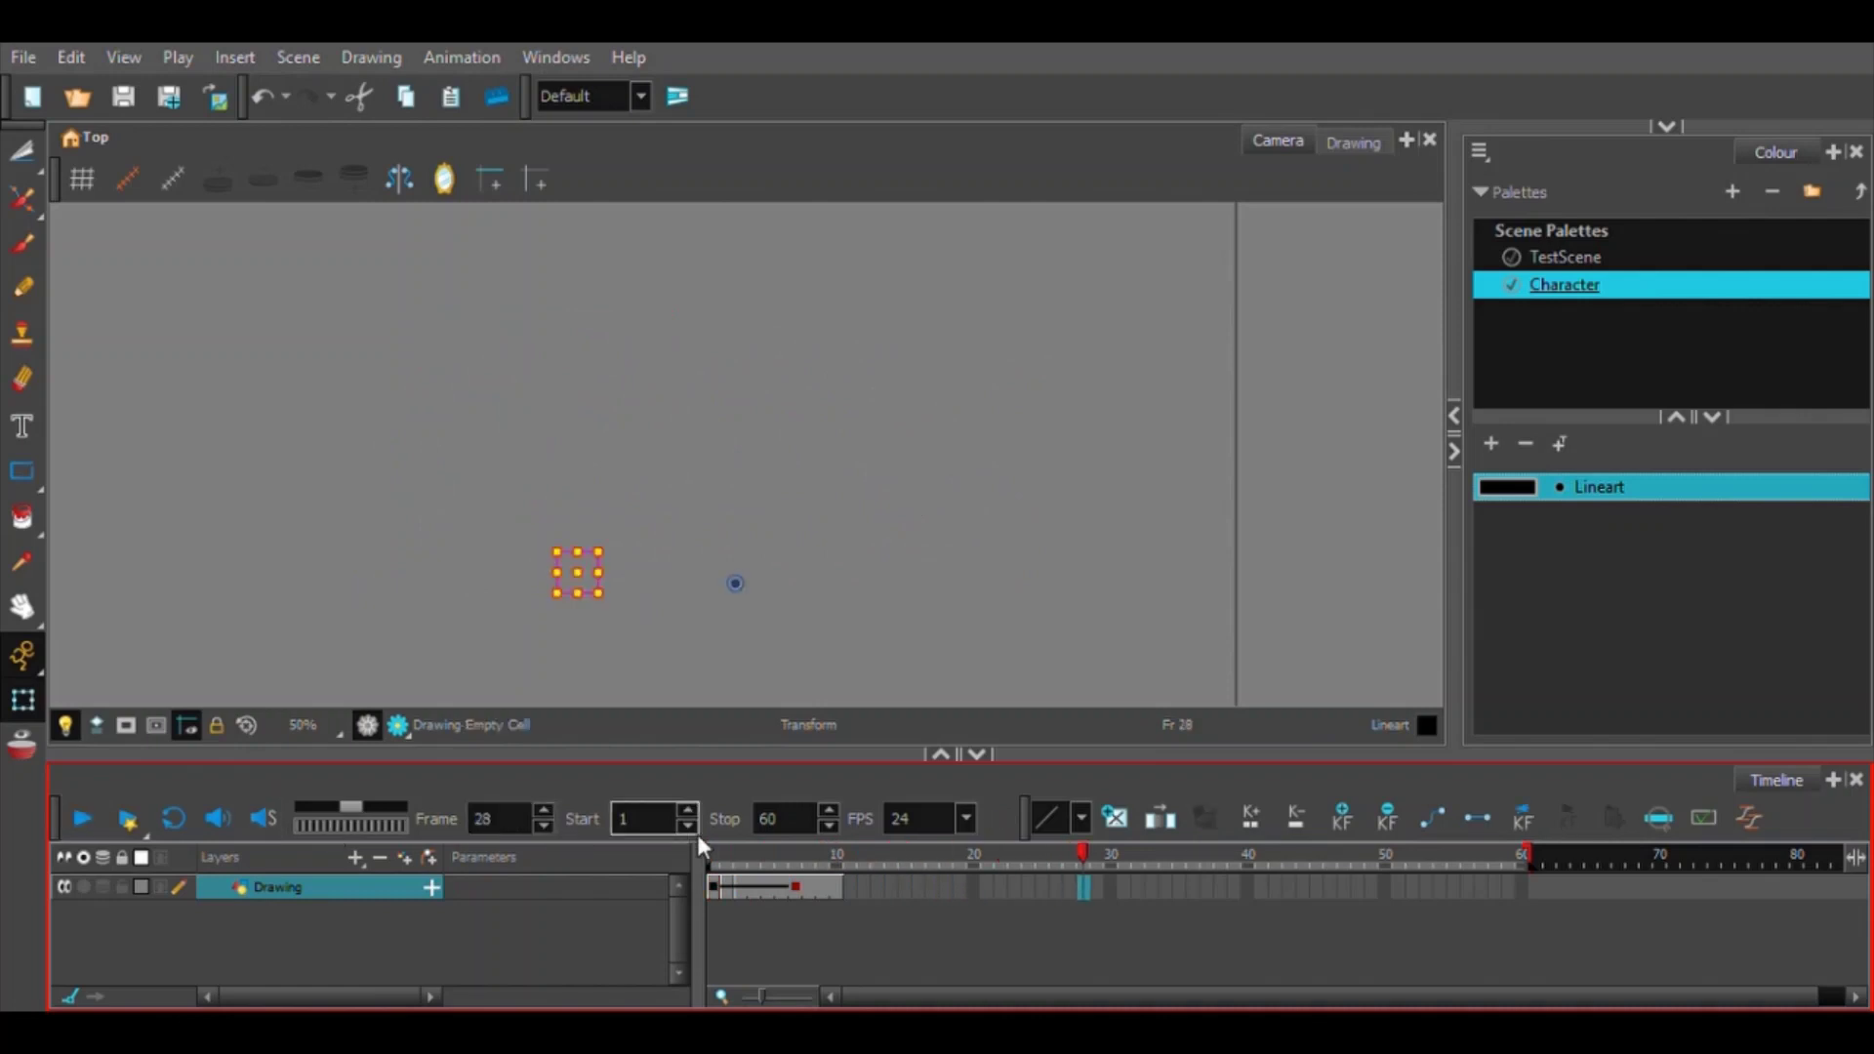
{"action": "mouse_move", "coordinate": [713, 859]}
{"action": "left_mouse_down"}
{"action": "mouse_move", "coordinate": [790, 859]}
{"action": "mouse_move", "coordinate": [713, 859]}
{"action": "left_mouse_up"}
{"action": "left_click", "coordinate": [1669, 385]}
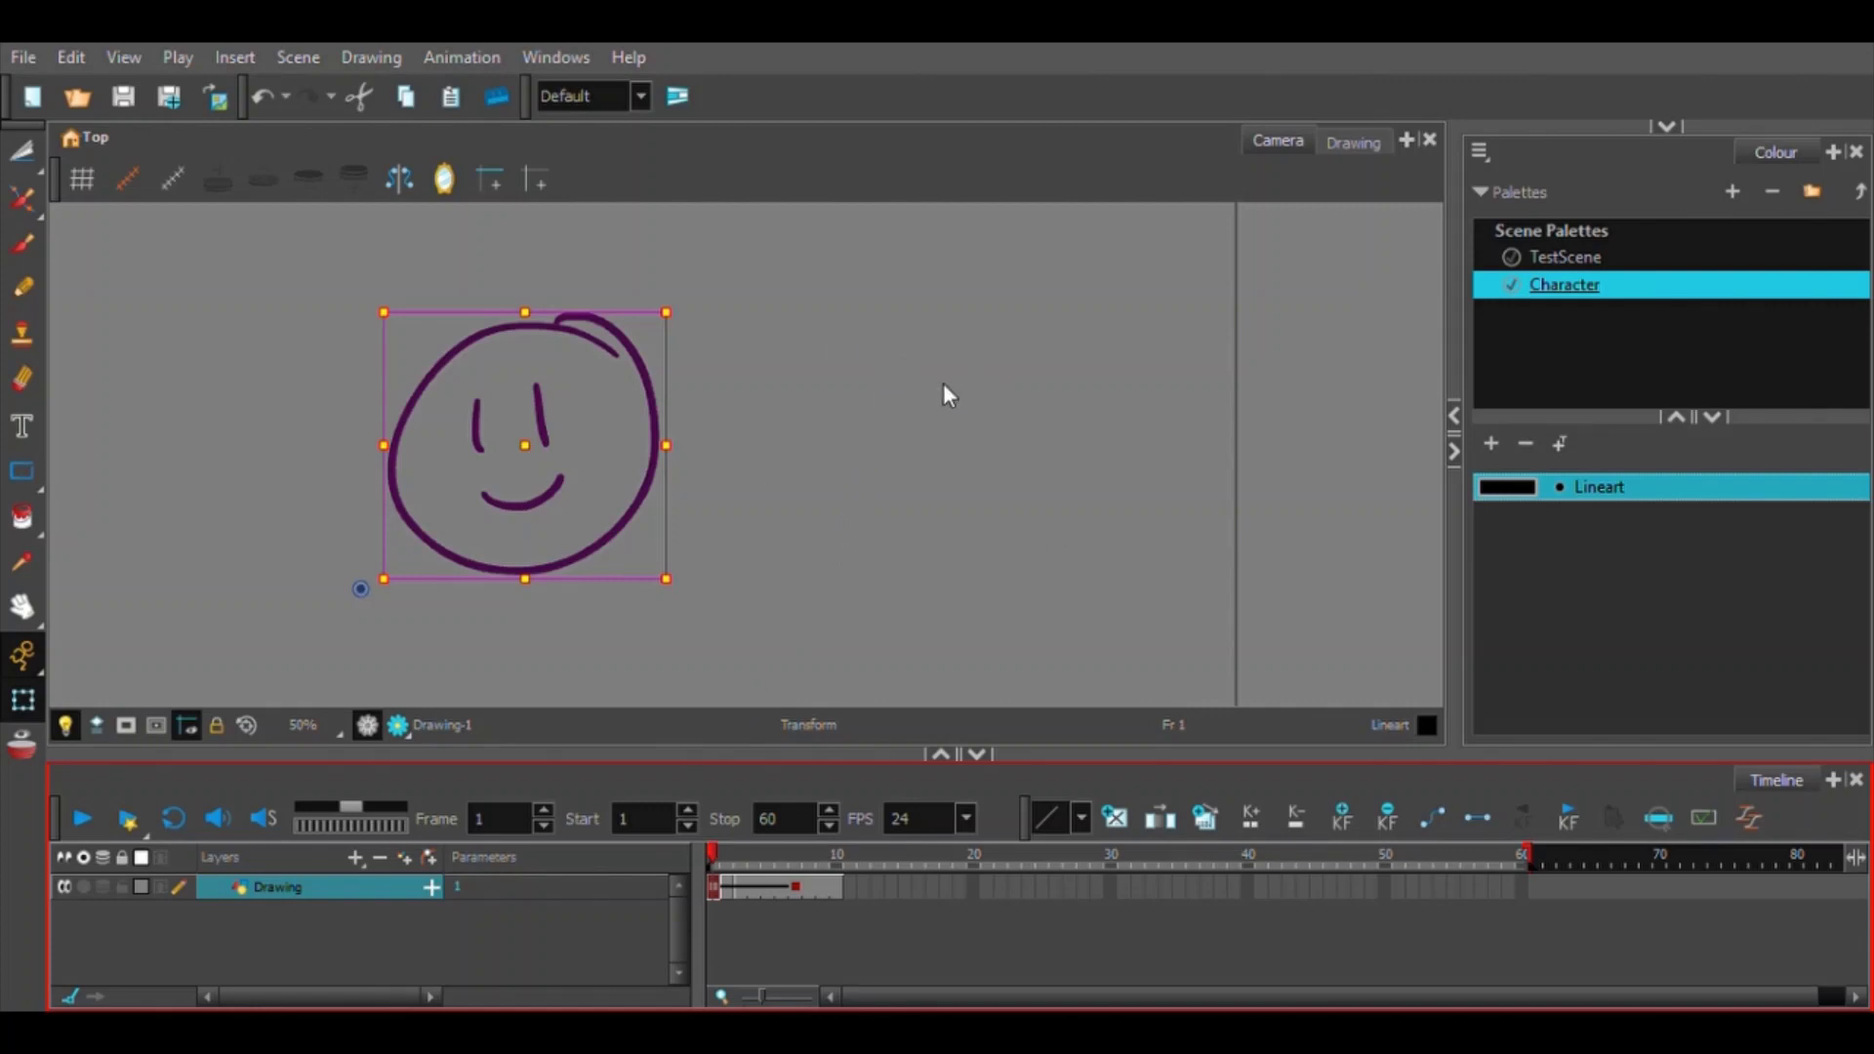
{"action": "mouse_move", "coordinate": [713, 852]}
{"action": "left_mouse_down"}
{"action": "mouse_move", "coordinate": [794, 855]}
{"action": "mouse_move", "coordinate": [709, 863]}
{"action": "mouse_move", "coordinate": [822, 879]}
{"action": "left_mouse_up"}
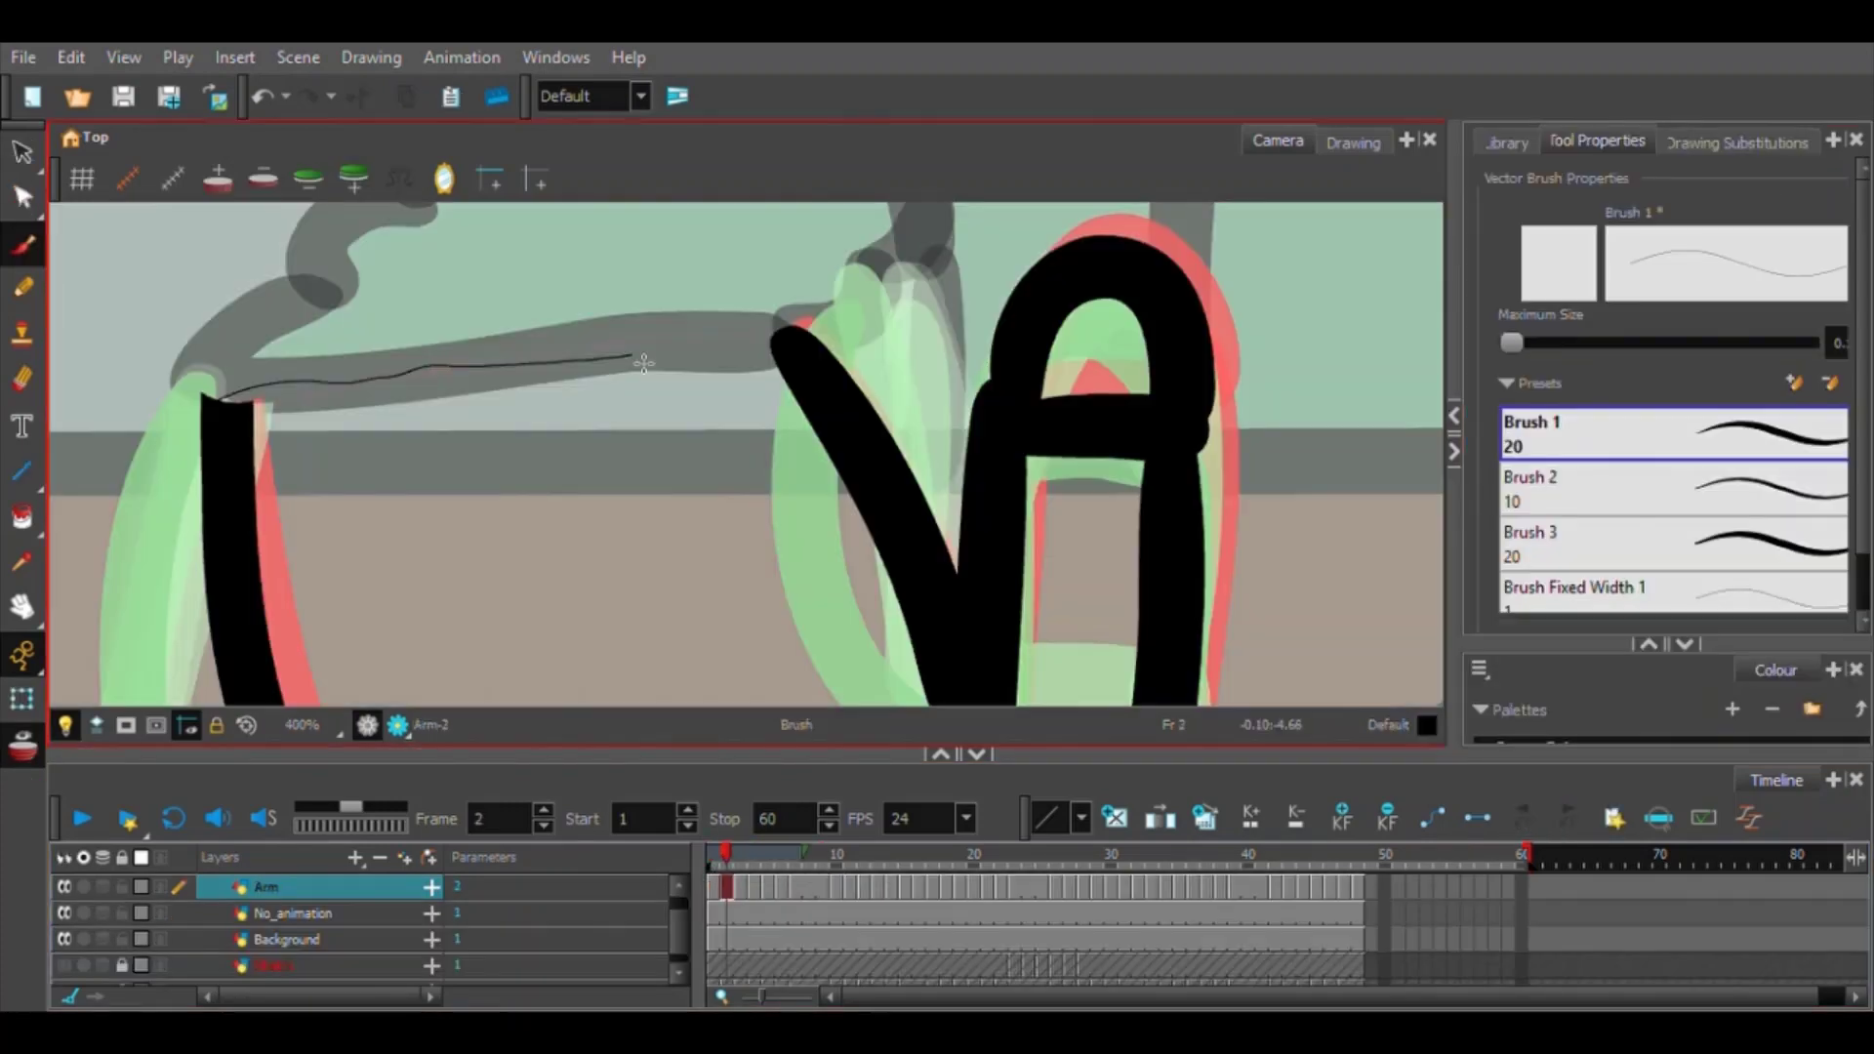
Close the hand outlines at the wrist with thin Brush 1 lines on the first frames of the Arm layer.
{"action": "left_click_drag", "start_coordinate": [127, 688], "coordinate": [200, 386]}
{"action": "scroll", "coordinate": [785, 485], "scroll_direction": "up", "scroll_amount": 3}
{"action": "scroll", "coordinate": [809, 417], "scroll_direction": "down", "scroll_amount": 2}
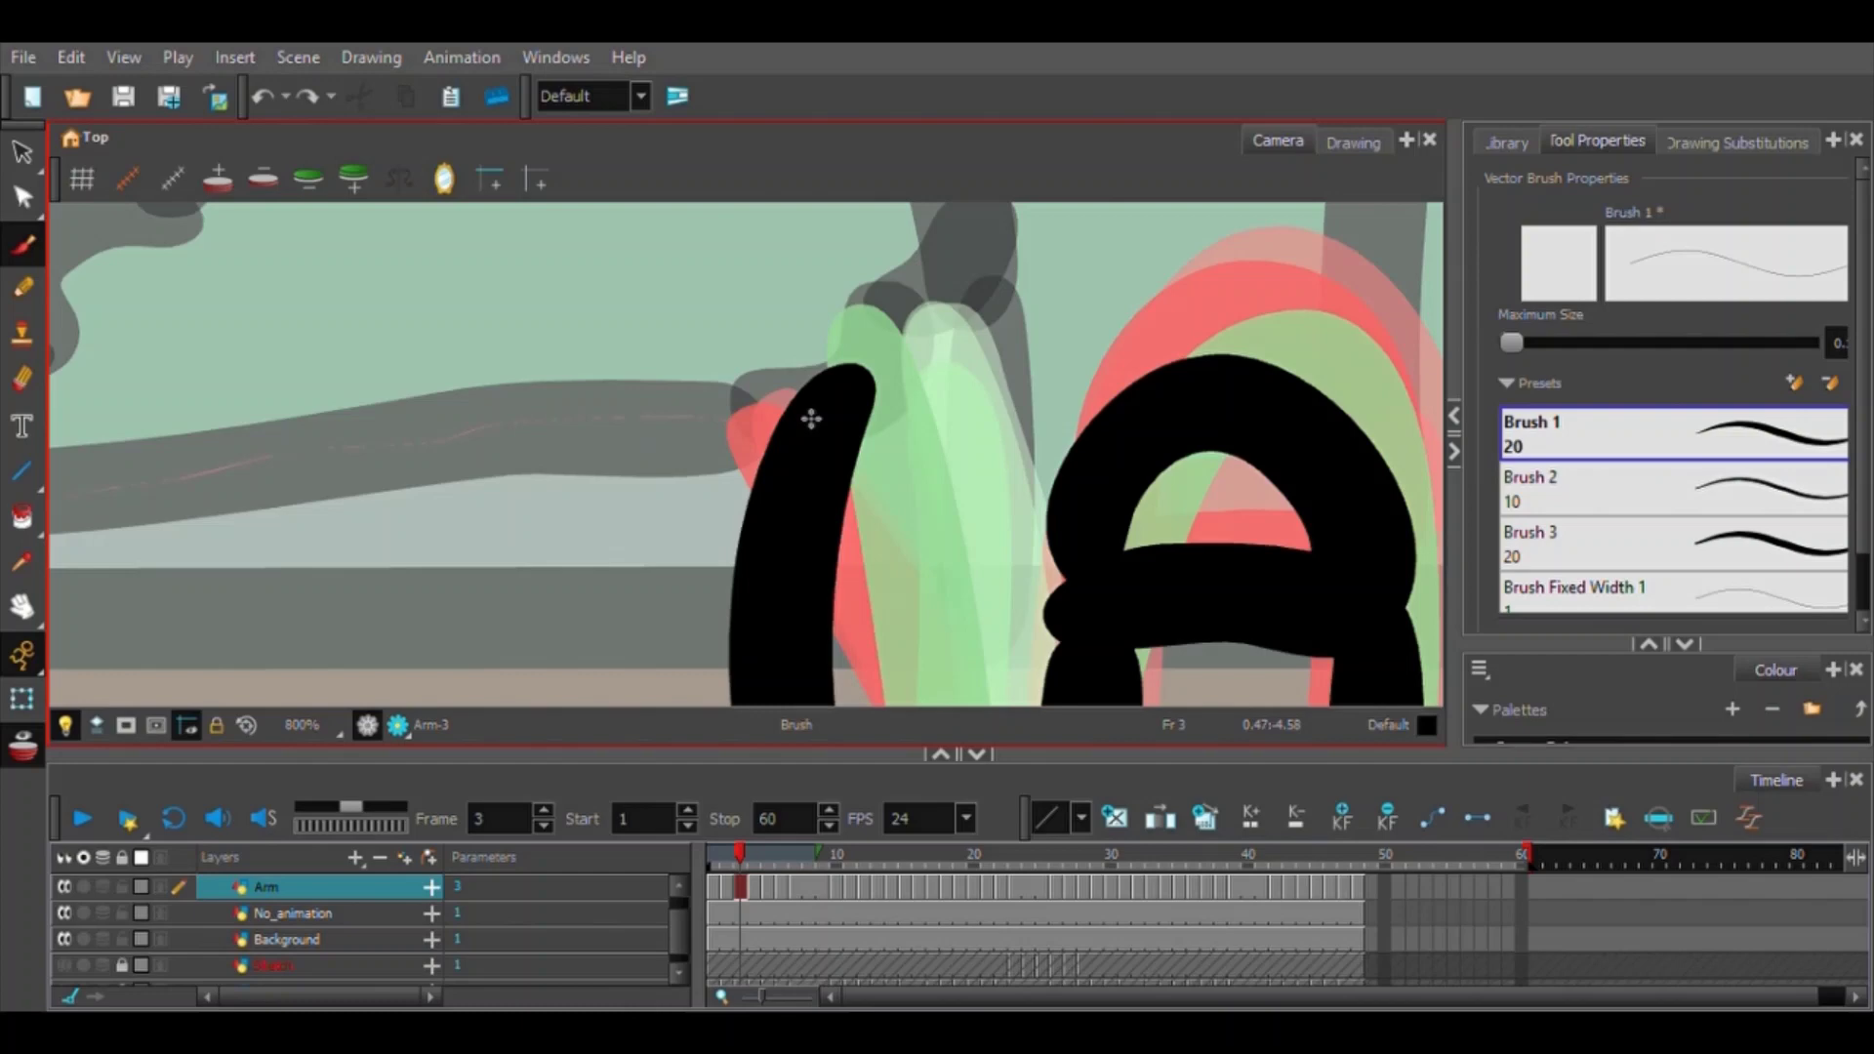
{"action": "left_click", "coordinate": [718, 886]}
{"action": "left_click", "coordinate": [714, 887]}
{"action": "left_click_drag", "start_coordinate": [243, 494], "coordinate": [469, 540]}
{"action": "left_click", "coordinate": [731, 890]}
{"action": "left_click_drag", "start_coordinate": [290, 549], "coordinate": [987, 459]}
{"action": "left_click", "coordinate": [742, 889]}
{"action": "left_click", "coordinate": [754, 889]}
{"action": "left_click_drag", "start_coordinate": [265, 516], "coordinate": [1049, 465]}
{"action": "left_click", "coordinate": [768, 889]}
{"action": "left_click_drag", "start_coordinate": [286, 547], "coordinate": [301, 554]}
Fill the hand, thumb and finger with the Skin colour on the Arm layer, frame by frame through frame 7.
{"action": "key", "text": "comma"}
{"action": "key", "text": "comma"}
{"action": "key", "text": "comma"}
{"action": "key", "text": "comma"}
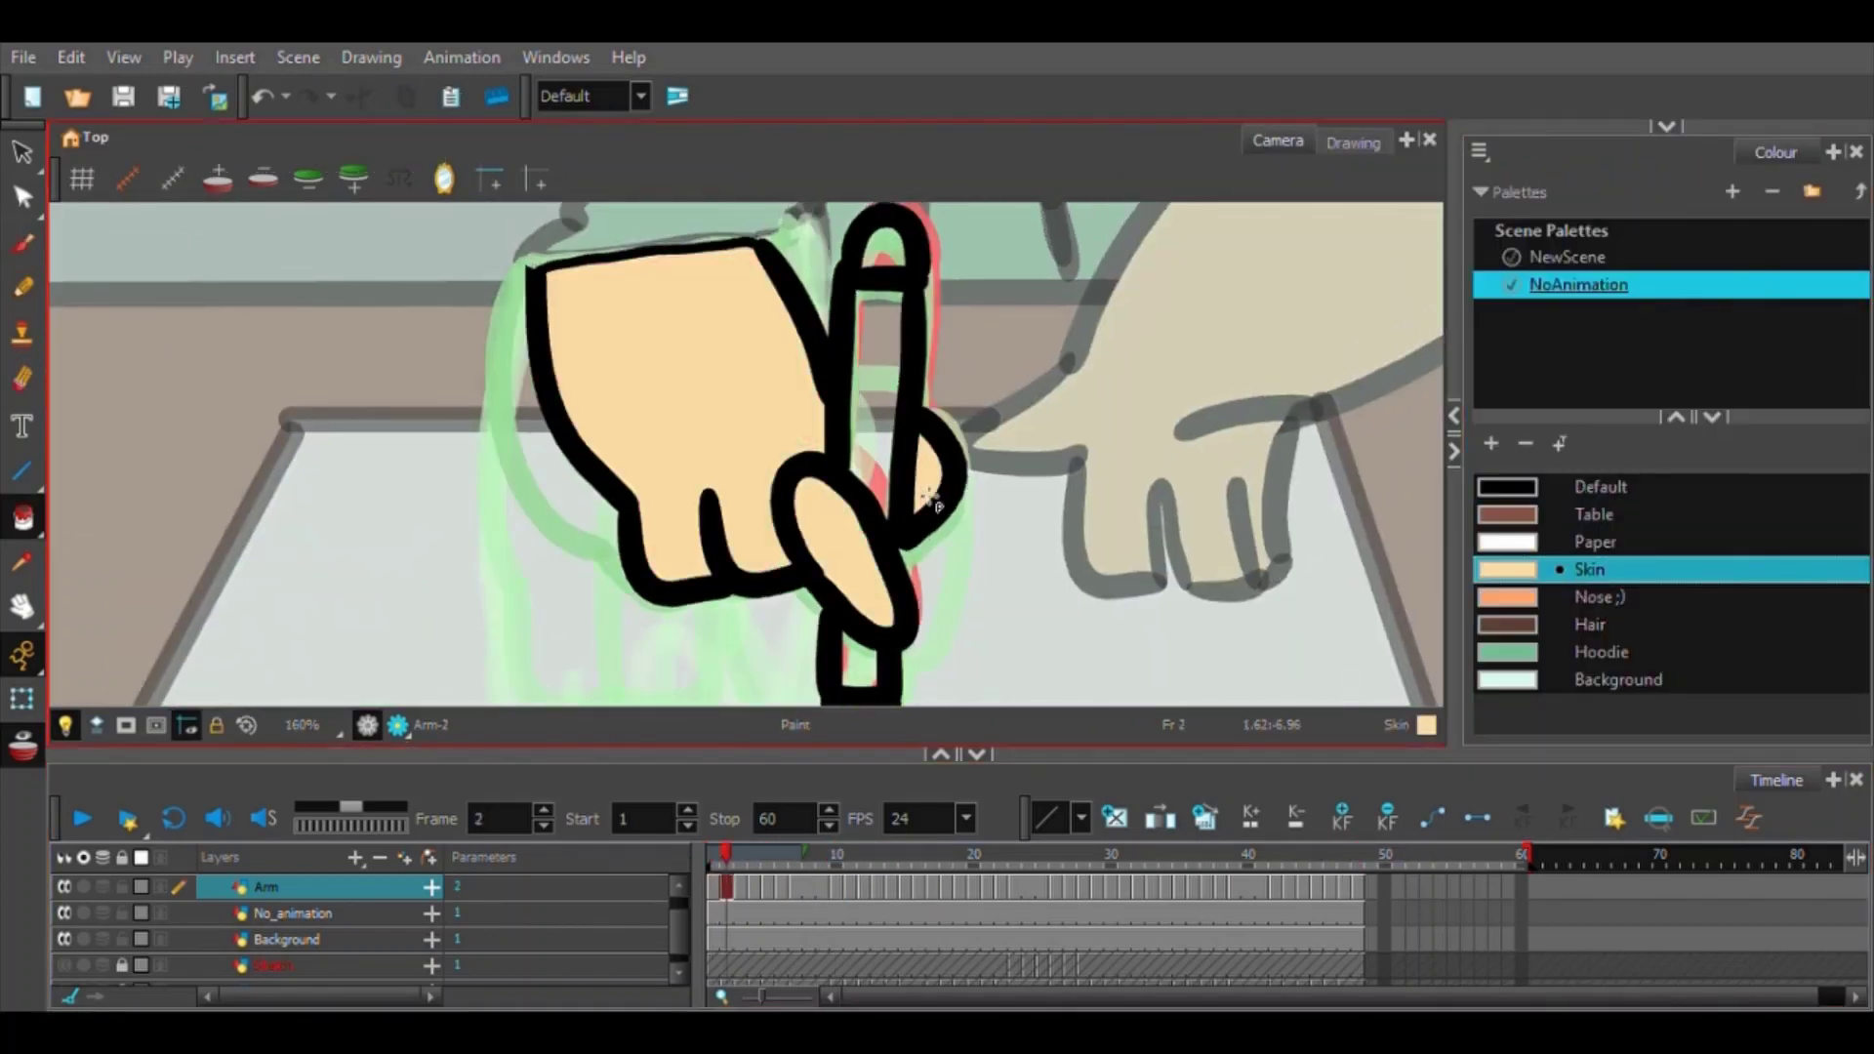
{"action": "left_click", "coordinate": [740, 889]}
{"action": "left_click", "coordinate": [755, 889]}
{"action": "left_click", "coordinate": [683, 410]}
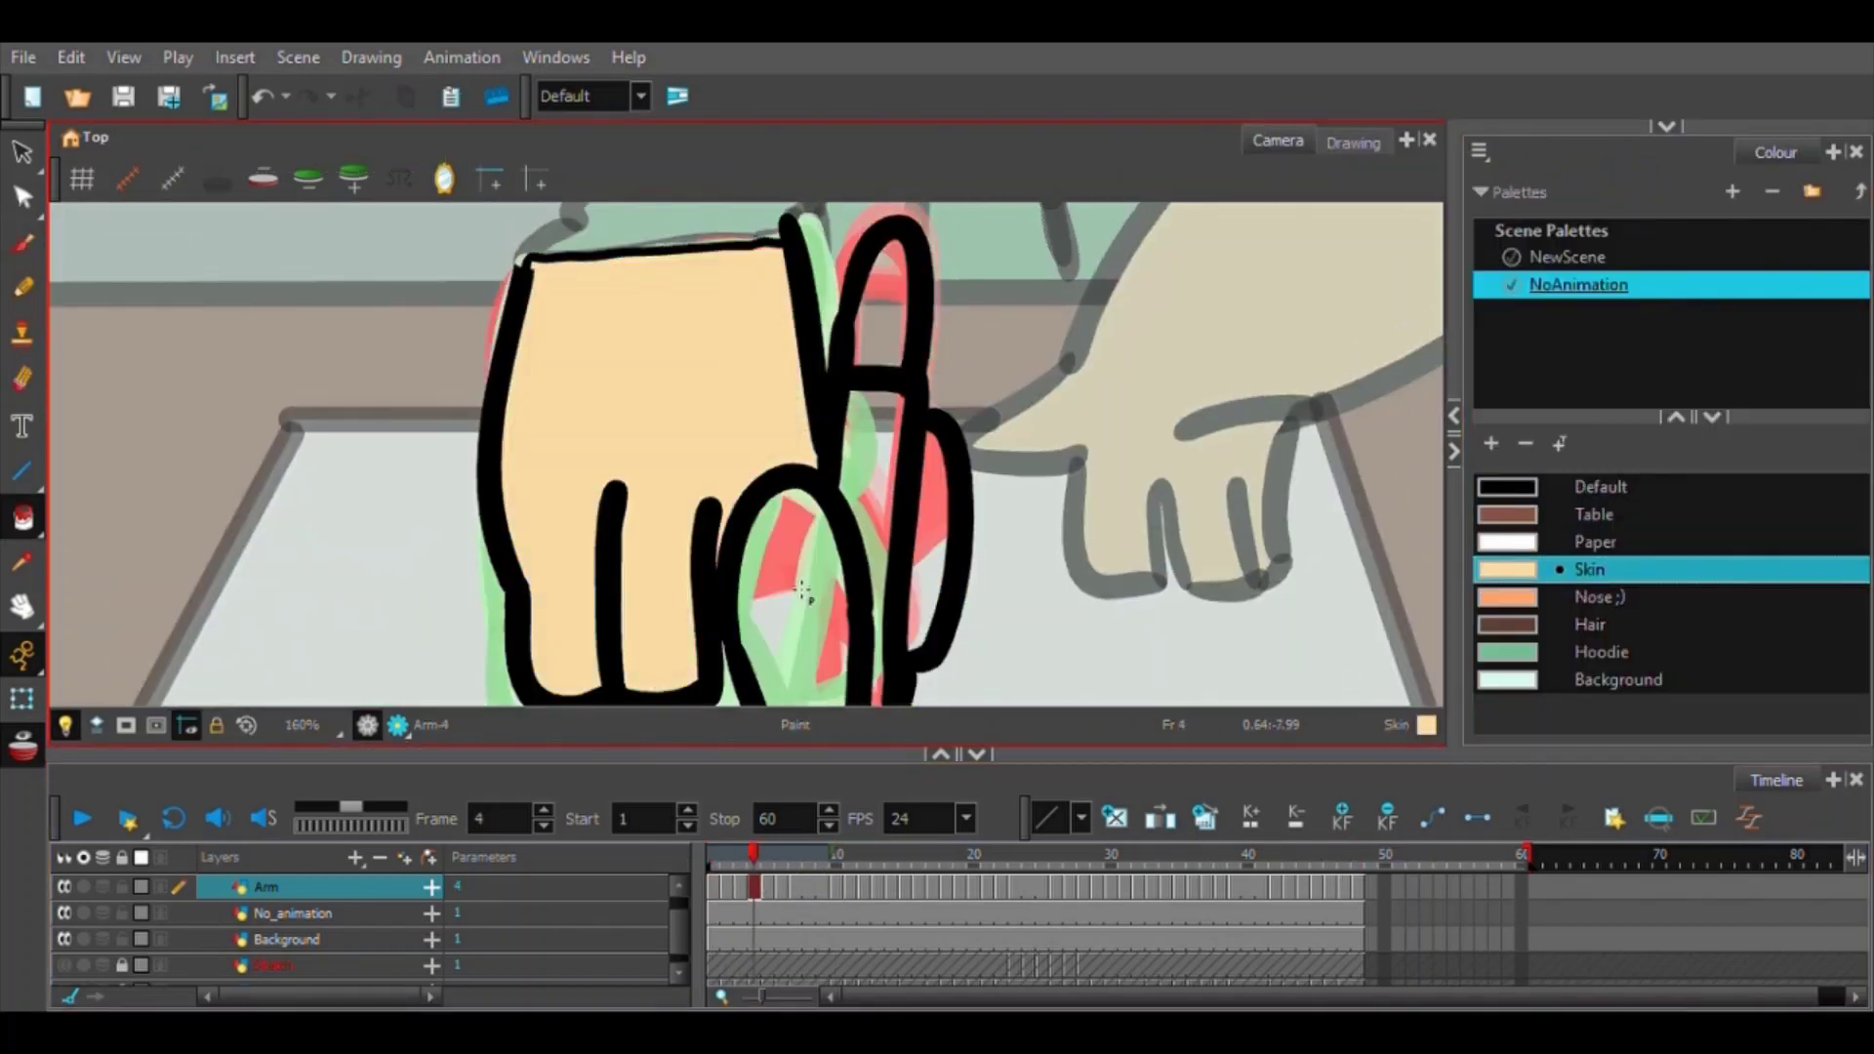
{"action": "left_click", "coordinate": [807, 593]}
{"action": "left_click", "coordinate": [770, 896]}
{"action": "left_click", "coordinate": [782, 891]}
{"action": "left_click", "coordinate": [796, 891]}
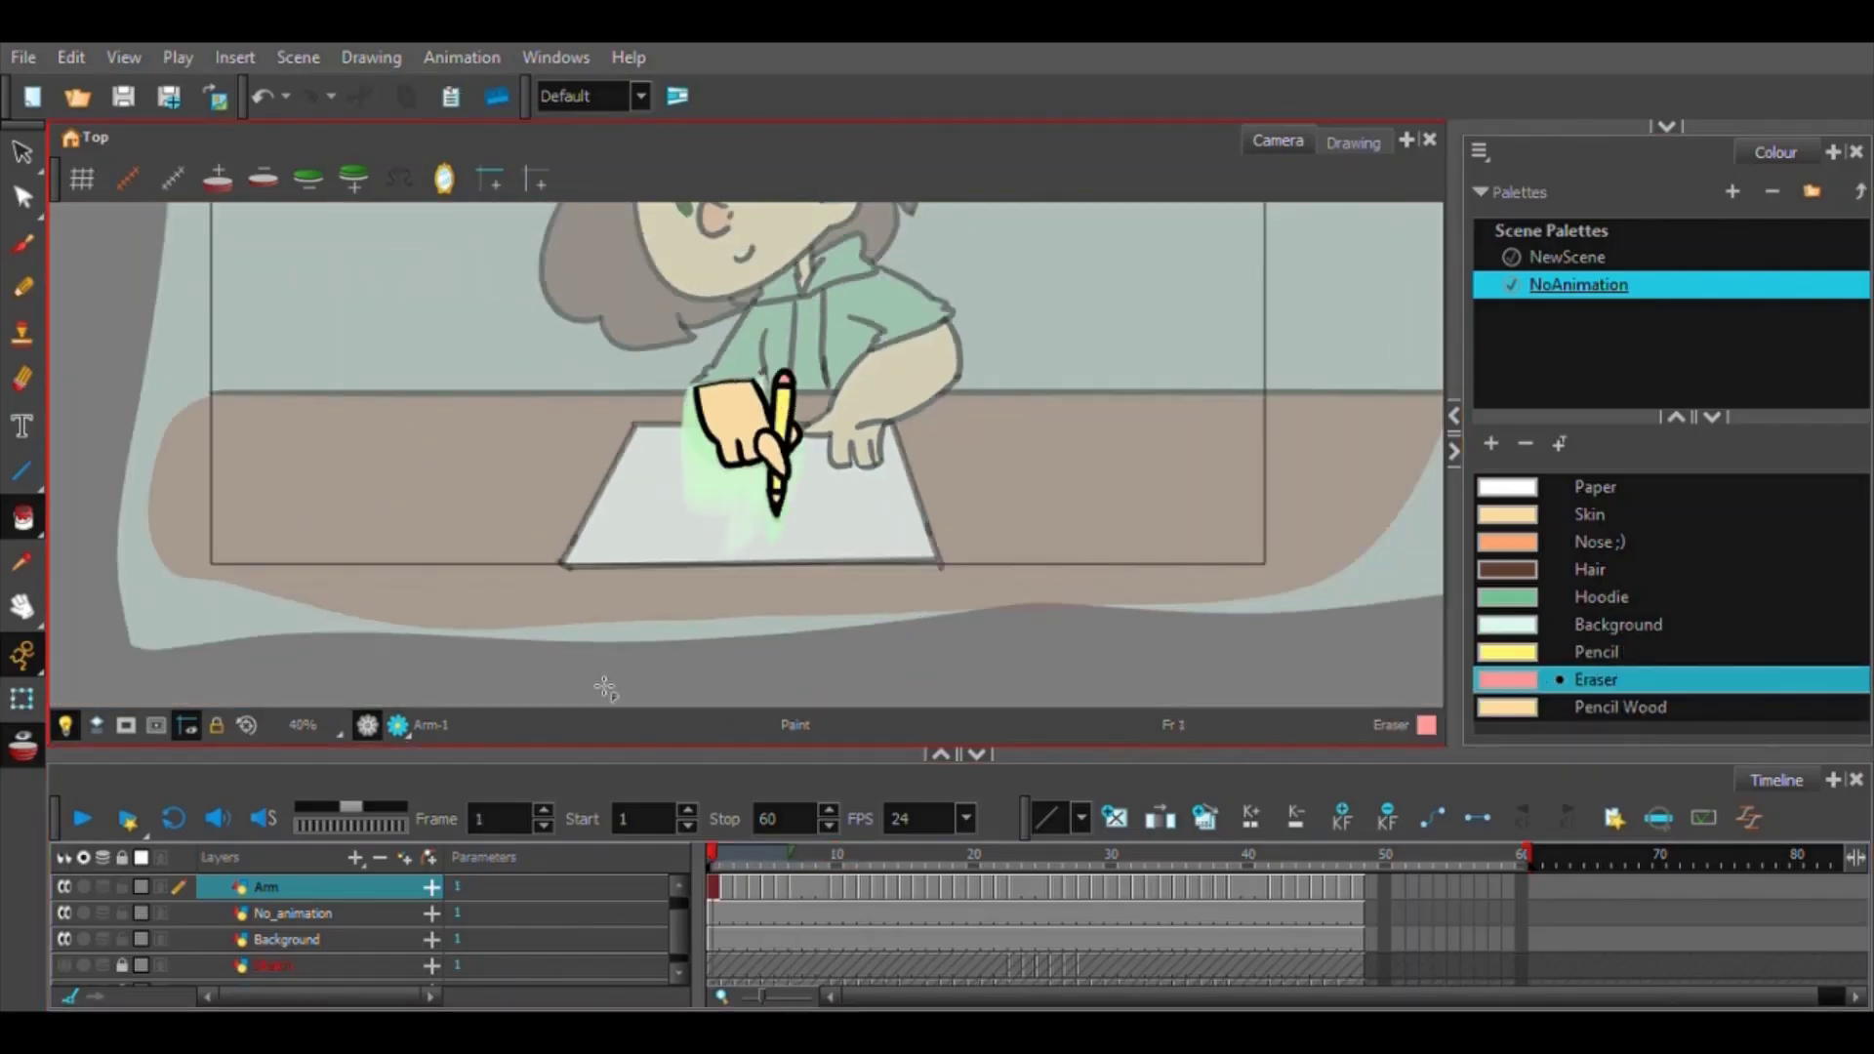
Set the playback stop to frame 48 and play the scene in a loop from frame 1.
{"action": "left_click", "coordinate": [82, 818]}
{"action": "left_click_drag", "start_coordinate": [1490, 861], "coordinate": [1365, 860]}
{"action": "left_click", "coordinate": [714, 859]}
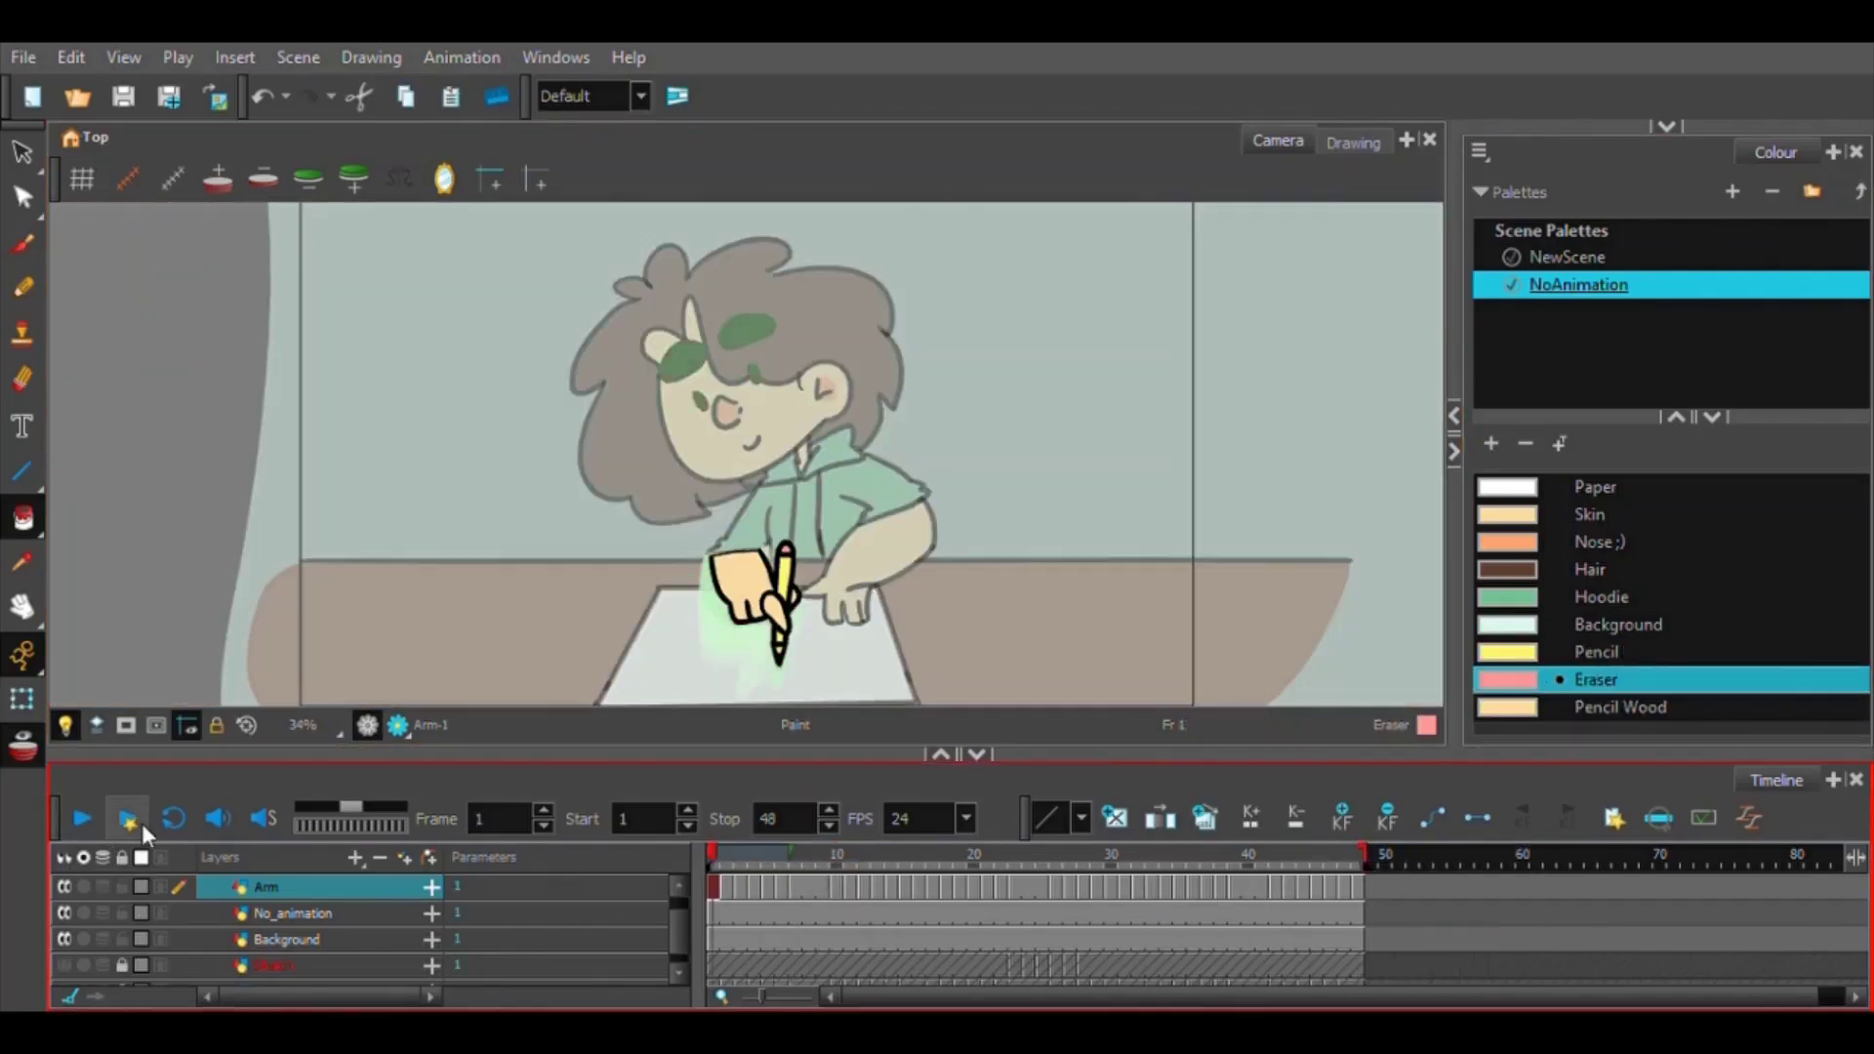
{"action": "left_click", "coordinate": [174, 818]}
{"action": "left_click", "coordinate": [84, 819]}
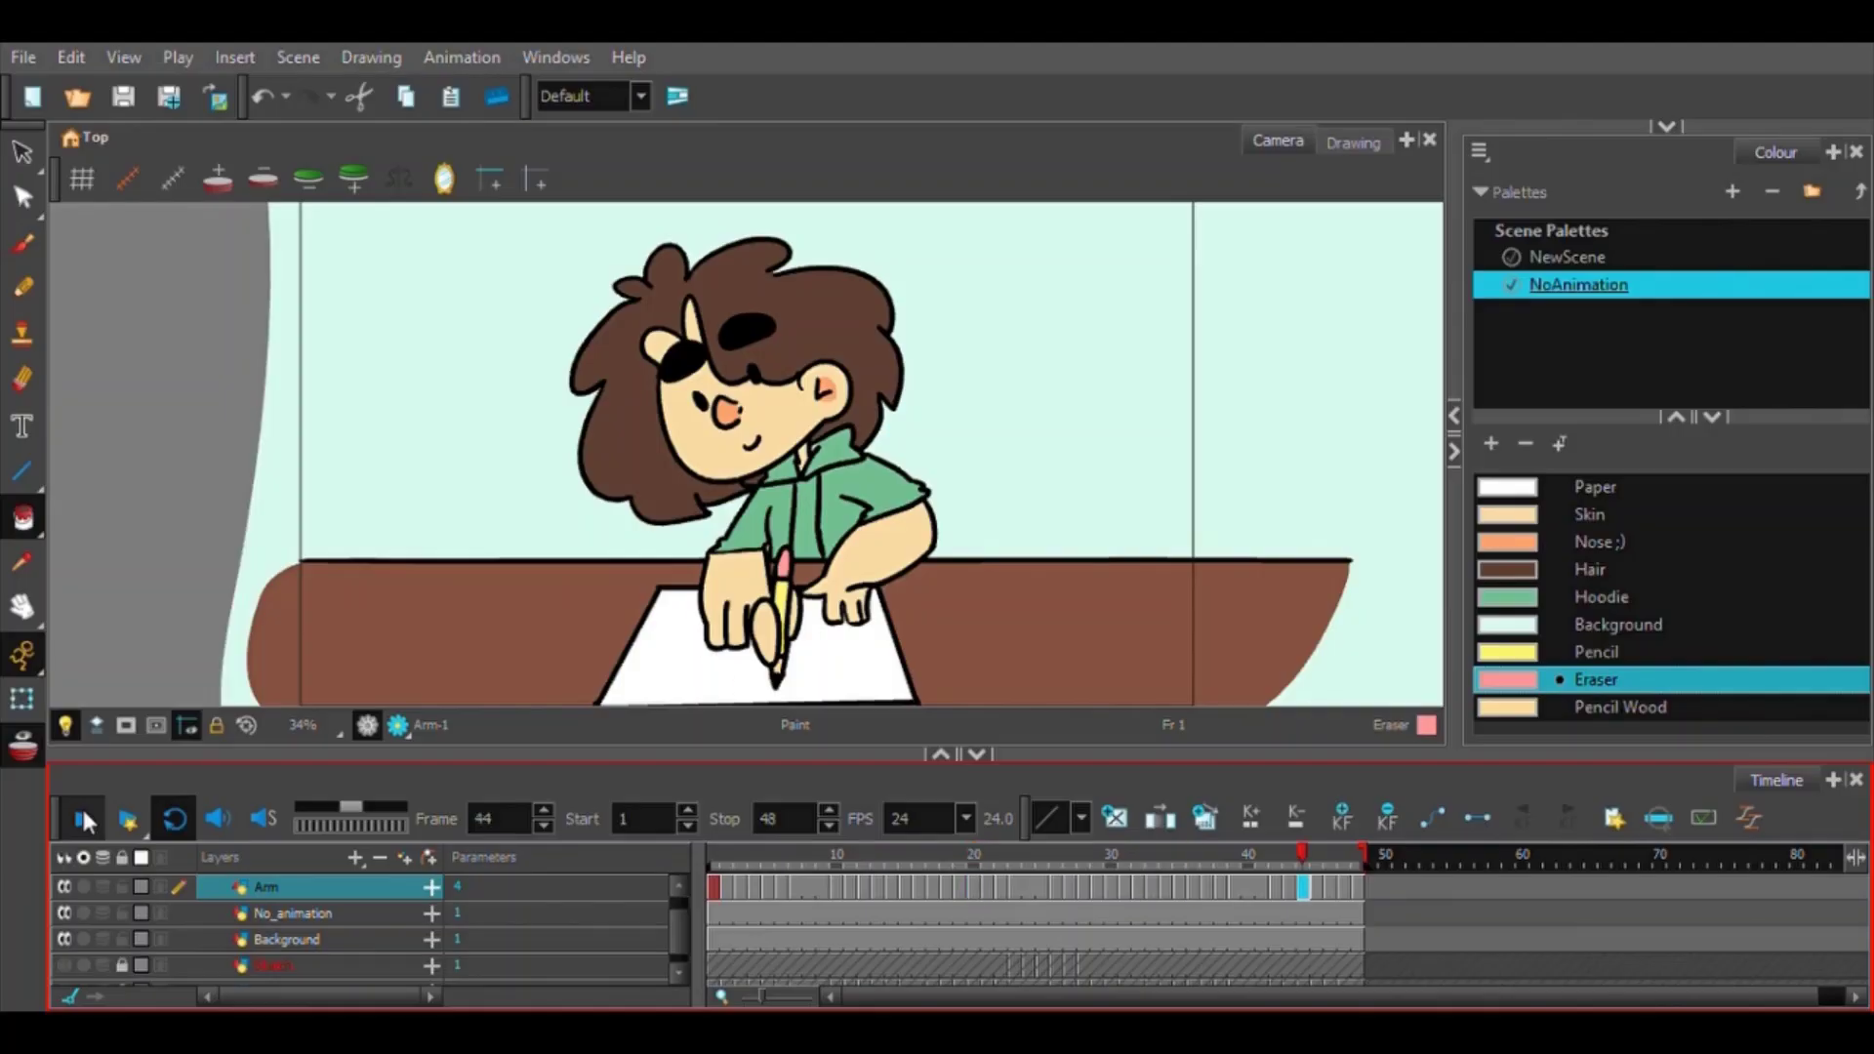
{"action": "left_click", "coordinate": [177, 814]}
{"action": "left_click", "coordinate": [84, 821]}
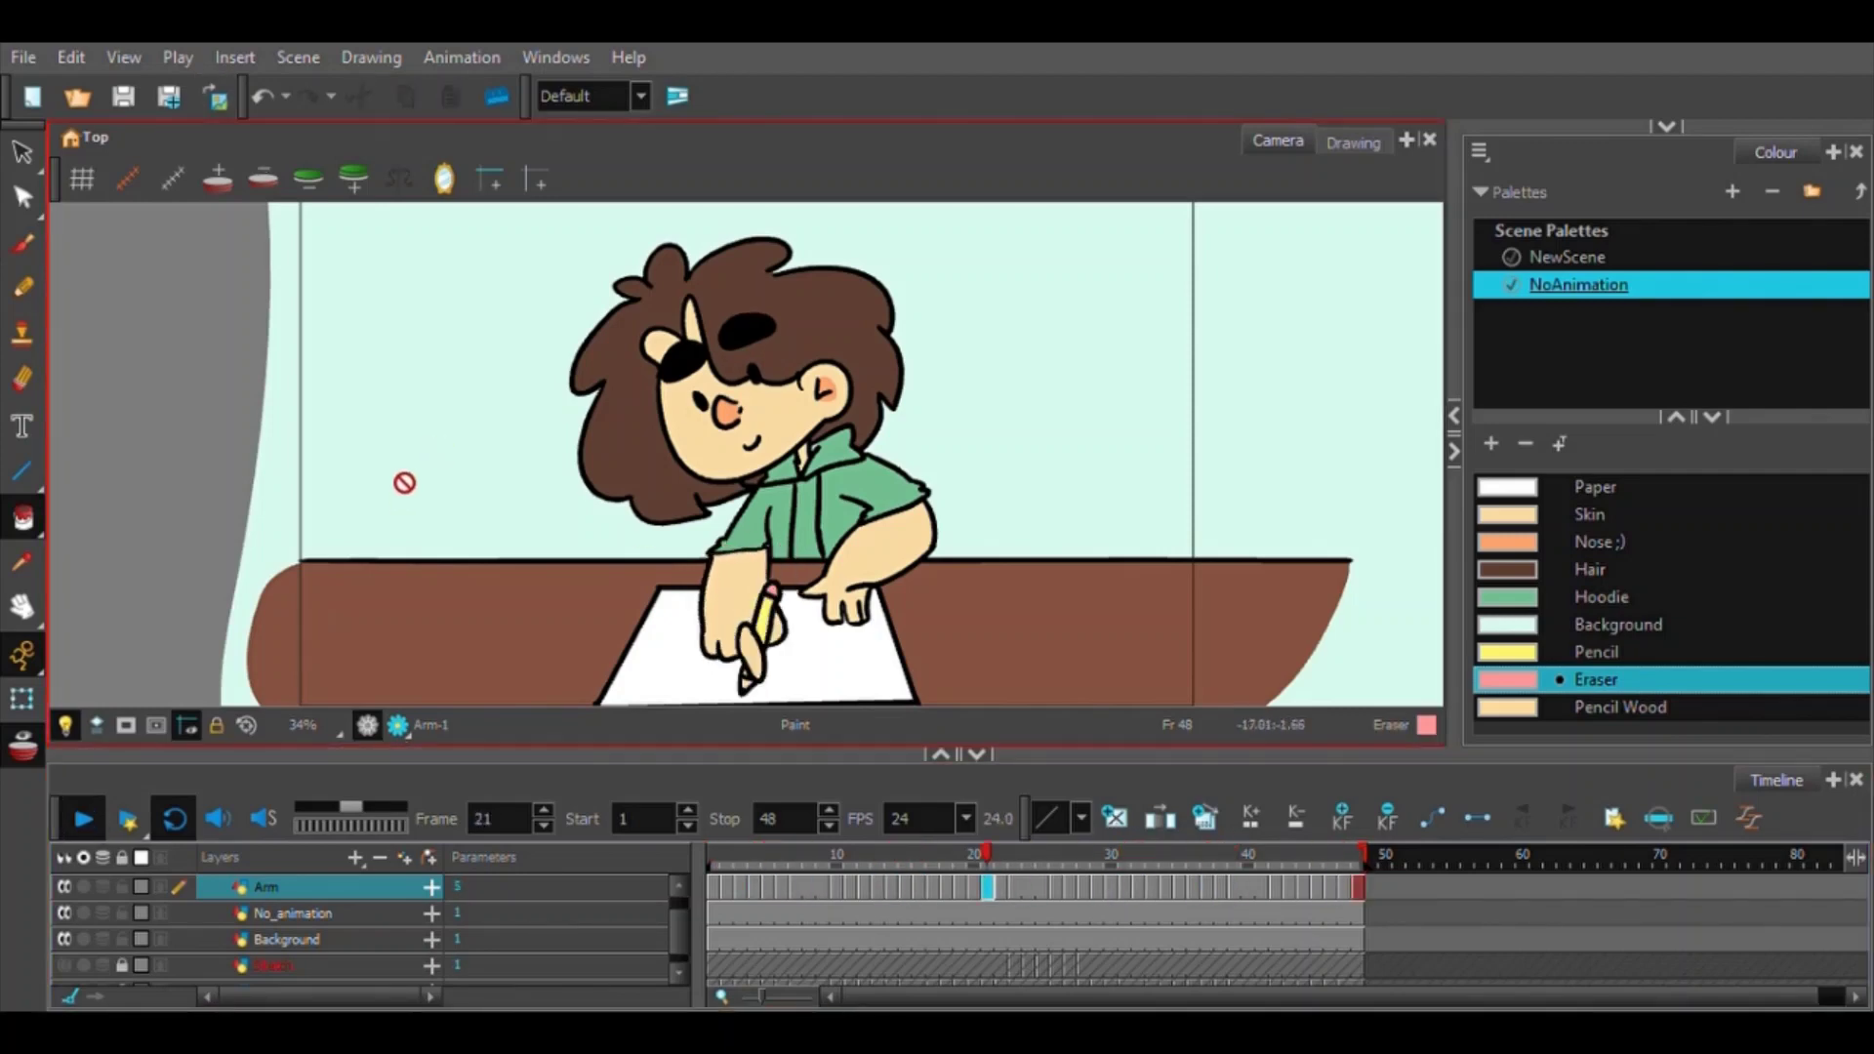
Play back the scene and check individual frames of the Arm layer.
{"action": "scroll", "coordinate": [289, 560], "scroll_direction": "down", "scroll_amount": 3}
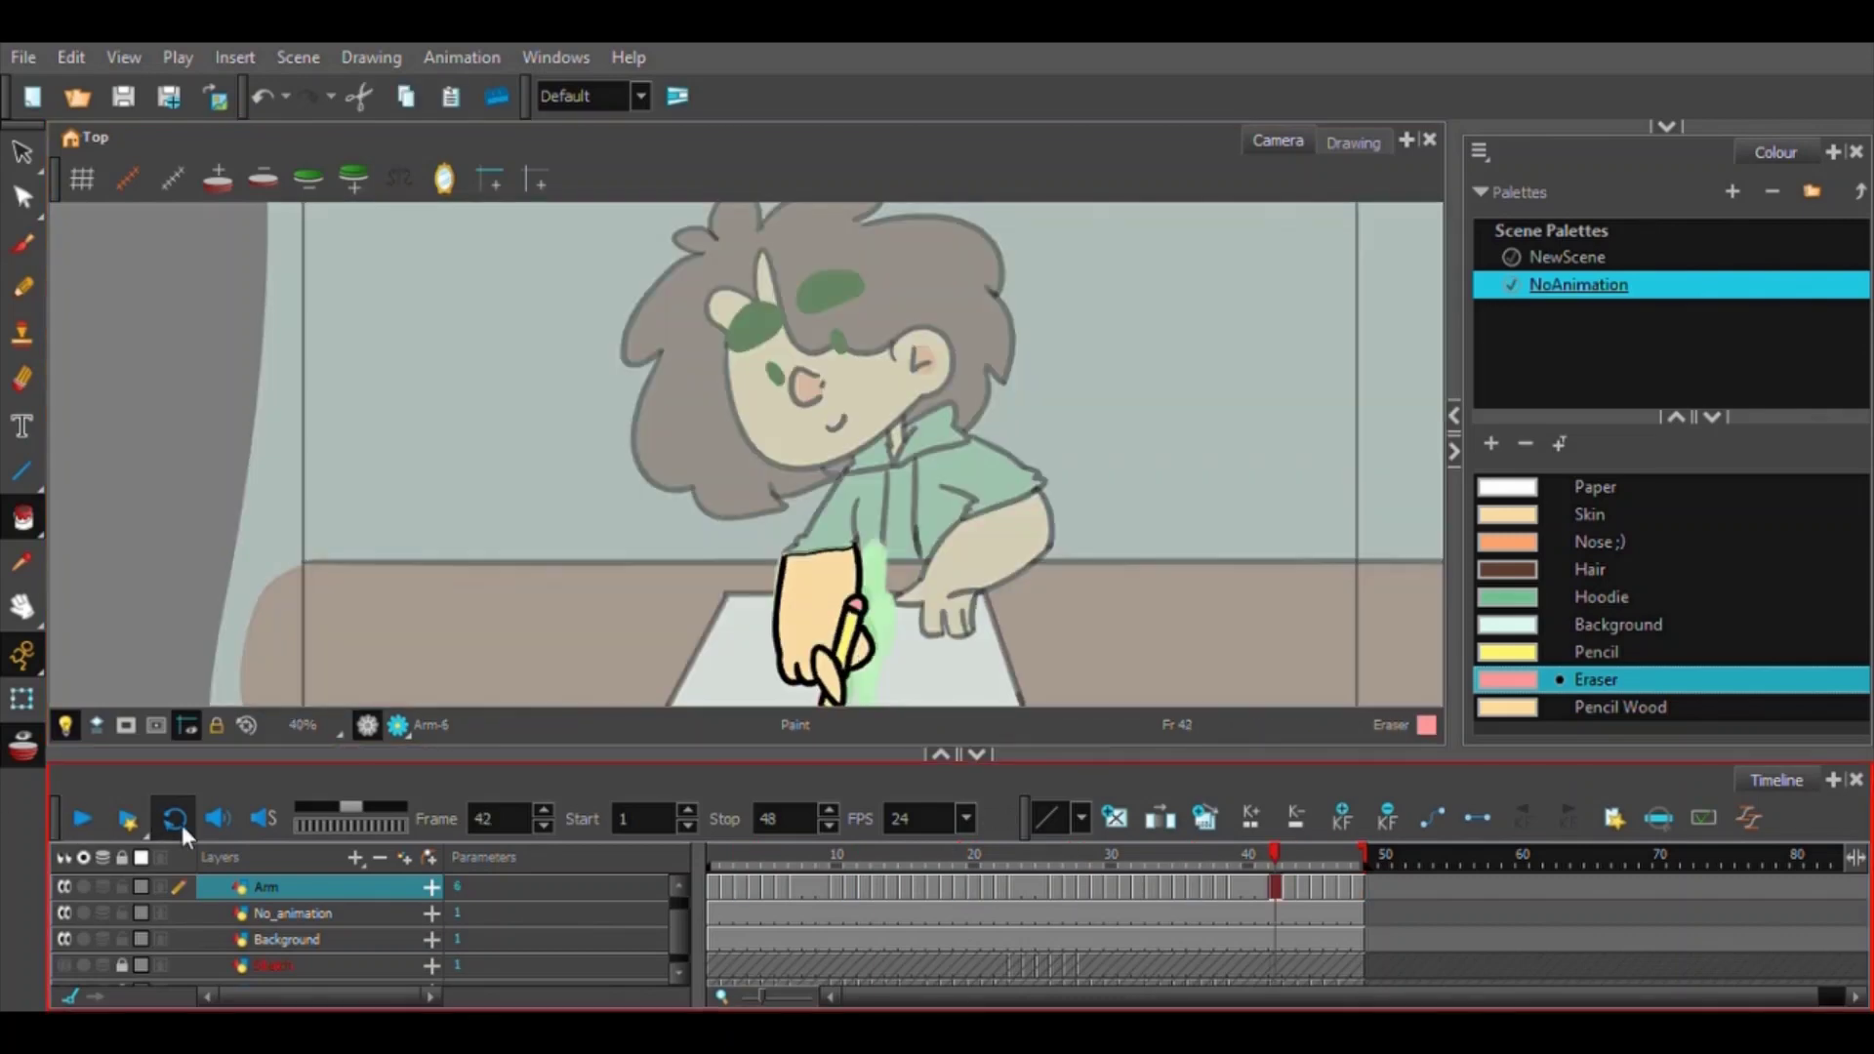
{"action": "left_click", "coordinate": [567, 532]}
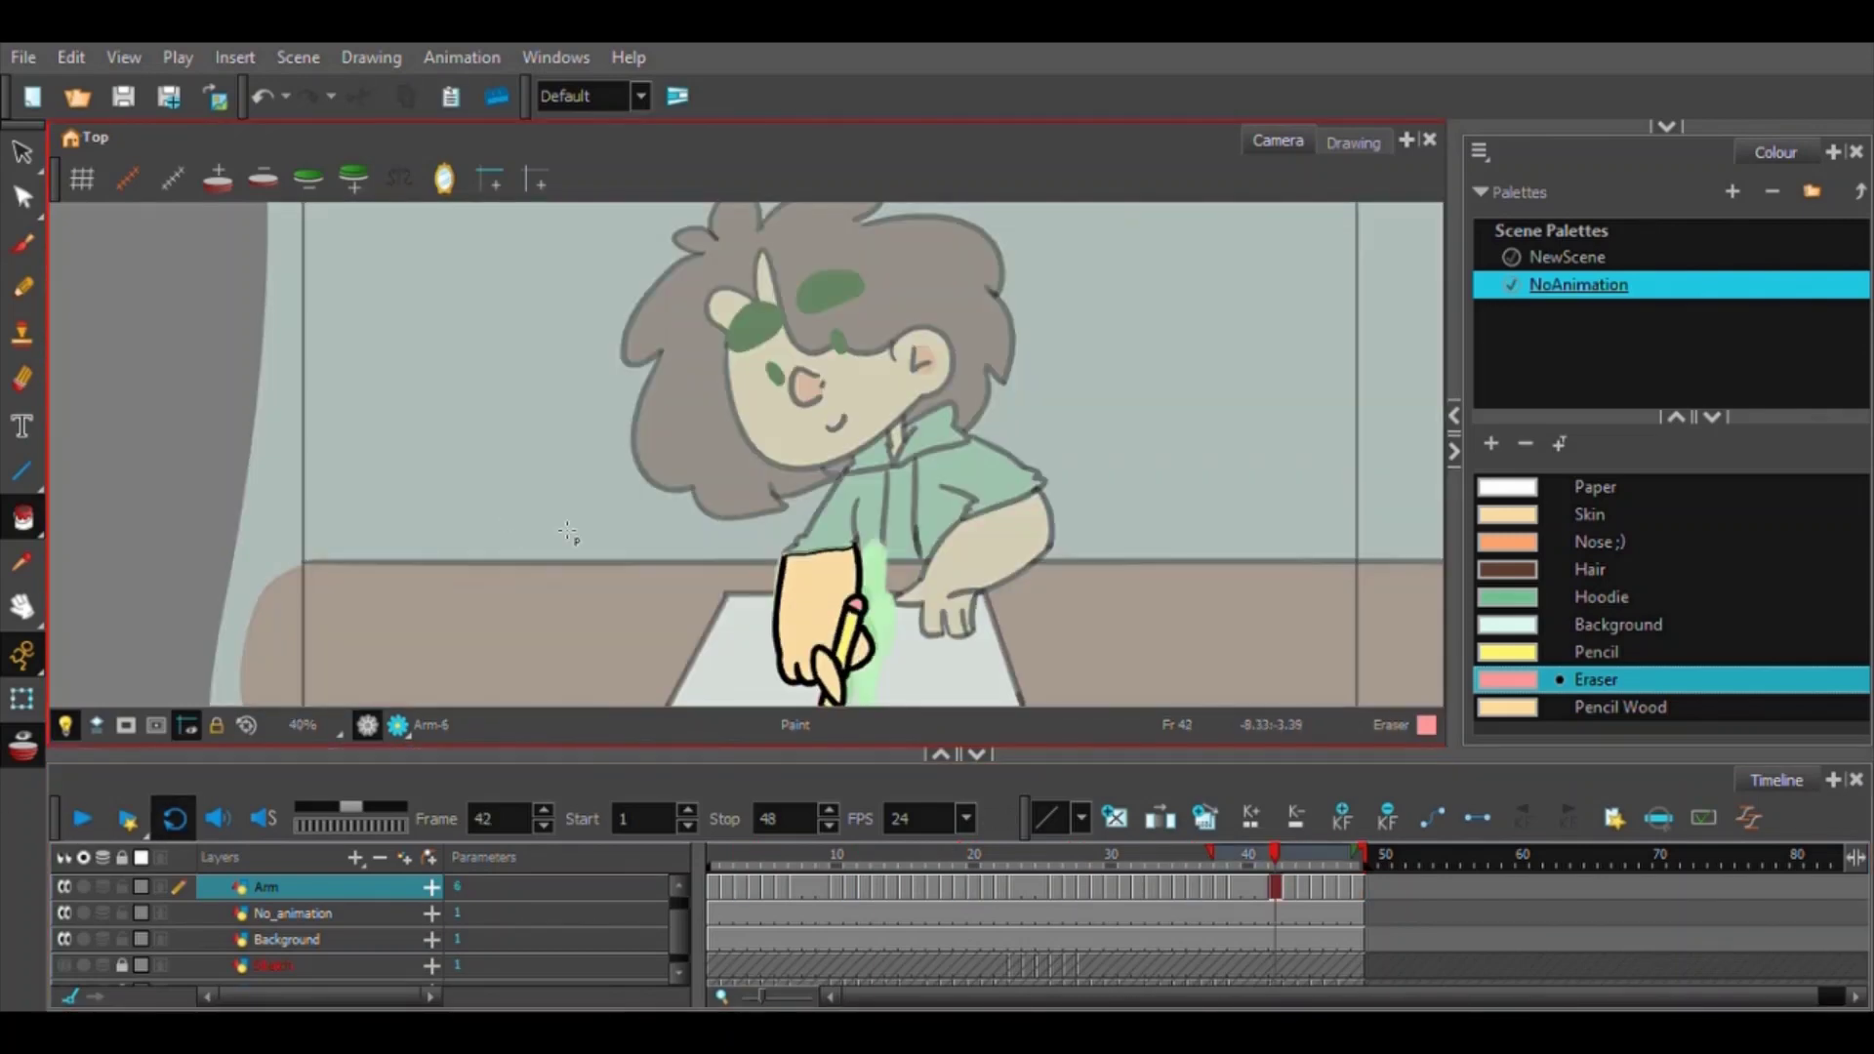
{"action": "left_click", "coordinate": [1016, 939]}
{"action": "left_click", "coordinate": [80, 822]}
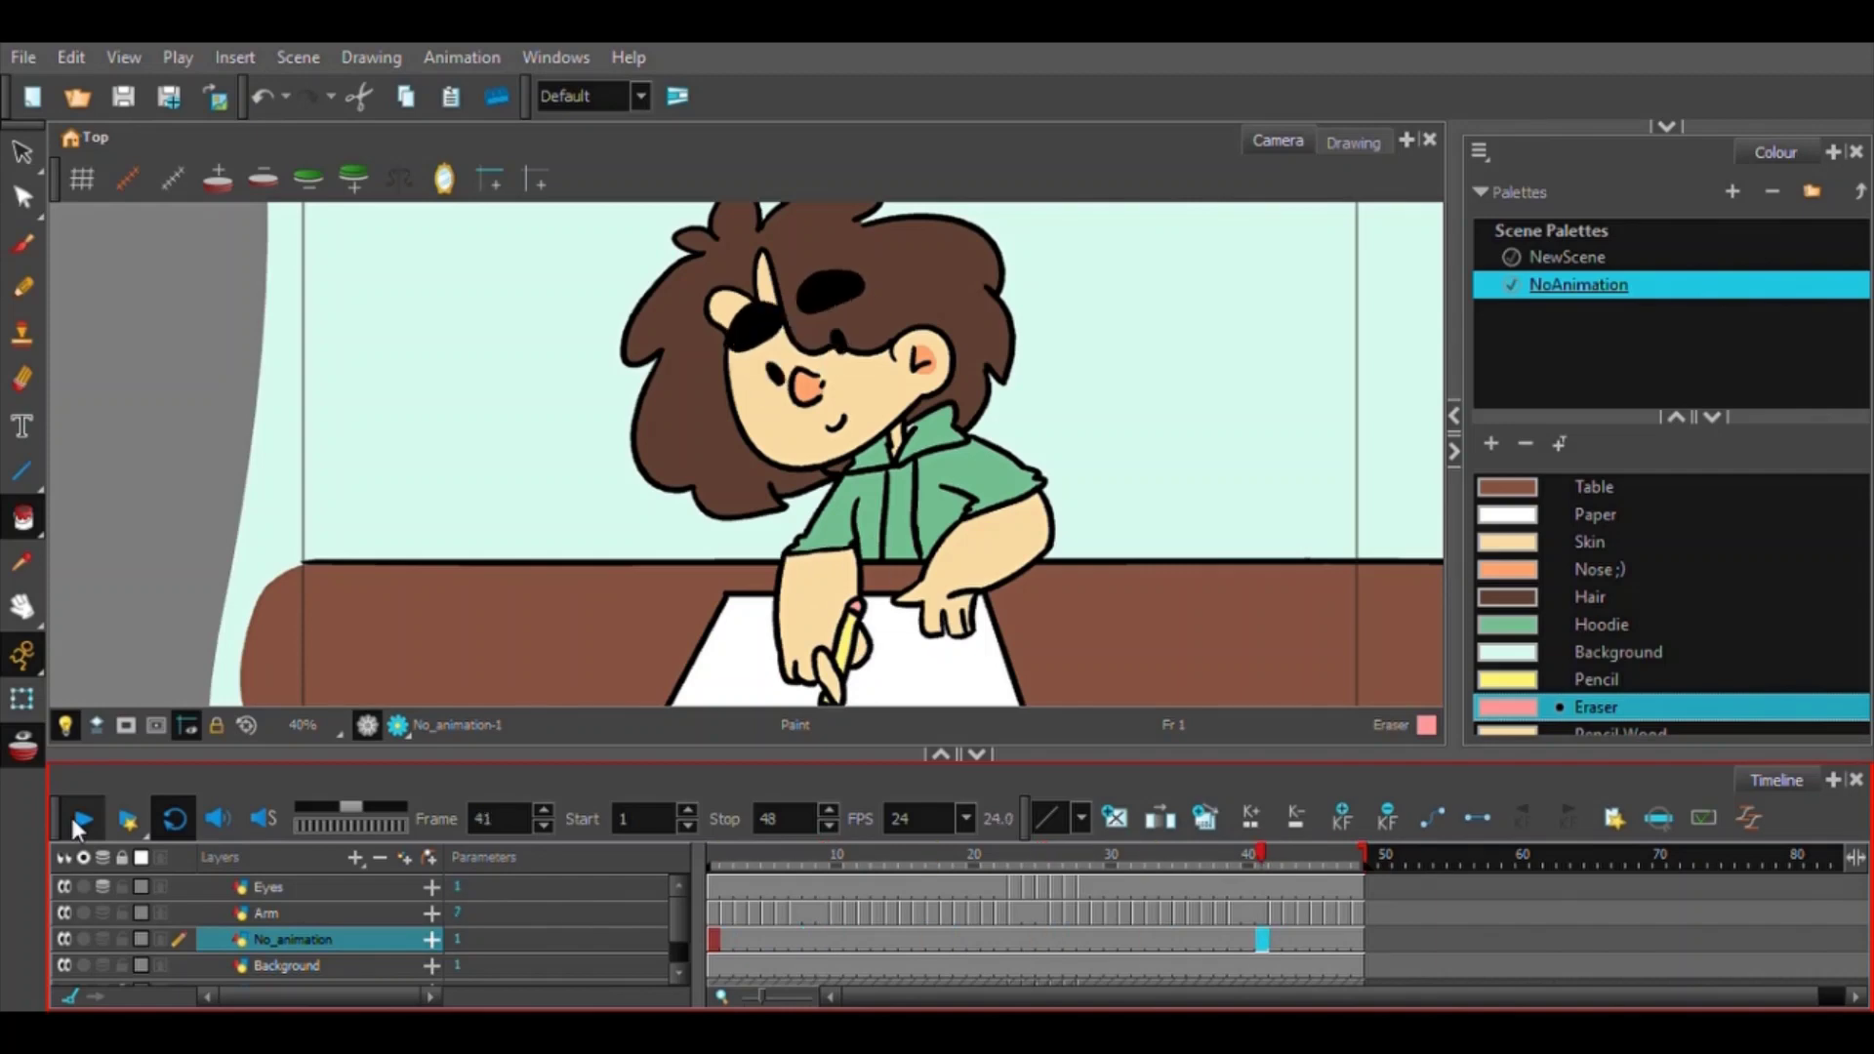
{"action": "left_click", "coordinate": [1357, 910]}
{"action": "key", "text": "period"}
{"action": "left_click", "coordinate": [812, 915]}
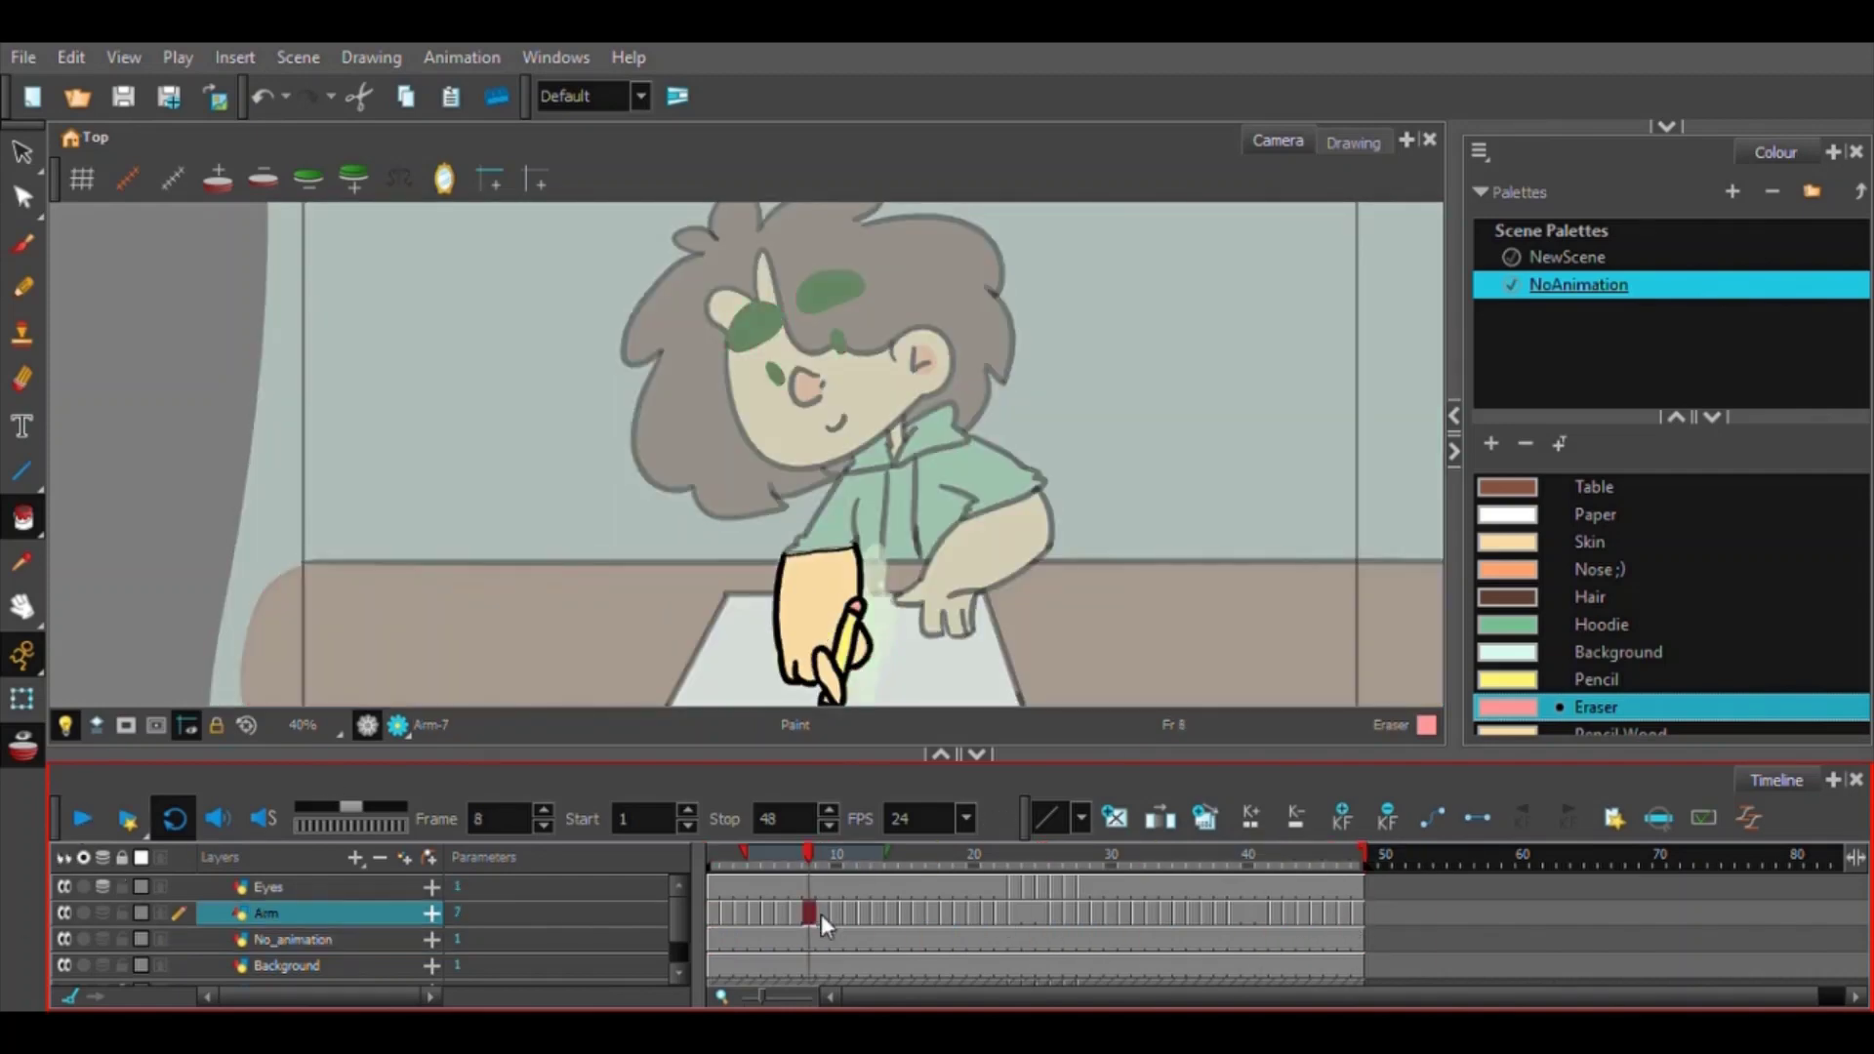
{"action": "left_click", "coordinate": [906, 855]}
{"action": "left_click_drag", "start_coordinate": [932, 880], "coordinate": [633, 956]}
Unlock the two red sketch layers below Background and delete them.
{"action": "scroll", "coordinate": [206, 941], "scroll_direction": "down", "scroll_amount": 1}
{"action": "left_click", "coordinate": [241, 947]}
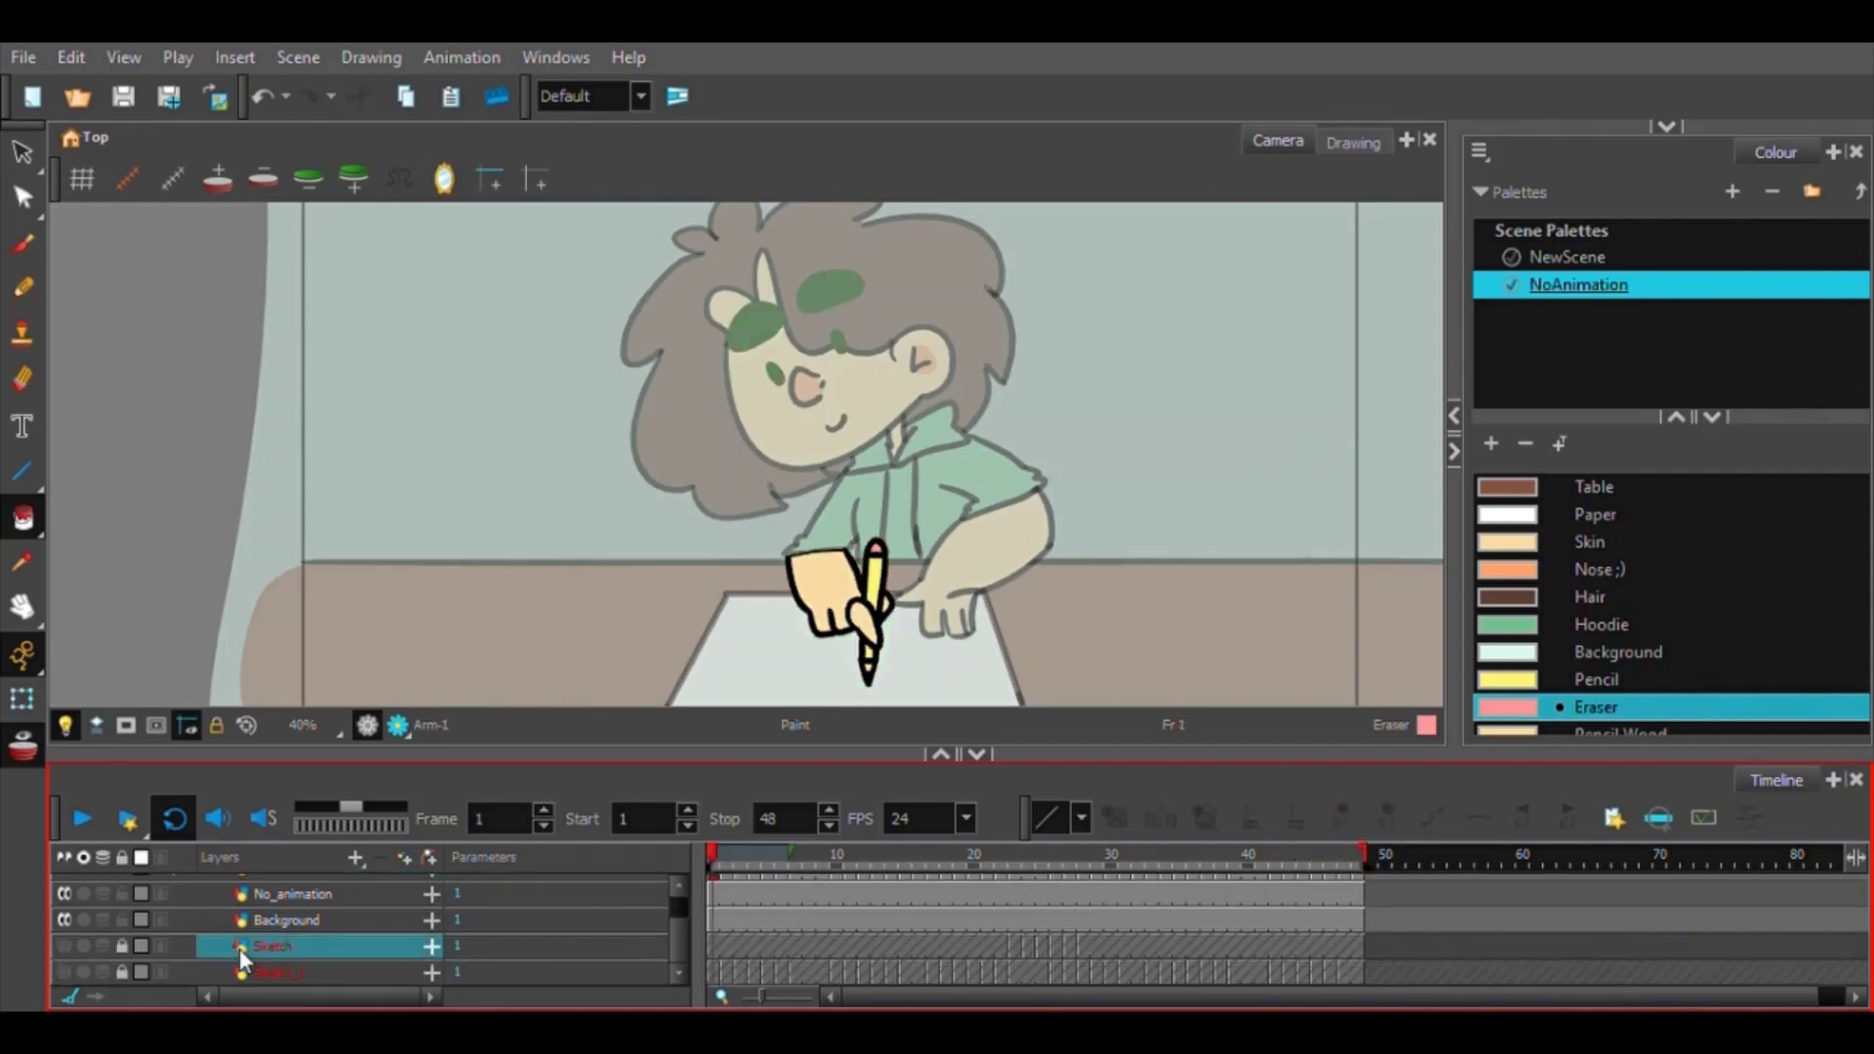
{"action": "left_click", "coordinate": [122, 946]}
{"action": "left_click", "coordinate": [122, 972]}
{"action": "left_click", "coordinate": [278, 972], "text": "shift"}
{"action": "key", "text": "Delete"}
Play back the fully coloured scene without the sketch layers.
{"action": "left_click", "coordinate": [625, 939]}
{"action": "left_click", "coordinate": [899, 939]}
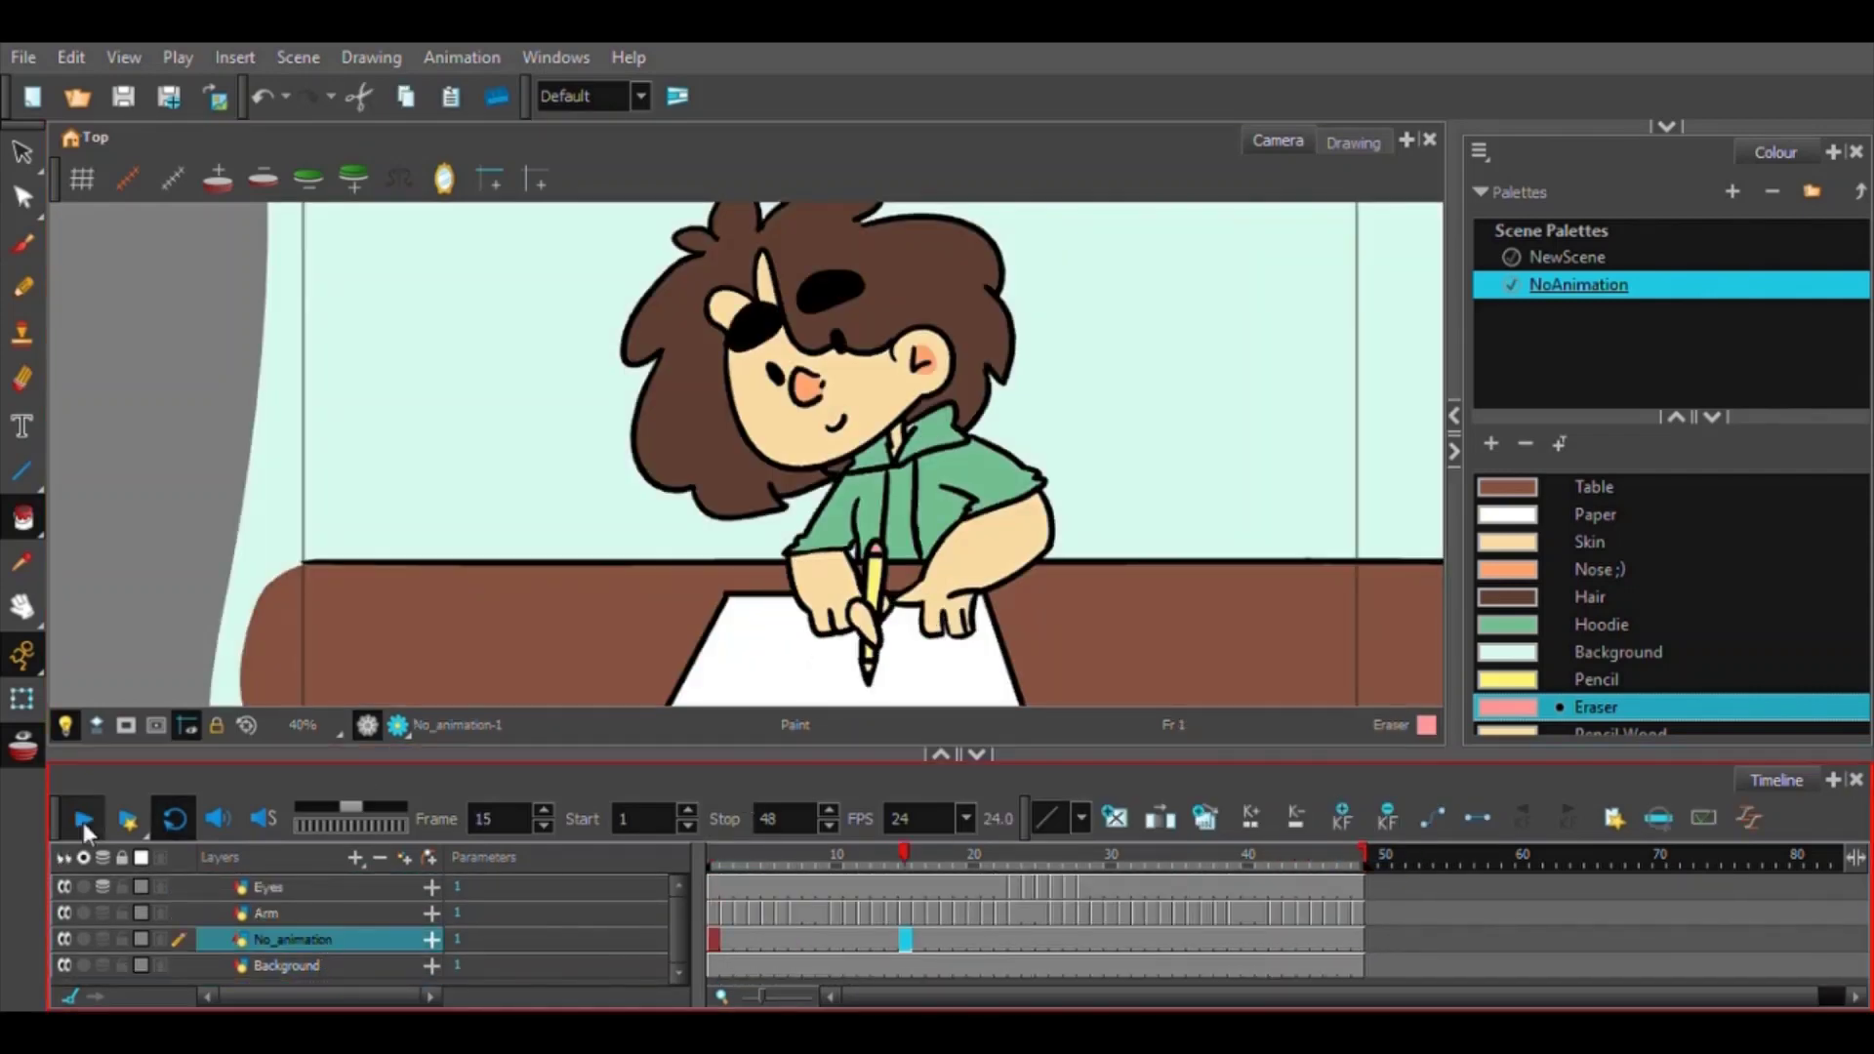
{"action": "left_click", "coordinate": [1166, 939]}
{"action": "left_click", "coordinate": [297, 964]}
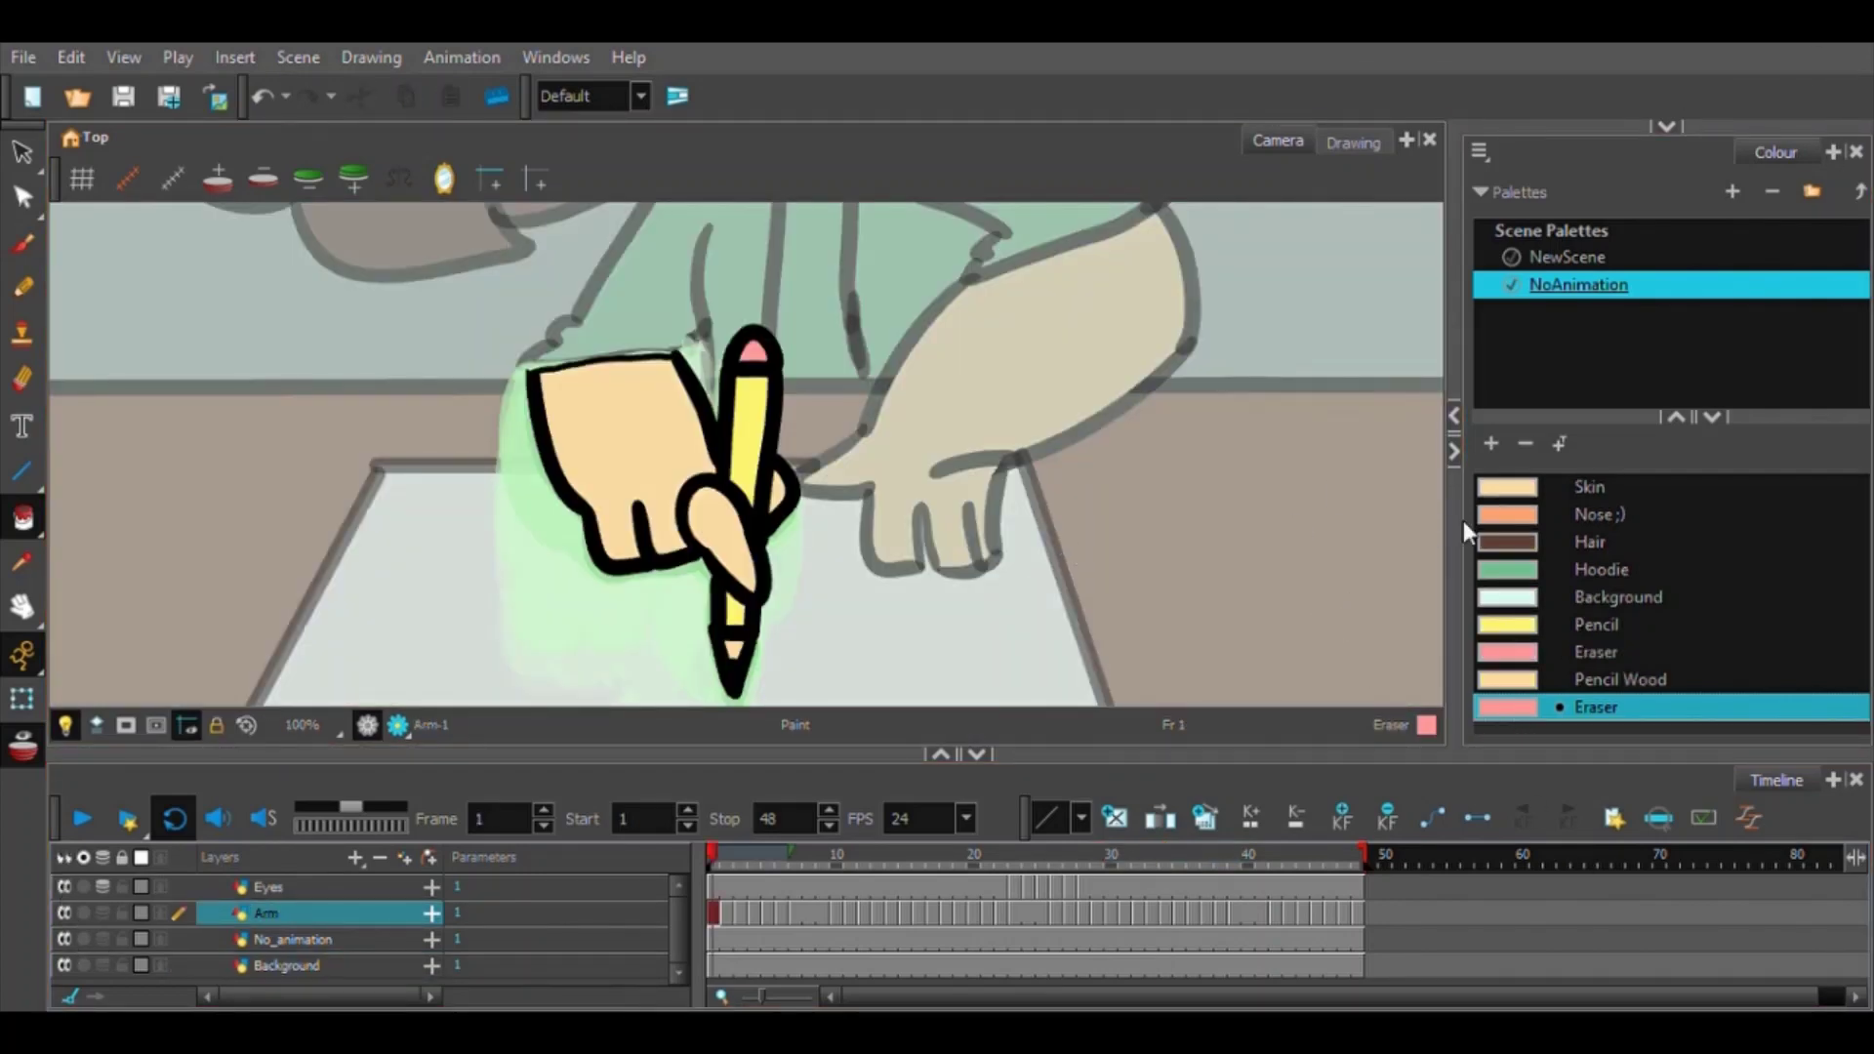
Try filling the hand with the transparent duplicate Eraser swatch on the Arm frames, undo the fills and remove that swatch.
{"action": "left_click", "coordinate": [639, 454]}
{"action": "left_click", "coordinate": [722, 535]}
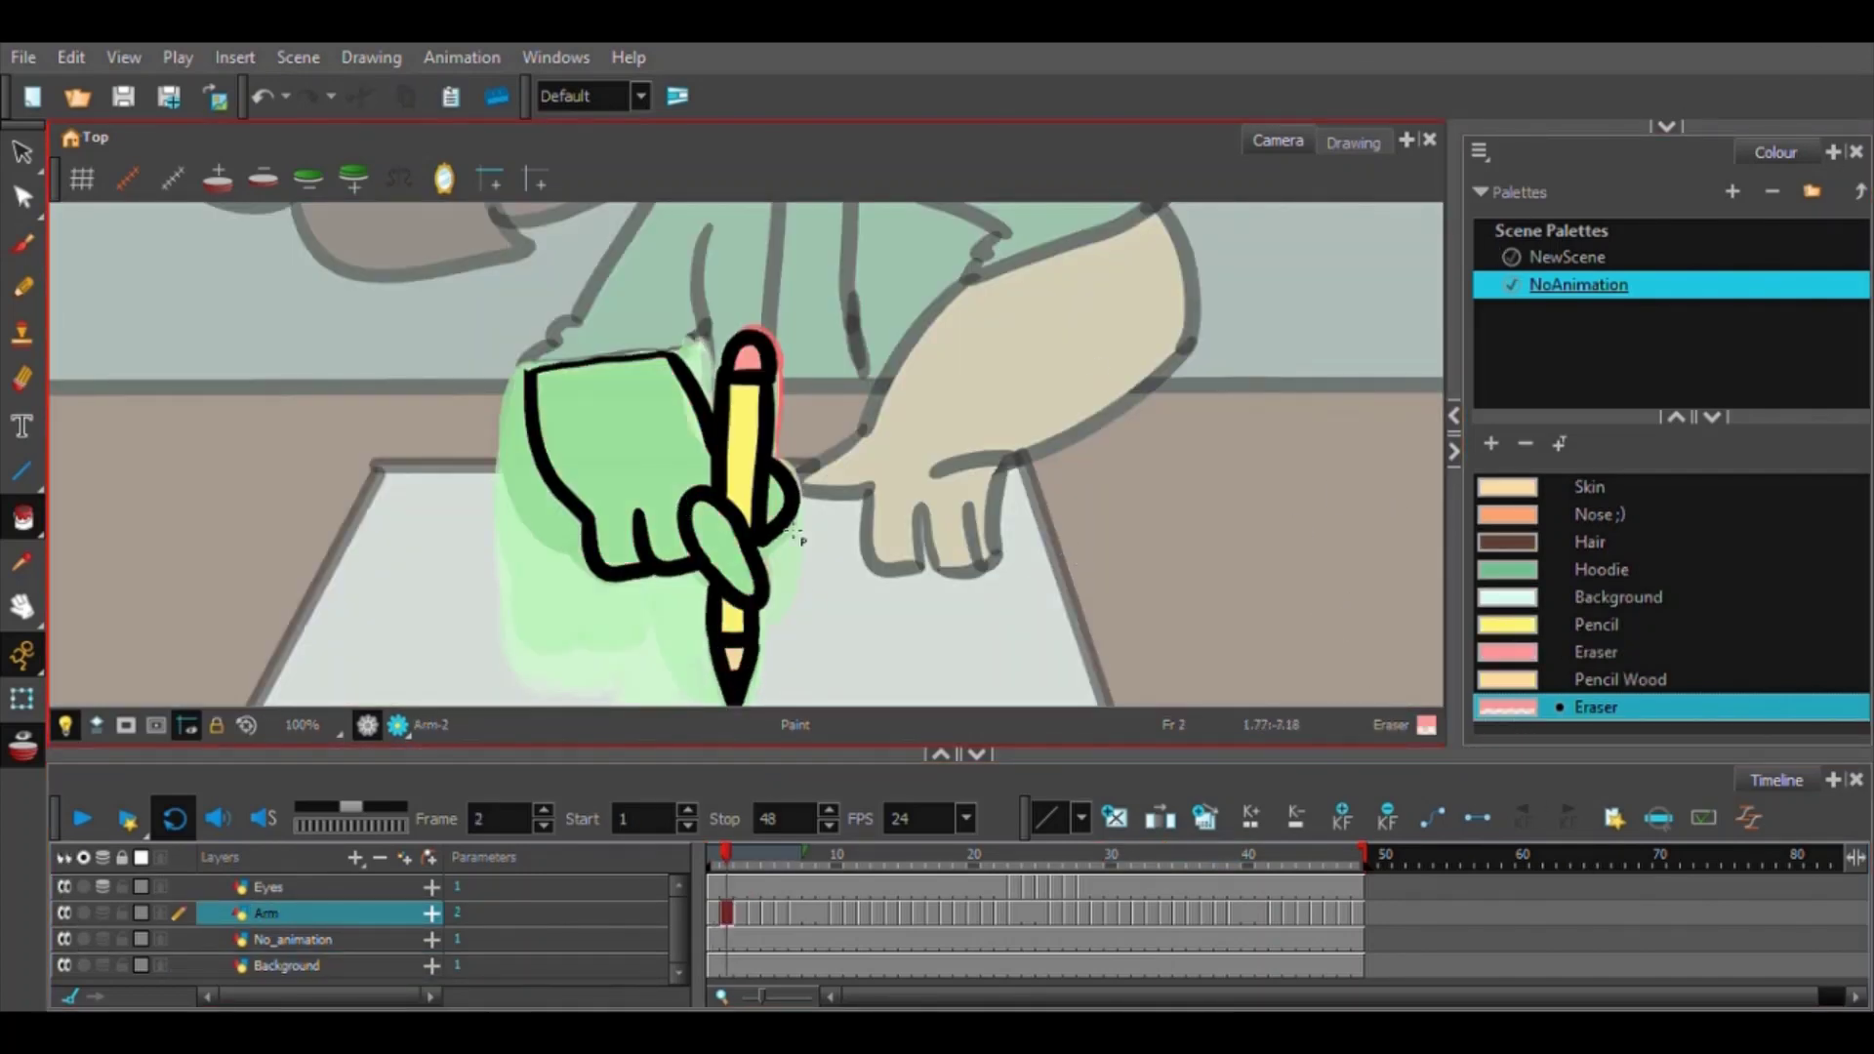
{"action": "left_click", "coordinate": [731, 912]}
{"action": "key", "text": "ctrl+z"}
{"action": "key", "text": "ctrl+z"}
{"action": "key", "text": "ctrl+z"}
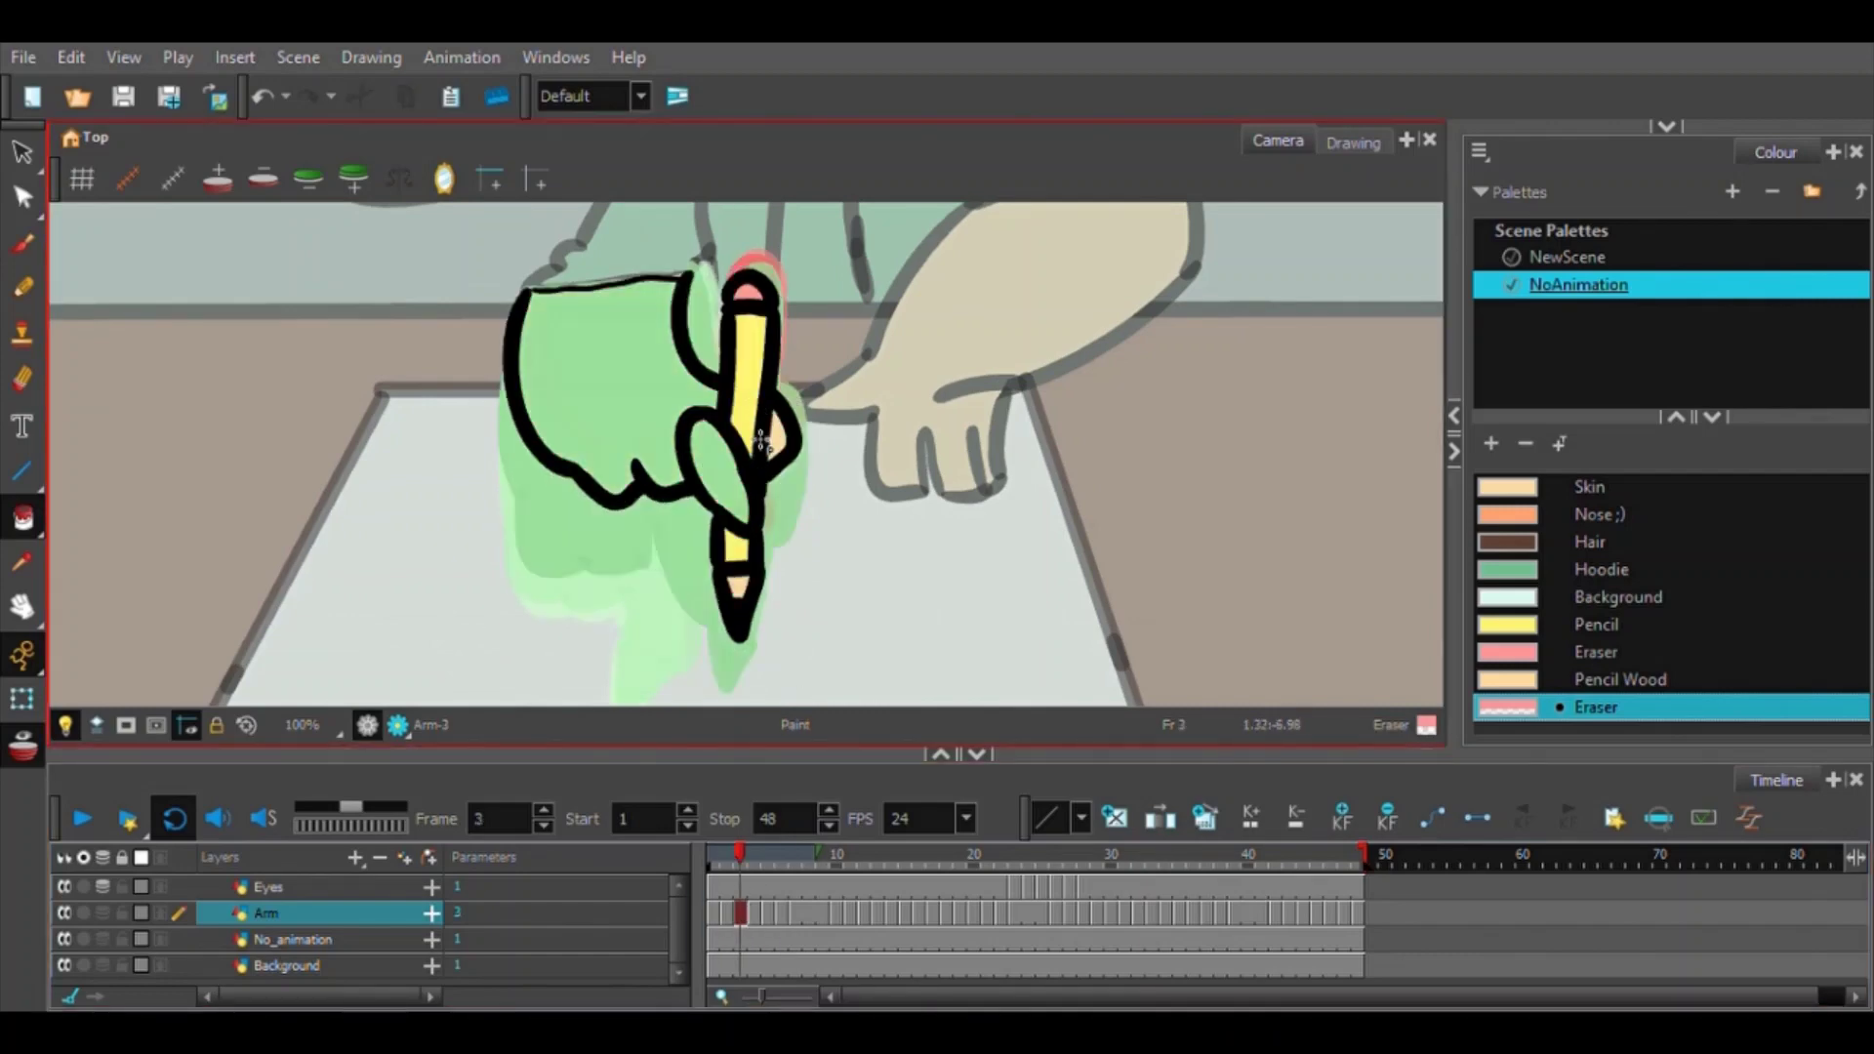
{"action": "left_click", "coordinate": [1525, 444]}
Move the Arm layer below the Background layer.
{"action": "left_click_drag", "start_coordinate": [265, 914], "coordinate": [314, 976]}
{"action": "left_click", "coordinate": [716, 916]}
{"action": "key", "text": "Escape"}
Add a new drawing layer named Arm and place it between Background and the existing Arm layer.
{"action": "left_click", "coordinate": [404, 858]}
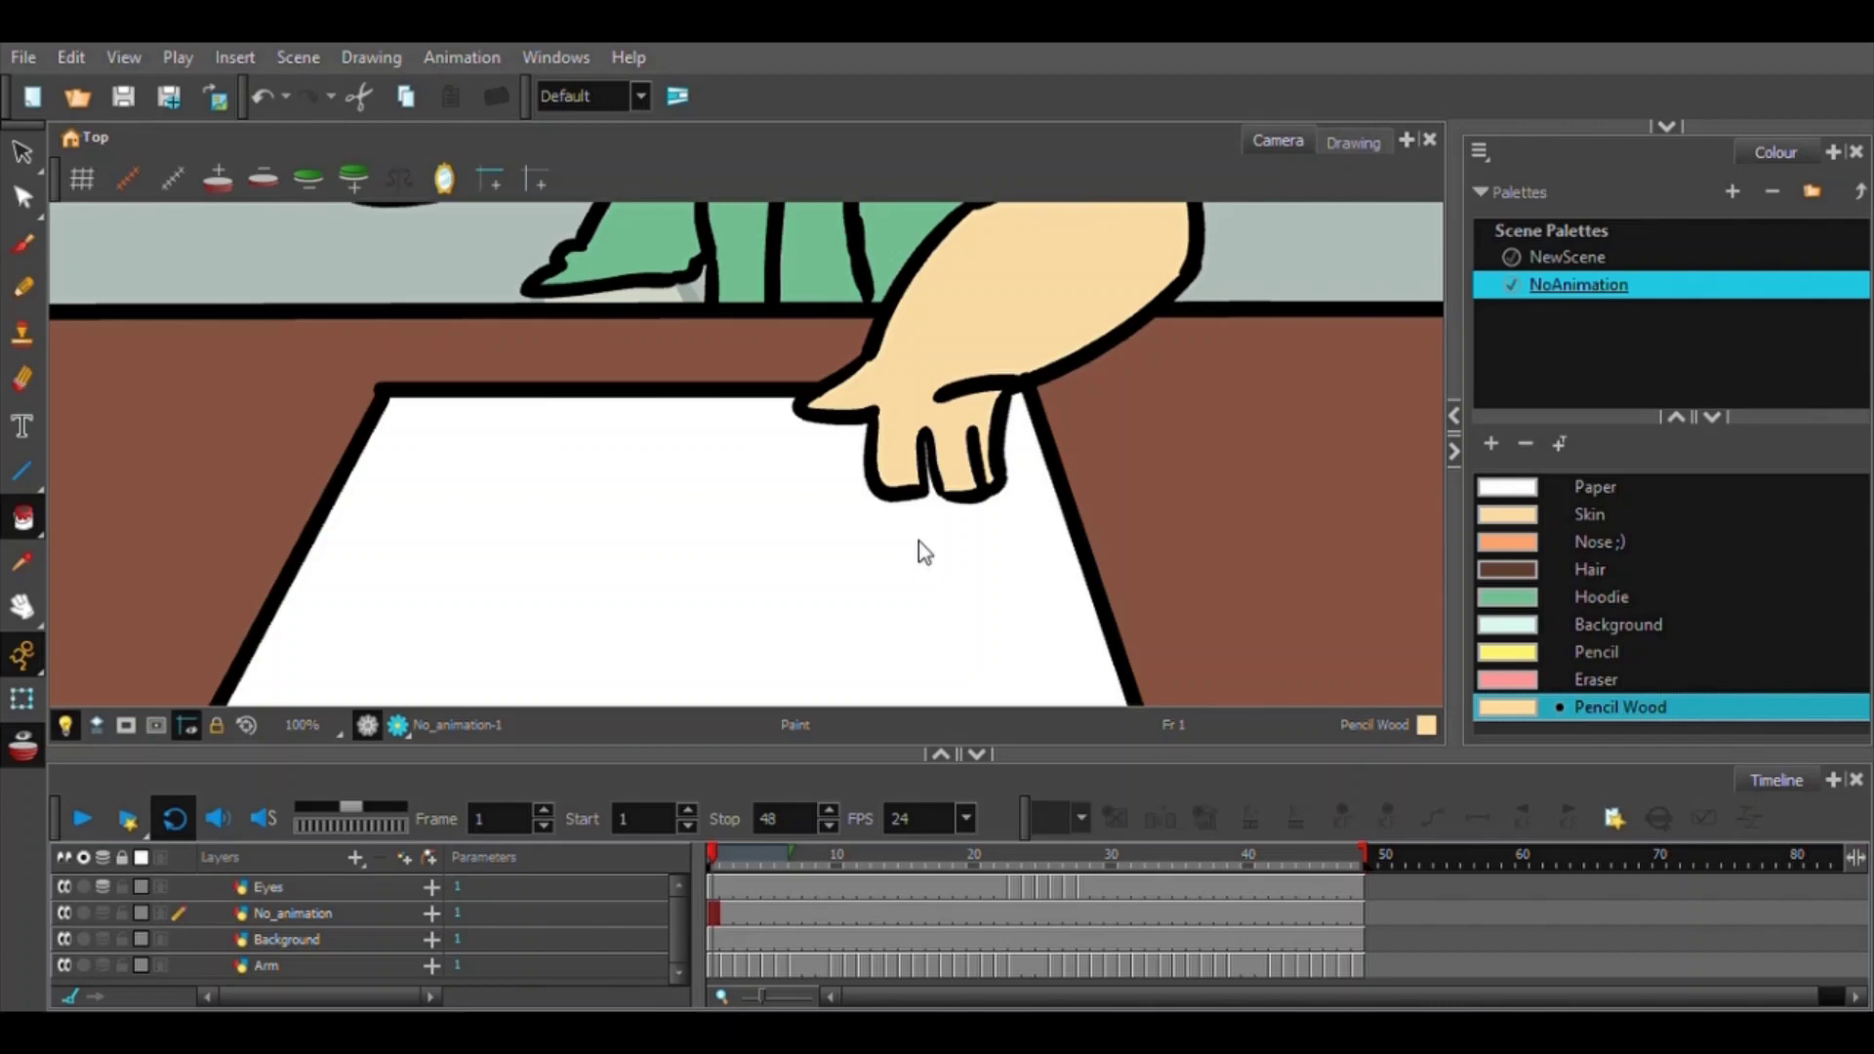
{"action": "type", "text": "Arm"}
{"action": "left_click", "coordinate": [917, 541]}
{"action": "left_click_drag", "start_coordinate": [273, 887], "coordinate": [326, 980]}
Set up the Brush with the Default colour and the Brush 1 preset of size 20 on frame 1 of Arm_1.
{"action": "left_click", "coordinate": [716, 943]}
{"action": "key", "text": "alt+b"}
{"action": "scroll", "coordinate": [1621, 586], "scroll_direction": "up", "scroll_amount": 1}
{"action": "left_click", "coordinate": [1611, 486]}
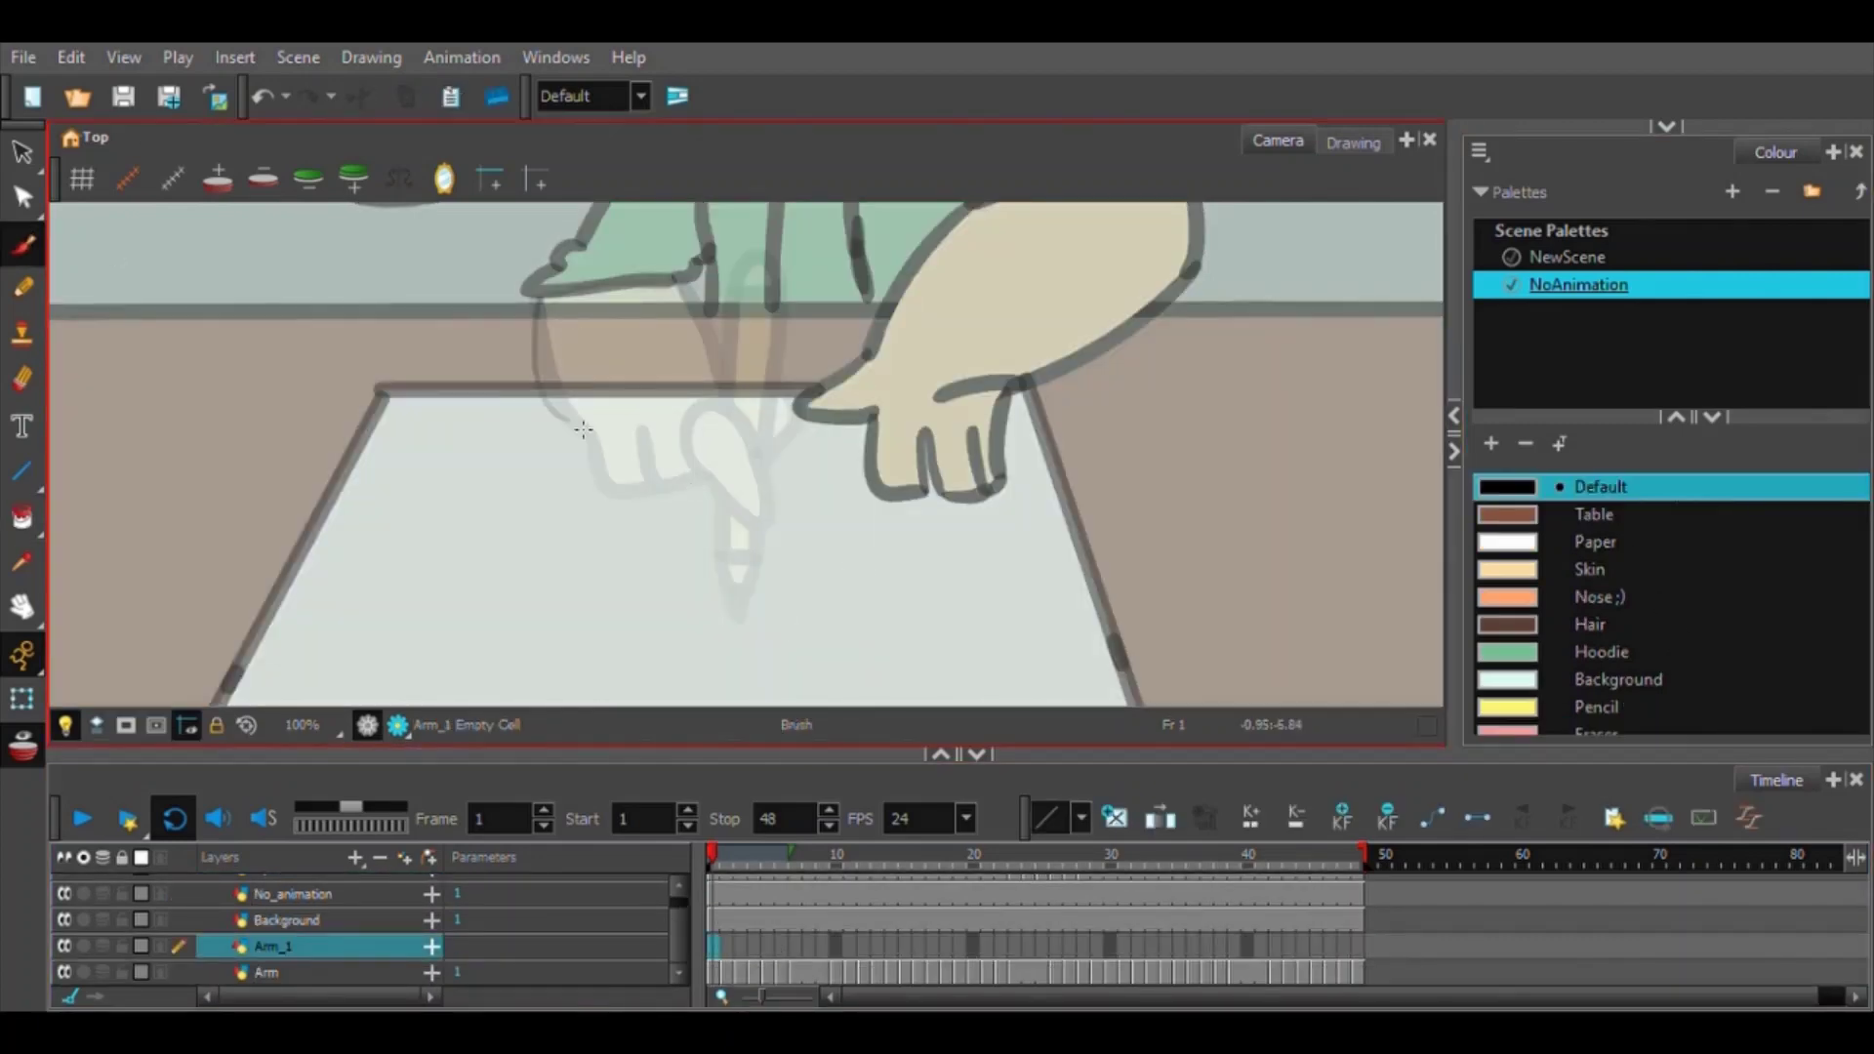
{"action": "left_click", "coordinate": [1666, 127]}
{"action": "left_click", "coordinate": [1601, 434]}
{"action": "key", "text": "ctrl+z"}
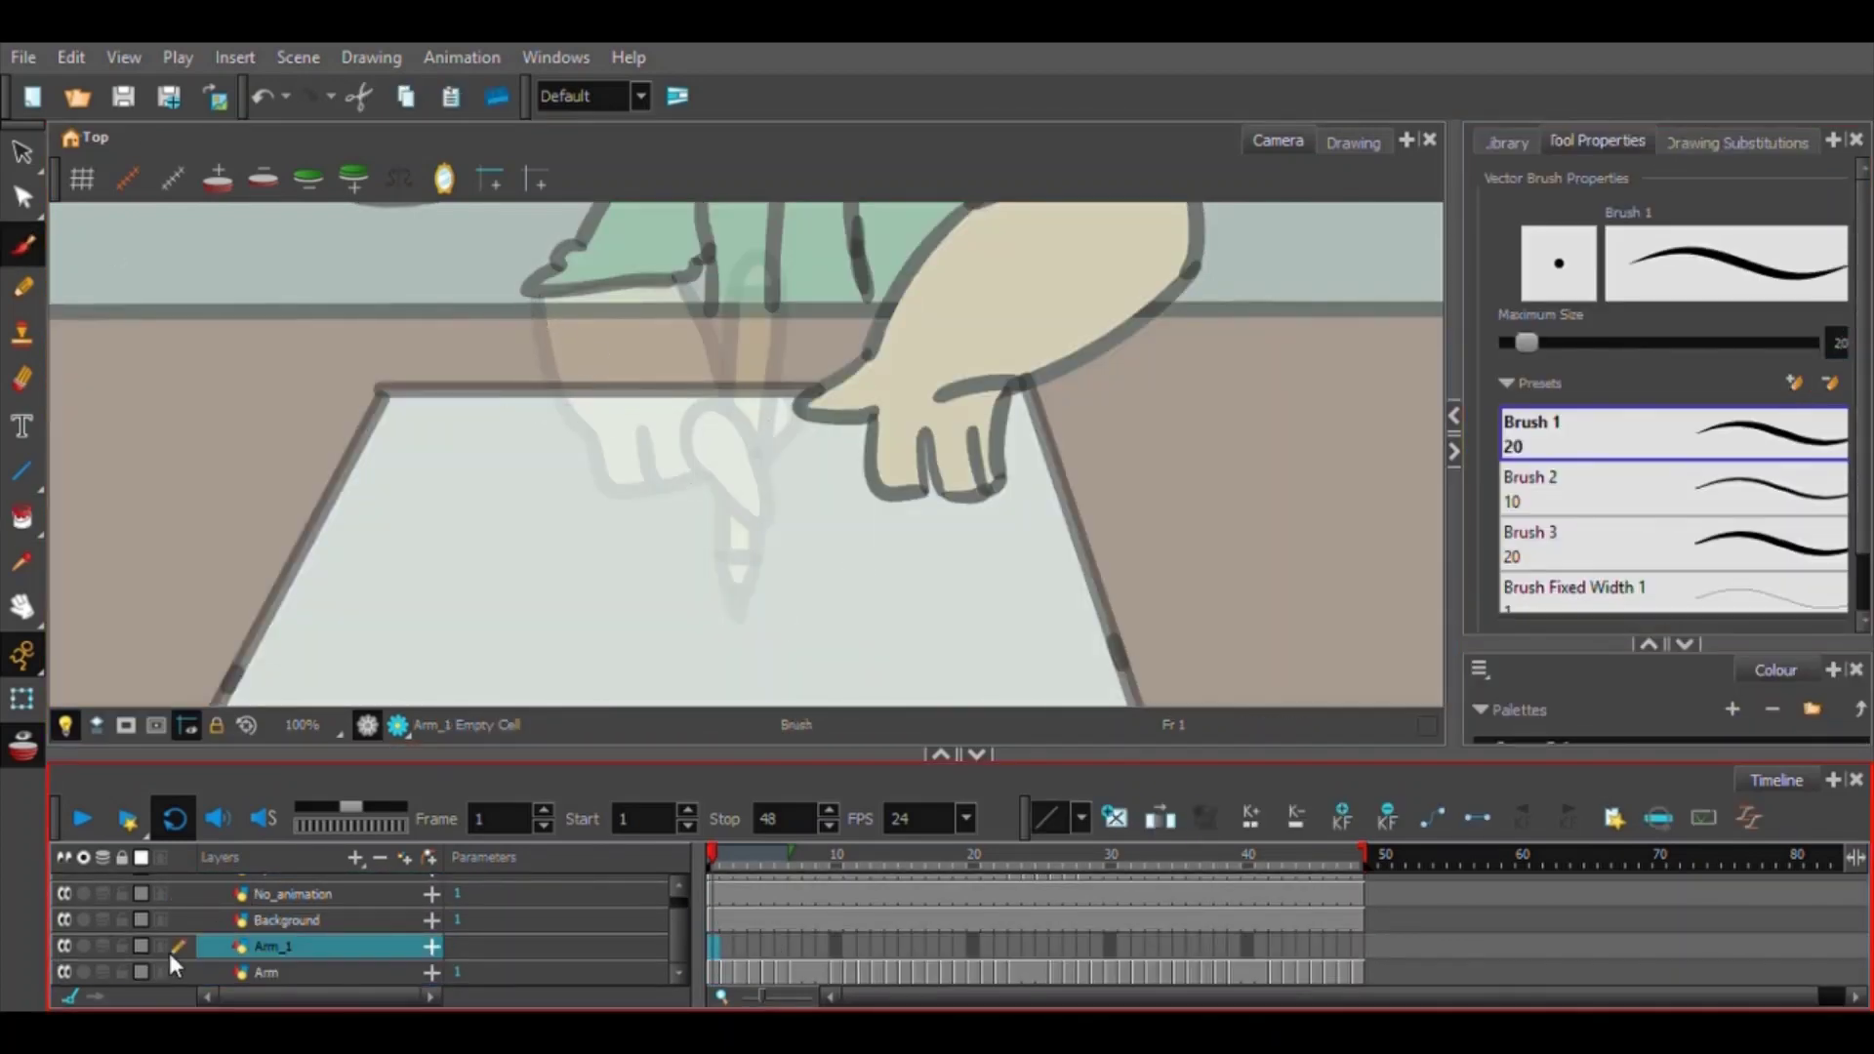
{"action": "left_click_drag", "start_coordinate": [510, 531], "coordinate": [630, 523]}
{"action": "key", "text": "ctrl+z"}
{"action": "left_click", "coordinate": [171, 956]}
{"action": "left_click_drag", "start_coordinate": [678, 444], "coordinate": [886, 440]}
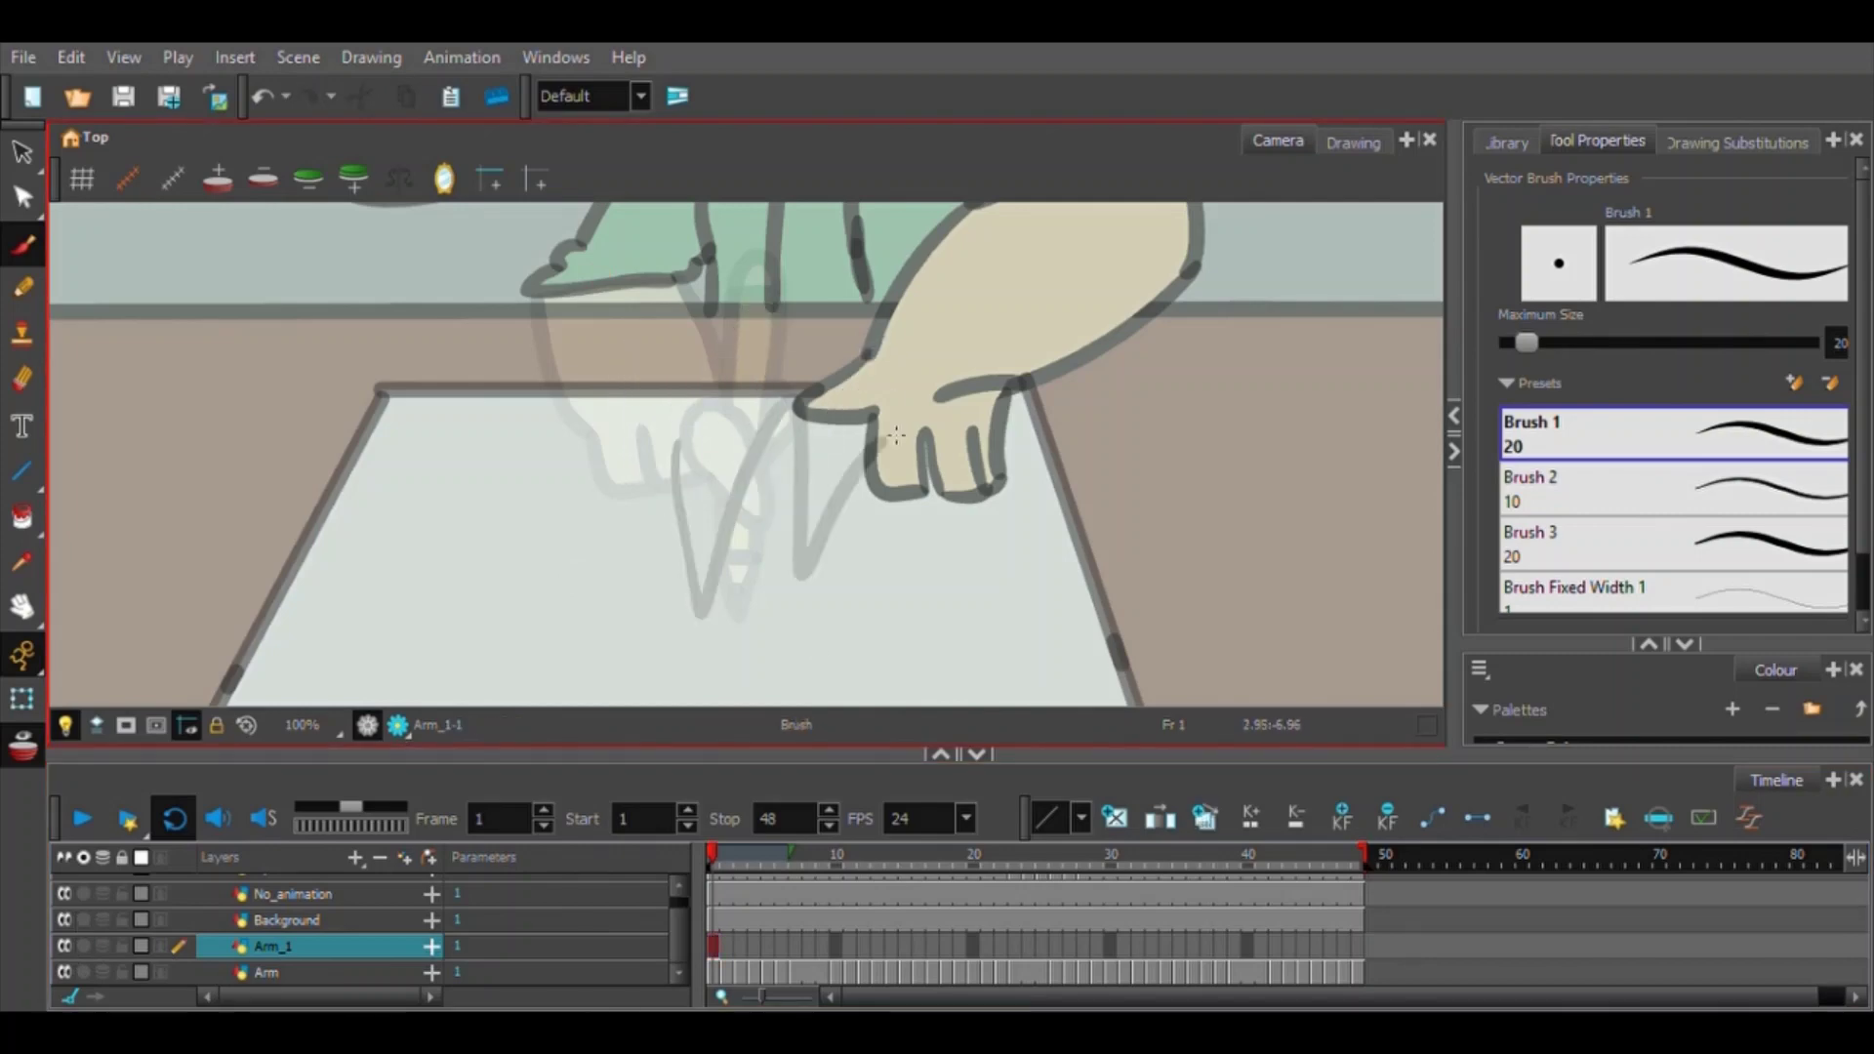
{"action": "left_click", "coordinate": [724, 946]}
{"action": "key", "text": "ctrl+z"}
Draw a curved brush line from the drawing hand's thumb to the other hand on frame 1 of Arm_1.
{"action": "left_click", "coordinate": [726, 924]}
{"action": "left_click", "coordinate": [713, 946]}
{"action": "left_click_drag", "start_coordinate": [764, 513], "coordinate": [892, 450]}
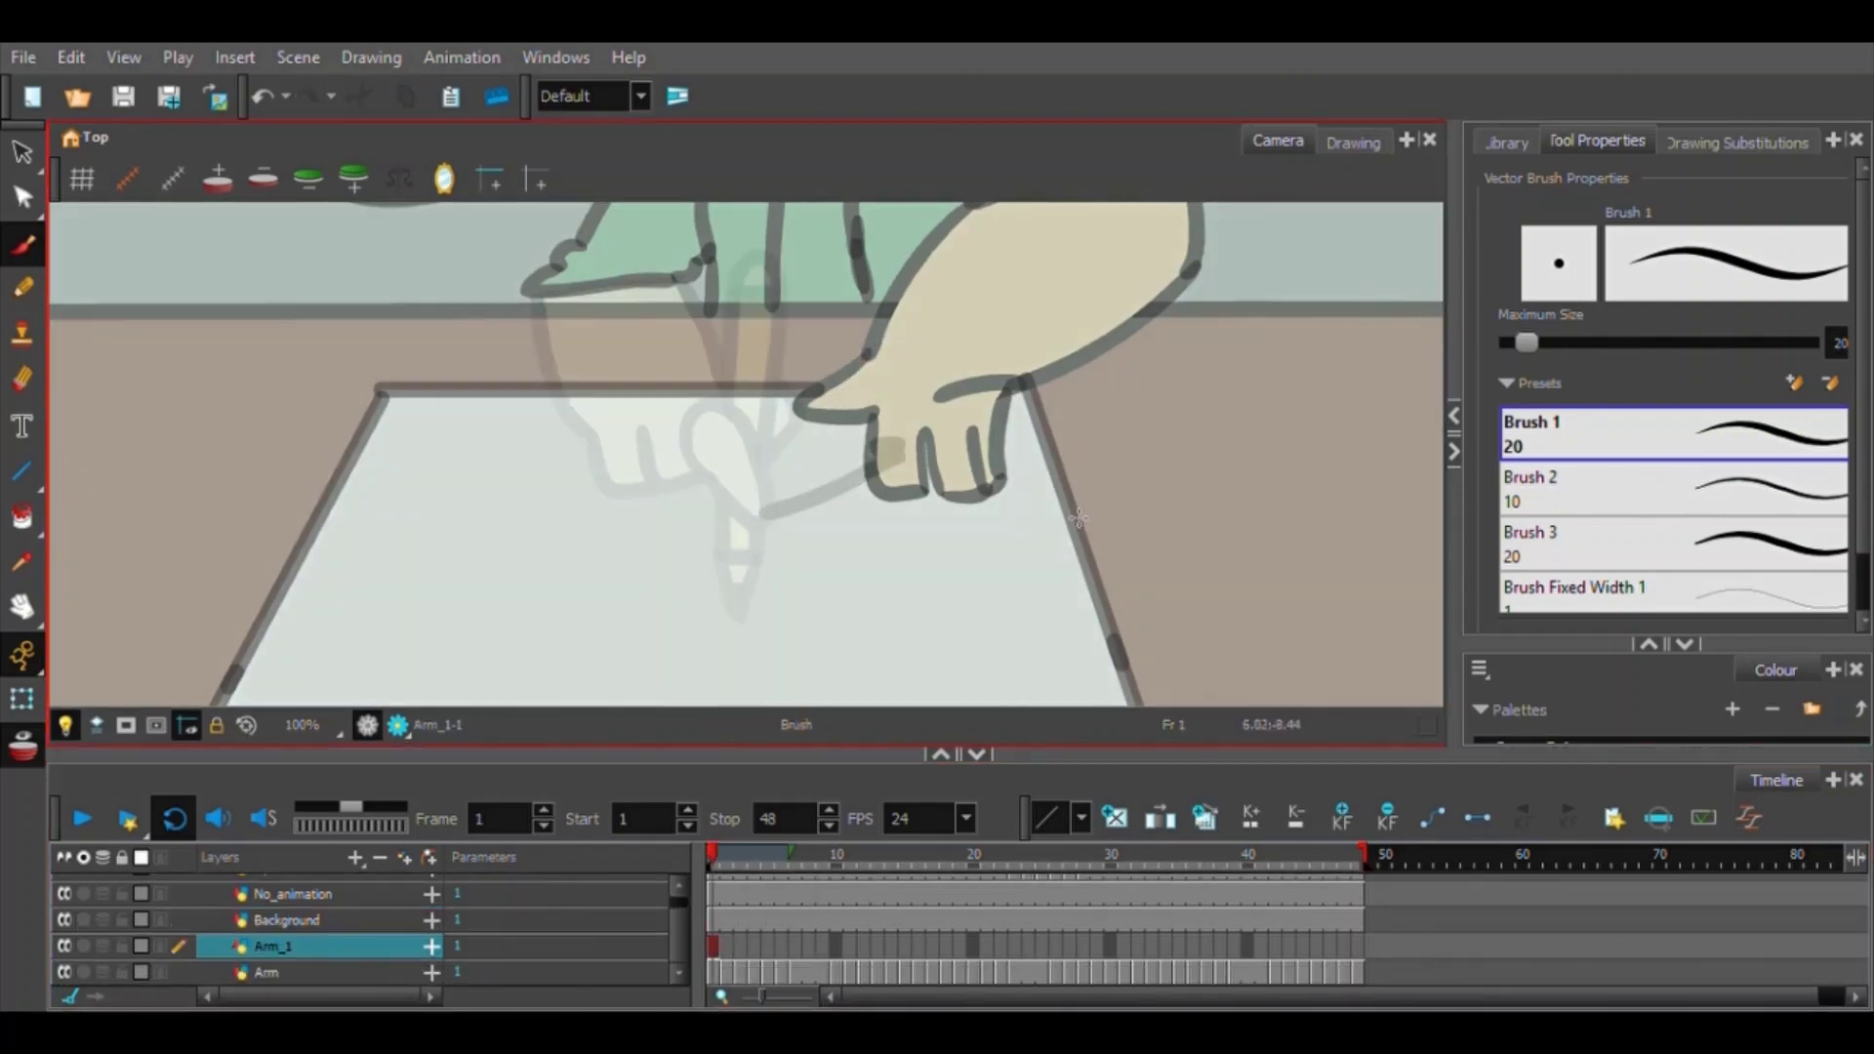
Undo the last brush line between the hands on frame 1 of Arm_1.
{"action": "key", "text": "ctrl+z"}
{"action": "left_click", "coordinate": [186, 951]}
{"action": "left_click", "coordinate": [163, 973]}
{"action": "left_click", "coordinate": [160, 897]}
{"action": "left_click_drag", "start_coordinate": [507, 539], "coordinate": [1135, 529]}
{"action": "key", "text": "ctrl+z"}
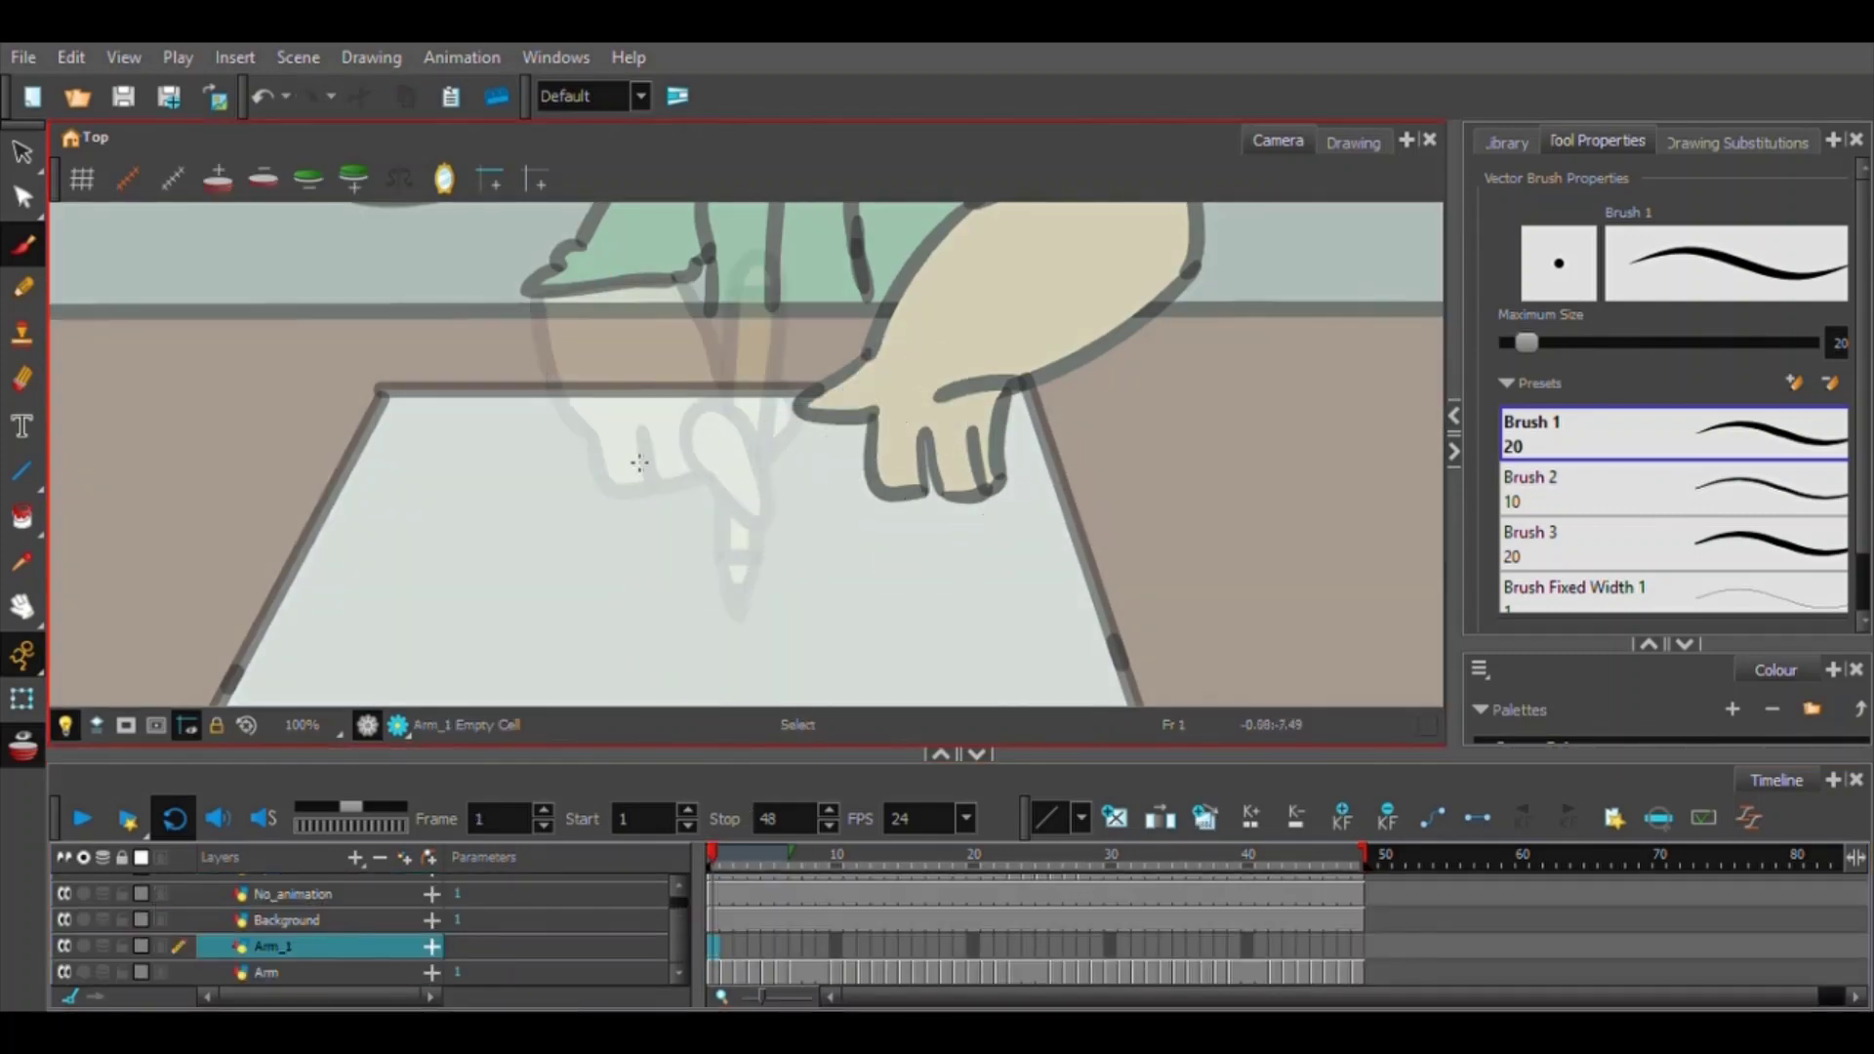
Hide the Background layer and move Arm_1 up between the Eyes and No_animation layers.
{"action": "left_click", "coordinate": [66, 930]}
{"action": "left_click_drag", "start_coordinate": [293, 962], "coordinate": [293, 902]}
{"action": "scroll", "coordinate": [652, 458], "scroll_direction": "up", "scroll_amount": 3}
Outline the wrist, fingers and top of the thumb of the drawing hand on frame 1 of Arm_1.
{"action": "mouse_move", "coordinate": [506, 313]}
{"action": "left_mouse_down"}
{"action": "mouse_move", "coordinate": [519, 511]}
{"action": "mouse_move", "coordinate": [596, 586]}
{"action": "mouse_move", "coordinate": [578, 549]}
{"action": "left_mouse_up"}
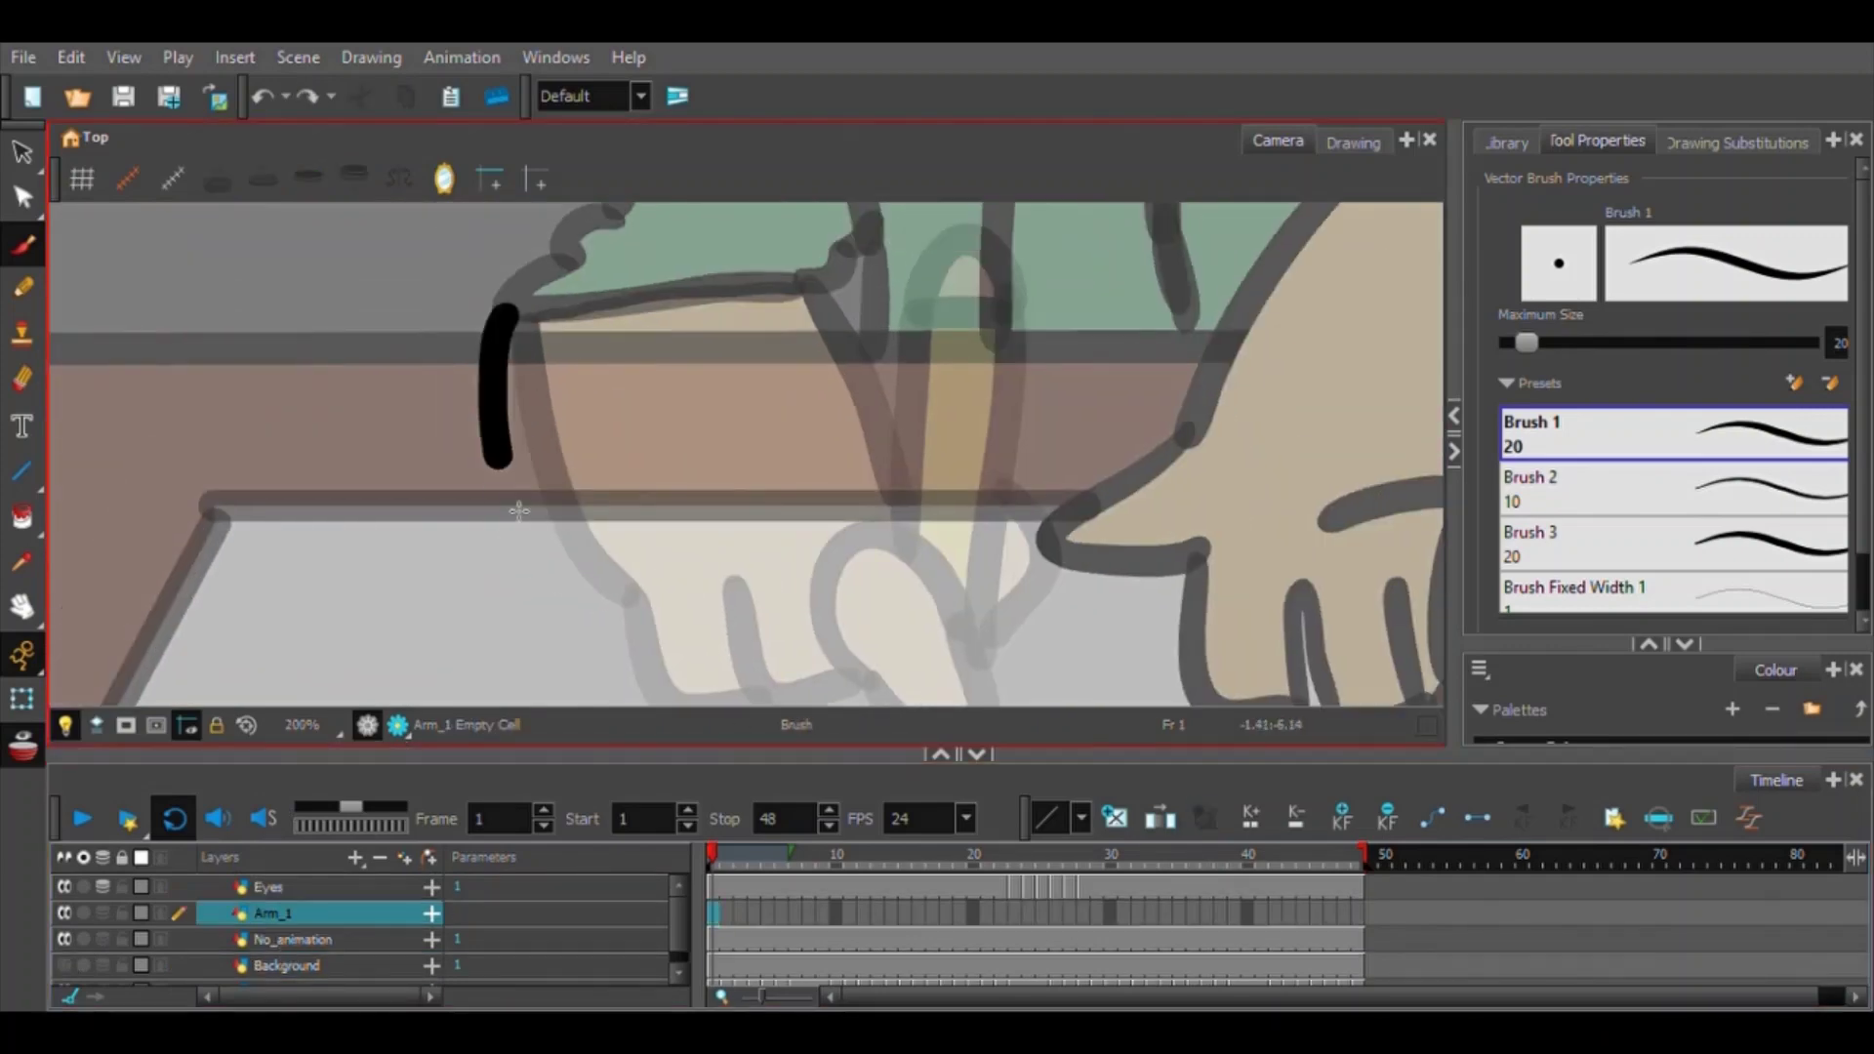
{"action": "key", "text": "ctrl+z"}
{"action": "left_click_drag", "start_coordinate": [812, 289], "coordinate": [895, 435]}
{"action": "left_click_drag", "start_coordinate": [682, 586], "coordinate": [633, 451]}
{"action": "left_click_drag", "start_coordinate": [529, 414], "coordinate": [656, 508]}
{"action": "left_click_drag", "start_coordinate": [647, 418], "coordinate": [772, 498]}
{"action": "left_click_drag", "start_coordinate": [928, 489], "coordinate": [841, 453]}
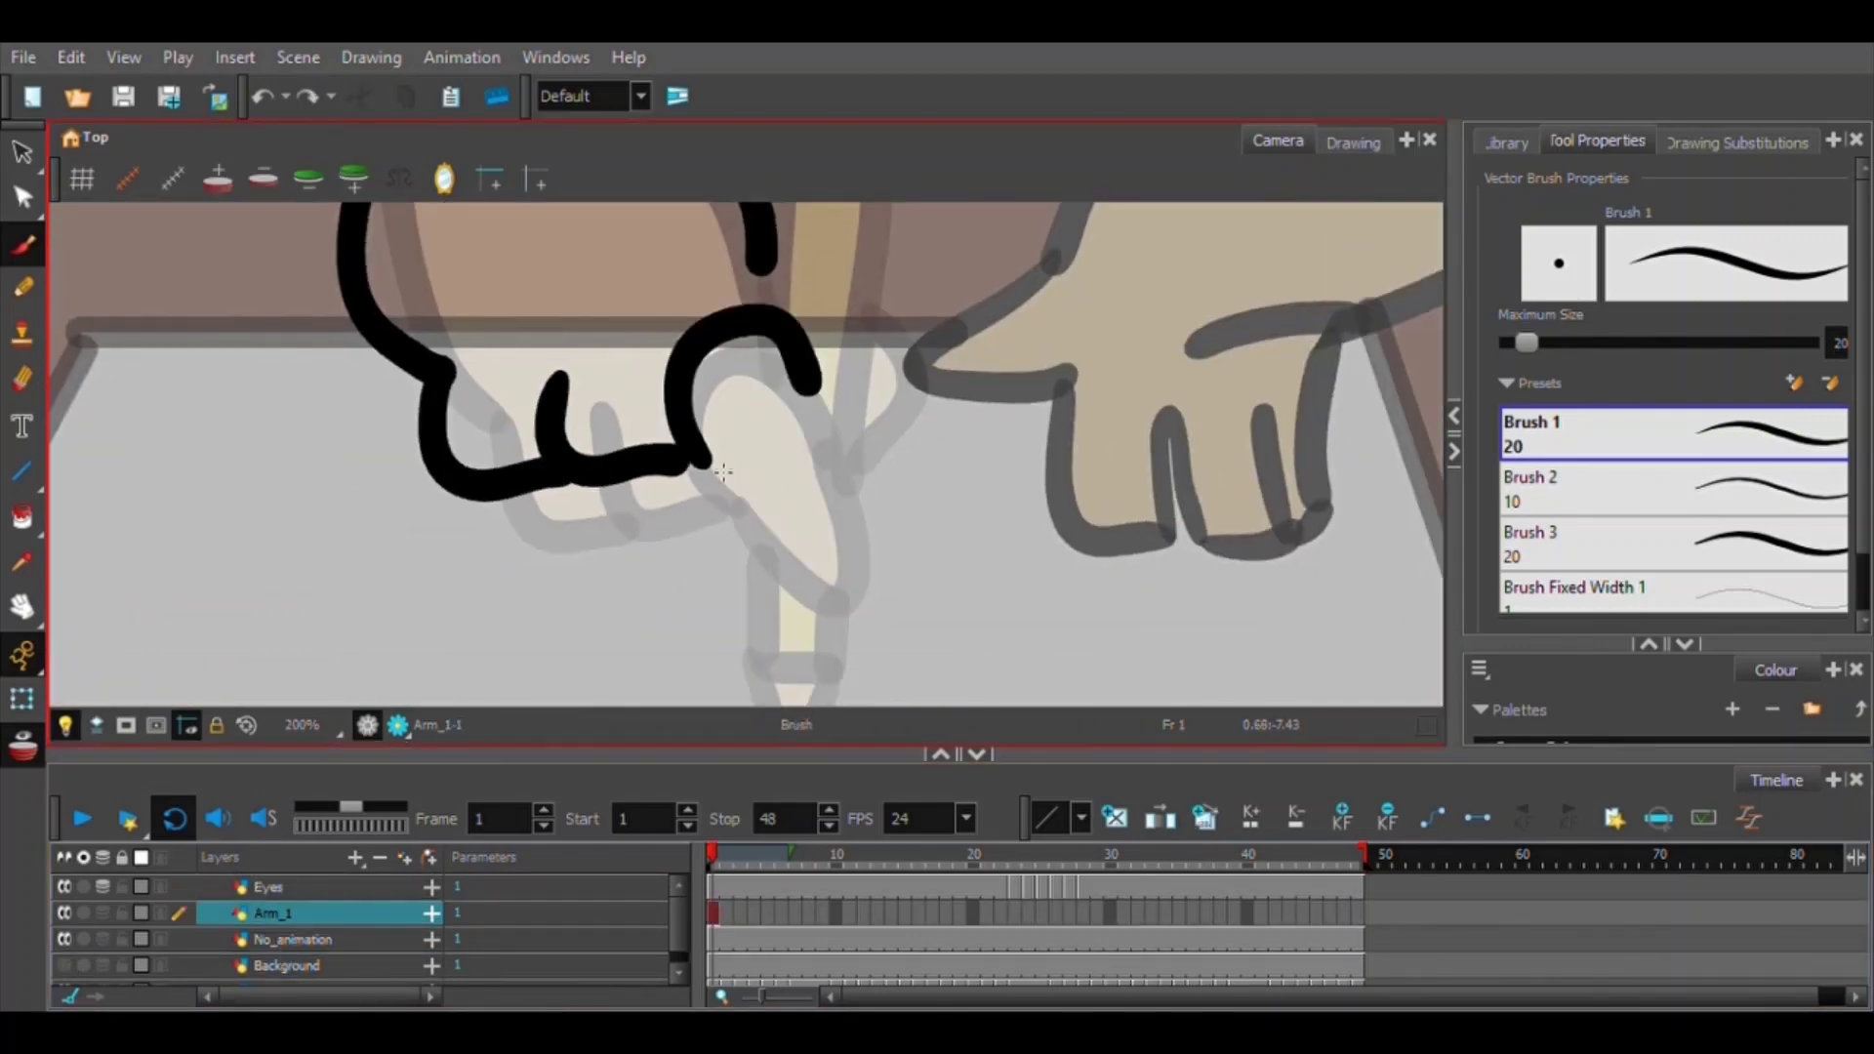
{"action": "left_click_drag", "start_coordinate": [706, 461], "coordinate": [807, 389]}
Finish the thumb outline and draw the finger behind it and the pencil on frame 1 of Arm_1.
{"action": "left_click_drag", "start_coordinate": [781, 331], "coordinate": [739, 513]}
{"action": "left_click_drag", "start_coordinate": [725, 486], "coordinate": [764, 337]}
{"action": "left_click_drag", "start_coordinate": [808, 597], "coordinate": [752, 331]}
{"action": "left_click_drag", "start_coordinate": [801, 546], "coordinate": [834, 376]}
{"action": "mouse_move", "coordinate": [871, 290]}
{"action": "left_mouse_down"}
{"action": "mouse_move", "coordinate": [891, 397]}
{"action": "mouse_move", "coordinate": [847, 442]}
{"action": "left_mouse_up"}
{"action": "left_click_drag", "start_coordinate": [862, 577], "coordinate": [860, 431]}
{"action": "left_click_drag", "start_coordinate": [748, 425], "coordinate": [744, 515]}
{"action": "mouse_move", "coordinate": [818, 470]}
{"action": "left_mouse_down"}
{"action": "mouse_move", "coordinate": [819, 516]}
{"action": "mouse_move", "coordinate": [750, 515]}
{"action": "left_mouse_up"}
{"action": "mouse_move", "coordinate": [742, 522]}
{"action": "left_mouse_down"}
{"action": "mouse_move", "coordinate": [825, 525]}
{"action": "mouse_move", "coordinate": [774, 646]}
{"action": "left_mouse_up"}
{"action": "key", "text": "ctrl+z"}
{"action": "left_click_drag", "start_coordinate": [774, 646], "coordinate": [824, 527]}
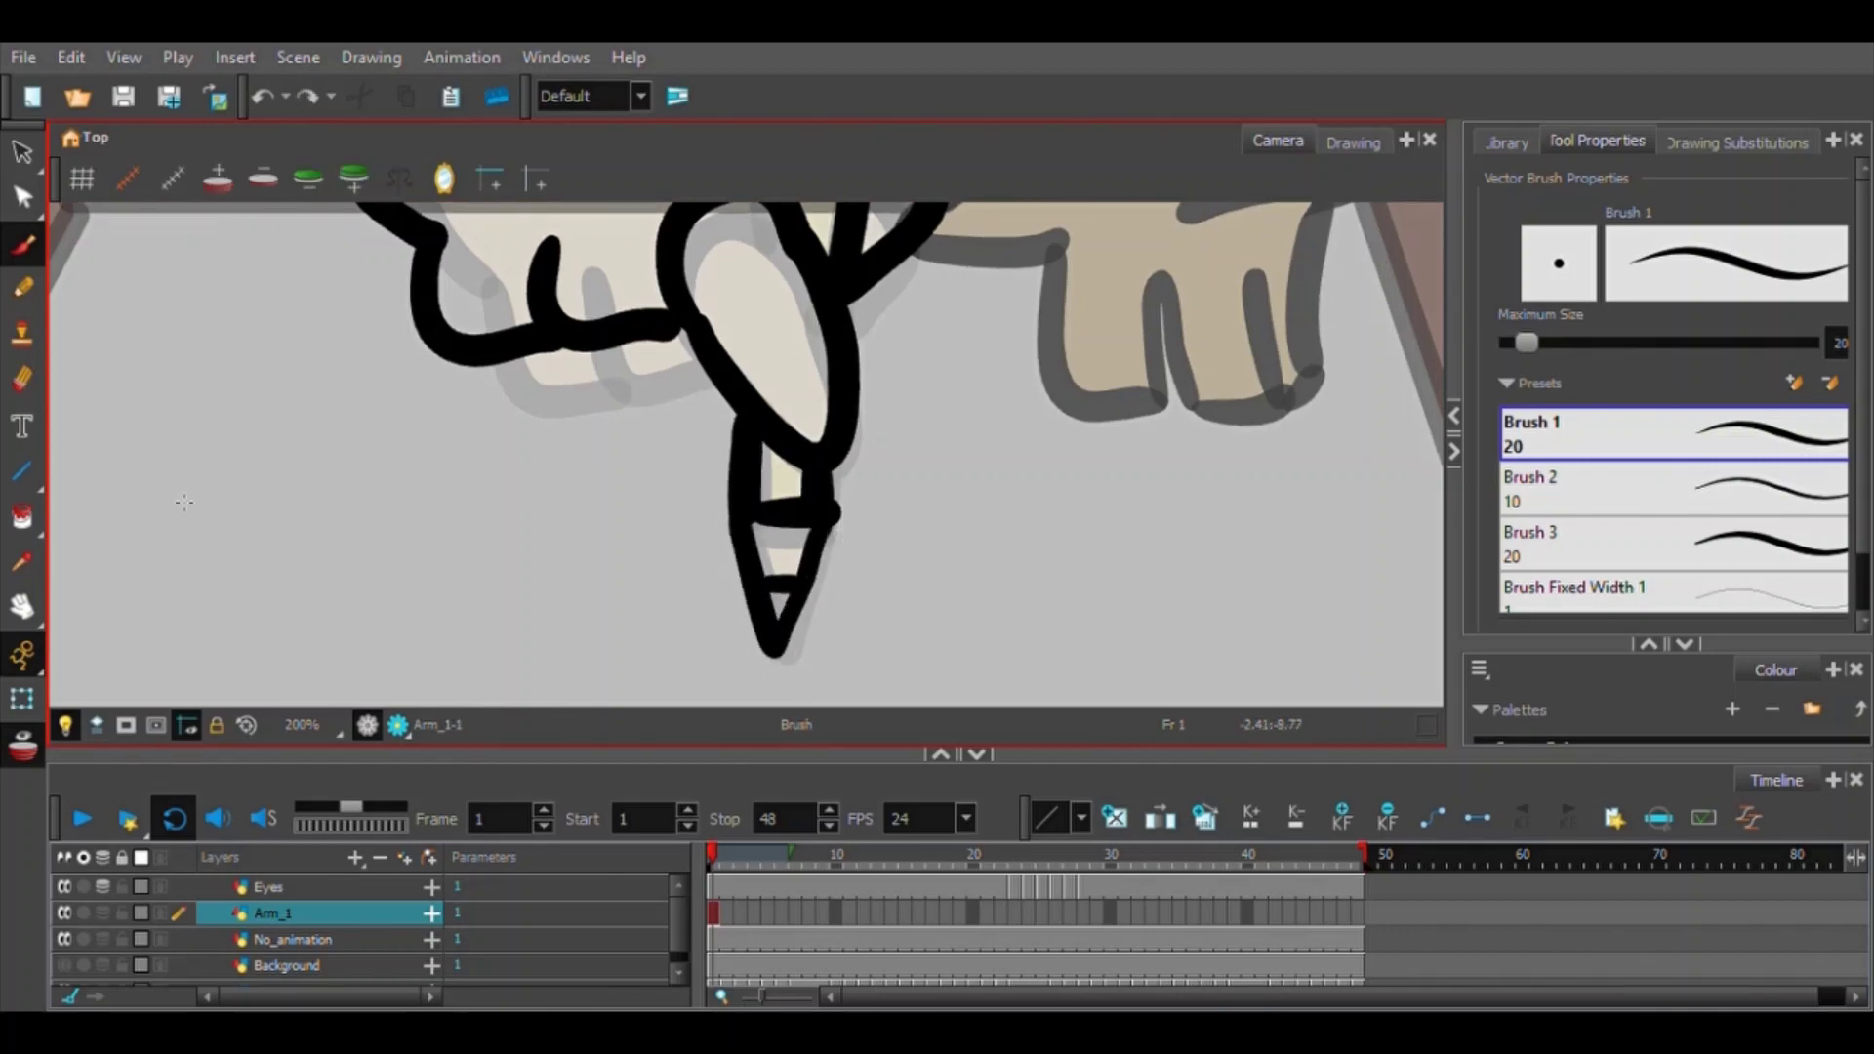
{"action": "left_click", "coordinate": [22, 516]}
{"action": "scroll", "coordinate": [746, 581], "scroll_direction": "down", "scroll_amount": 4}
{"action": "left_click", "coordinate": [728, 912]}
{"action": "left_click", "coordinate": [22, 244]}
{"action": "scroll", "coordinate": [771, 468], "scroll_direction": "up", "scroll_amount": 3}
{"action": "mouse_move", "coordinate": [431, 262]}
{"action": "left_mouse_down"}
{"action": "mouse_move", "coordinate": [495, 439]}
{"action": "mouse_move", "coordinate": [485, 597]}
{"action": "left_mouse_up"}
{"action": "key", "text": "ctrl+z"}
Draw the sleeve edge and ruffled cuff above the drawing hand on frame 1 of Arm_1.
{"action": "left_click_drag", "start_coordinate": [729, 861], "coordinate": [713, 861]}
{"action": "left_click_drag", "start_coordinate": [654, 391], "coordinate": [942, 568]}
{"action": "mouse_move", "coordinate": [947, 258]}
{"action": "left_mouse_down"}
{"action": "mouse_move", "coordinate": [683, 510]}
{"action": "mouse_move", "coordinate": [720, 586]}
{"action": "left_mouse_up"}
{"action": "mouse_move", "coordinate": [720, 586]}
{"action": "left_mouse_down"}
{"action": "mouse_move", "coordinate": [983, 549]}
{"action": "mouse_move", "coordinate": [986, 518]}
{"action": "left_mouse_up"}
{"action": "left_click_drag", "start_coordinate": [964, 493], "coordinate": [661, 265]}
Outline the sleeve, cuff, wrist and fingers on frame 2 of Arm_1, following the onion-skinned previous drawing.
{"action": "left_click", "coordinate": [725, 917]}
{"action": "left_click_drag", "start_coordinate": [420, 239], "coordinate": [717, 429]}
{"action": "left_click_drag", "start_coordinate": [959, 217], "coordinate": [760, 444]}
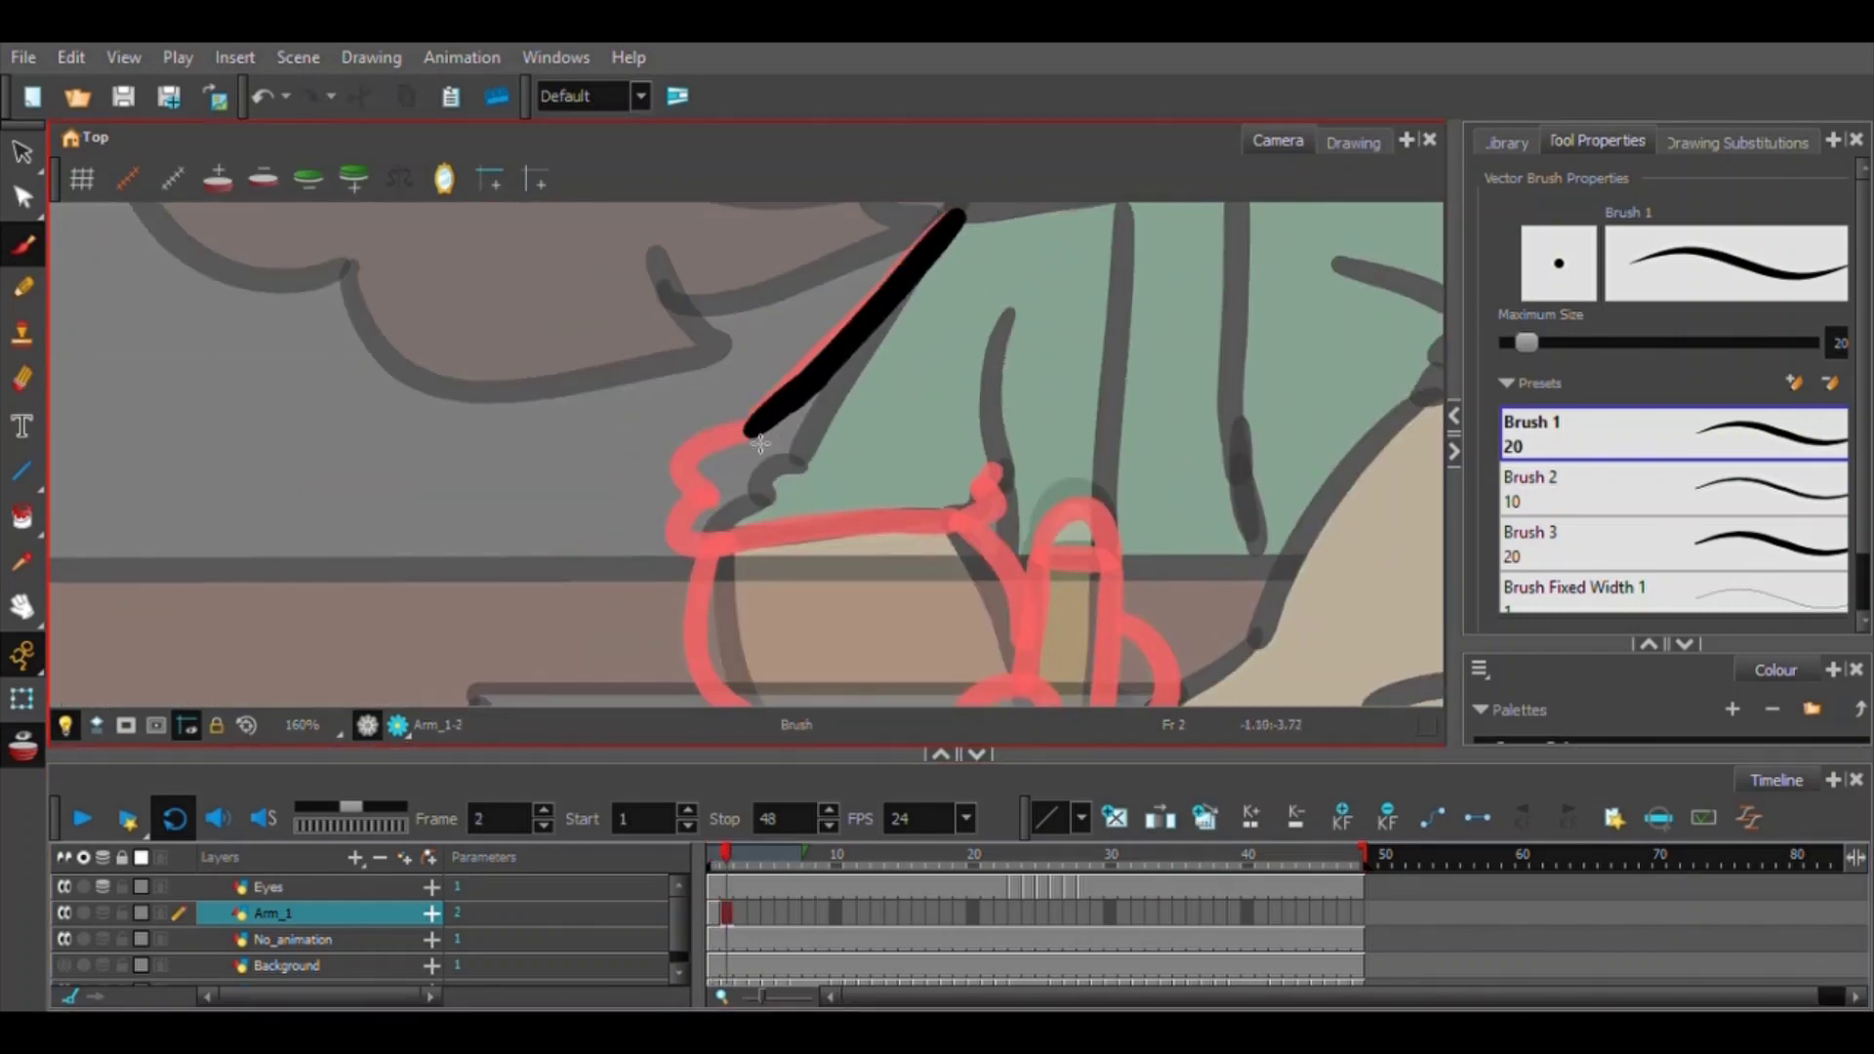
{"action": "left_click_drag", "start_coordinate": [720, 543], "coordinate": [959, 517]}
{"action": "left_click_drag", "start_coordinate": [961, 517], "coordinate": [995, 472]}
{"action": "left_click_drag", "start_coordinate": [963, 527], "coordinate": [851, 292]}
{"action": "key", "text": "ctrl+z"}
{"action": "left_click_drag", "start_coordinate": [591, 320], "coordinate": [640, 495]}
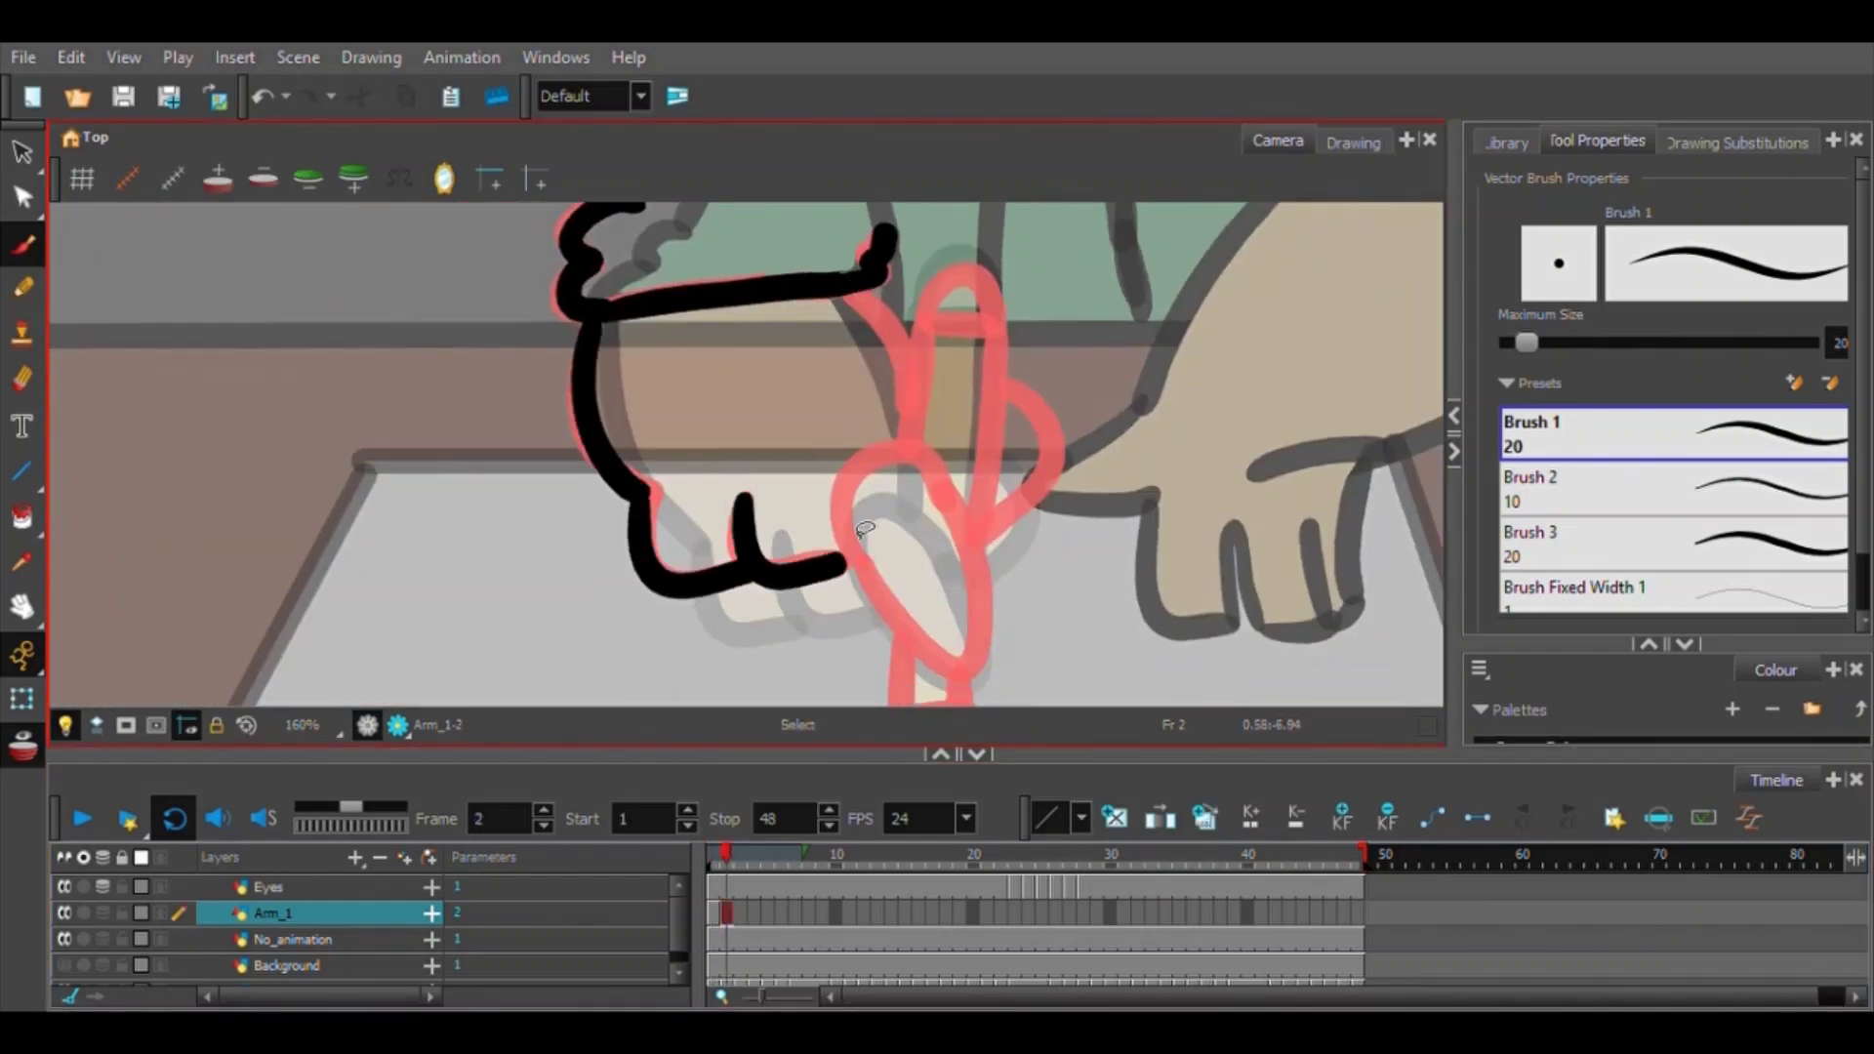
Draw the thumb, the pencil and the finger behind it on frame 2 of Arm_1.
{"action": "left_click_drag", "start_coordinate": [839, 551], "coordinate": [964, 681]}
{"action": "left_click_drag", "start_coordinate": [848, 564], "coordinate": [961, 680]}
{"action": "left_click_drag", "start_coordinate": [942, 459], "coordinate": [927, 547]}
{"action": "left_click_drag", "start_coordinate": [845, 379], "coordinate": [893, 461]}
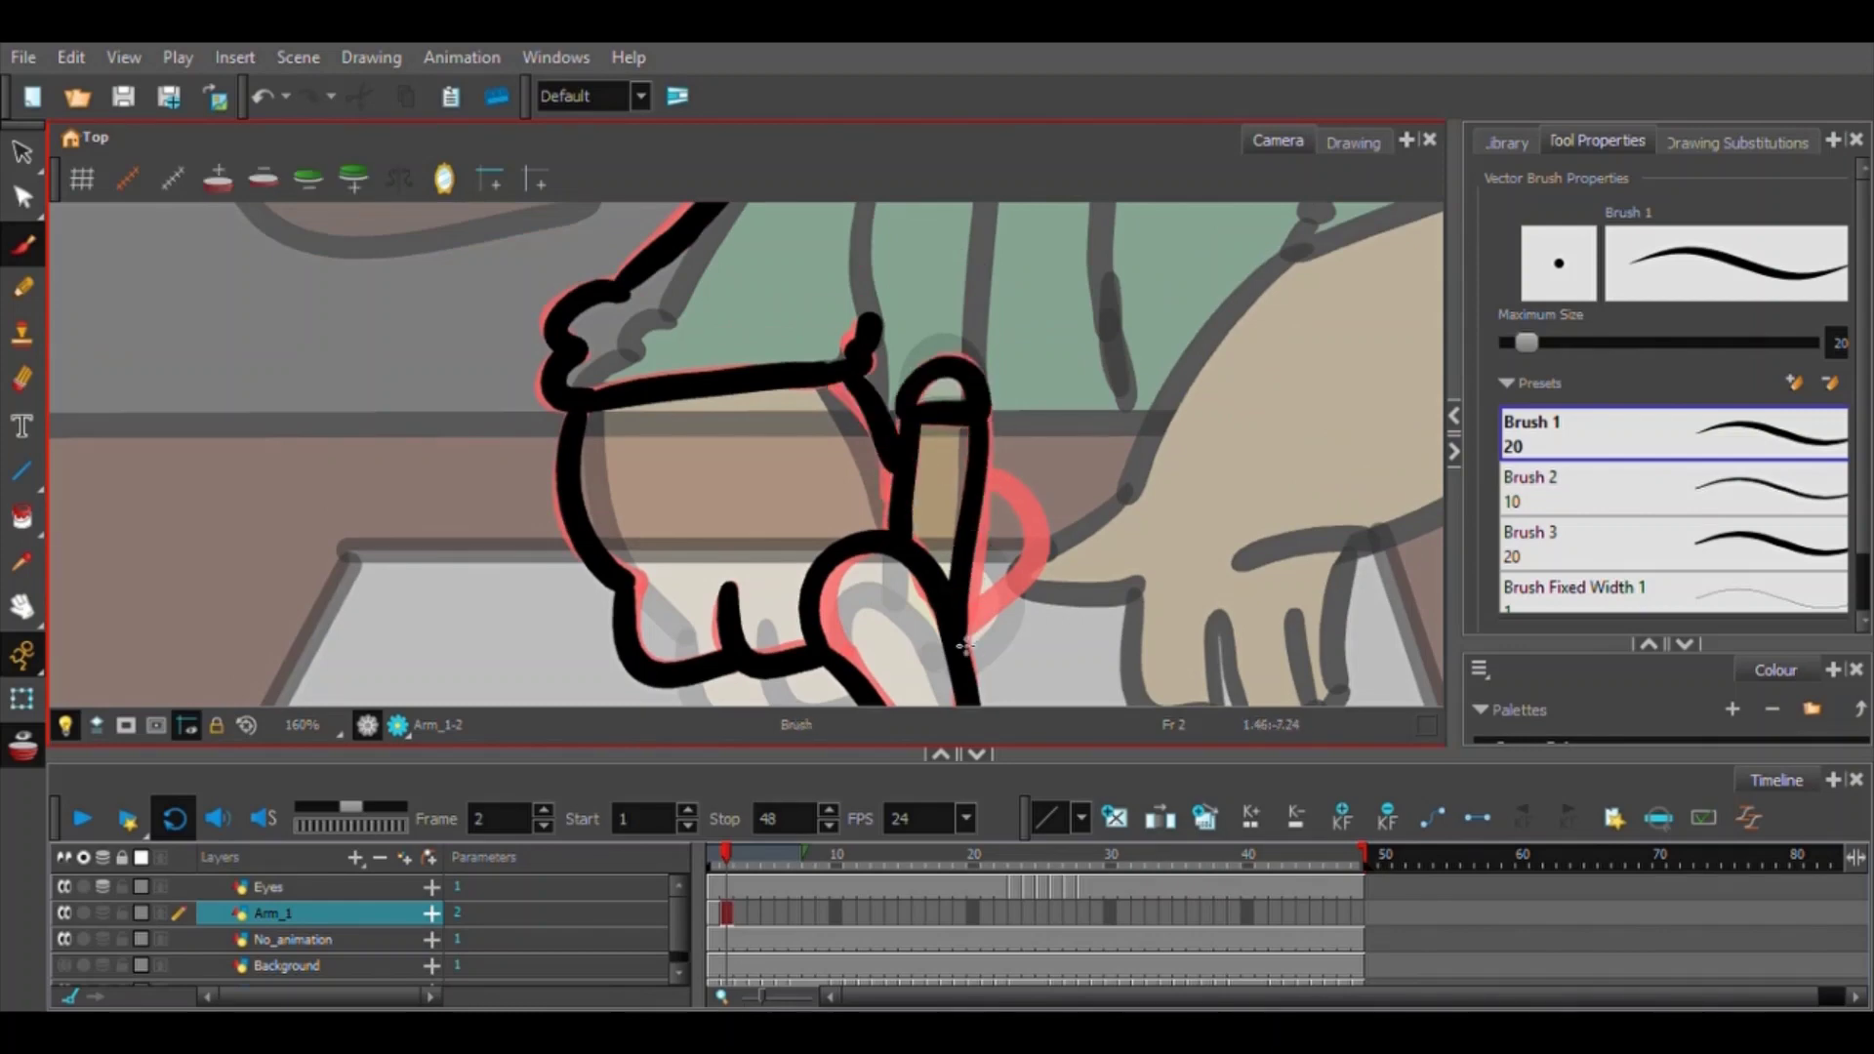
{"action": "left_click_drag", "start_coordinate": [964, 645], "coordinate": [965, 494]}
{"action": "left_click_drag", "start_coordinate": [988, 325], "coordinate": [978, 471]}
{"action": "mouse_move", "coordinate": [907, 603]}
{"action": "left_mouse_down"}
{"action": "mouse_move", "coordinate": [900, 489]}
{"action": "mouse_move", "coordinate": [914, 635]}
{"action": "left_mouse_up"}
Outline the sleeve edge, cuff and both sides of the wrist on frame 3 of Arm_1.
{"action": "key", "text": "1"}
{"action": "key", "text": "period"}
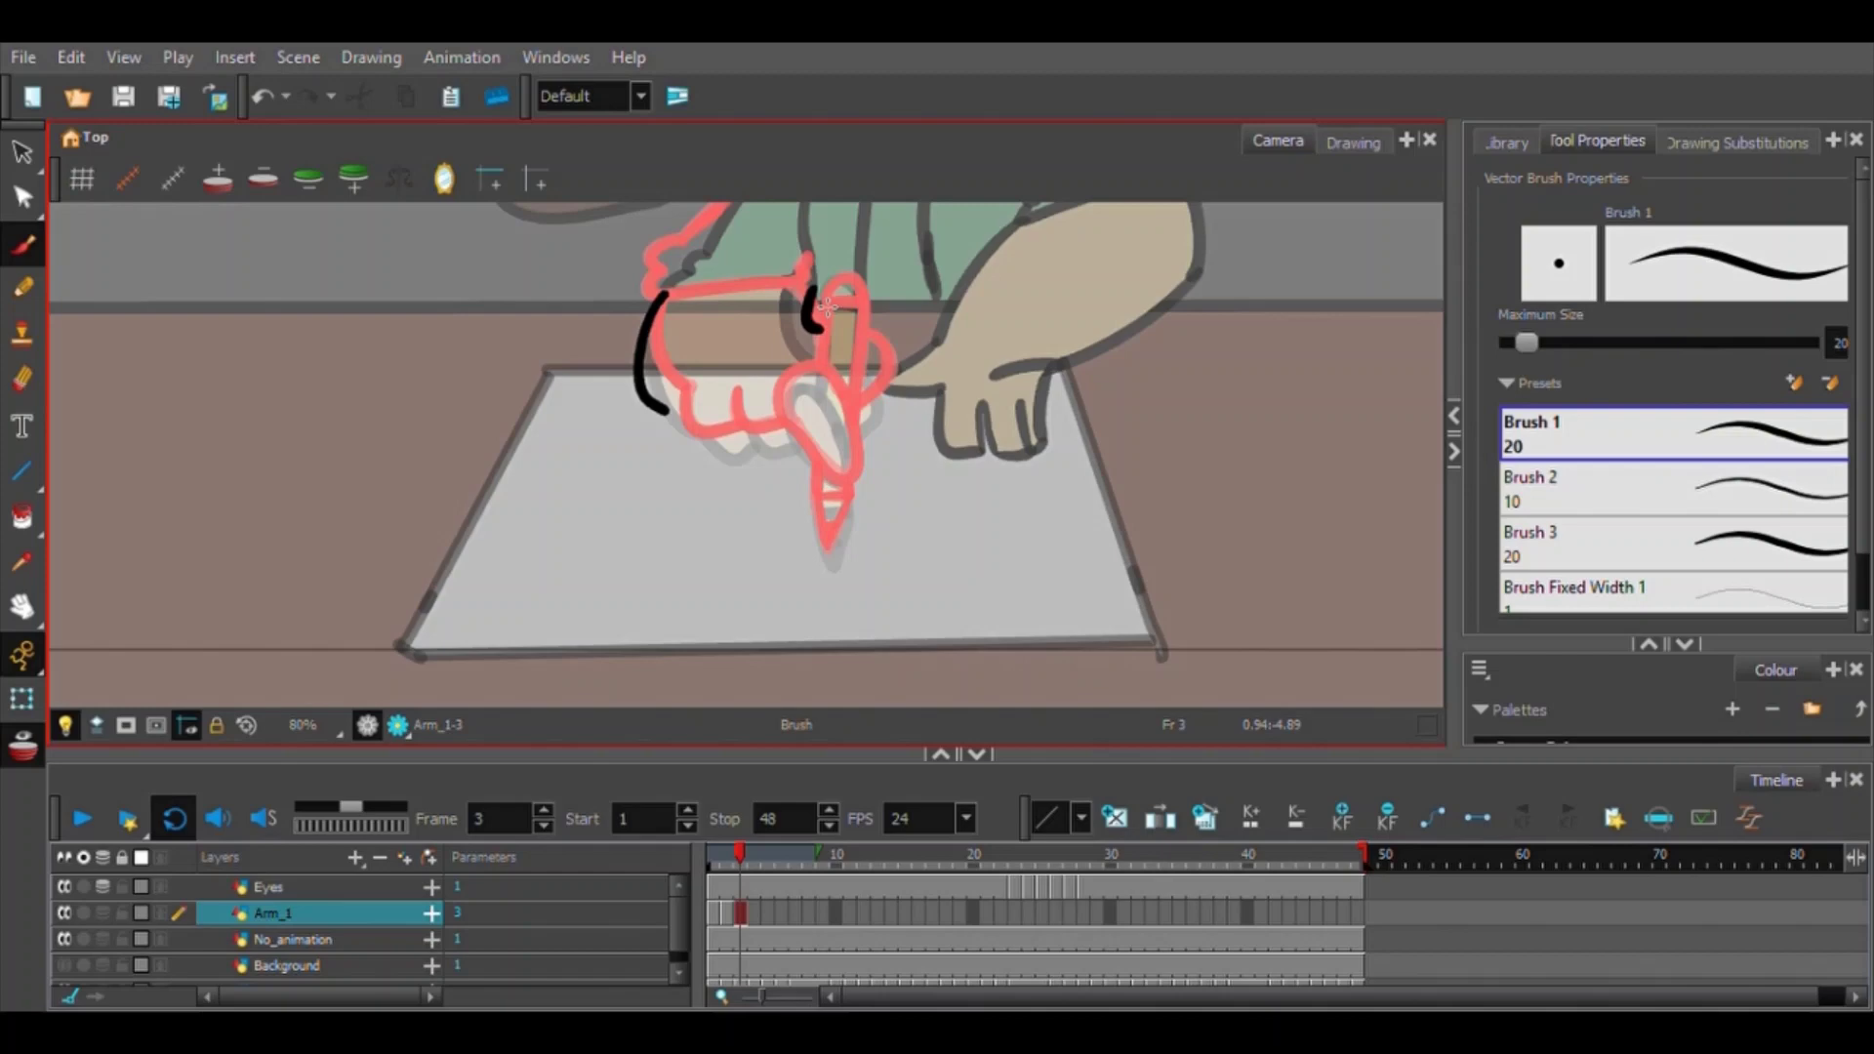
{"action": "key", "text": "2"}
{"action": "key", "text": "2"}
{"action": "left_click_drag", "start_coordinate": [781, 376], "coordinate": [829, 536]}
{"action": "left_click_drag", "start_coordinate": [887, 353], "coordinate": [932, 498]}
{"action": "left_click_drag", "start_coordinate": [718, 475], "coordinate": [932, 458]}
{"action": "left_click_drag", "start_coordinate": [908, 224], "coordinate": [704, 471]}
{"action": "key", "text": "ctrl+z"}
{"action": "mouse_move", "coordinate": [905, 215]}
{"action": "left_mouse_down"}
{"action": "mouse_move", "coordinate": [812, 387]}
{"action": "mouse_move", "coordinate": [752, 400]}
{"action": "left_mouse_up"}
{"action": "left_click_drag", "start_coordinate": [744, 402], "coordinate": [716, 464]}
{"action": "key", "text": "ctrl+z"}
{"action": "mouse_move", "coordinate": [1041, 493]}
{"action": "left_mouse_down"}
{"action": "mouse_move", "coordinate": [1016, 431]}
{"action": "mouse_move", "coordinate": [943, 369]}
{"action": "left_mouse_up"}
{"action": "left_click_drag", "start_coordinate": [915, 569], "coordinate": [909, 438]}
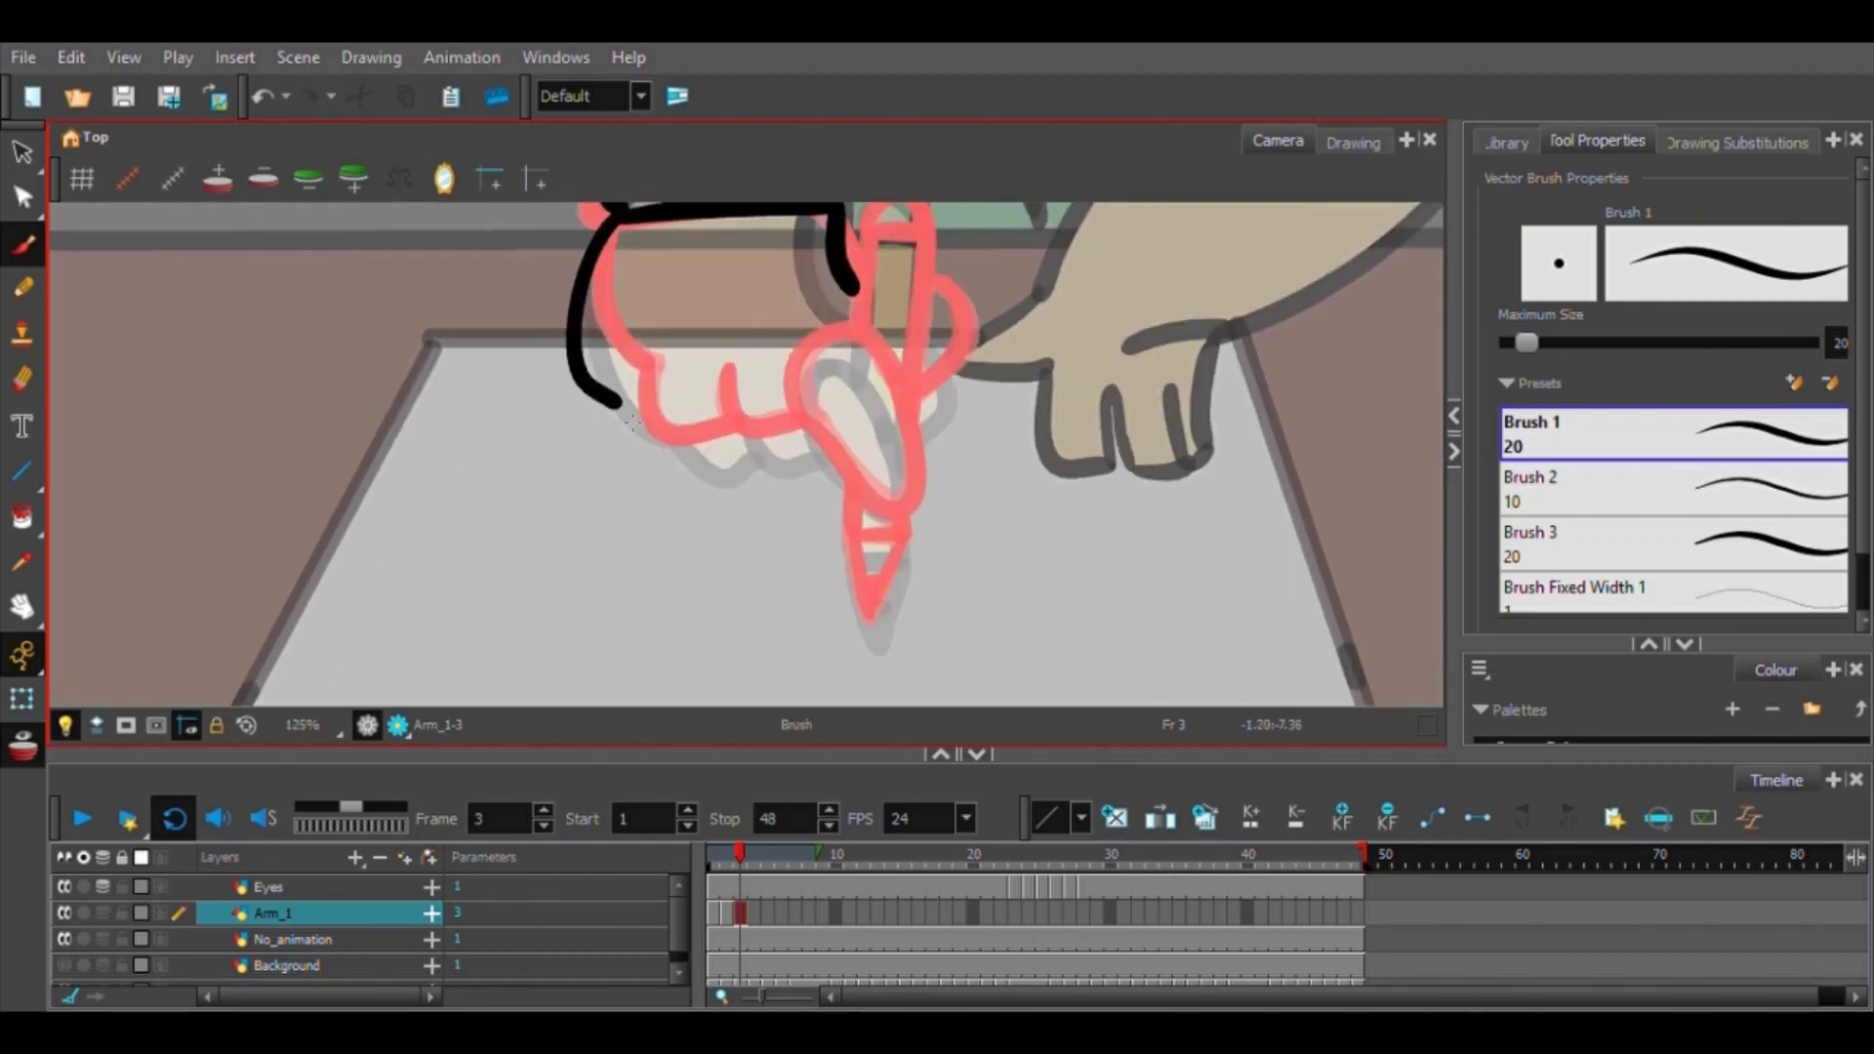
Draw the fingers, thumb and pencil down to its tip on frame 3 of Arm_1.
{"action": "key", "text": "ctrl+z"}
{"action": "left_click_drag", "start_coordinate": [836, 360], "coordinate": [806, 441]}
{"action": "left_click_drag", "start_coordinate": [926, 353], "coordinate": [920, 428]}
{"action": "mouse_move", "coordinate": [859, 338]}
{"action": "left_mouse_down"}
{"action": "mouse_move", "coordinate": [846, 457]}
{"action": "mouse_move", "coordinate": [911, 337]}
{"action": "left_mouse_up"}
{"action": "key", "text": "ctrl+z"}
{"action": "mouse_move", "coordinate": [863, 332]}
{"action": "left_mouse_down"}
{"action": "mouse_move", "coordinate": [911, 334]}
{"action": "mouse_move", "coordinate": [846, 444]}
{"action": "left_mouse_up"}
{"action": "left_click_drag", "start_coordinate": [912, 340], "coordinate": [898, 537]}
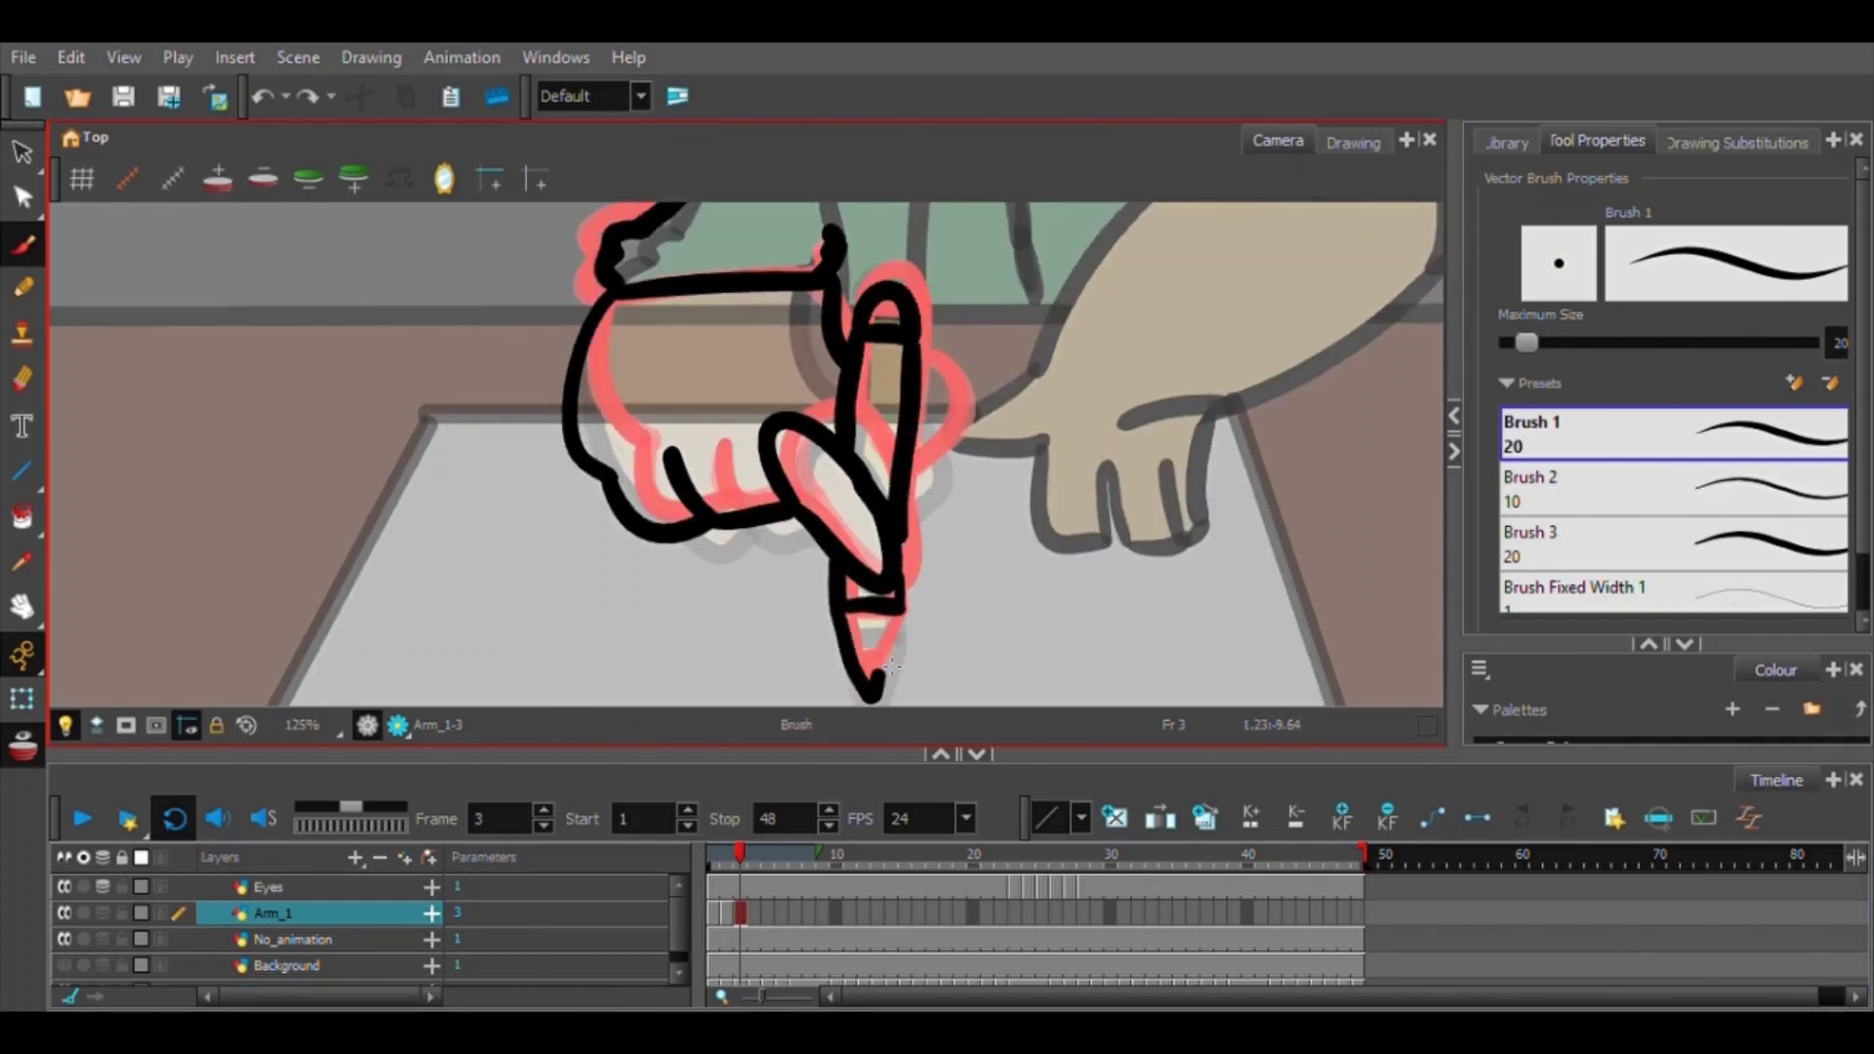
{"action": "left_click_drag", "start_coordinate": [859, 654], "coordinate": [878, 660]}
{"action": "left_click_drag", "start_coordinate": [883, 625], "coordinate": [875, 654]}
{"action": "left_click", "coordinate": [754, 862]}
{"action": "left_click_drag", "start_coordinate": [839, 391], "coordinate": [787, 595]}
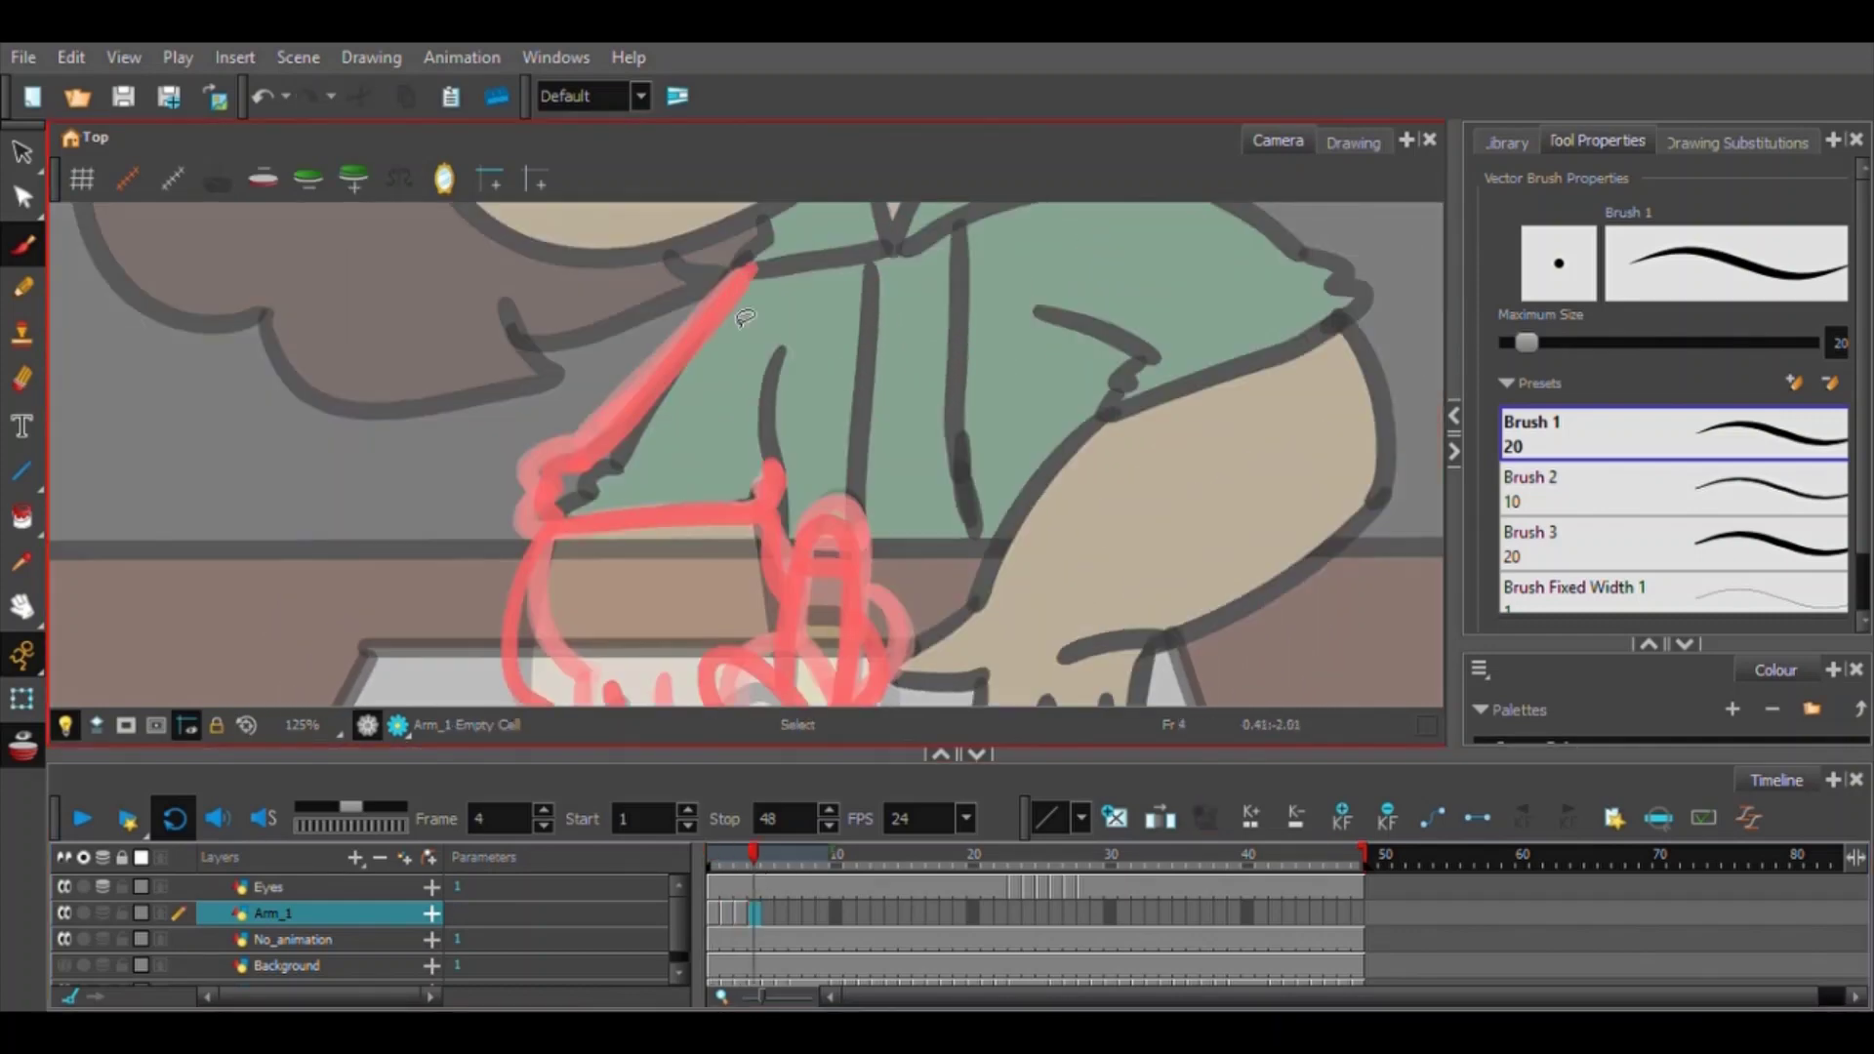
{"action": "left_click_drag", "start_coordinate": [739, 280], "coordinate": [607, 476]}
{"action": "key", "text": "ctrl+z"}
{"action": "left_click_drag", "start_coordinate": [749, 285], "coordinate": [626, 477]}
{"action": "left_click_drag", "start_coordinate": [828, 572], "coordinate": [848, 333]}
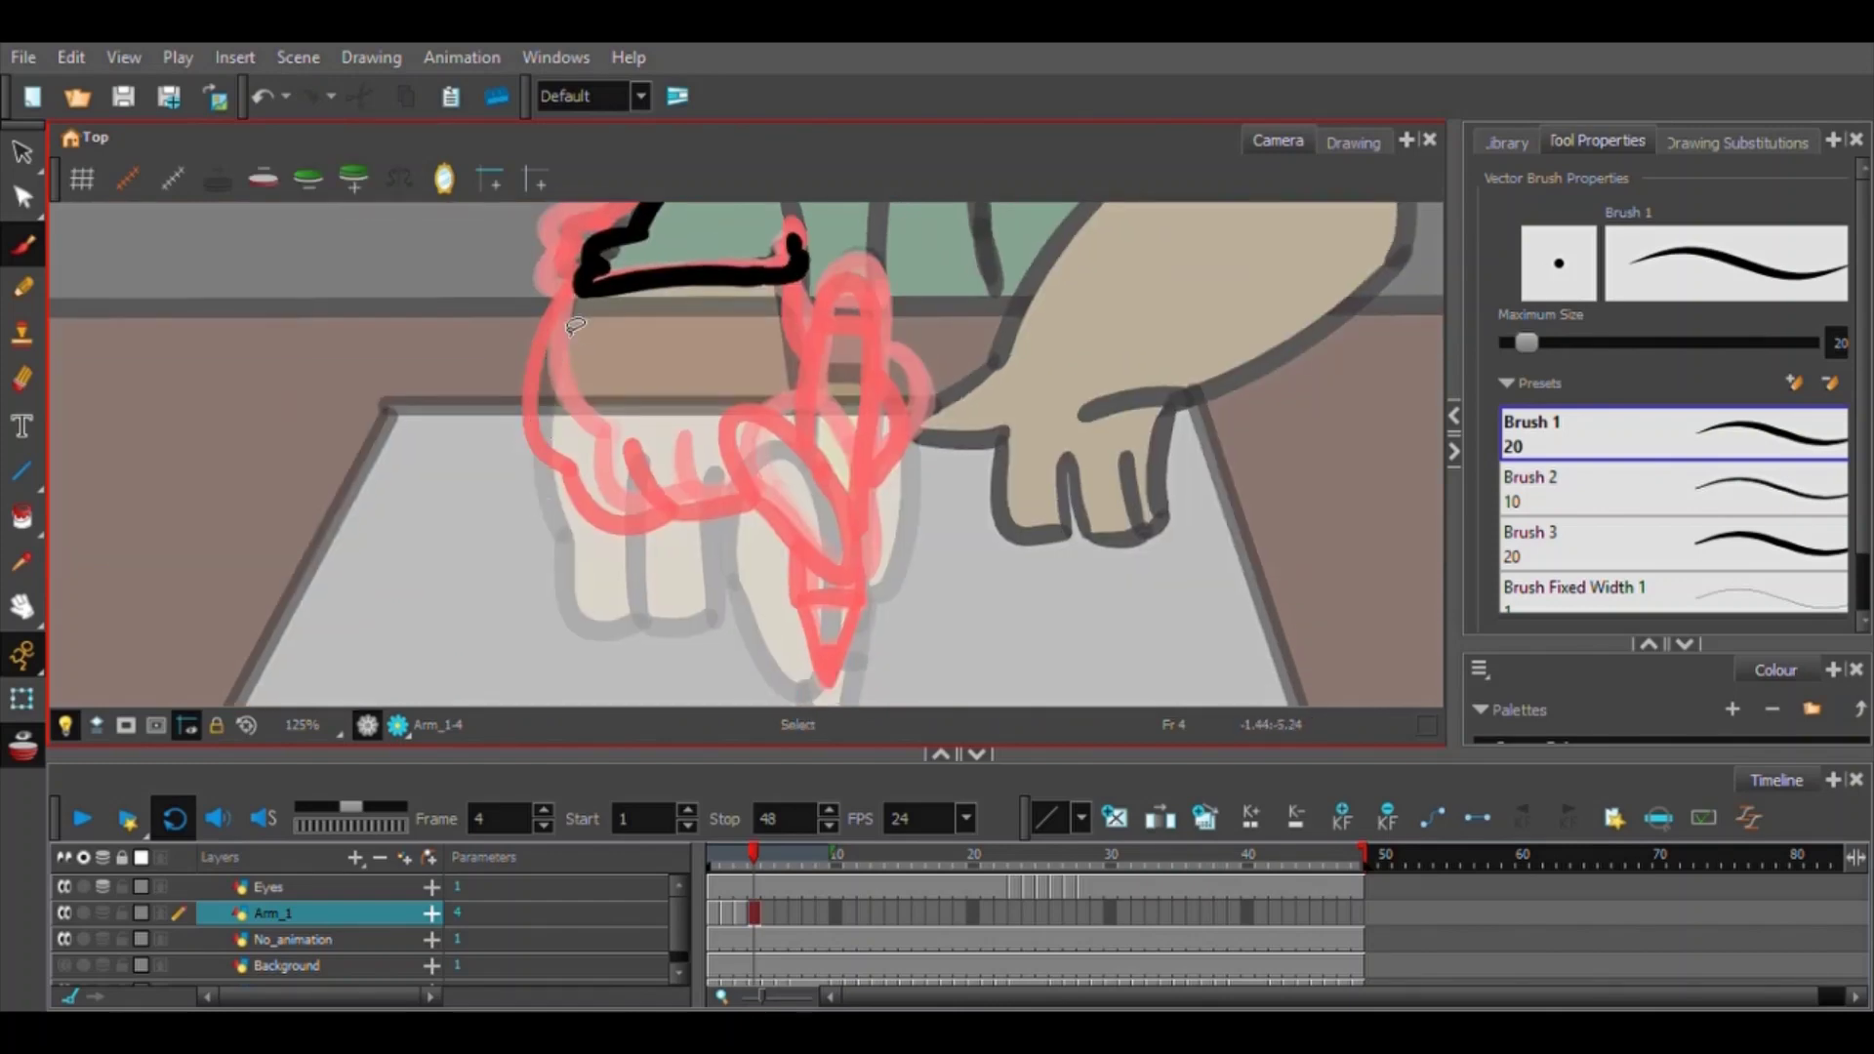
{"action": "left_click_drag", "start_coordinate": [592, 626], "coordinate": [677, 607]}
{"action": "left_click_drag", "start_coordinate": [745, 581], "coordinate": [677, 560]}
{"action": "key", "text": "ctrl+z"}
{"action": "key", "text": "ctrl+z"}
{"action": "key", "text": "ctrl+z"}
{"action": "key", "text": "ctrl+z"}
{"action": "key", "text": "ctrl+z"}
{"action": "key", "text": "ctrl+z"}
{"action": "key", "text": "ctrl+z"}
{"action": "key", "text": "ctrl+z"}
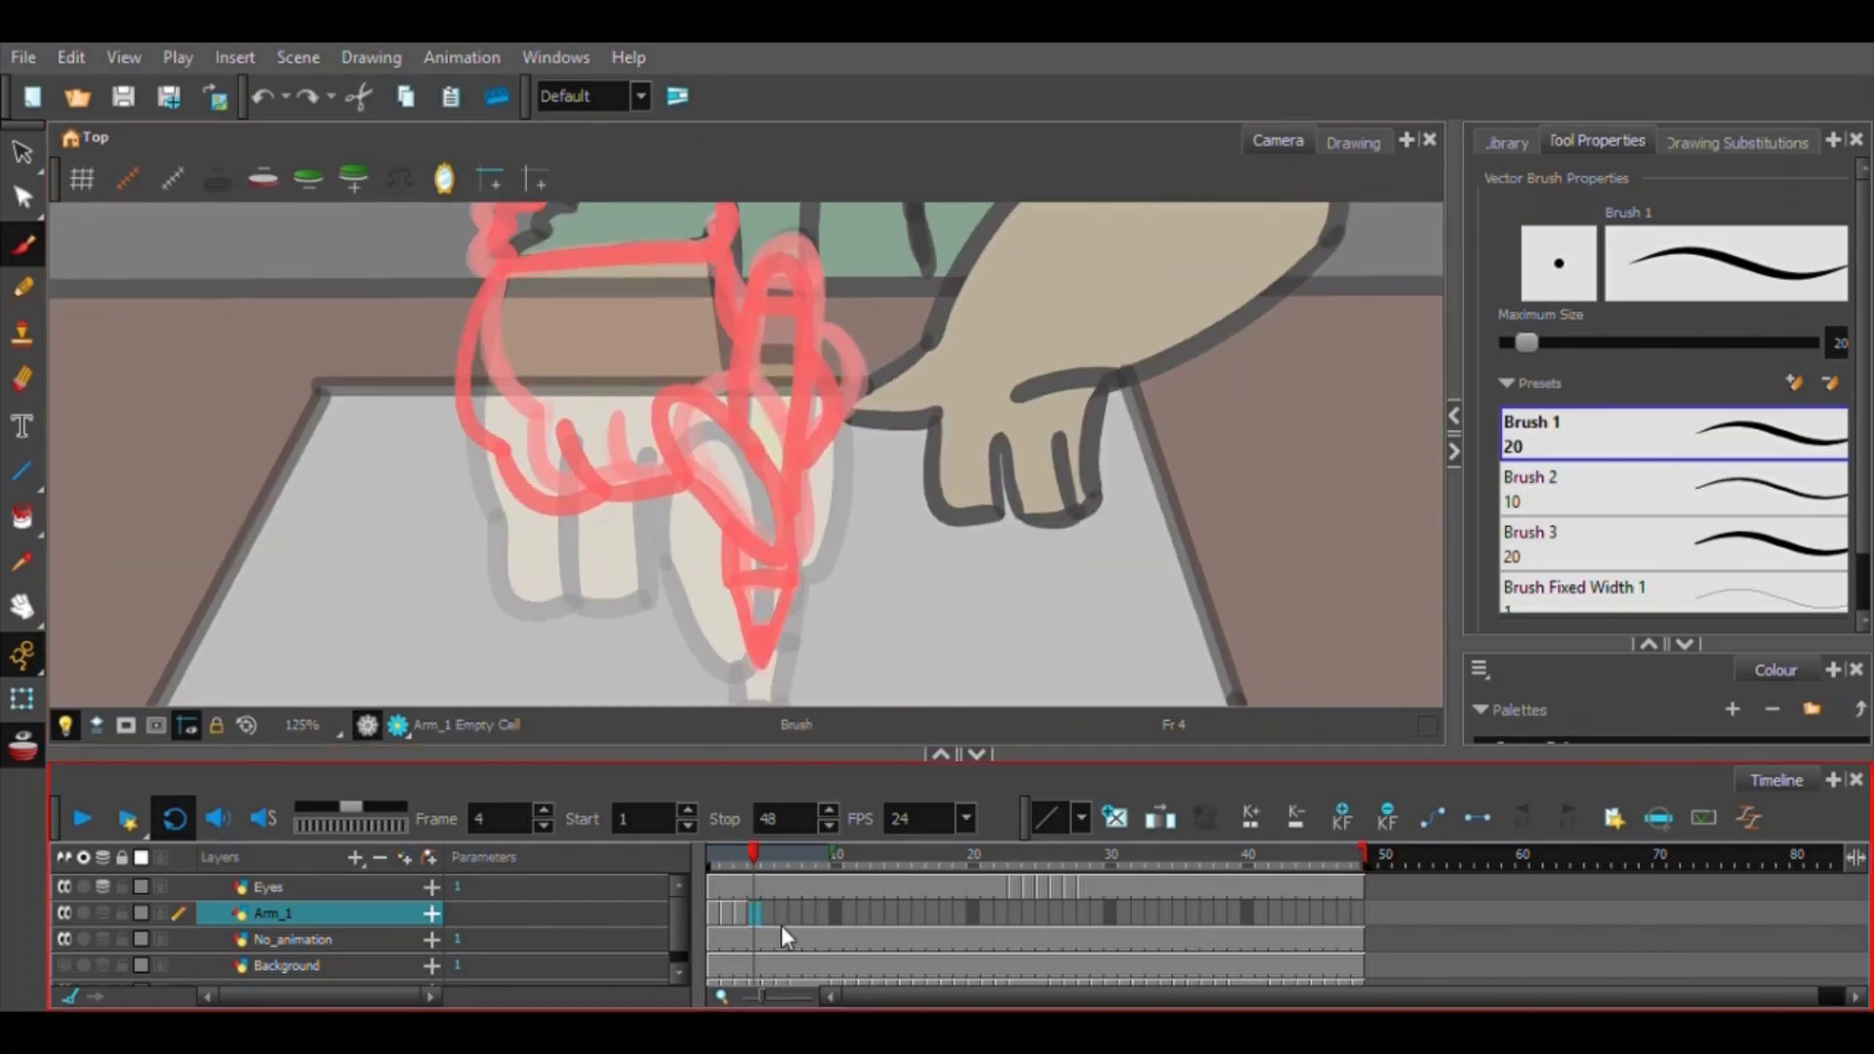
Leave frame 4 empty and draw the sleeve's outer edge on frame 5 of Arm_1.
{"action": "left_click", "coordinate": [769, 917]}
{"action": "mouse_move", "coordinate": [735, 446]}
{"action": "left_mouse_down"}
{"action": "mouse_move", "coordinate": [866, 427]}
{"action": "mouse_move", "coordinate": [895, 643]}
{"action": "left_mouse_up"}
{"action": "mouse_move", "coordinate": [867, 207]}
{"action": "left_mouse_down"}
{"action": "mouse_move", "coordinate": [784, 376]}
{"action": "mouse_move", "coordinate": [725, 369]}
{"action": "left_mouse_up"}
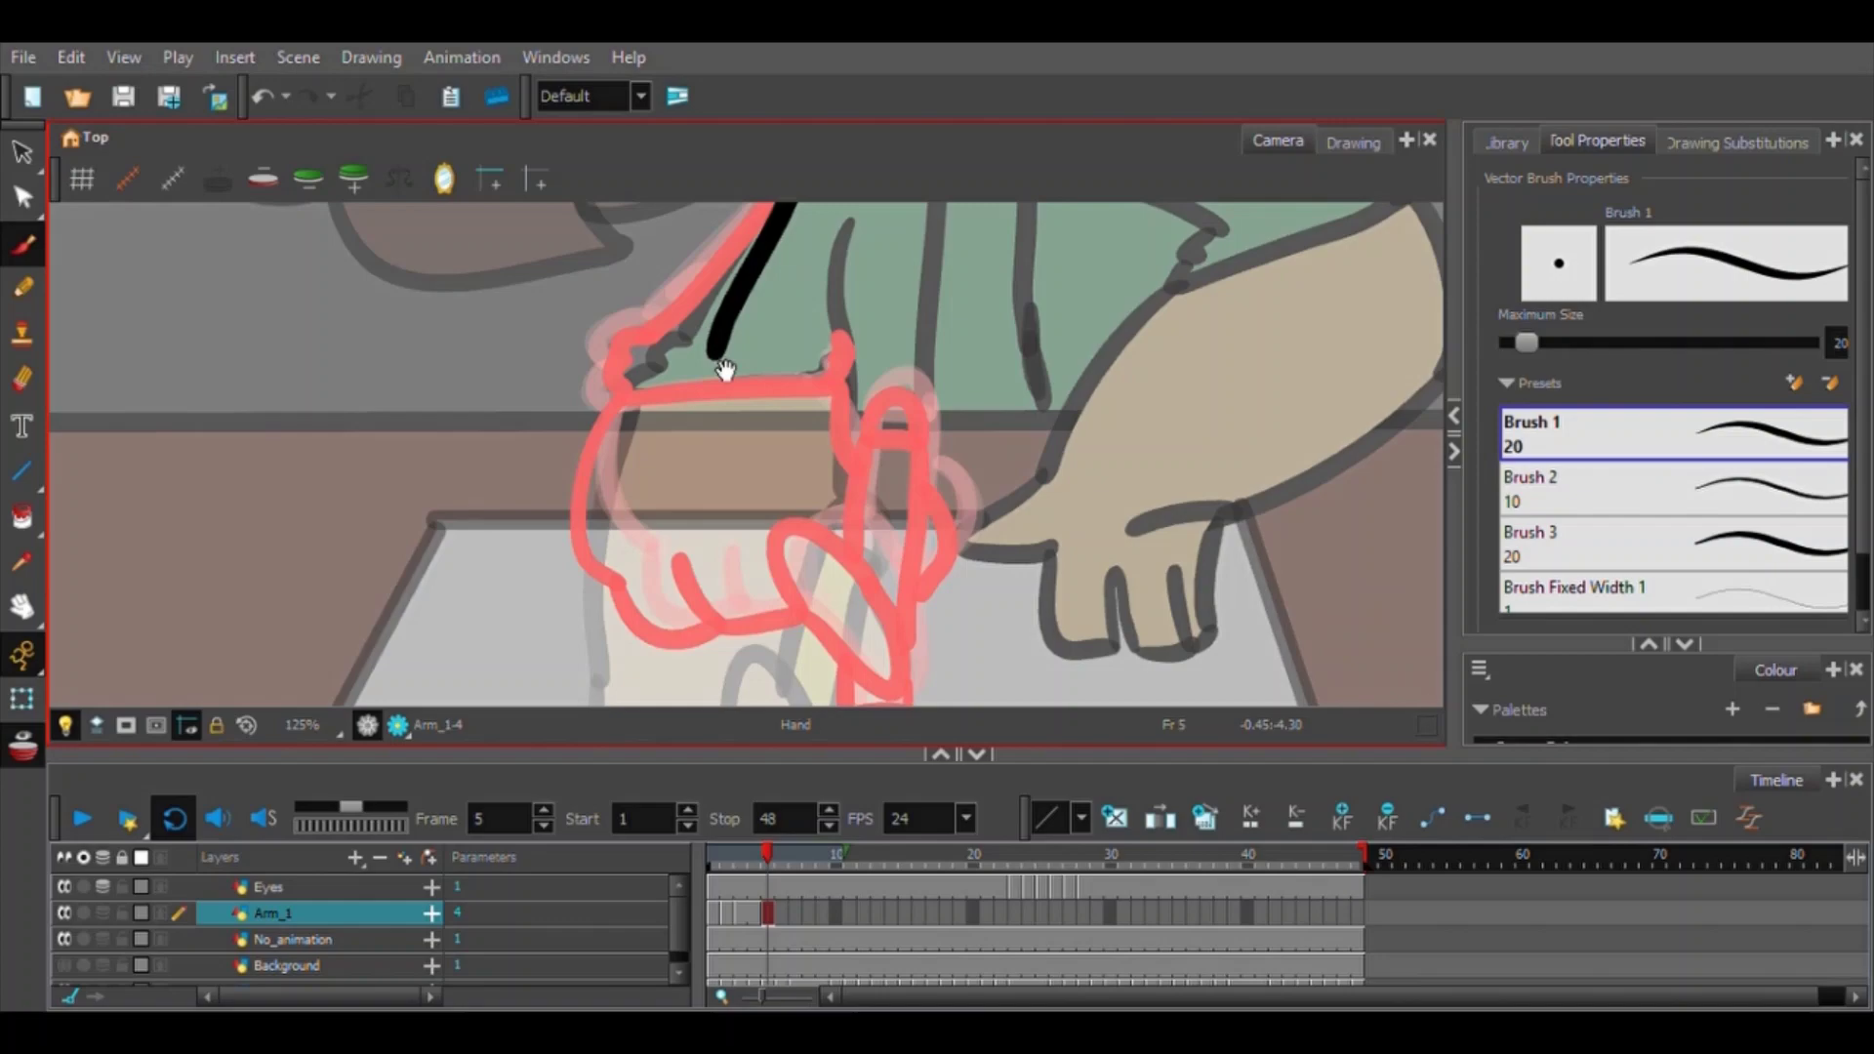
{"action": "left_click_drag", "start_coordinate": [922, 472], "coordinate": [926, 320]}
{"action": "mouse_move", "coordinate": [694, 251]}
{"action": "left_mouse_down"}
{"action": "mouse_move", "coordinate": [674, 515]}
{"action": "mouse_move", "coordinate": [732, 625]}
{"action": "left_mouse_up"}
{"action": "key", "text": "ctrl+z"}
{"action": "key", "text": "ctrl+z"}
{"action": "key", "text": "ctrl+z"}
{"action": "key", "text": "ctrl+z"}
{"action": "key", "text": "ctrl+z"}
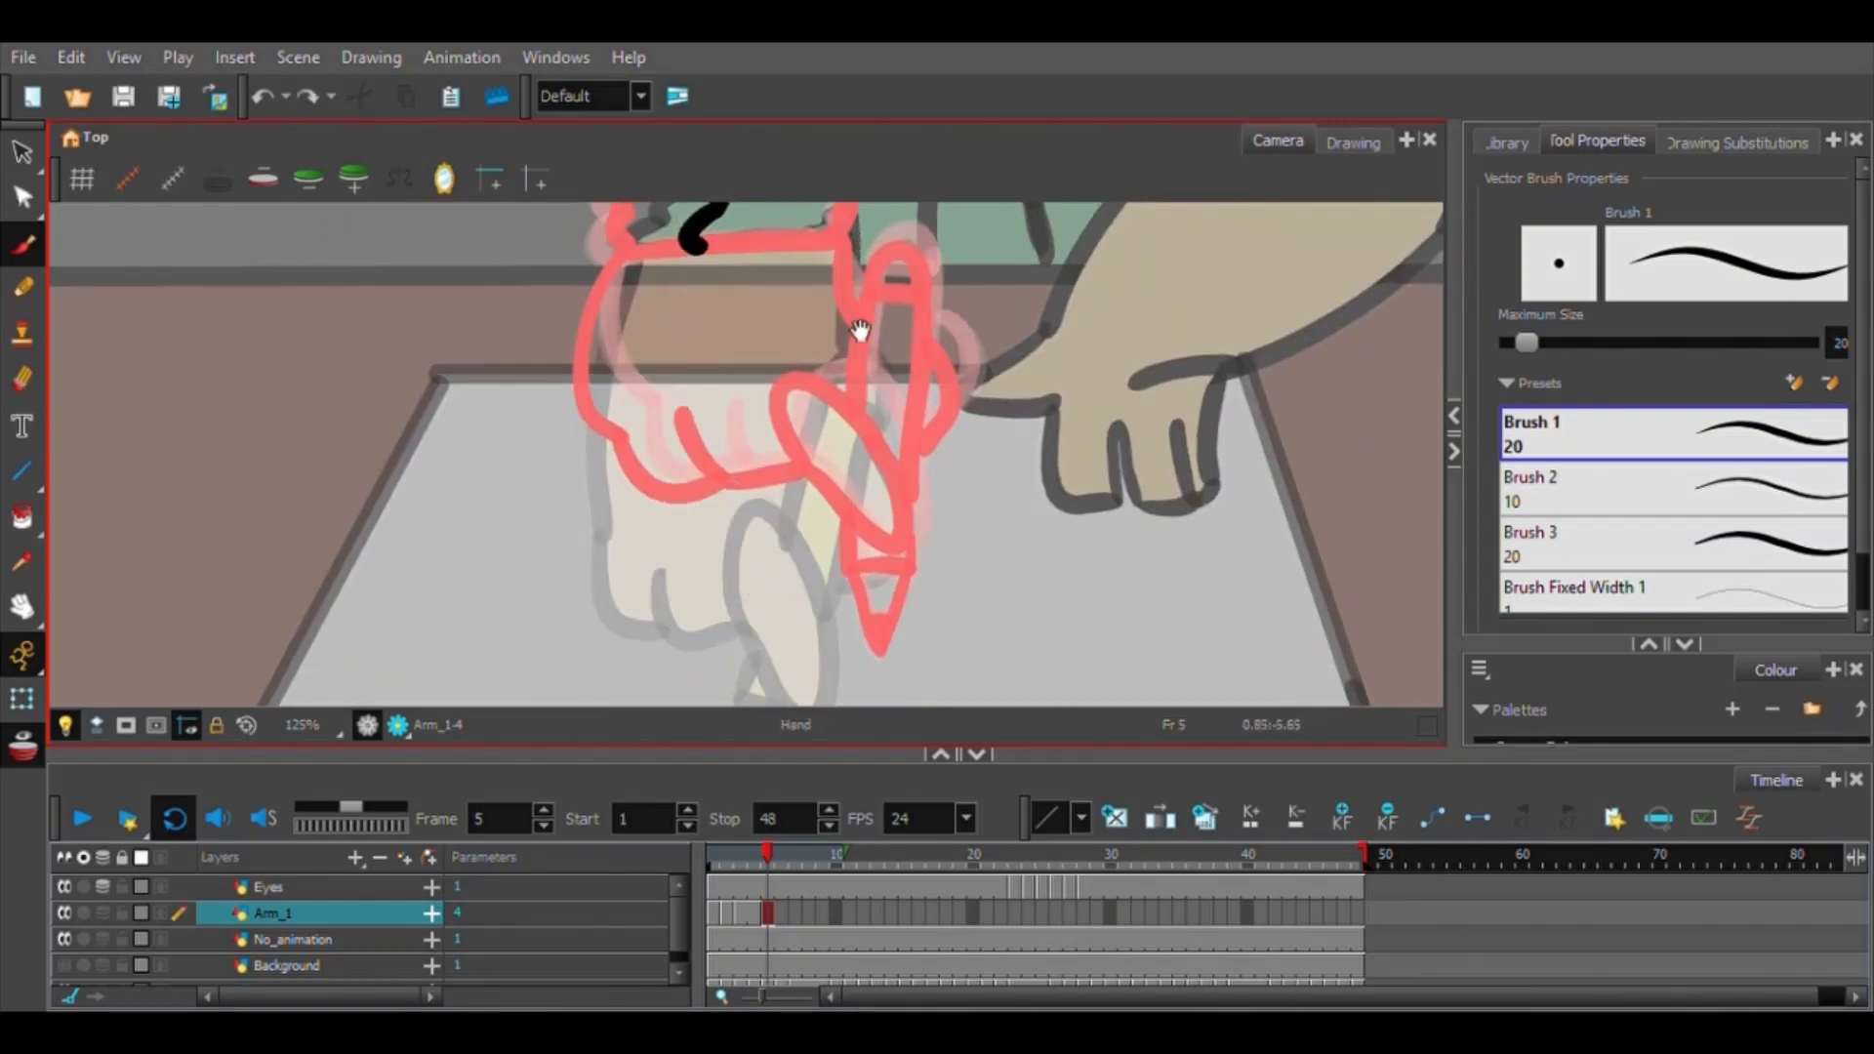
Draw the cuff line and both sides of the forearm on frame 5 of Arm_1.
{"action": "left_click_drag", "start_coordinate": [858, 335], "coordinate": [877, 502]}
{"action": "left_click_drag", "start_coordinate": [718, 408], "coordinate": [869, 393]}
{"action": "left_click_drag", "start_coordinate": [732, 439], "coordinate": [806, 312]}
{"action": "left_click_drag", "start_coordinate": [788, 290], "coordinate": [651, 554]}
{"action": "left_click_drag", "start_coordinate": [944, 286], "coordinate": [856, 568]}
{"action": "key", "text": "ctrl+z"}
{"action": "mouse_move", "coordinate": [768, 855]}
{"action": "left_mouse_down"}
{"action": "mouse_move", "coordinate": [744, 857]}
{"action": "mouse_move", "coordinate": [768, 855]}
{"action": "left_mouse_up"}
{"action": "left_click_drag", "start_coordinate": [940, 286], "coordinate": [876, 534]}
{"action": "left_click_drag", "start_coordinate": [637, 560], "coordinate": [705, 641]}
{"action": "mouse_move", "coordinate": [771, 546]}
{"action": "left_mouse_down"}
{"action": "mouse_move", "coordinate": [766, 571]}
{"action": "mouse_move", "coordinate": [958, 381]}
{"action": "left_mouse_up"}
{"action": "key", "text": "ctrl+z"}
{"action": "key", "text": "ctrl+z"}
{"action": "left_click_drag", "start_coordinate": [828, 482], "coordinate": [947, 327]}
{"action": "left_click_drag", "start_coordinate": [844, 539], "coordinate": [969, 394]}
{"action": "scroll", "coordinate": [997, 363], "scroll_direction": "down", "scroll_amount": 3}
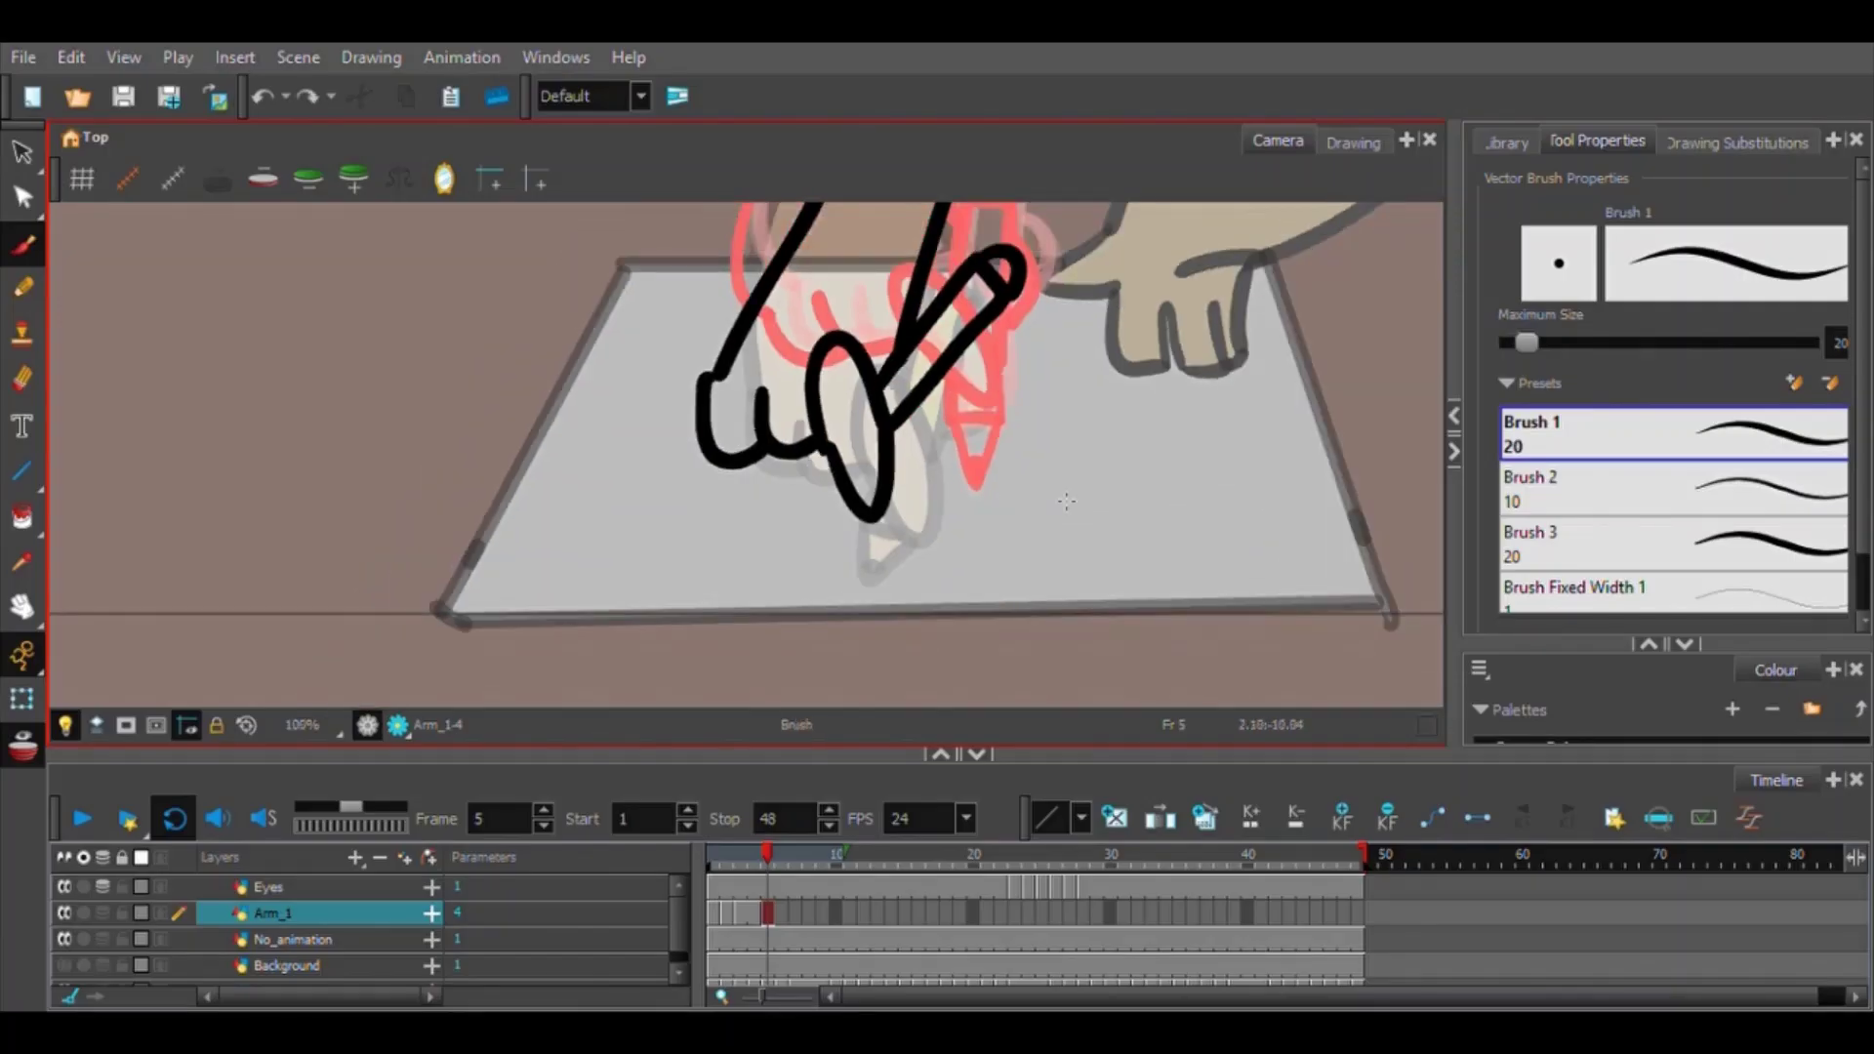
{"action": "left_click", "coordinate": [761, 867]}
{"action": "left_click_drag", "start_coordinate": [761, 867], "coordinate": [770, 867]}
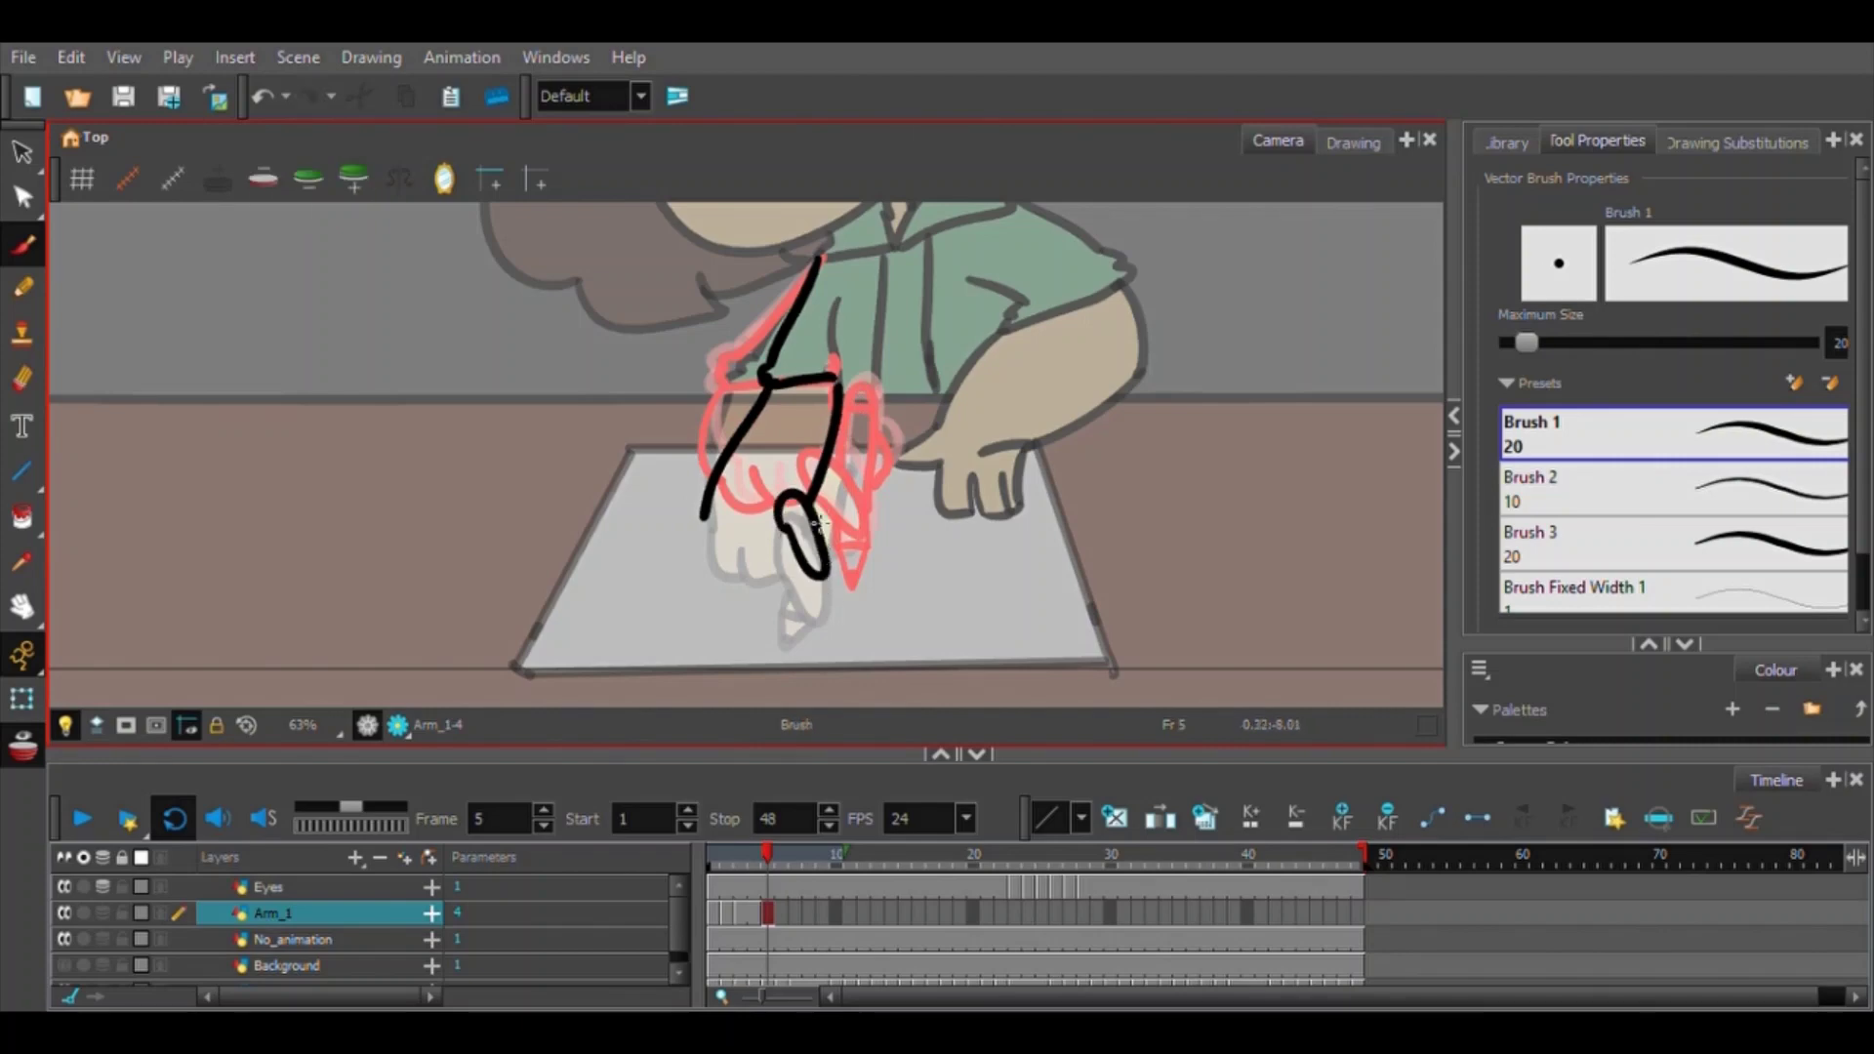
Redraw the thumb, fingers and pencil on frame 5 of Arm_1, trimming overlapping lines with the Cutter.
{"action": "key", "text": "ctrl+z"}
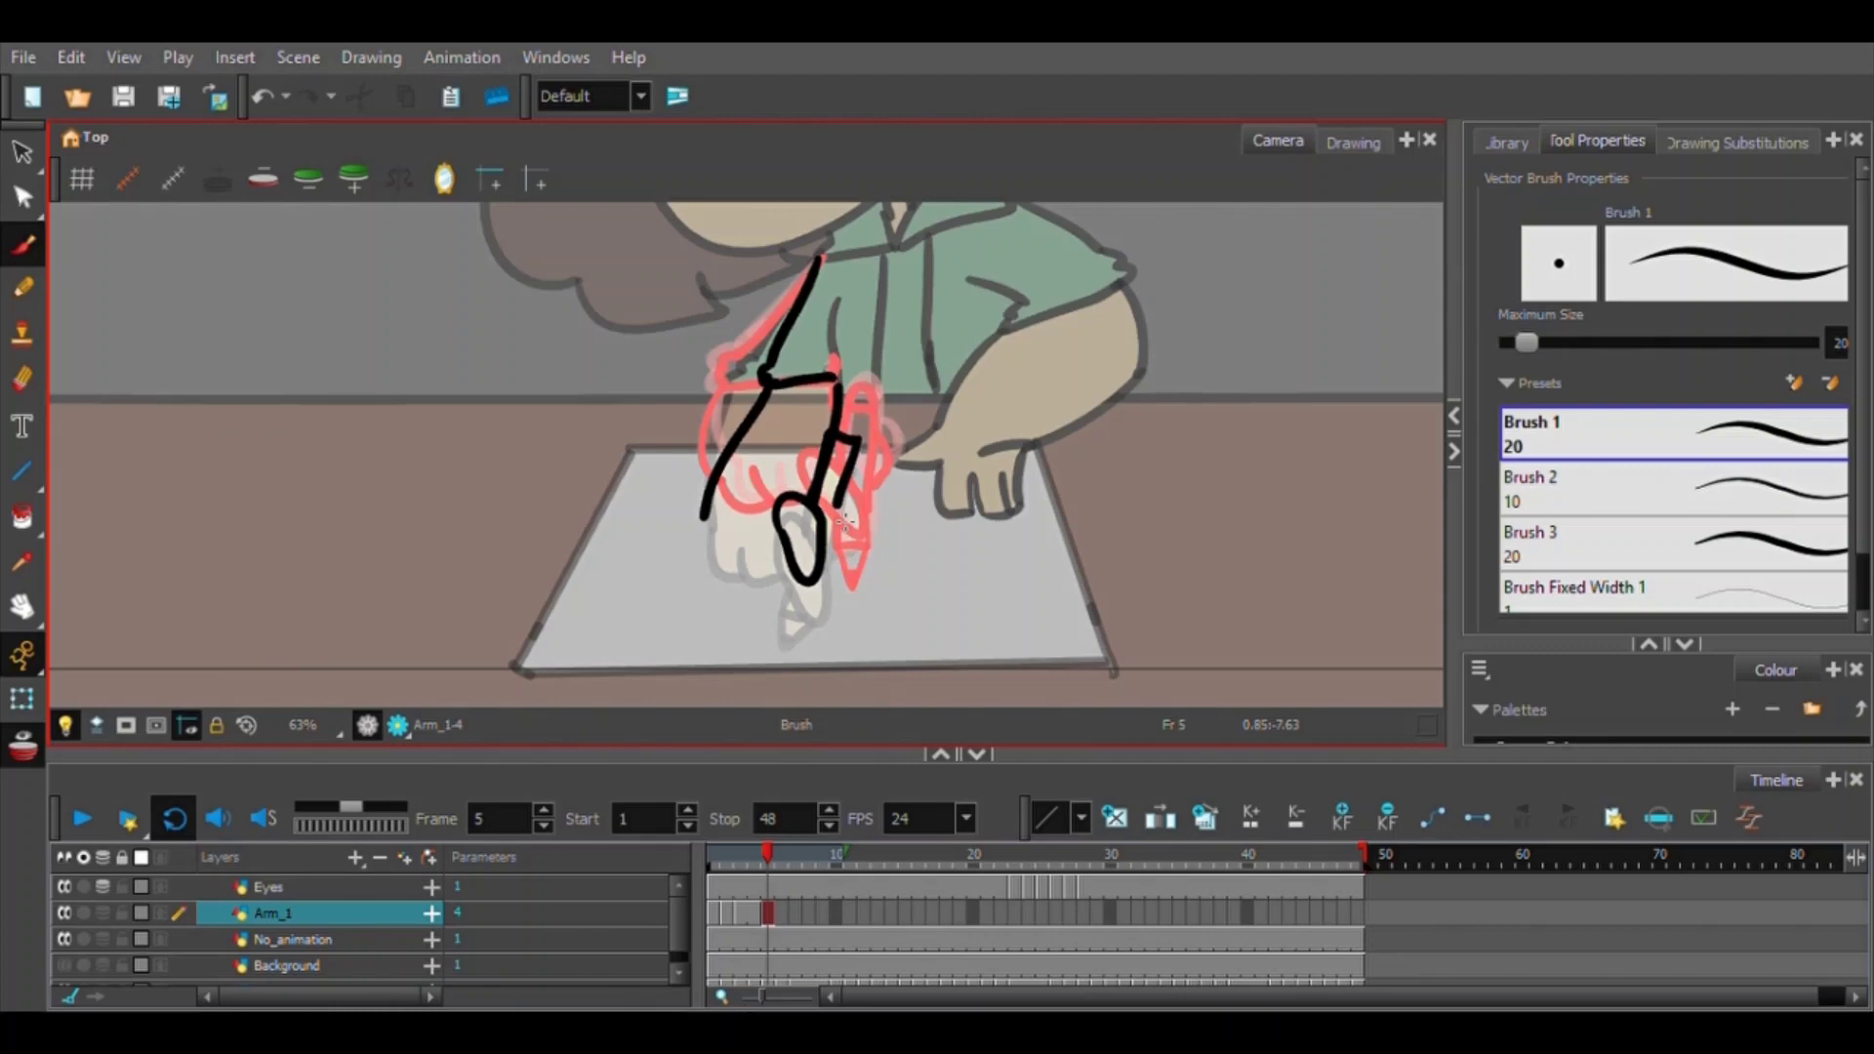
{"action": "scroll", "coordinate": [847, 487], "scroll_direction": "up", "scroll_amount": 5}
{"action": "left_click", "coordinate": [24, 153]}
{"action": "left_click_drag", "start_coordinate": [787, 318], "coordinate": [801, 459]}
{"action": "scroll", "coordinate": [768, 451], "scroll_direction": "down", "scroll_amount": 3}
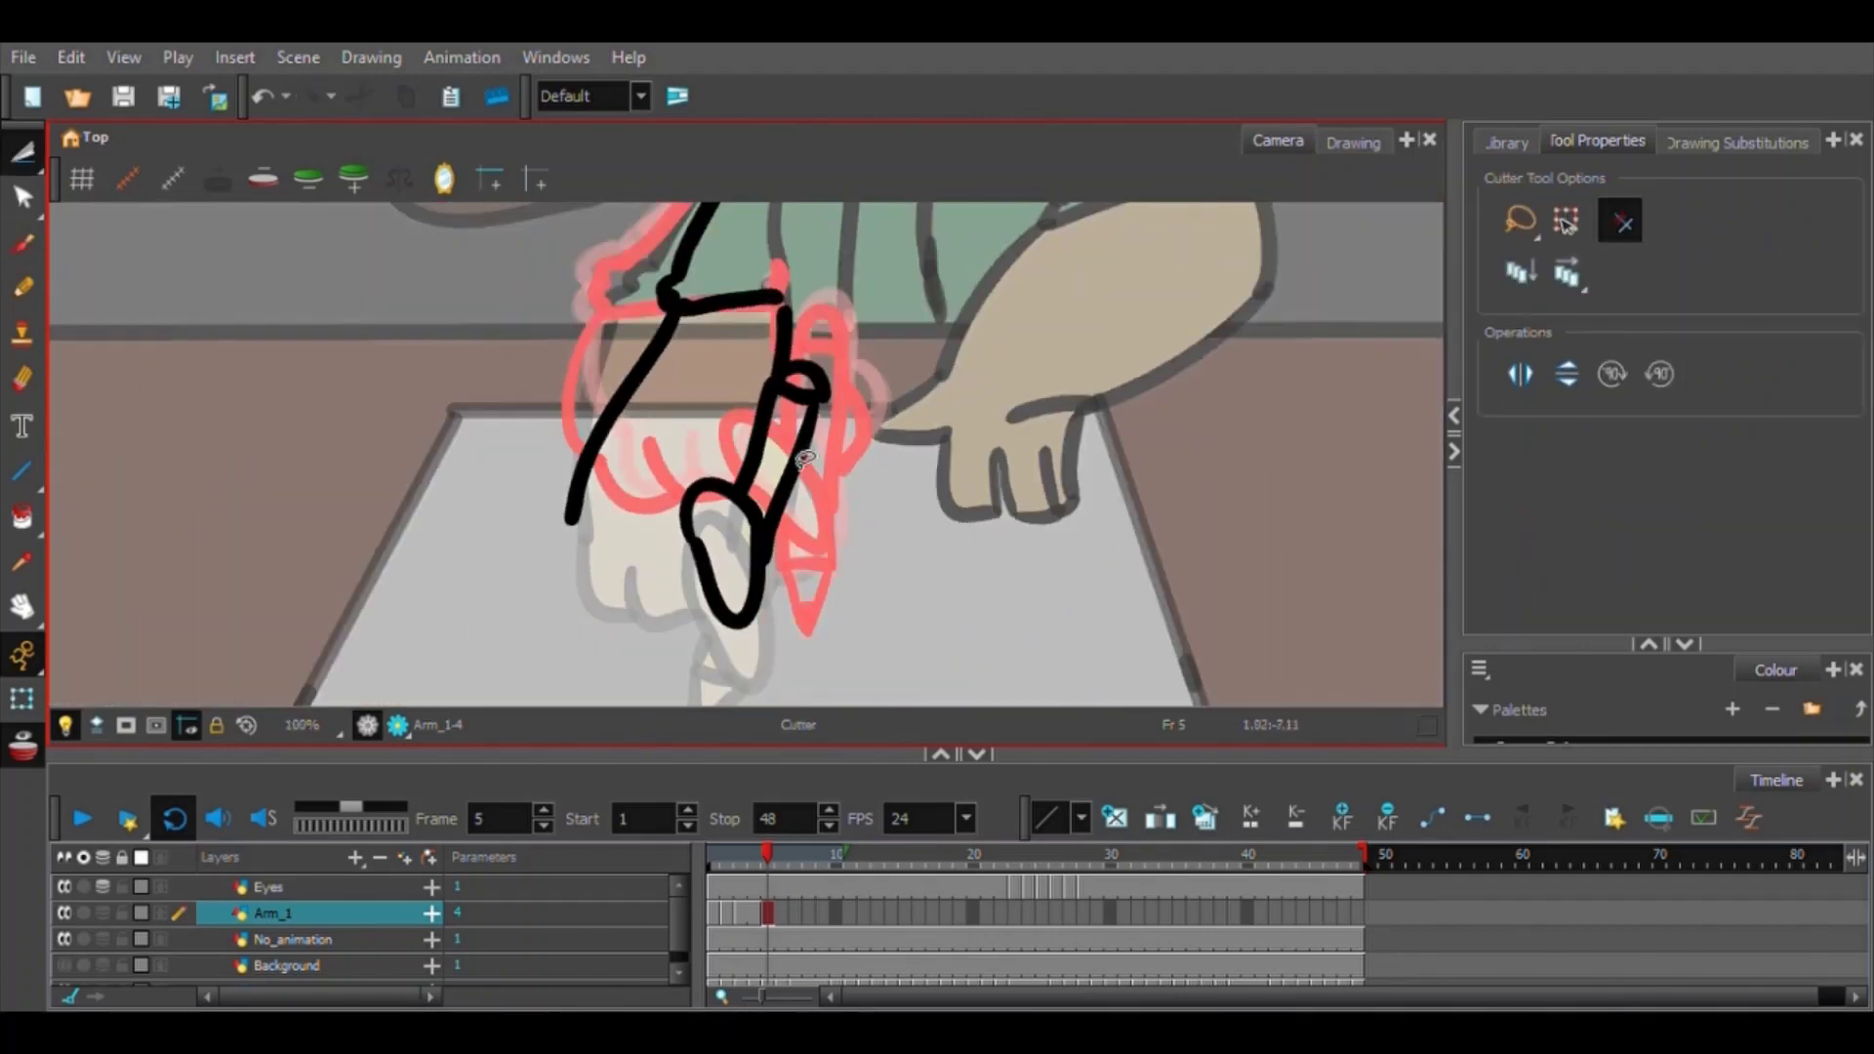
{"action": "left_click", "coordinate": [23, 154]}
{"action": "key", "text": "alt+b"}
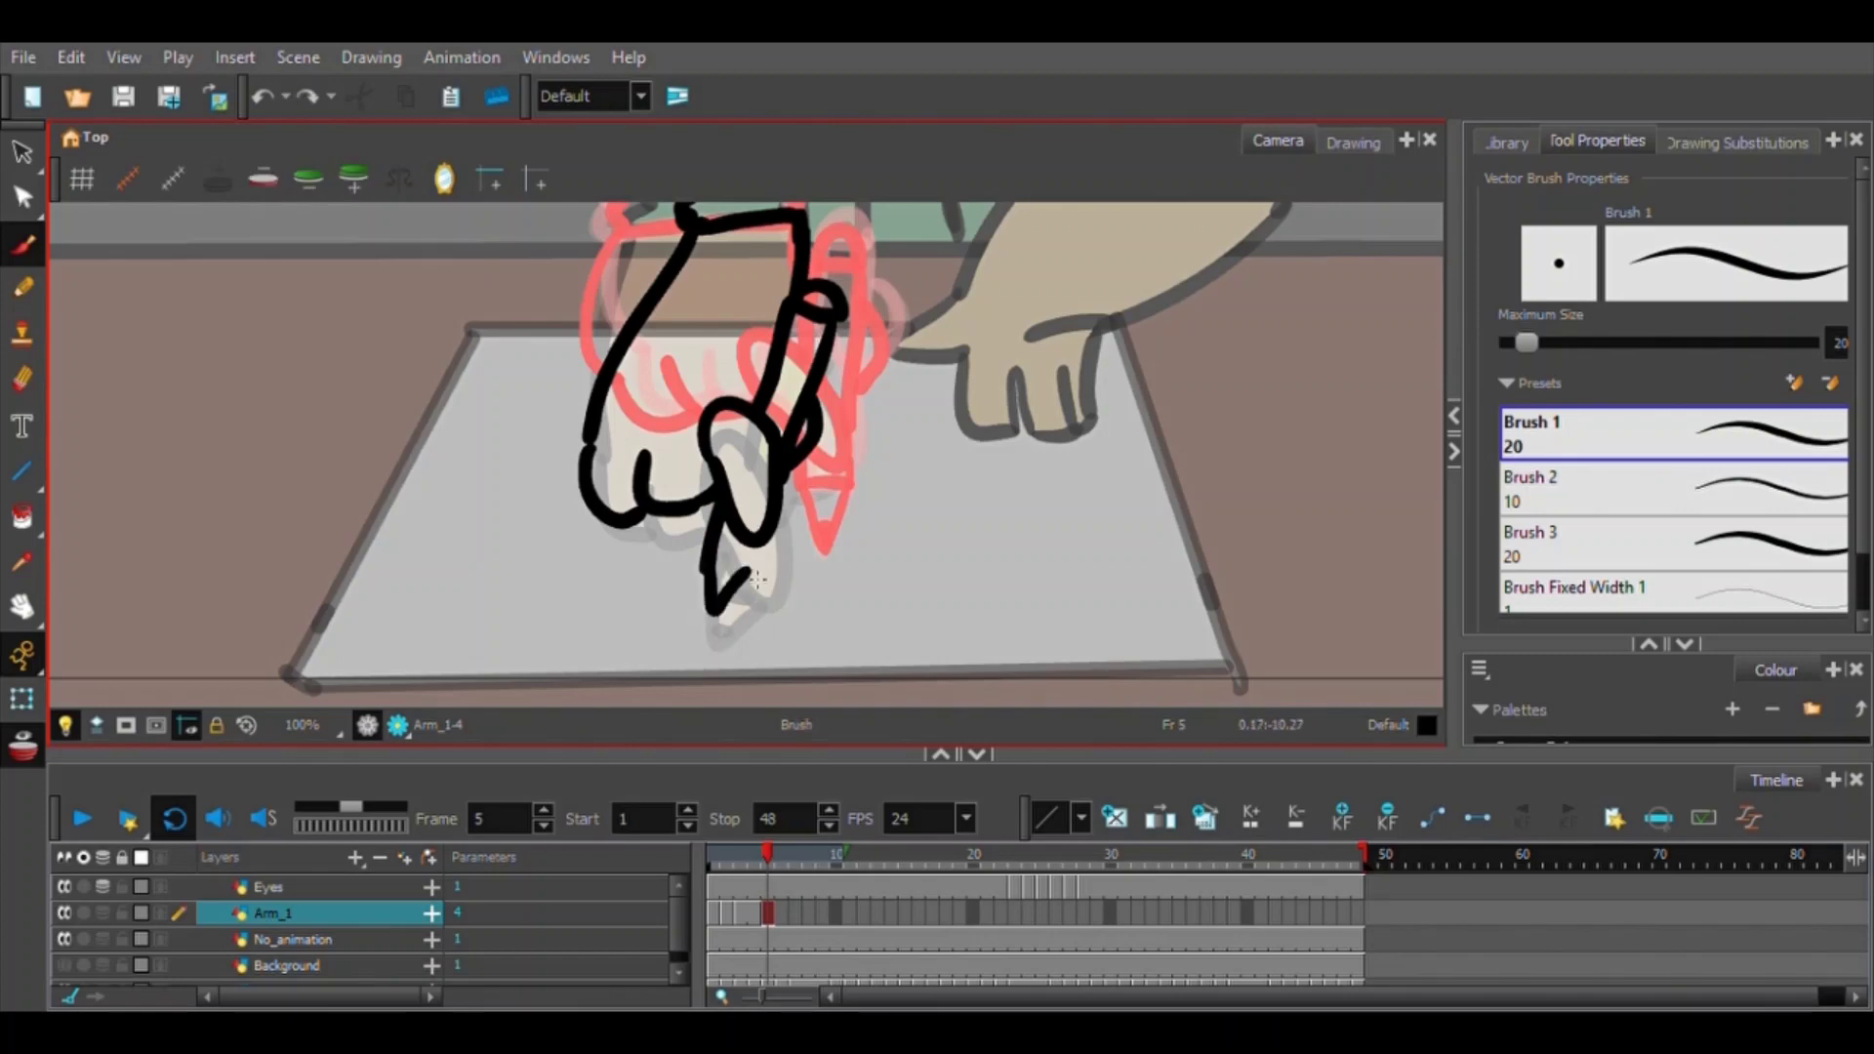
Create an empty drawing on frame 4 of Arm_1 and outline the sleeve, cuff and outer side of the hand.
{"action": "mouse_move", "coordinate": [768, 856]}
{"action": "left_mouse_down"}
{"action": "mouse_move", "coordinate": [734, 886]}
{"action": "mouse_move", "coordinate": [754, 876]}
{"action": "left_mouse_up"}
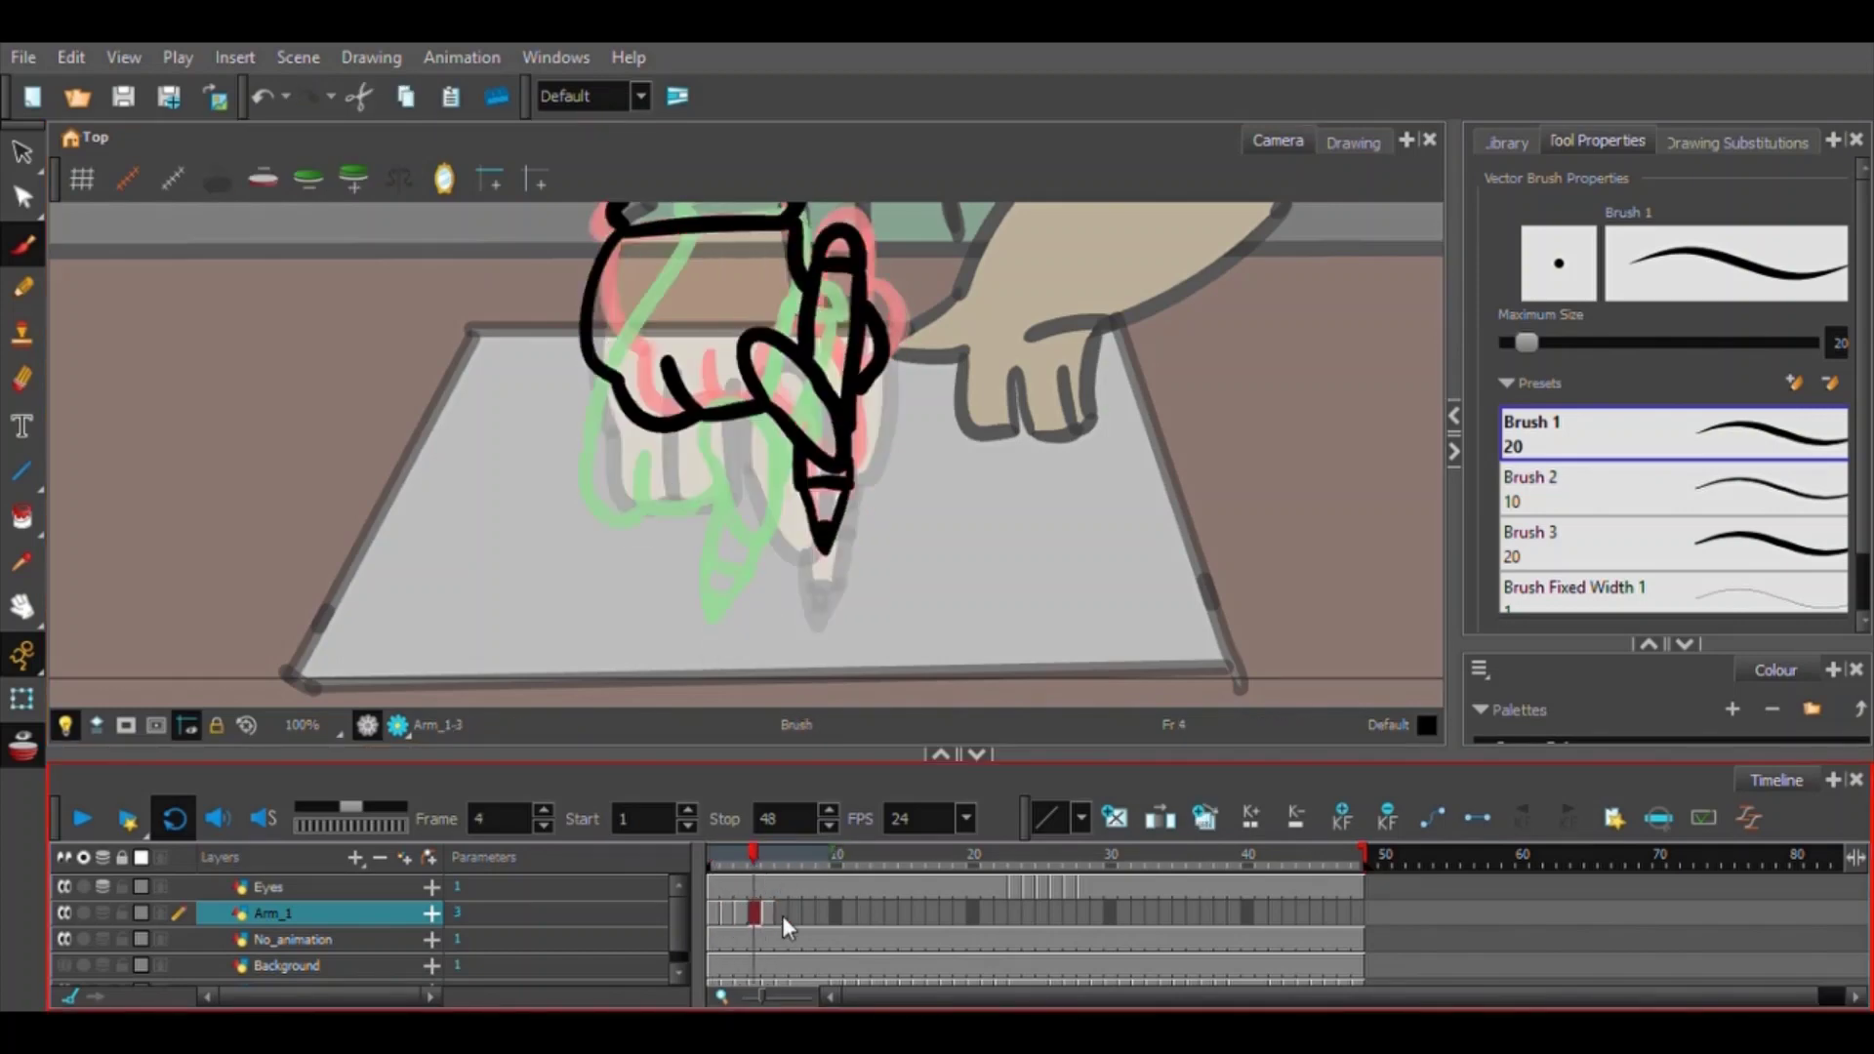
{"action": "left_click", "coordinate": [1117, 812]}
{"action": "mouse_move", "coordinate": [689, 227]}
{"action": "left_mouse_down"}
{"action": "mouse_move", "coordinate": [699, 444]}
{"action": "mouse_move", "coordinate": [811, 444]}
{"action": "left_mouse_up"}
{"action": "key", "text": "ctrl+z"}
{"action": "scroll", "coordinate": [722, 390], "scroll_direction": "down", "scroll_amount": 4}
{"action": "left_click_drag", "start_coordinate": [640, 291], "coordinate": [613, 491]}
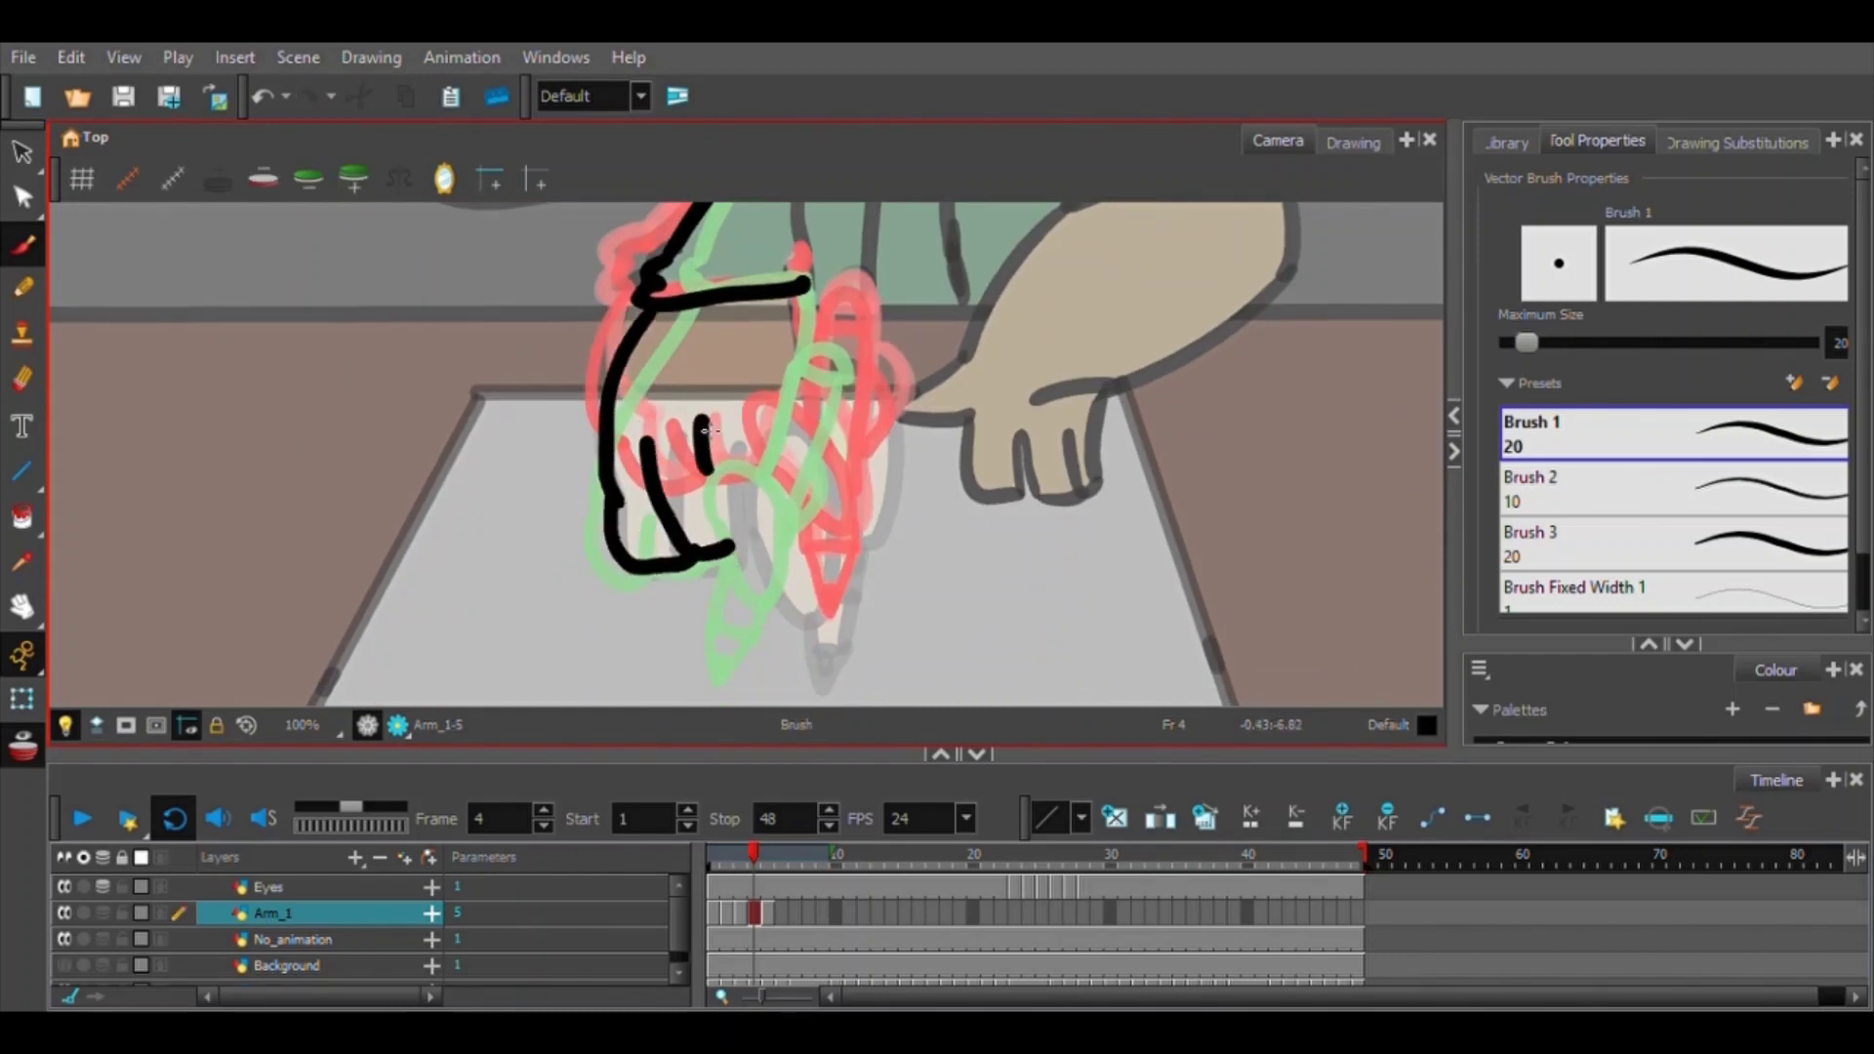
Draw the thumb and the pencil with a filled, blunt tip on frame 4 of Arm_1.
{"action": "left_click_drag", "start_coordinate": [743, 547], "coordinate": [810, 454]}
{"action": "left_click_drag", "start_coordinate": [800, 397], "coordinate": [668, 429]}
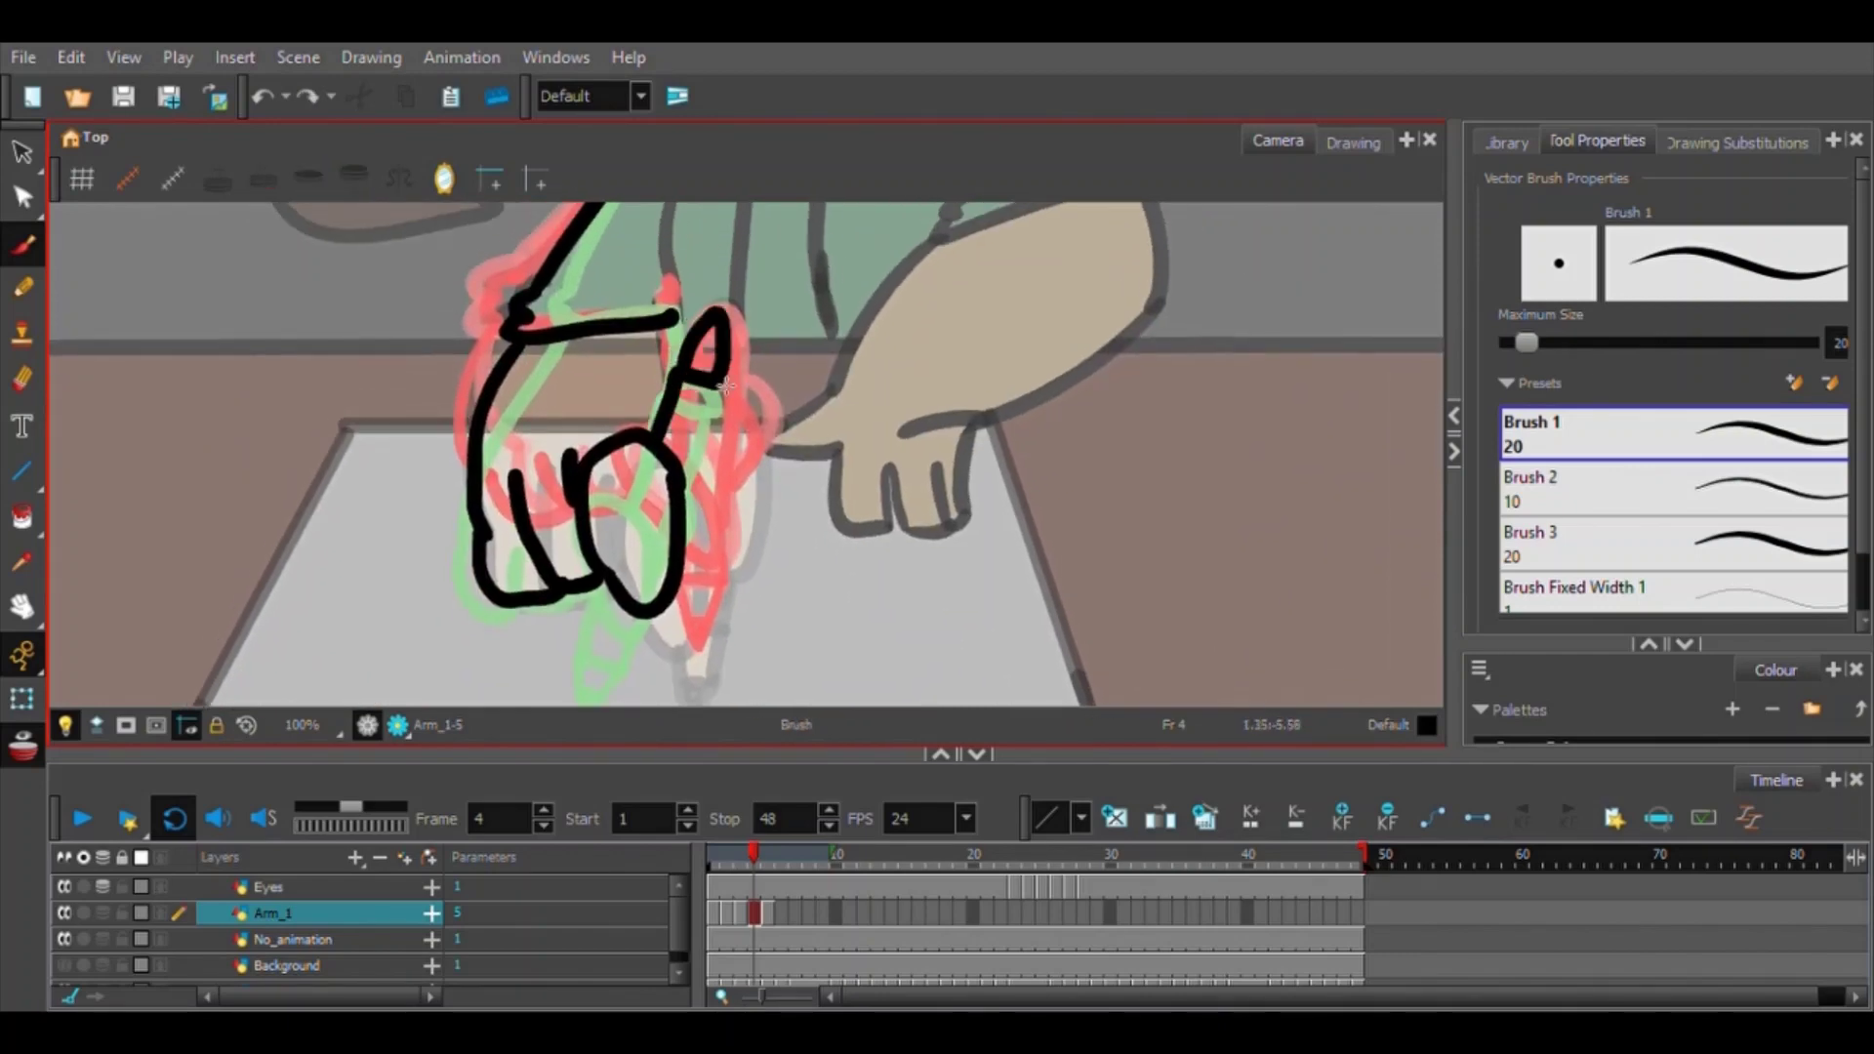
{"action": "scroll", "coordinate": [730, 434], "scroll_direction": "down", "scroll_amount": 3}
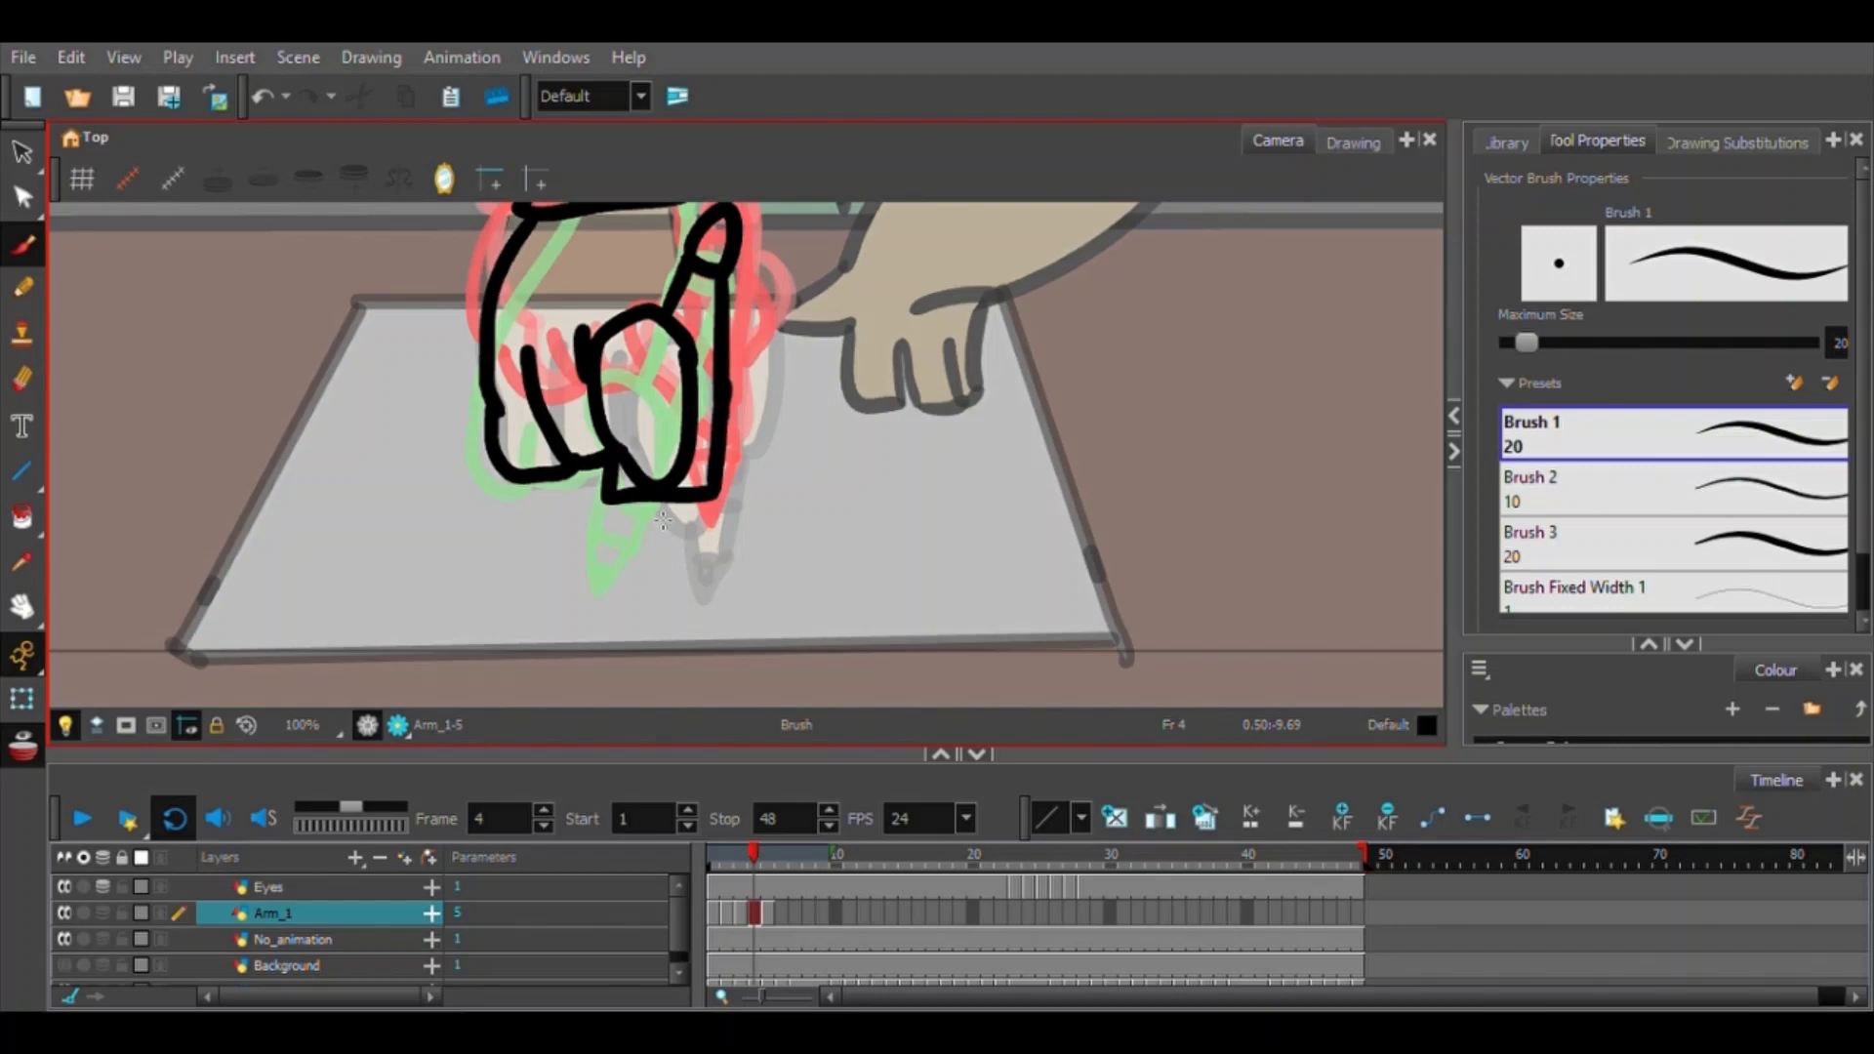
{"action": "key", "text": "ctrl+z"}
{"action": "scroll", "coordinate": [710, 506], "scroll_direction": "up", "scroll_amount": 5}
{"action": "scroll", "coordinate": [722, 439], "scroll_direction": "down", "scroll_amount": 3}
{"action": "left_click_drag", "start_coordinate": [781, 488], "coordinate": [932, 488]}
{"action": "left_click_drag", "start_coordinate": [928, 395], "coordinate": [939, 486]}
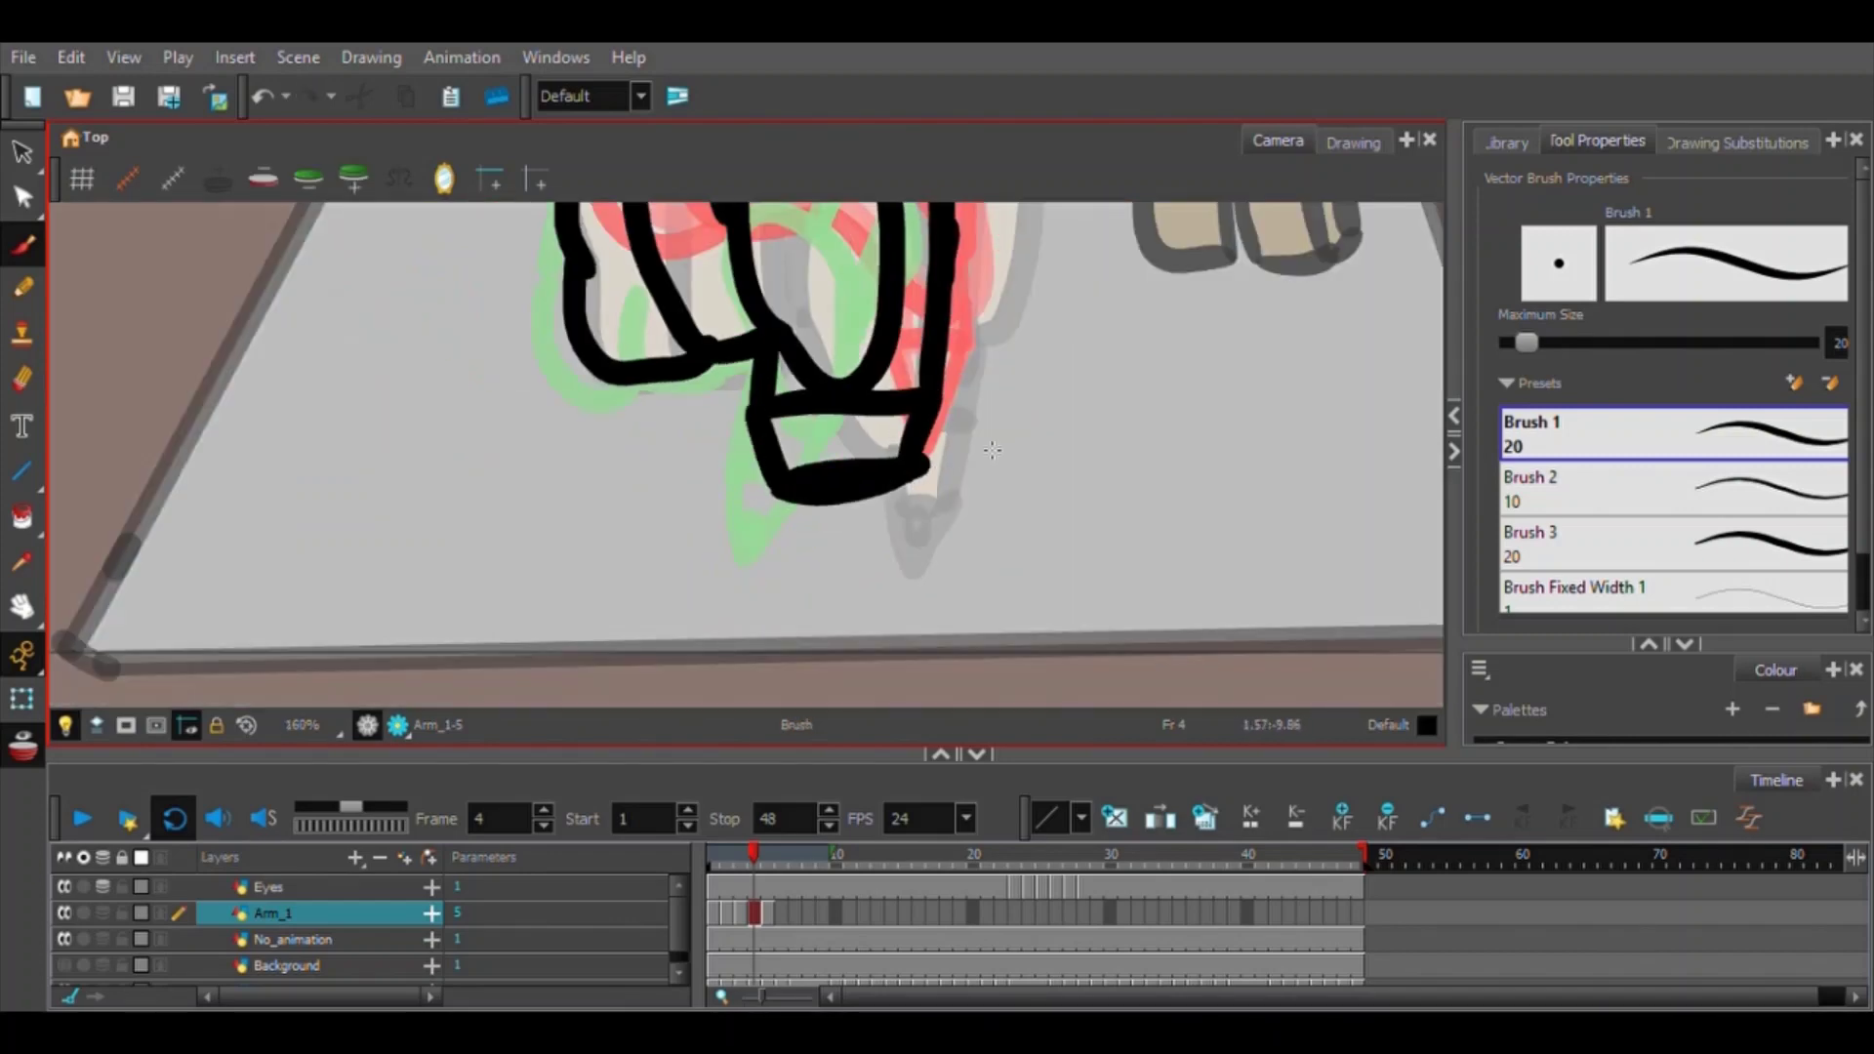
{"action": "scroll", "coordinate": [781, 439], "scroll_direction": "down", "scroll_amount": 3}
{"action": "left_click", "coordinate": [727, 913]}
{"action": "left_click_drag", "start_coordinate": [726, 861], "coordinate": [735, 867]}
{"action": "left_click", "coordinate": [741, 916]}
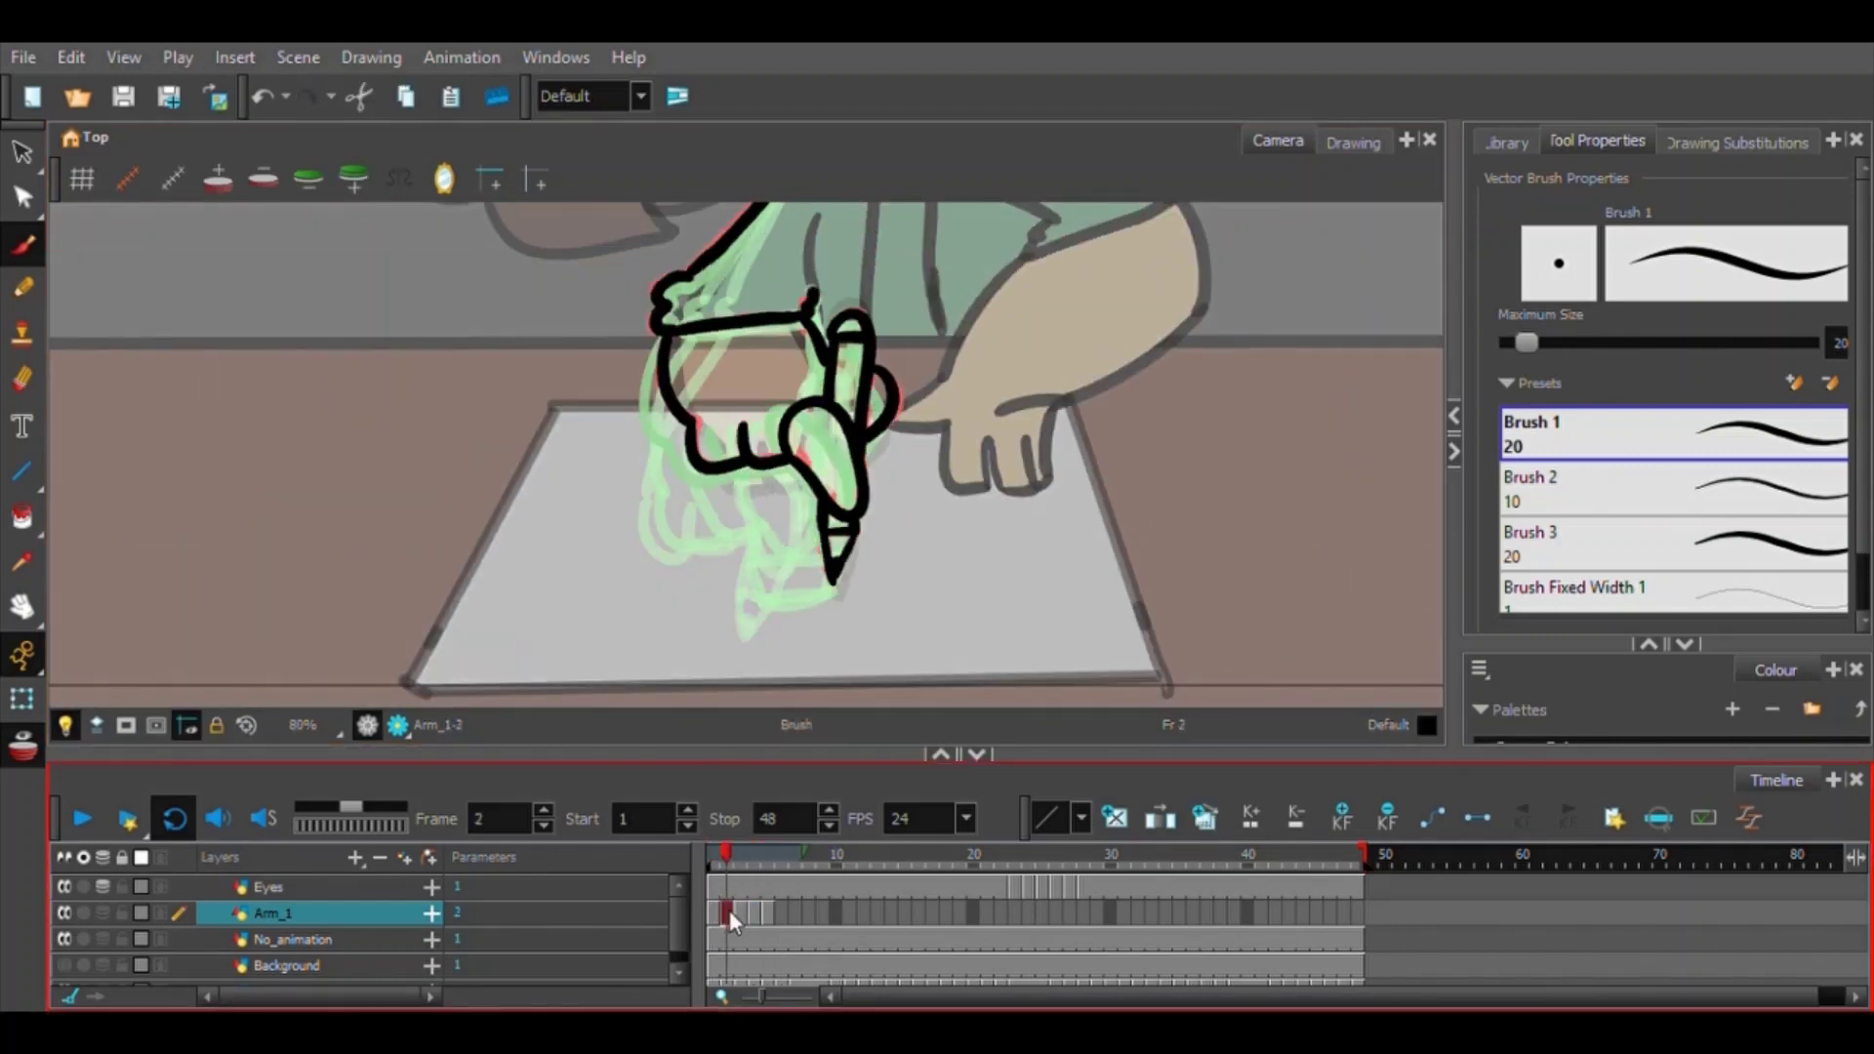
Outline the sleeve edge, cuff and both sides of the forearm on frame 6 of Arm_1.
{"action": "left_click", "coordinate": [784, 913]}
{"action": "scroll", "coordinate": [836, 341], "scroll_direction": "up", "scroll_amount": 2}
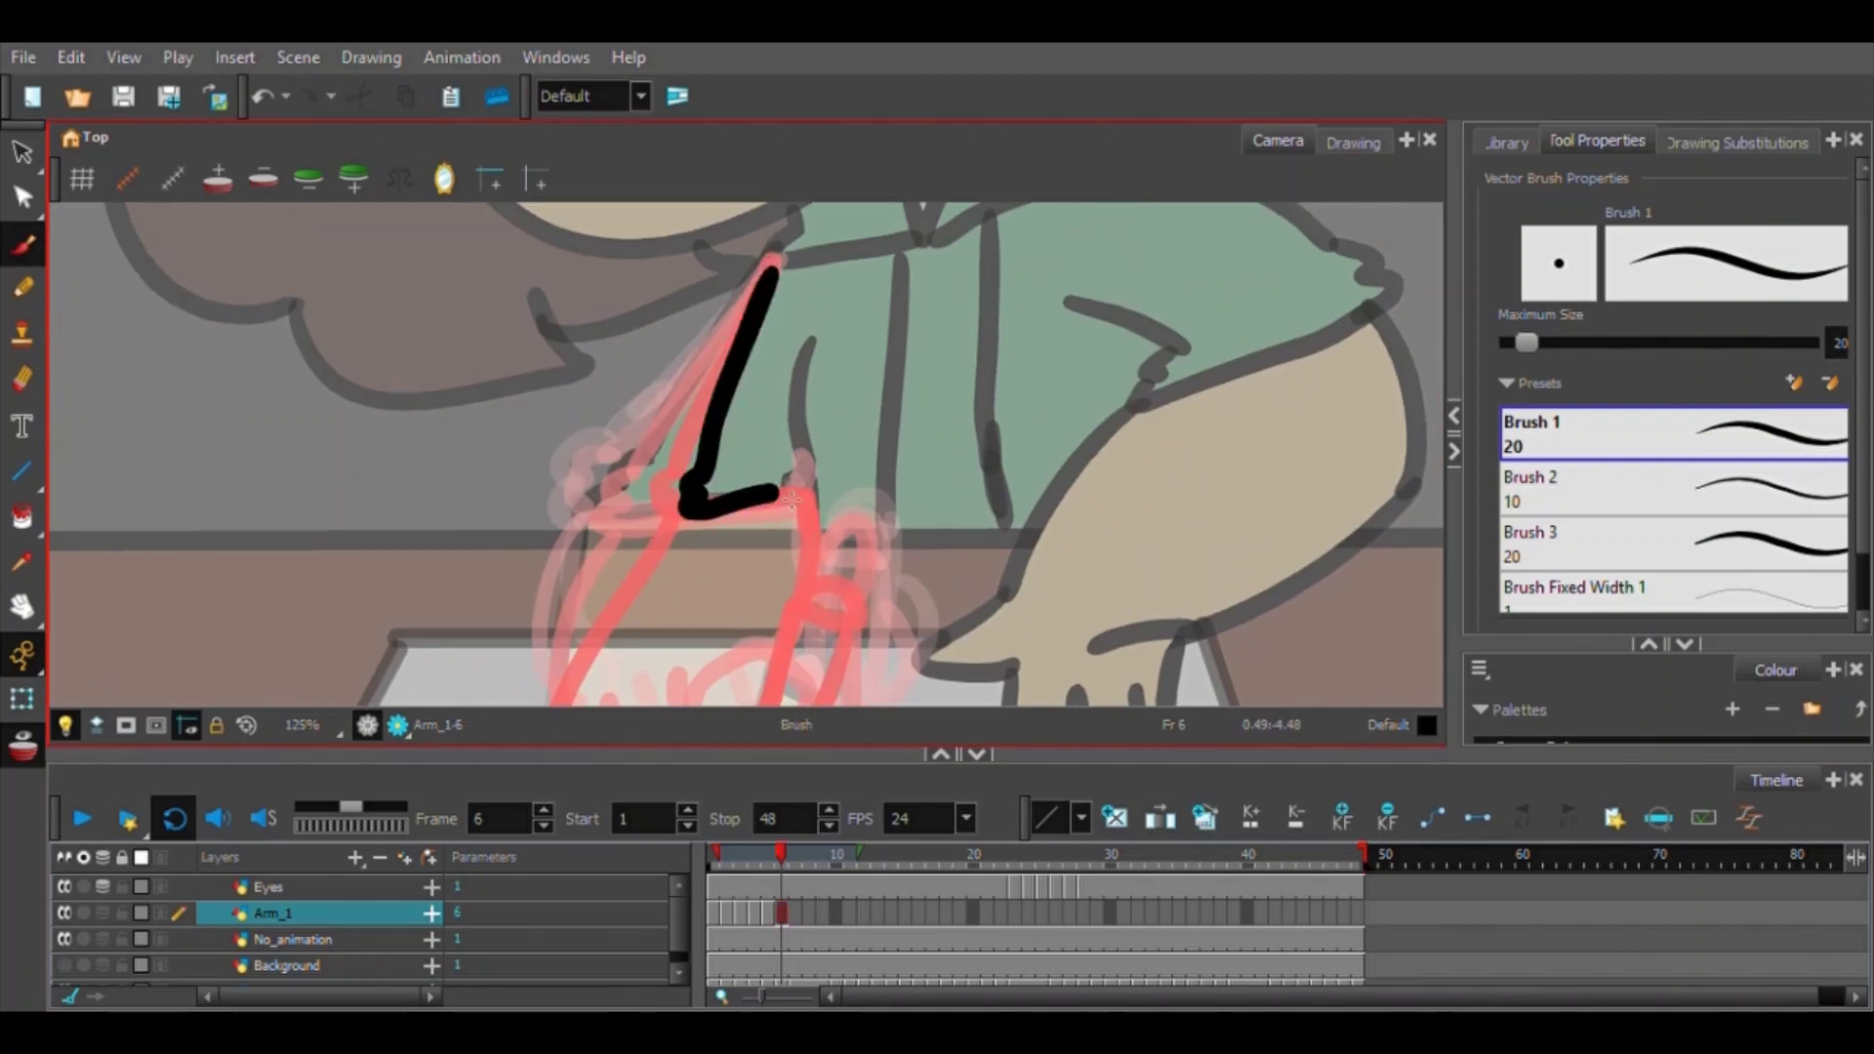
{"action": "left_click_drag", "start_coordinate": [792, 498], "coordinate": [796, 496]}
{"action": "left_click_drag", "start_coordinate": [687, 532], "coordinate": [724, 353]}
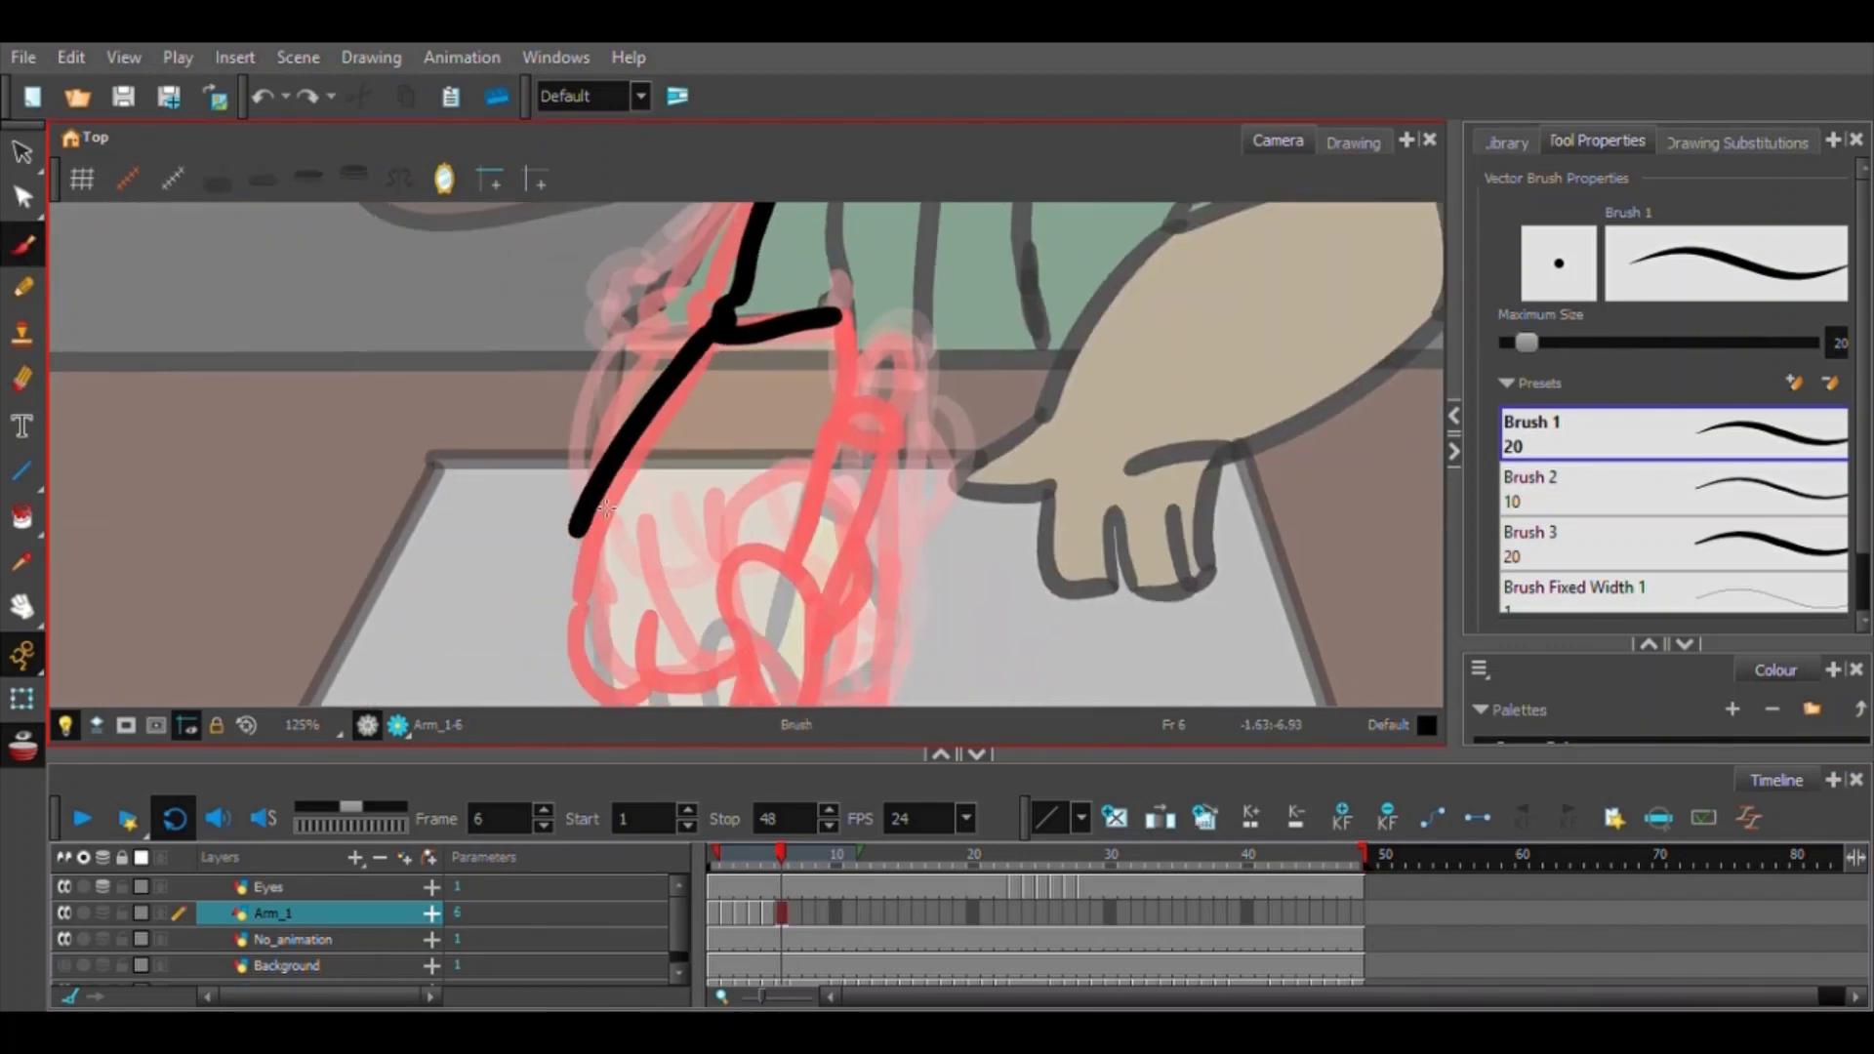
{"action": "left_click_drag", "start_coordinate": [838, 317], "coordinate": [865, 431]}
{"action": "mouse_move", "coordinate": [683, 532]}
{"action": "left_mouse_down"}
{"action": "mouse_move", "coordinate": [733, 397]}
{"action": "mouse_move", "coordinate": [705, 576]}
{"action": "left_mouse_up"}
Draw the fingers, thumb, upper pencil and the finger behind it on frame 6 of Arm_1.
{"action": "scroll", "coordinate": [778, 381], "scroll_direction": "up", "scroll_amount": 4}
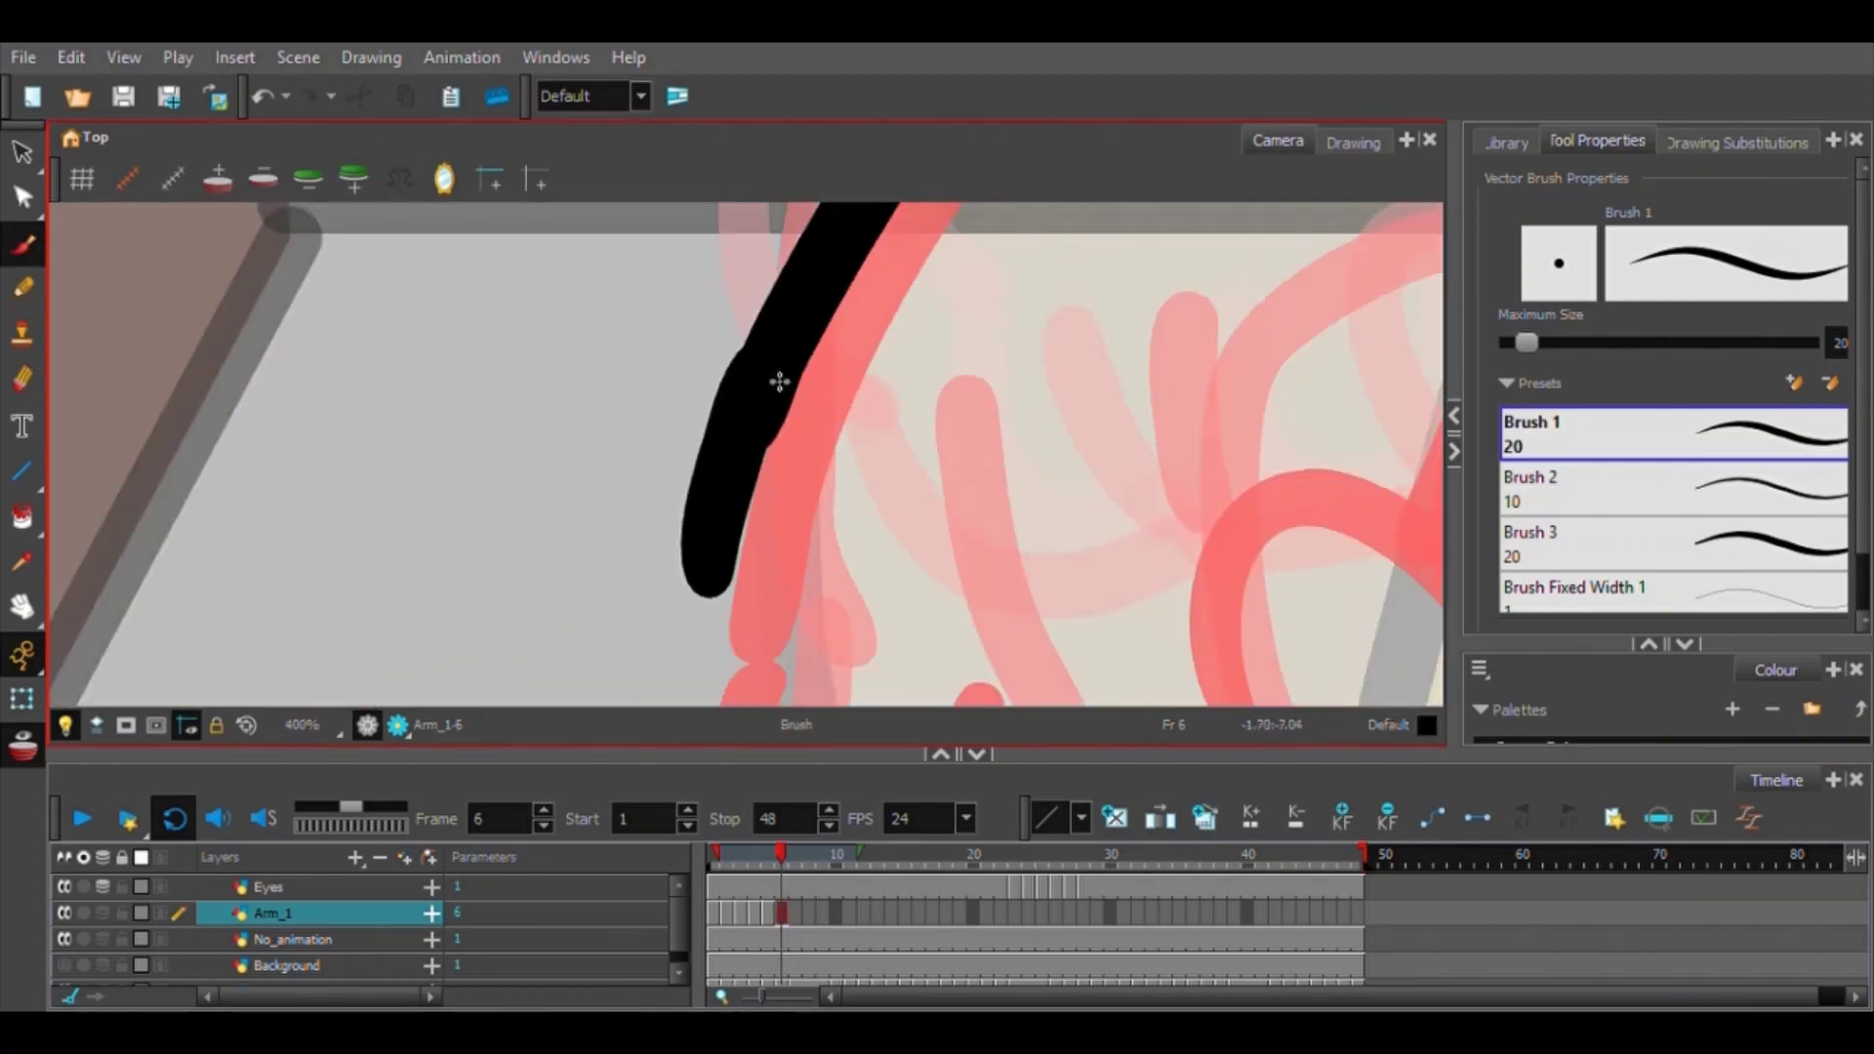
{"action": "scroll", "coordinate": [778, 380], "scroll_direction": "down", "scroll_amount": 2}
{"action": "left_click_drag", "start_coordinate": [703, 444], "coordinate": [810, 635]}
{"action": "left_click_drag", "start_coordinate": [816, 478], "coordinate": [961, 617]}
{"action": "left_click_drag", "start_coordinate": [743, 405], "coordinate": [883, 395]}
{"action": "scroll", "coordinate": [967, 544], "scroll_direction": "down", "scroll_amount": 2}
{"action": "mouse_move", "coordinate": [919, 327]}
{"action": "left_mouse_down"}
{"action": "mouse_move", "coordinate": [837, 500]}
{"action": "mouse_move", "coordinate": [939, 268]}
{"action": "left_mouse_up"}
{"action": "left_click_drag", "start_coordinate": [988, 514], "coordinate": [992, 426]}
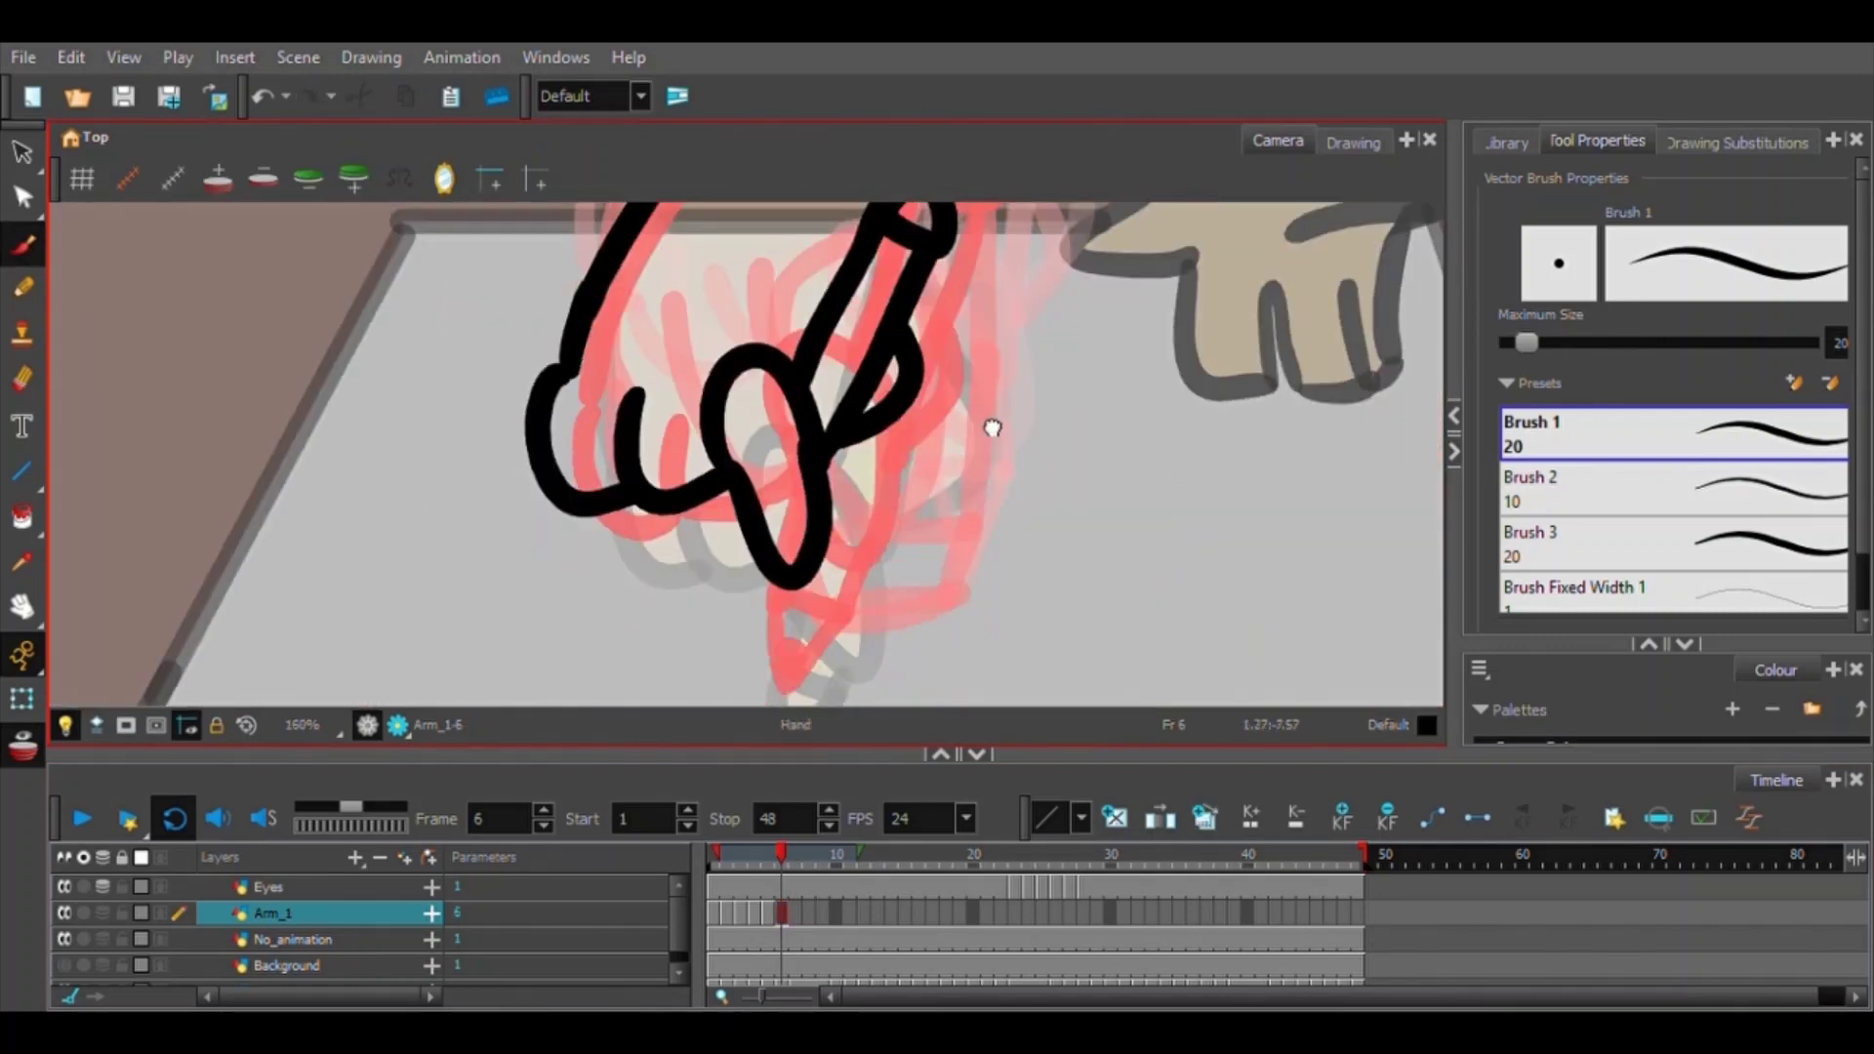
Draw the lower part of the pencil and its tip below the thumb on frame 6 of Arm_1.
{"action": "left_click_drag", "start_coordinate": [749, 591], "coordinate": [718, 673]}
{"action": "left_click_drag", "start_coordinate": [911, 619], "coordinate": [947, 477]}
{"action": "left_click_drag", "start_coordinate": [792, 567], "coordinate": [742, 535]}
{"action": "key", "text": "ctrl+z"}
{"action": "scroll", "coordinate": [739, 544], "scroll_direction": "down", "scroll_amount": 3}
Start the frame 7 drawing of Arm_1 by inking the outer sleeve edge from shoulder to cuff.
{"action": "left_click", "coordinate": [795, 909]}
{"action": "left_click_drag", "start_coordinate": [731, 854], "coordinate": [771, 854]}
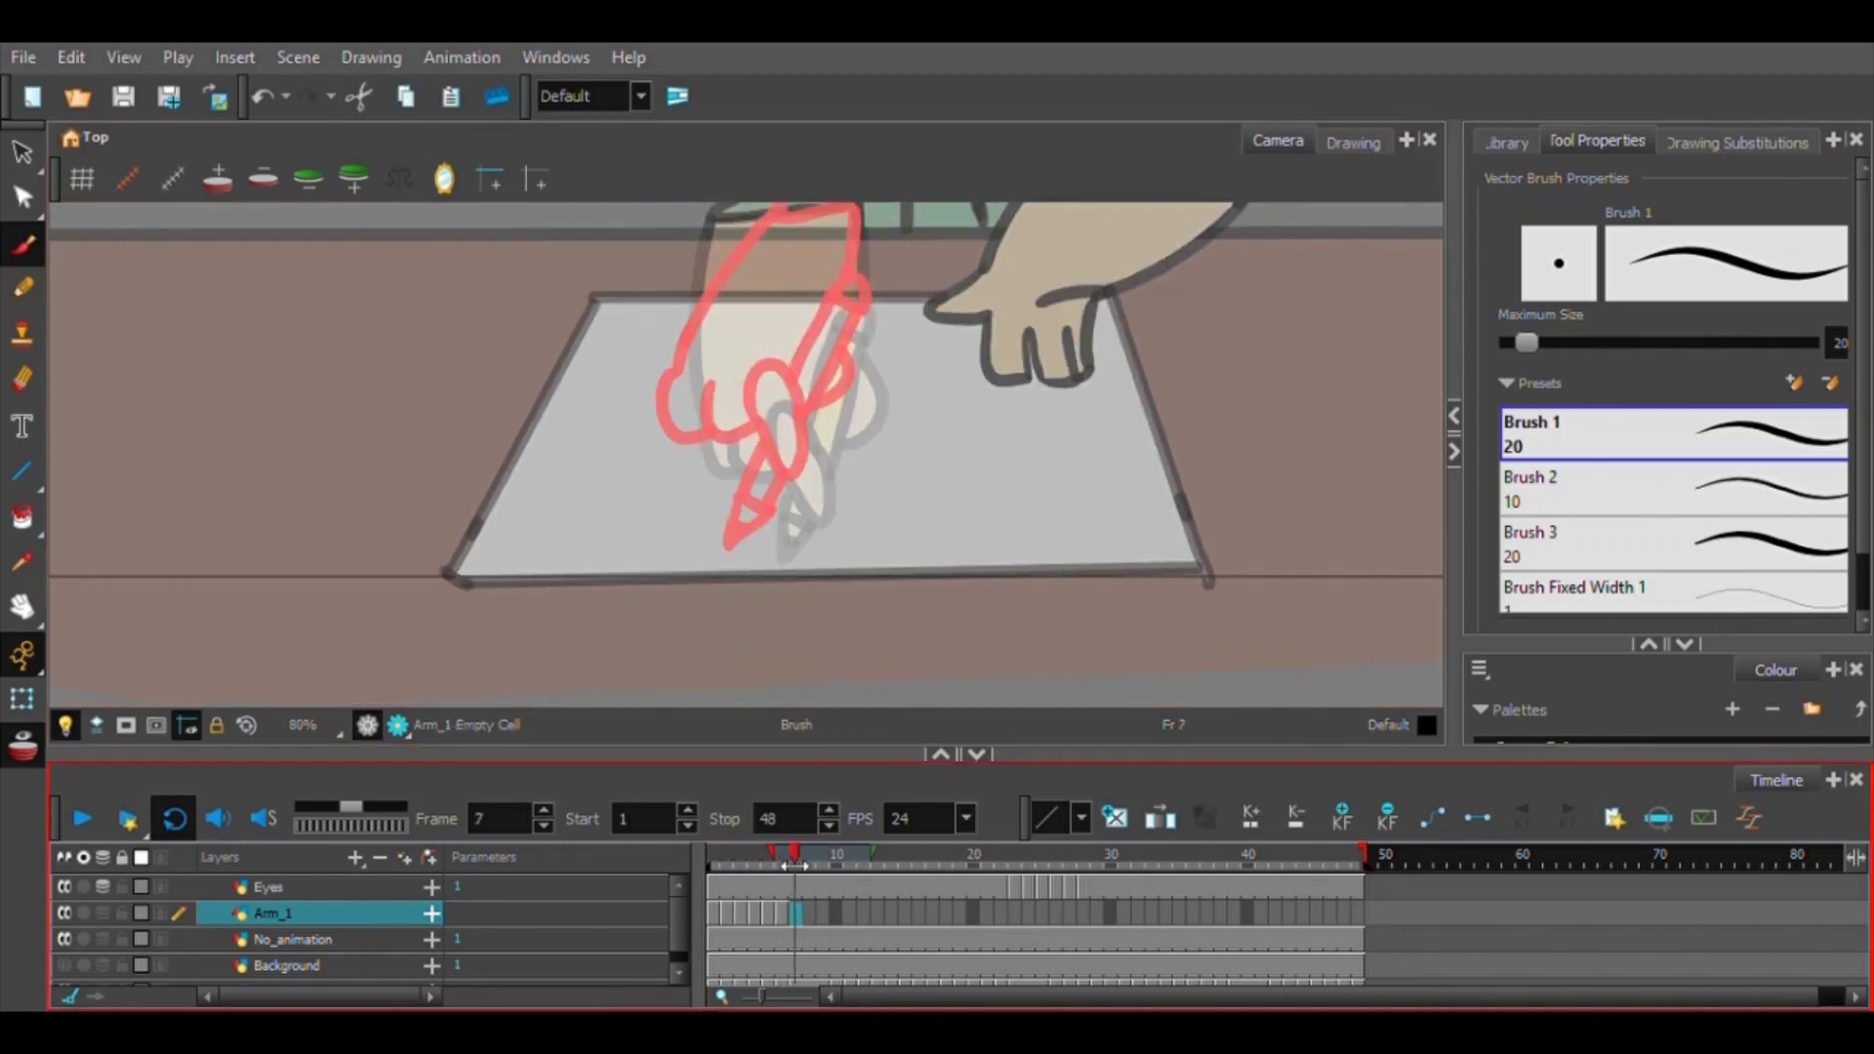
{"action": "scroll", "coordinate": [840, 323], "scroll_direction": "up", "scroll_amount": 4}
{"action": "mouse_move", "coordinate": [869, 234]}
{"action": "left_mouse_down"}
{"action": "mouse_move", "coordinate": [895, 319]}
{"action": "mouse_move", "coordinate": [875, 433]}
{"action": "left_mouse_up"}
{"action": "left_click_drag", "start_coordinate": [843, 312], "coordinate": [726, 659]}
{"action": "left_click_drag", "start_coordinate": [990, 496], "coordinate": [1015, 501]}
{"action": "left_click", "coordinate": [781, 912]}
{"action": "scroll", "coordinate": [879, 439], "scroll_direction": "down", "scroll_amount": 5}
{"action": "scroll", "coordinate": [907, 525], "scroll_direction": "up", "scroll_amount": 4}
{"action": "left_click_drag", "start_coordinate": [849, 605], "coordinate": [928, 364]}
{"action": "left_click", "coordinate": [795, 911]}
{"action": "scroll", "coordinate": [820, 391], "scroll_direction": "down", "scroll_amount": 2}
{"action": "left_click_drag", "start_coordinate": [830, 263], "coordinate": [795, 527]}
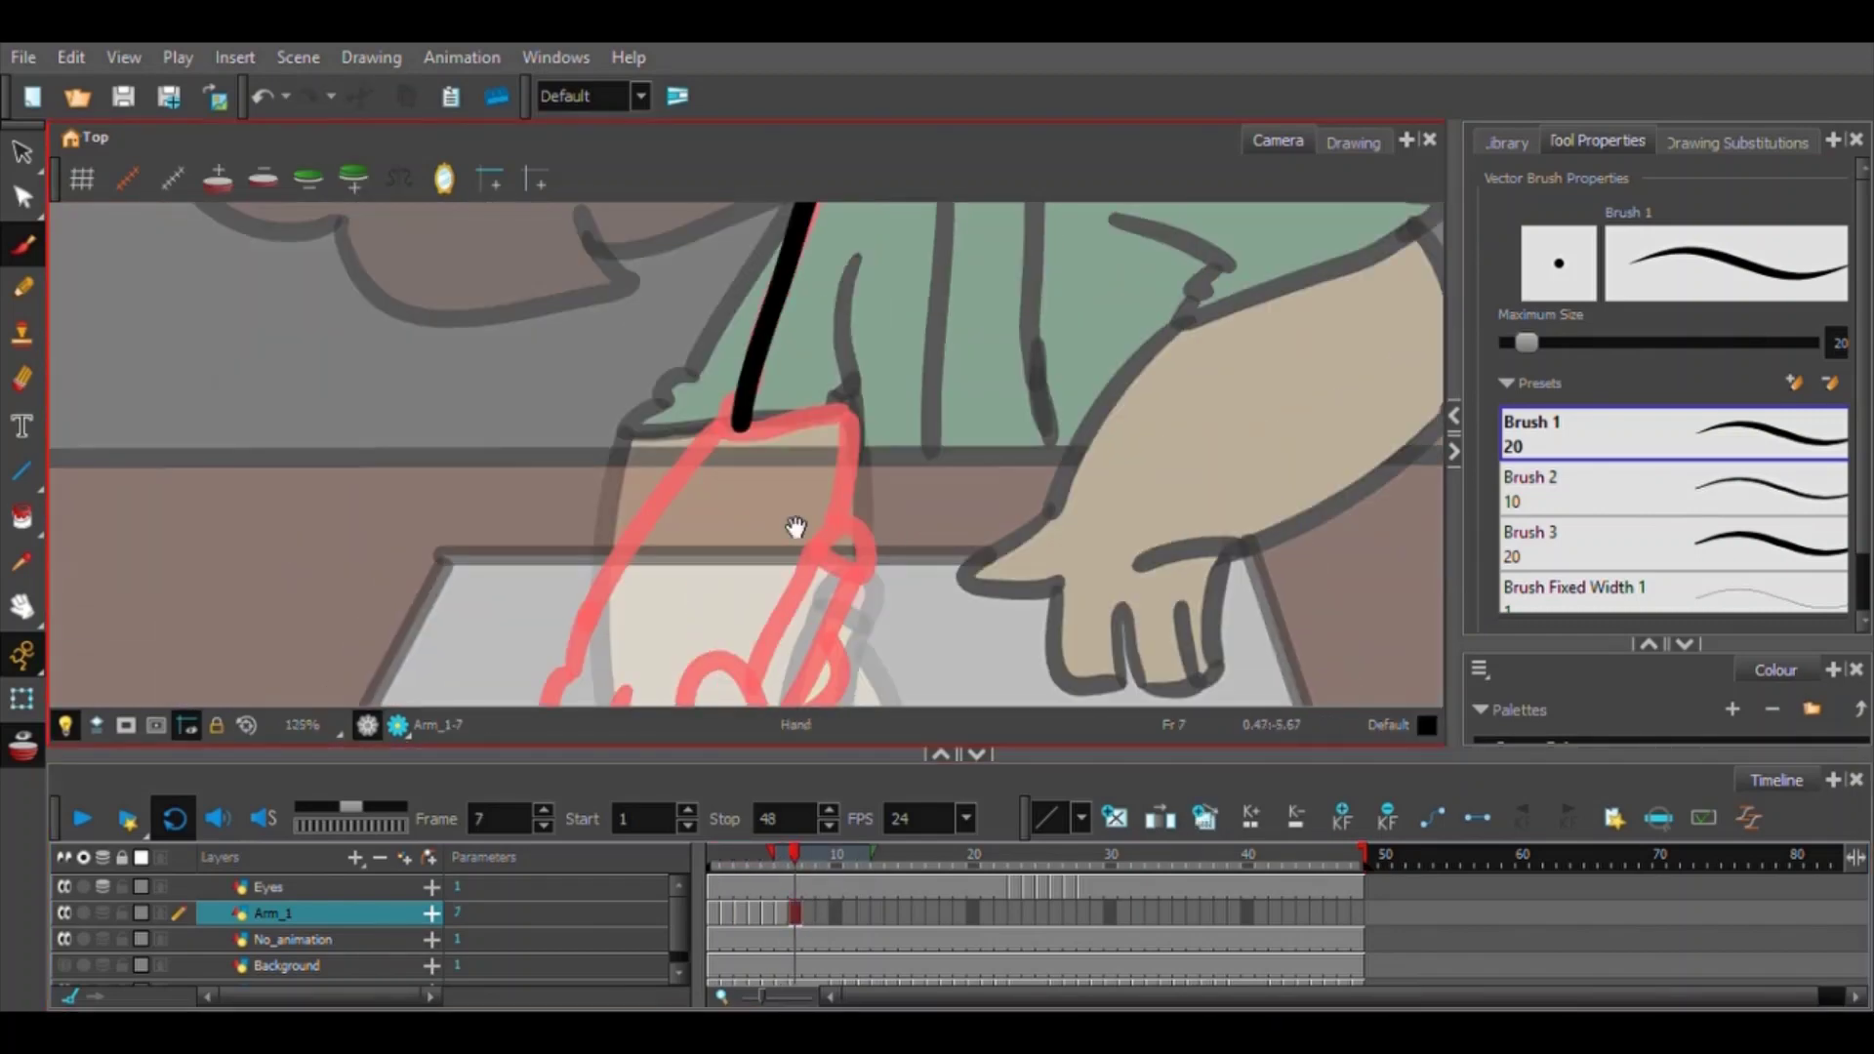
Draw the cuff and both sides of the forearm on frame 7 of Arm_1.
{"action": "left_click_drag", "start_coordinate": [728, 435], "coordinate": [847, 410]}
{"action": "left_click_drag", "start_coordinate": [724, 521], "coordinate": [764, 421]}
{"action": "left_click_drag", "start_coordinate": [621, 560], "coordinate": [649, 454]}
{"action": "left_click_drag", "start_coordinate": [918, 210], "coordinate": [900, 309]}
{"action": "left_click_drag", "start_coordinate": [683, 507], "coordinate": [732, 425]}
Outline the curled fingers and the thumb on frame 7 of Arm_1.
{"action": "left_click_drag", "start_coordinate": [675, 379], "coordinate": [725, 483]}
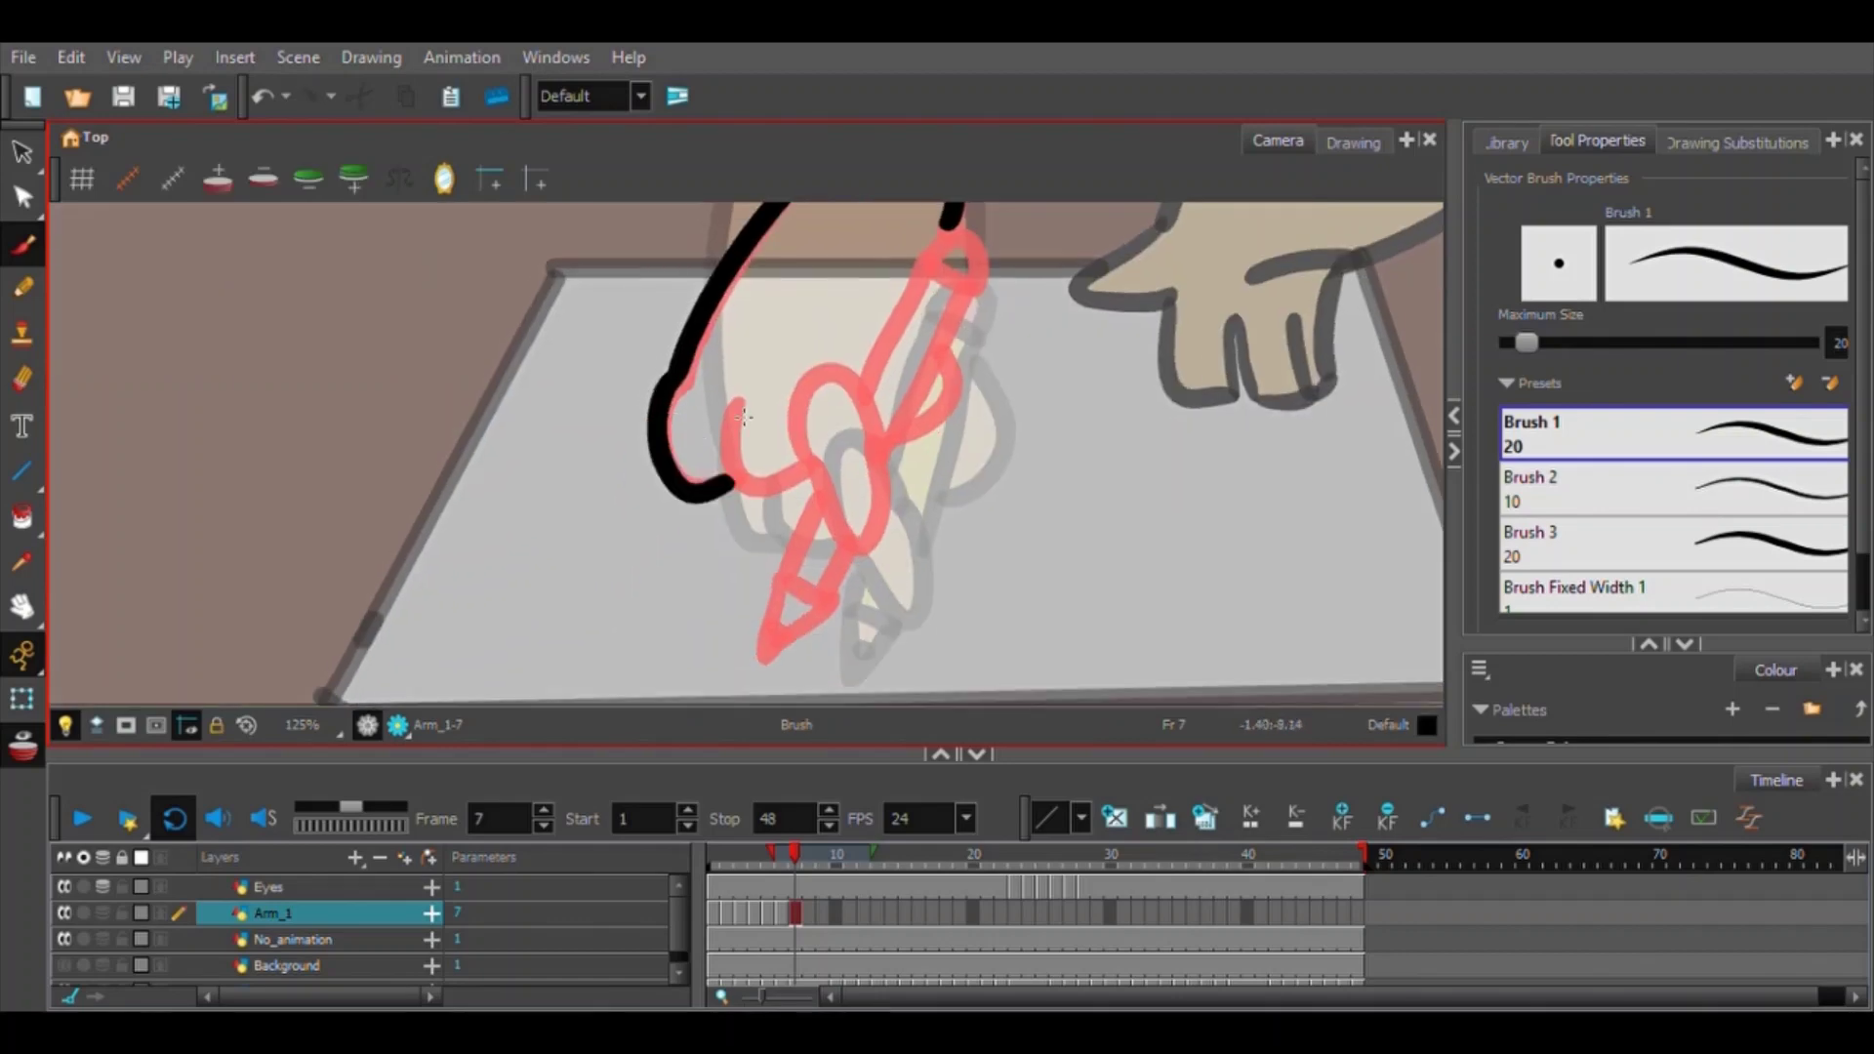
{"action": "key", "text": "ctrl+z"}
{"action": "left_click_drag", "start_coordinate": [828, 446], "coordinate": [781, 431]}
{"action": "scroll", "coordinate": [780, 431], "scroll_direction": "up", "scroll_amount": 2}
{"action": "left_click_drag", "start_coordinate": [585, 359], "coordinate": [722, 394]}
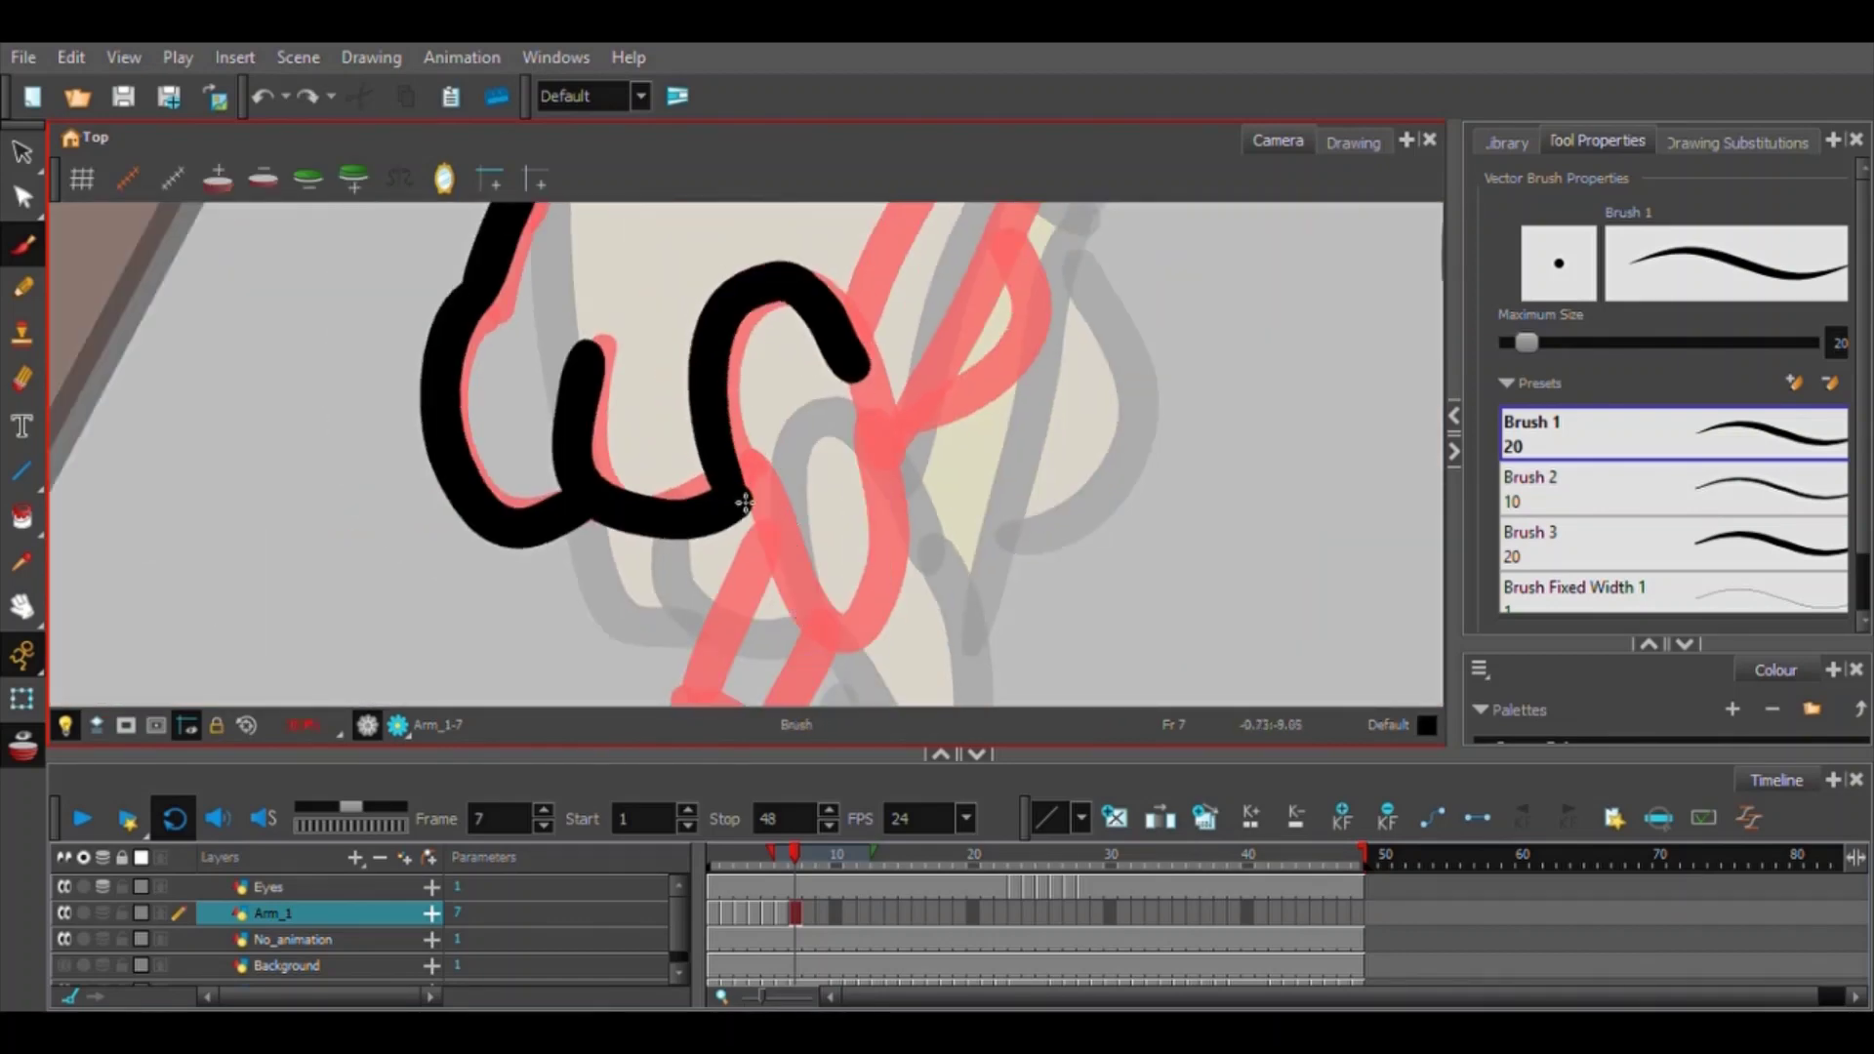
{"action": "left_click_drag", "start_coordinate": [744, 503], "coordinate": [857, 374]}
Draw the pencil with its tip and eraser, plus the finger behind it, on frame 7 of Arm_1.
{"action": "left_click_drag", "start_coordinate": [757, 557], "coordinate": [783, 311]}
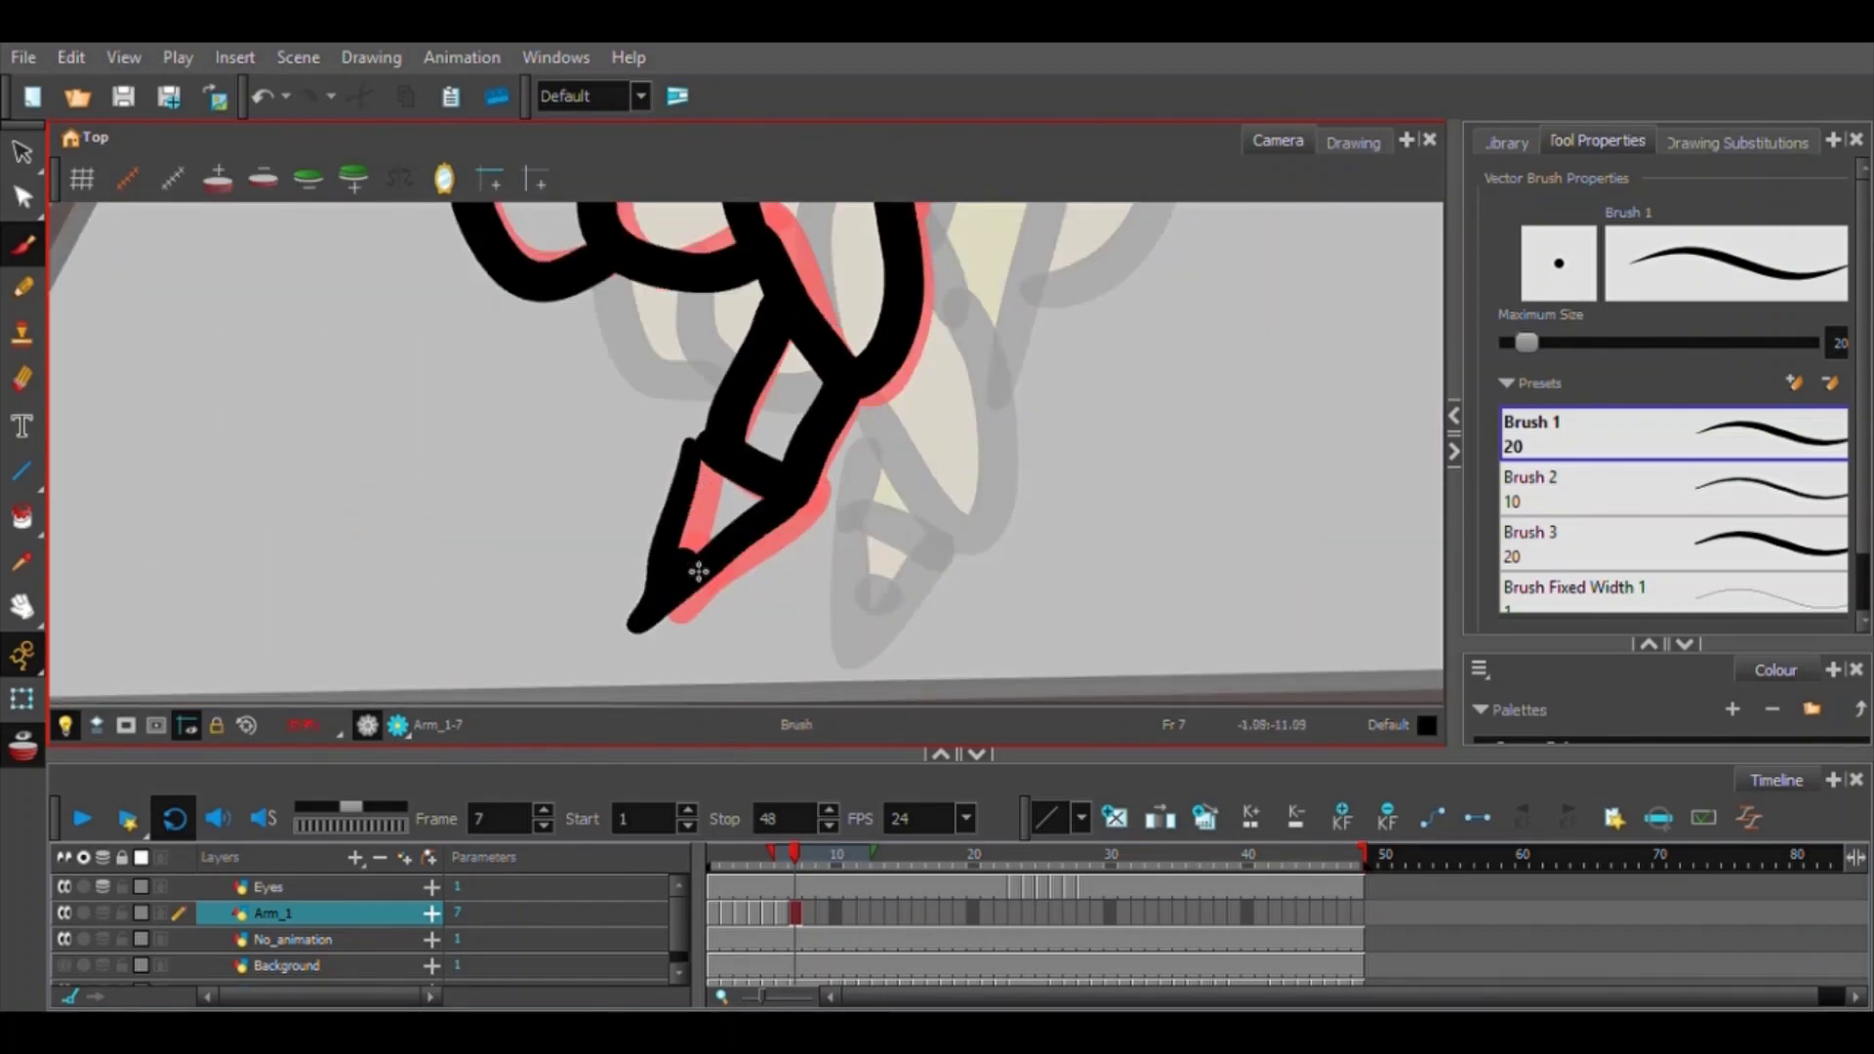
{"action": "scroll", "coordinate": [697, 572], "scroll_direction": "down", "scroll_amount": 5}
{"action": "scroll", "coordinate": [780, 430], "scroll_direction": "up", "scroll_amount": 4}
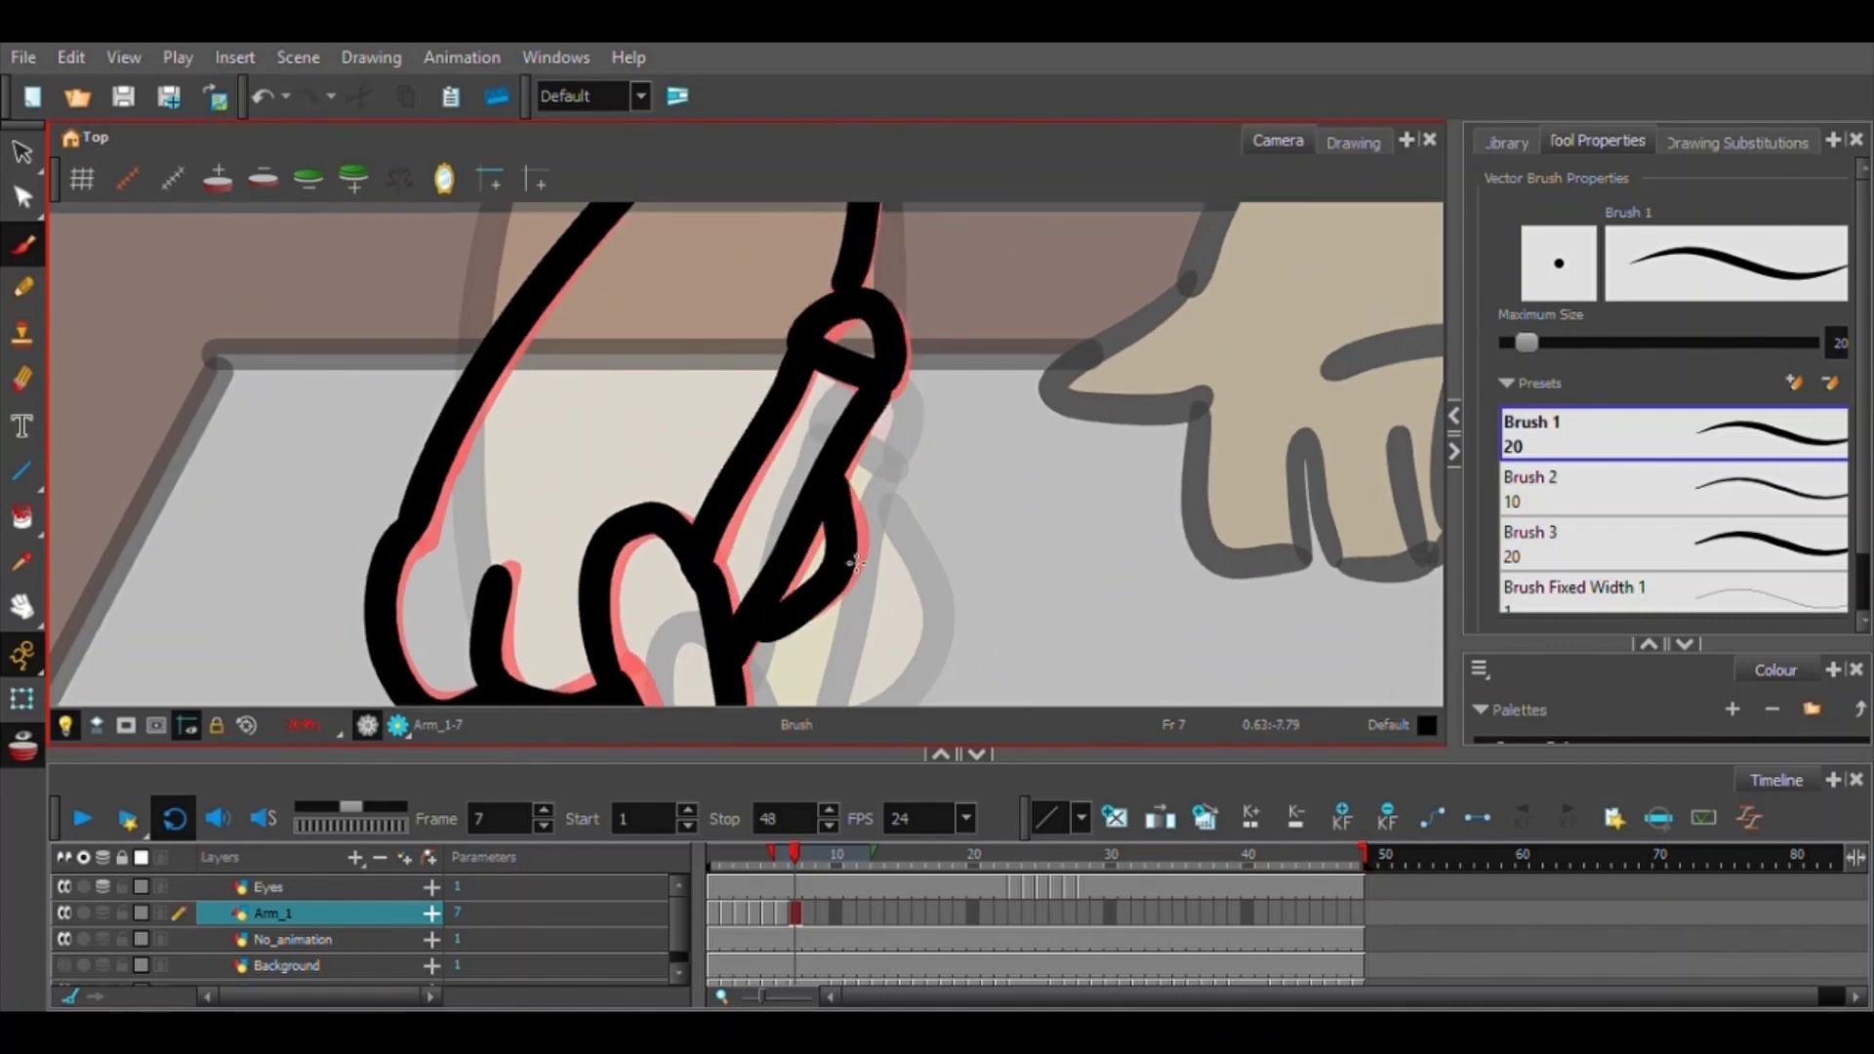
{"action": "scroll", "coordinate": [856, 563], "scroll_direction": "down", "scroll_amount": 5}
Review the arm drawings, then copy them in reverse order onto Arm_1 up to frame 15 for the return motion.
{"action": "left_click_drag", "start_coordinate": [795, 857], "coordinate": [720, 878]}
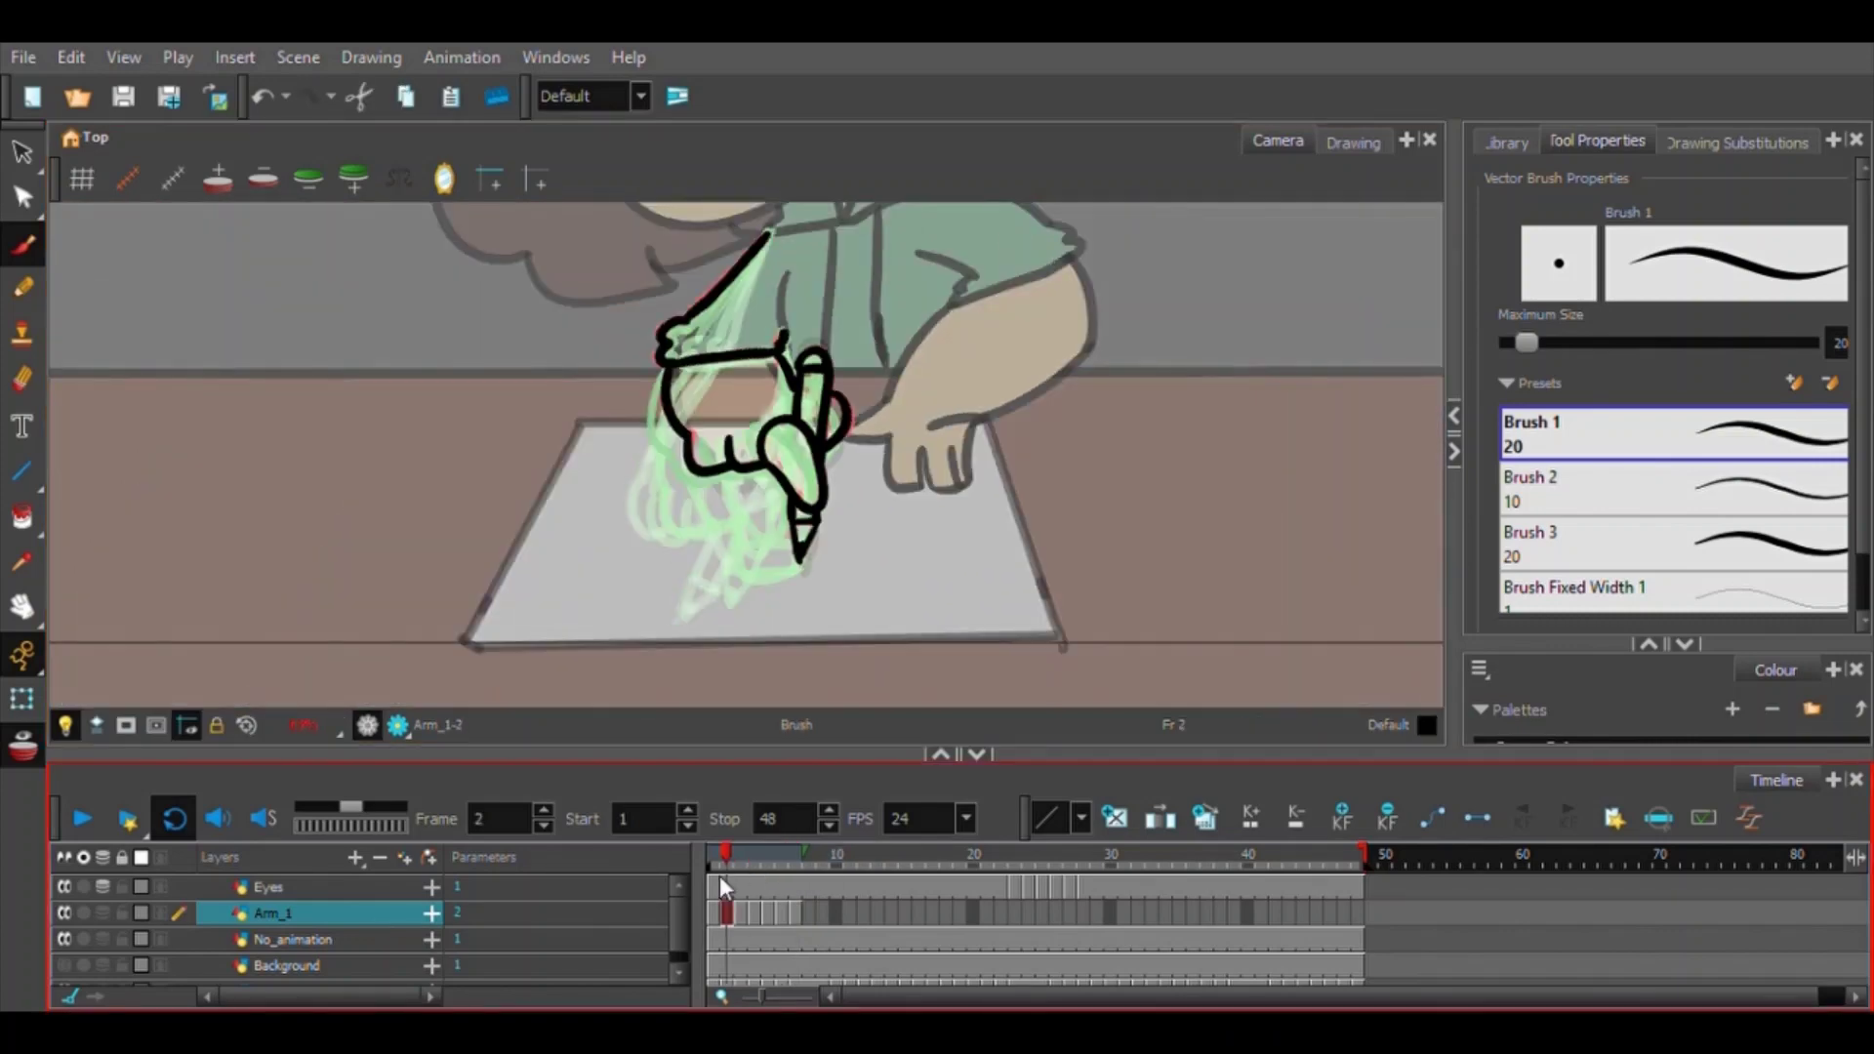
{"action": "left_click", "coordinate": [715, 864]}
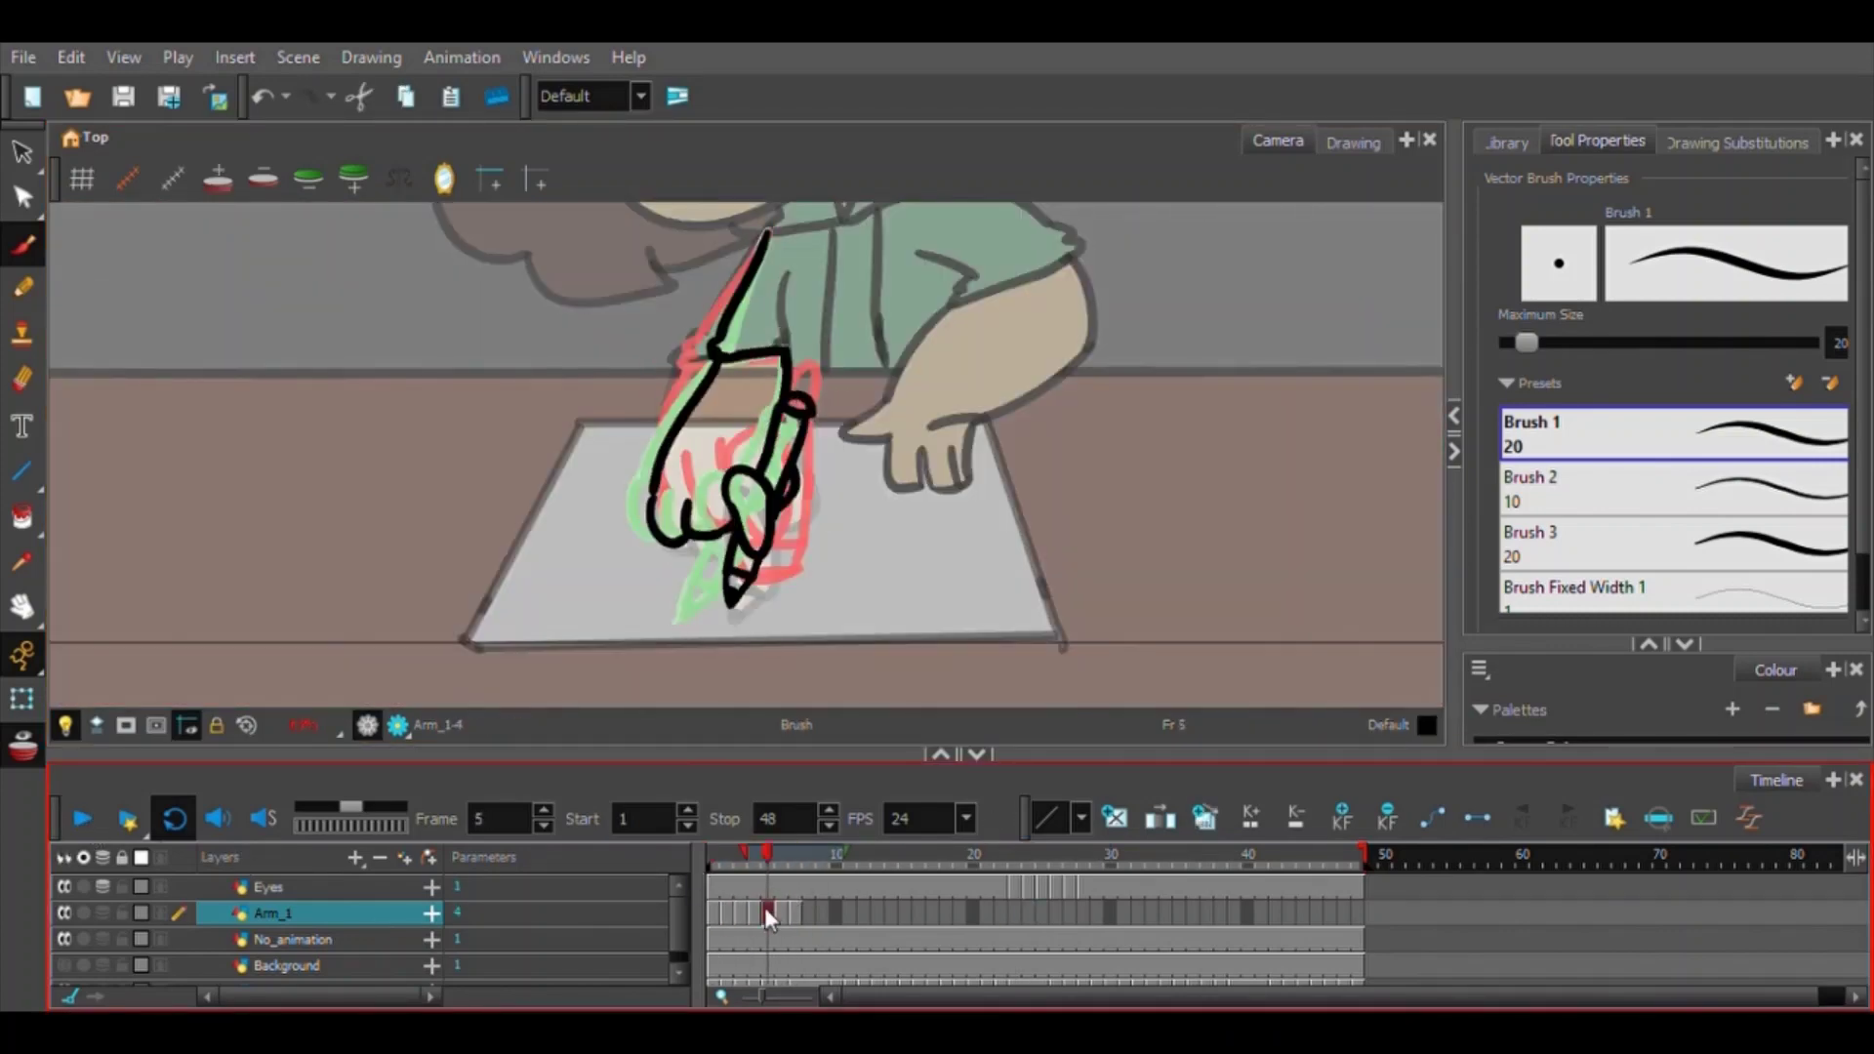
{"action": "left_click", "coordinate": [792, 916]}
{"action": "left_click", "coordinate": [716, 853]}
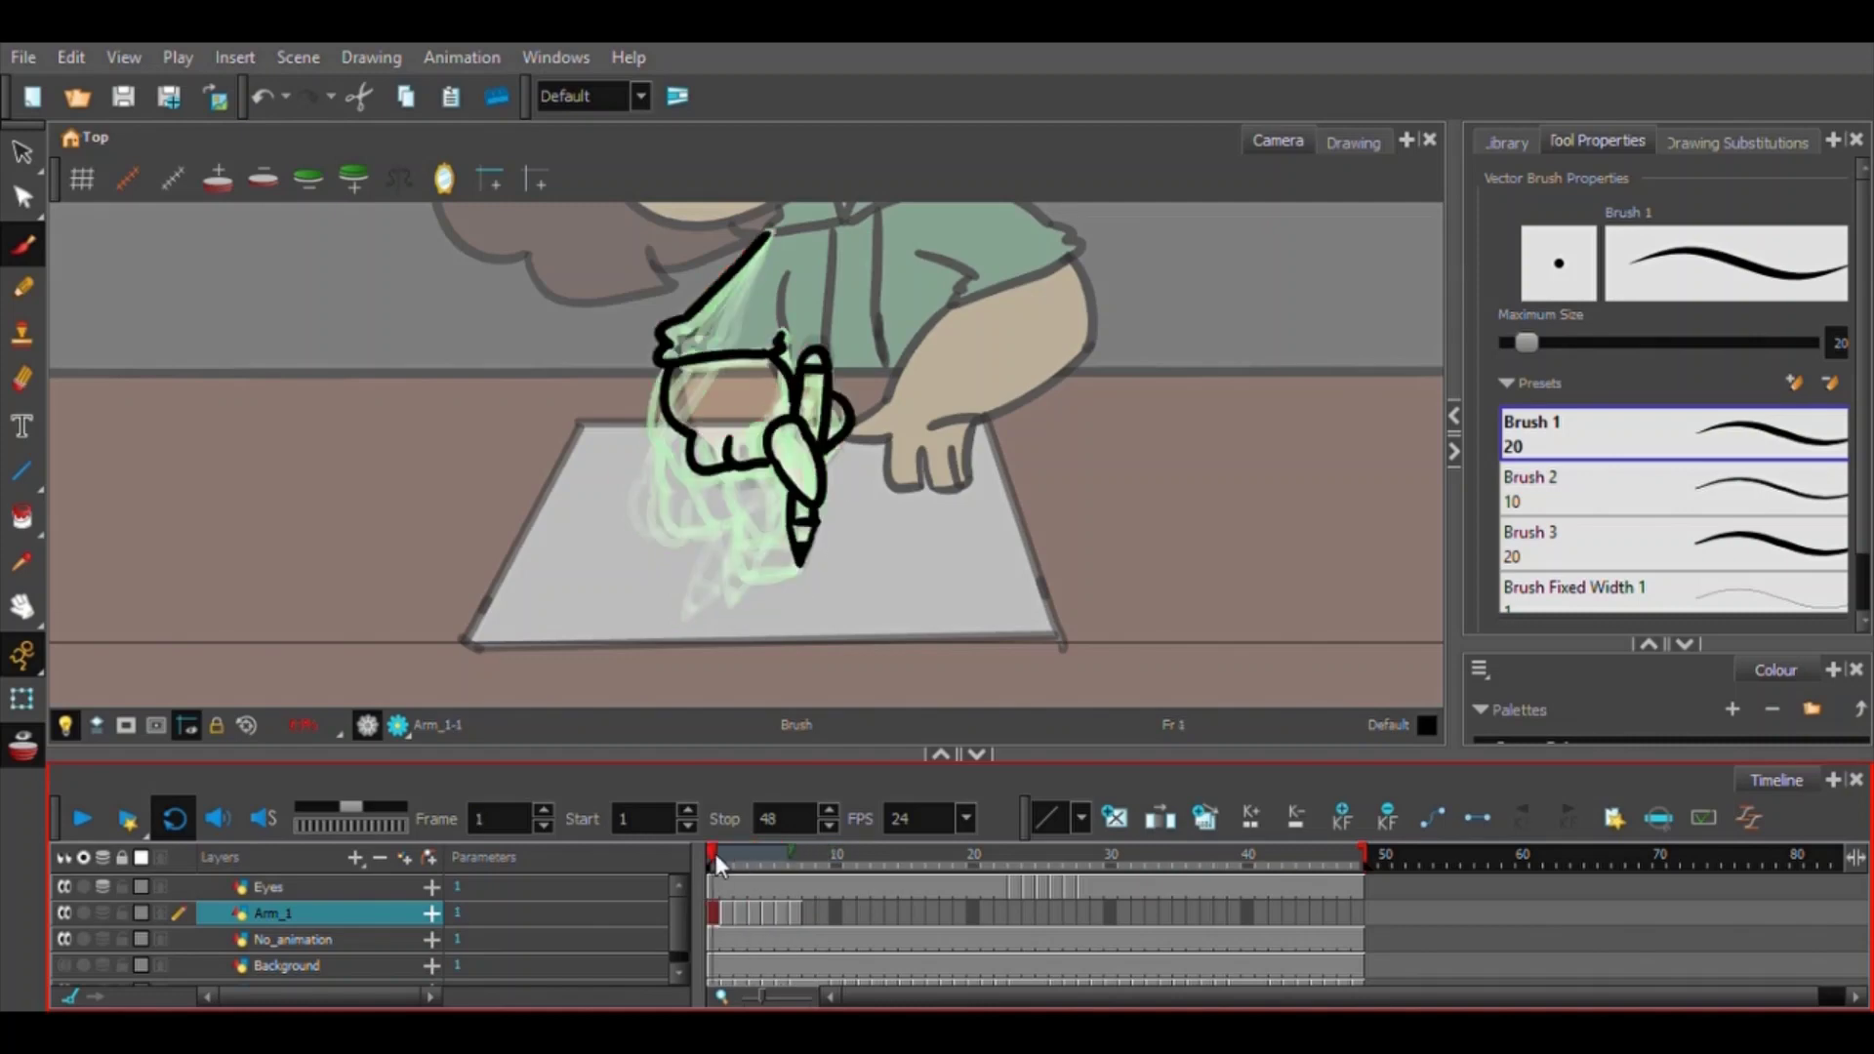
{"action": "left_click", "coordinate": [799, 923]}
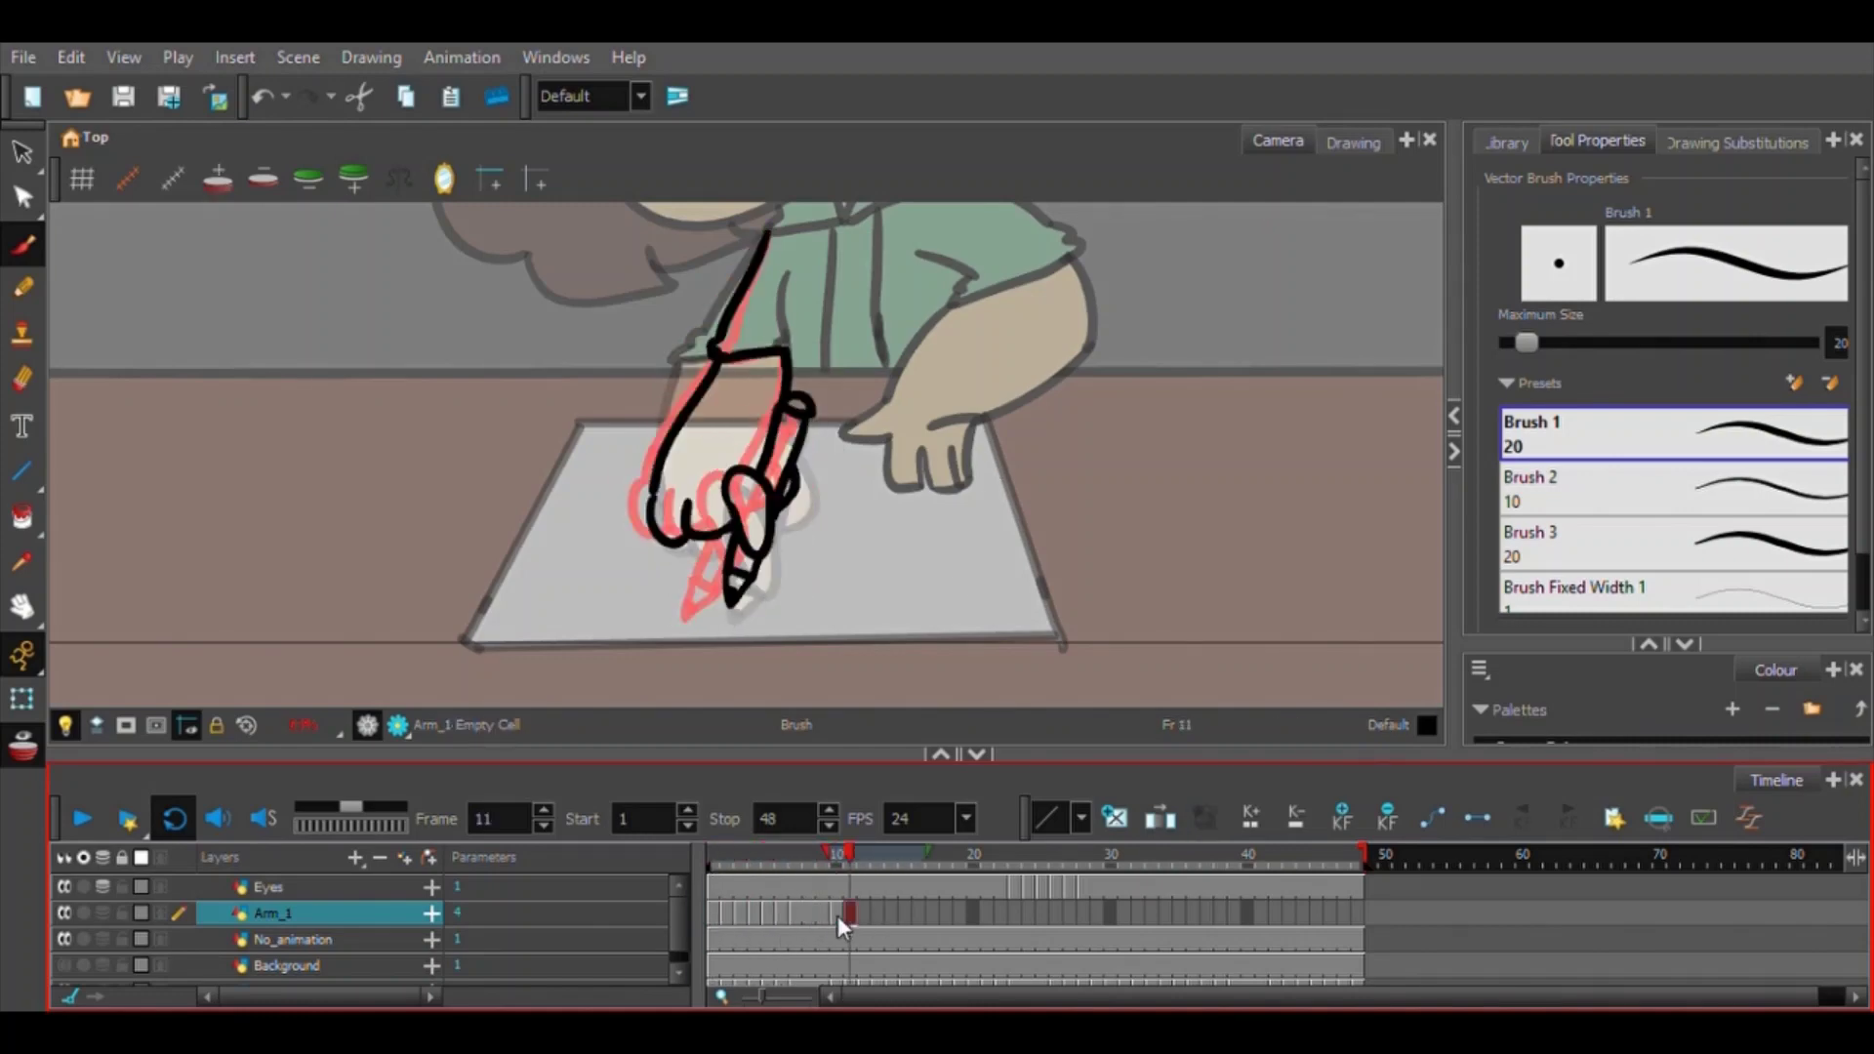
{"action": "left_click", "coordinate": [863, 911]}
{"action": "left_click", "coordinate": [741, 917]}
{"action": "left_click", "coordinate": [878, 913]}
{"action": "left_click", "coordinate": [732, 920]}
{"action": "left_click", "coordinate": [892, 913]}
{"action": "left_click", "coordinate": [906, 908]}
{"action": "key", "text": "ctrl+v"}
{"action": "left_click", "coordinate": [920, 916]}
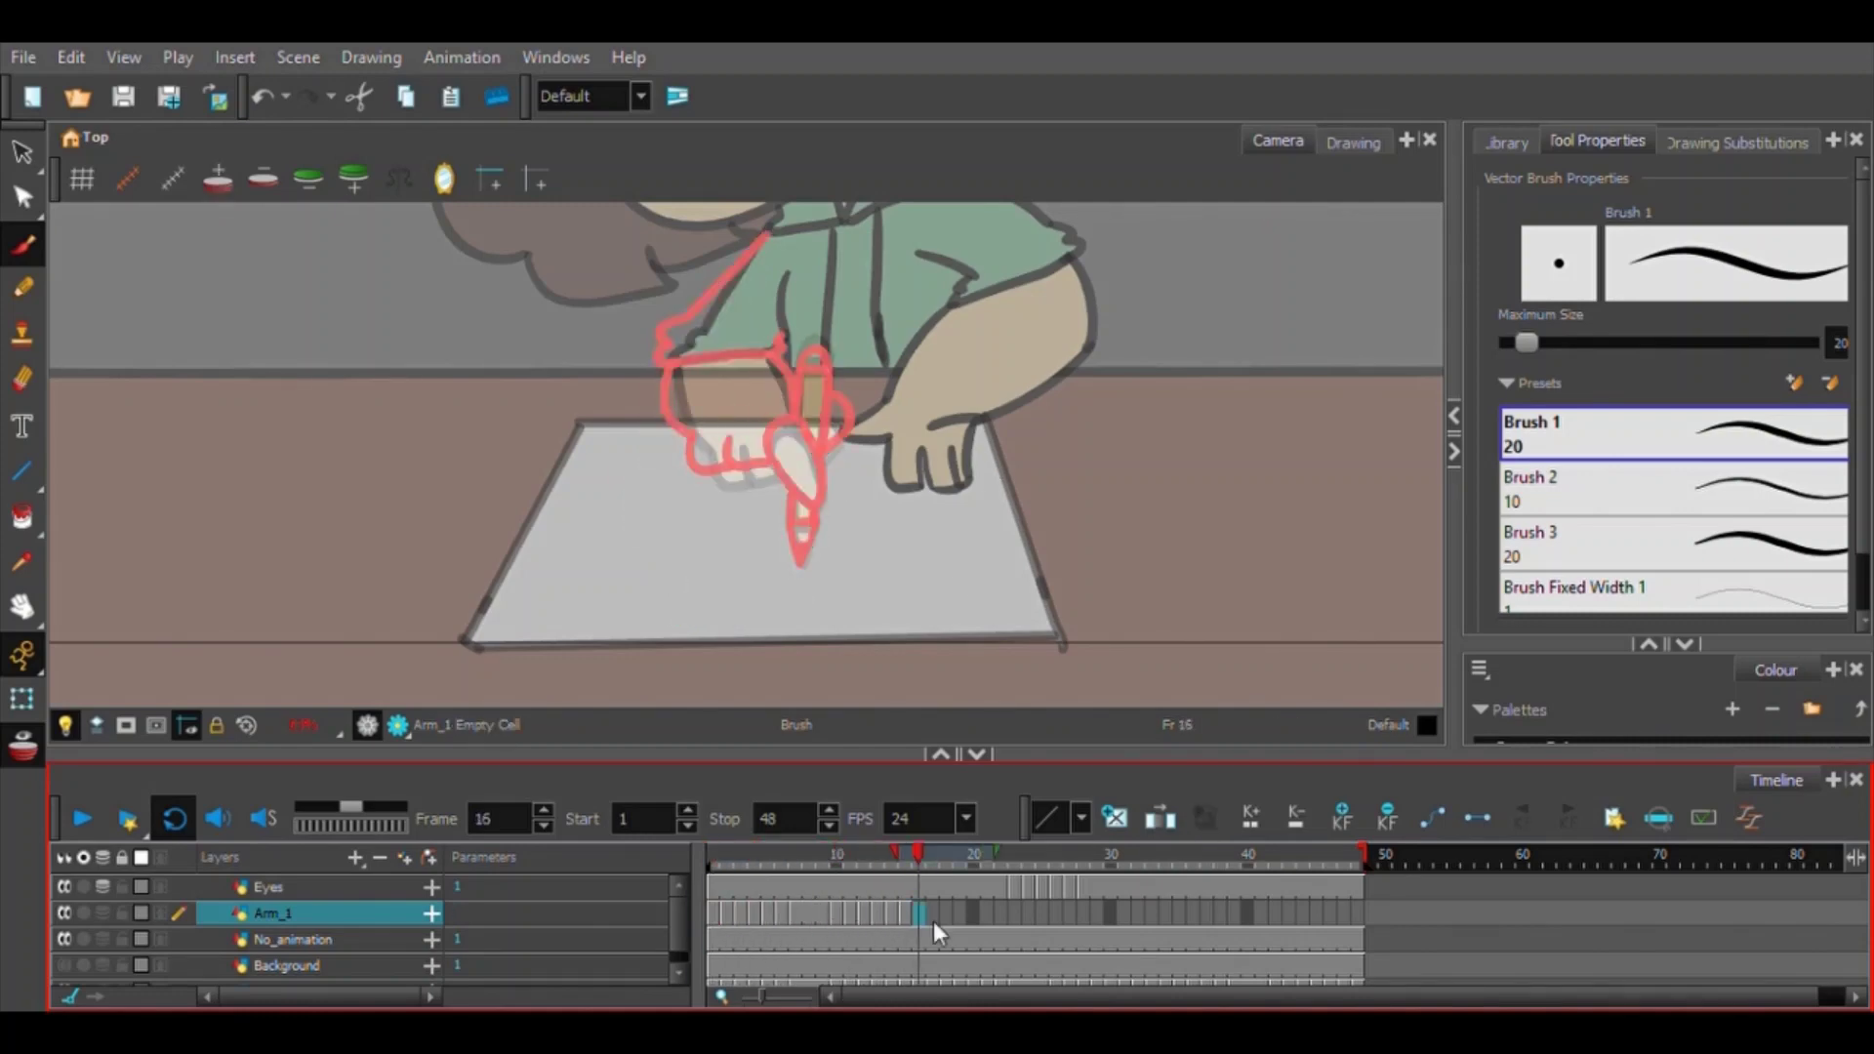
Copy frames 1 to 16 of Arm_1 and paste them at frames 17 and 33 to fill the 48-frame scene.
{"action": "left_click_drag", "start_coordinate": [718, 912], "coordinate": [920, 909]}
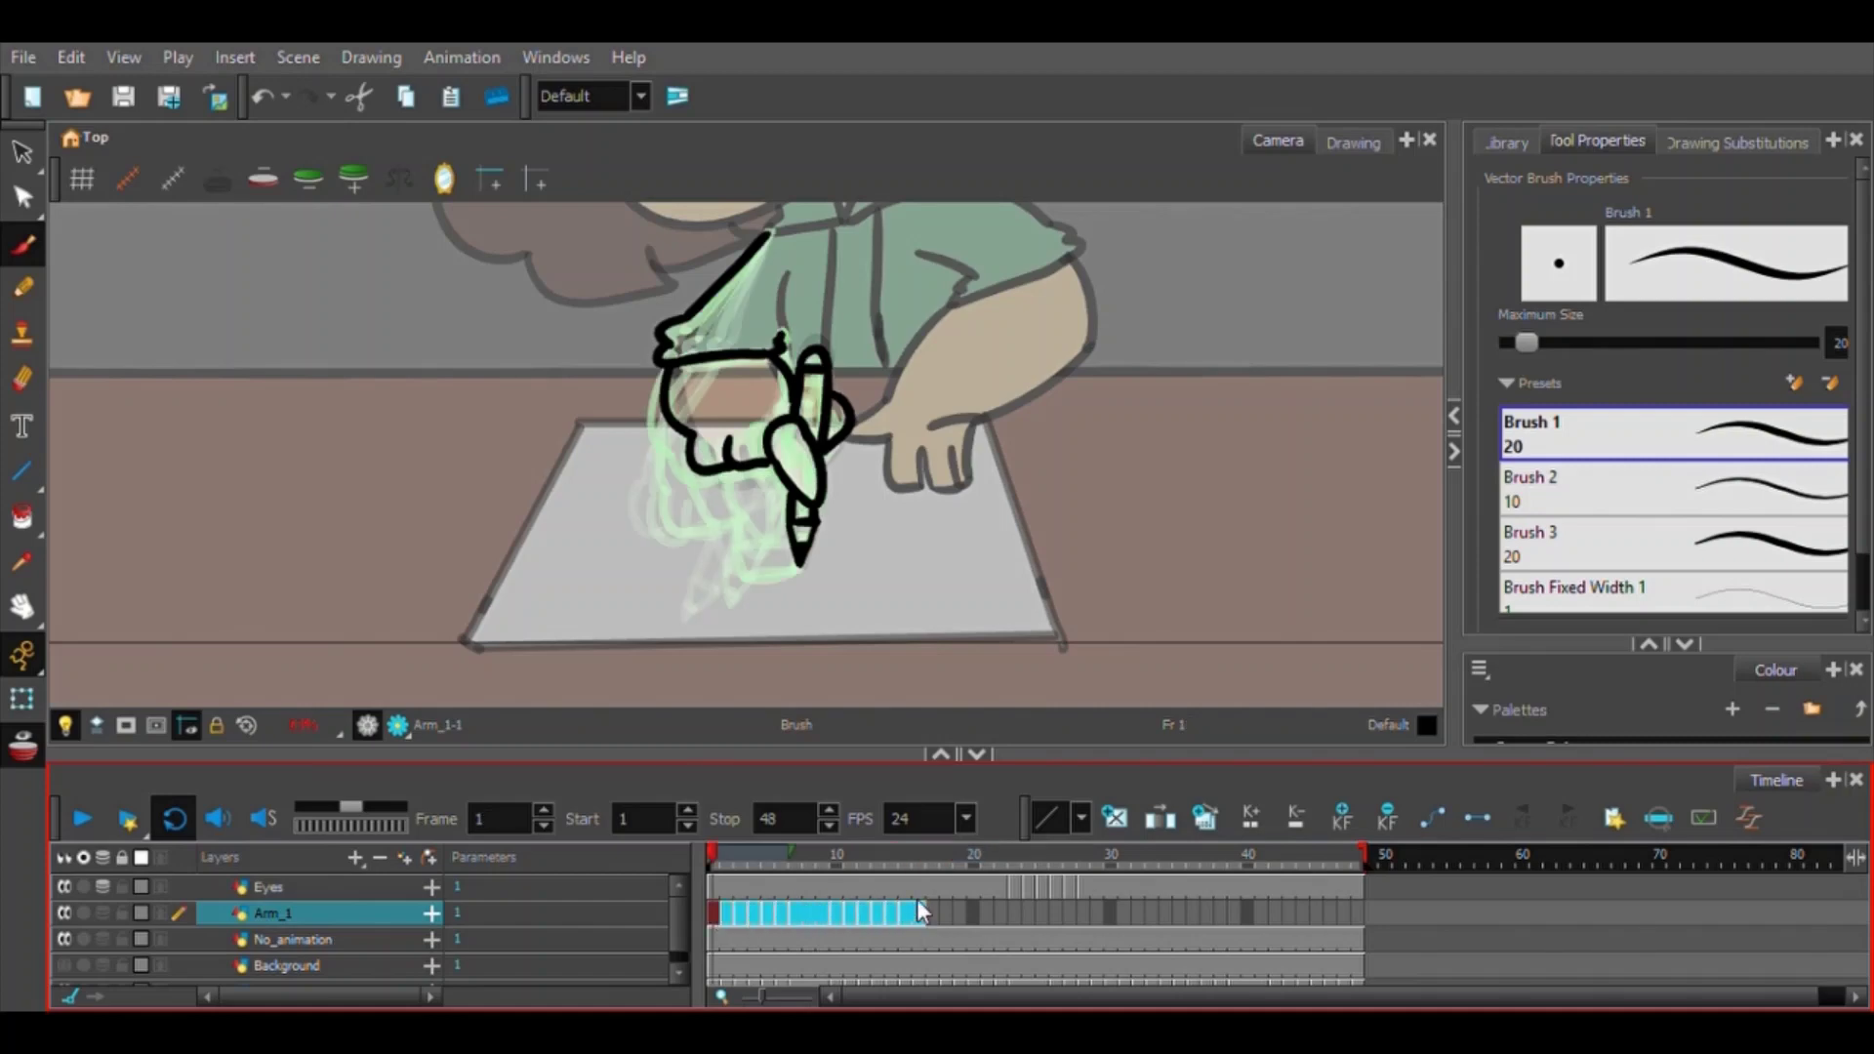
{"action": "key", "text": "ctrl+c"}
{"action": "left_click", "coordinate": [932, 912]}
{"action": "key", "text": "ctrl+v"}
{"action": "left_click", "coordinate": [1151, 912]}
{"action": "key", "text": "ctrl+v"}
{"action": "left_click_drag", "start_coordinate": [1365, 857], "coordinate": [1365, 869]}
Play back the looped arm animation from frame 1 and return to the first frame.
{"action": "left_click", "coordinate": [713, 913]}
{"action": "left_click", "coordinate": [83, 819]}
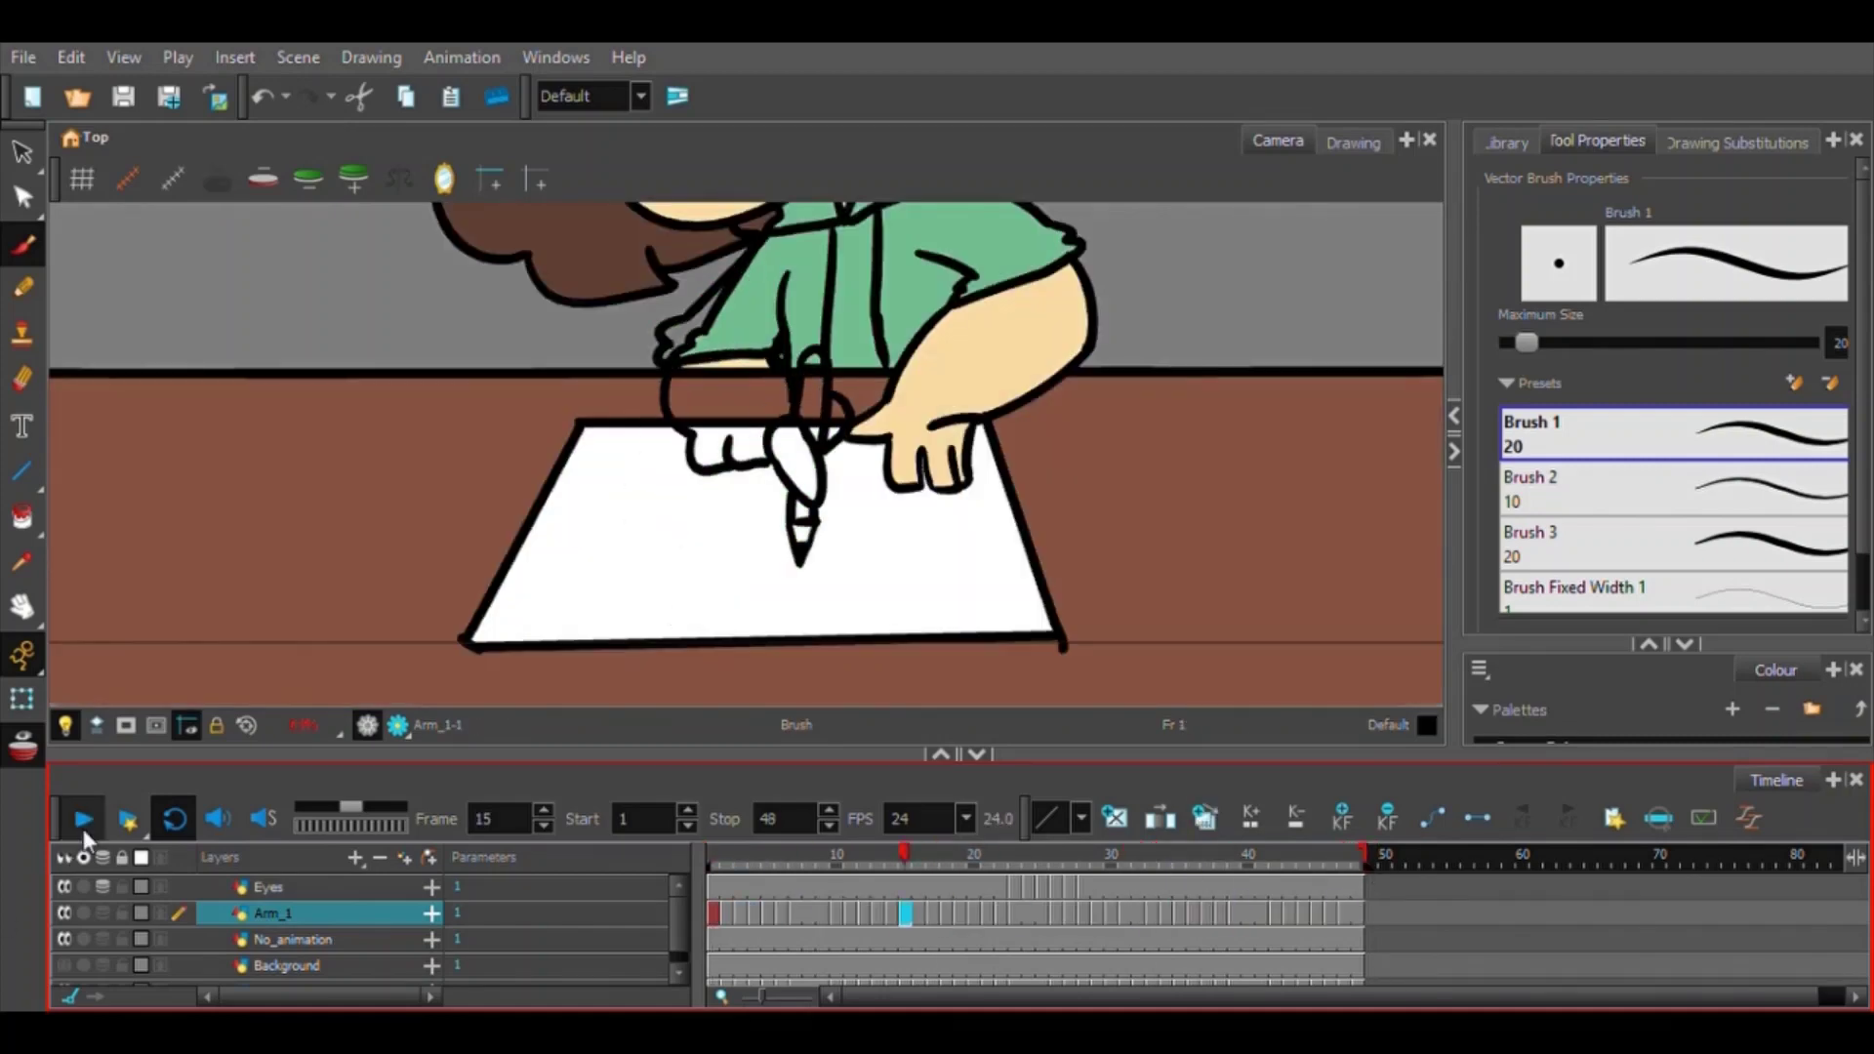
{"action": "key", "text": "shift+m"}
{"action": "left_click", "coordinate": [83, 818]}
{"action": "left_click_drag", "start_coordinate": [755, 855], "coordinate": [714, 869]}
Erase the static drawing sleeve on the No_animation layer and check the result across the first arm frames.
{"action": "scroll", "coordinate": [884, 570], "scroll_direction": "up", "scroll_amount": 3}
{"action": "left_click_drag", "start_coordinate": [884, 570], "coordinate": [1025, 523]}
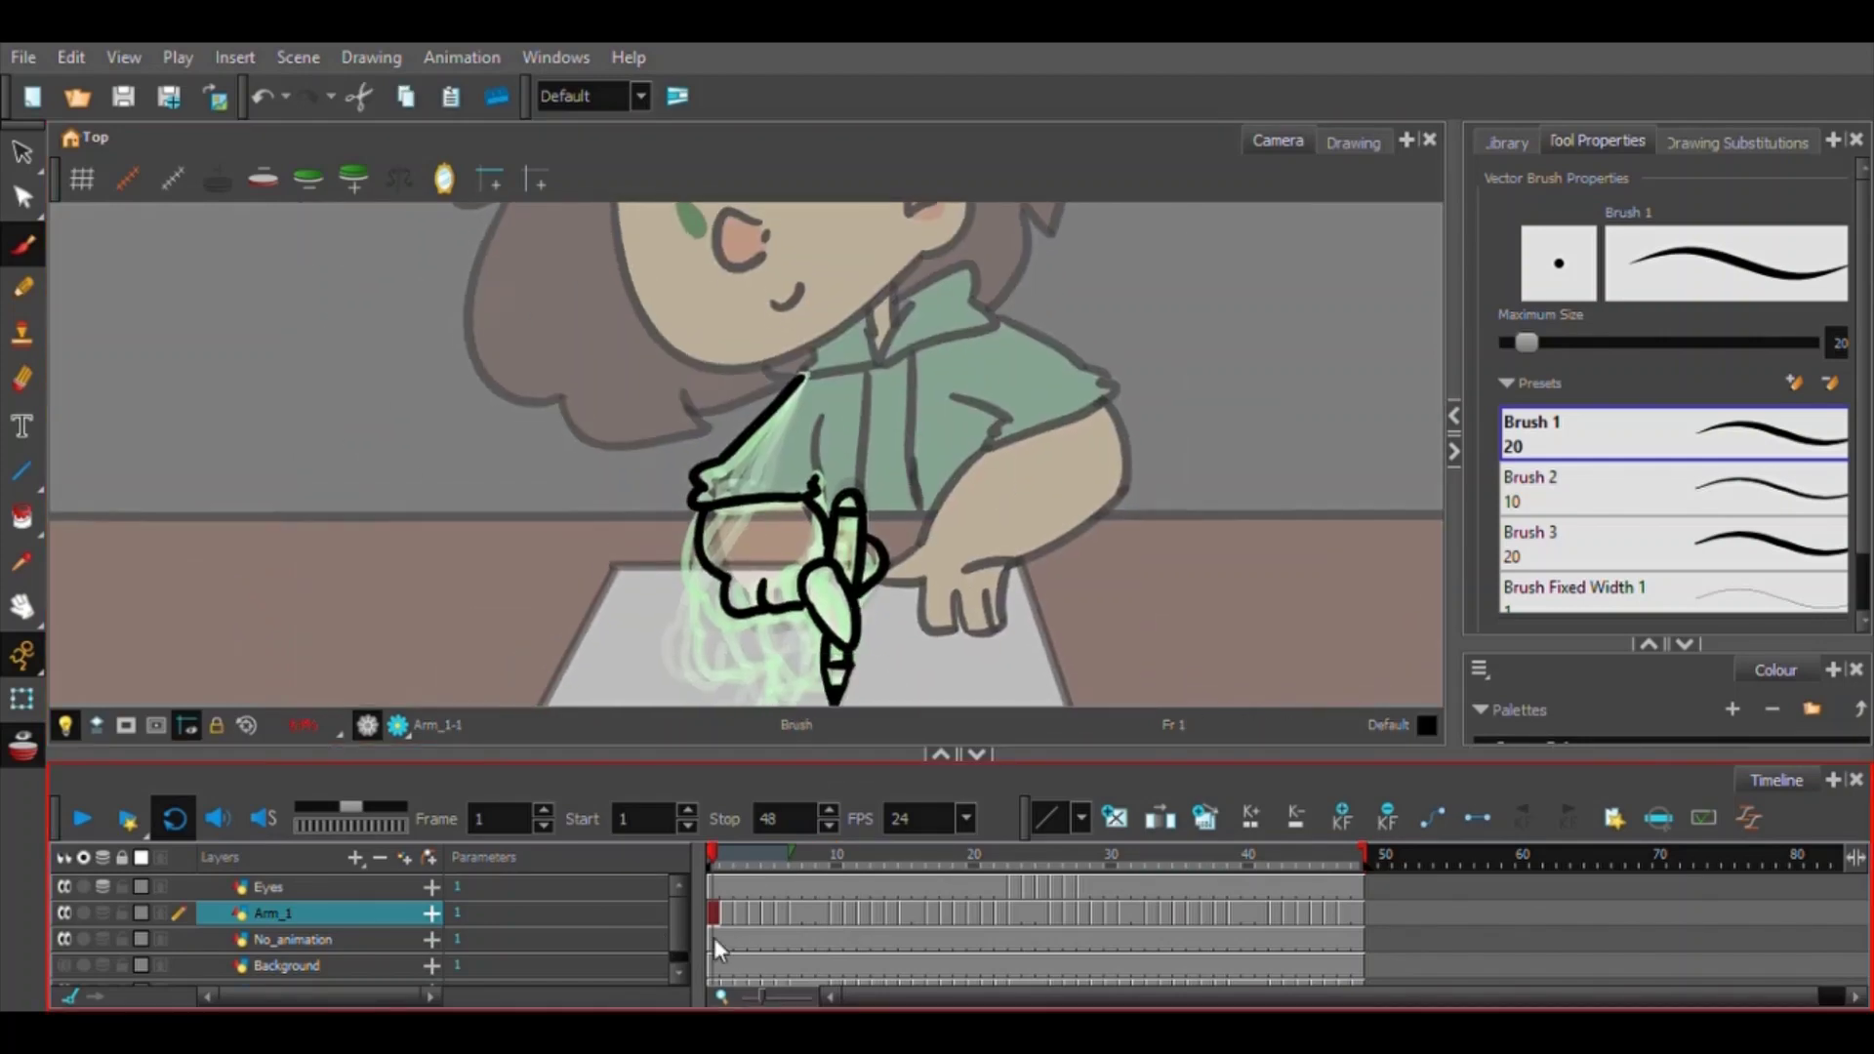
{"action": "left_click", "coordinate": [715, 939]}
{"action": "key", "text": "alt+e"}
{"action": "left_click_drag", "start_coordinate": [718, 487], "coordinate": [745, 502]}
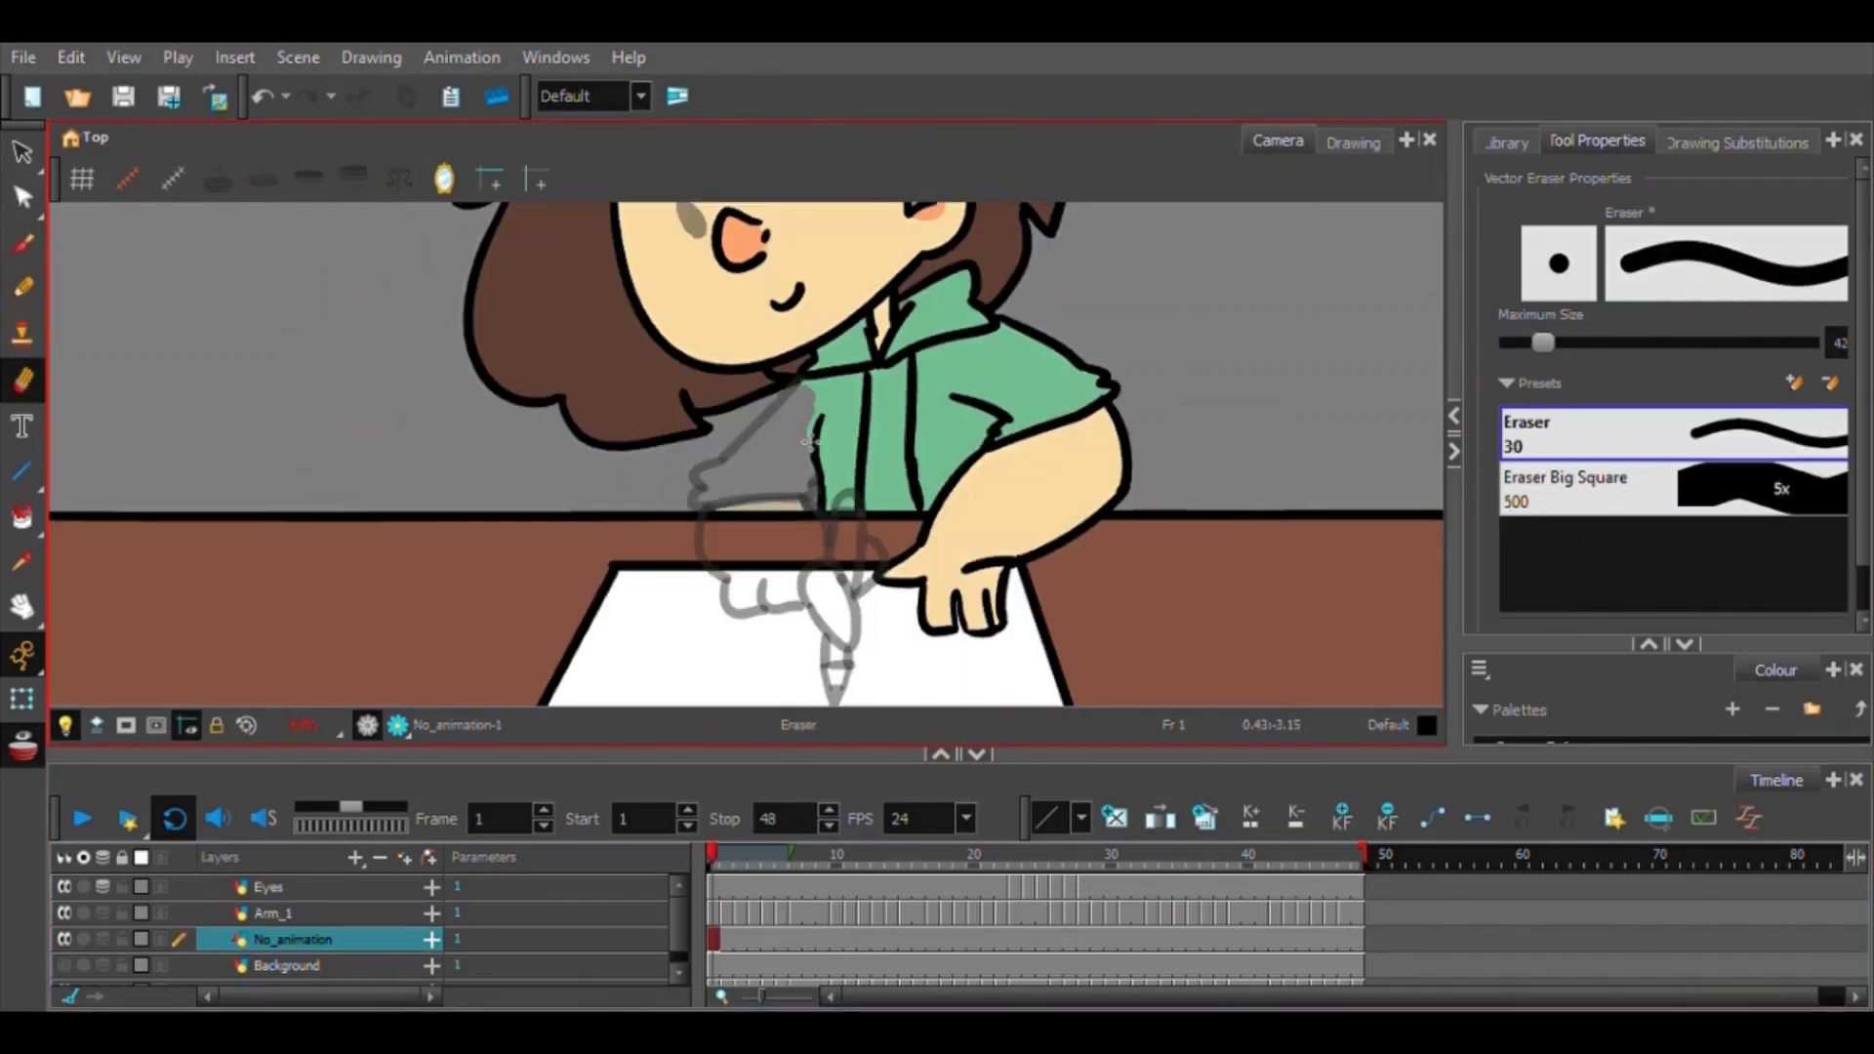
{"action": "left_click", "coordinate": [808, 859]}
{"action": "left_click_drag", "start_coordinate": [804, 888], "coordinate": [754, 934]}
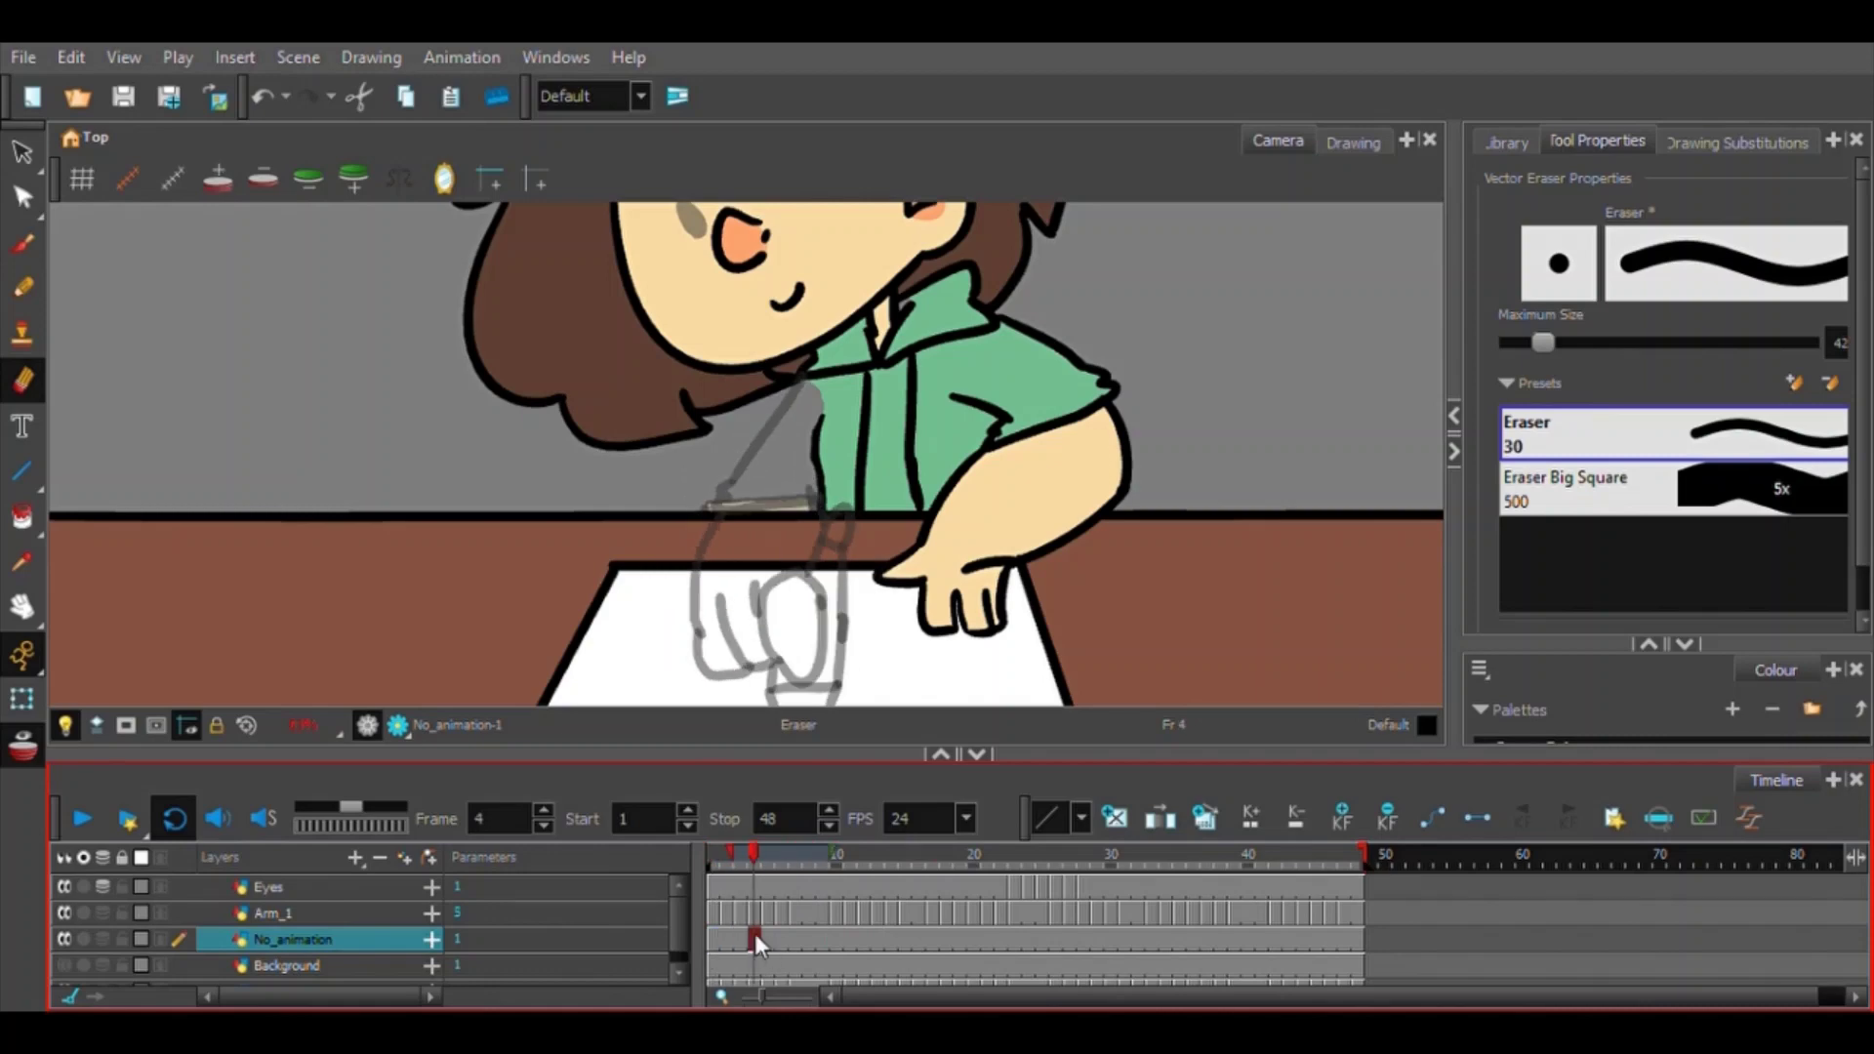
Colour the forearm, pencil and eraser on frame 1 of Arm_1 and close the sleeve's open shoulder with a stroke.
{"action": "left_click", "coordinate": [713, 914]}
{"action": "scroll", "coordinate": [779, 527], "scroll_direction": "up", "scroll_amount": 3}
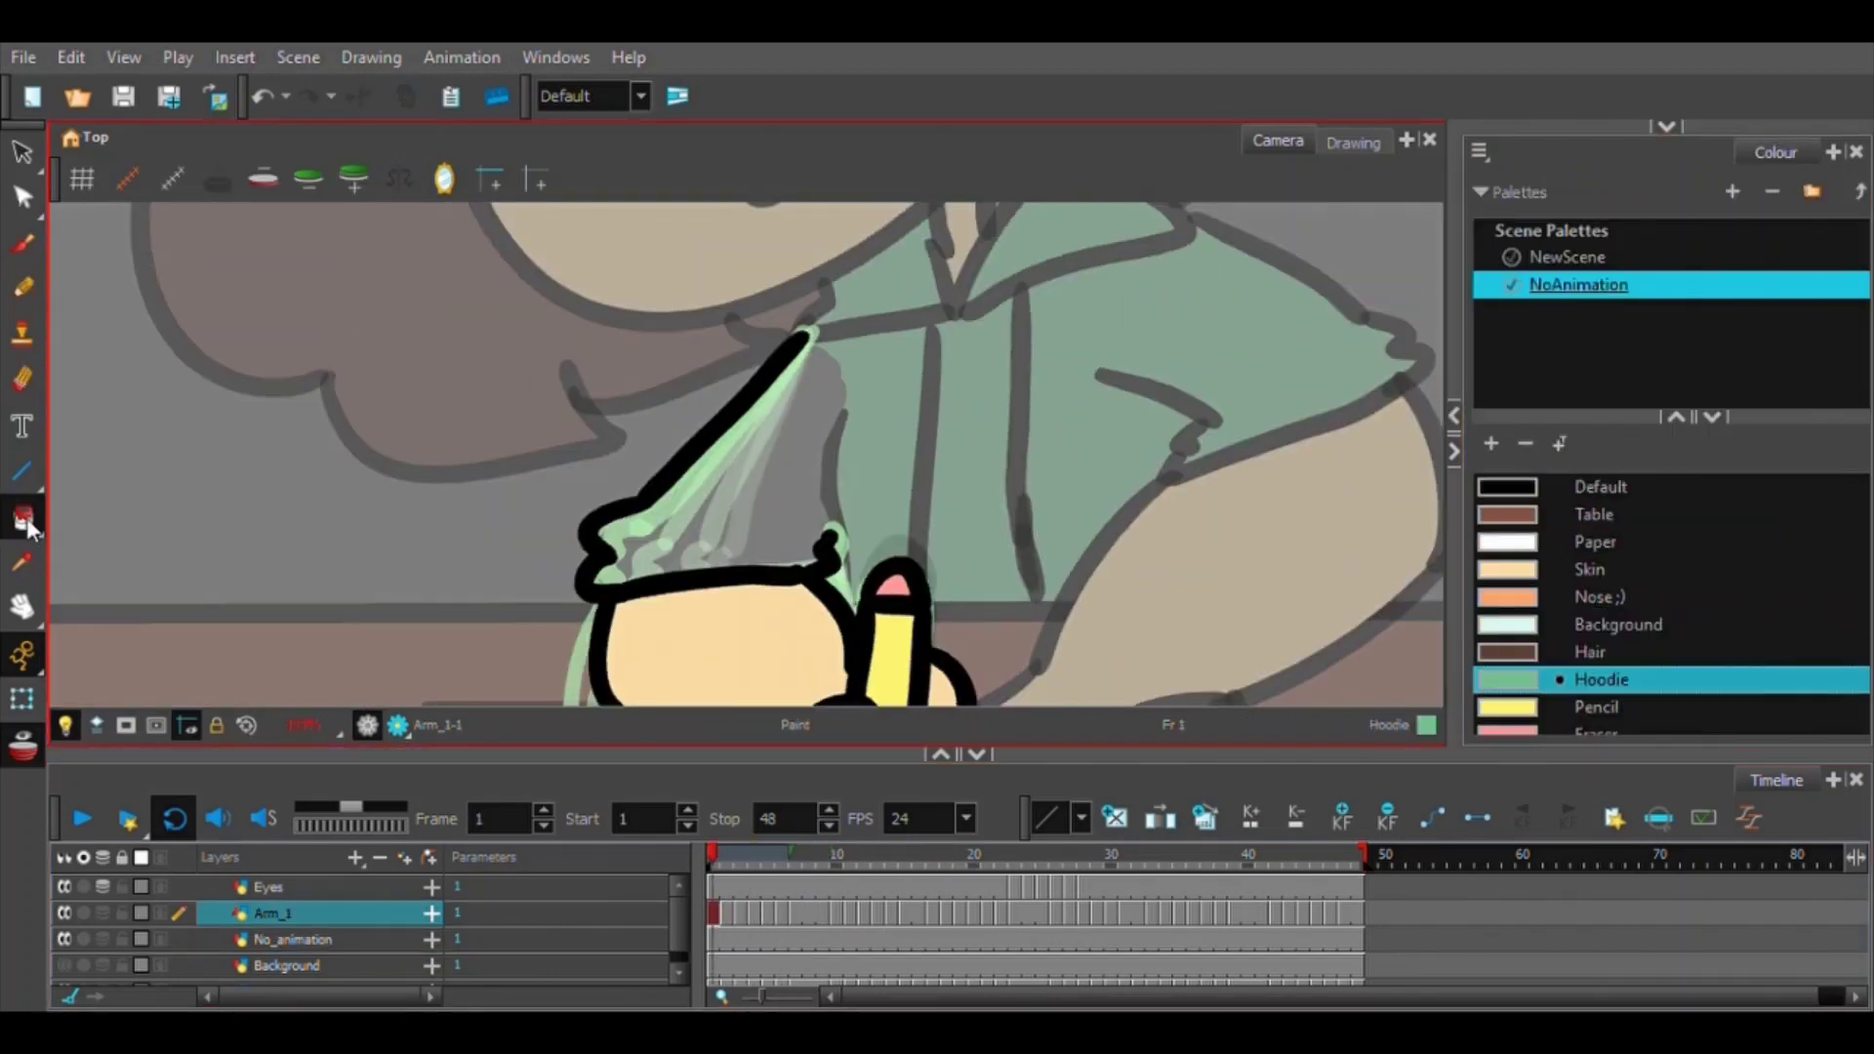
{"action": "left_click_drag", "start_coordinate": [835, 360], "coordinate": [835, 529]}
{"action": "key", "text": "k"}
{"action": "left_click", "coordinate": [23, 517]}
{"action": "left_click", "coordinate": [98, 613]}
{"action": "key", "text": "ctrl+z"}
{"action": "key", "text": "alt+i"}
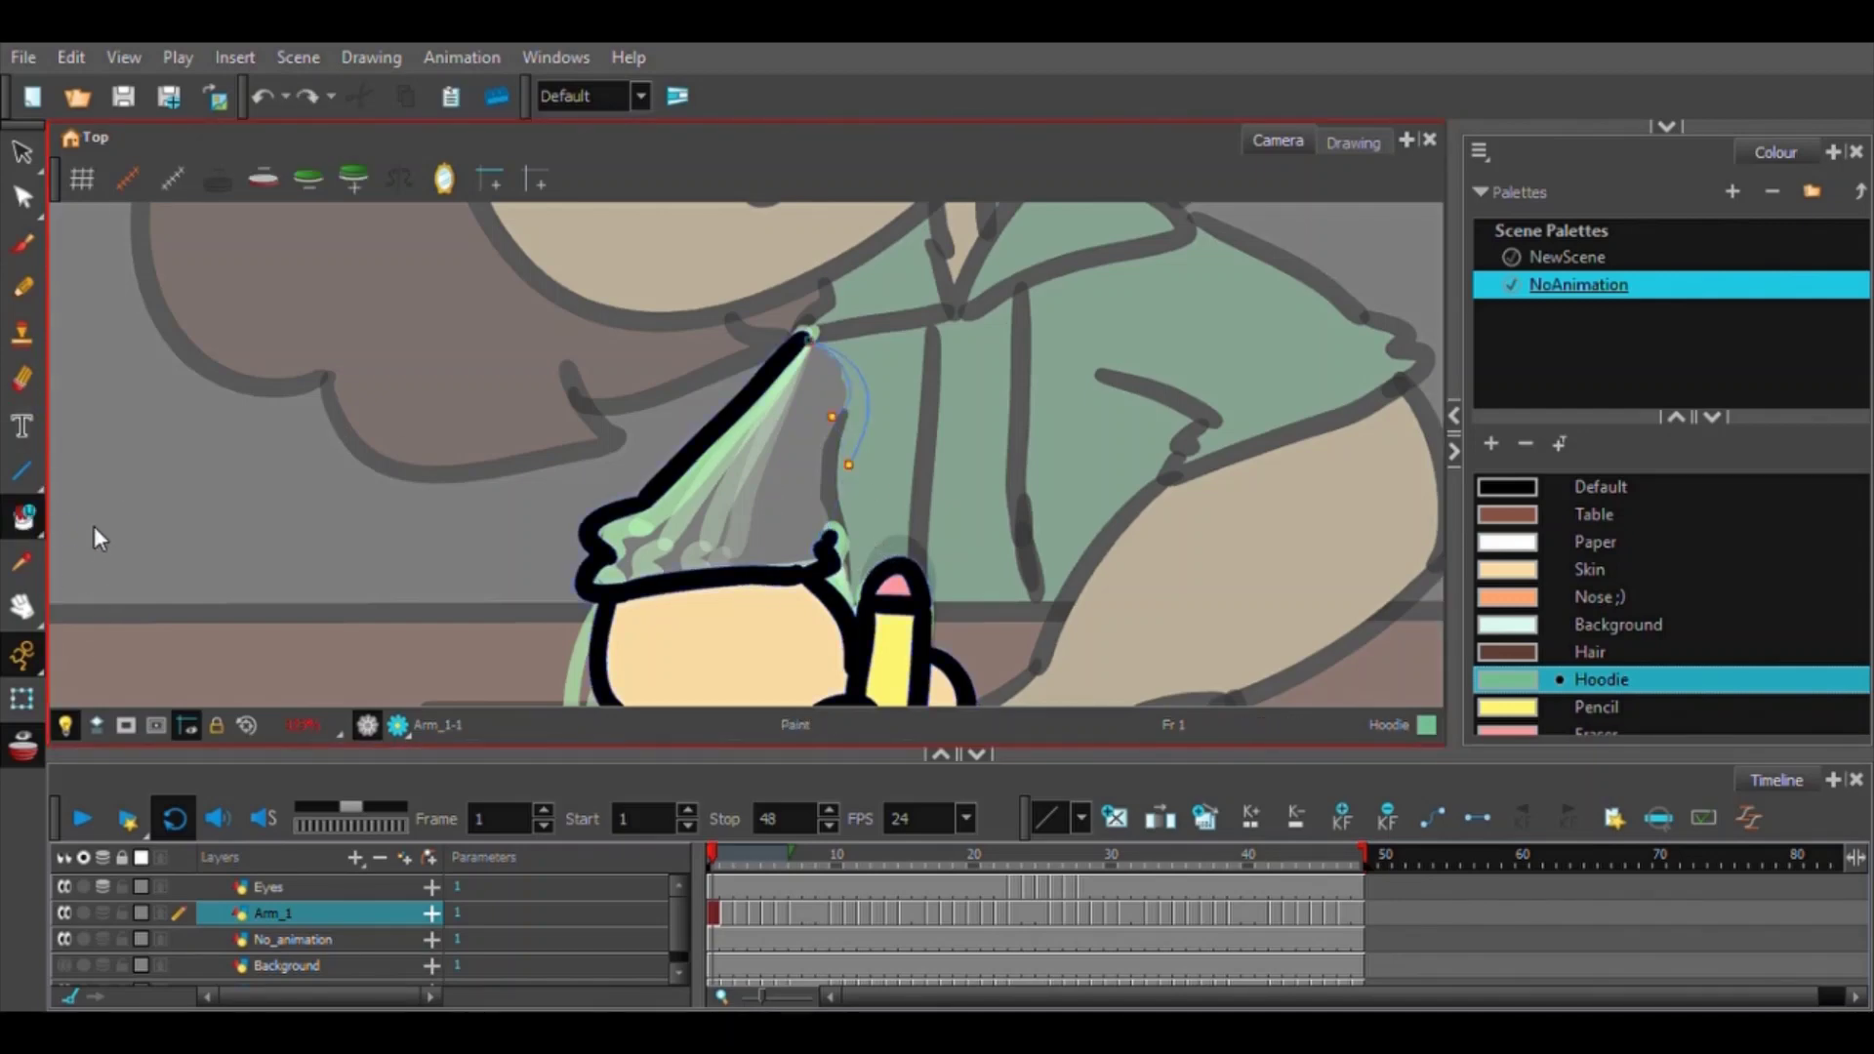
{"action": "key", "text": "alt+v"}
{"action": "key", "text": "ctrl+z"}
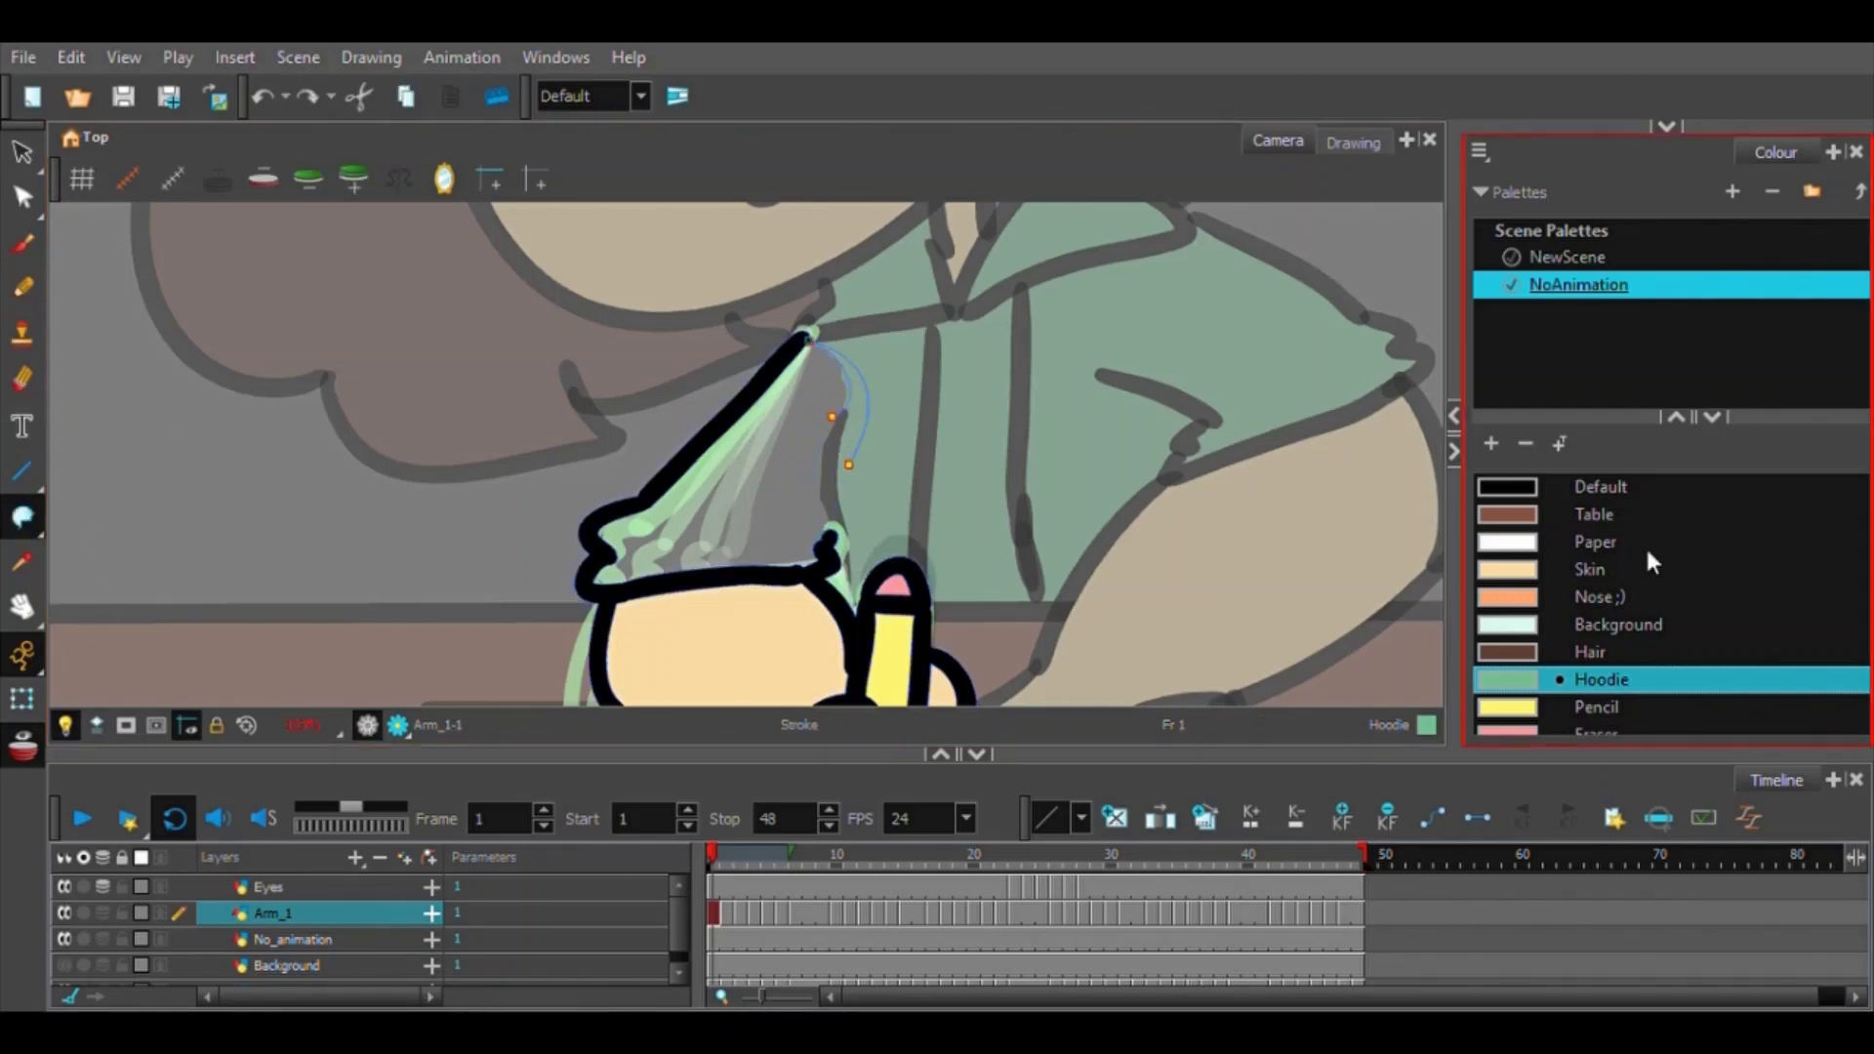
Set the brush size to 5 and draw a thin inner sleeve line on frames 1 and 2 of Arm_1.
{"action": "left_click", "coordinate": [1667, 127]}
{"action": "key", "text": "alt+b"}
{"action": "double_click", "coordinate": [1835, 344]}
{"action": "type", "text": "5"}
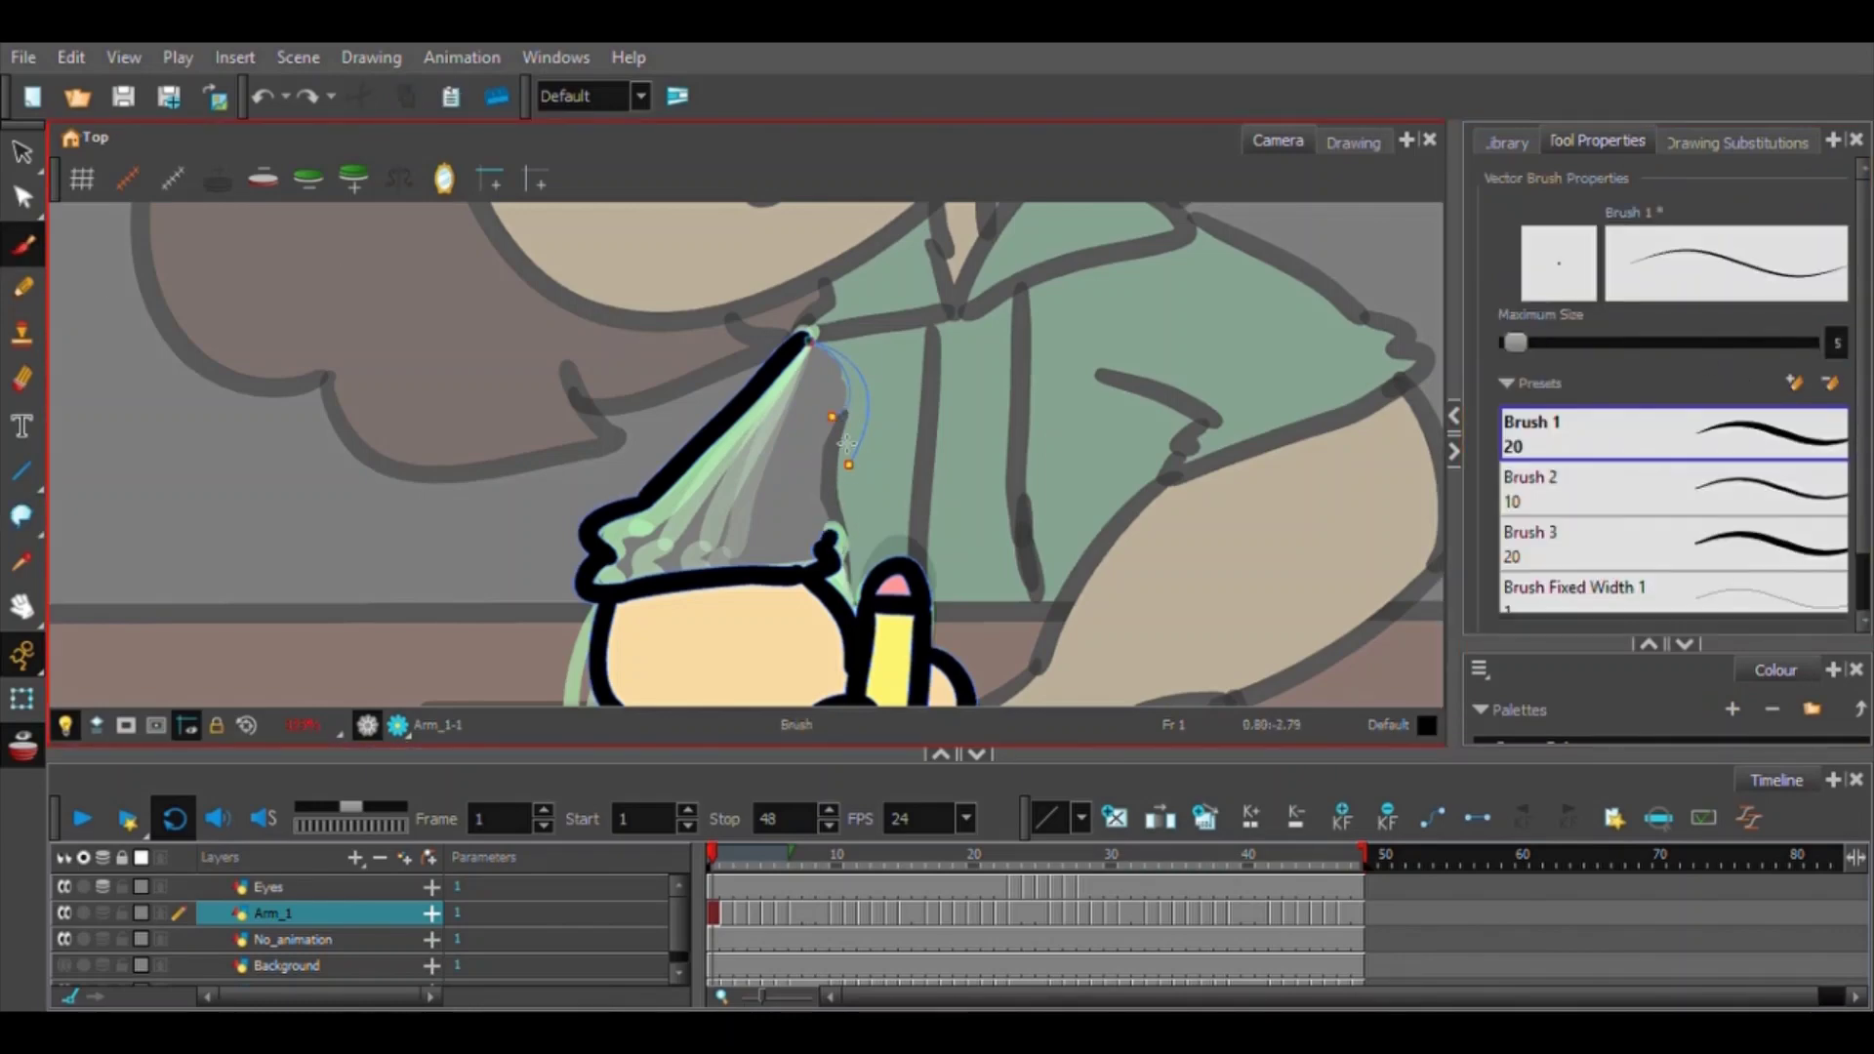
{"action": "left_click", "coordinate": [729, 913]}
{"action": "mouse_move", "coordinate": [845, 415]}
{"action": "left_mouse_down"}
{"action": "mouse_move", "coordinate": [834, 531]}
{"action": "mouse_move", "coordinate": [844, 414]}
{"action": "left_mouse_up"}
Draw the thin inner sleeve line above the cuff on frames 3 to 5 of Arm_1.
{"action": "left_click", "coordinate": [742, 915]}
{"action": "scroll", "coordinate": [808, 487], "scroll_direction": "up", "scroll_amount": 5}
{"action": "left_click", "coordinate": [759, 915]}
{"action": "left_click_drag", "start_coordinate": [900, 603], "coordinate": [933, 261]}
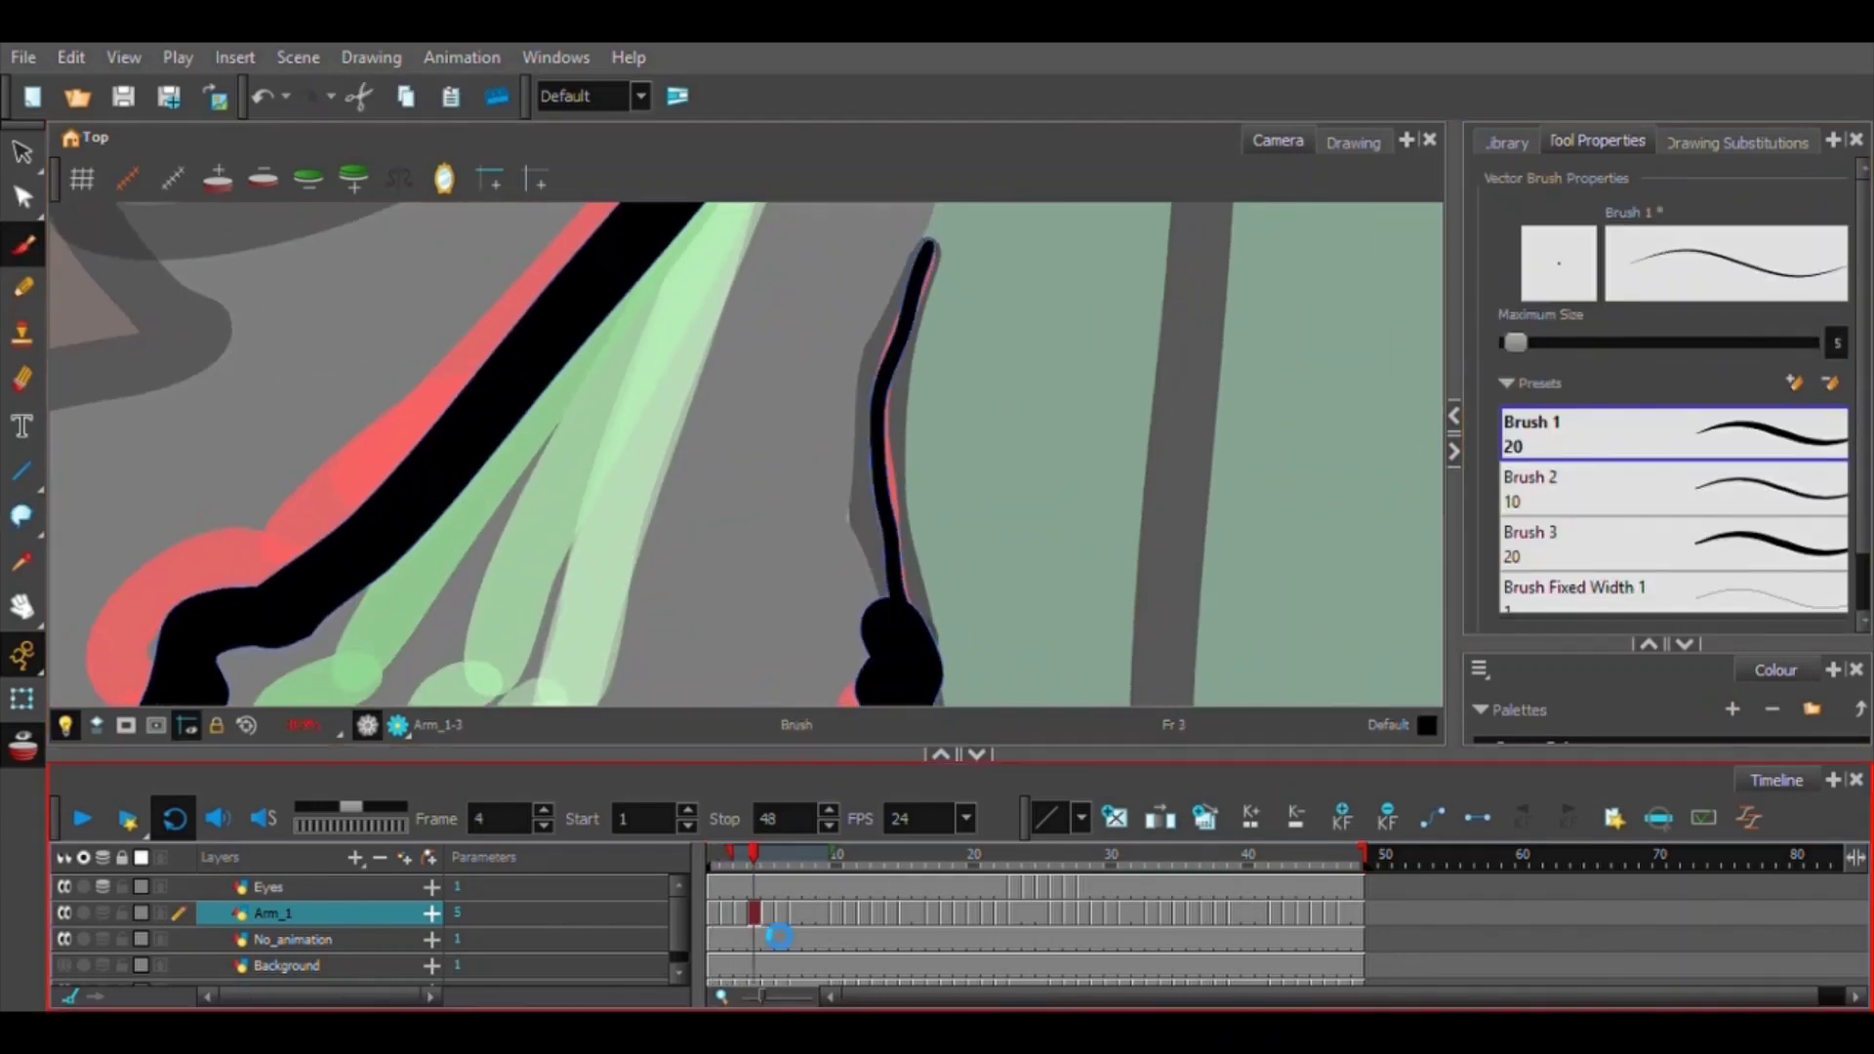
{"action": "left_click", "coordinate": [768, 914]}
{"action": "left_click_drag", "start_coordinate": [928, 688], "coordinate": [876, 606]}
{"action": "left_click_drag", "start_coordinate": [862, 636], "coordinate": [823, 376]}
{"action": "mouse_move", "coordinate": [845, 382]}
{"action": "left_mouse_down"}
{"action": "mouse_move", "coordinate": [810, 539]}
{"action": "mouse_move", "coordinate": [850, 311]}
{"action": "left_mouse_up"}
Draw the thin inner sleeve line on frames 6 and 7 of Arm_1.
{"action": "left_click", "coordinate": [782, 914]}
{"action": "key", "text": "space"}
{"action": "left_click_drag", "start_coordinate": [973, 543], "coordinate": [896, 440]}
{"action": "left_click_drag", "start_coordinate": [768, 683], "coordinate": [721, 334]}
{"action": "mouse_move", "coordinate": [728, 351]}
{"action": "left_mouse_down"}
{"action": "mouse_move", "coordinate": [727, 474]}
{"action": "mouse_move", "coordinate": [774, 334]}
{"action": "left_mouse_up"}
{"action": "left_click", "coordinate": [794, 912]}
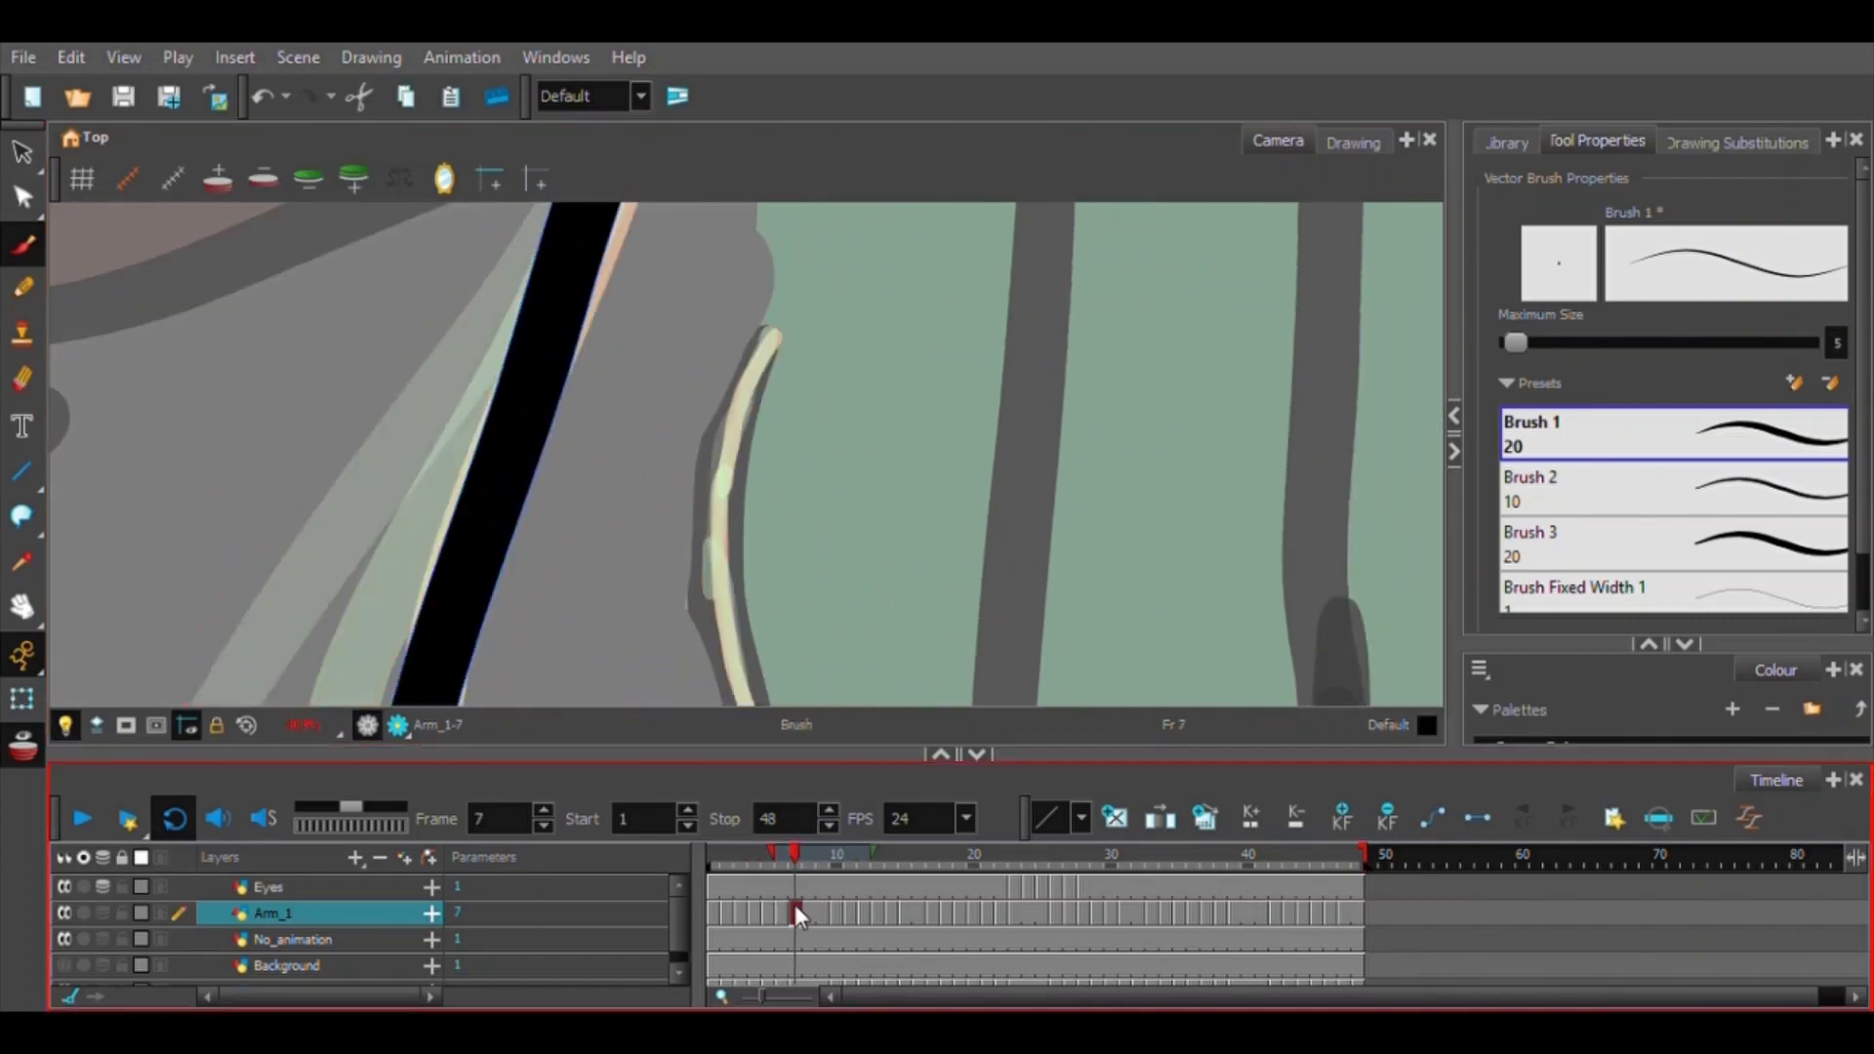
{"action": "scroll", "coordinate": [781, 586], "scroll_direction": "down", "scroll_amount": 1}
{"action": "left_click_drag", "start_coordinate": [771, 625], "coordinate": [737, 514]}
{"action": "mouse_move", "coordinate": [728, 654]}
{"action": "left_mouse_down"}
{"action": "mouse_move", "coordinate": [701, 399]}
{"action": "mouse_move", "coordinate": [749, 269]}
{"action": "left_mouse_up"}
Close the shoulder gap of the sleeve on frames 2 to 7 of Arm_1 with the Stroke tool.
{"action": "left_click_drag", "start_coordinate": [796, 852], "coordinate": [713, 851]}
{"action": "scroll", "coordinate": [734, 457], "scroll_direction": "down", "scroll_amount": 2}
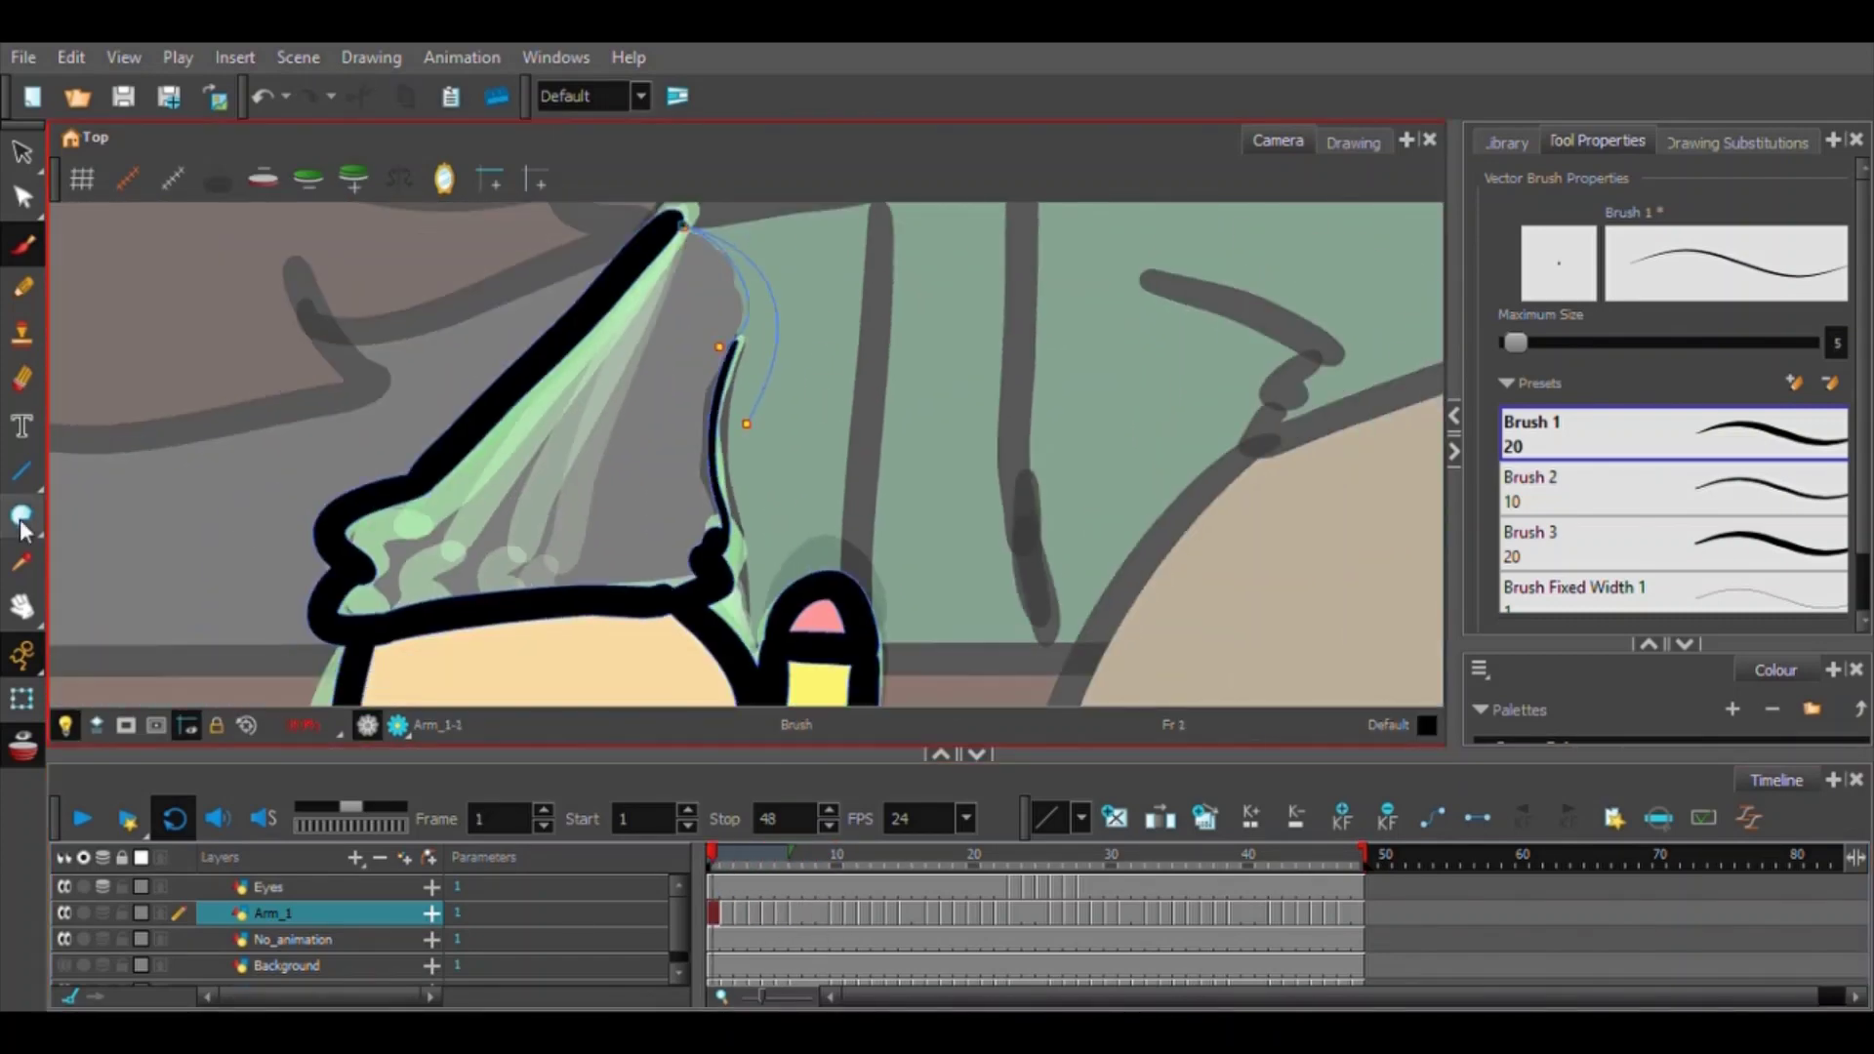
{"action": "left_click", "coordinate": [21, 518]}
{"action": "left_click", "coordinate": [726, 913]}
{"action": "left_click_drag", "start_coordinate": [674, 226], "coordinate": [742, 337]}
{"action": "left_click", "coordinate": [739, 913]}
{"action": "left_click", "coordinate": [753, 914]}
{"action": "mouse_move", "coordinate": [685, 229]}
{"action": "left_mouse_down"}
{"action": "mouse_move", "coordinate": [766, 302]}
{"action": "mouse_move", "coordinate": [744, 337]}
{"action": "left_mouse_up"}
{"action": "left_click", "coordinate": [781, 913]}
{"action": "left_click", "coordinate": [794, 913]}
Paint the hand, pencil, eraser and pencil tip on frame 2 of Arm_1 with Skin, Pencil, Eraser and Pencil Wood.
{"action": "left_click", "coordinate": [713, 913]}
{"action": "scroll", "coordinate": [406, 460], "scroll_direction": "down", "scroll_amount": 4}
{"action": "left_click", "coordinate": [22, 519]}
{"action": "left_click", "coordinate": [726, 913]}
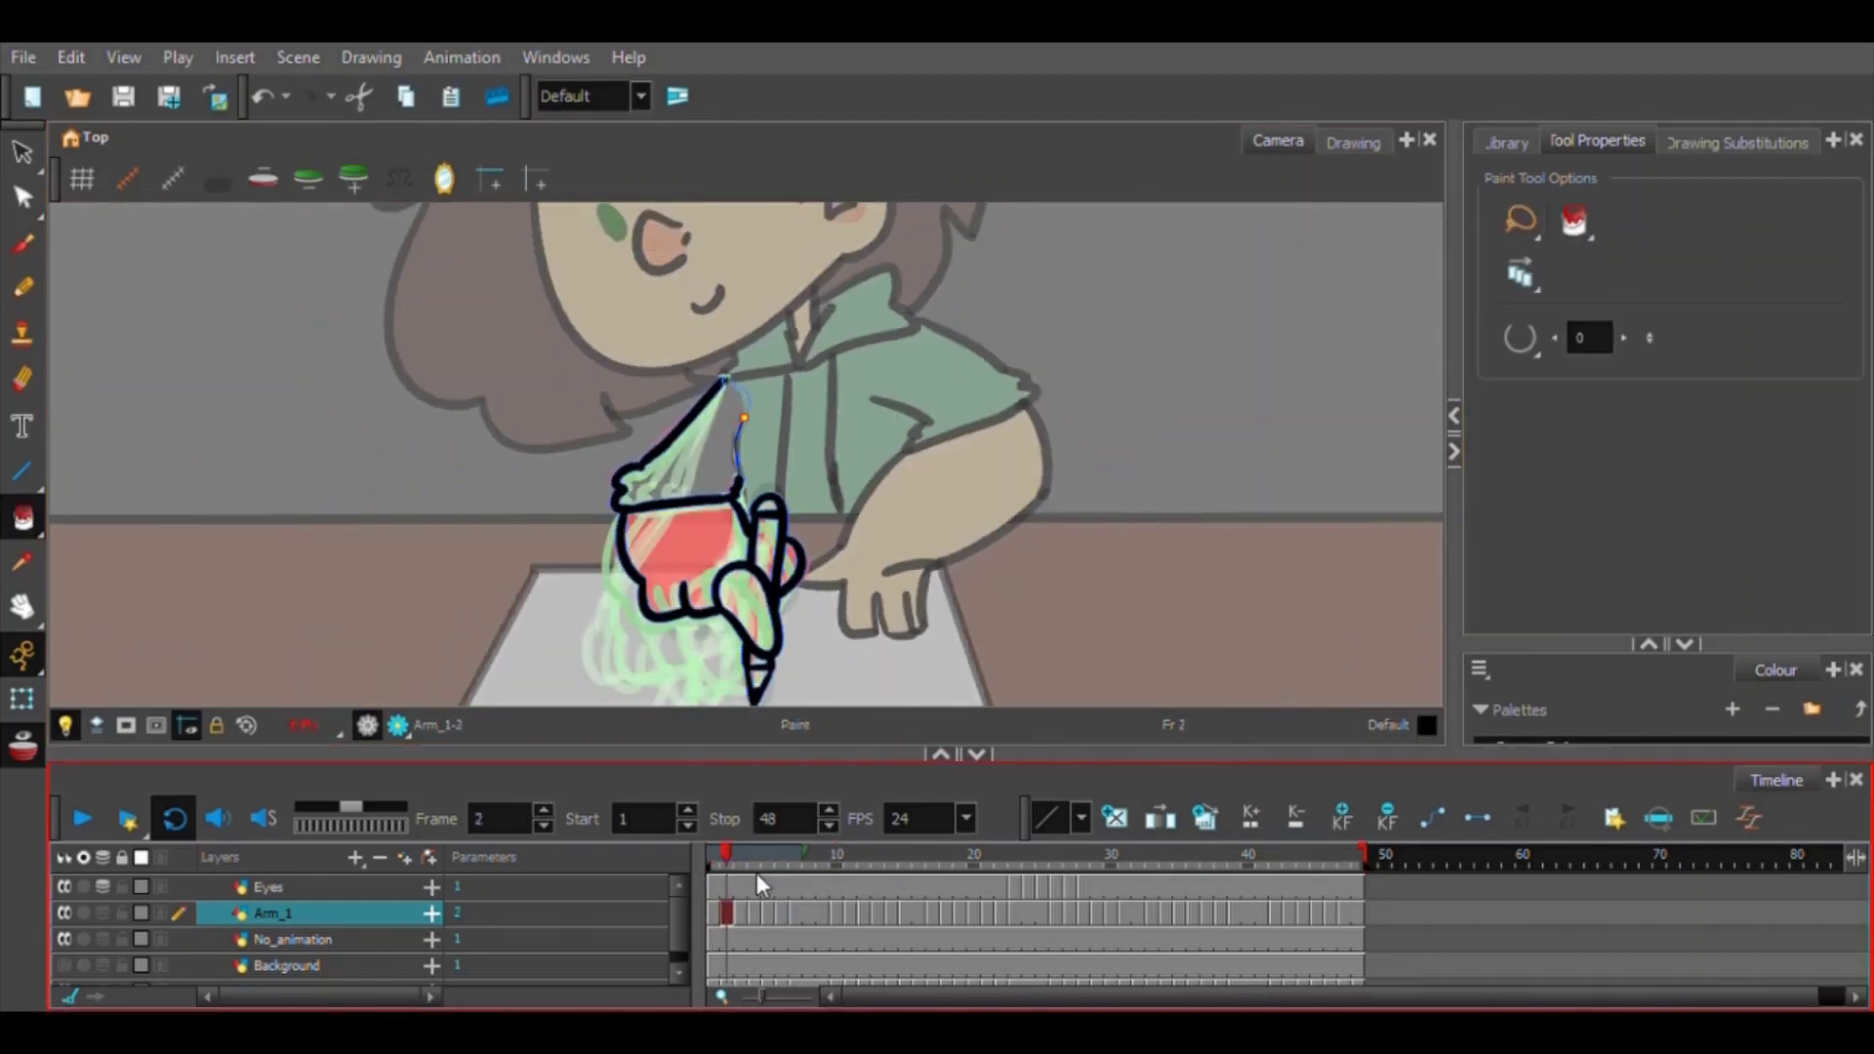
{"action": "left_click", "coordinate": [1648, 644]}
{"action": "left_click", "coordinate": [1589, 570]}
{"action": "left_click", "coordinate": [1598, 706]}
{"action": "left_click", "coordinate": [768, 549]}
{"action": "scroll", "coordinate": [1620, 691], "scroll_direction": "down", "scroll_amount": 2}
{"action": "left_click", "coordinate": [1621, 707]}
{"action": "left_click", "coordinate": [758, 674]}
Turn on gap closing for the Paint tool and fill the sleeve on the Arm_1 frames with the Hoodie colour.
{"action": "left_click", "coordinate": [1601, 625]}
{"action": "scroll", "coordinate": [740, 463], "scroll_direction": "up", "scroll_amount": 5}
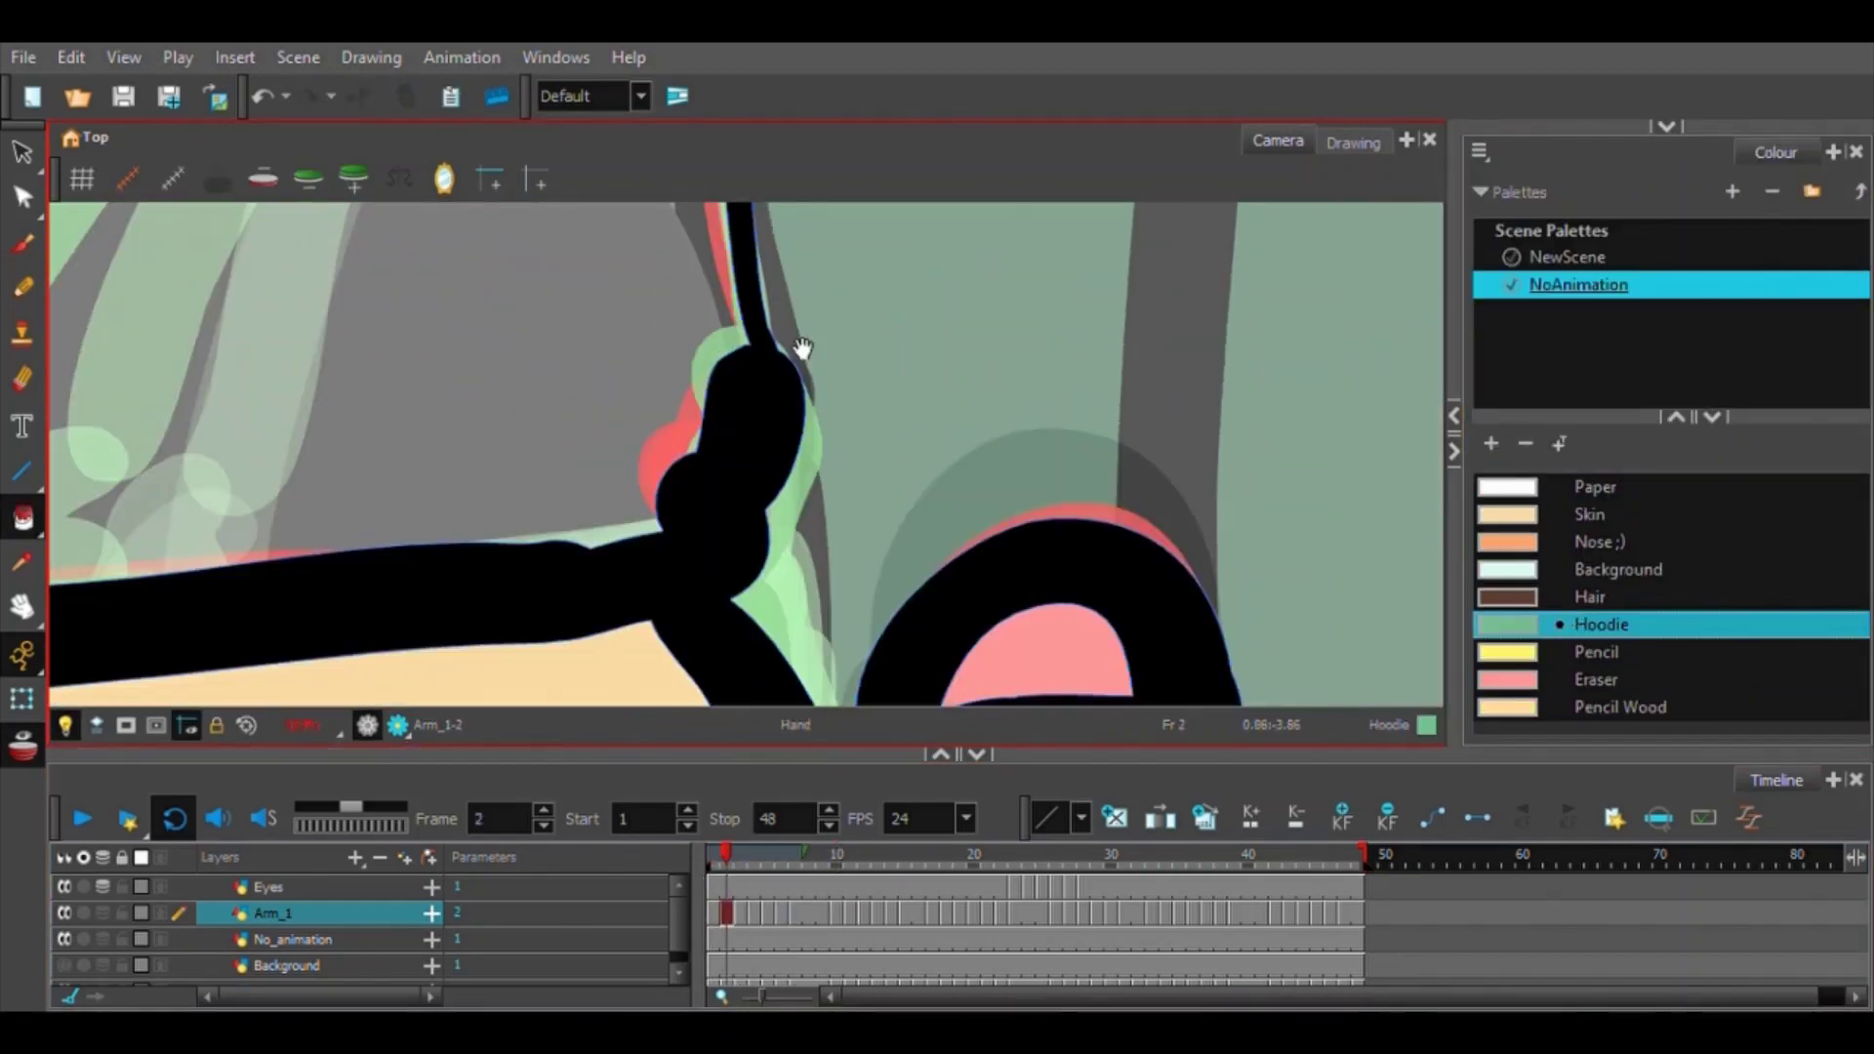
{"action": "left_click_drag", "start_coordinate": [803, 351], "coordinate": [761, 570]}
{"action": "scroll", "coordinate": [761, 570], "scroll_direction": "down", "scroll_amount": 2}
{"action": "scroll", "coordinate": [723, 635], "scroll_direction": "up", "scroll_amount": 2}
{"action": "scroll", "coordinate": [781, 337], "scroll_direction": "down", "scroll_amount": 3}
{"action": "left_click", "coordinate": [1667, 127]}
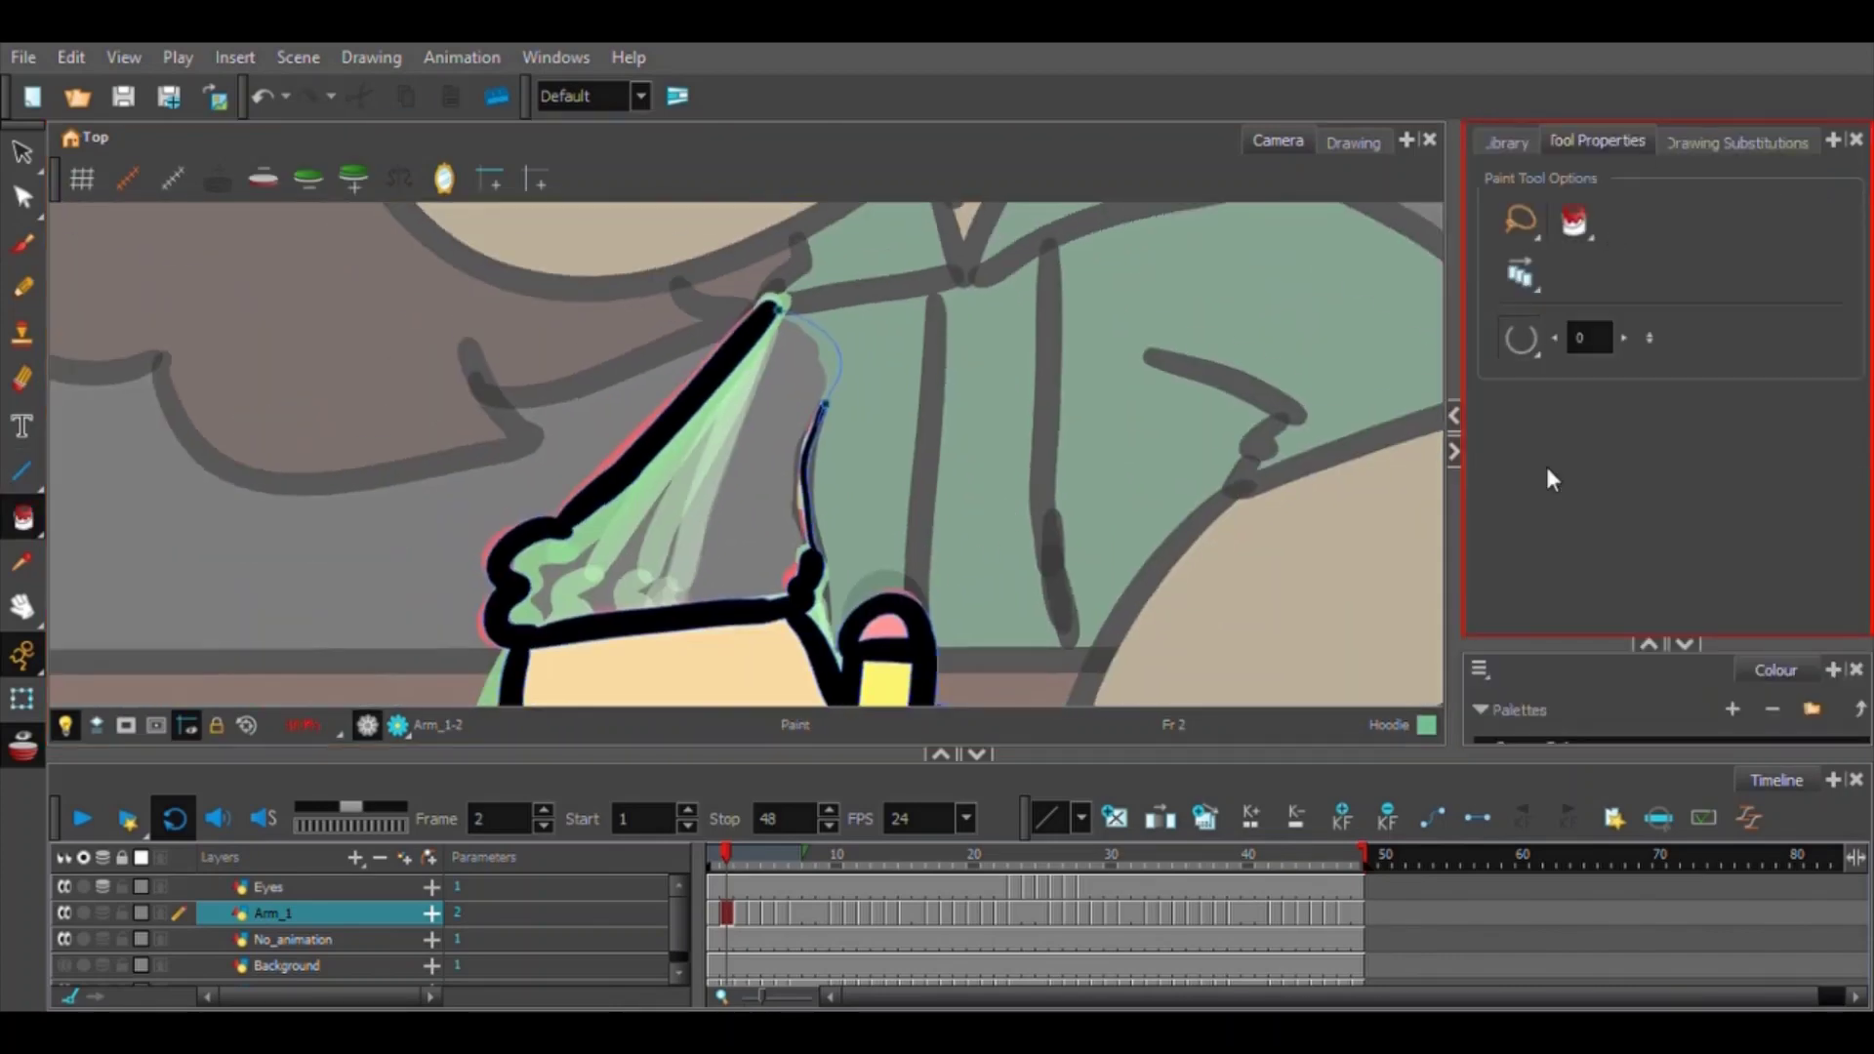
{"action": "left_click", "coordinate": [714, 863]}
{"action": "left_click", "coordinate": [754, 867]}
{"action": "left_click", "coordinate": [784, 869]}
{"action": "left_click", "coordinate": [764, 478]}
Extend the inner sleeve line to the cuff on frame 4 in the Default colour and fill the sleeve with Hoodie.
{"action": "left_click", "coordinate": [755, 867]}
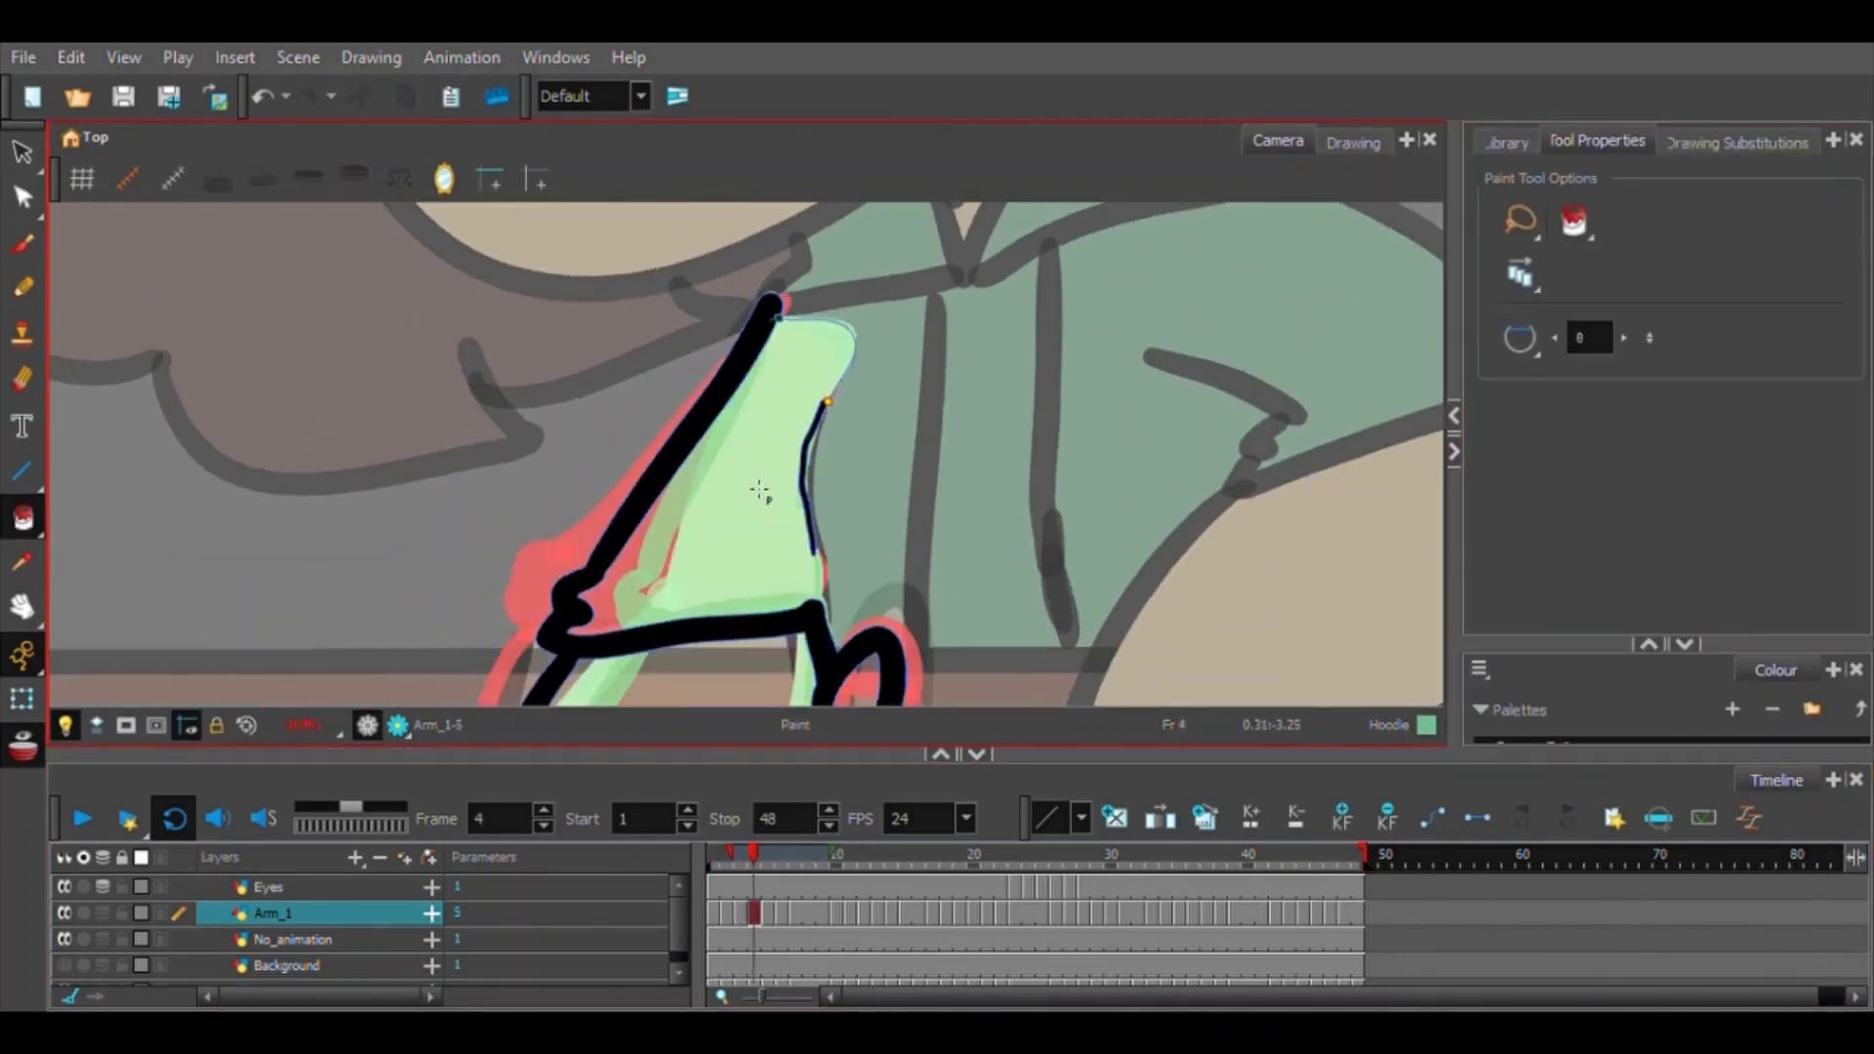
{"action": "key", "text": "ctrl+z"}
{"action": "left_click", "coordinate": [21, 244]}
{"action": "left_click", "coordinate": [1649, 644]}
{"action": "left_click", "coordinate": [1600, 487]}
{"action": "left_click_drag", "start_coordinate": [814, 552], "coordinate": [825, 625]}
{"action": "left_click", "coordinate": [21, 517]}
{"action": "left_click", "coordinate": [1601, 679]}
Paint the hands and pencils on frames 4 to 7 of Arm_1 with Skin, Pencil, Eraser and Pencil Wood.
{"action": "left_click", "coordinate": [767, 867]}
{"action": "scroll", "coordinate": [777, 439], "scroll_direction": "up", "scroll_amount": 3}
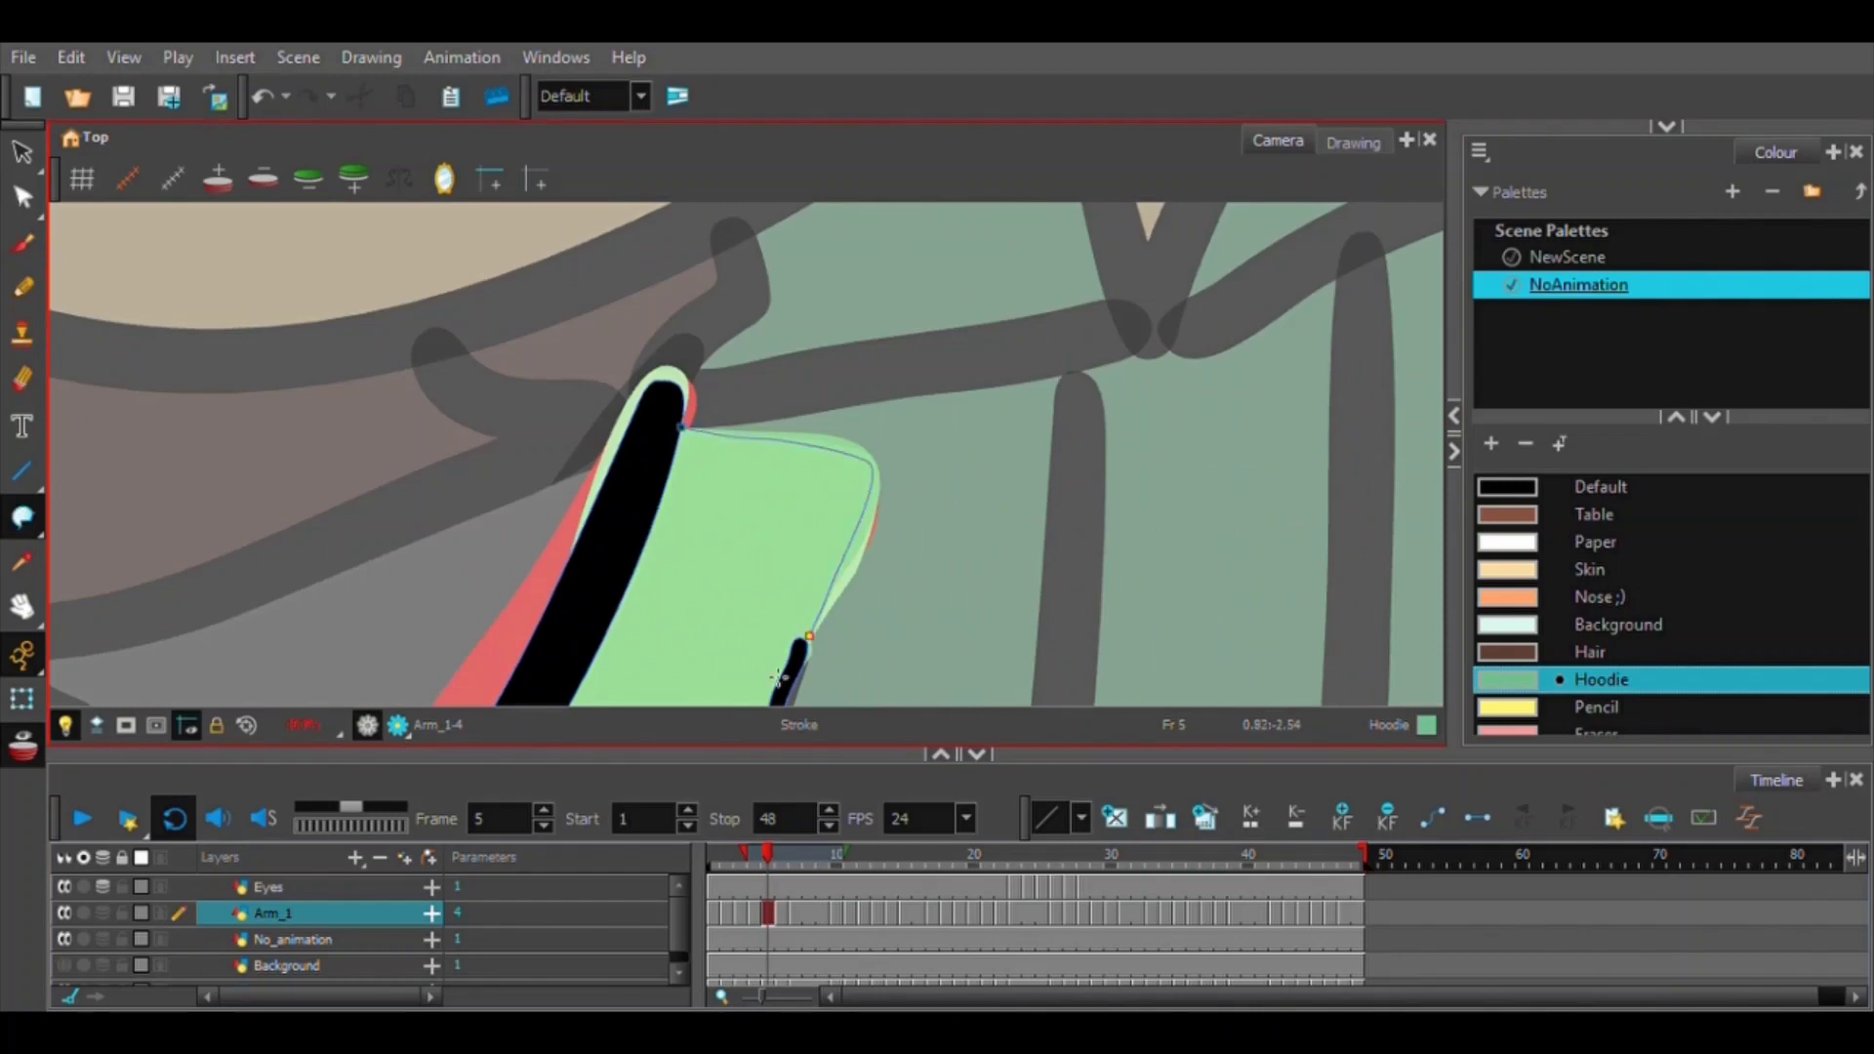
{"action": "left_click", "coordinate": [782, 866]}
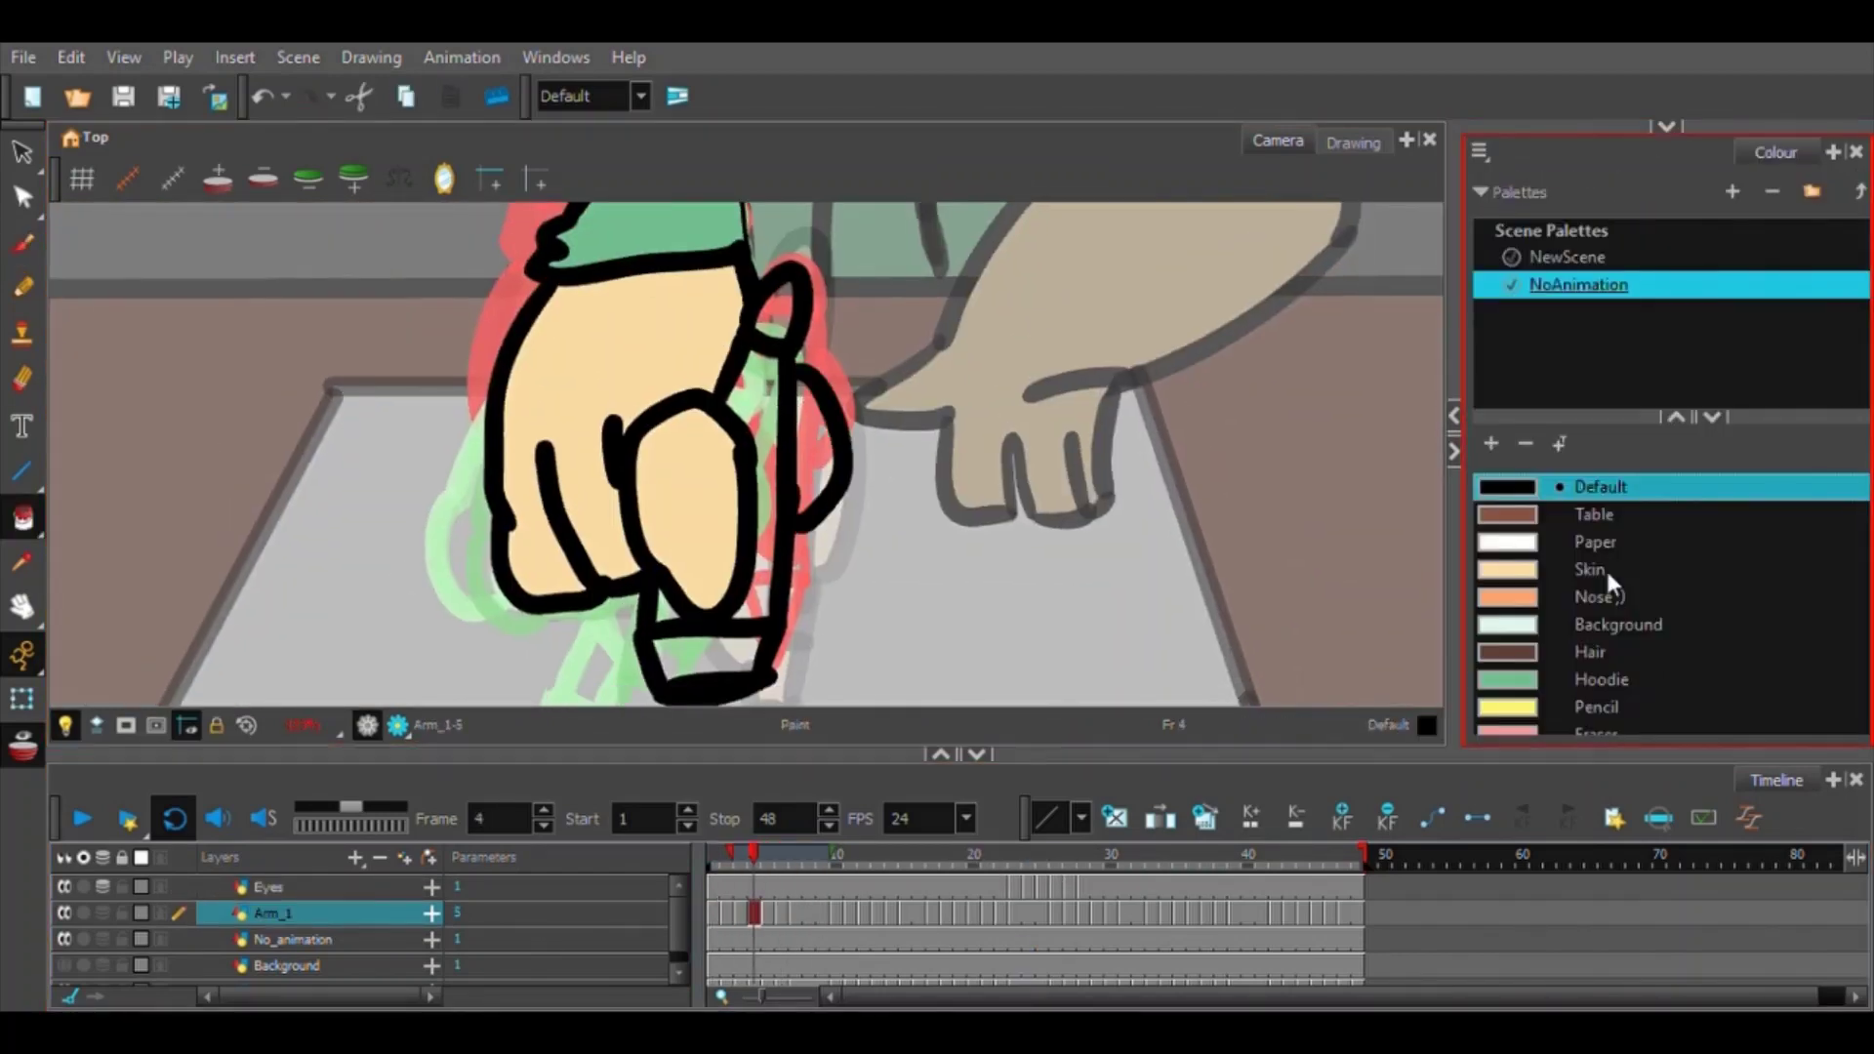
{"action": "left_click", "coordinate": [1562, 571]}
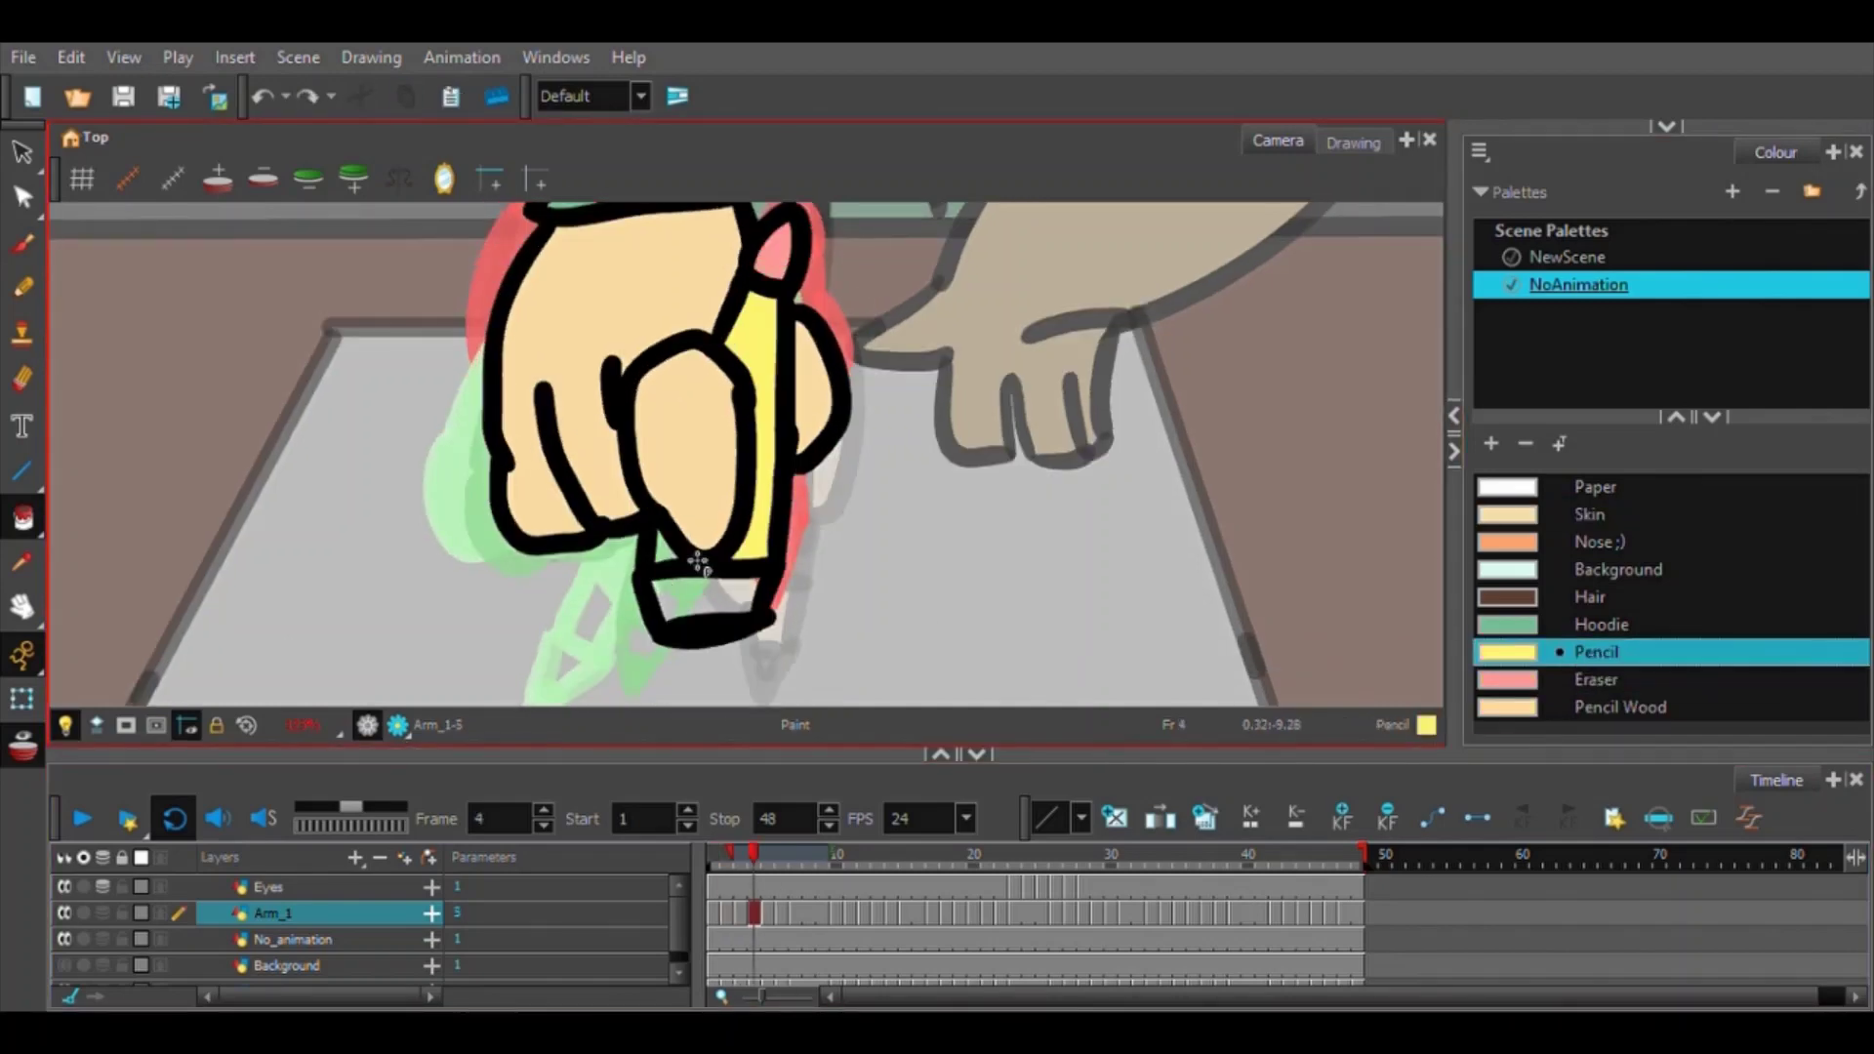
{"action": "left_click", "coordinate": [667, 633]}
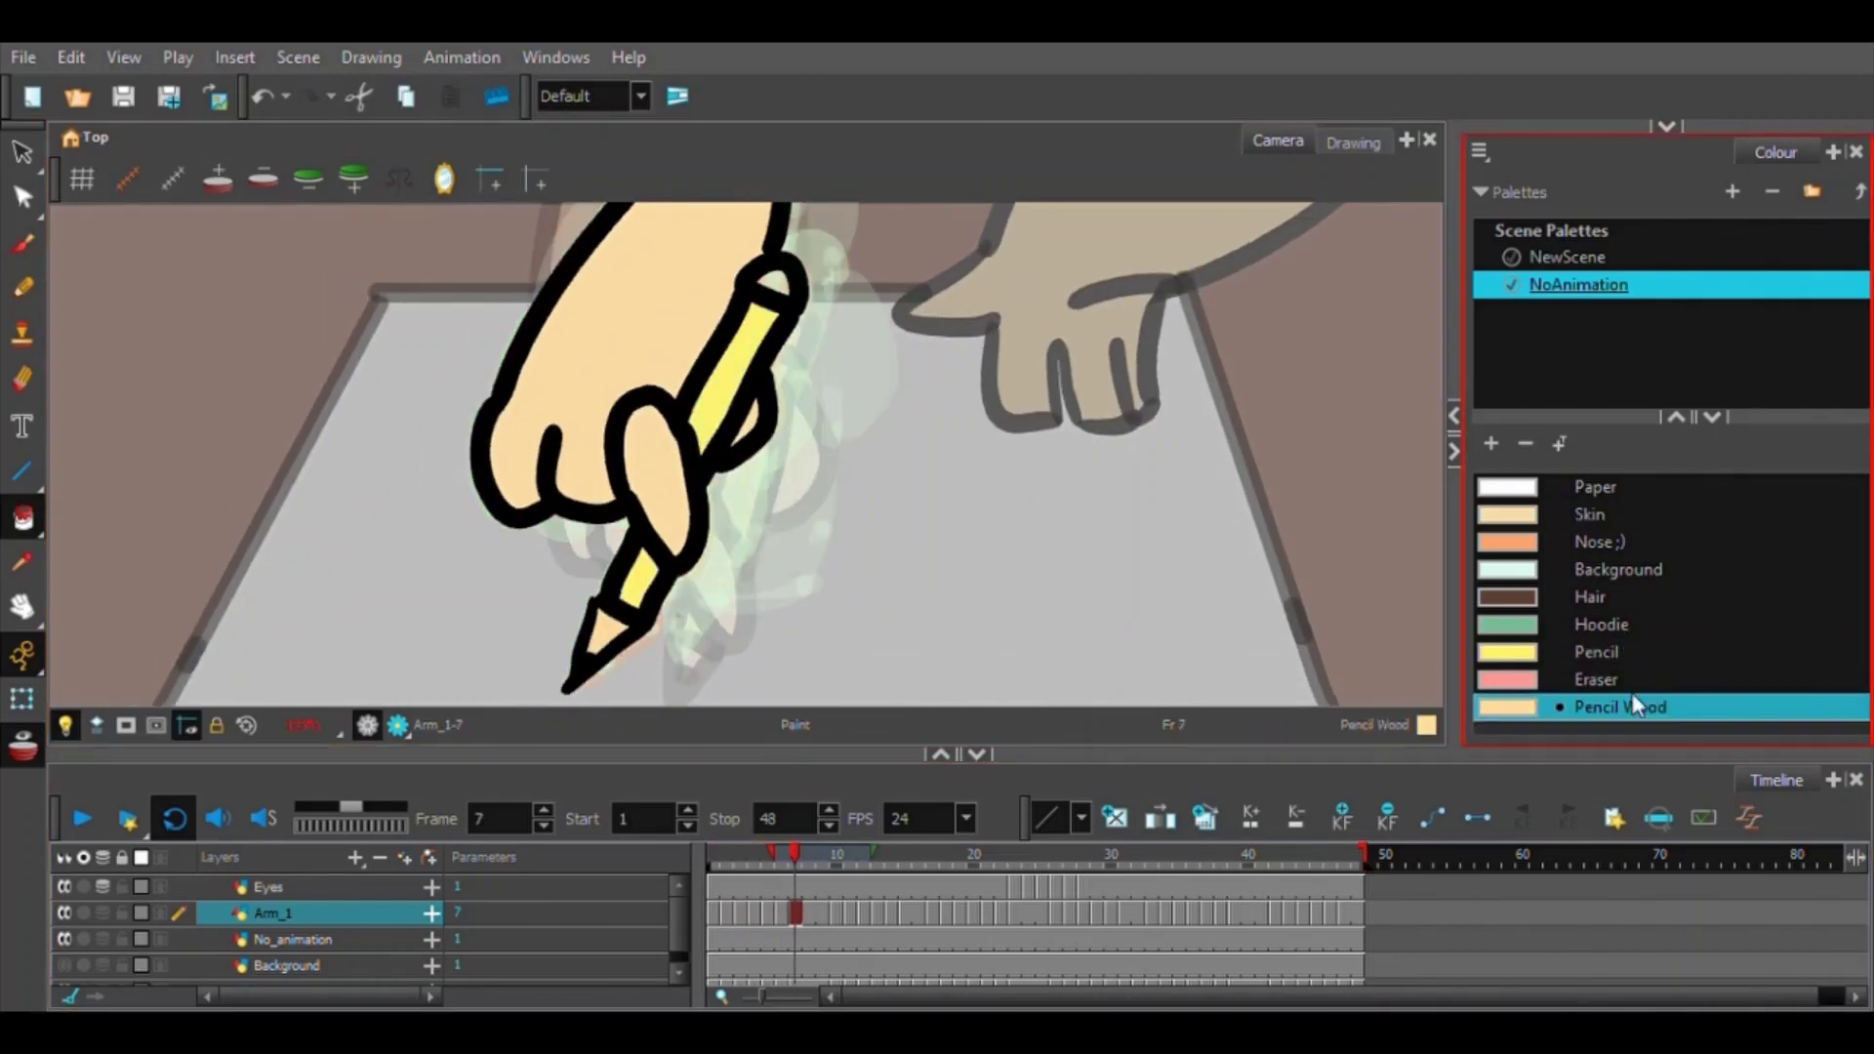